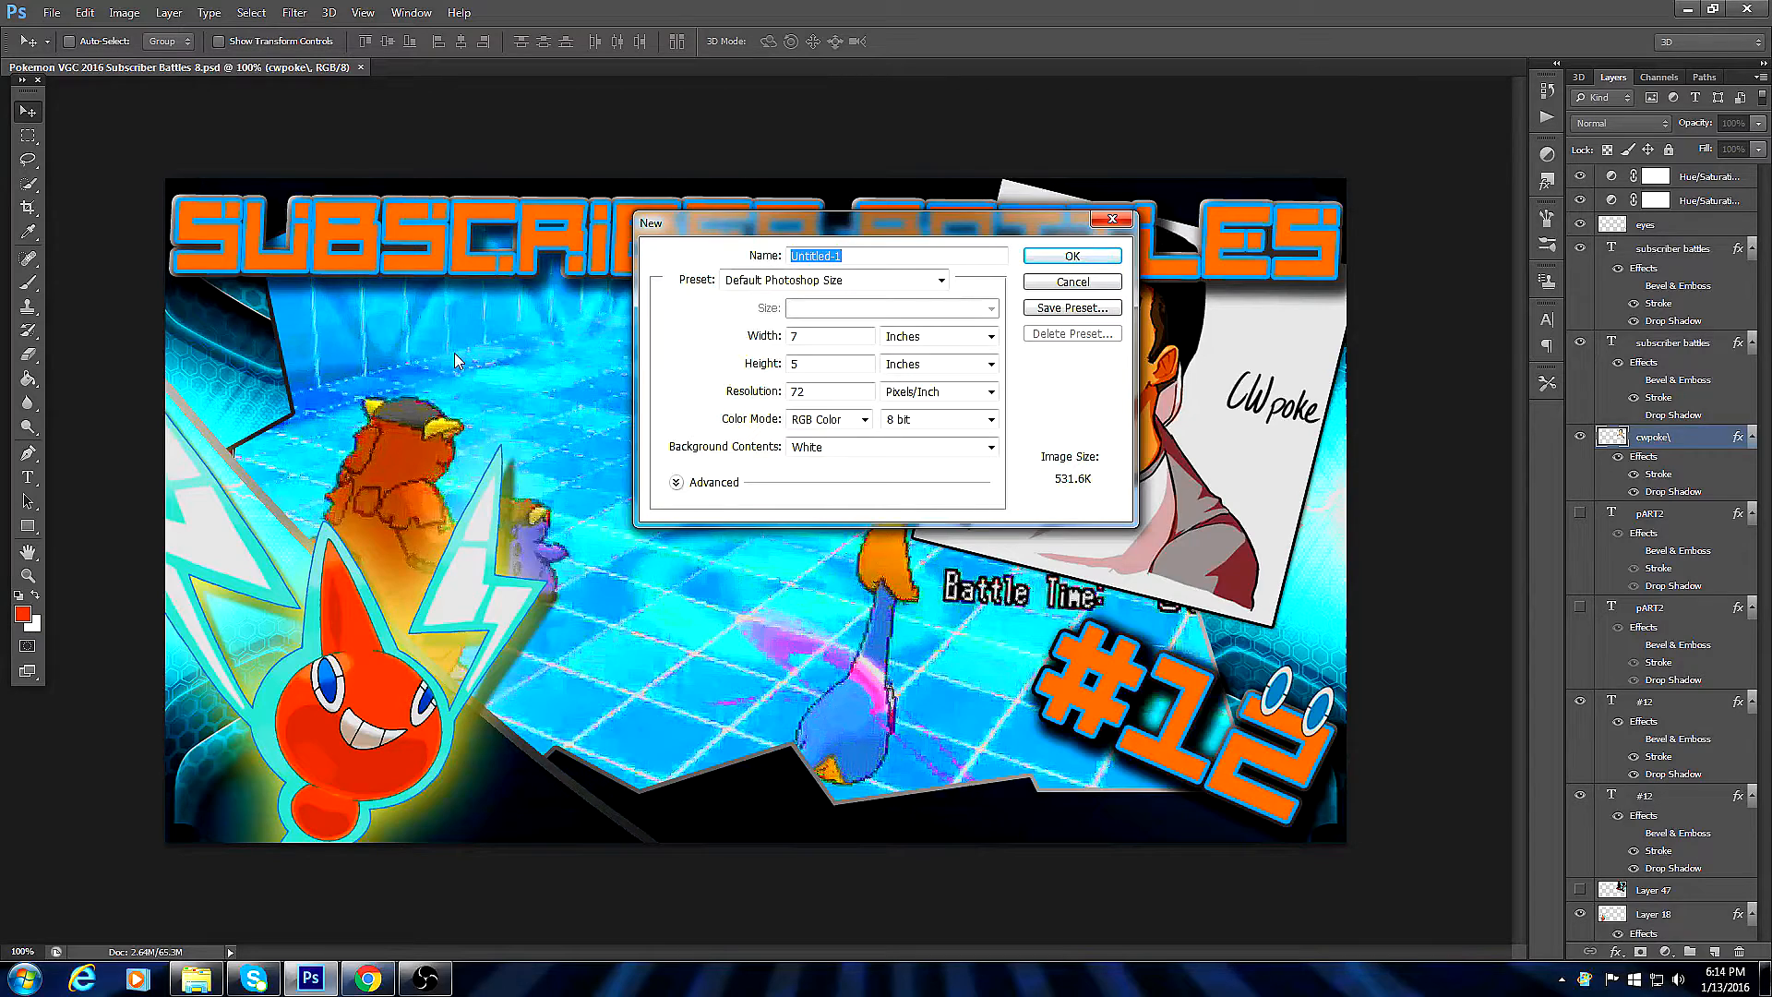
Create a new blank document 1280 pixels wide and 720 pixels high at 72 pixels/inch with a white background.
click(987, 336)
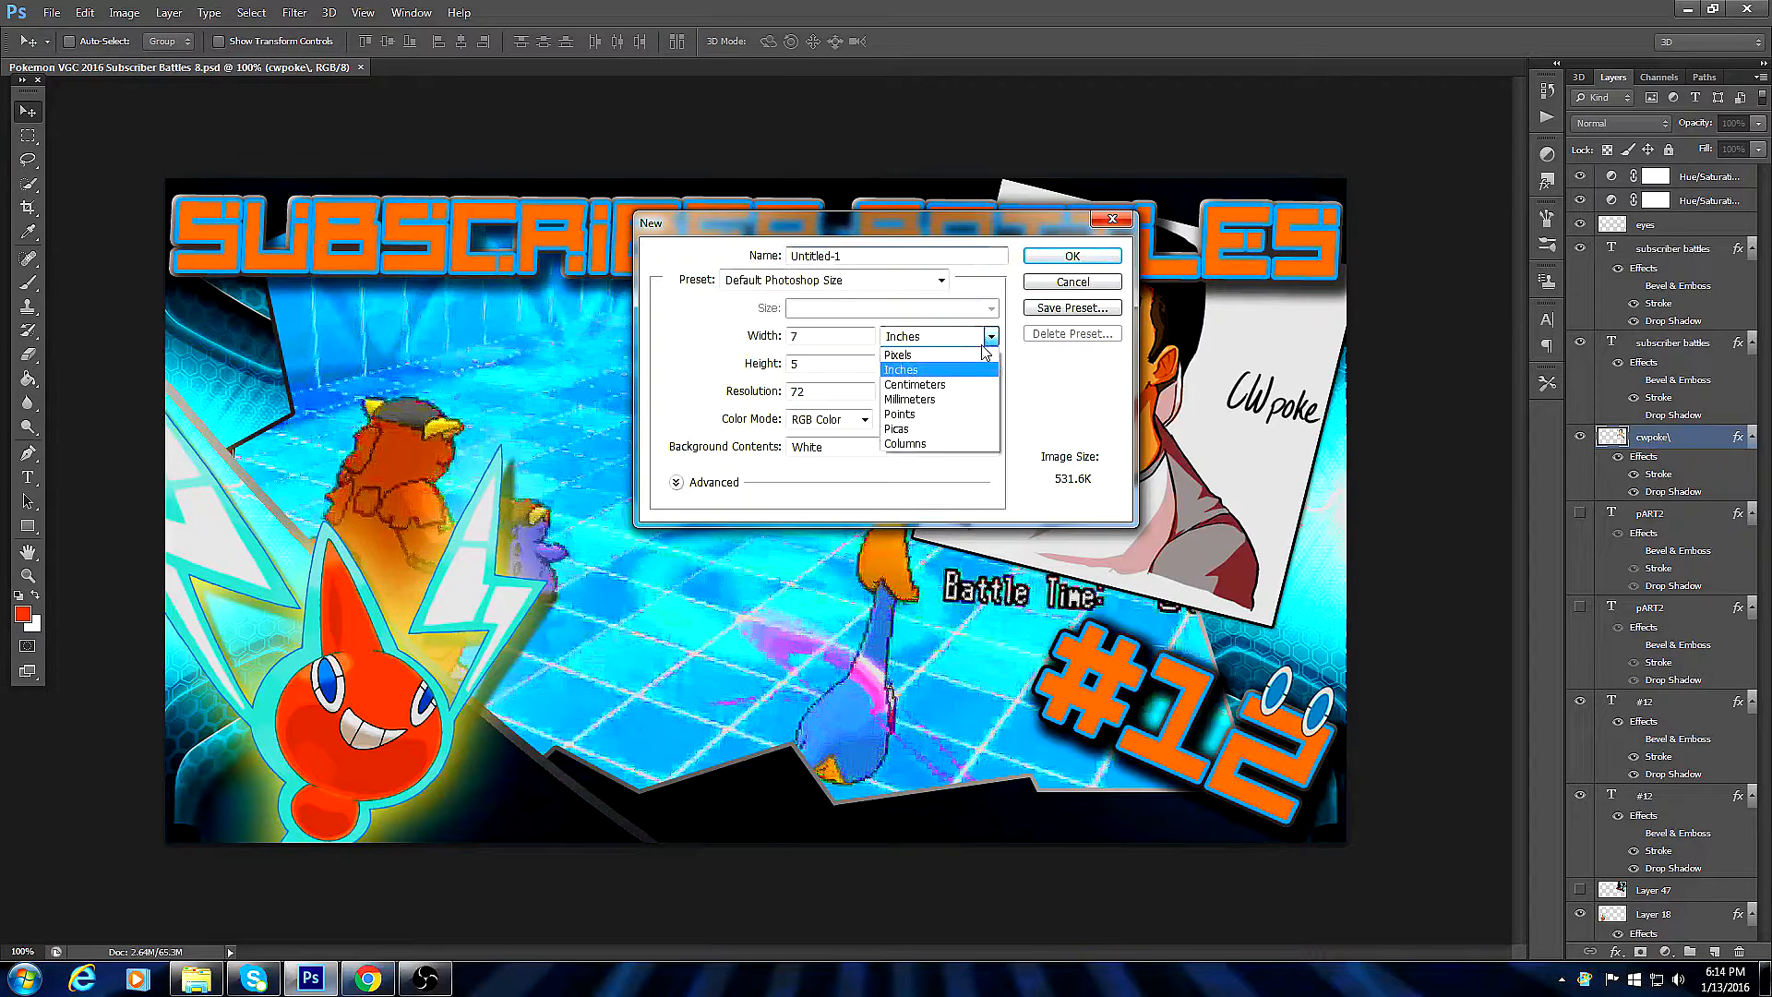
click(914, 351)
click(988, 365)
click(980, 382)
drag(867, 335, 633, 328)
text(1280)
click(844, 364)
drag(844, 364, 688, 357)
text(720)
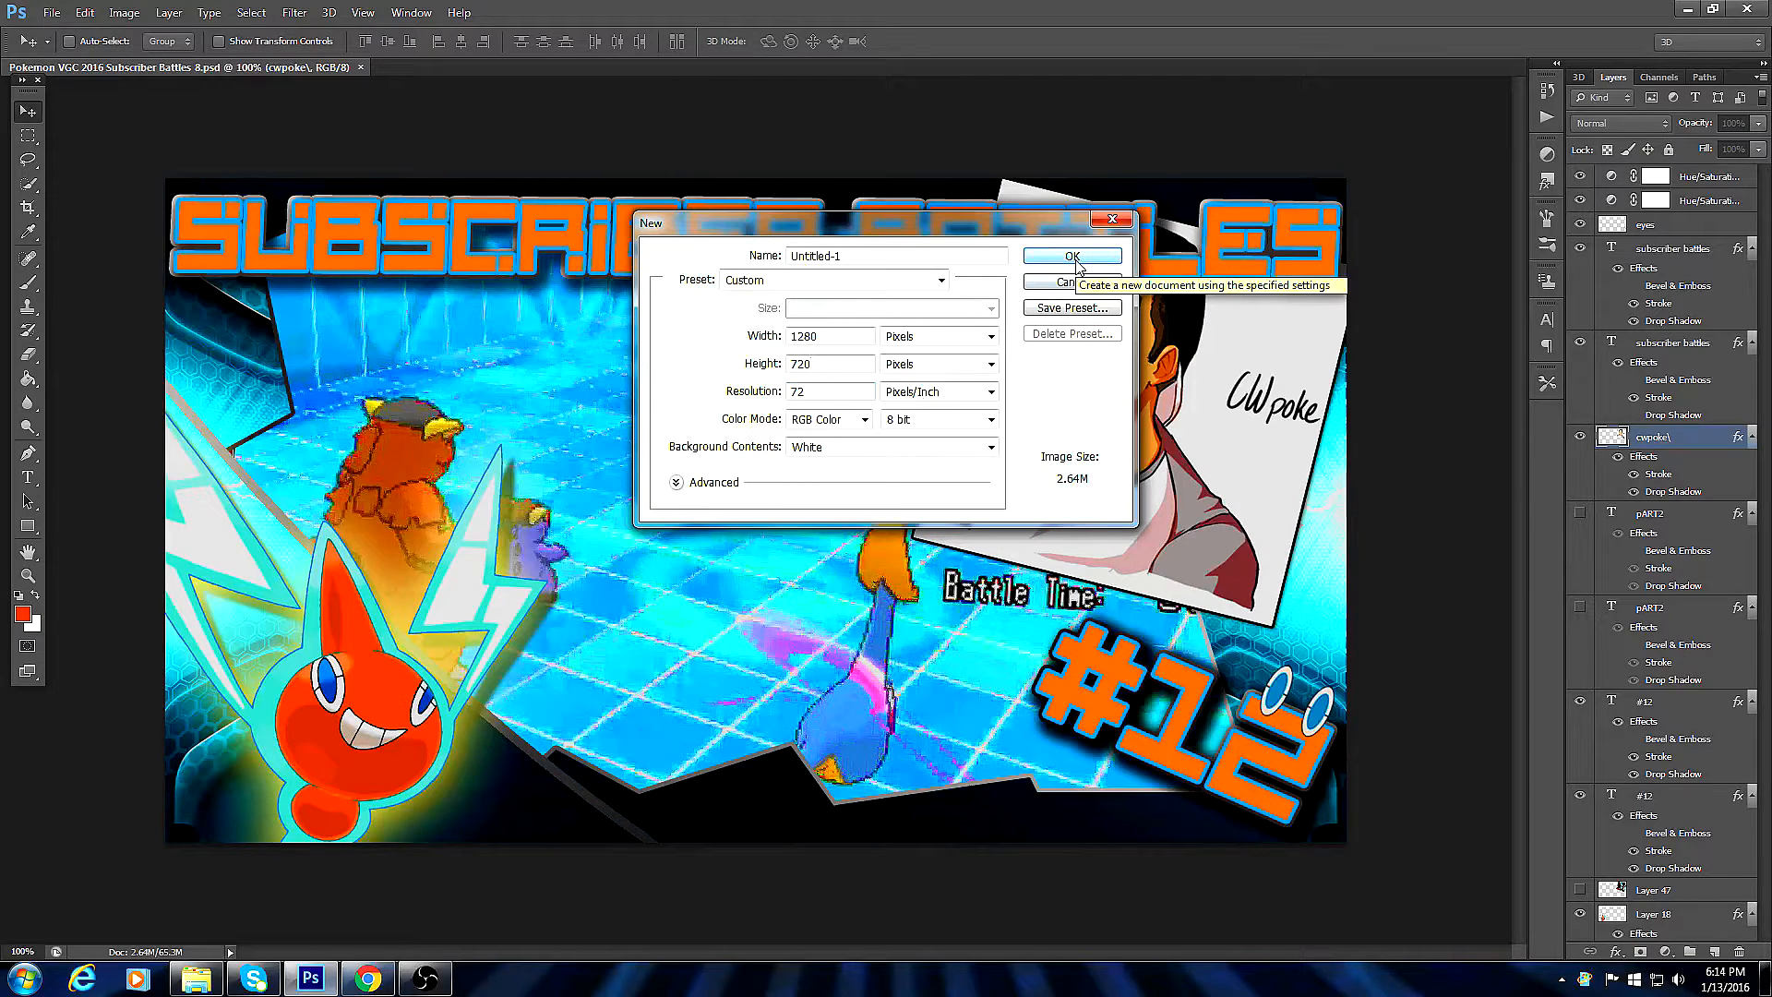
click(836, 336)
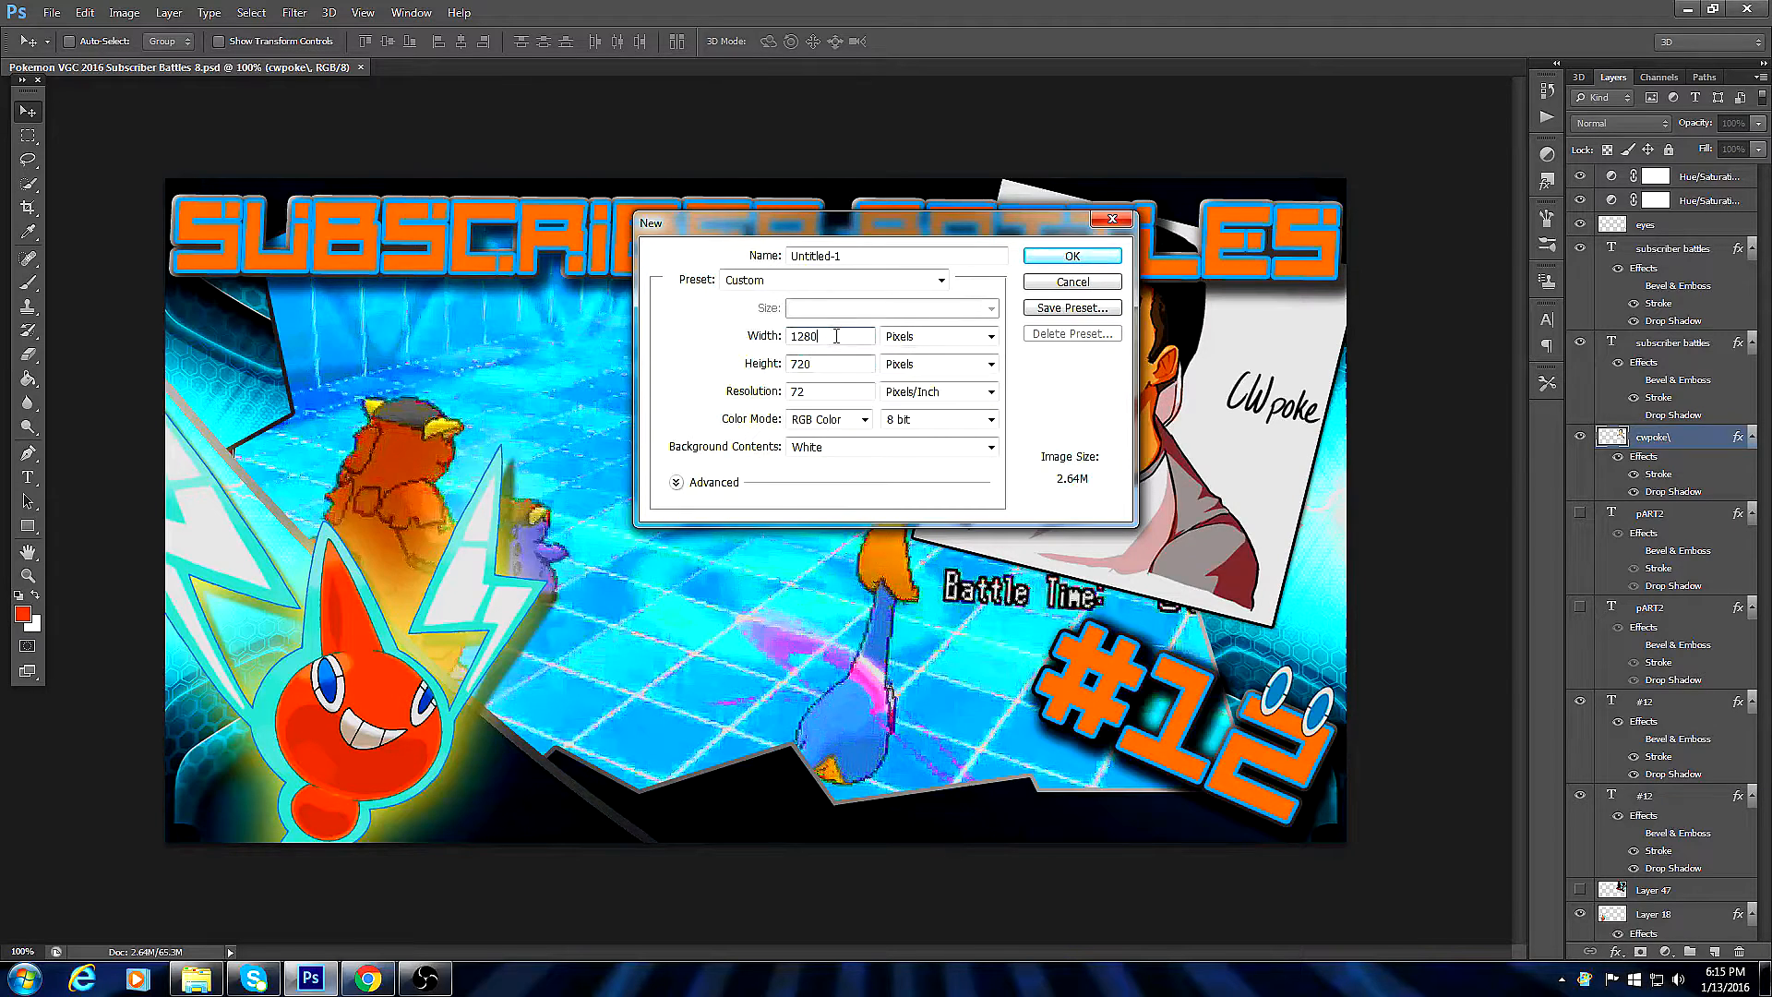
click(1070, 256)
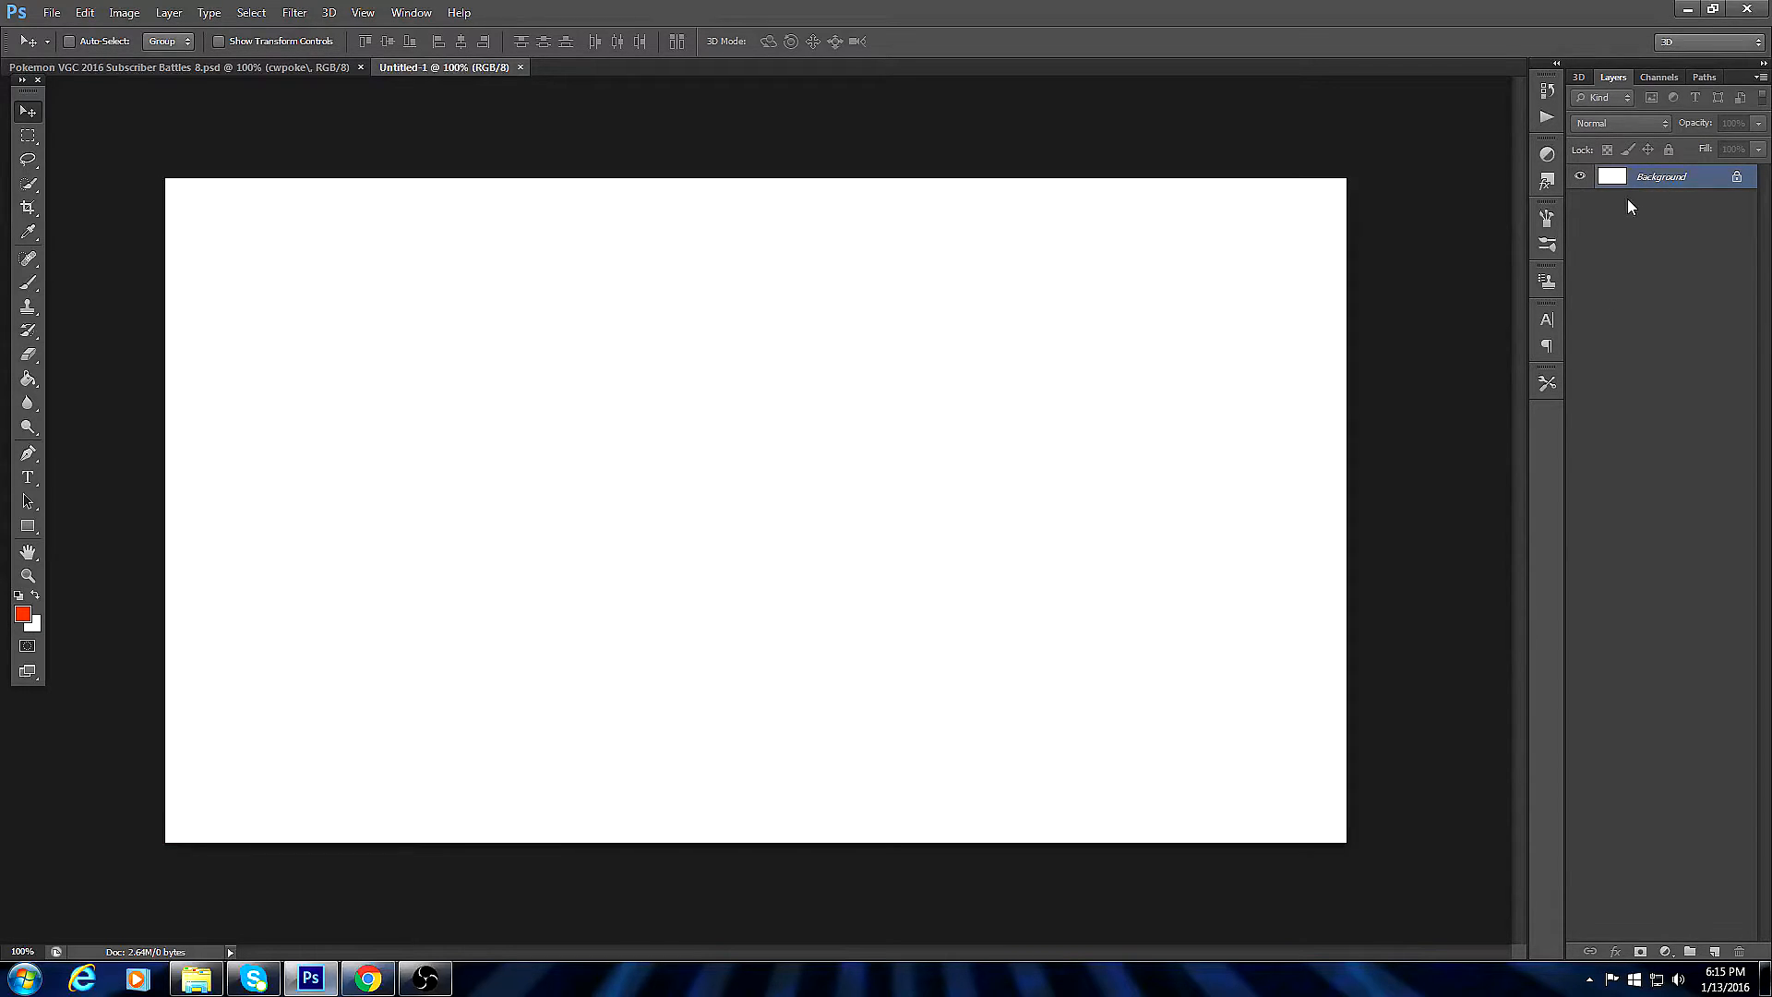
Convert the locked Background into a regular editable layer.
right_click(1652, 181)
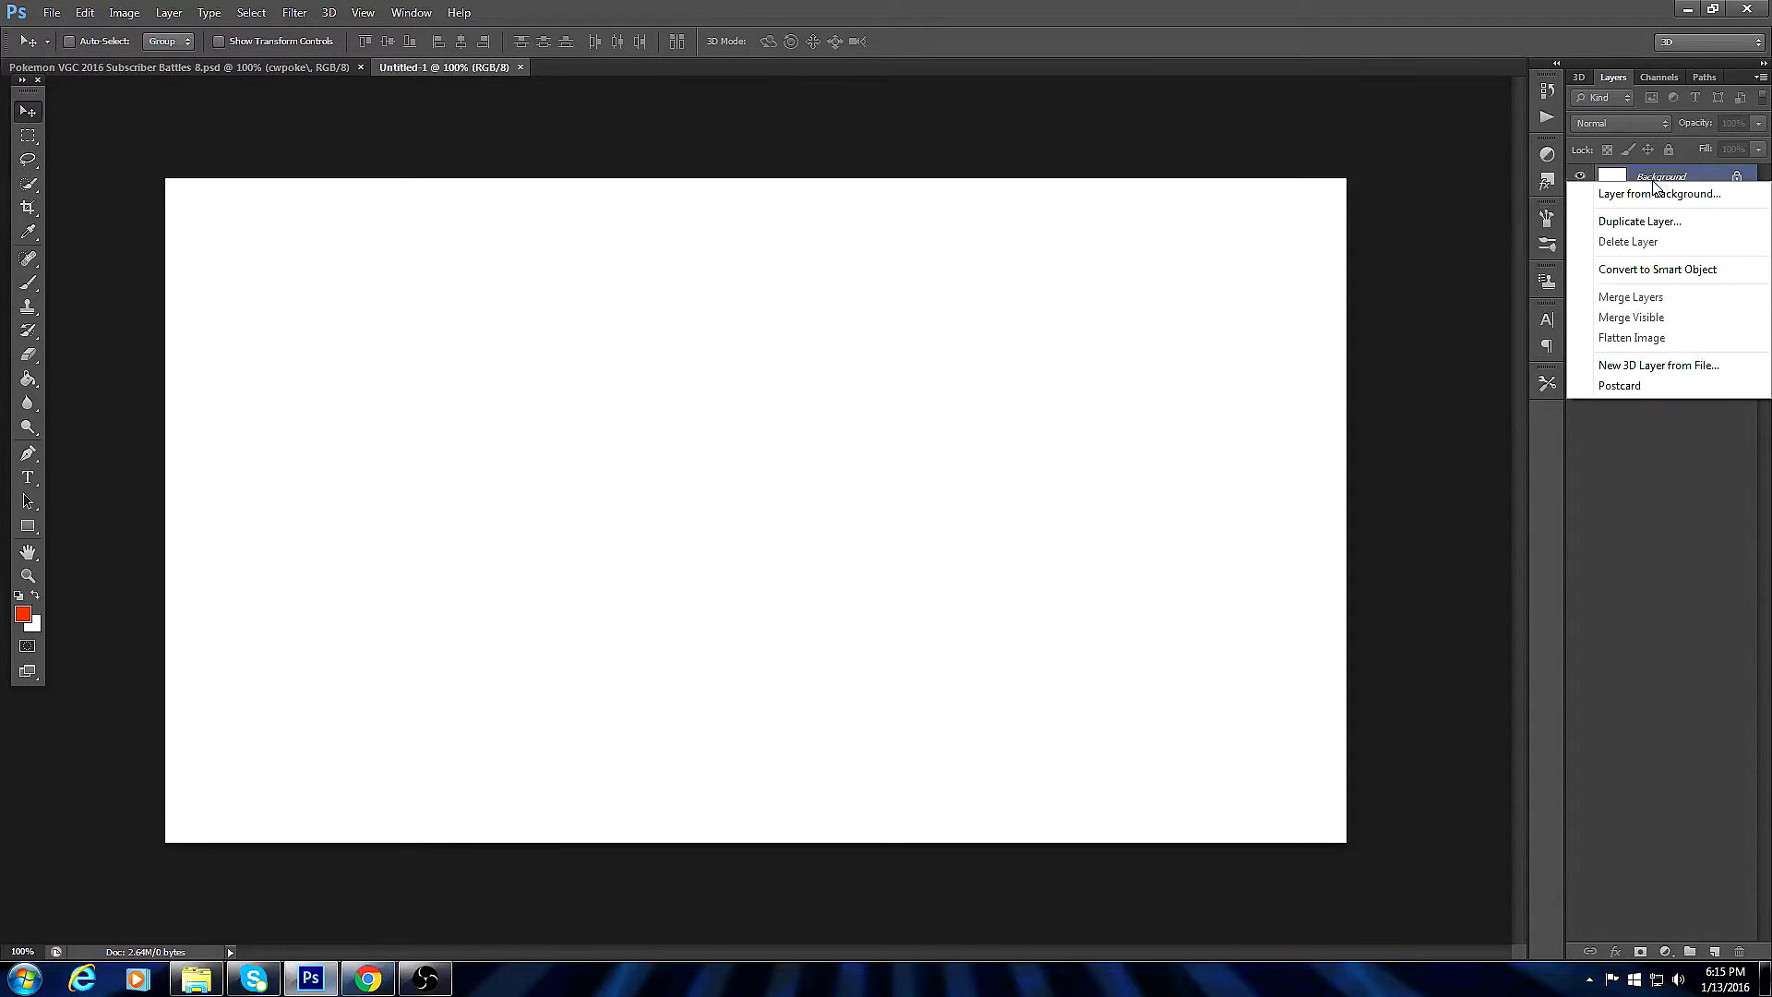
click(1658, 195)
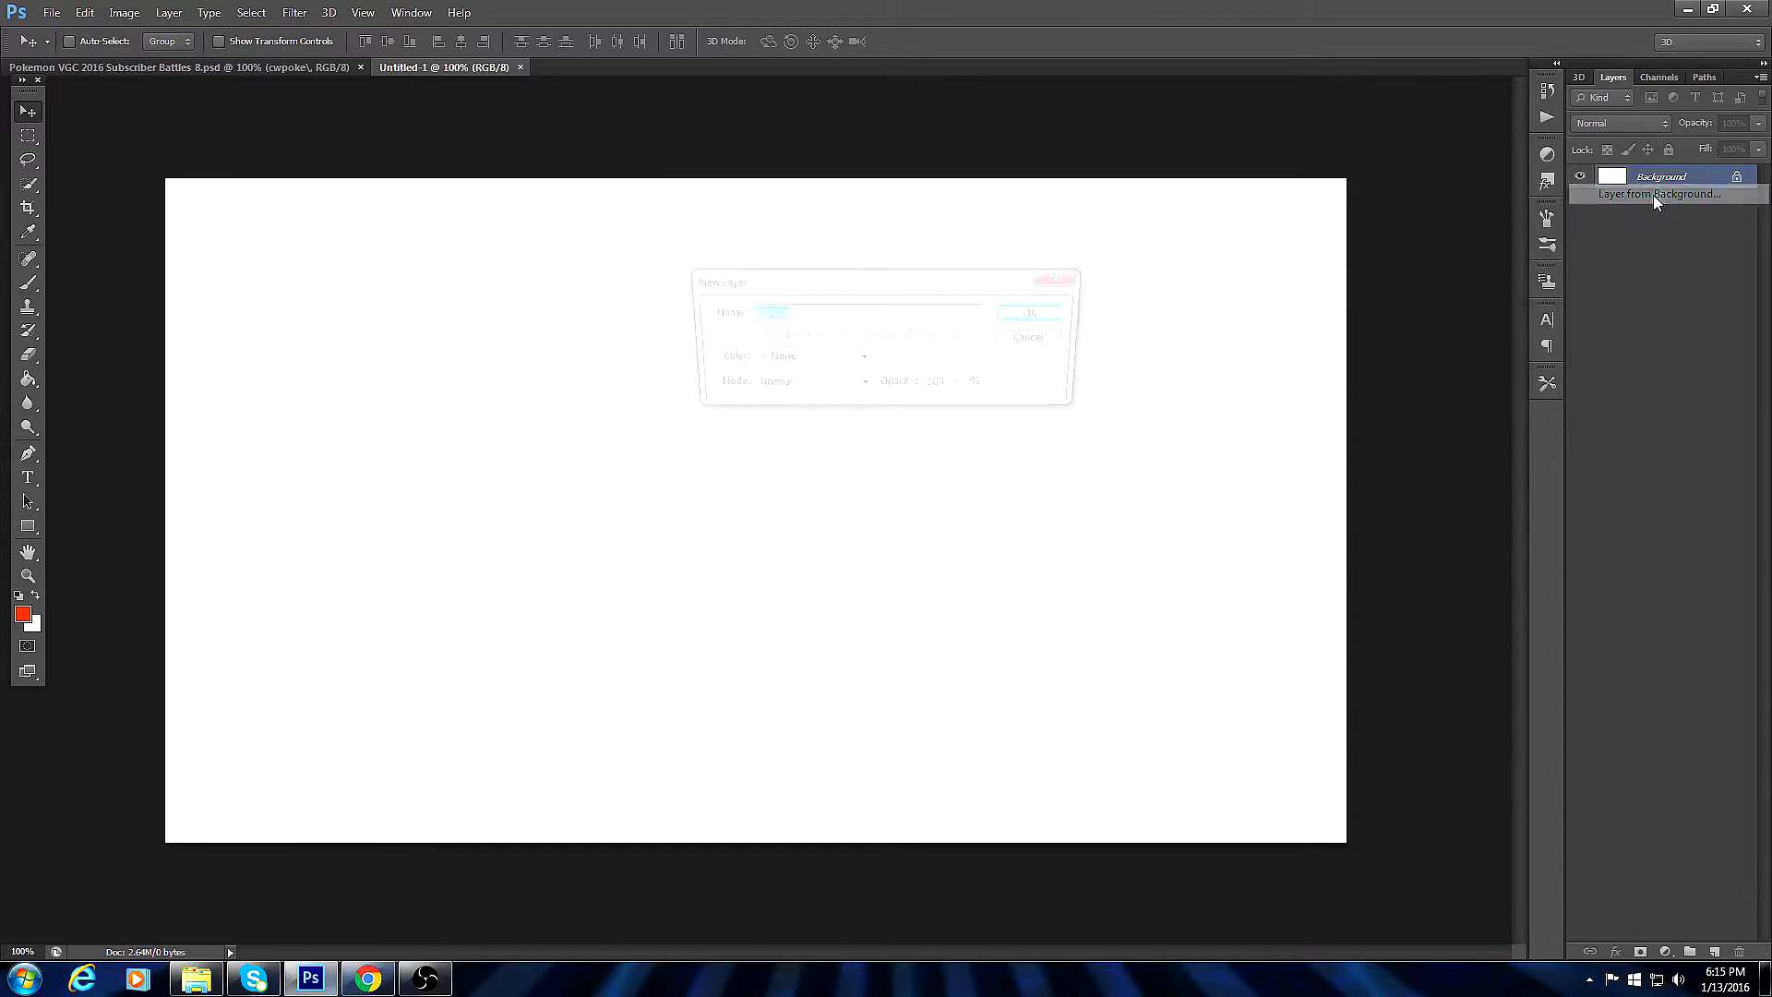
click(1064, 317)
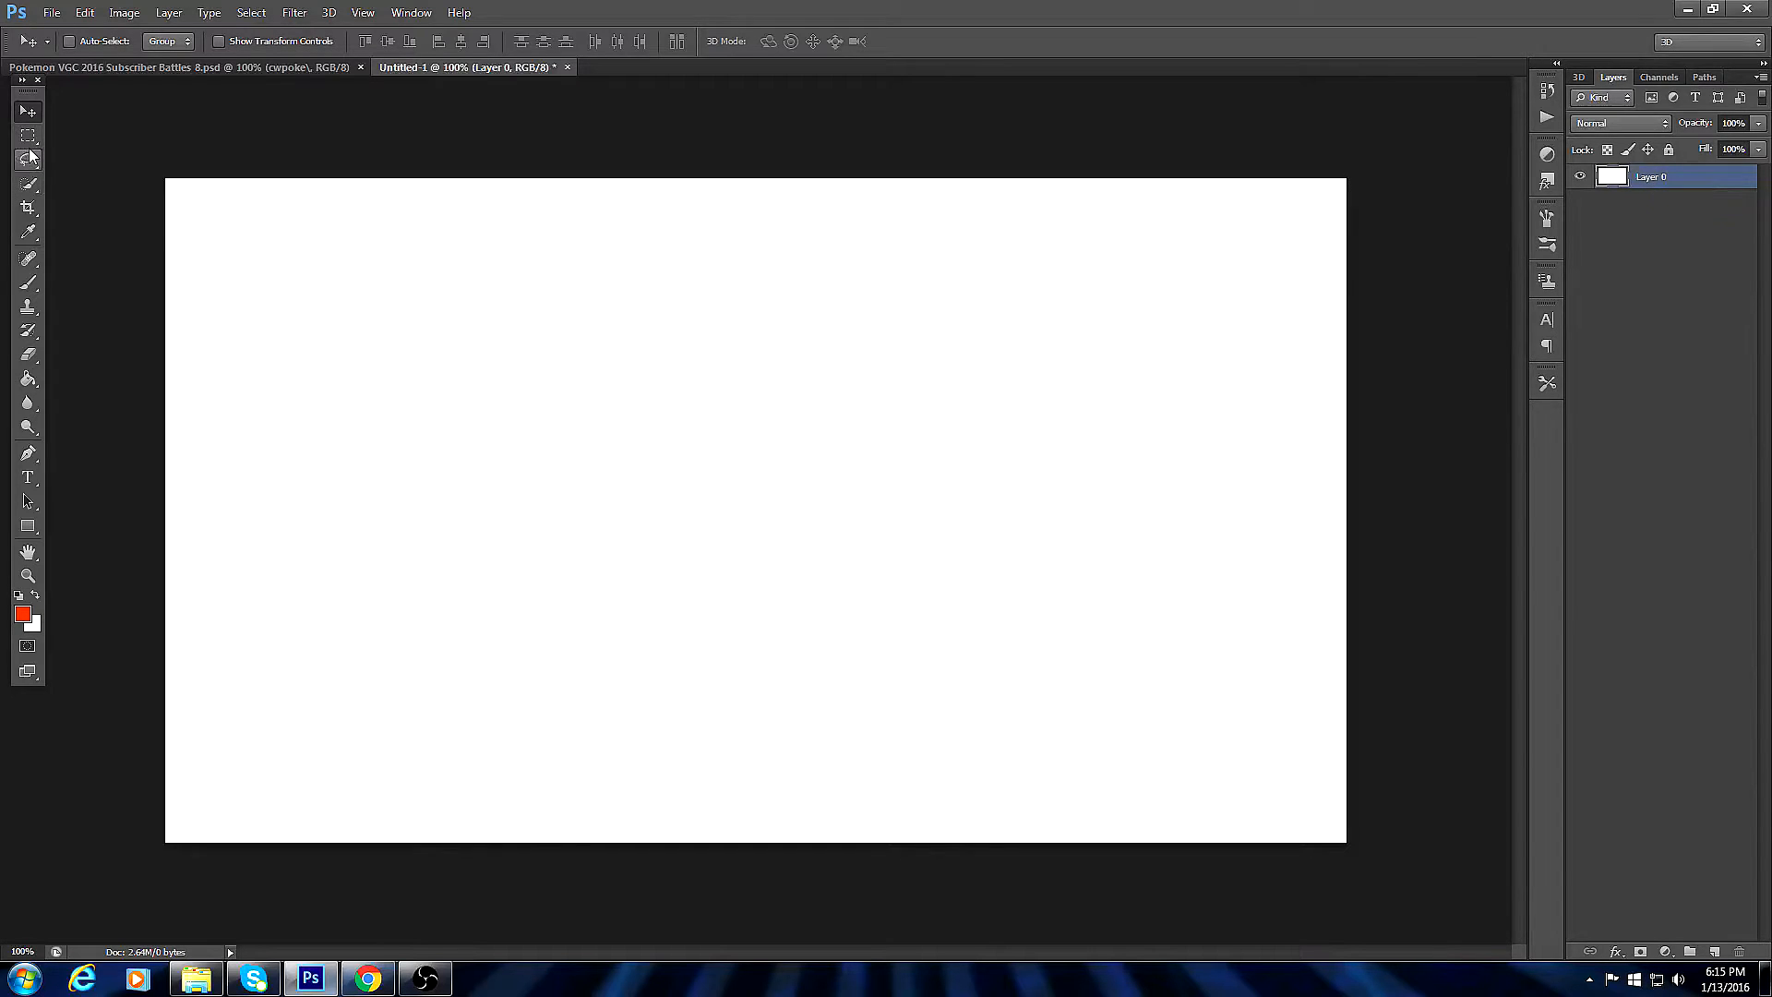
Select the white canvas fill with the Magic Wand tool, delete it to leave the layer transparent, and deselect.
click(31, 188)
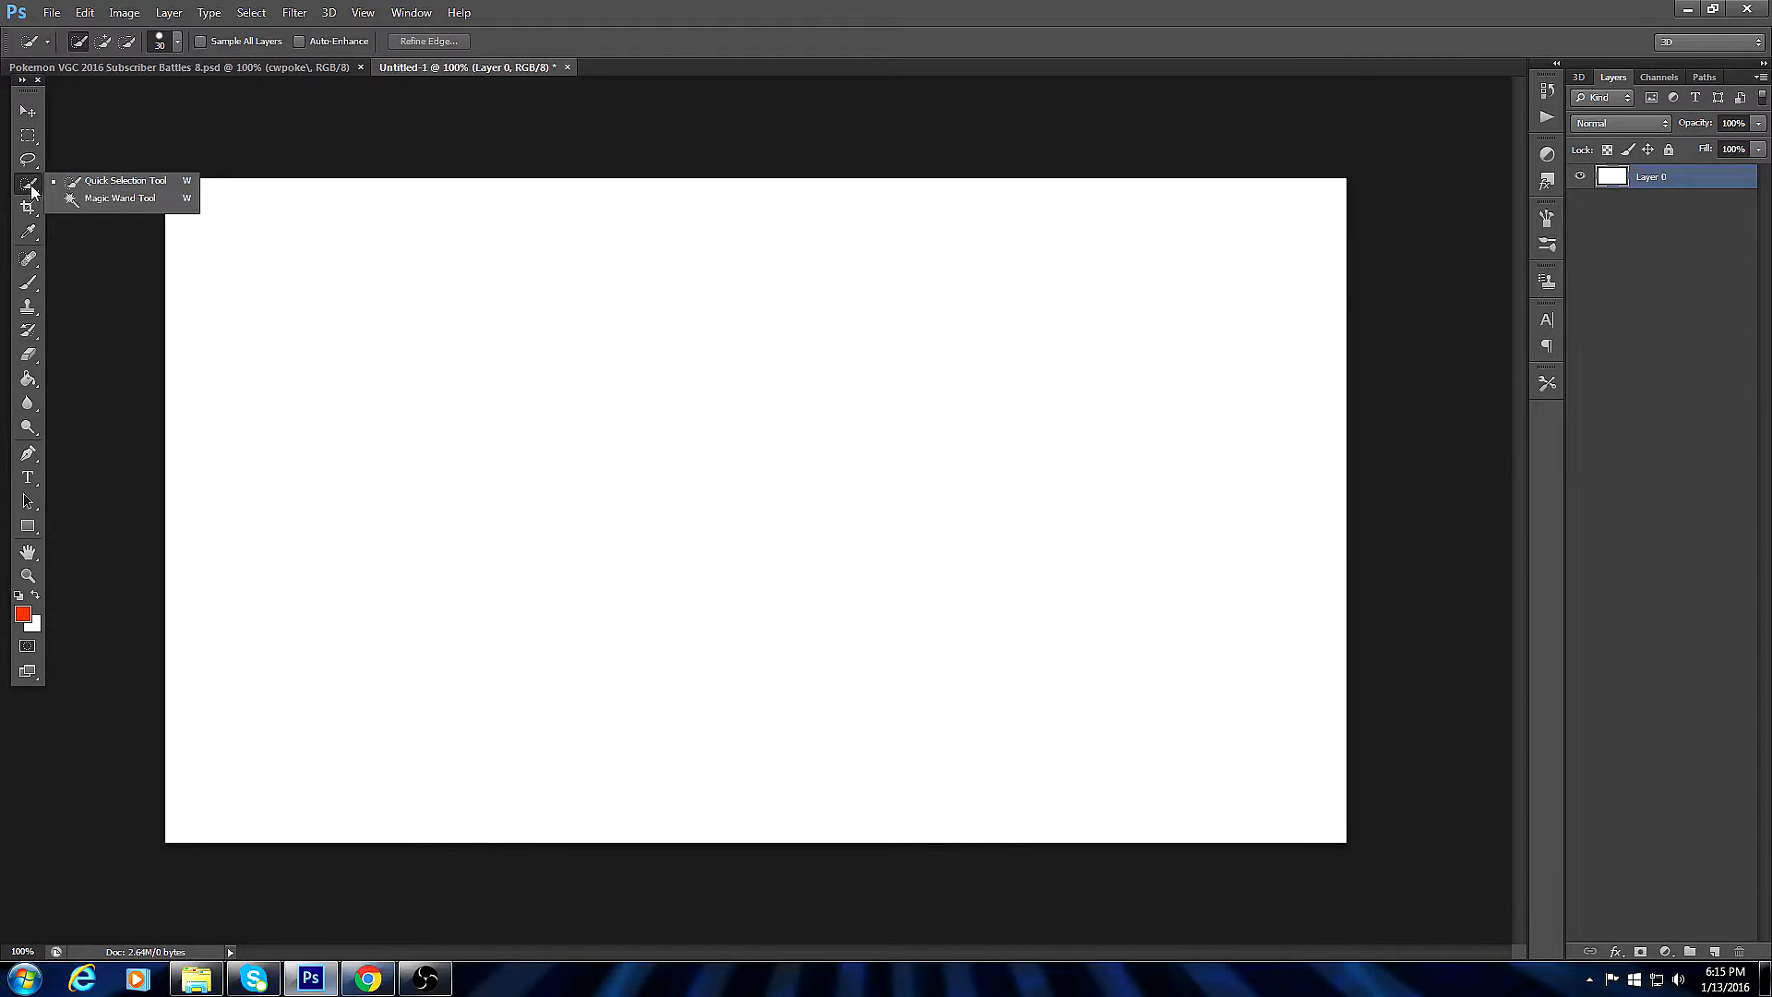
click(136, 198)
click(391, 540)
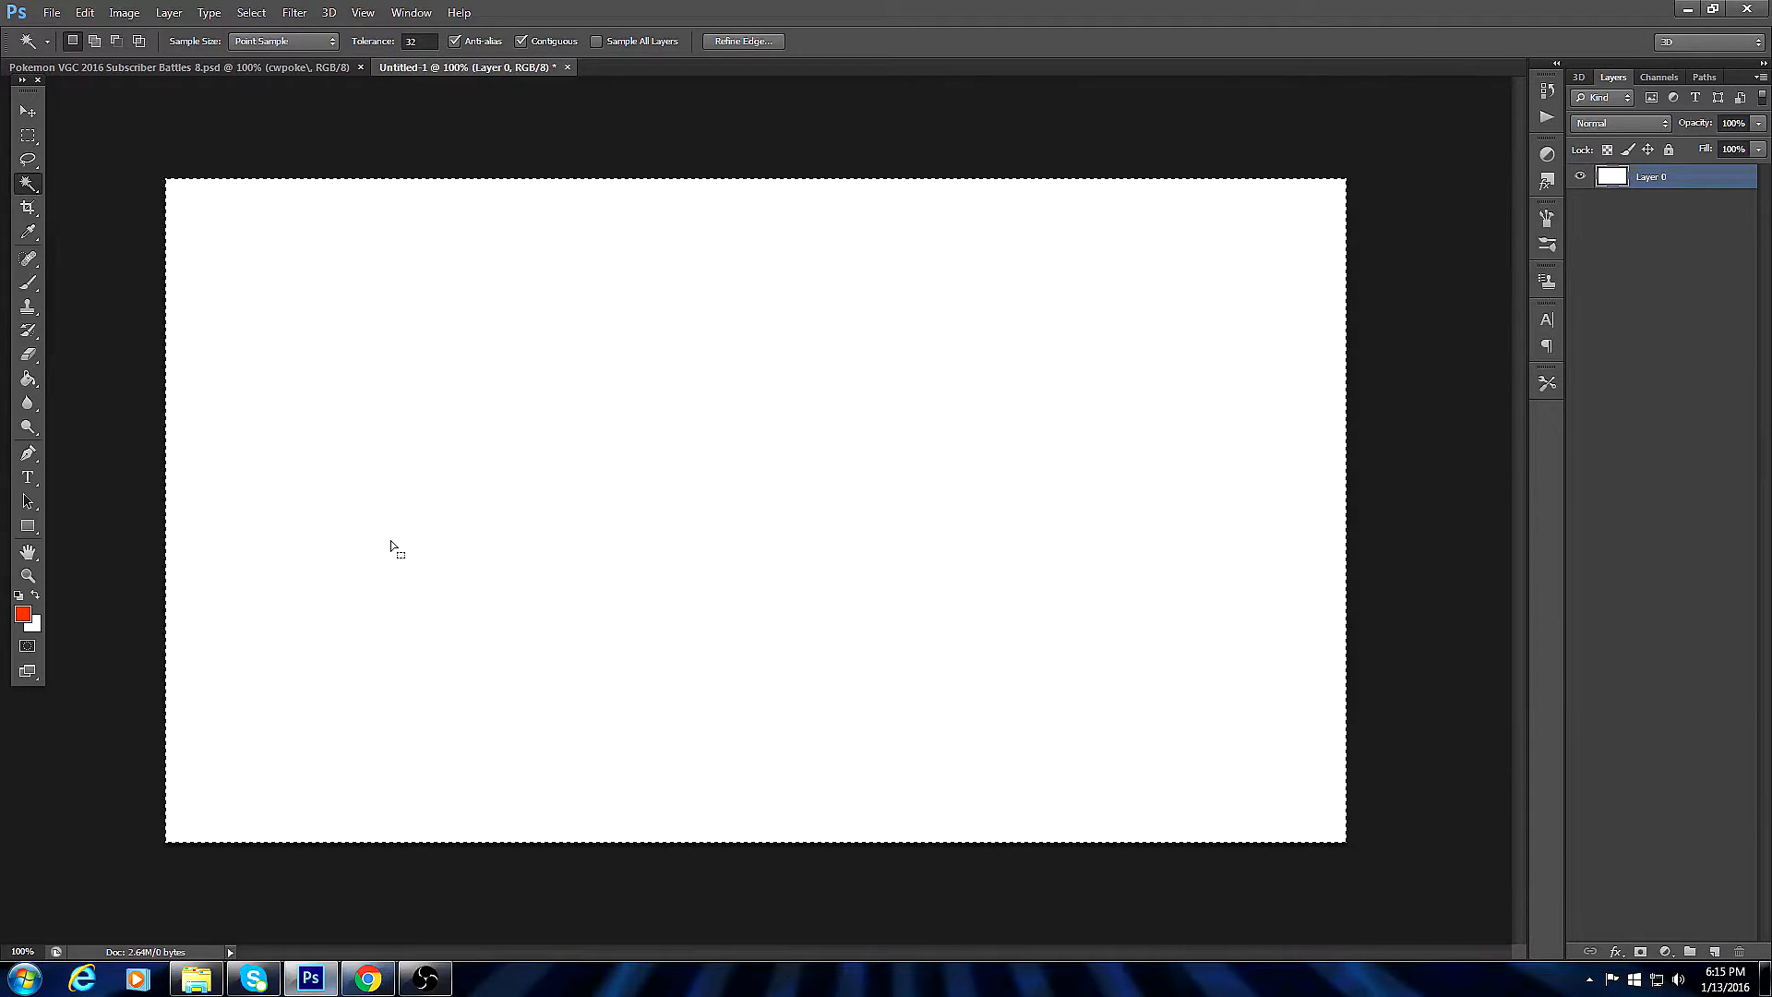
key(ctrl+d)
click(233, 434)
key(Delete)
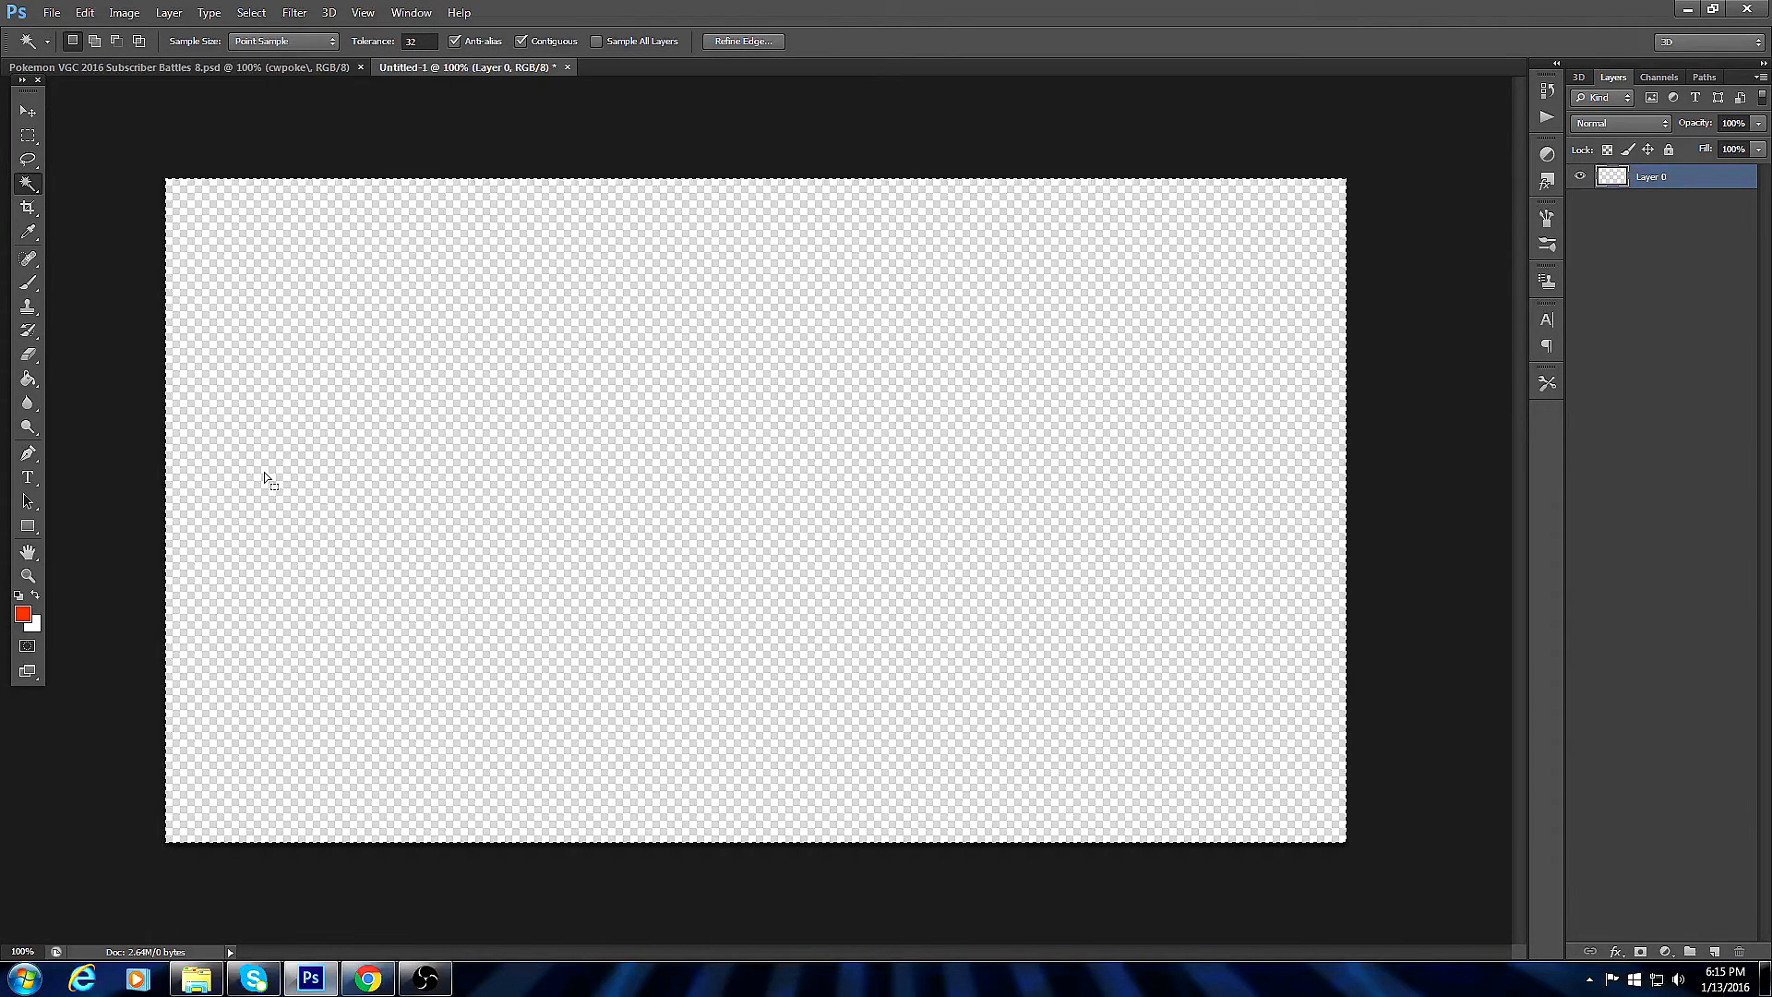
key(ctrl+d)
click(22, 114)
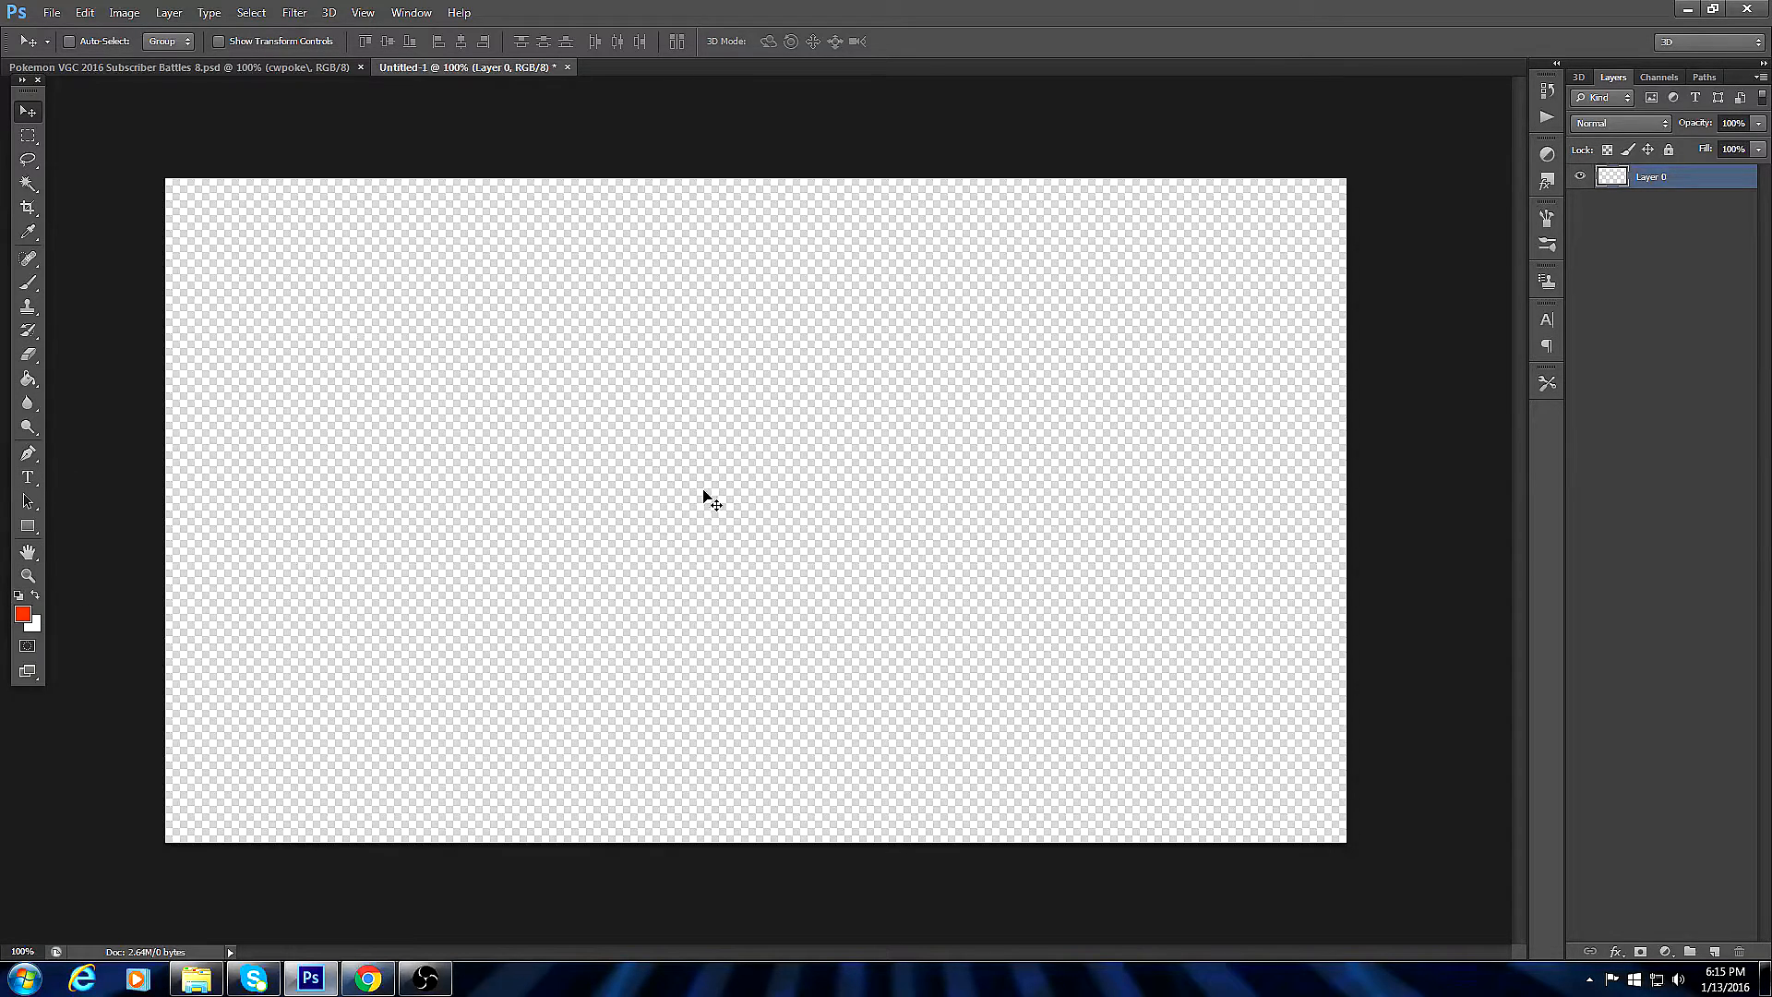
In the Subscriber Battles 8 document, hide the red character artwork, the eyes, the title text, the portrait and the #12 text layers.
click(226, 68)
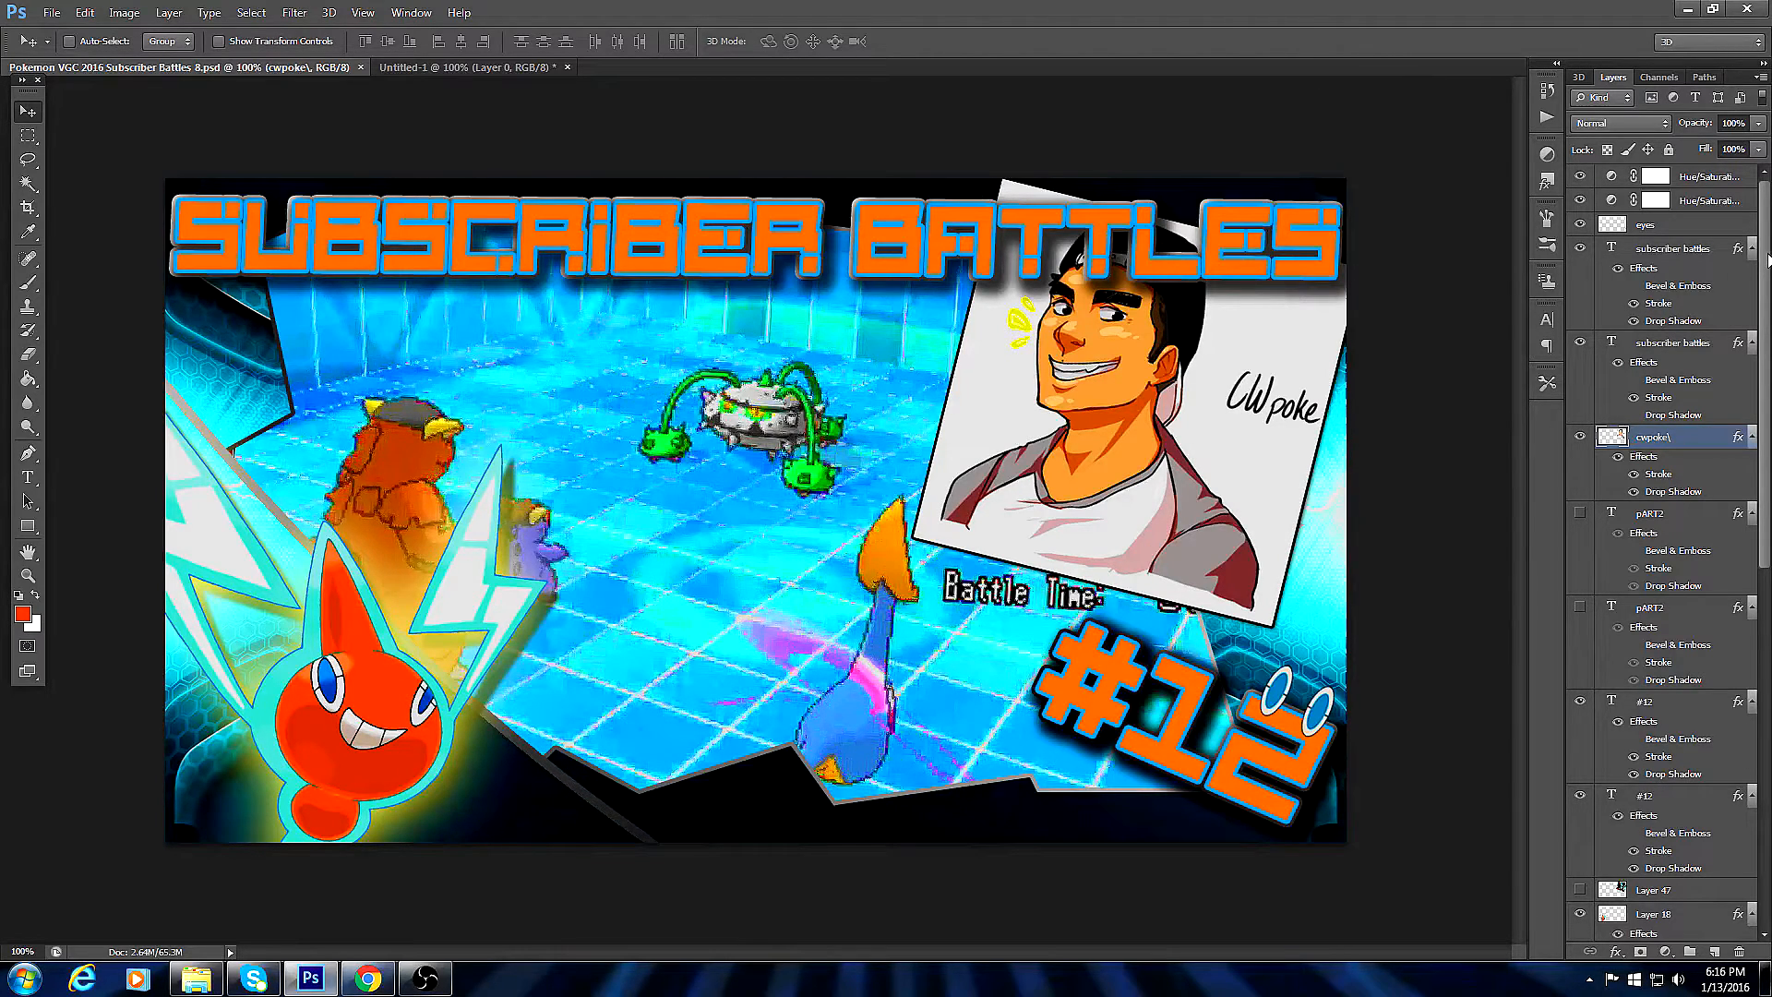
scroll(1624, 646, down, 5)
click(1580, 714)
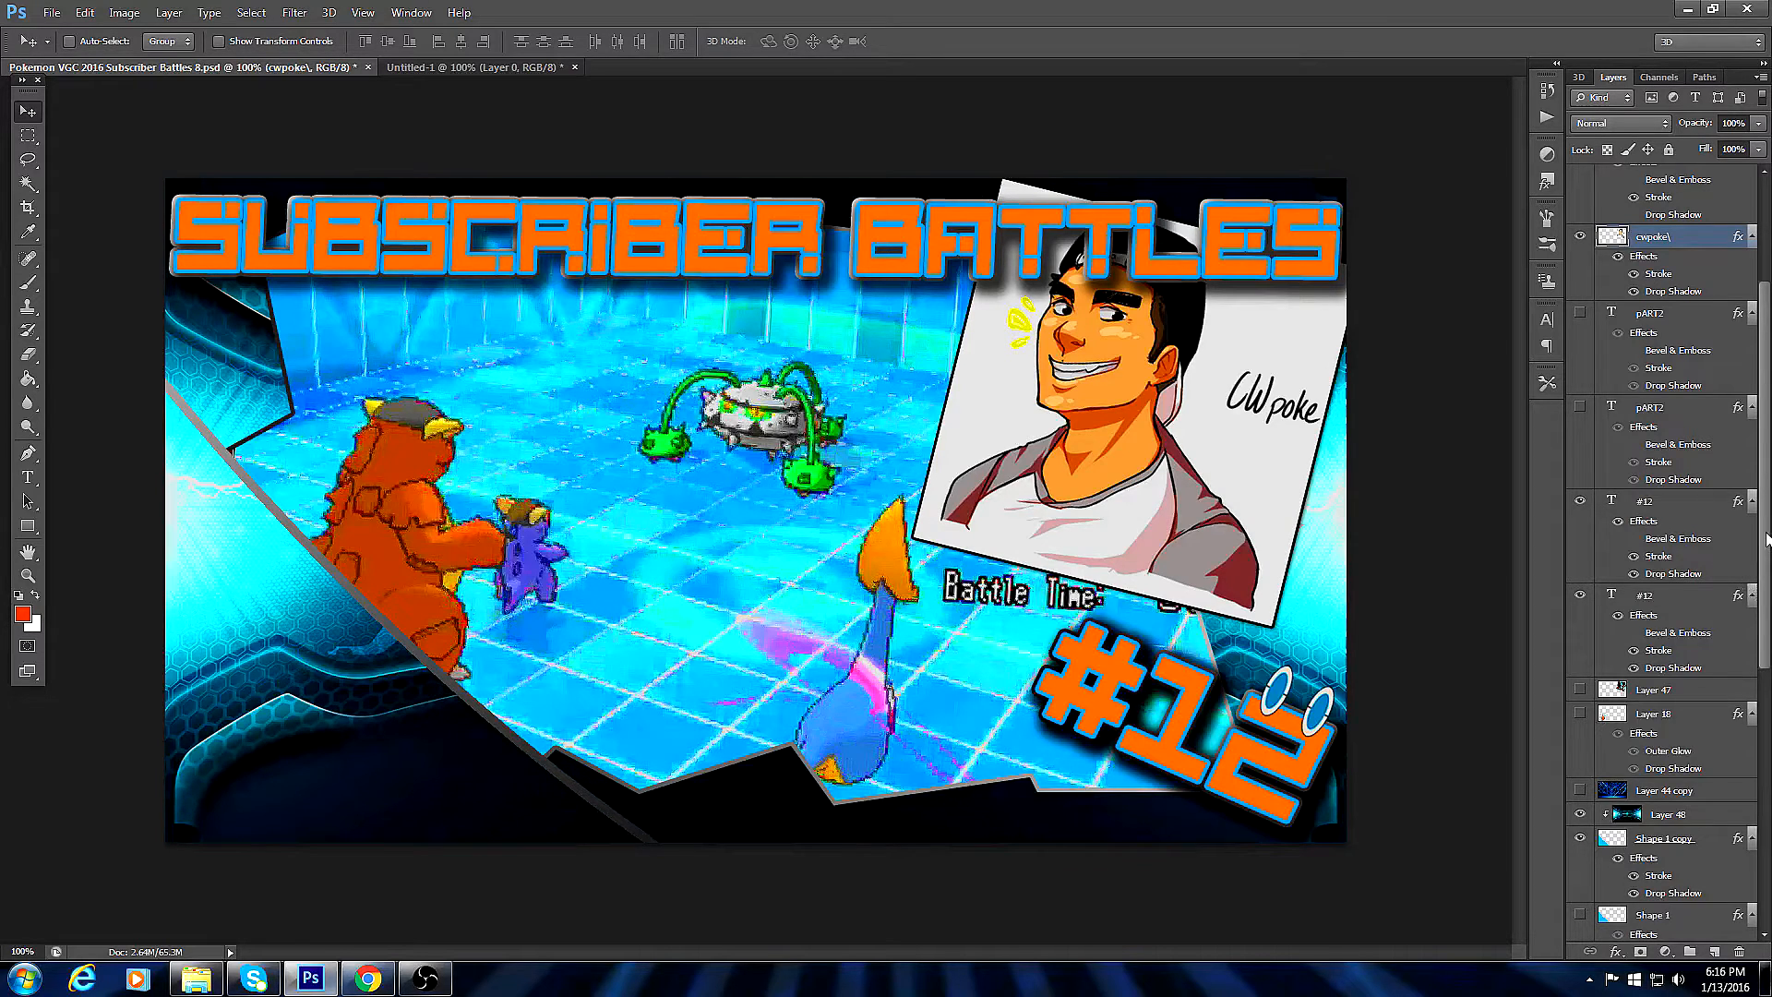
scroll(1767, 540, up, 5)
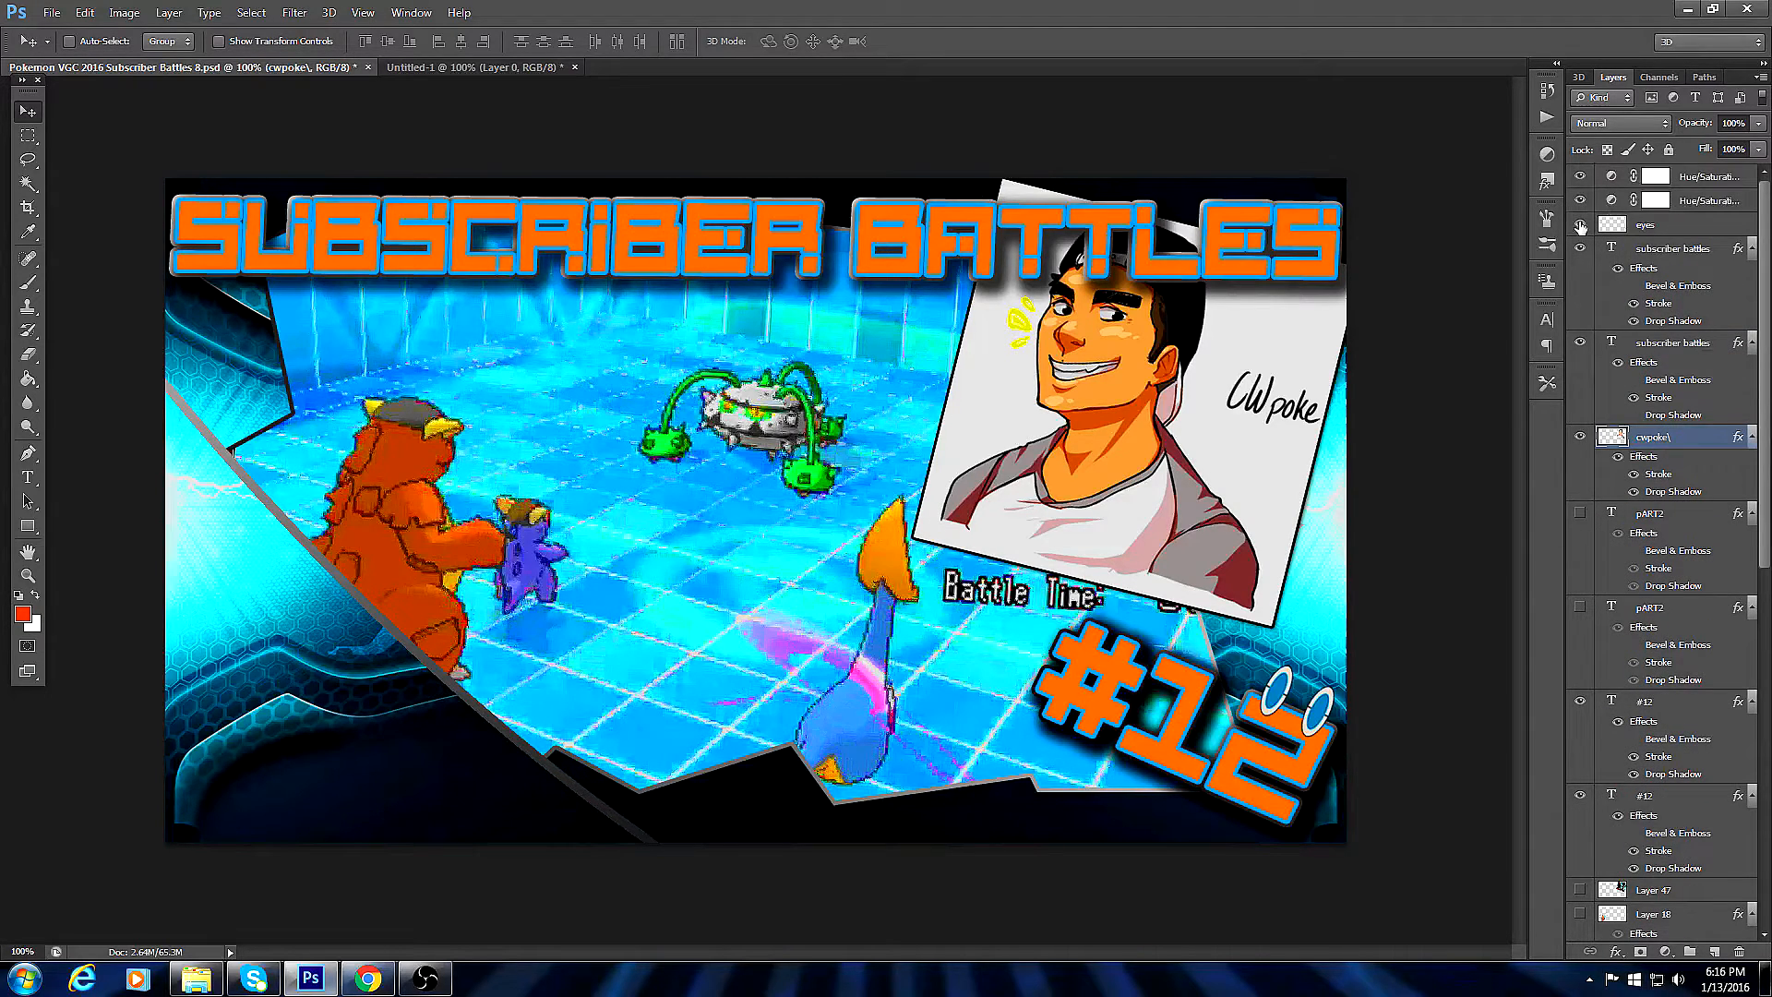
click(1580, 225)
click(1580, 248)
scroll(1652, 407, down, 1)
click(1580, 400)
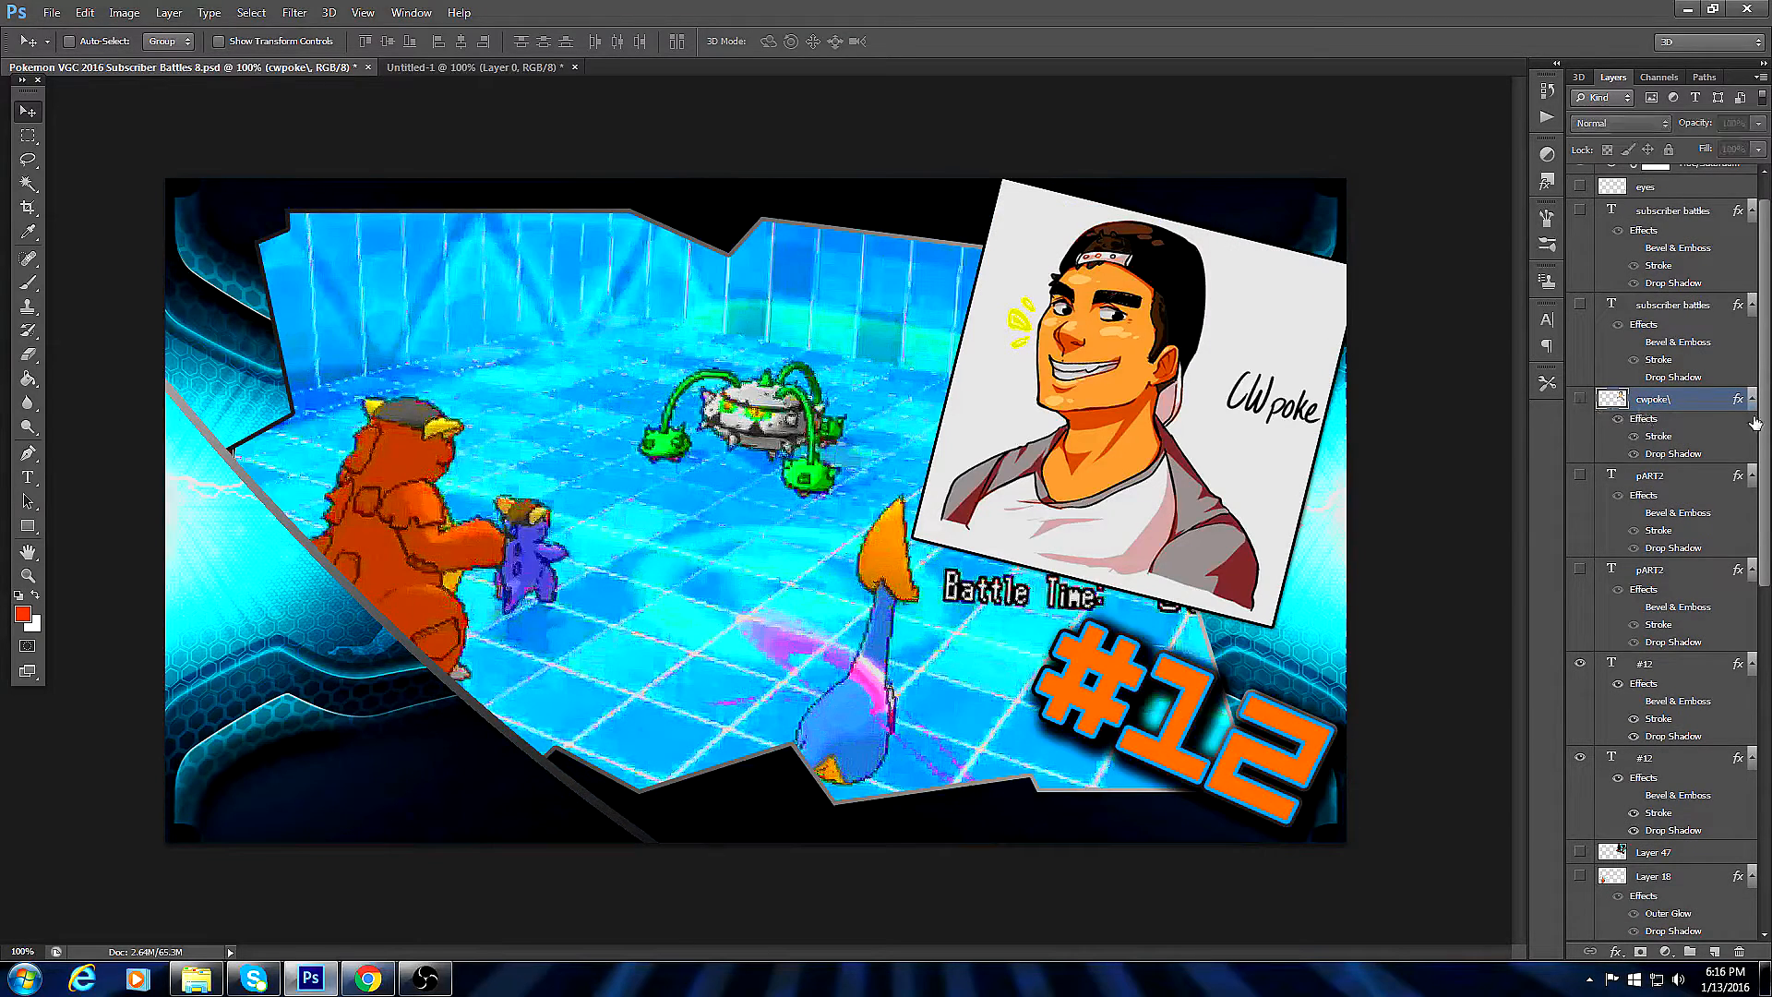
drag(1768, 411, 1768, 577)
click(1580, 343)
click(1580, 437)
Hide the diagonal corner shape, the clipped cyan textures and the battle screenshot layer so only the jagged frame remains.
drag(1765, 446, 1767, 683)
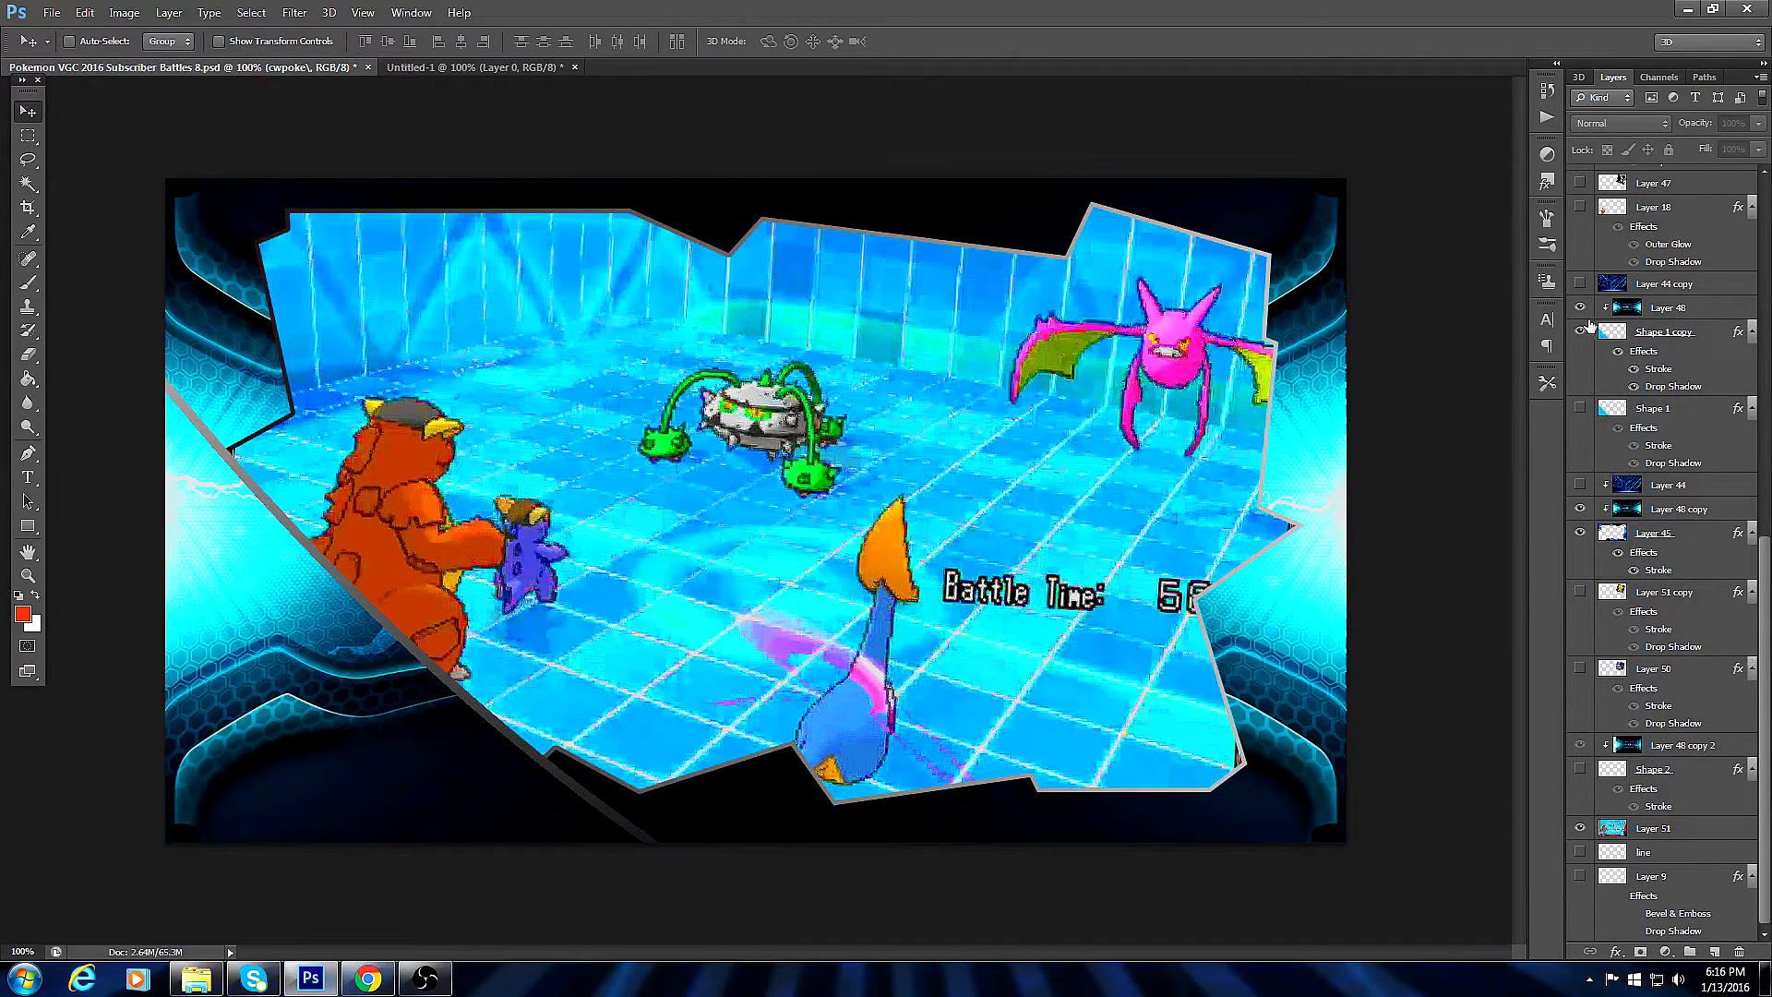
click(1581, 308)
click(1580, 332)
click(1580, 408)
click(1580, 408)
click(1581, 408)
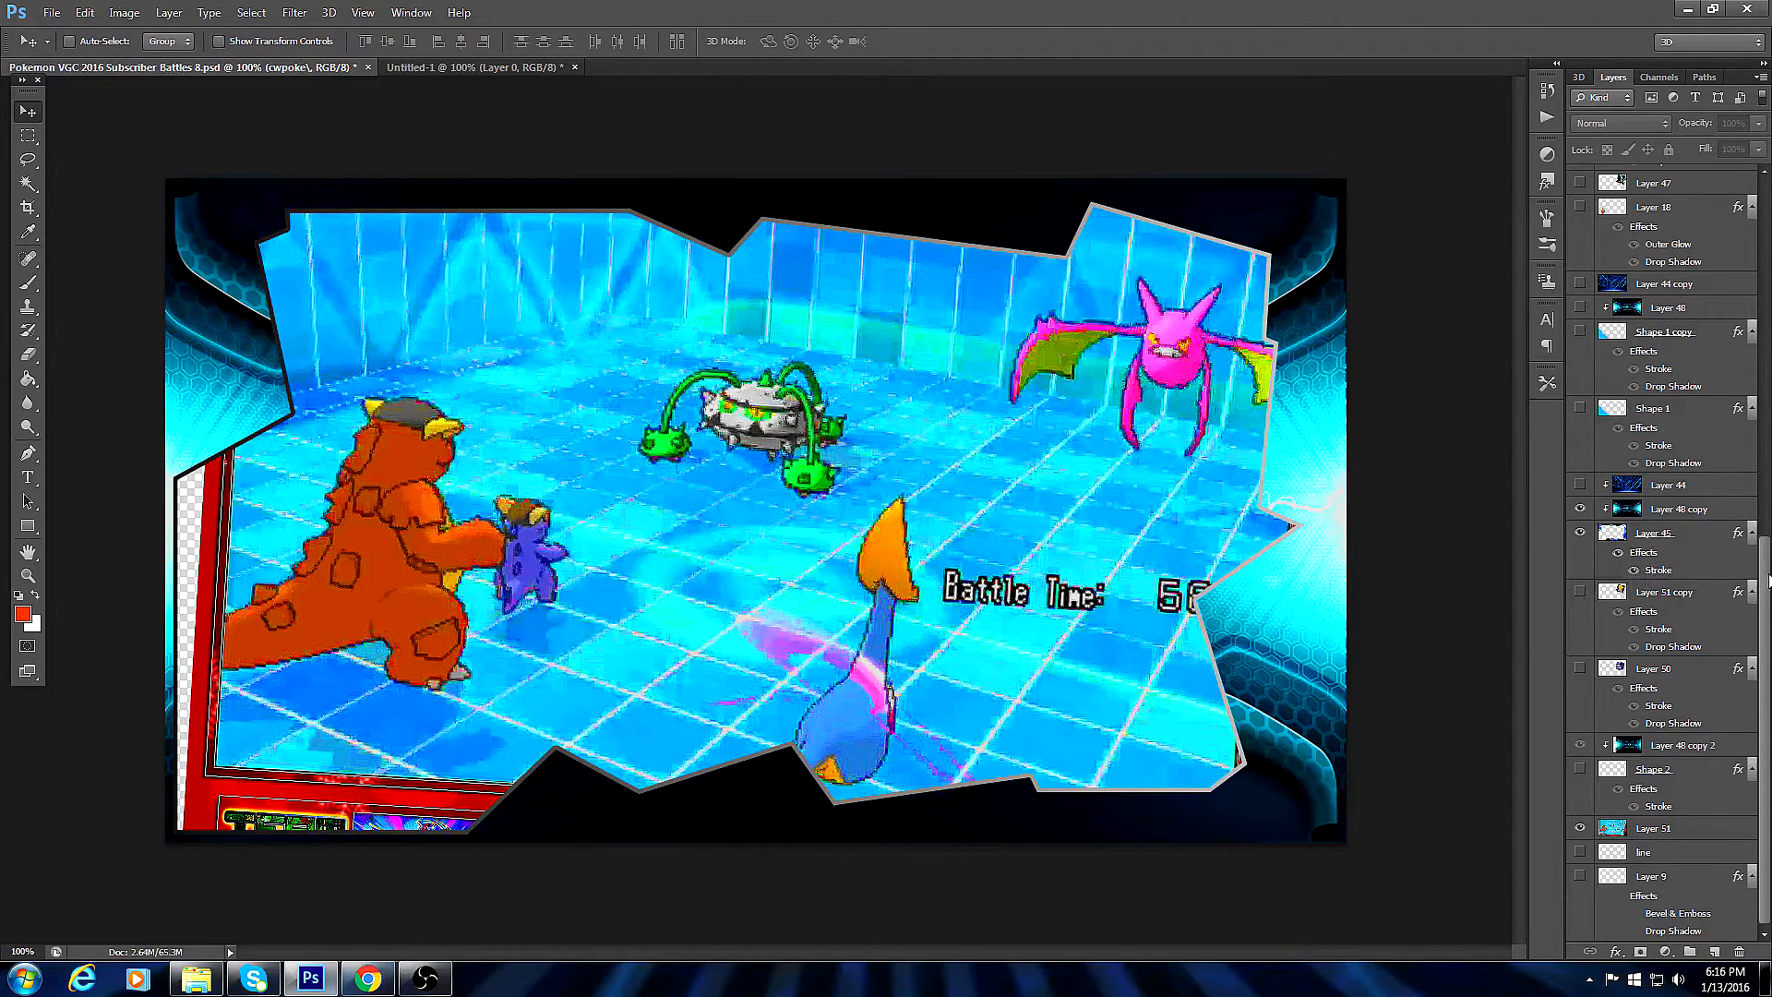
click(1581, 508)
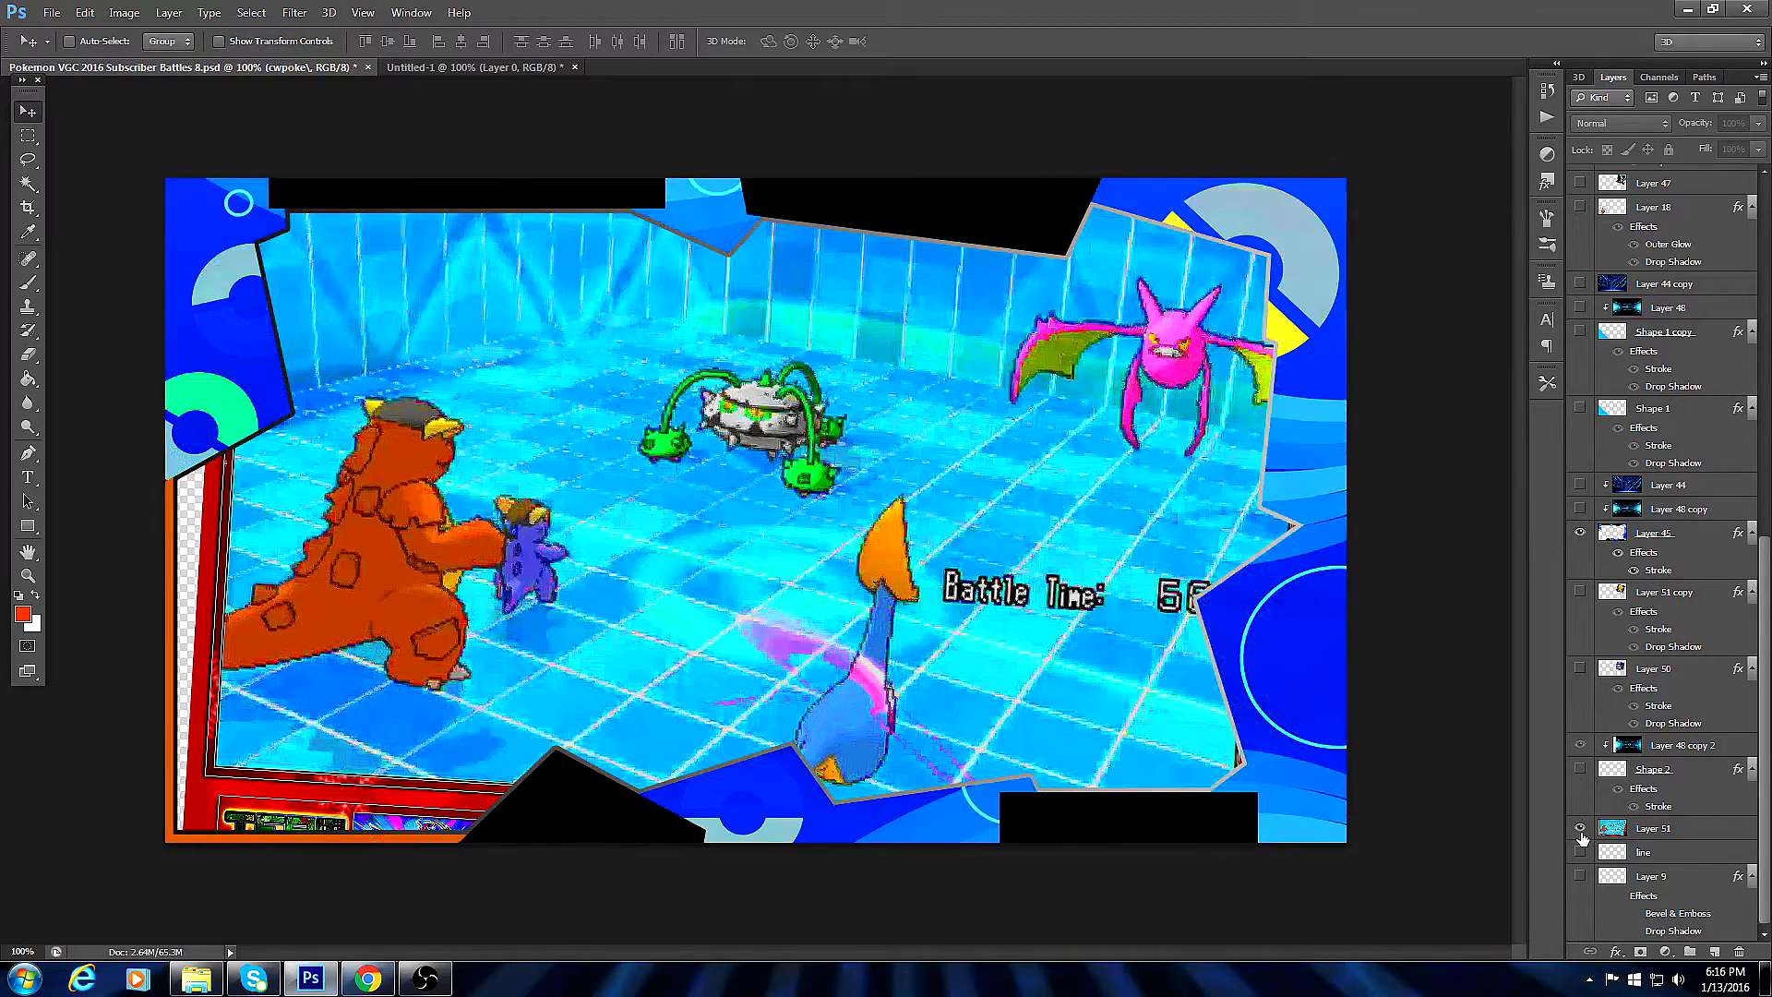
click(1580, 828)
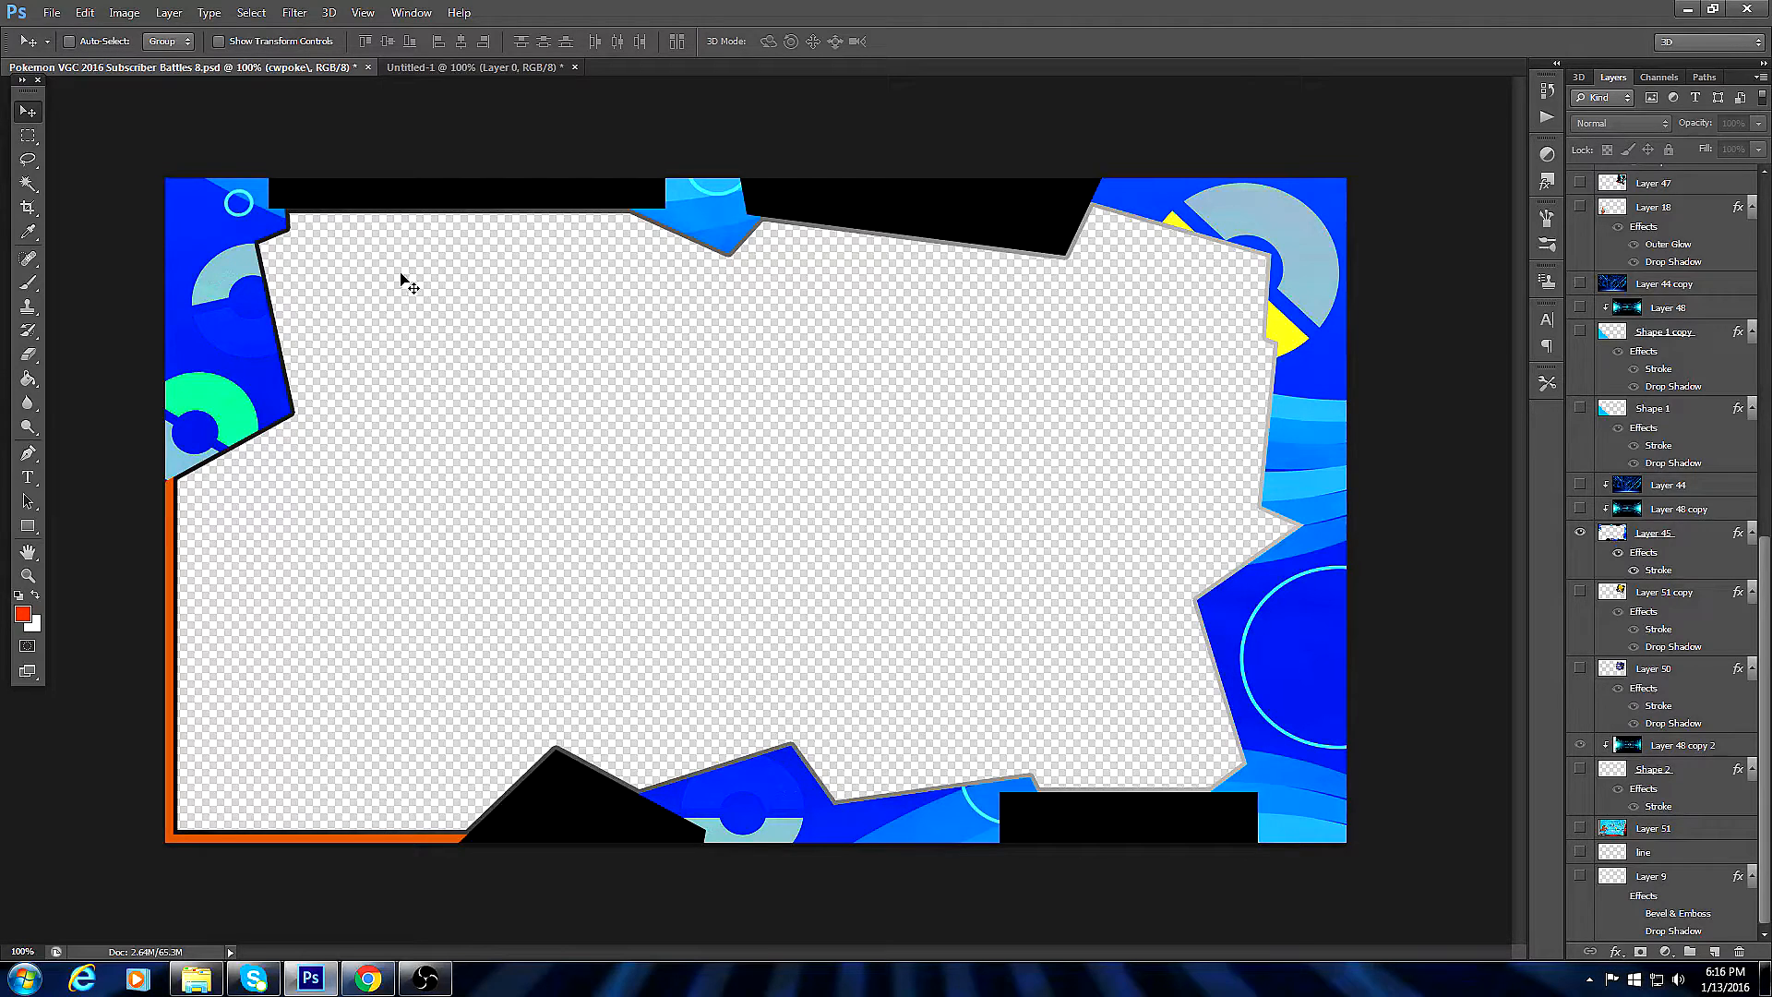
In the Untitled-1 document, draw a red rectangle about 1329 by 725 px over the whole canvas and rasterize its layer.
click(439, 68)
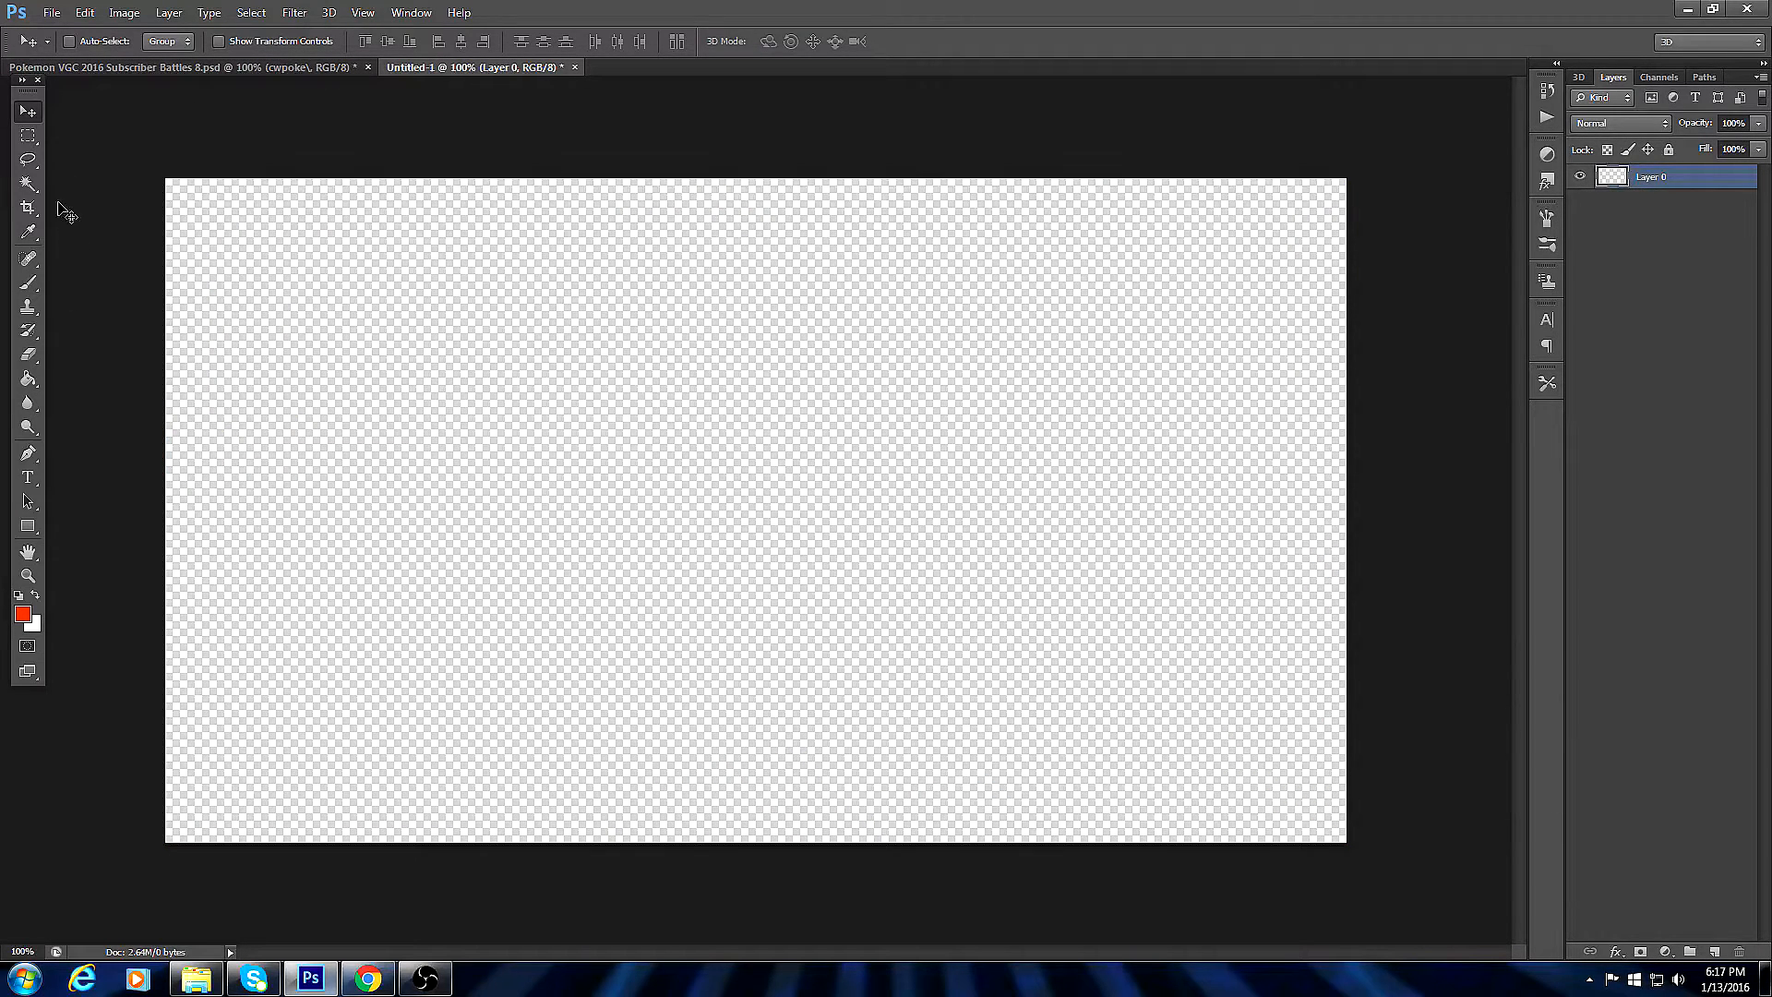
click(27, 531)
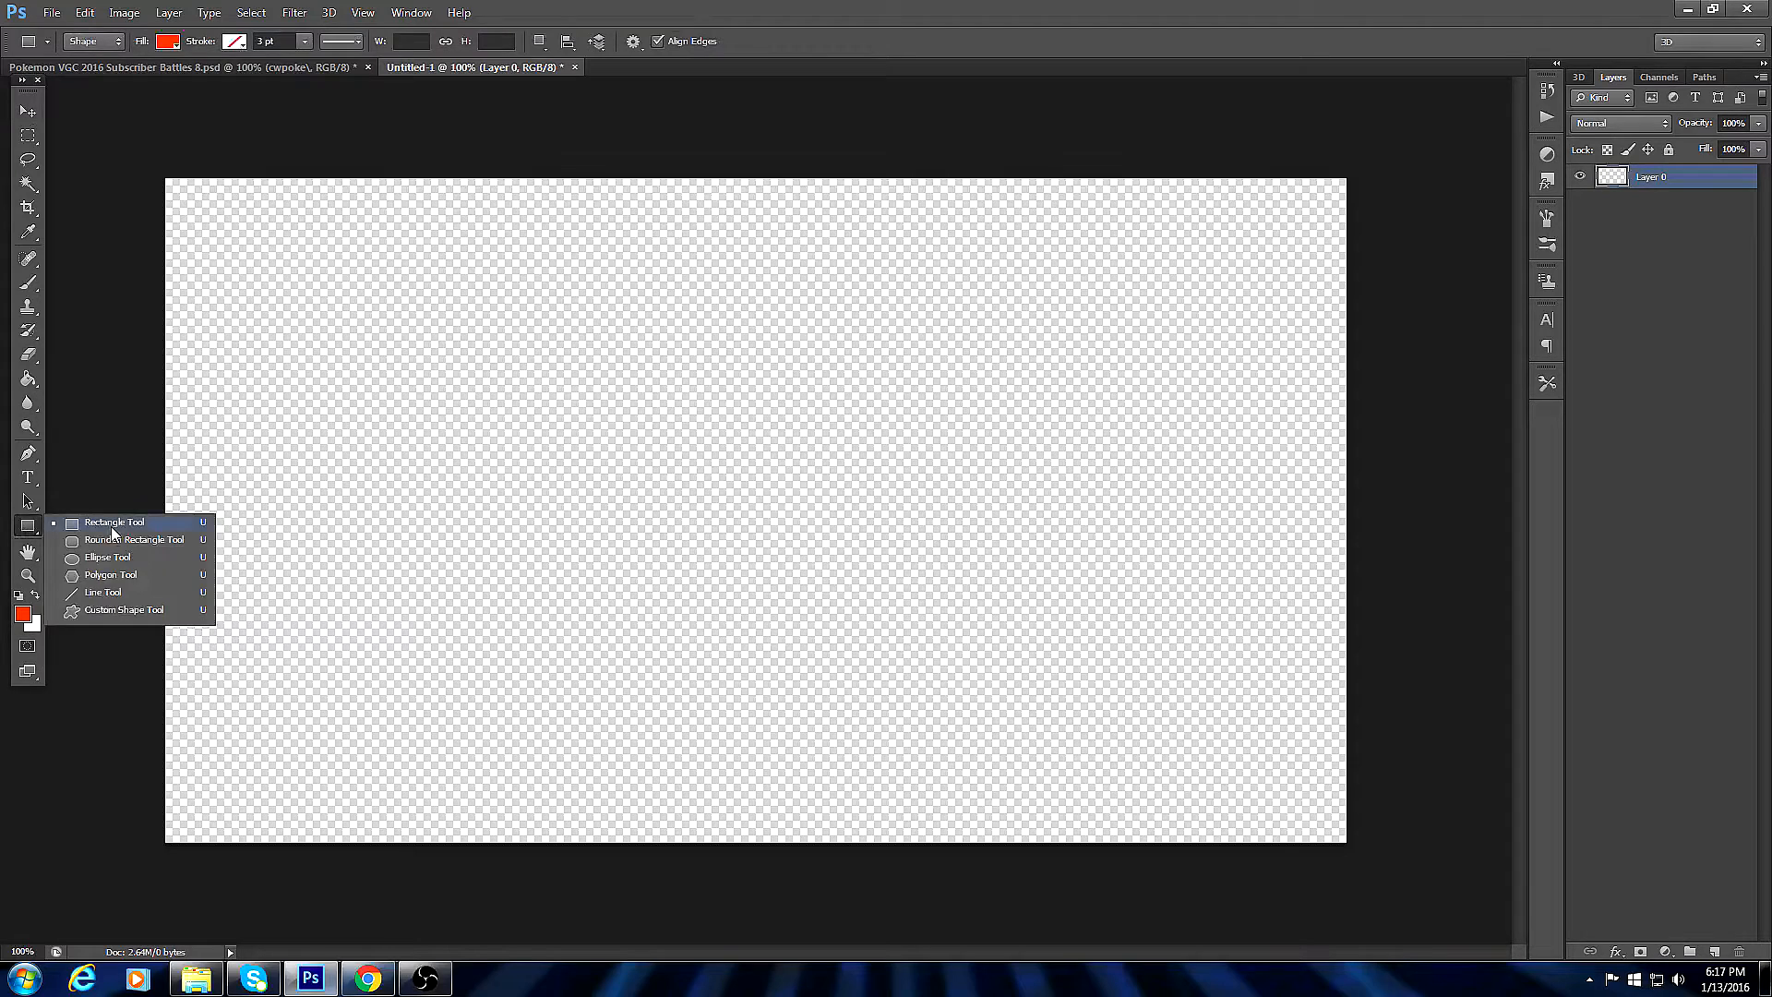
click(111, 528)
drag(151, 174, 1377, 841)
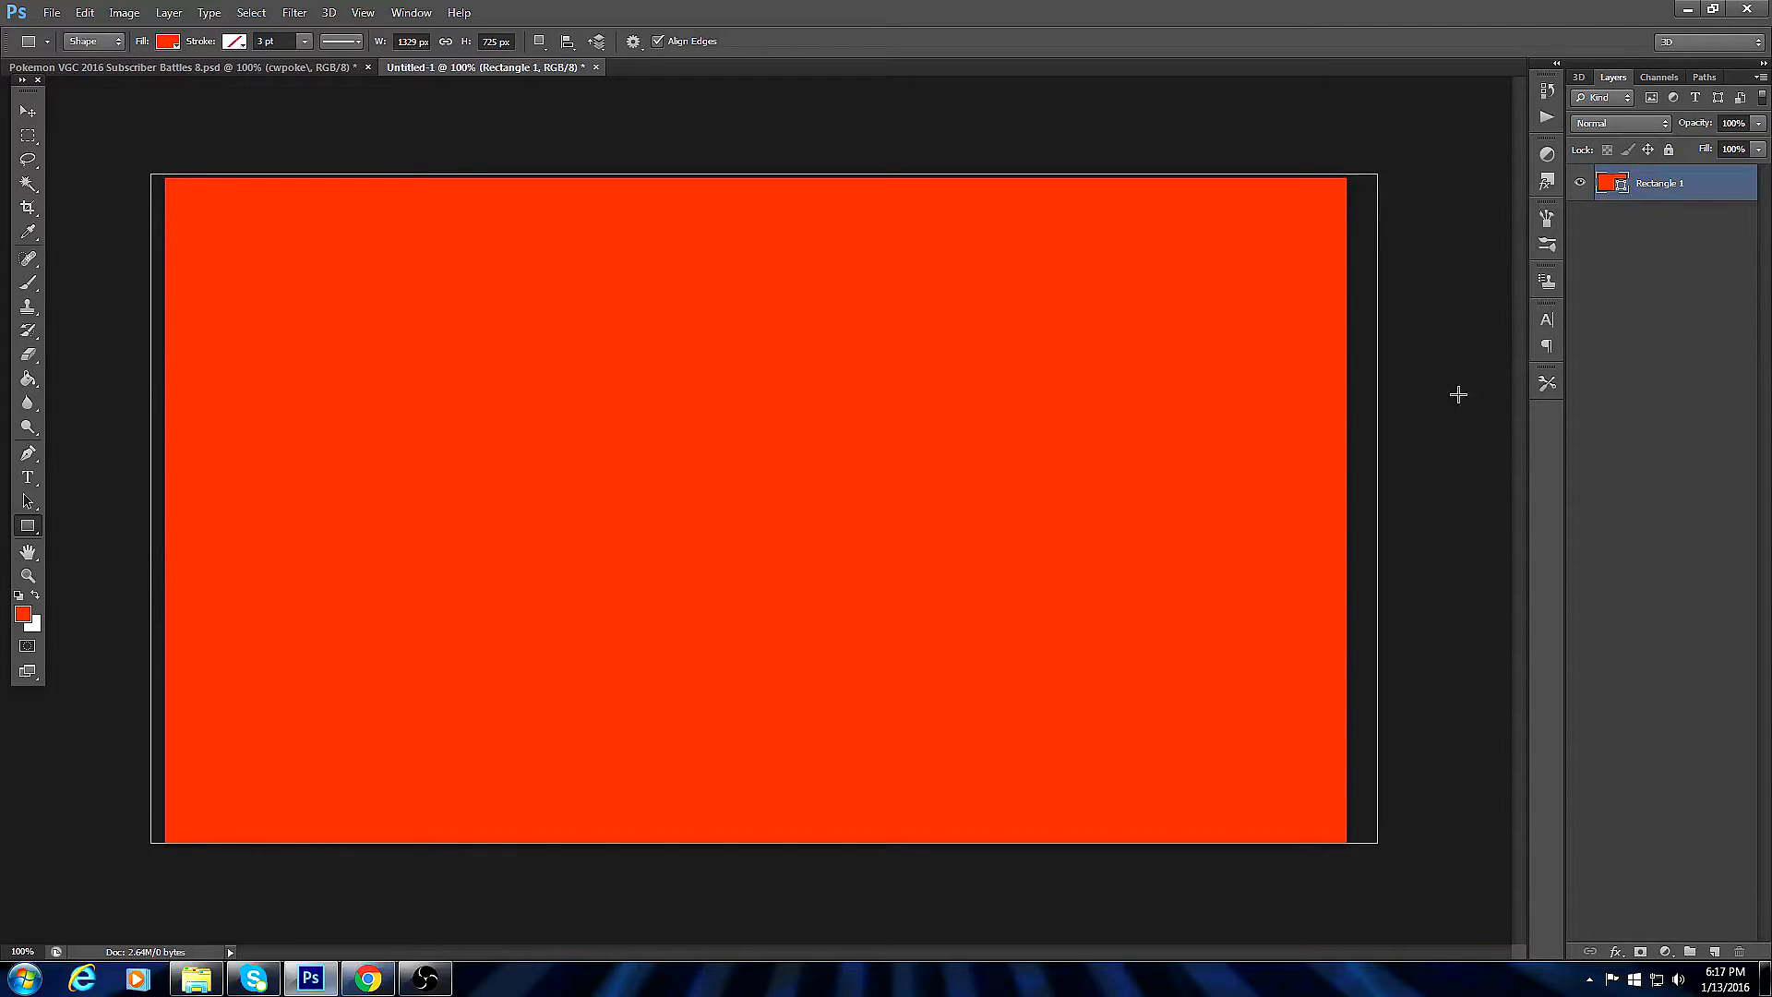
click(28, 111)
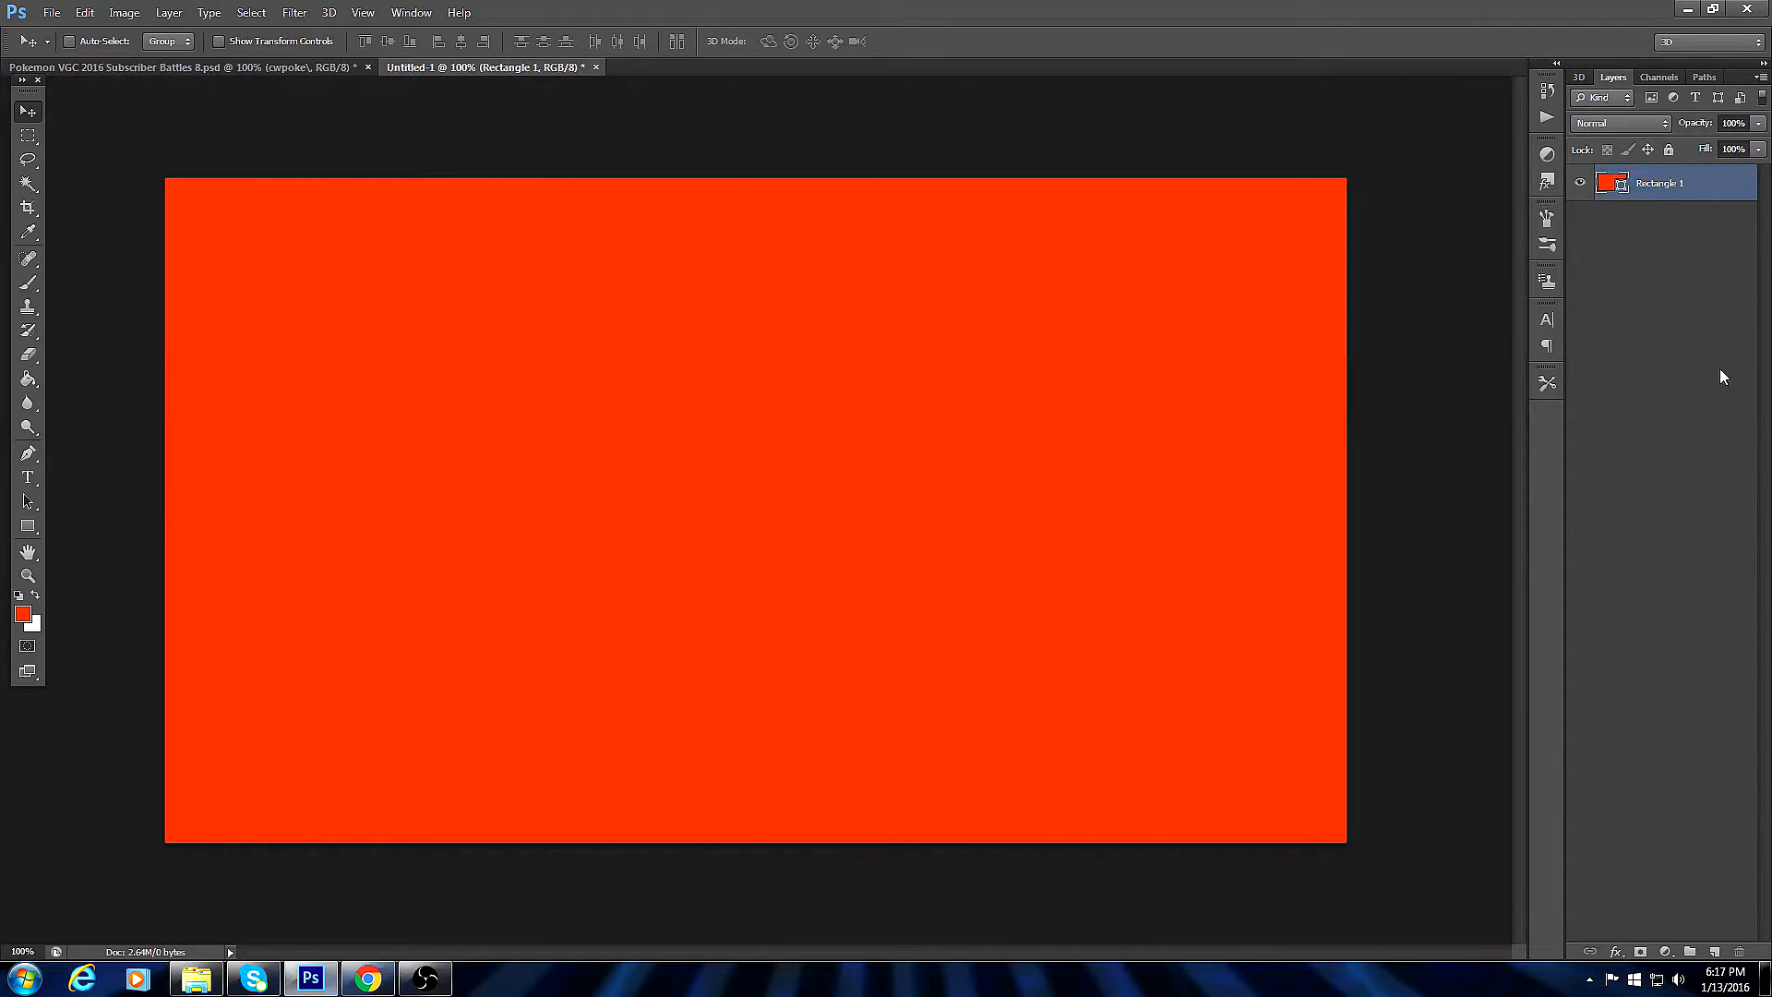
right_click(1651, 185)
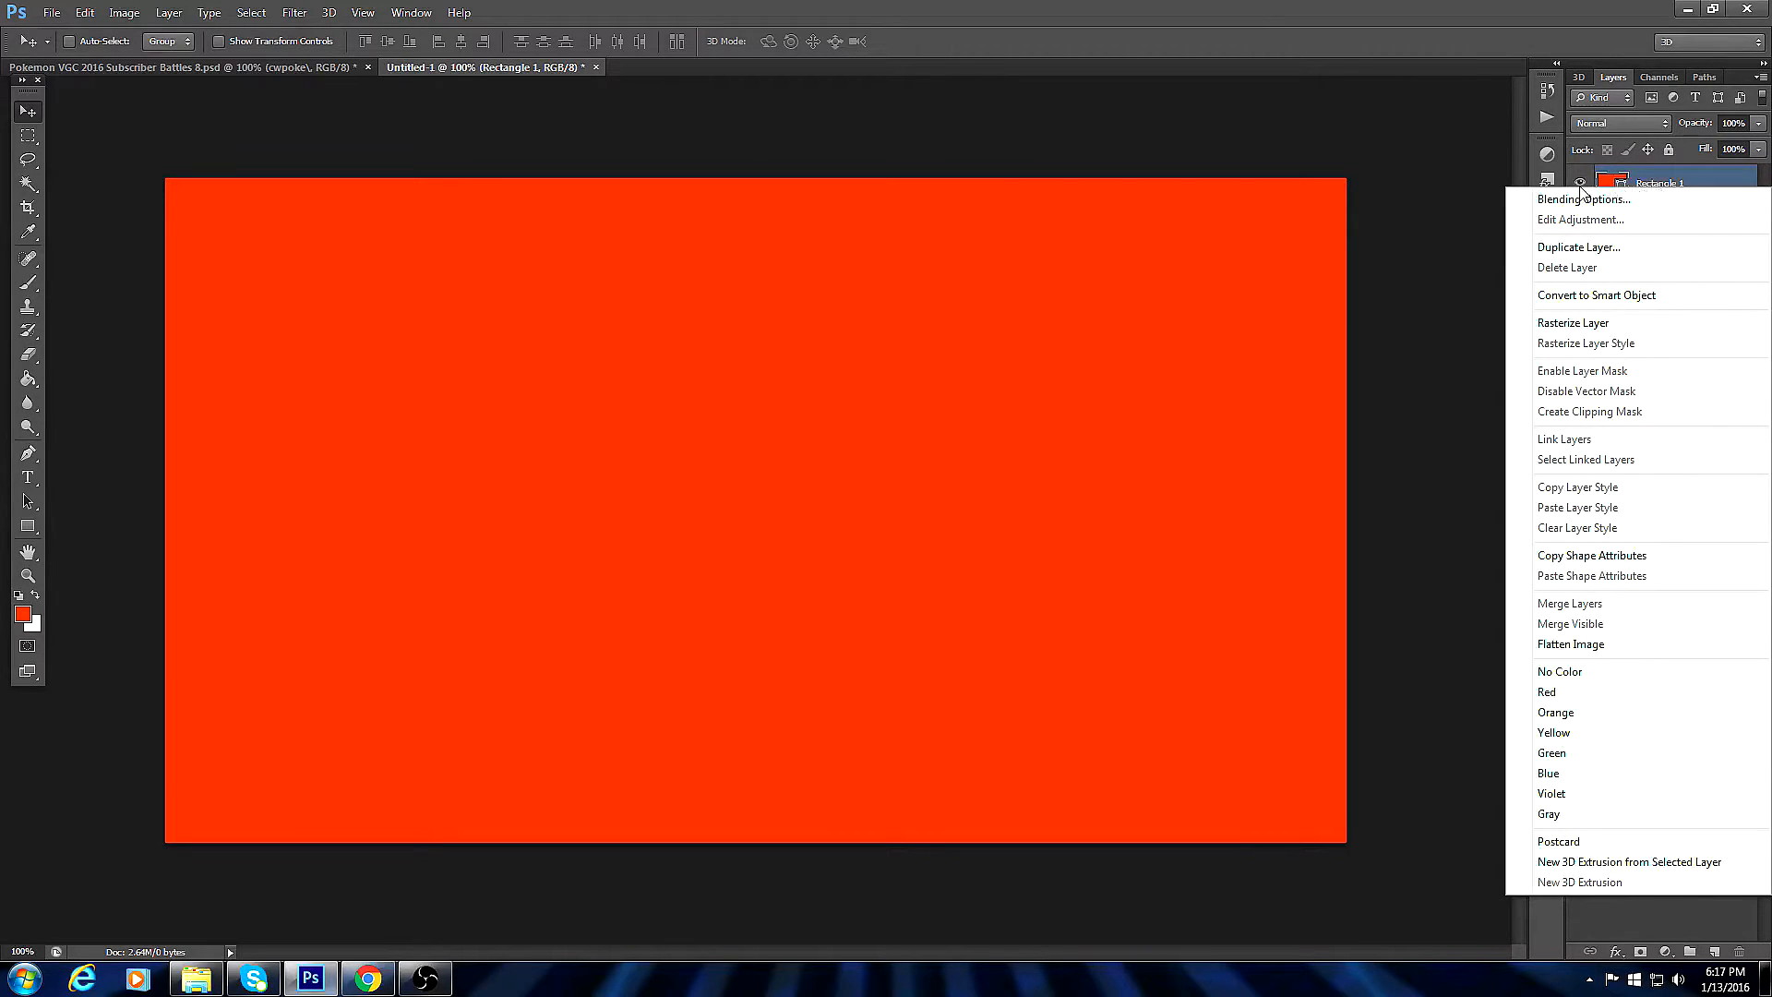
click(1574, 322)
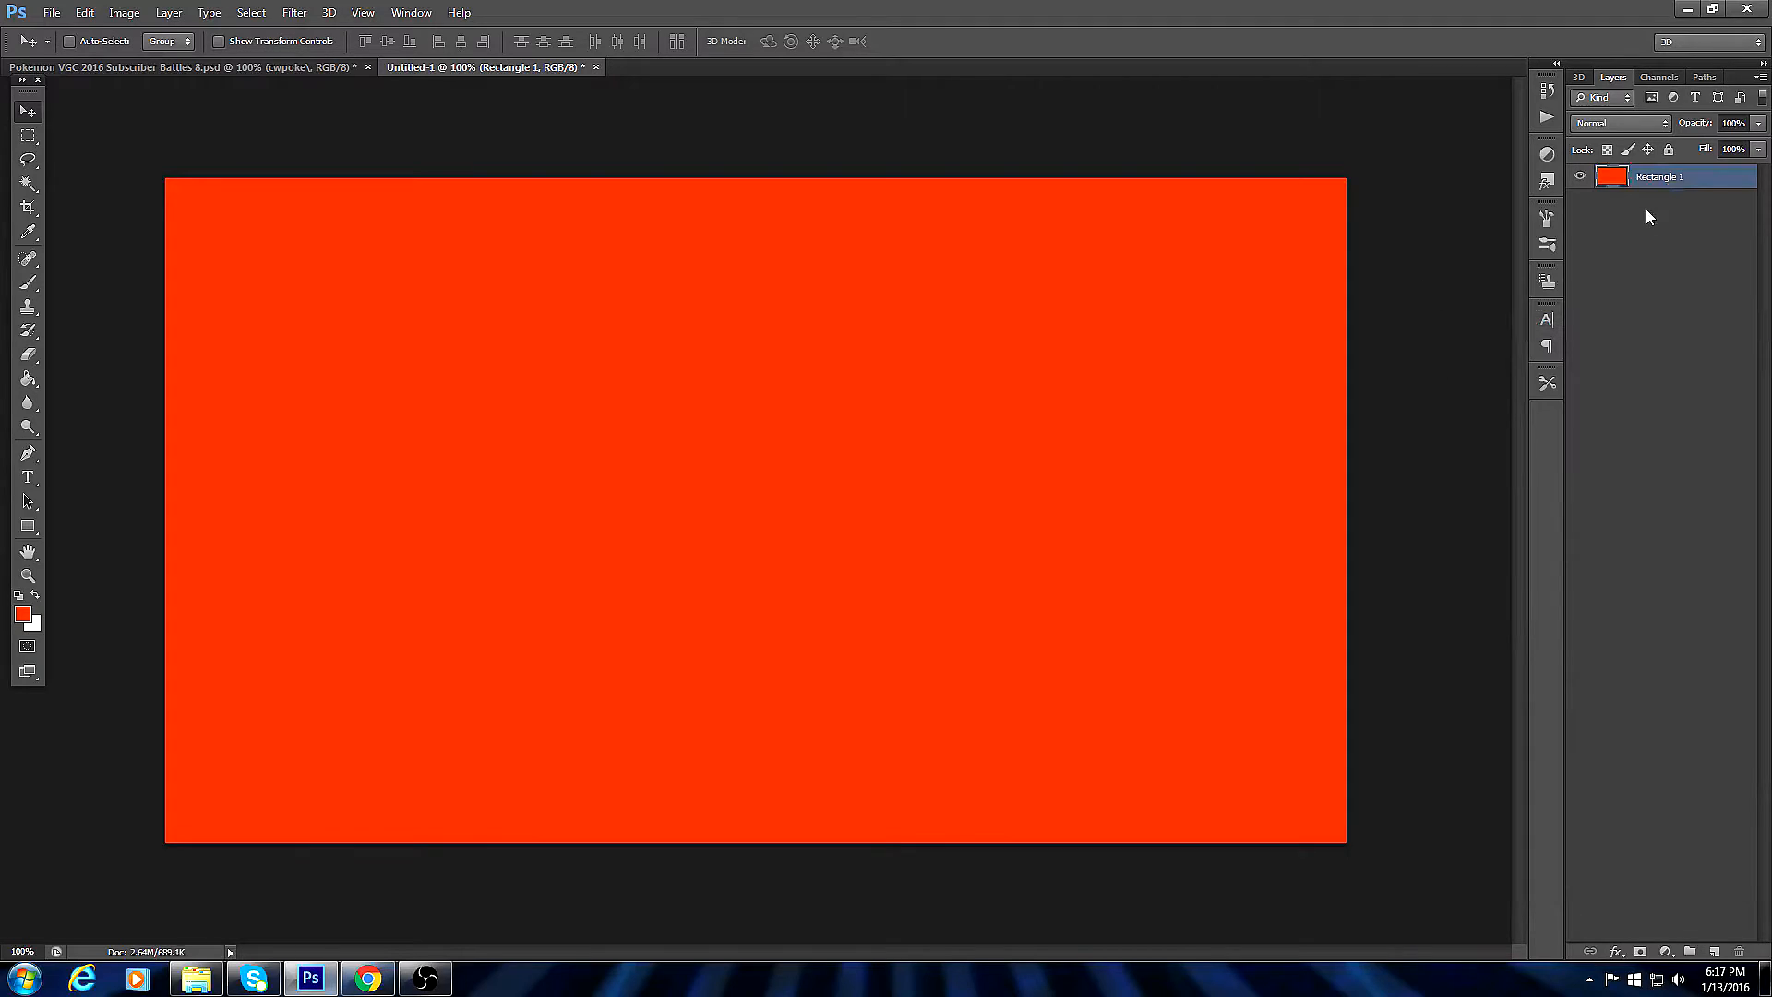
Select the red rectangle's interior with the Rectangular Marquee tool, delete it to leave a thin border around the canvas, and deselect.
click(32, 139)
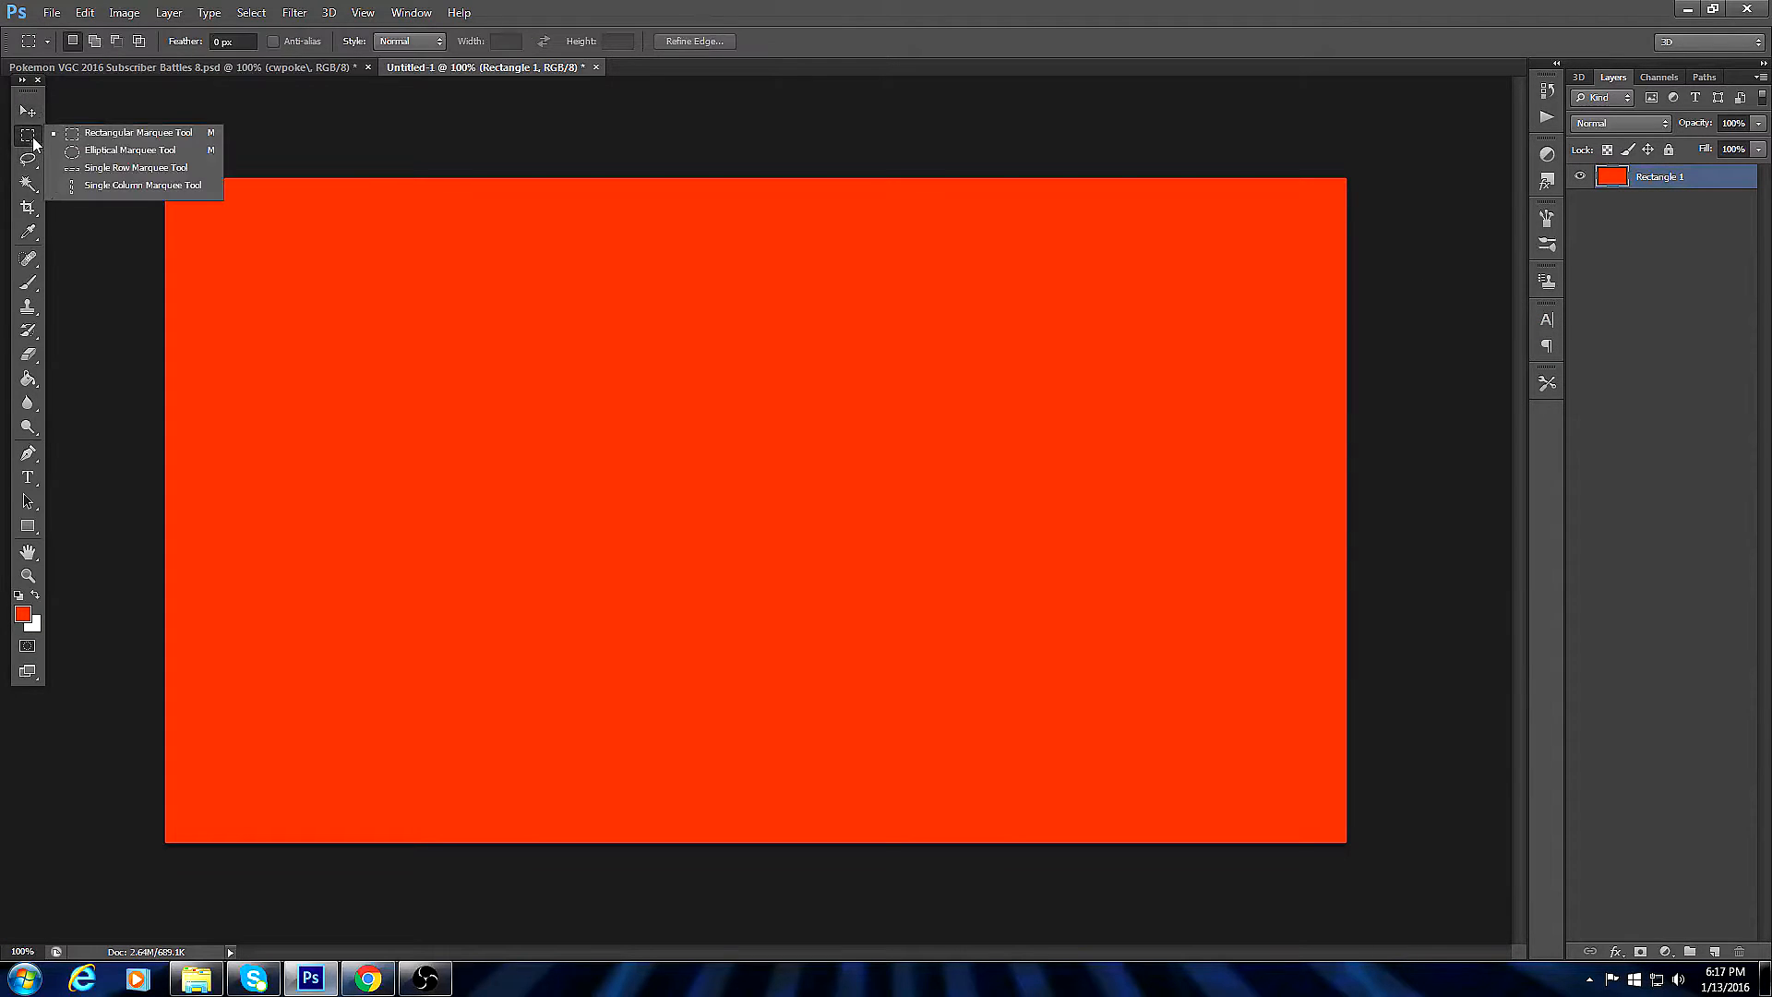
click(148, 136)
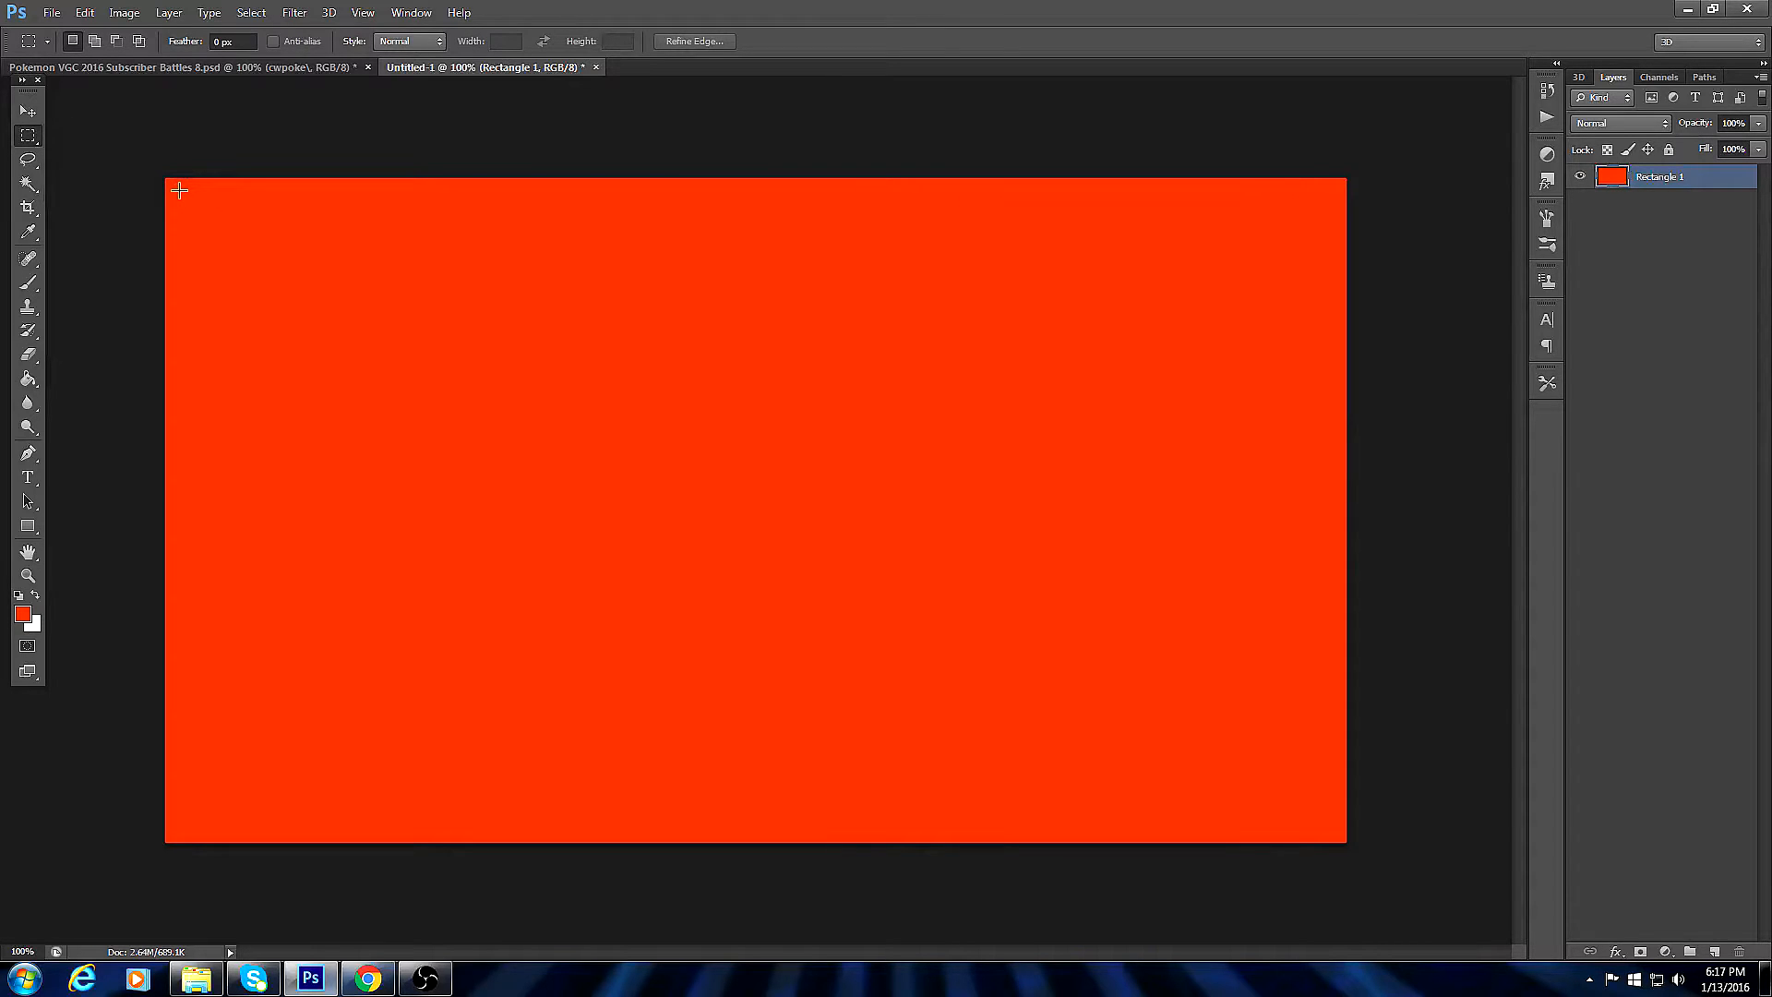
drag(176, 188, 1337, 832)
click(439, 42)
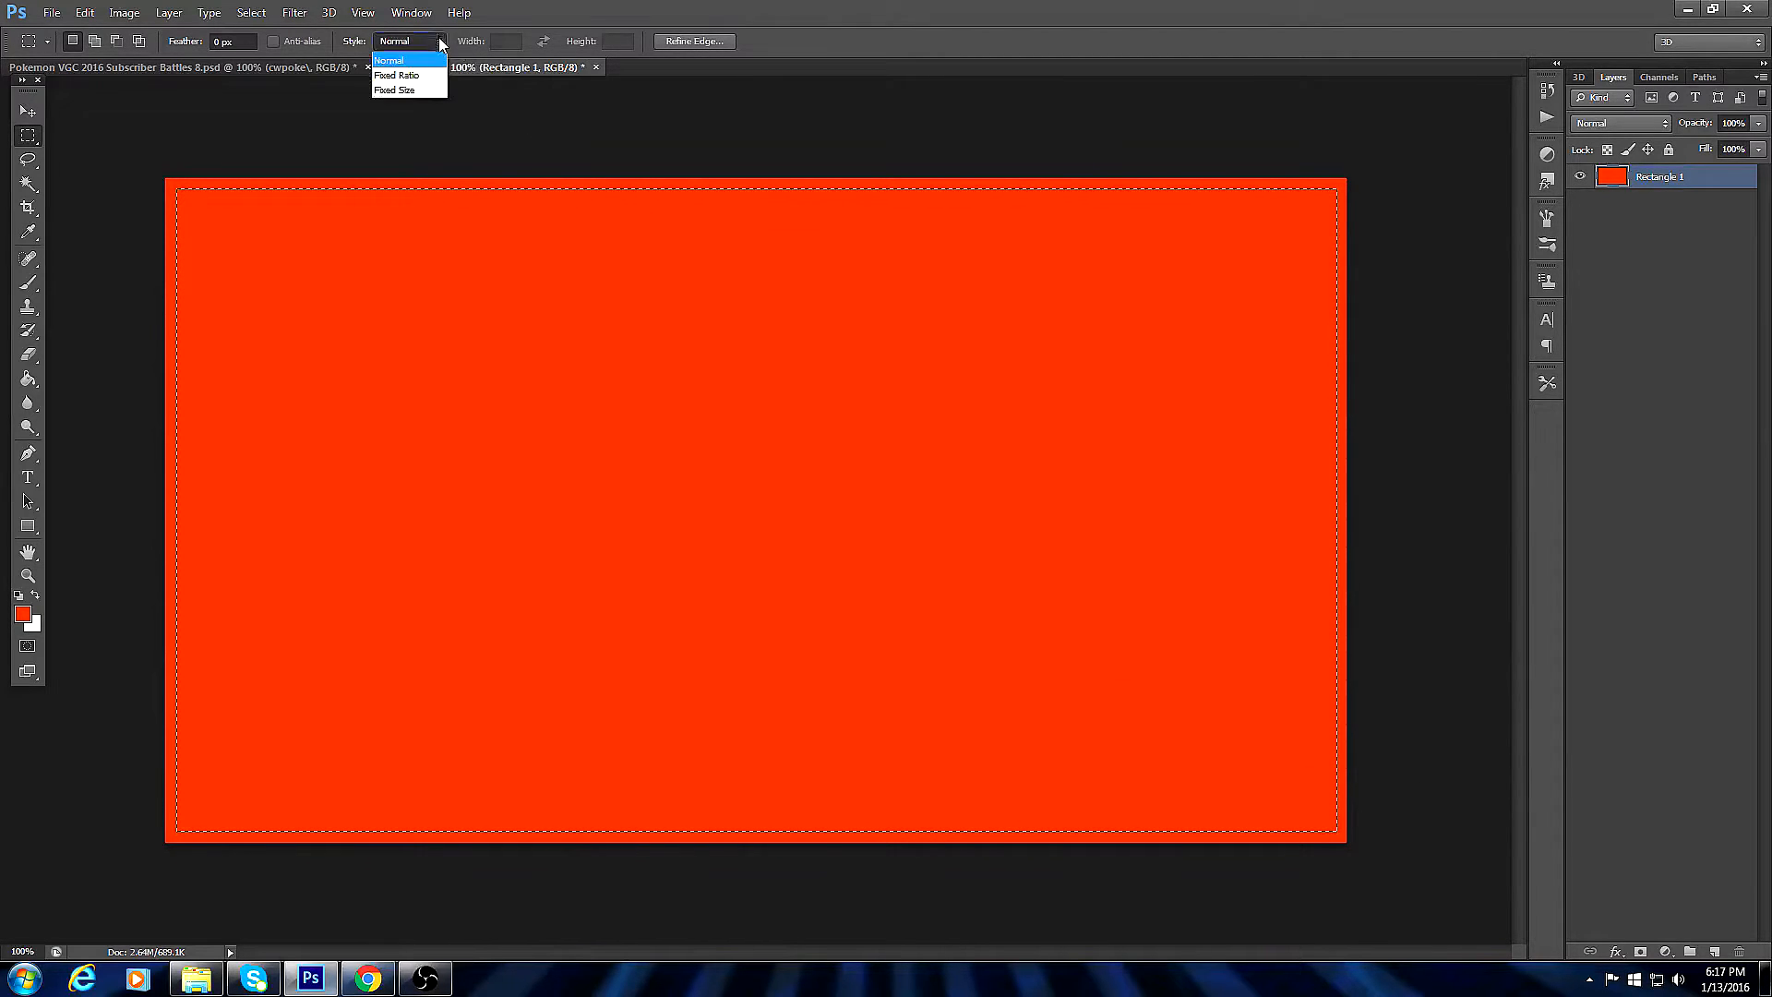
click(435, 75)
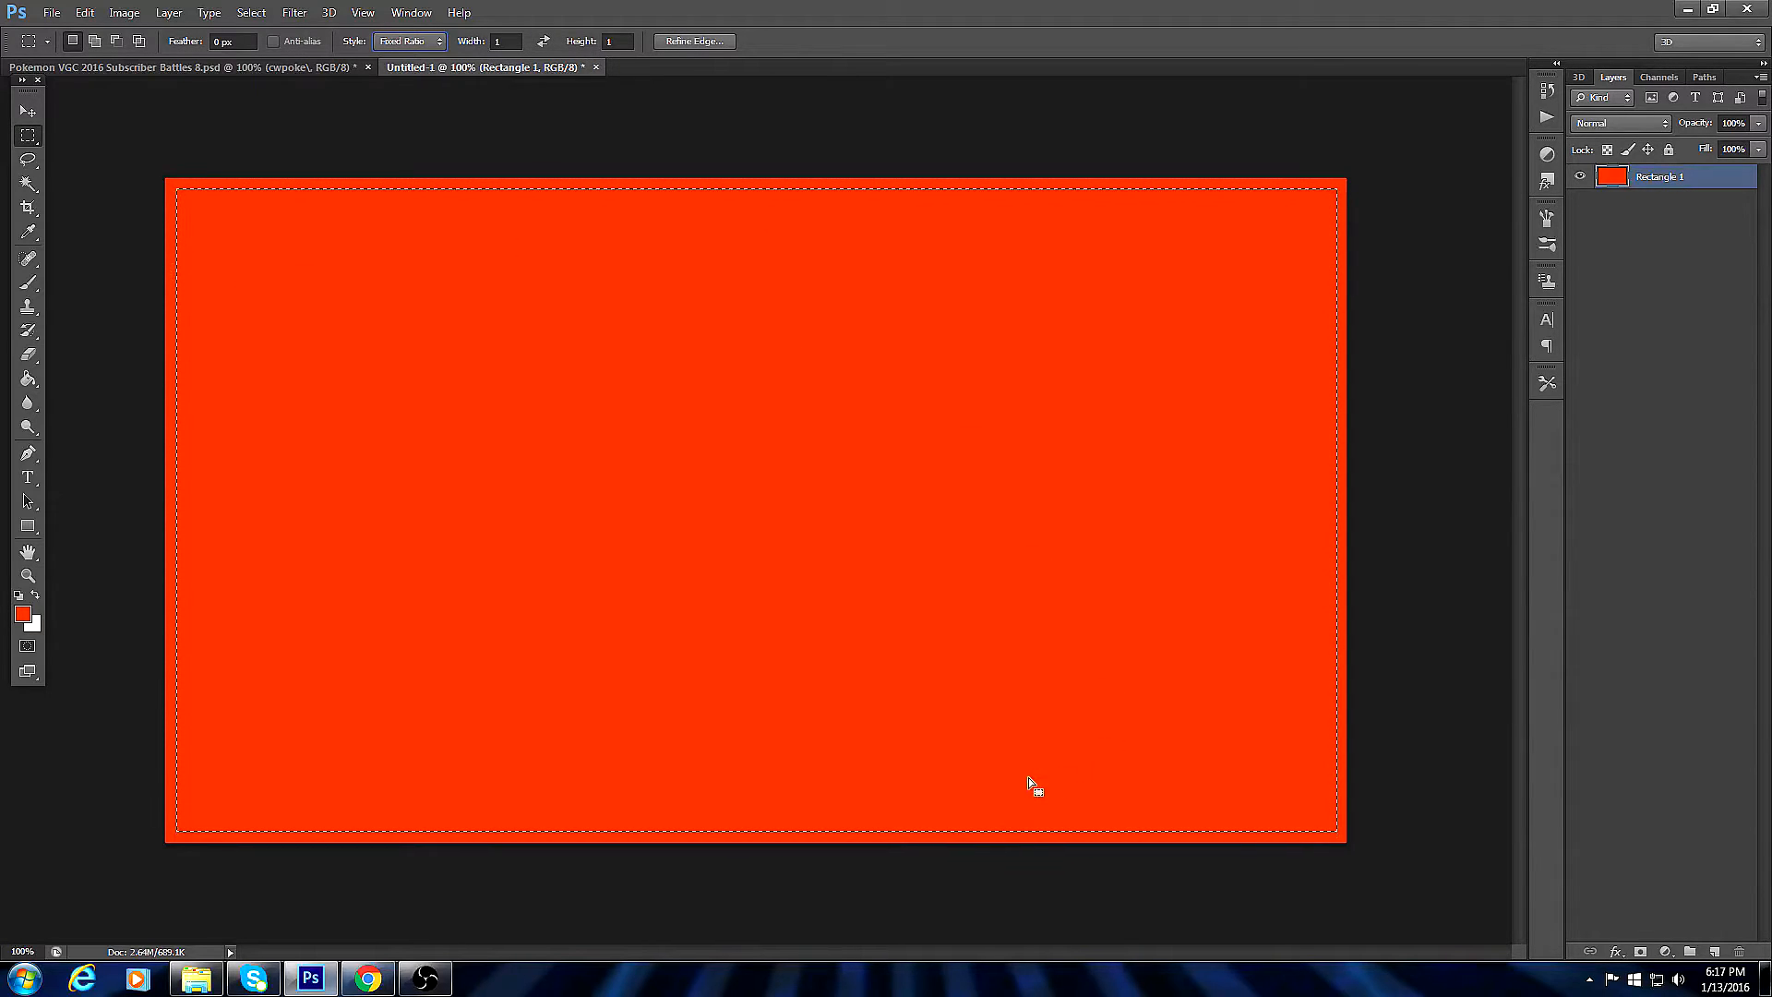
click(29, 112)
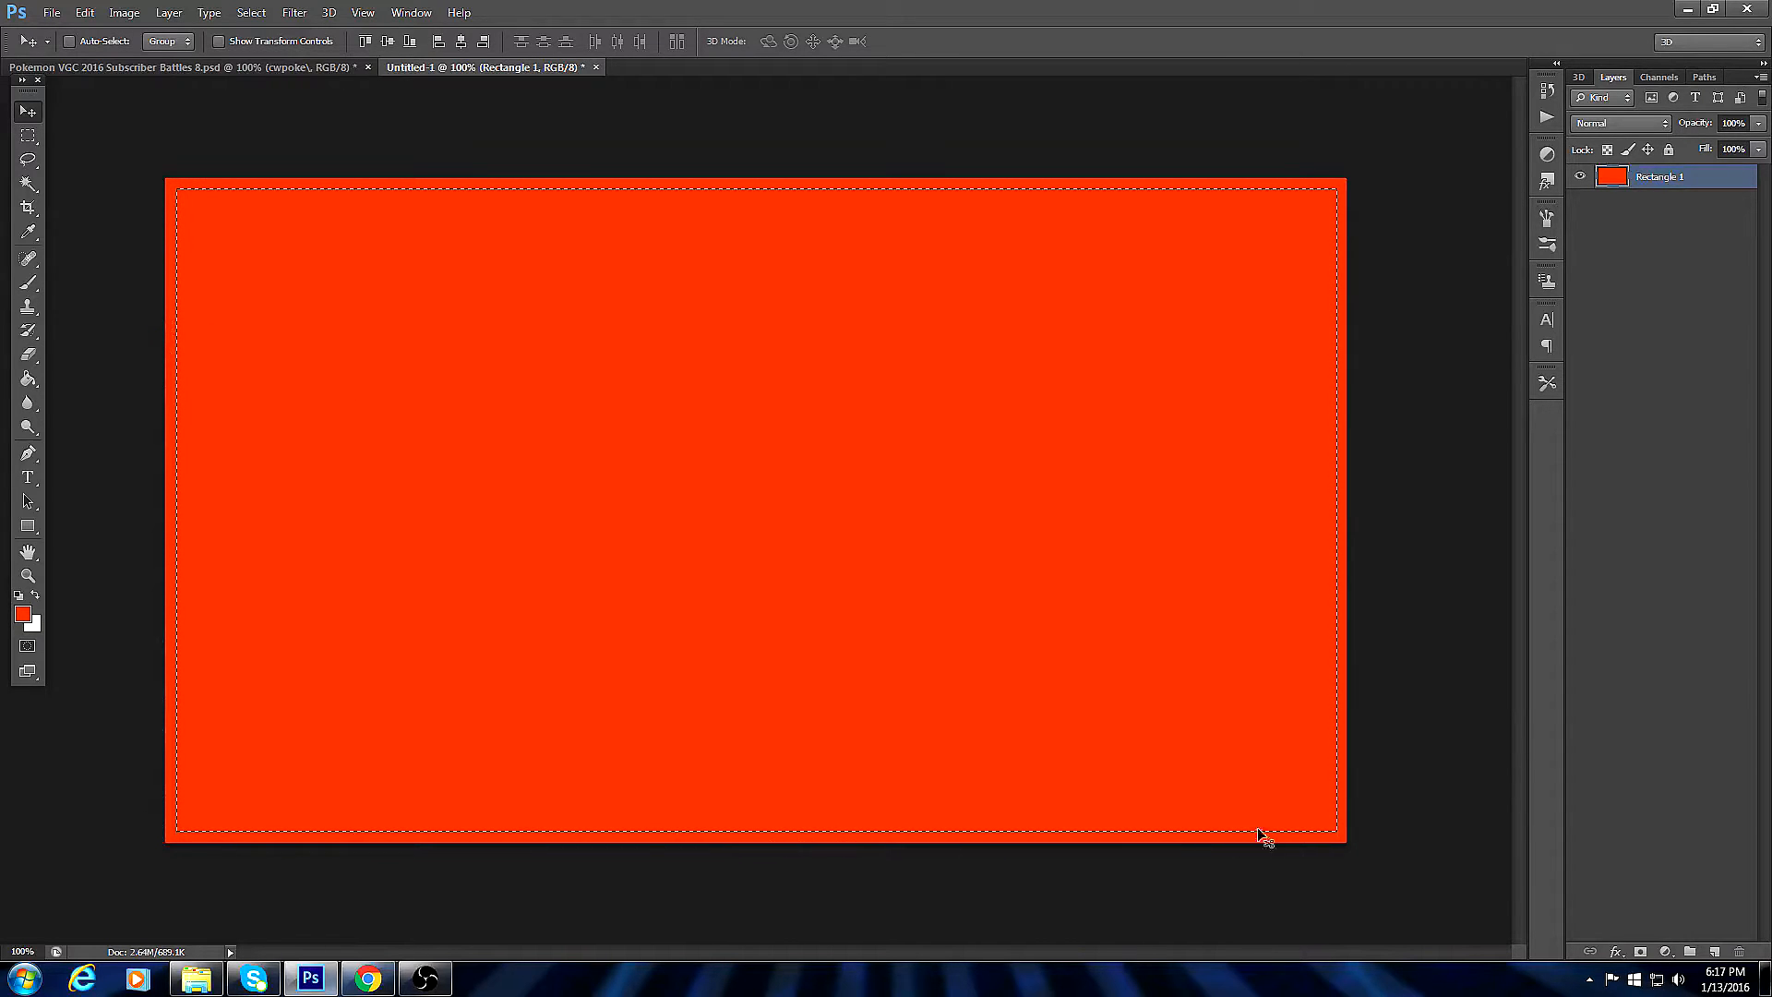
key(Delete)
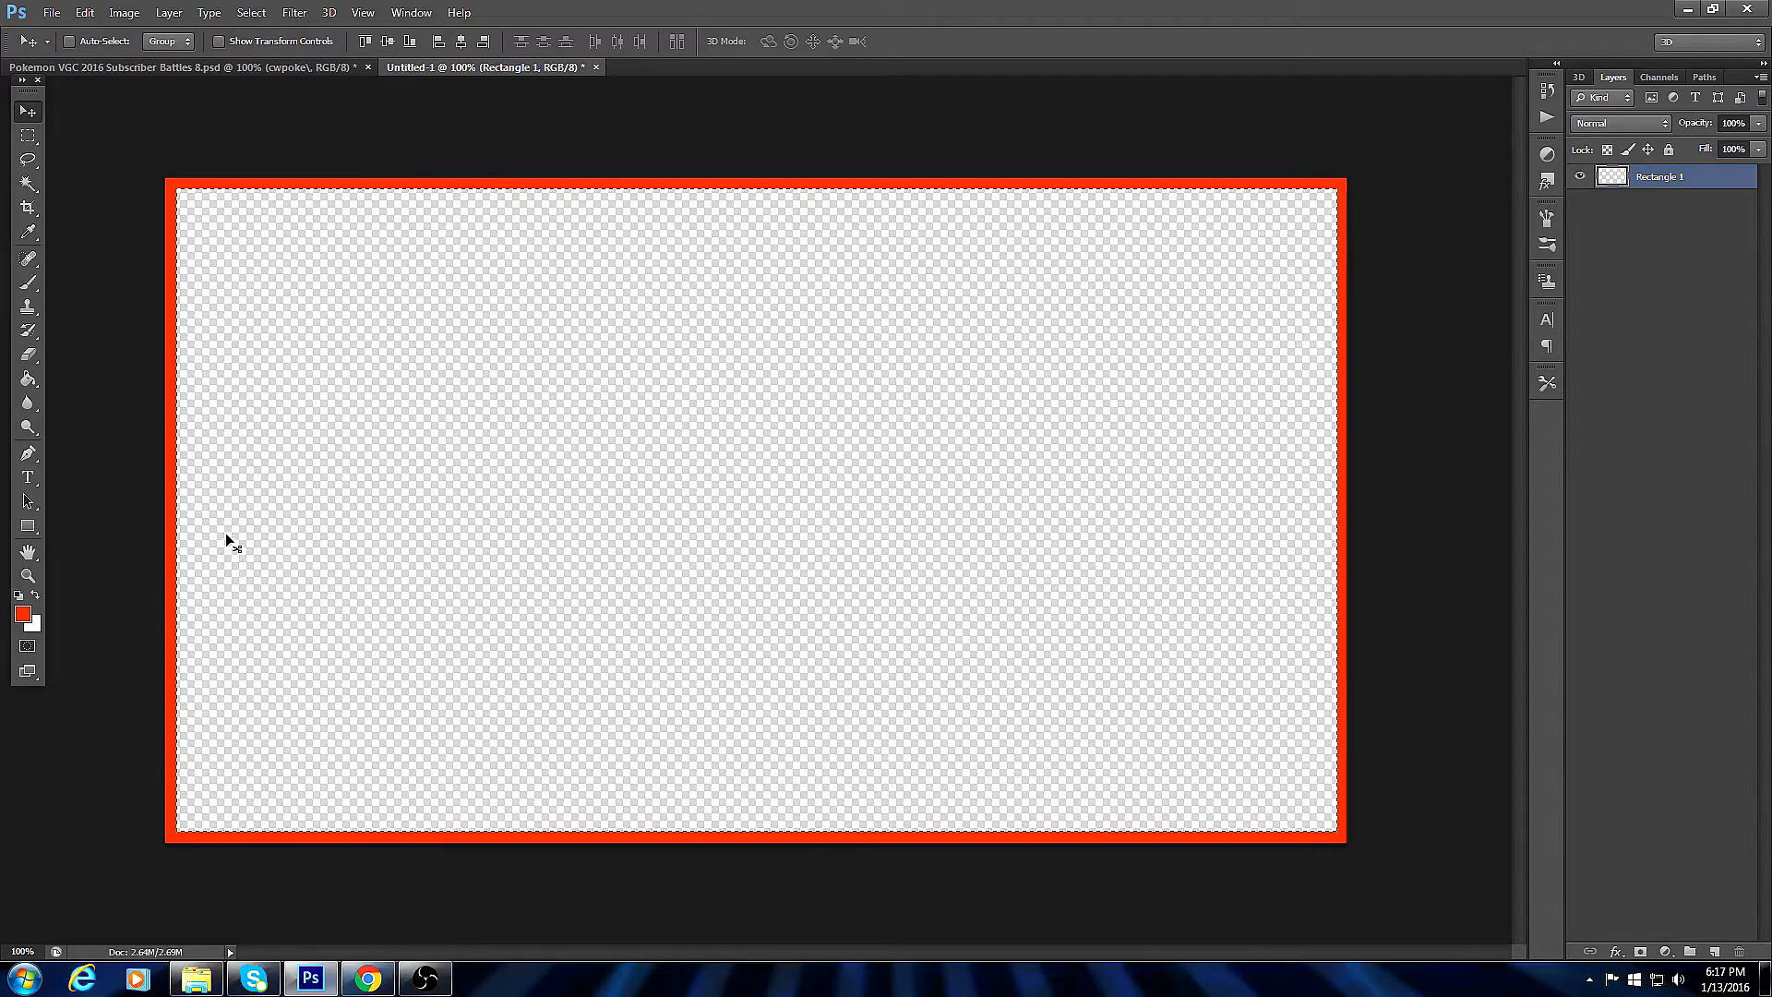
key(ctrl+s)
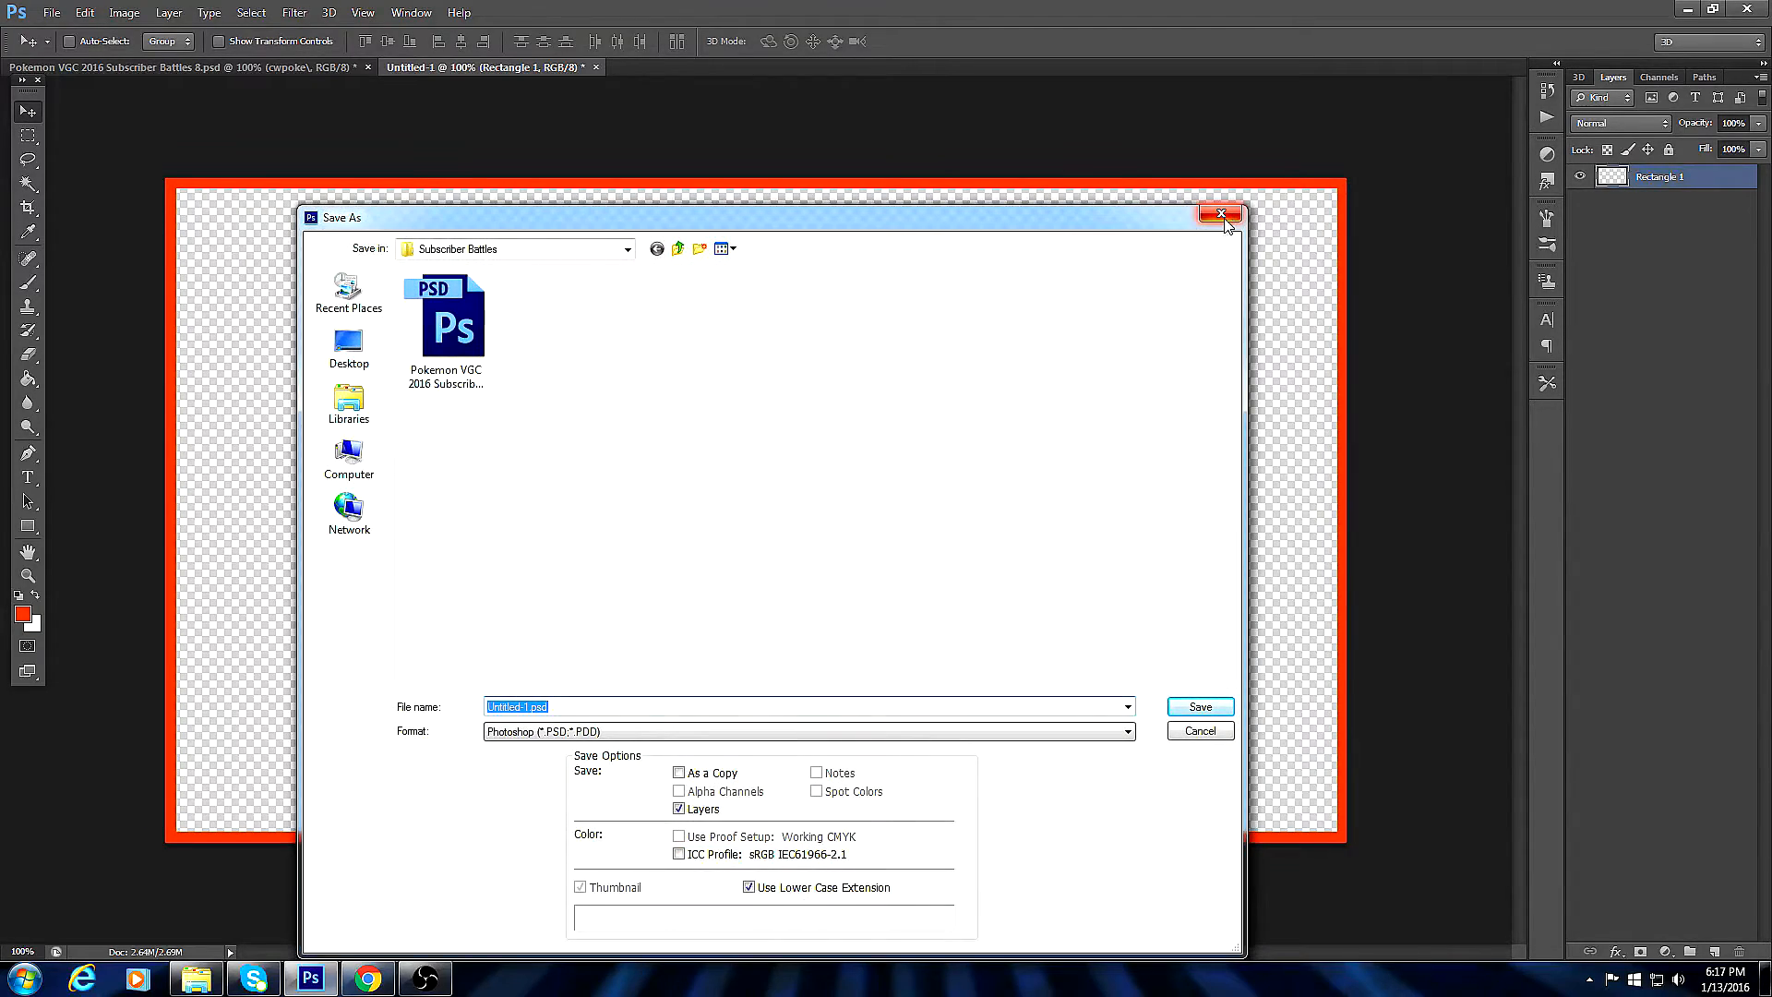
click(1221, 215)
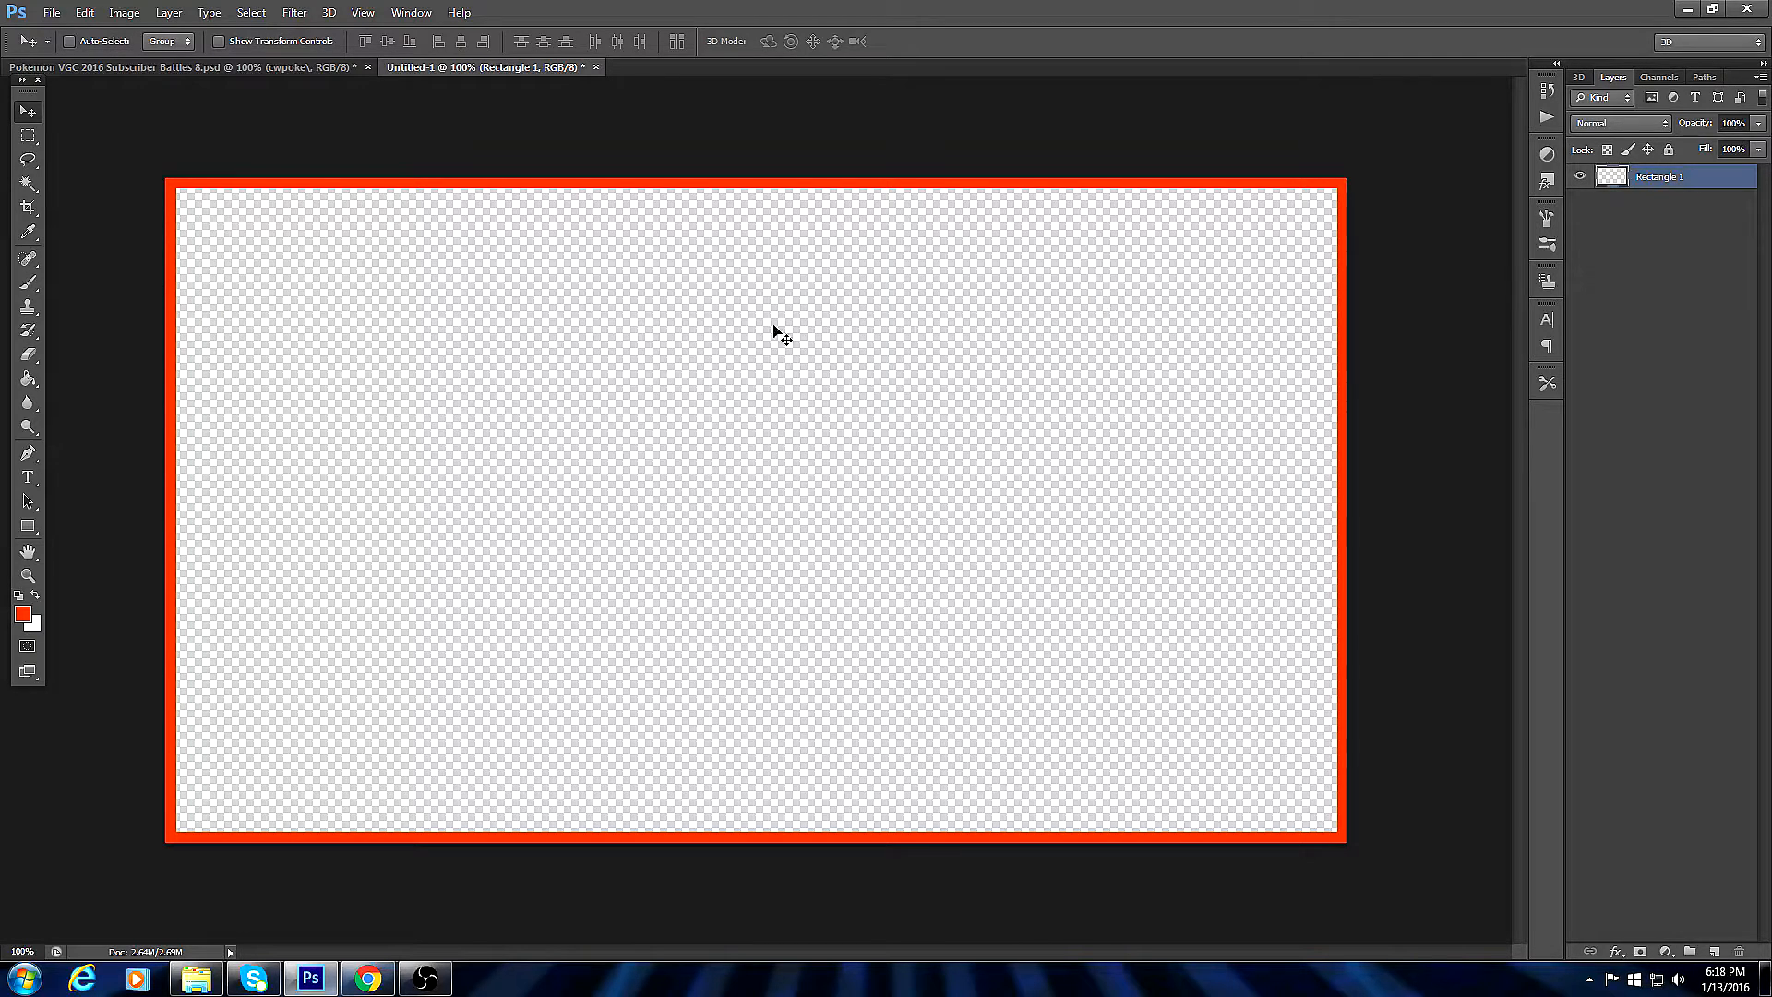
Add a 3 px black outside stroke to the red border layer through its blending options.
right_click(1659, 181)
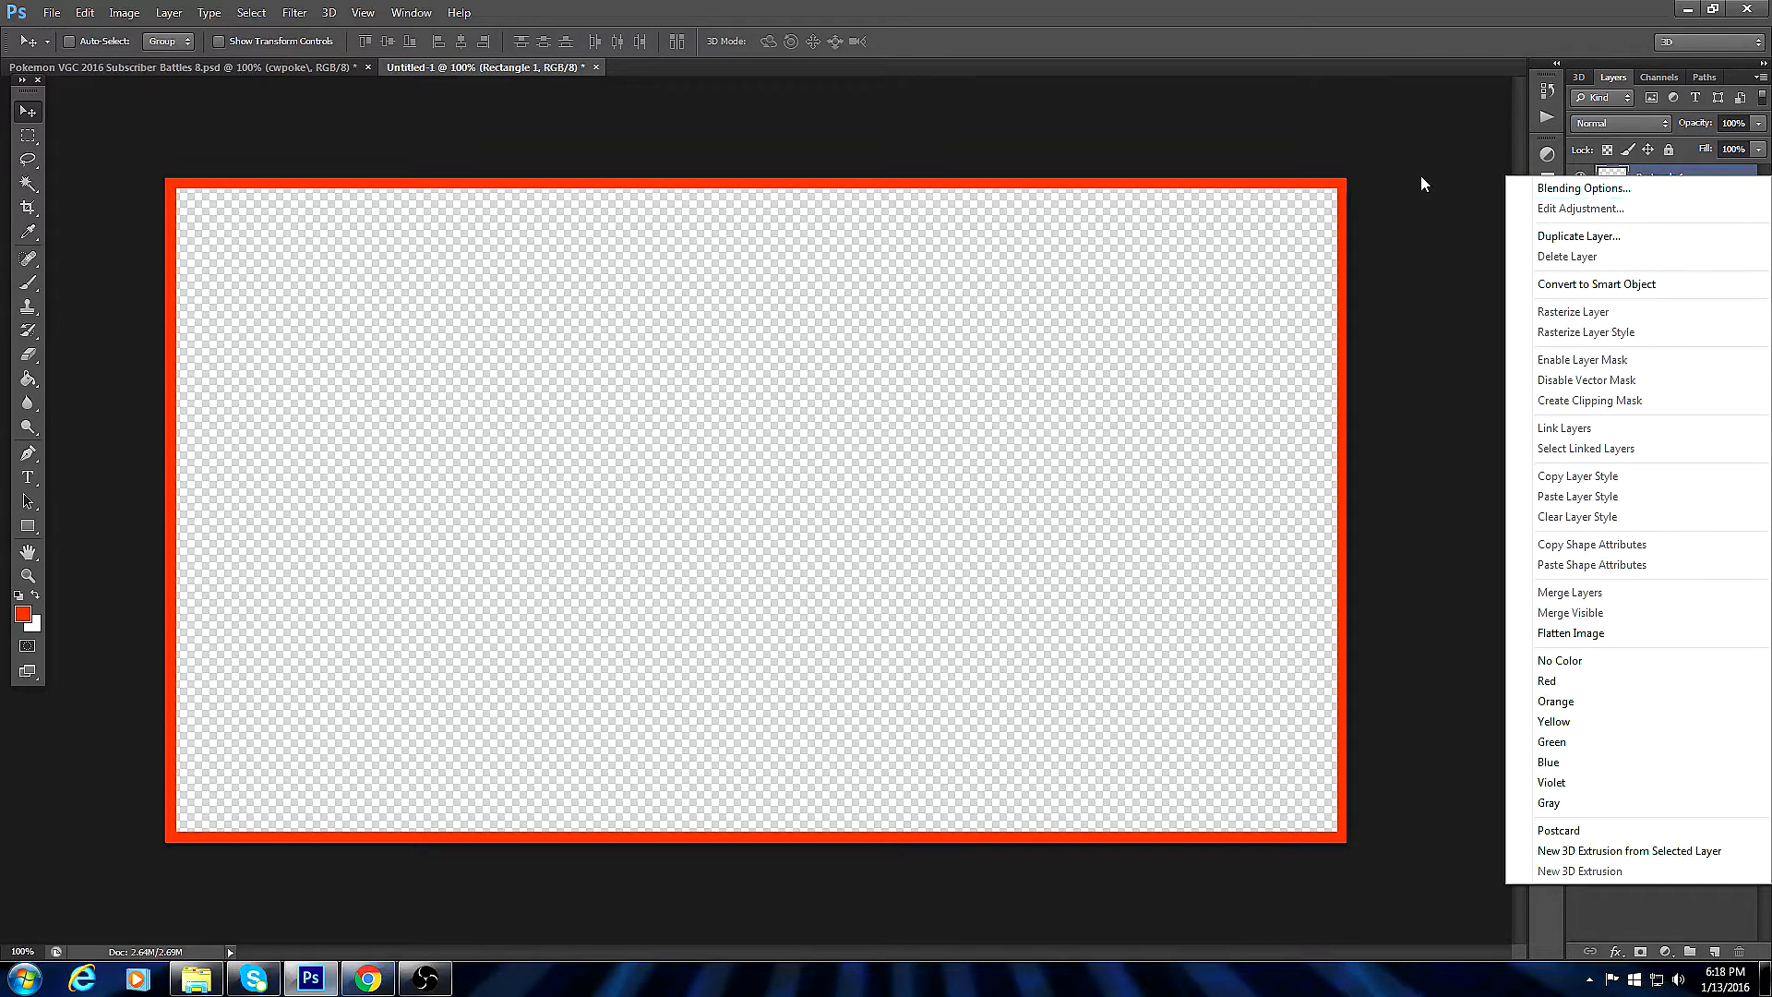
click(1552, 189)
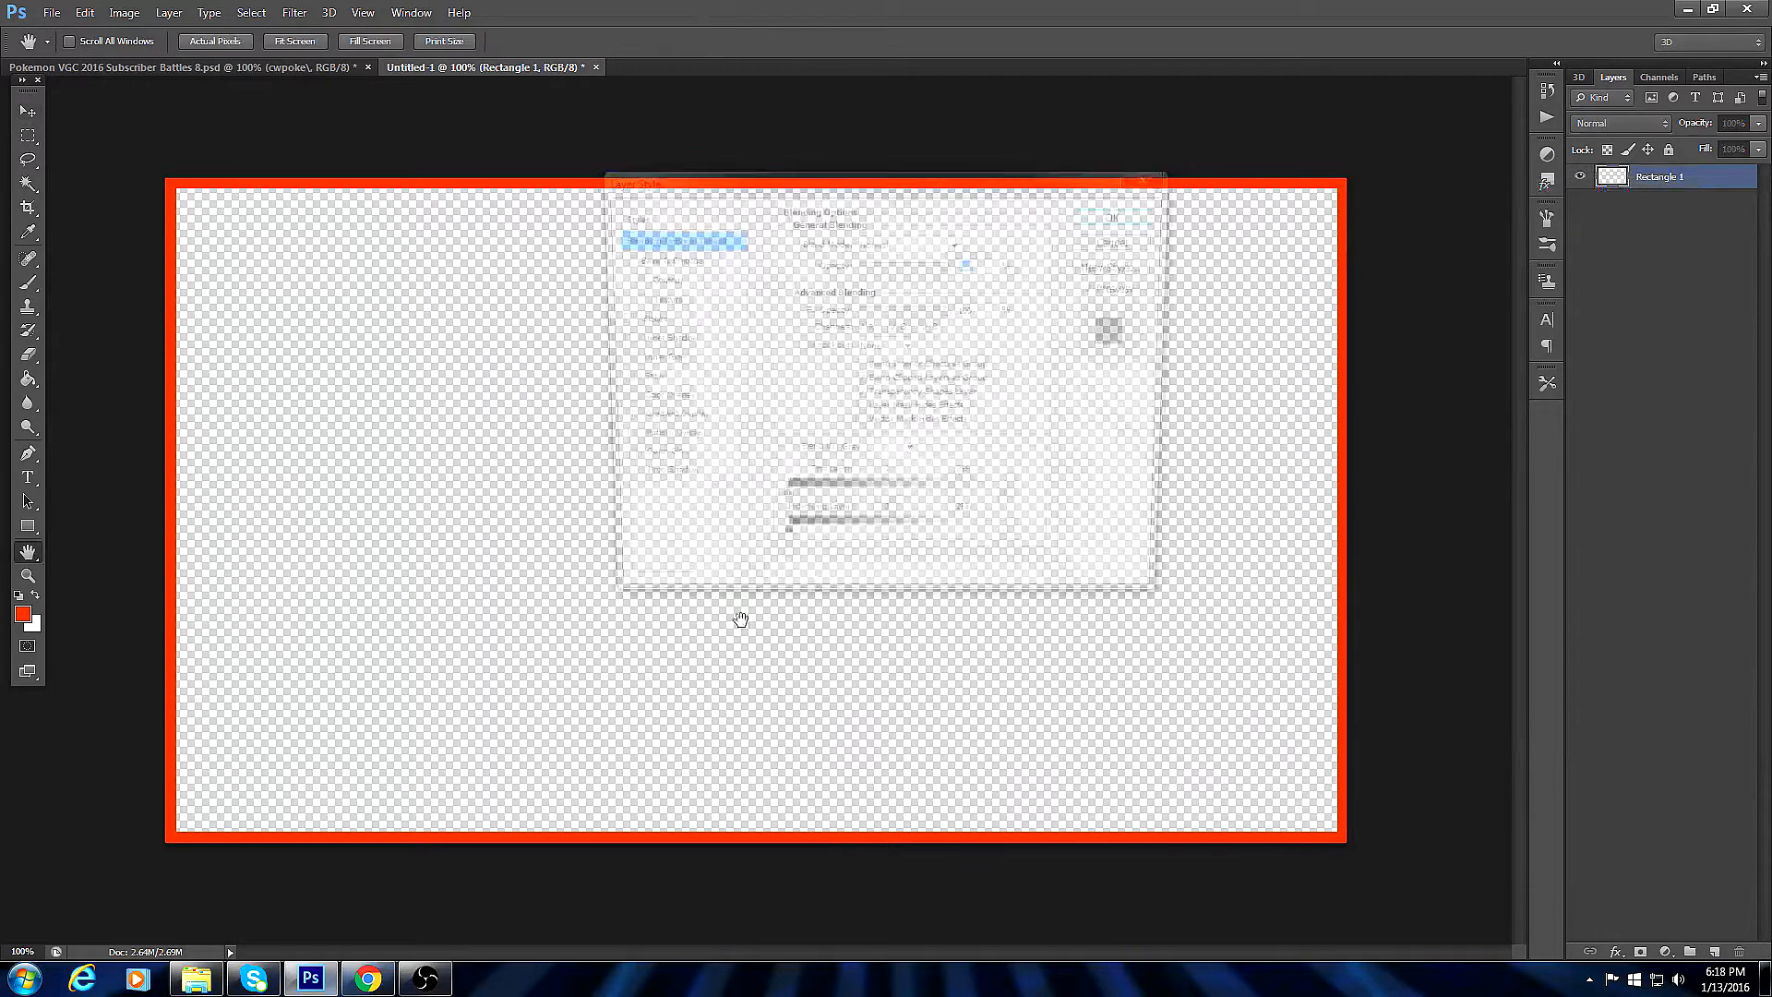
click(617, 318)
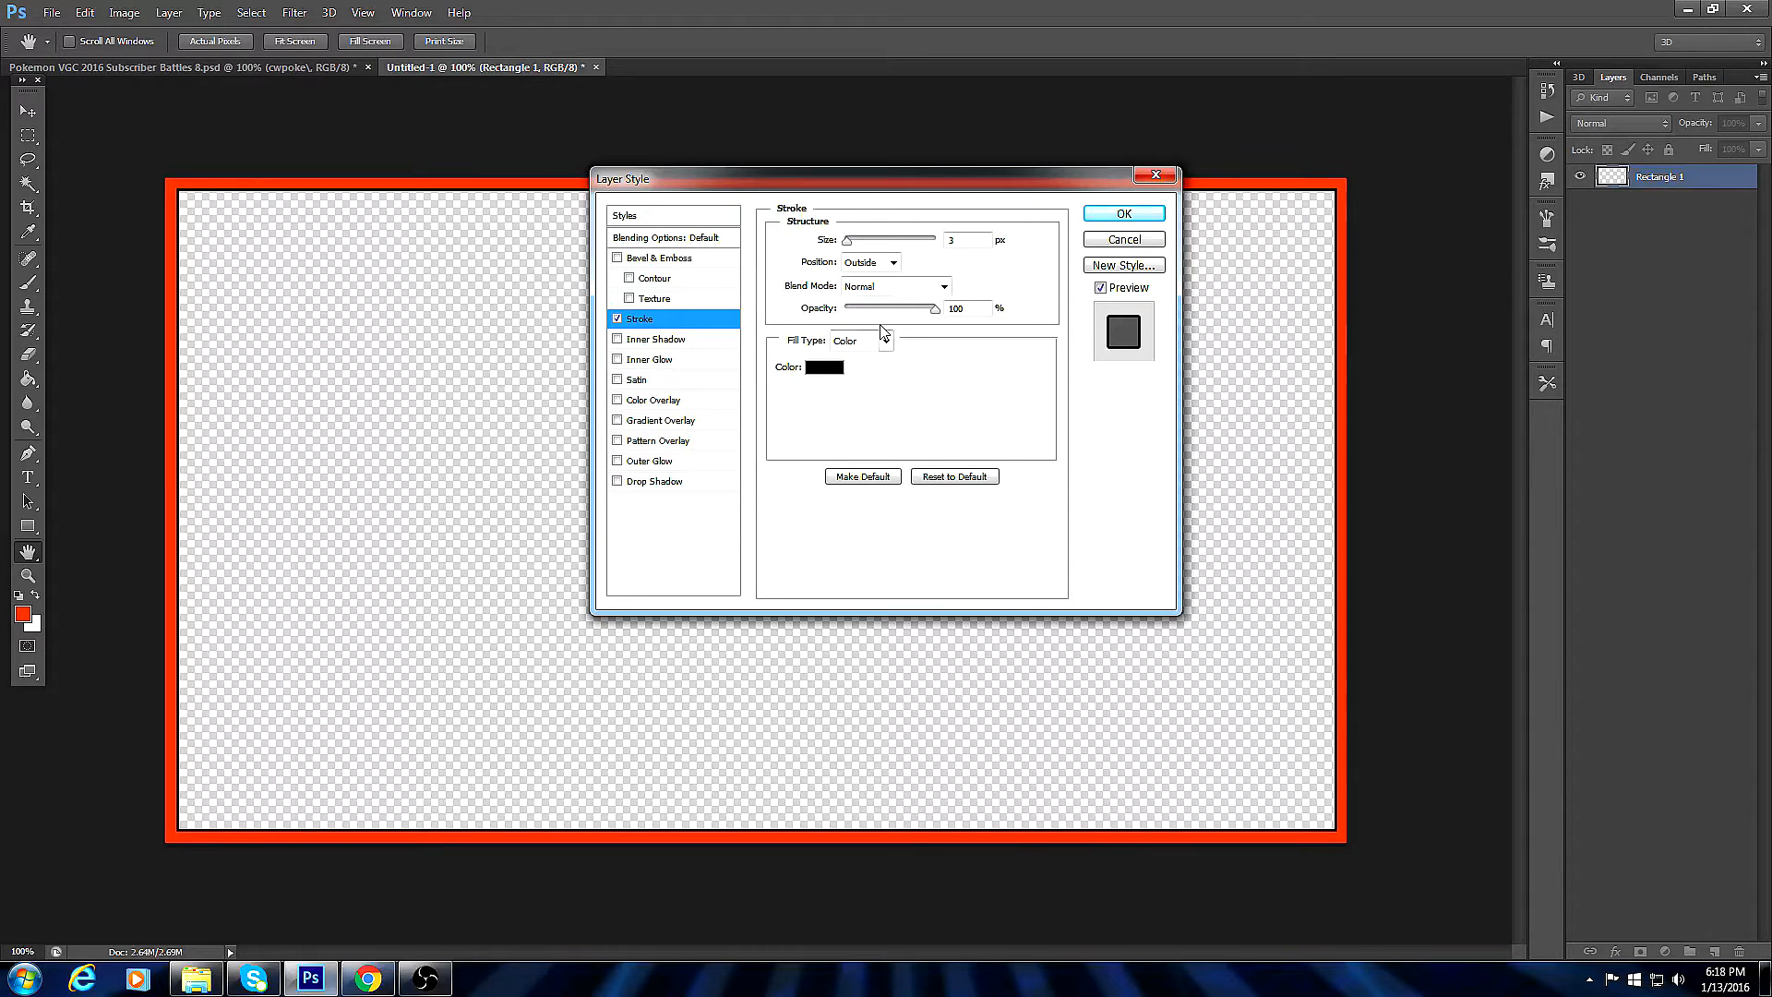
click(824, 368)
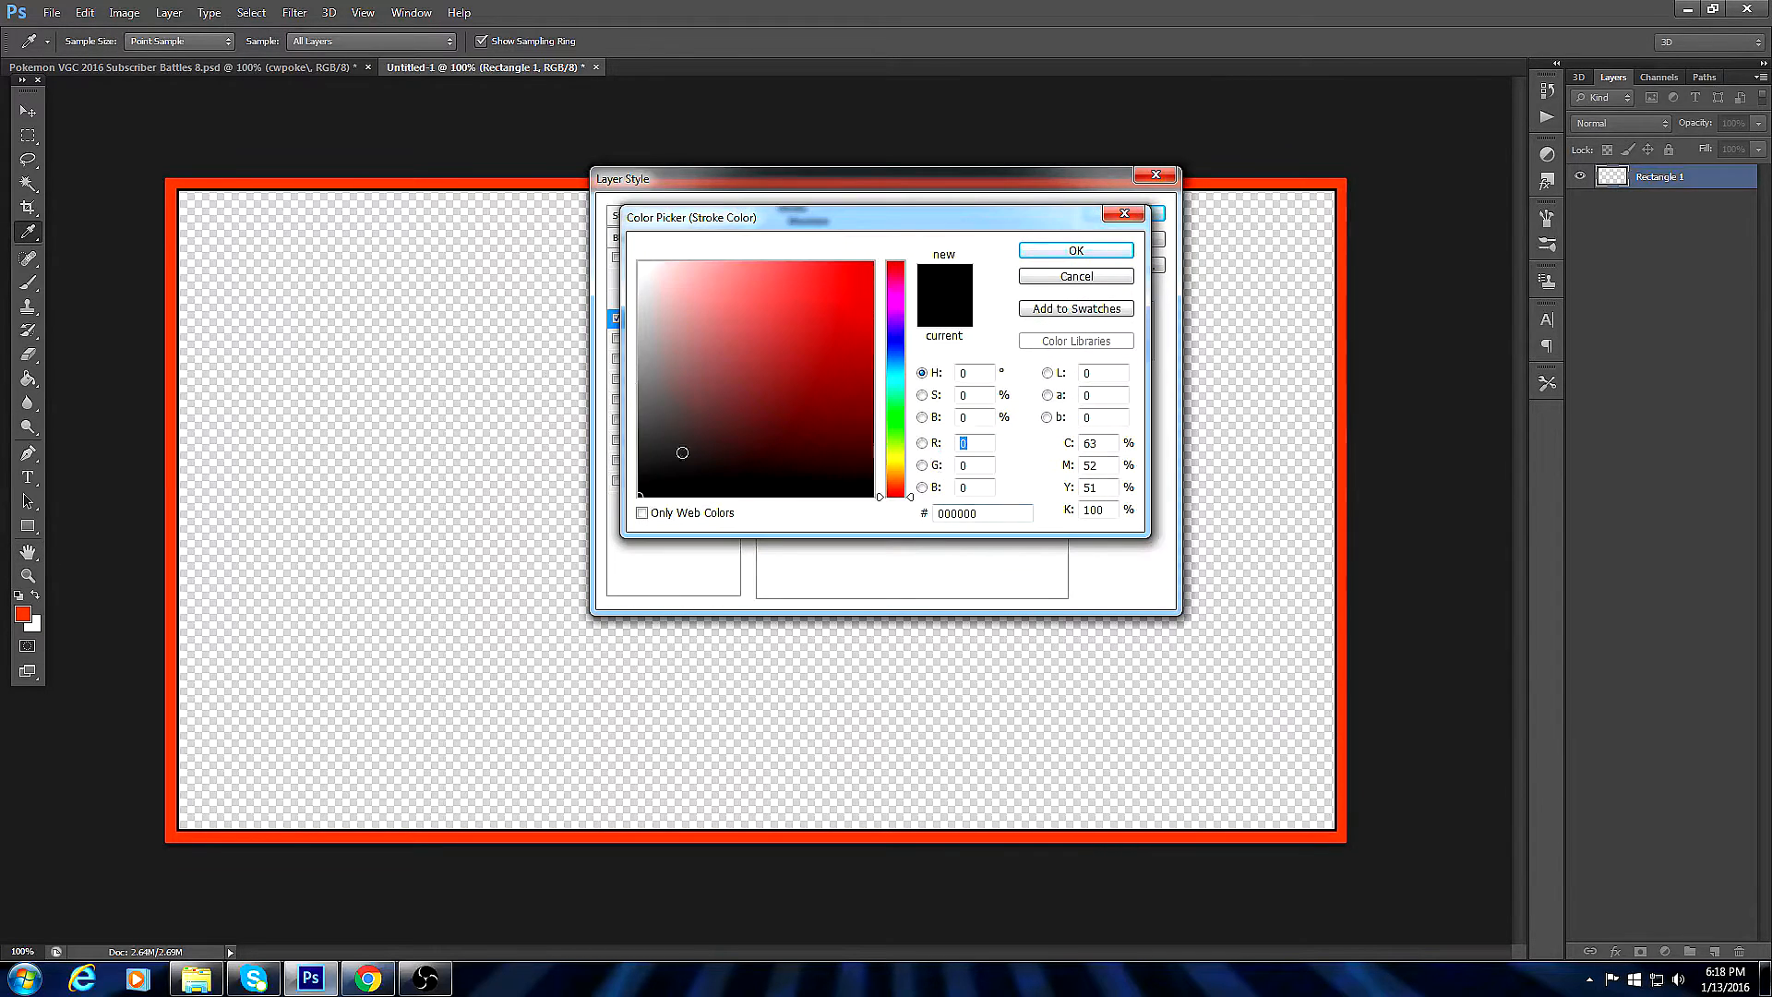
drag(795, 386, 490, 111)
mouse_move(801, 389)
mouse_down()
mouse_move(535, 653)
mouse_move(546, 855)
mouse_up()
click(1053, 253)
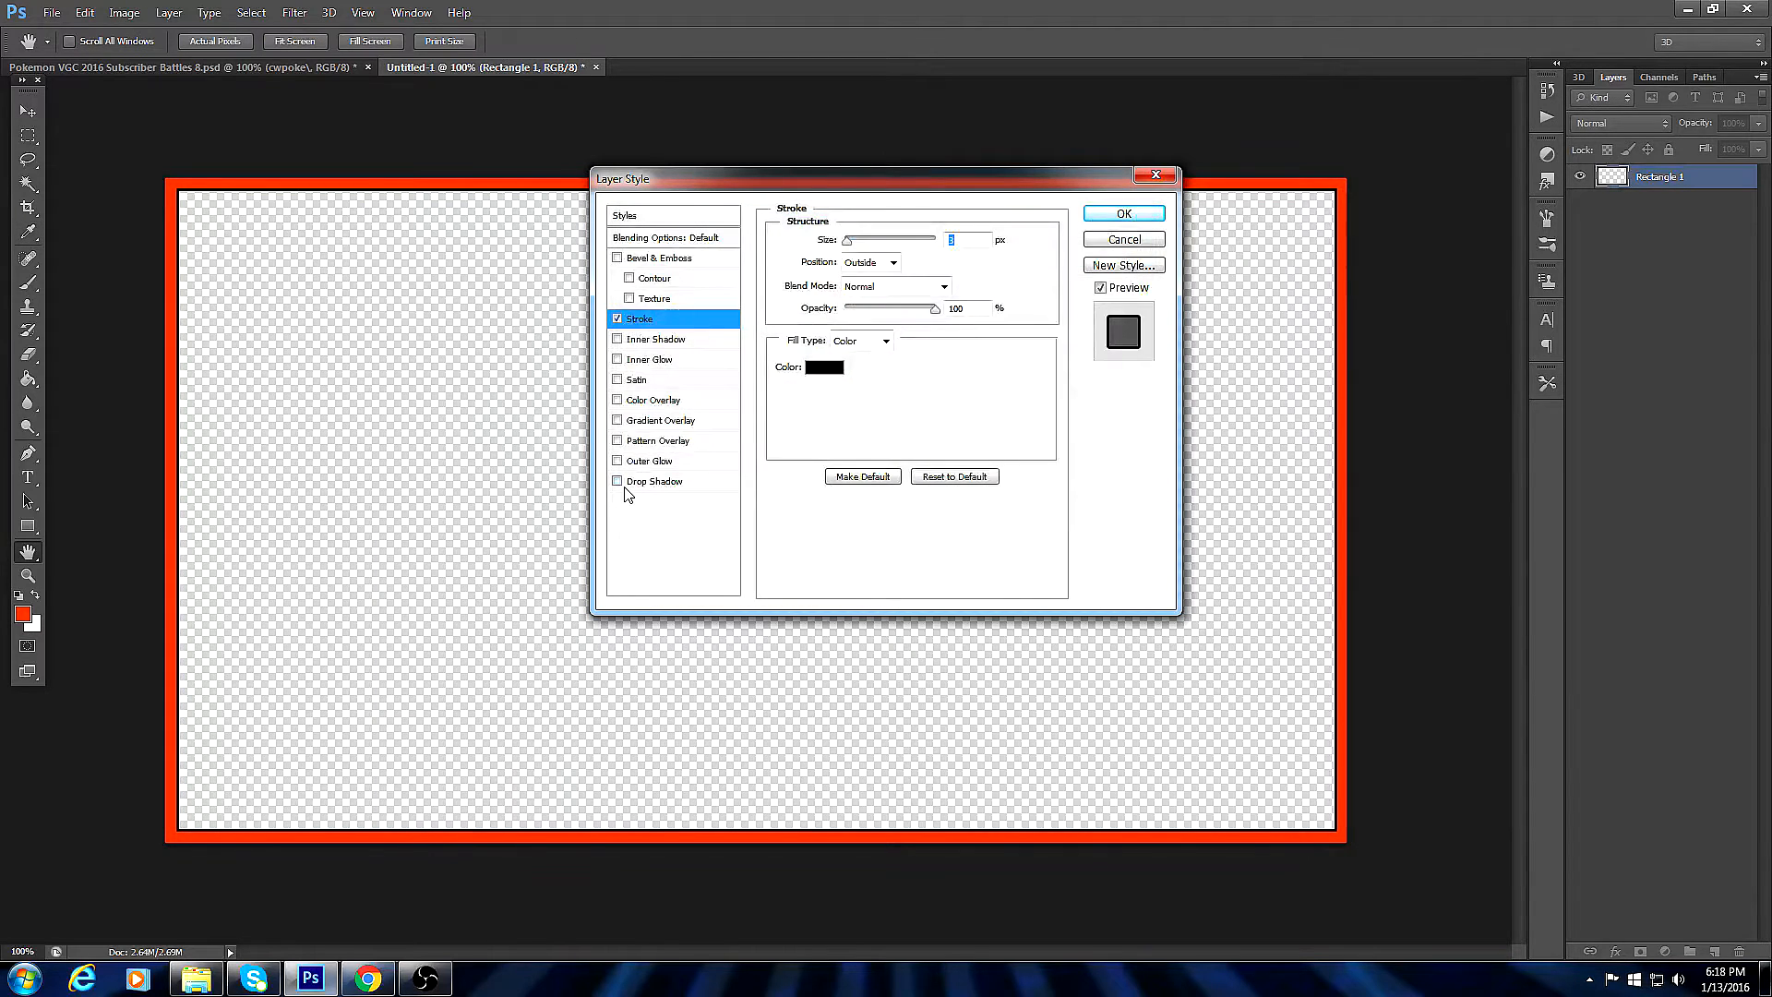
Add a drop shadow to the red border layer and apply the layer style.
click(658, 484)
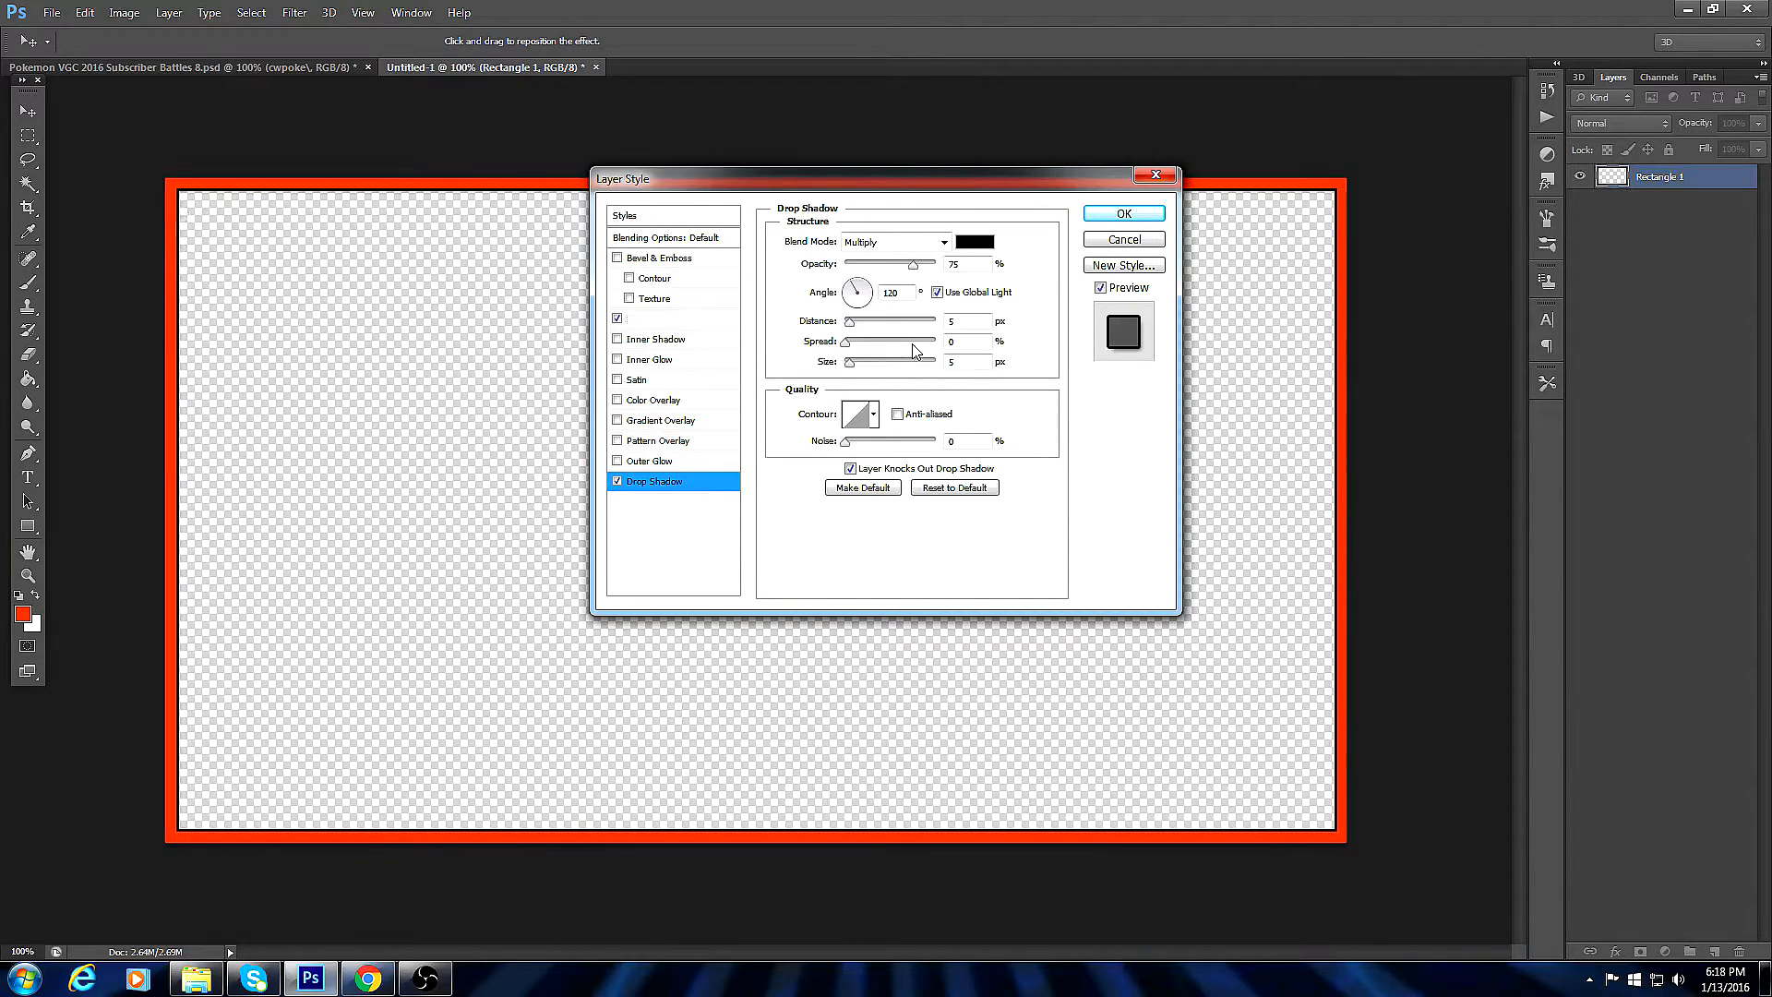
mouse_move(845, 323)
mouse_down()
mouse_move(873, 323)
mouse_move(853, 334)
mouse_up()
click(1097, 218)
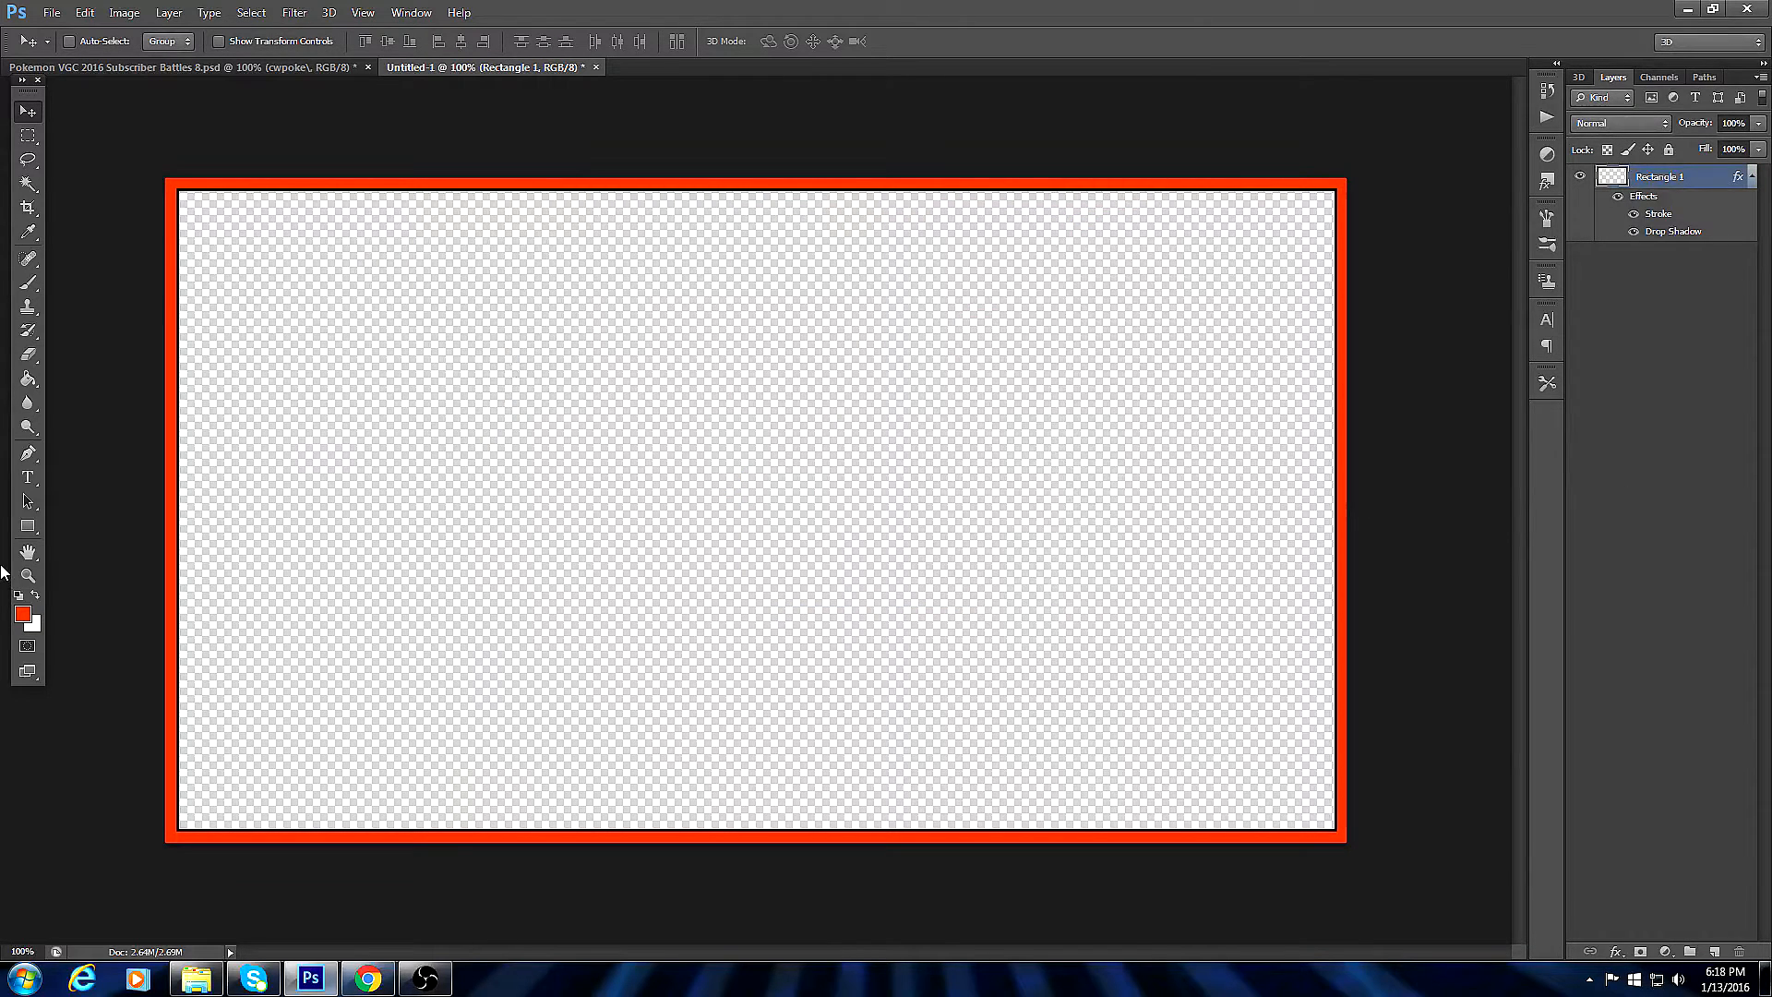
From the Subscriber Battles 8 document, open Image2.jpg from the Pictures library.
click(324, 71)
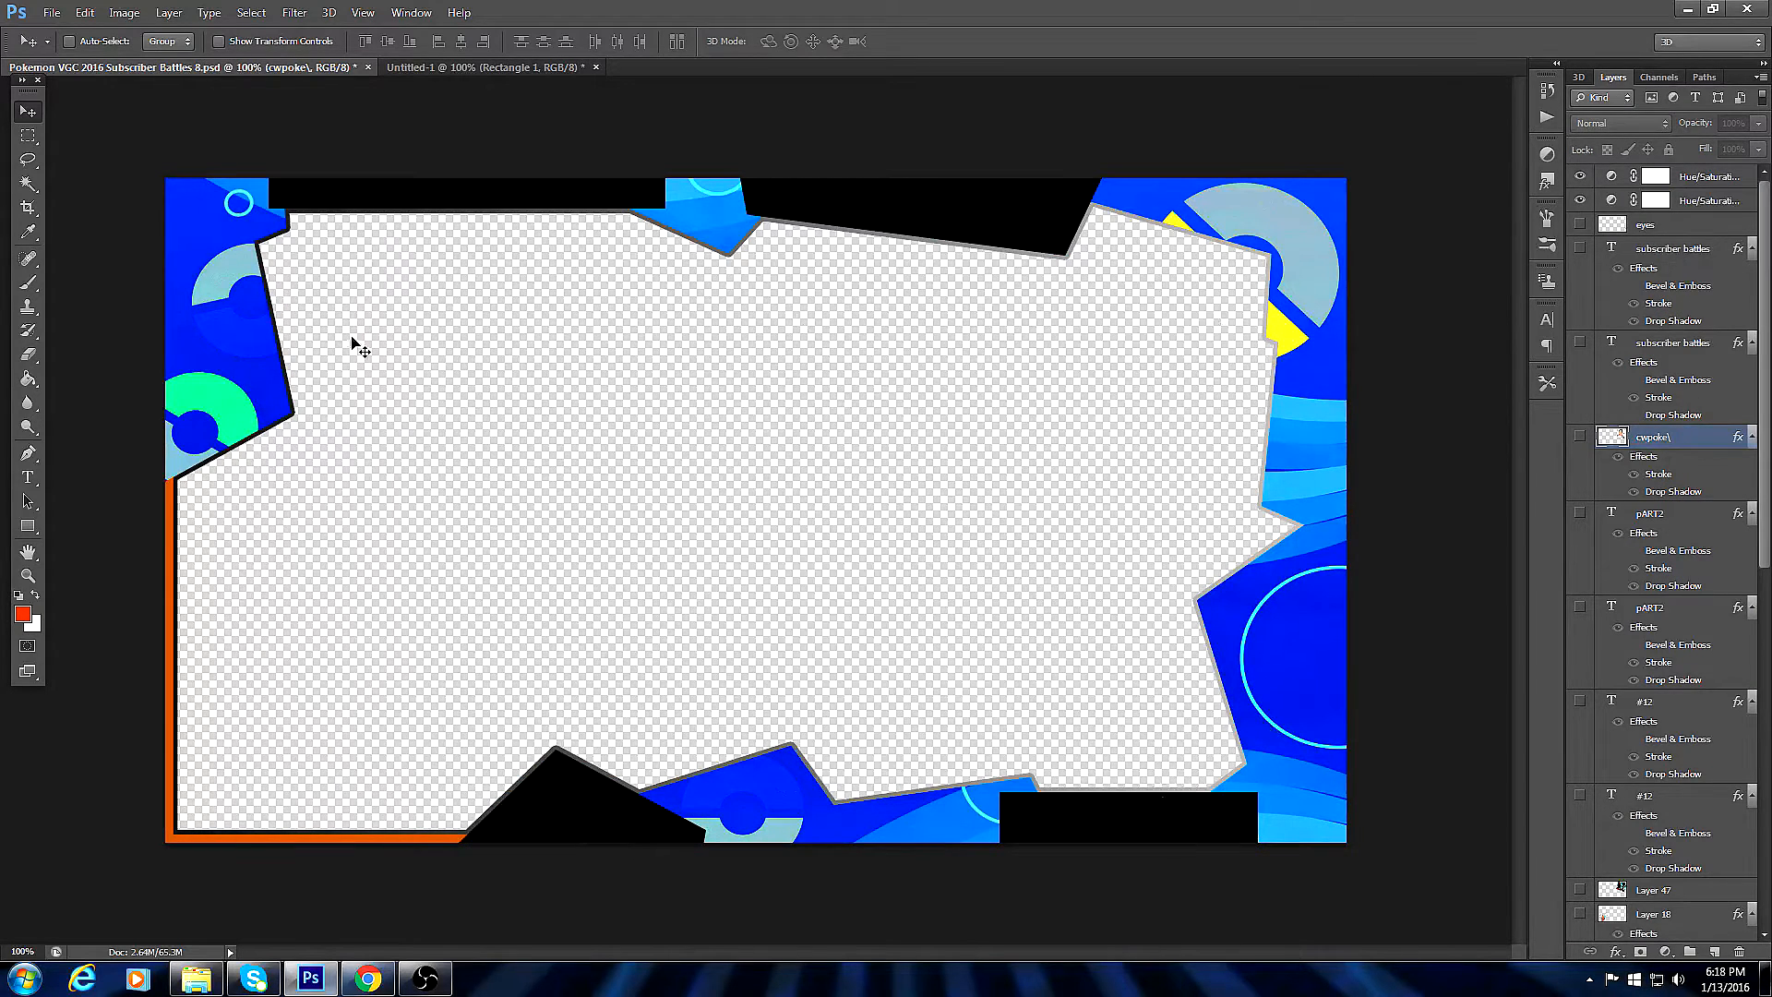
click(52, 12)
click(76, 104)
click(354, 410)
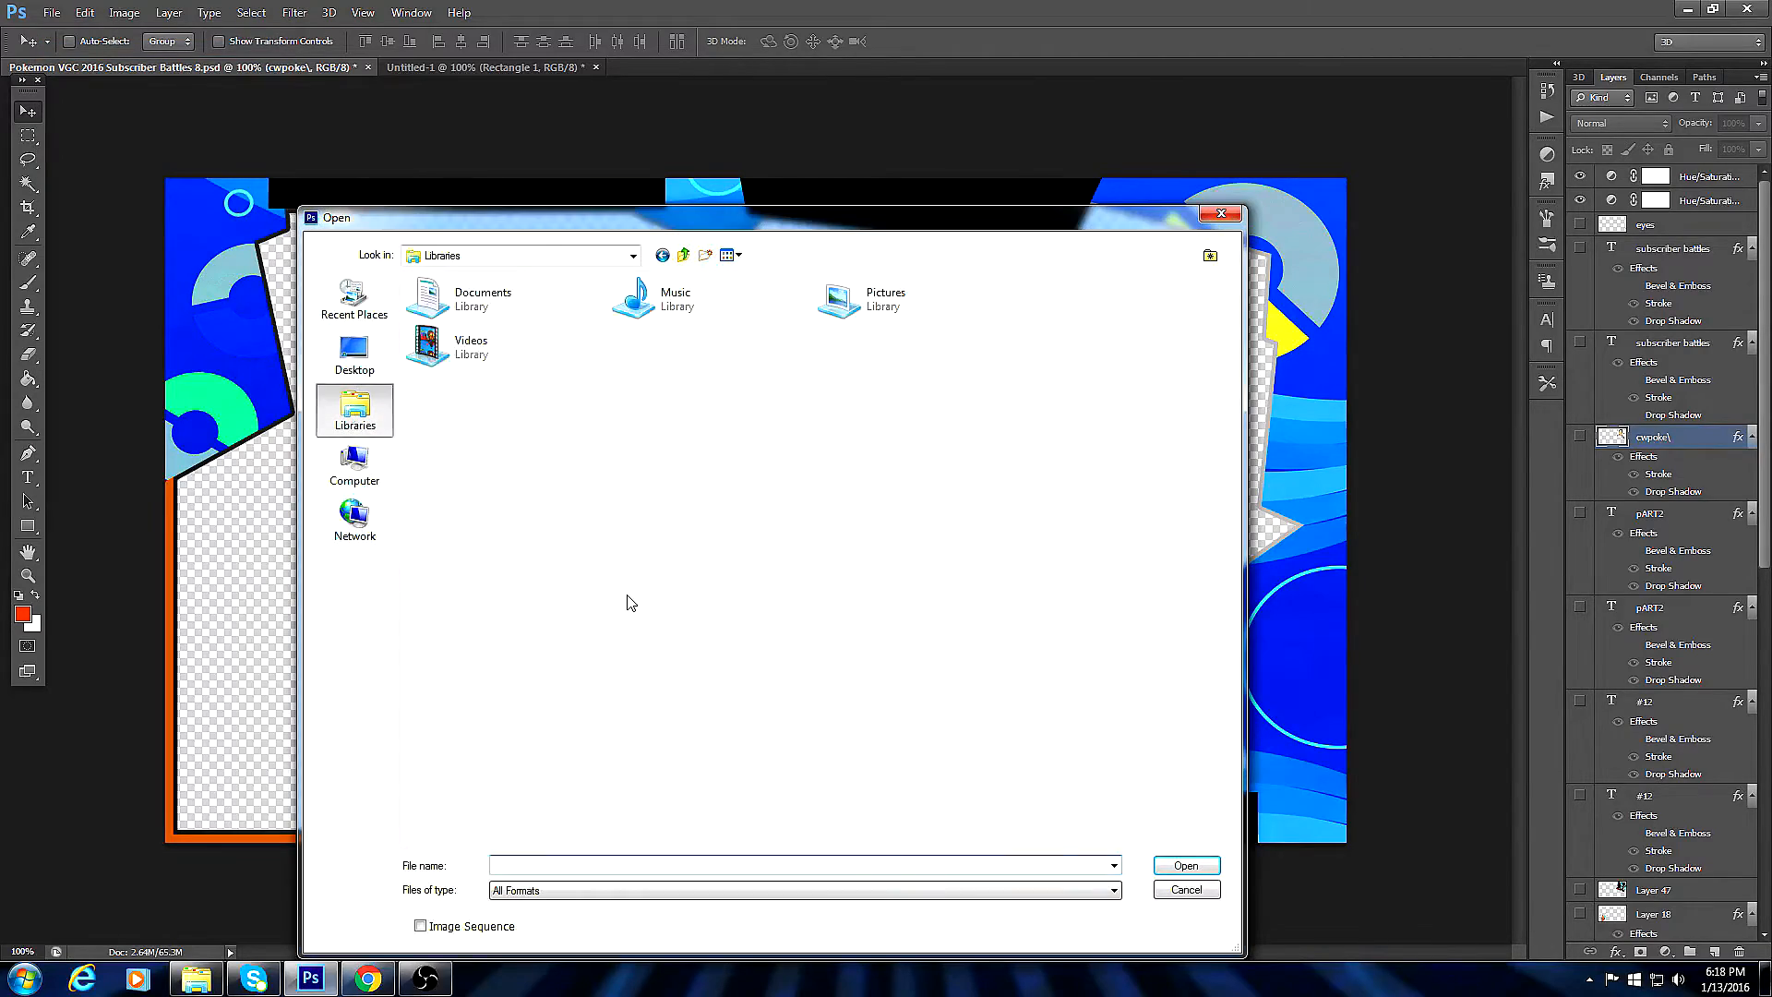
double_click(867, 296)
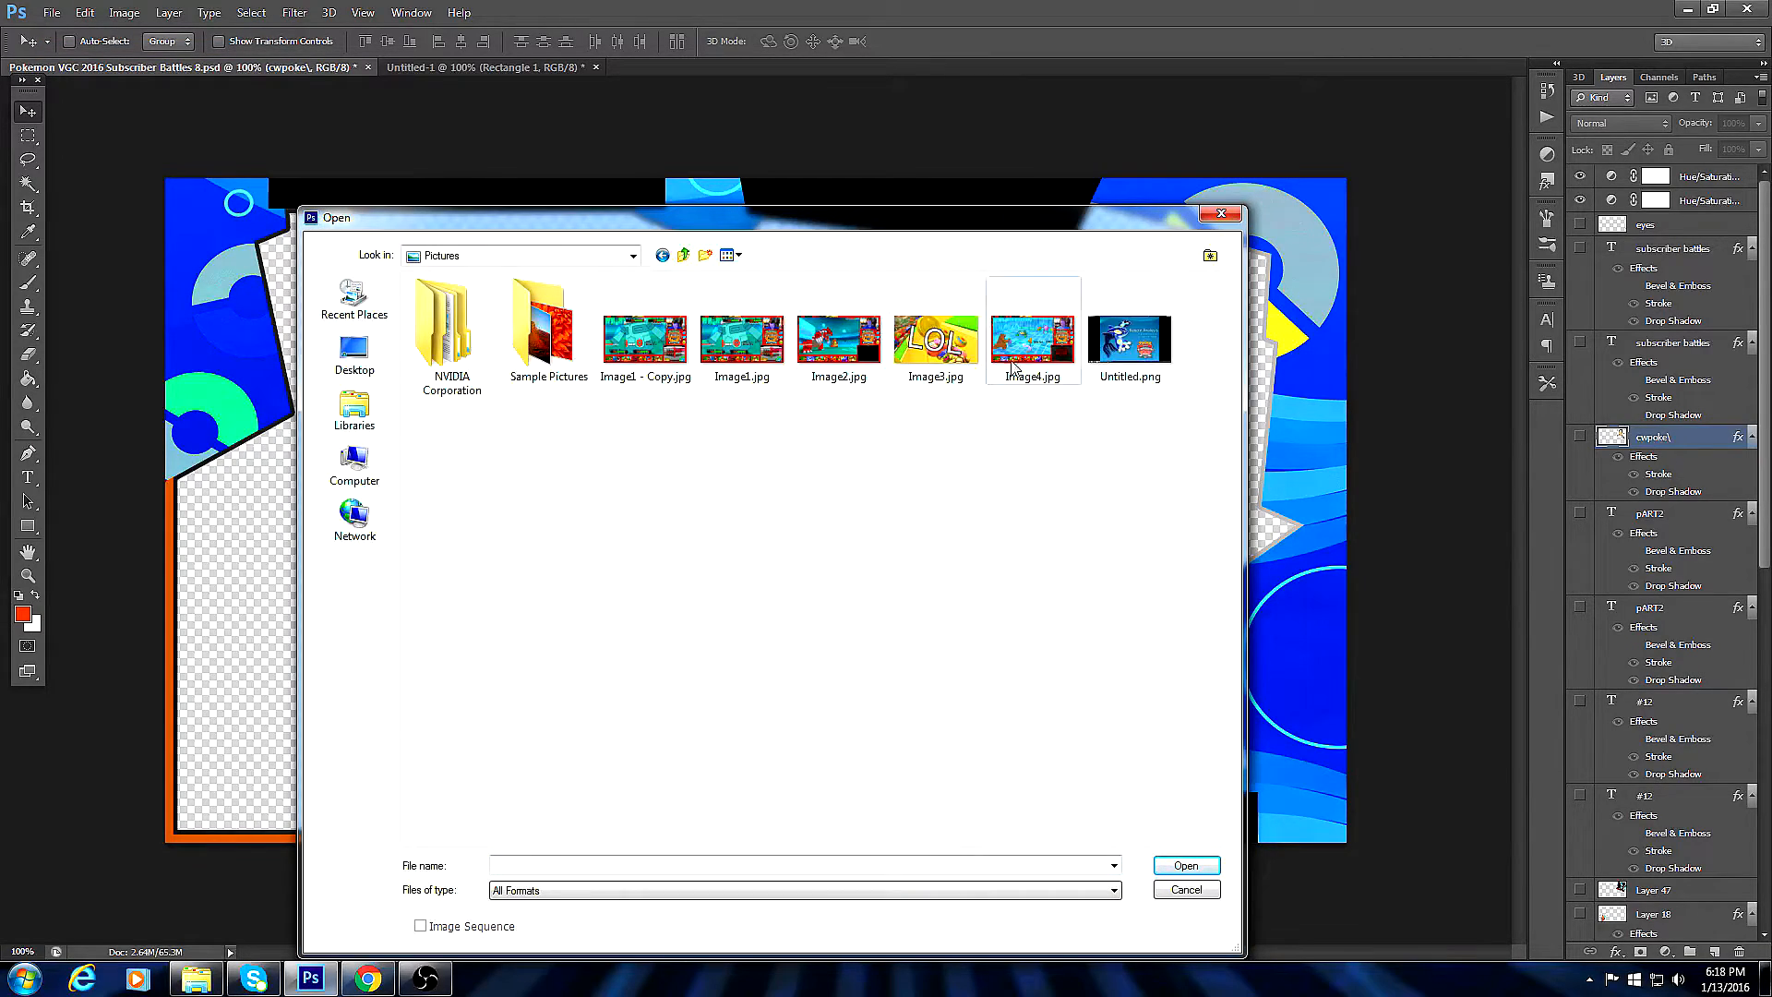
double_click(838, 340)
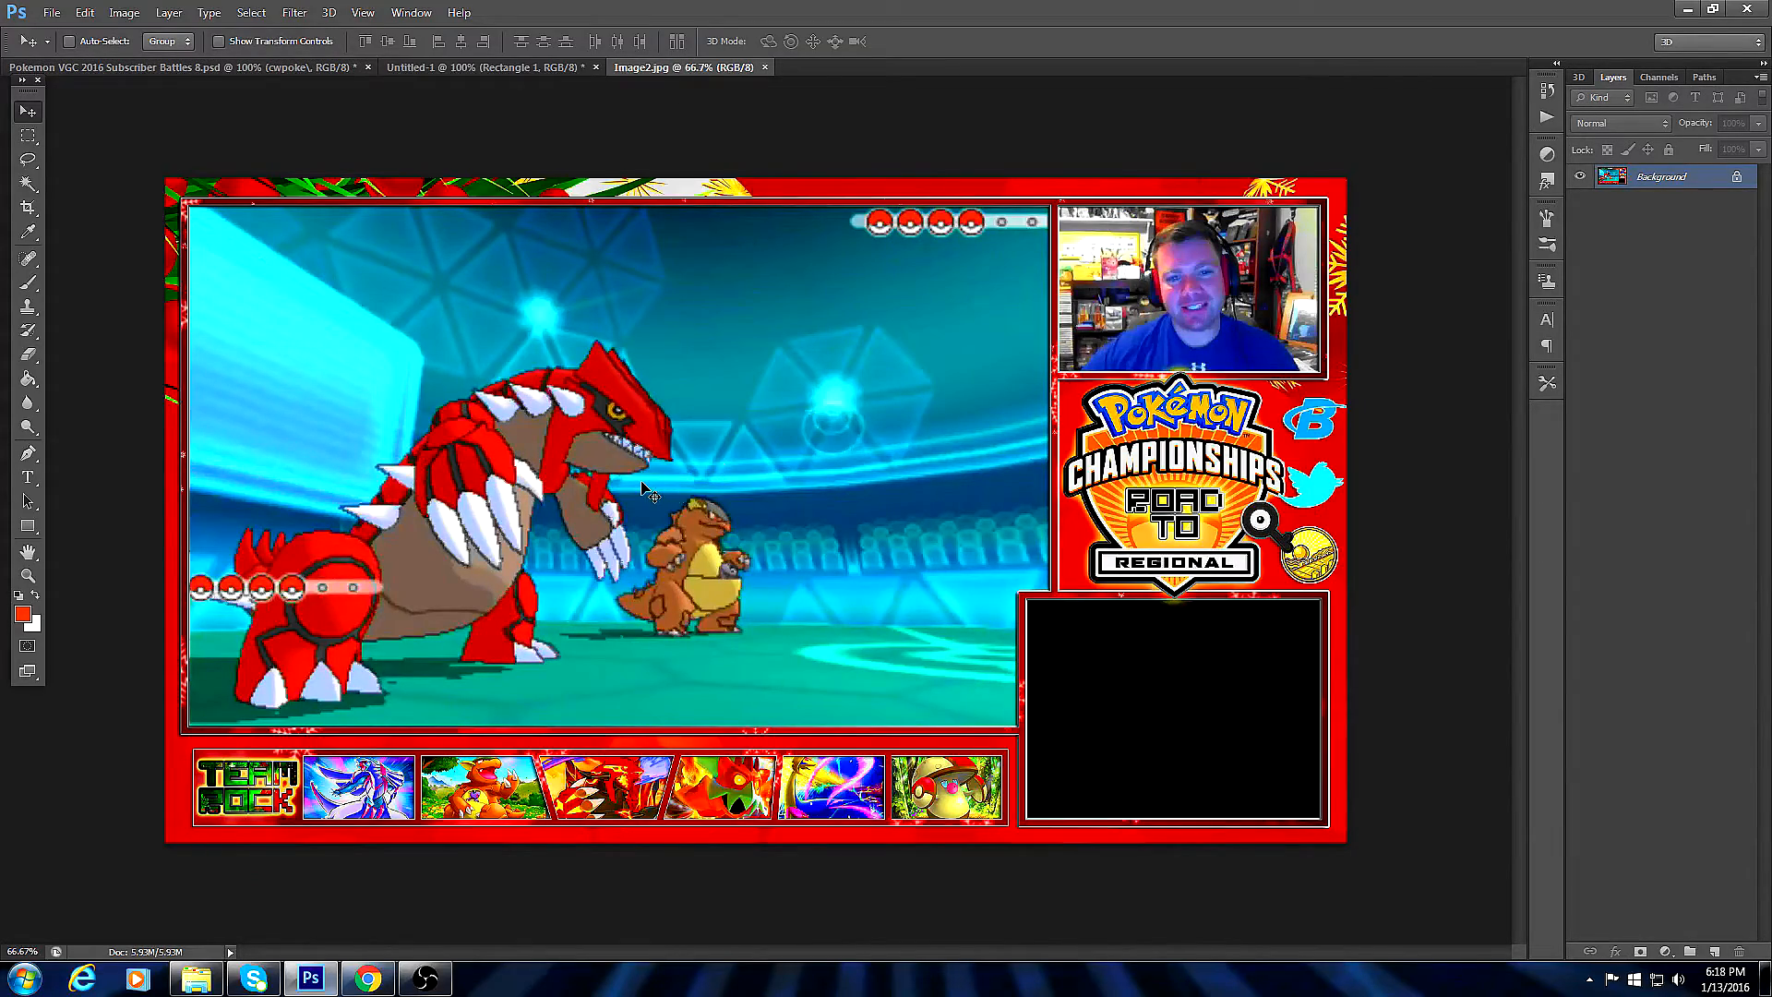
In Vegas Pro, enlarge the preview, go to about 00:05:15 on the timeline, try saving a snapshot of that frame, and return to Photoshop.
click(1687, 10)
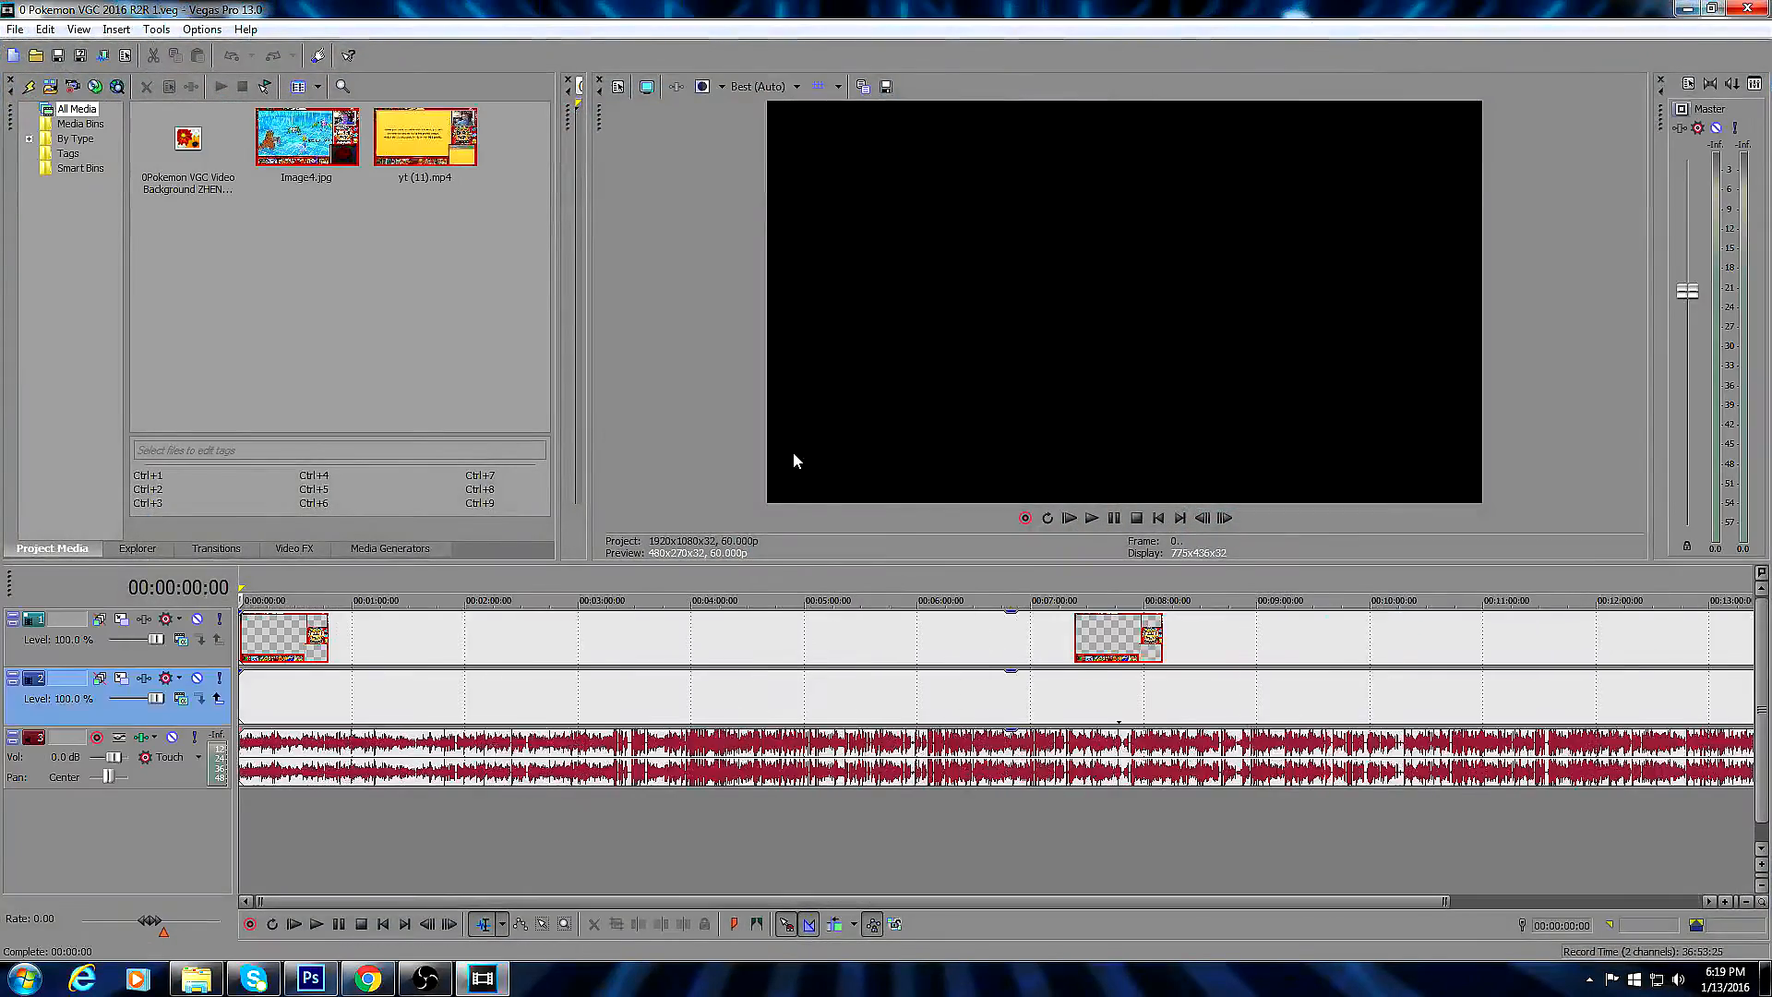
click(349, 823)
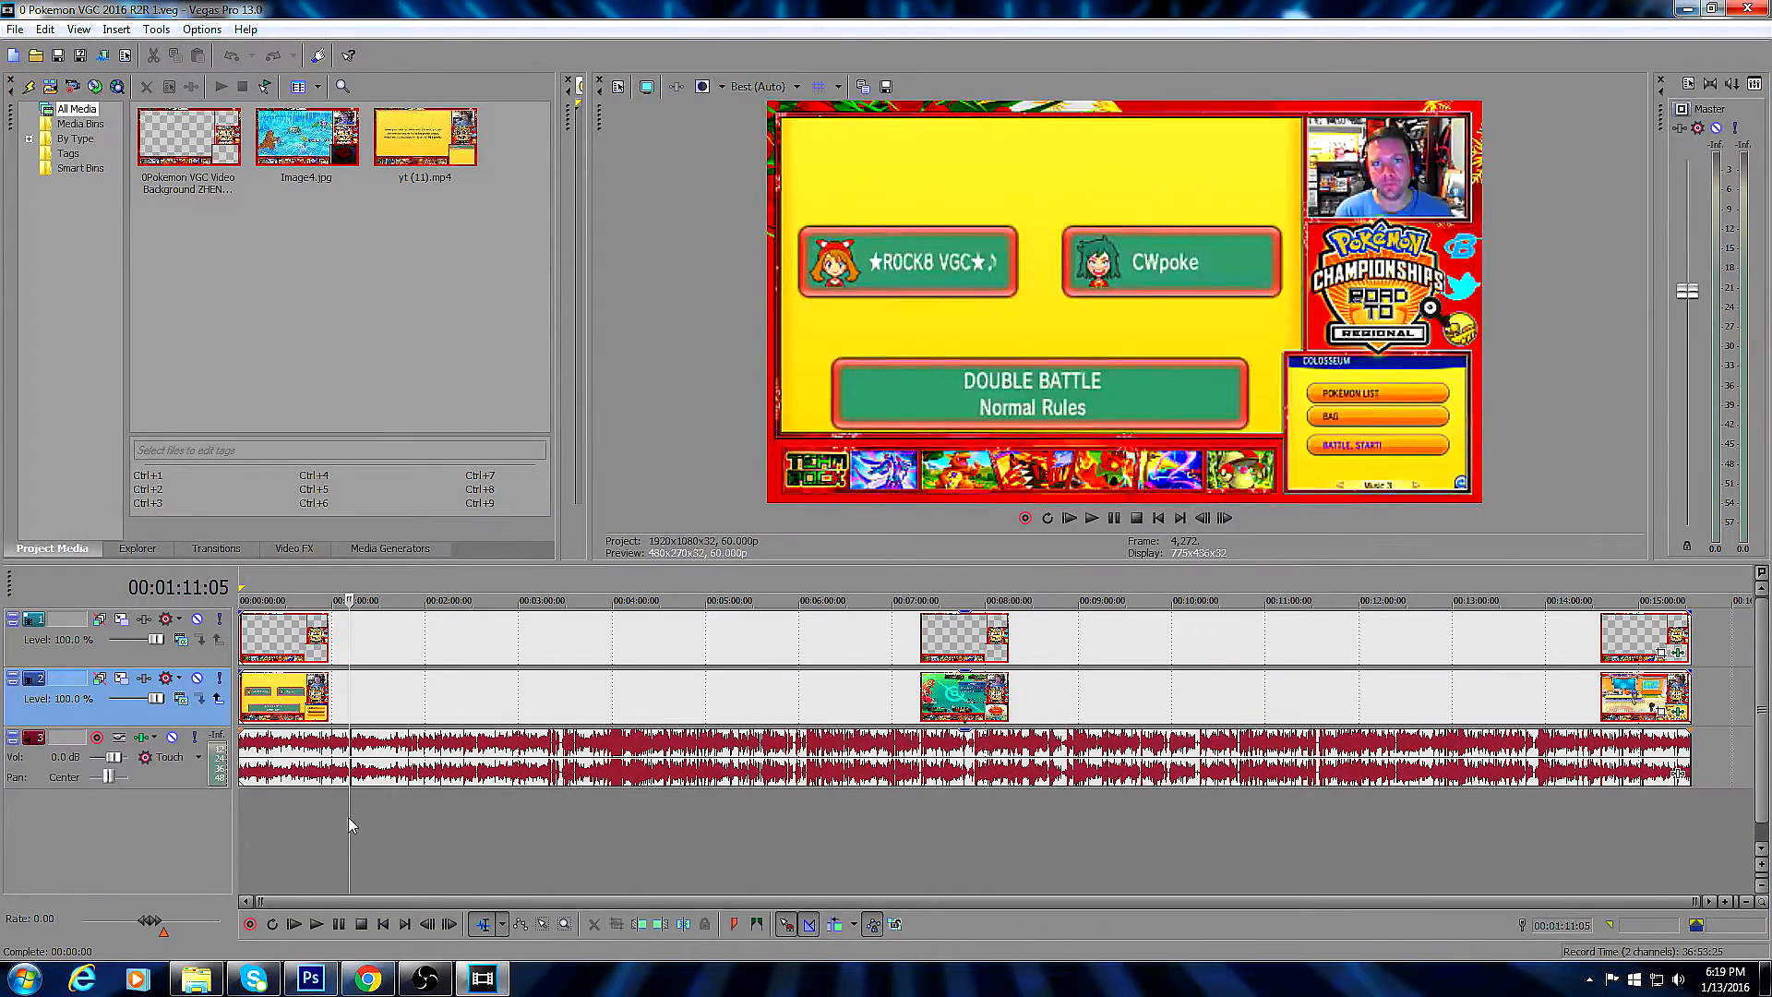
drag(799, 571, 803, 806)
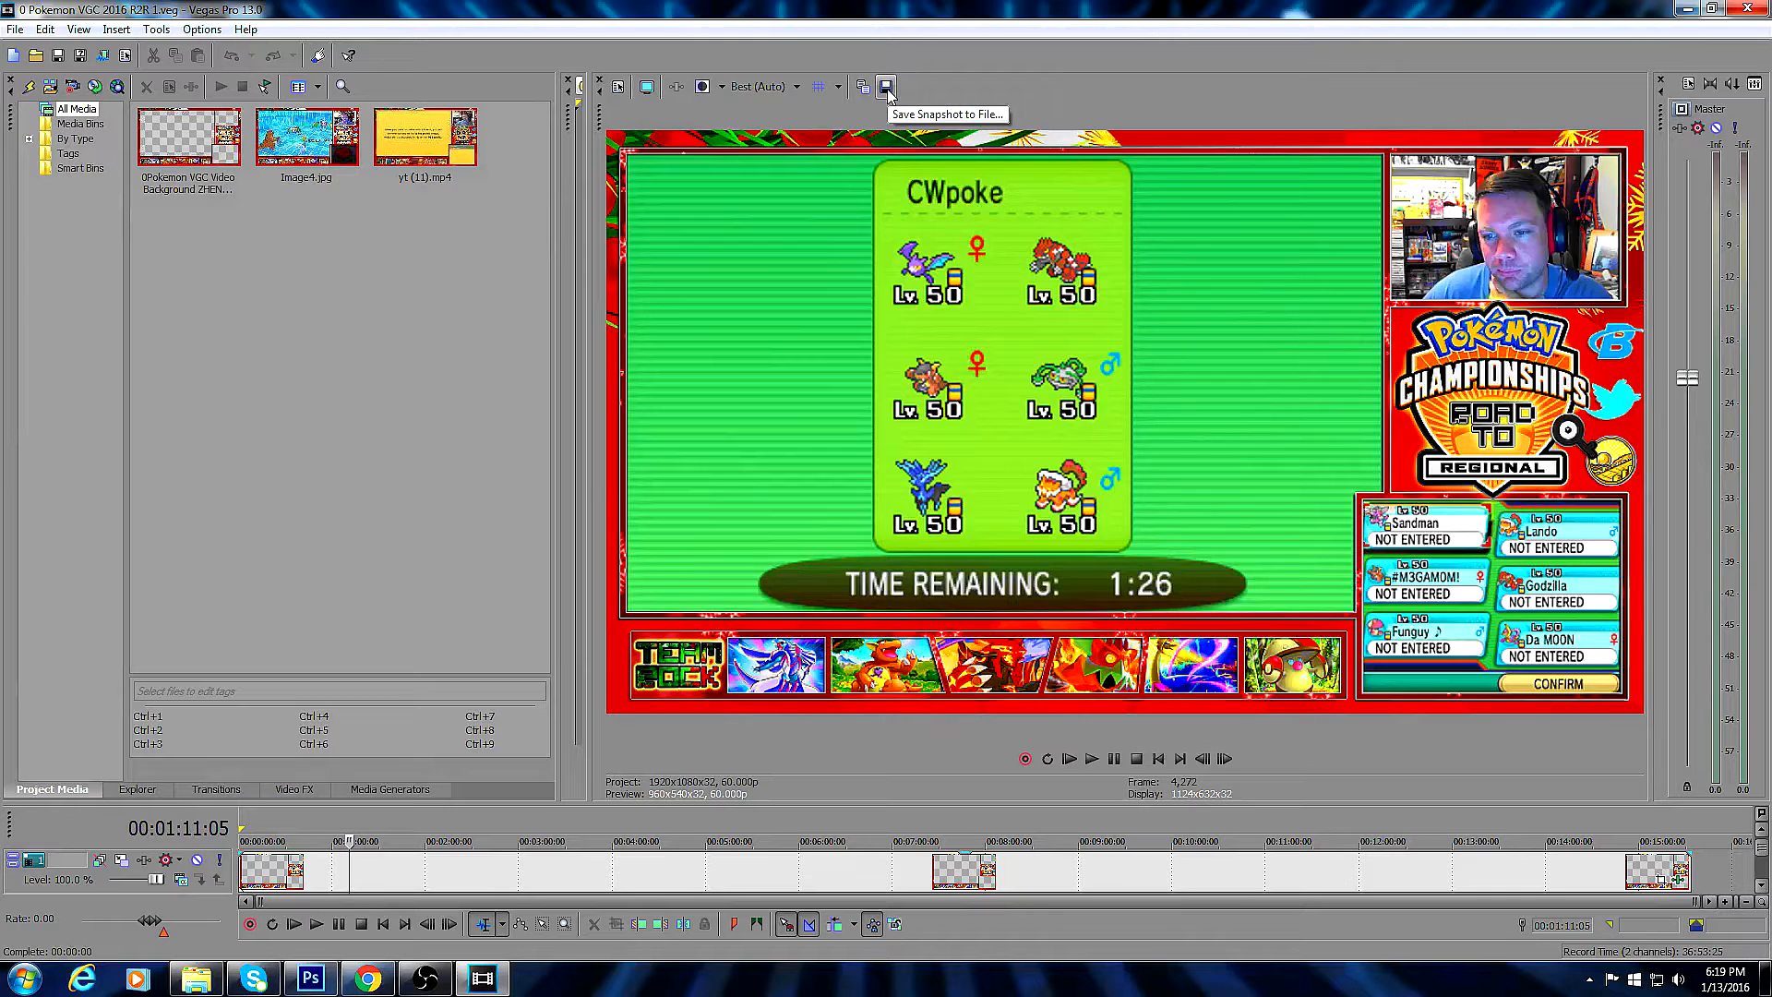
click(728, 863)
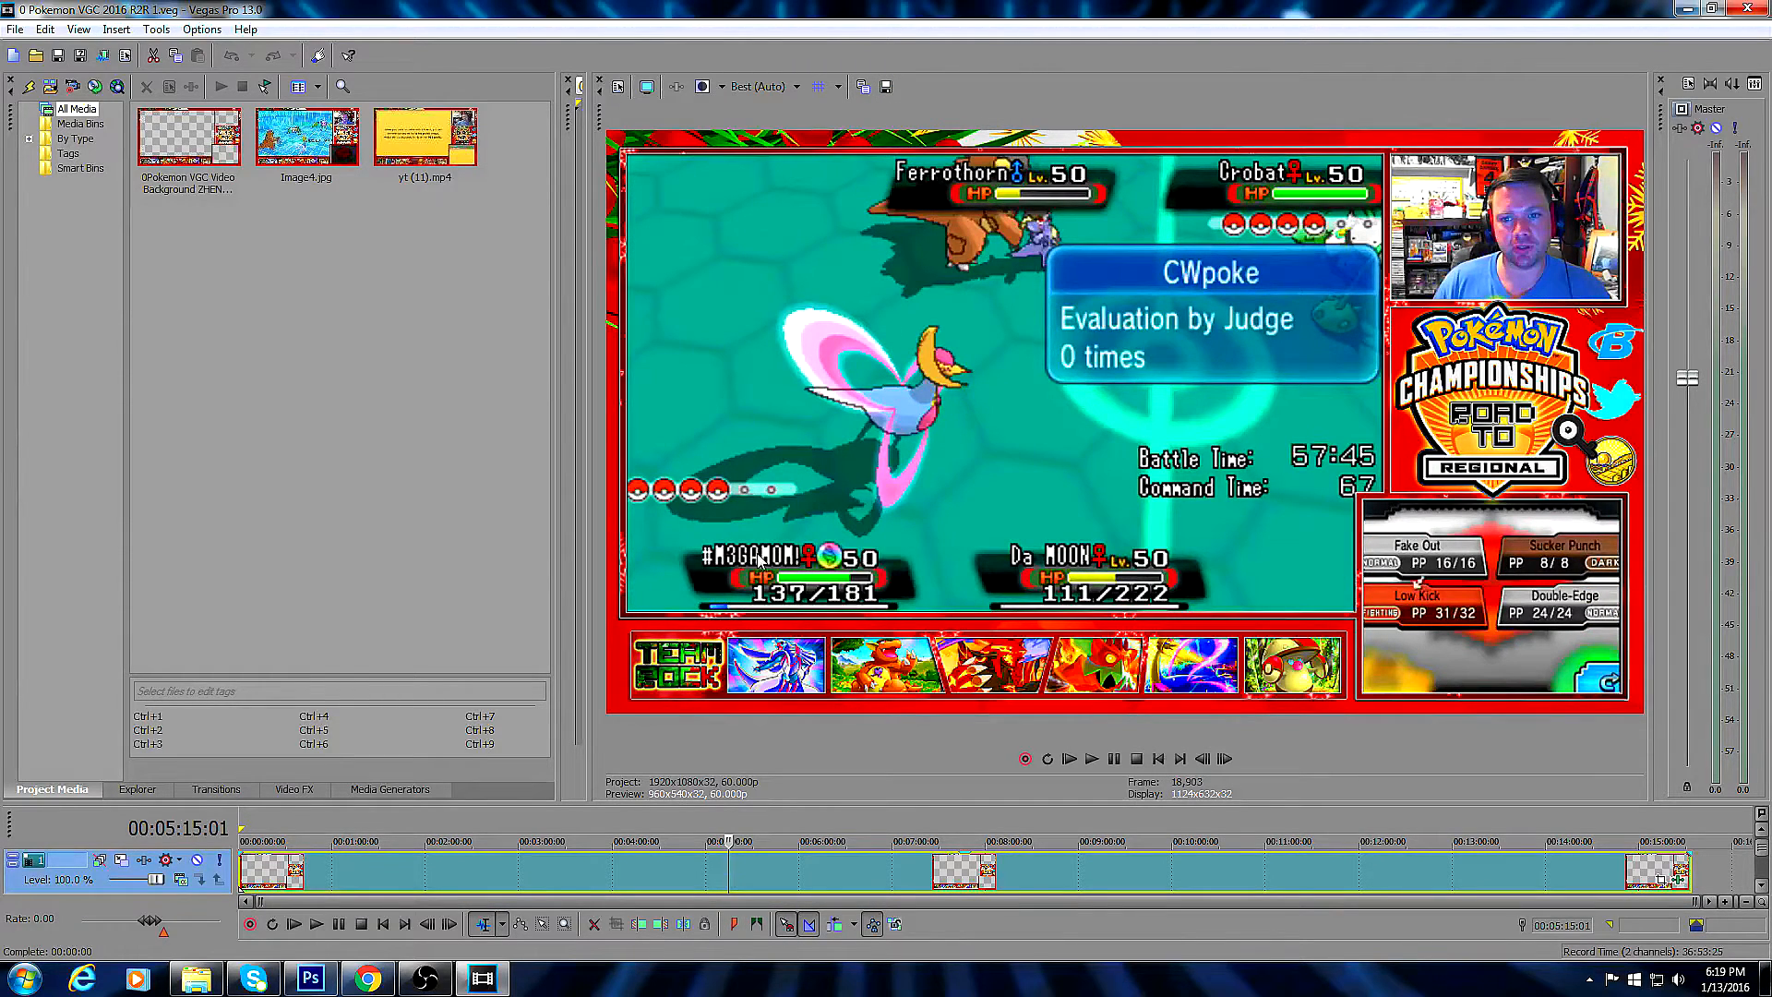
click(886, 87)
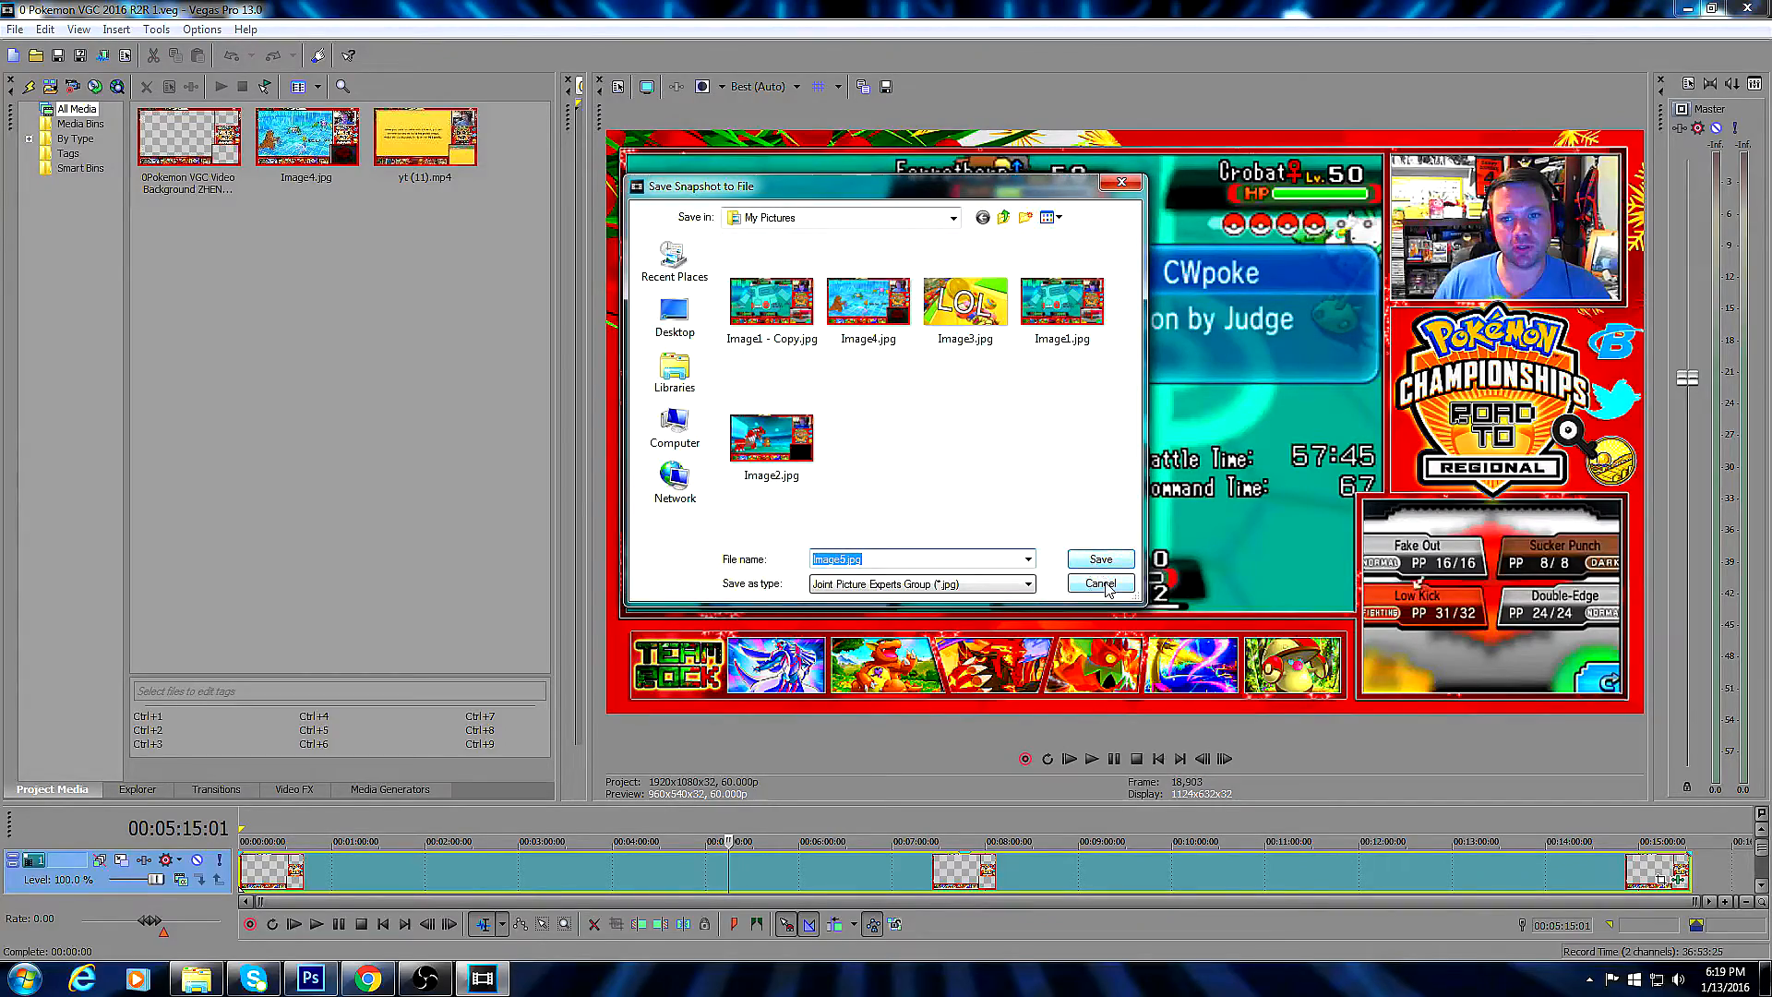
click(1101, 583)
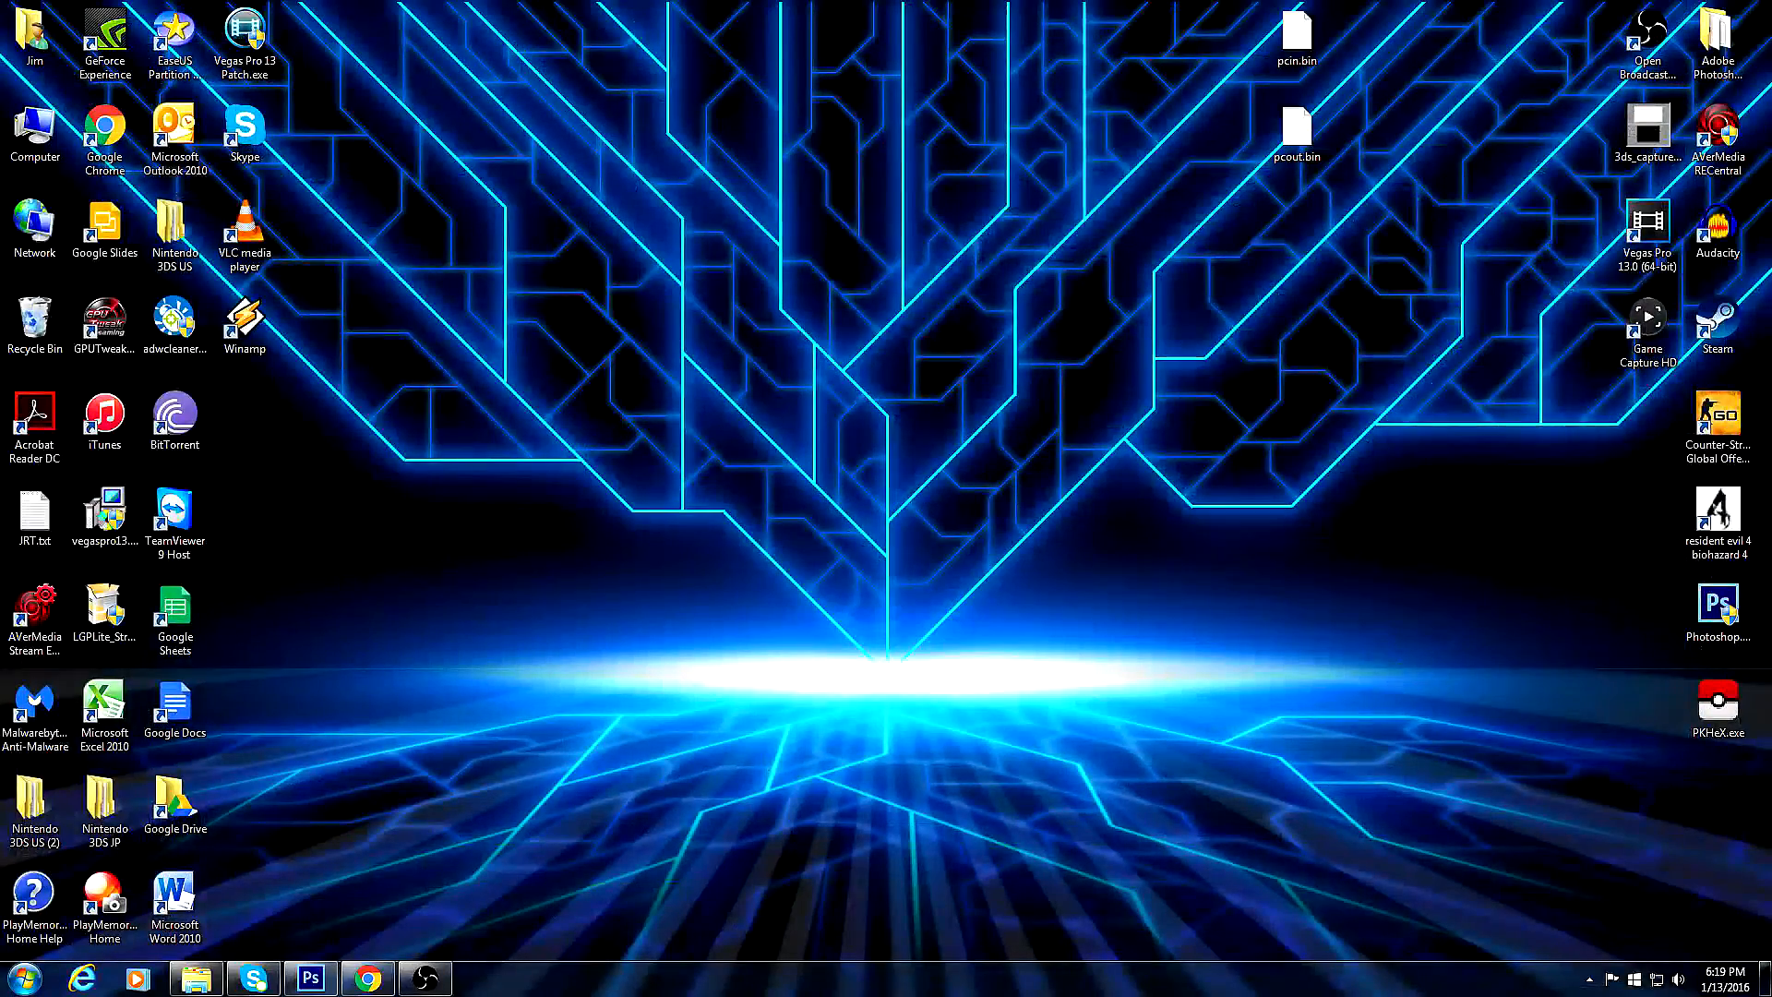
mouse_move(353, 986)
click(310, 979)
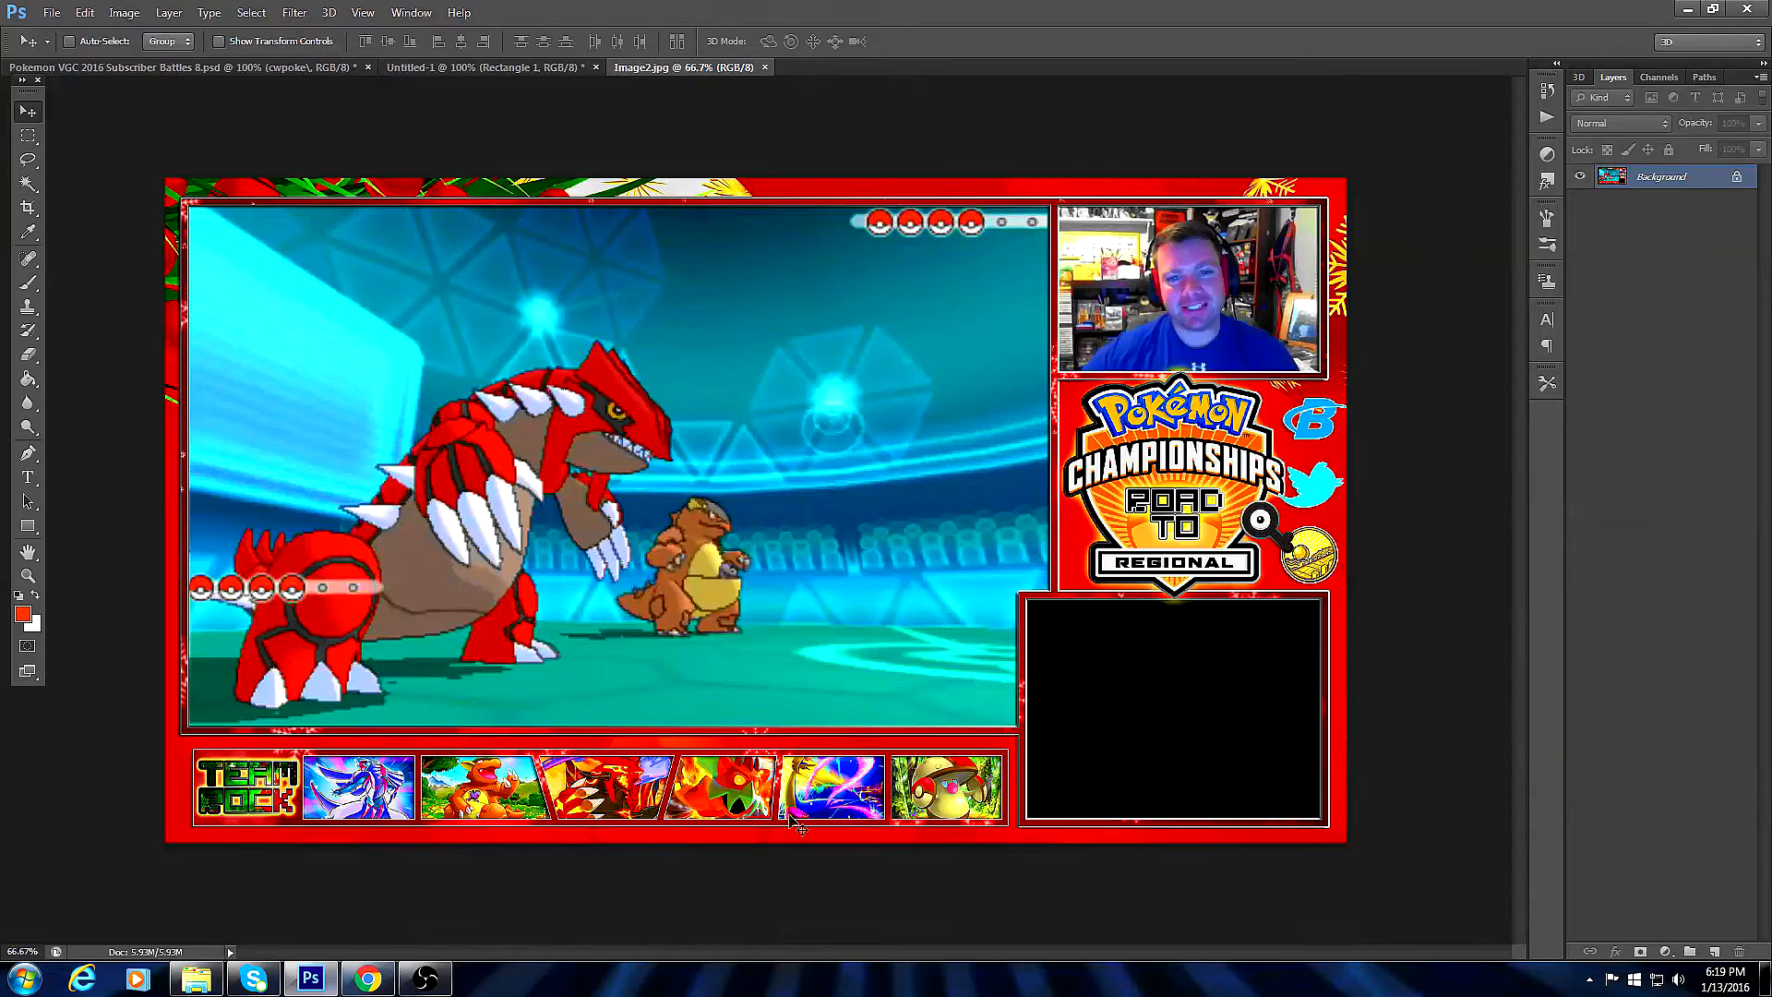
Copy the Image2.jpg screenshot into Untitled-1, close the source image, and position the battle scene over the canvas.
drag(725, 67, 683, 13)
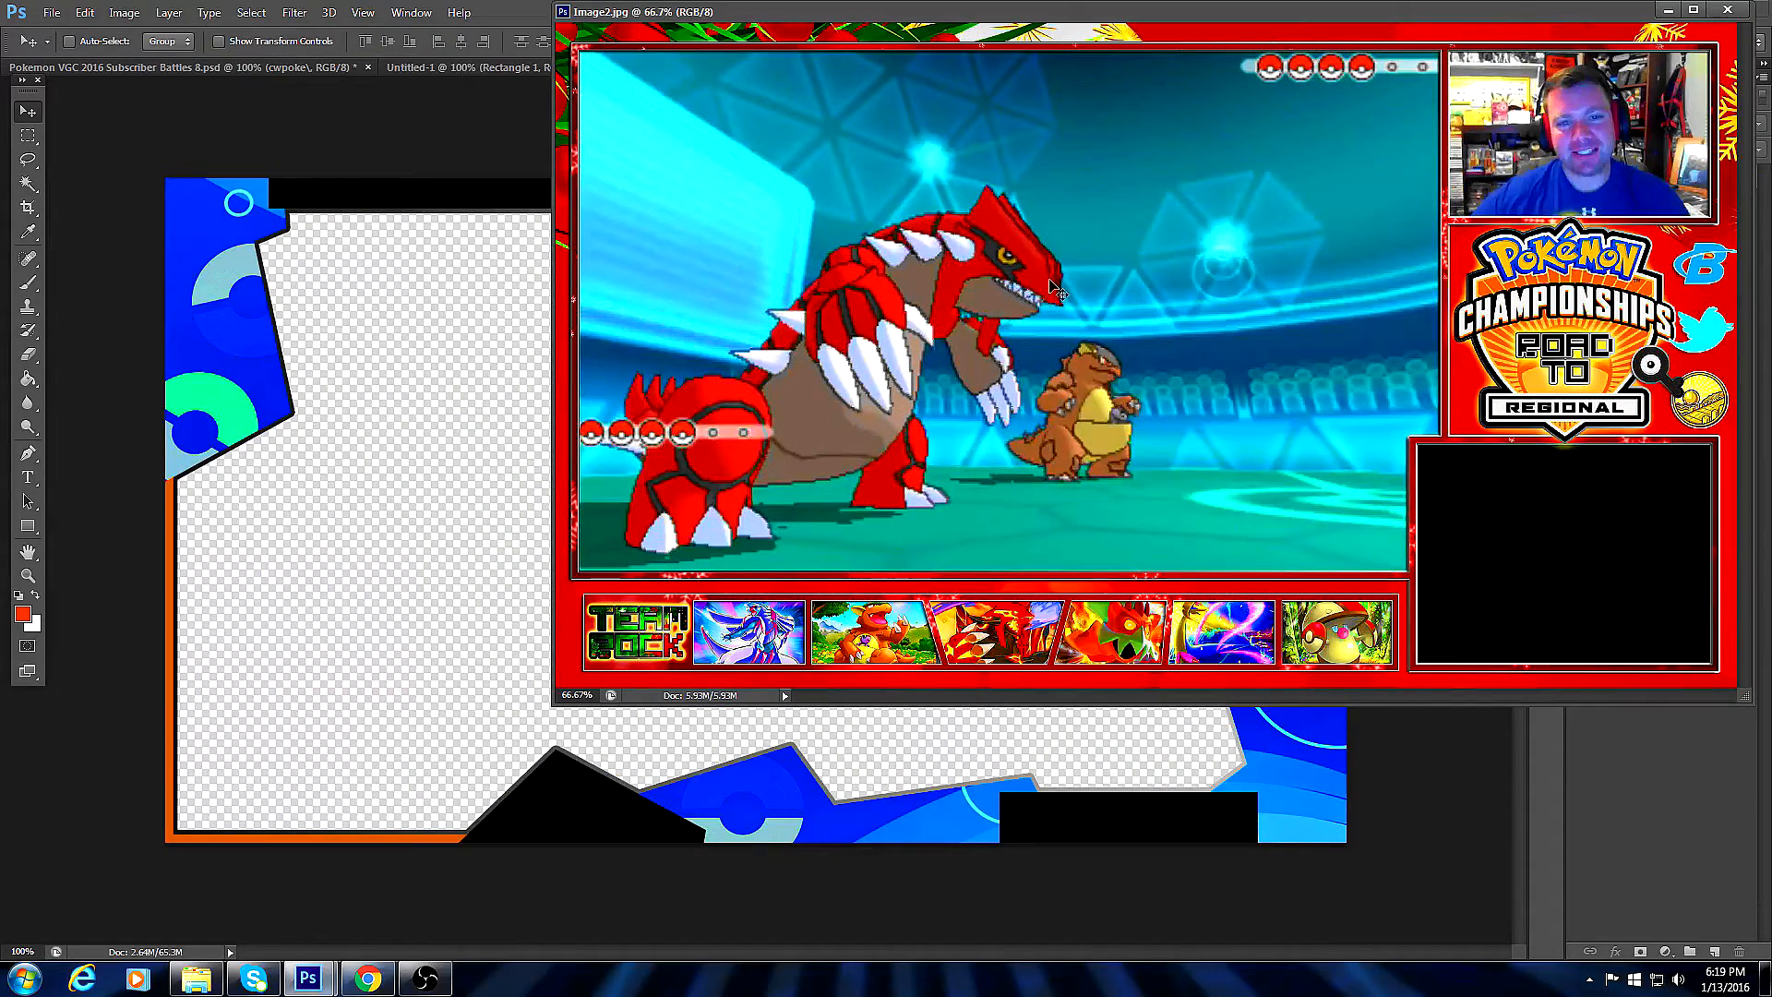
click(461, 67)
drag(1168, 277, 932, 864)
drag(1457, 13, 1110, 231)
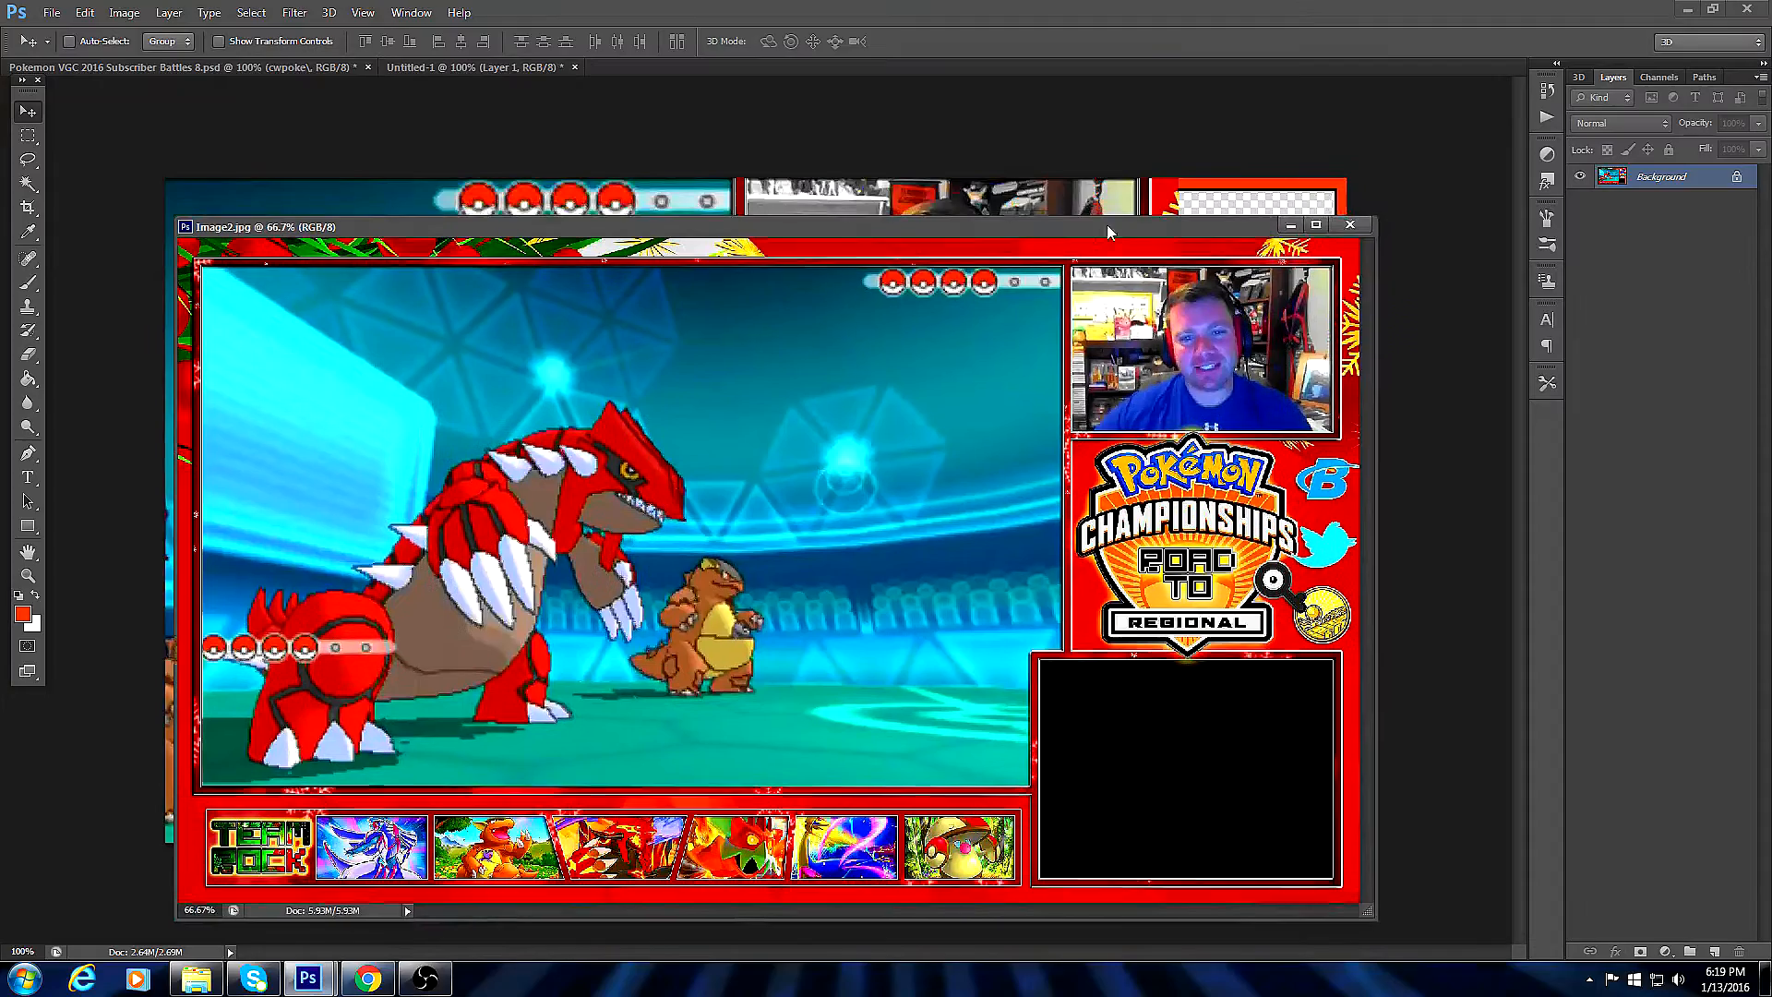
click(1349, 224)
drag(672, 503, 1389, 273)
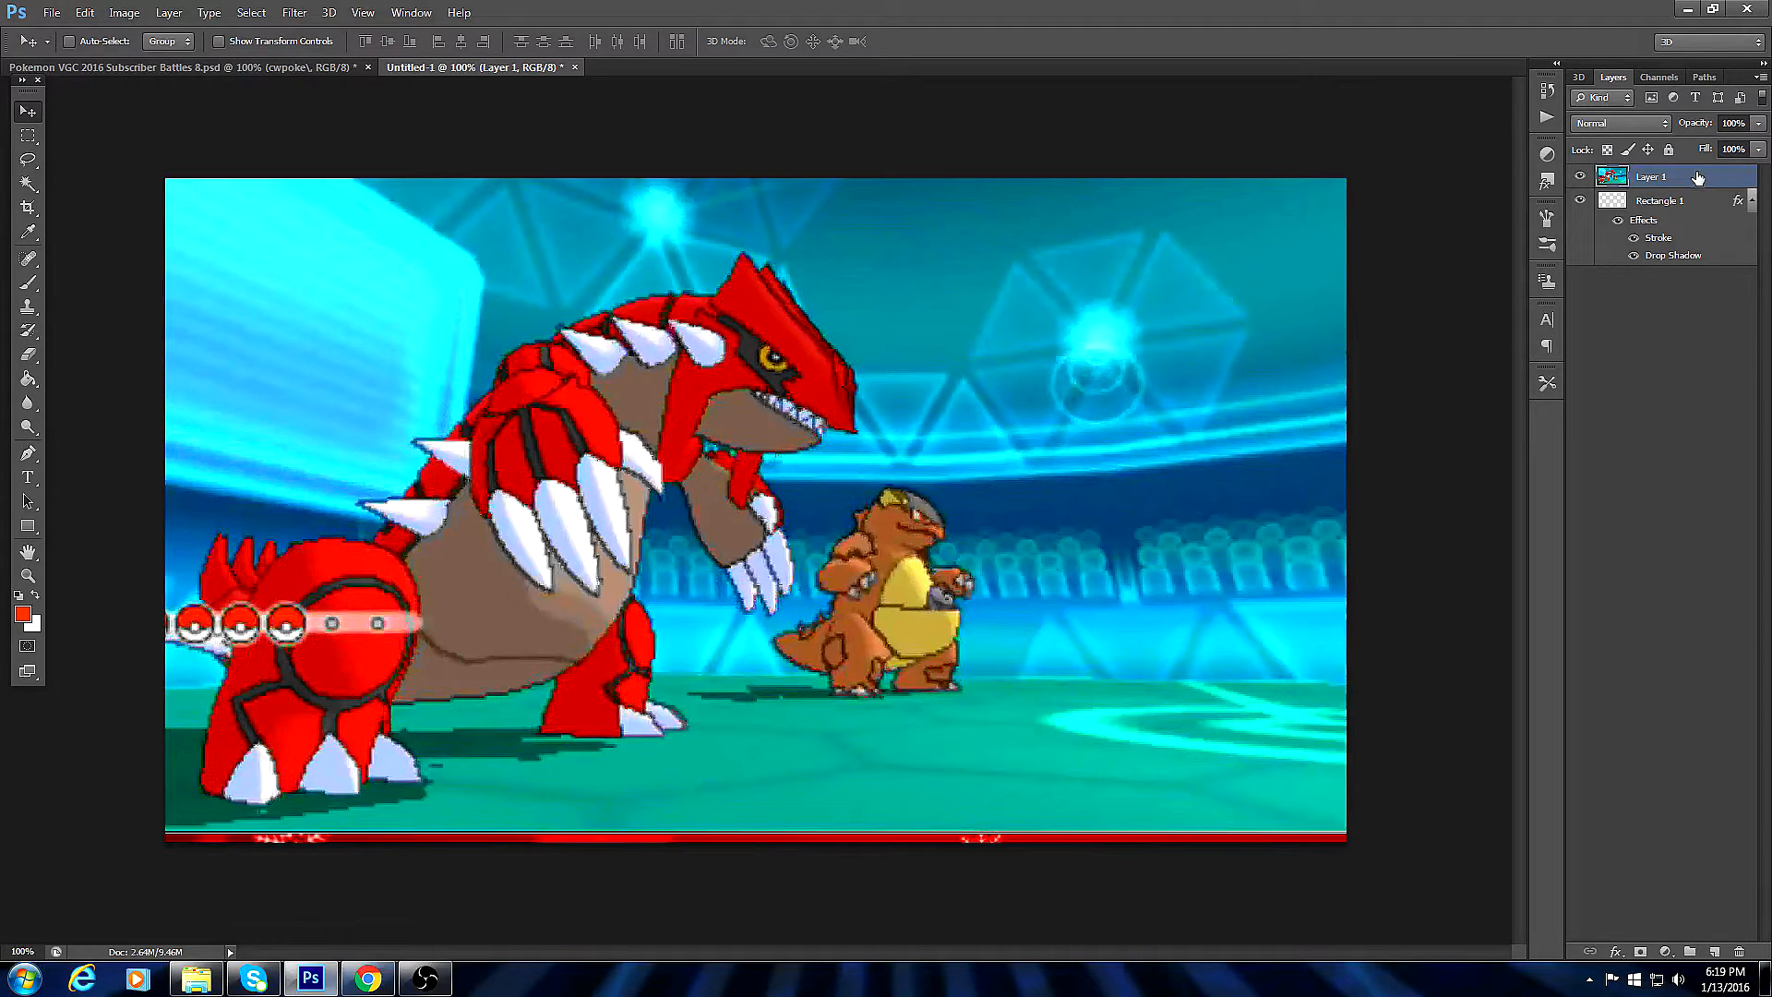
Scale the screenshot layer with Free Transform to about 85.8% width and 82.5% height so the battle scene fits the canvas, and apply it.
click(87, 13)
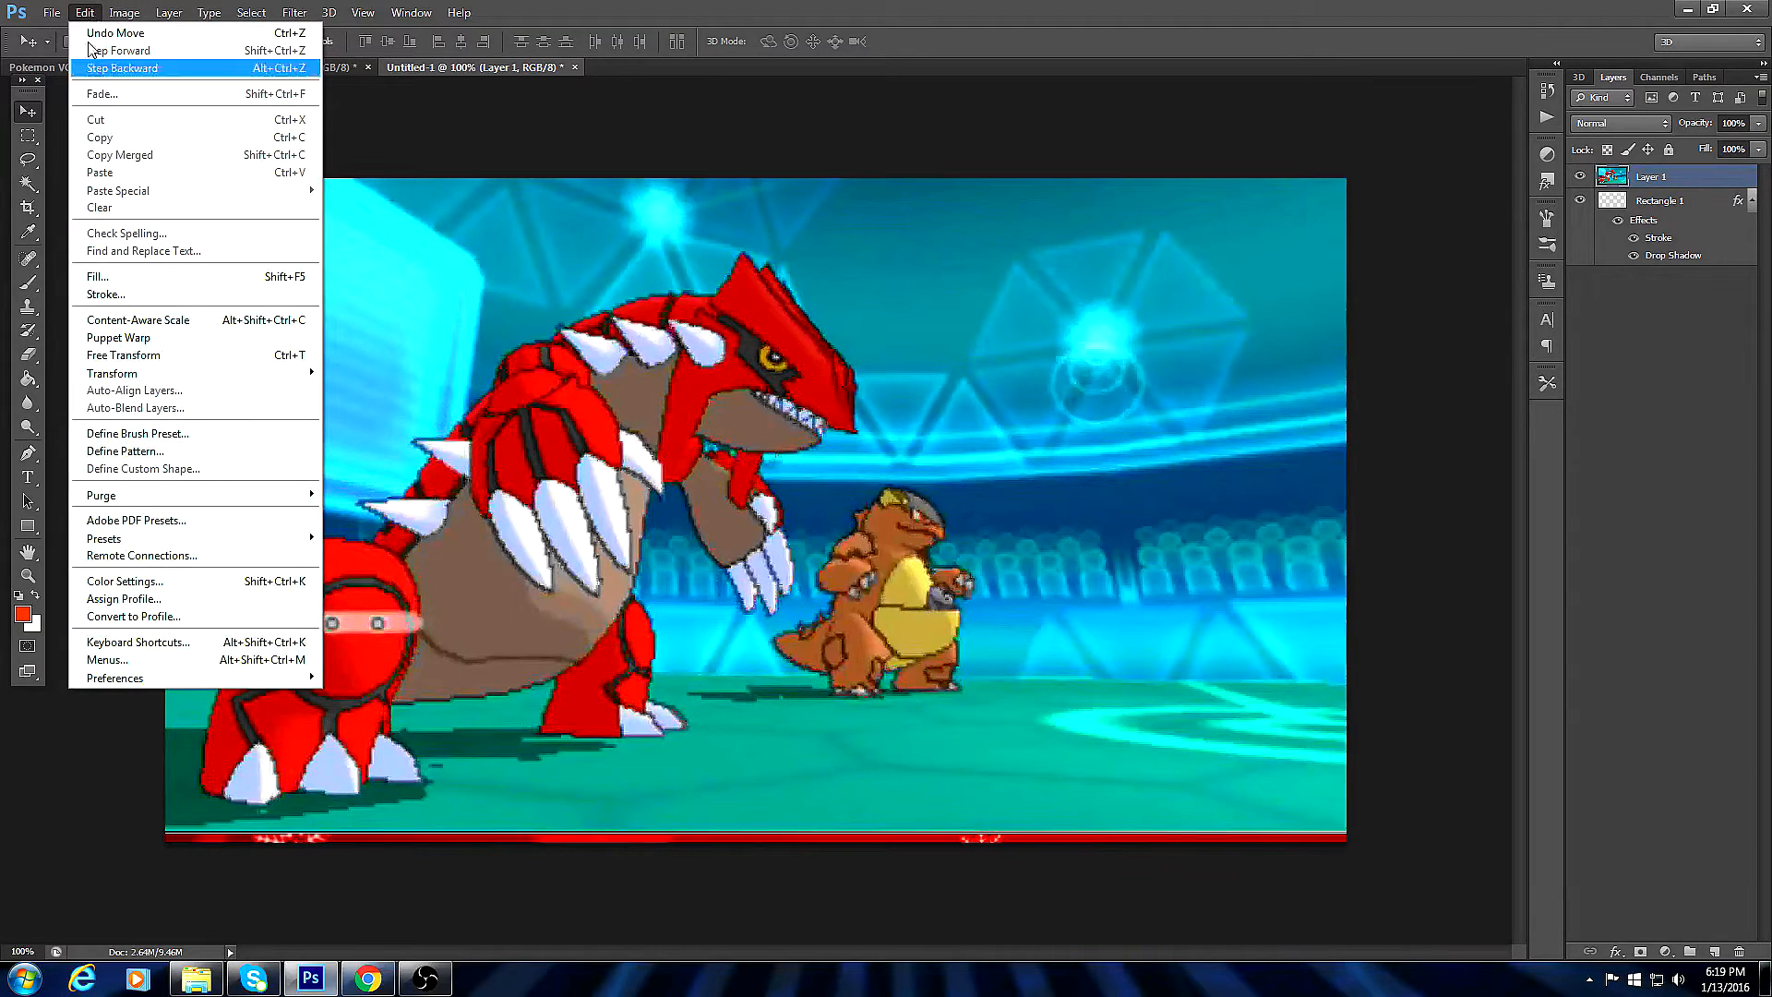
click(101, 355)
click(23, 952)
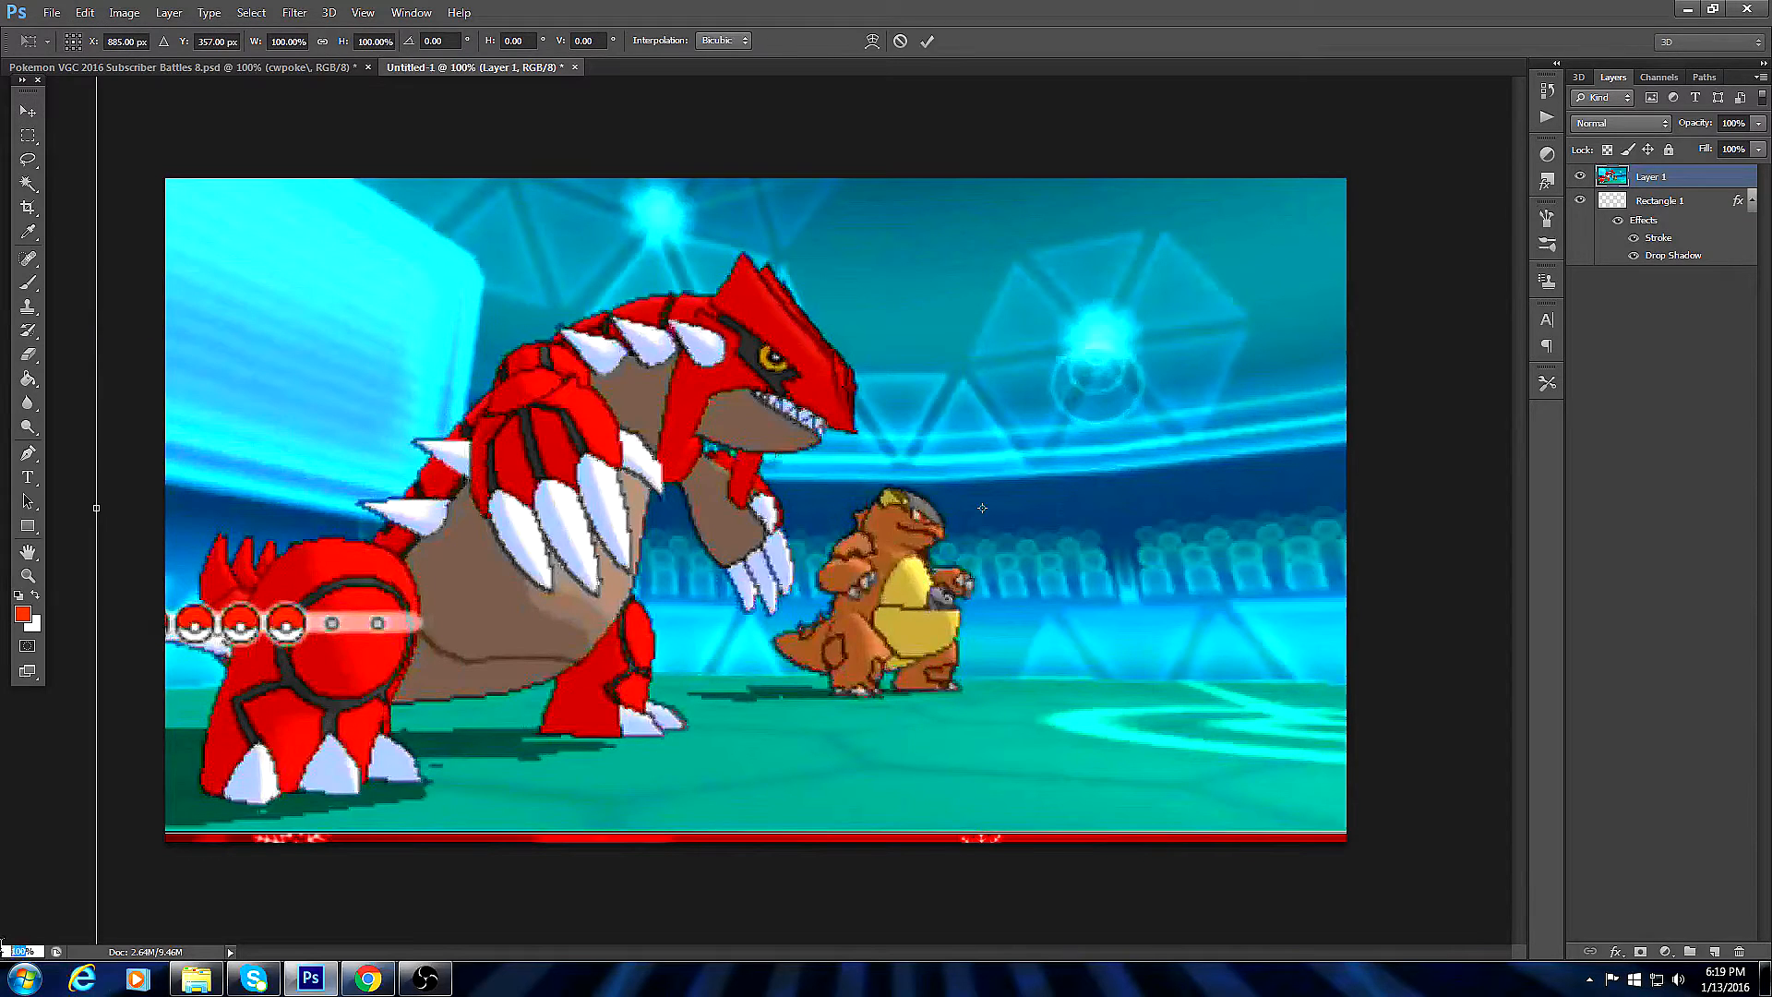
text(70)
key(Return)
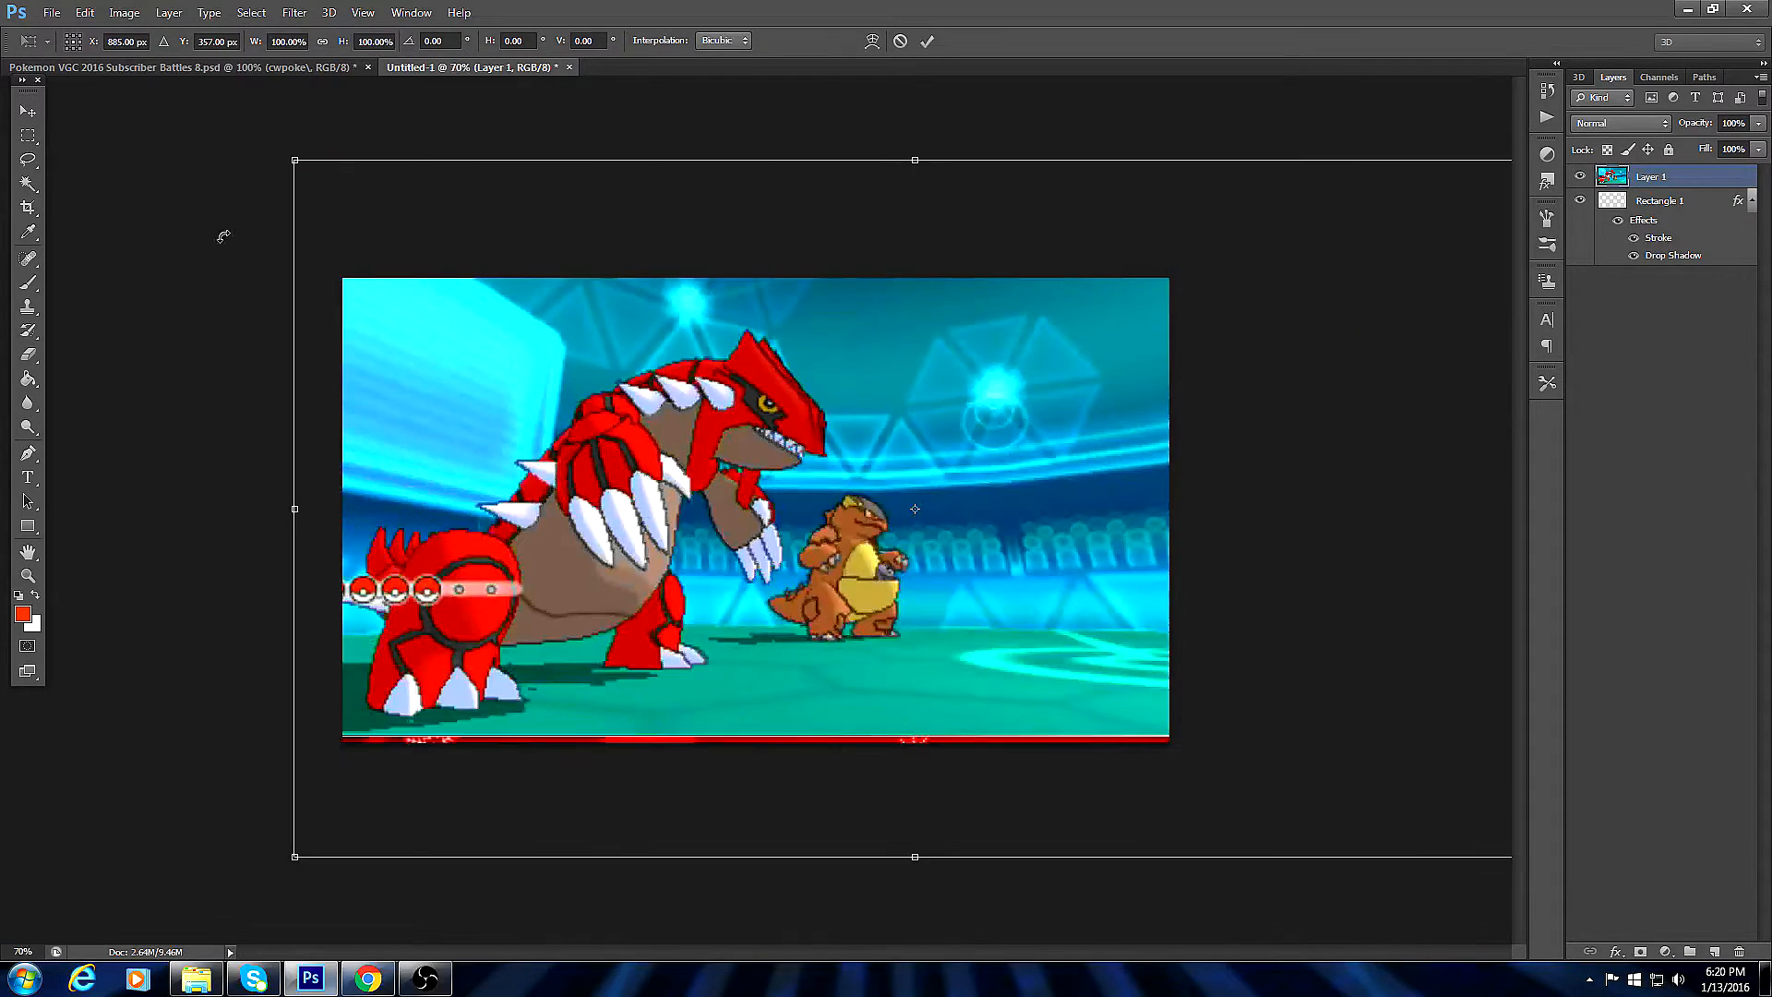
drag(285, 162, 618, 376)
drag(1175, 514, 914, 426)
drag(1281, 760, 1366, 810)
mouse_move(1085, 585)
mouse_down()
mouse_move(1061, 570)
mouse_move(1082, 585)
mouse_up()
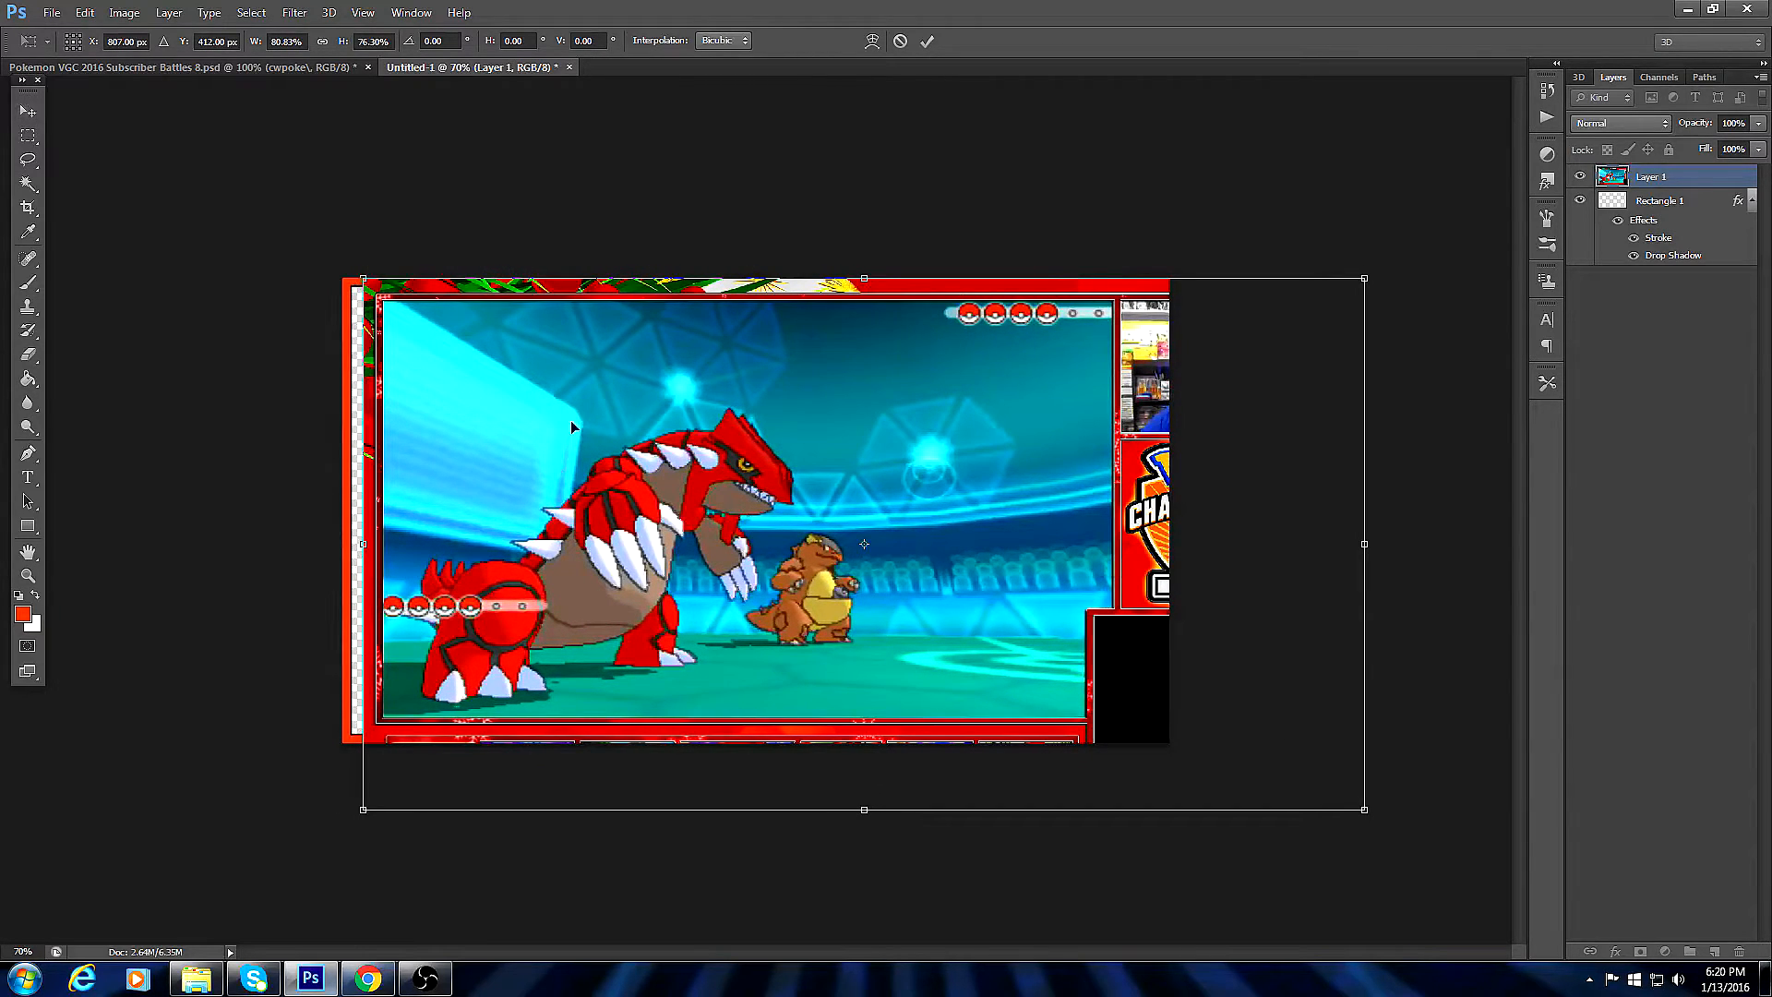
drag(1363, 807, 1427, 850)
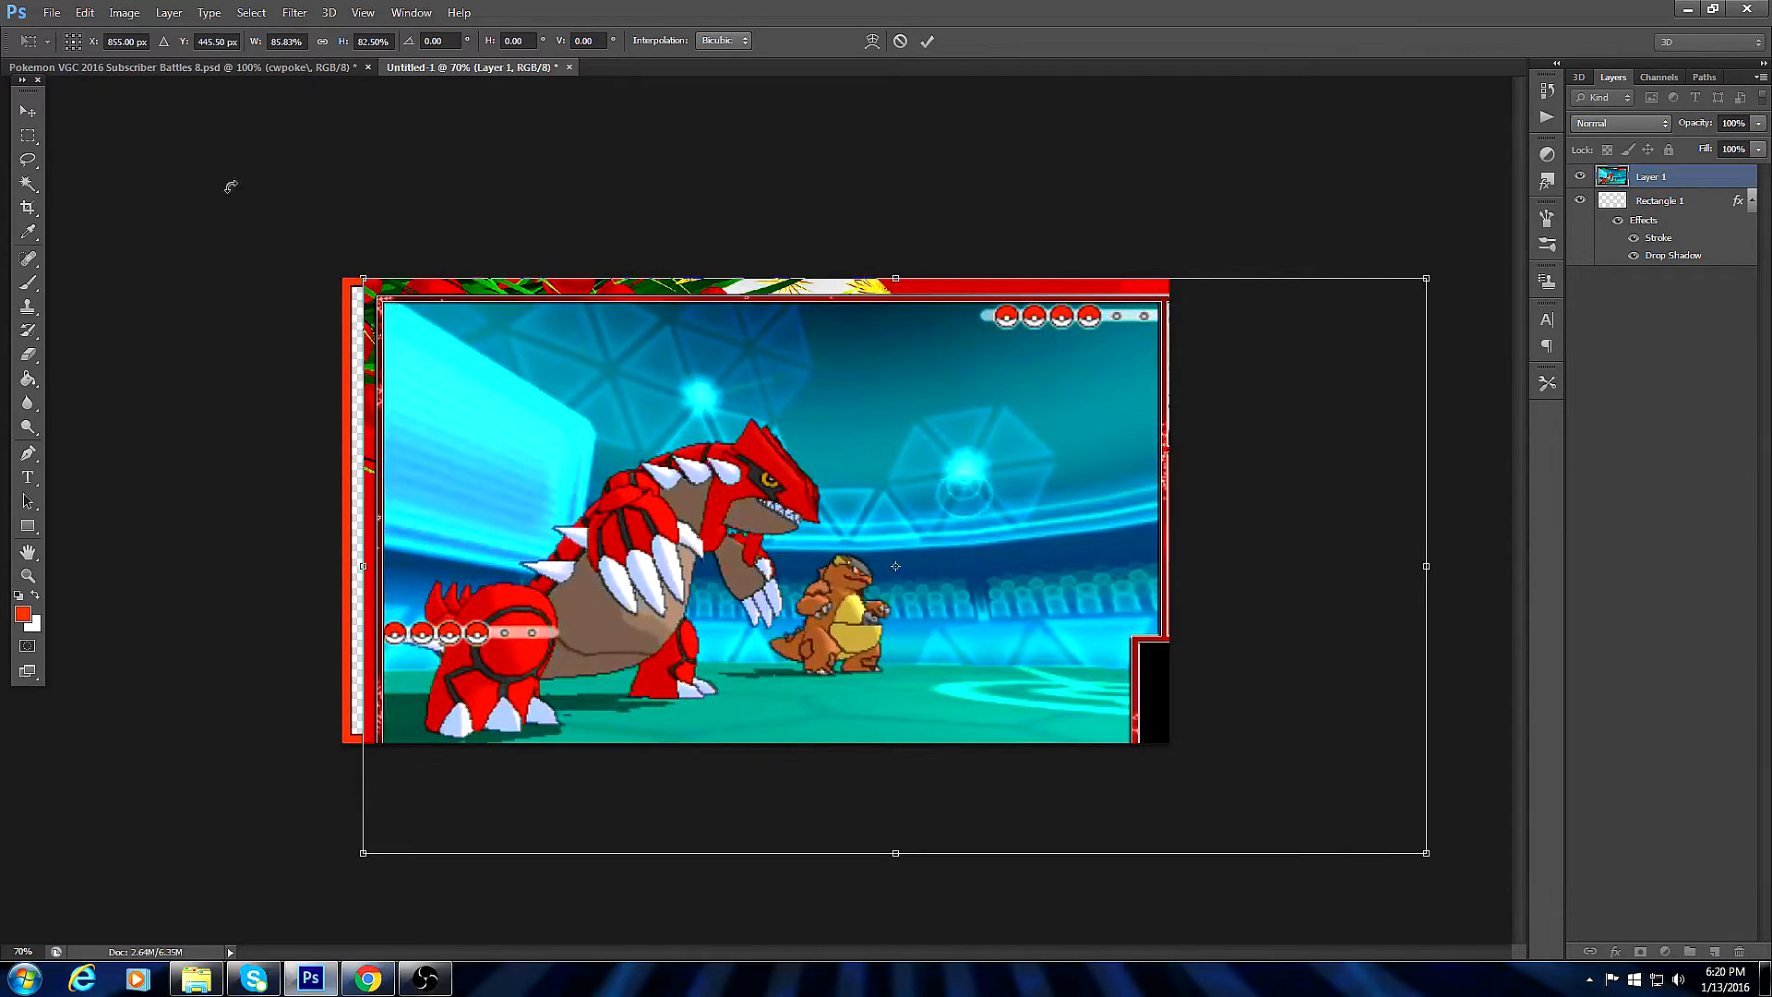
click(28, 111)
click(792, 368)
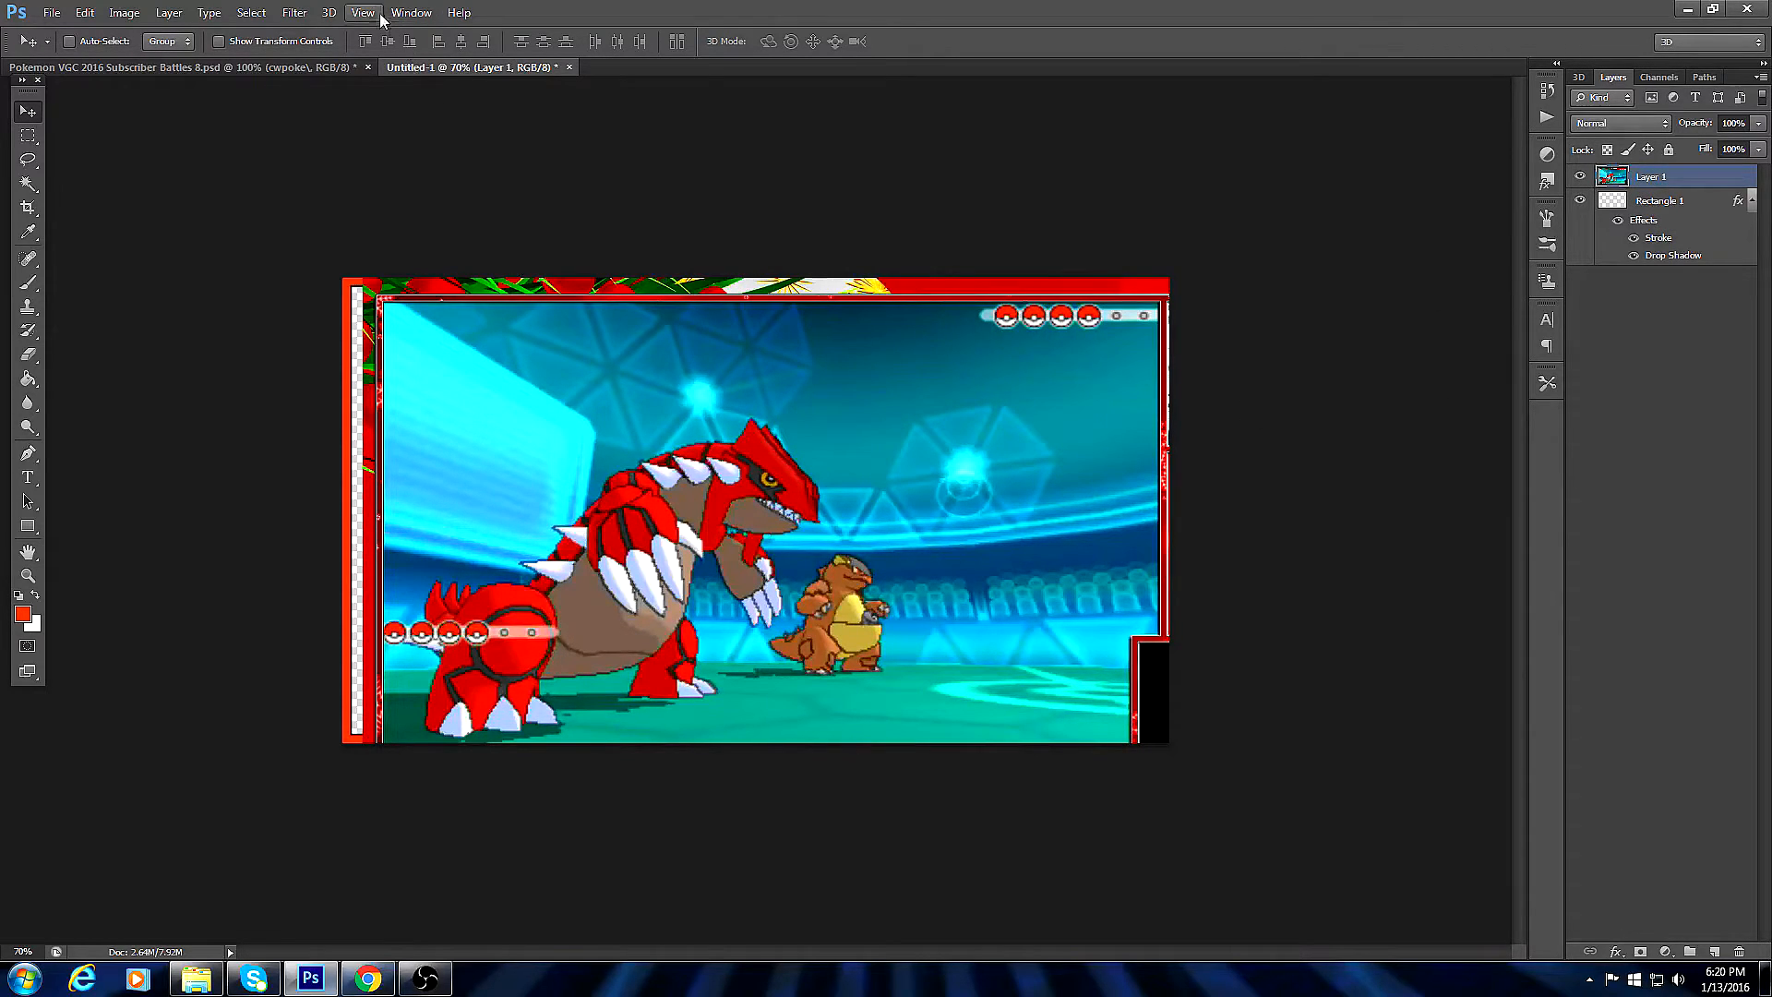
Apply the Sharpen filter to the screenshot layer and rotate it about 4° counterclockwise with Free Transform.
click(299, 7)
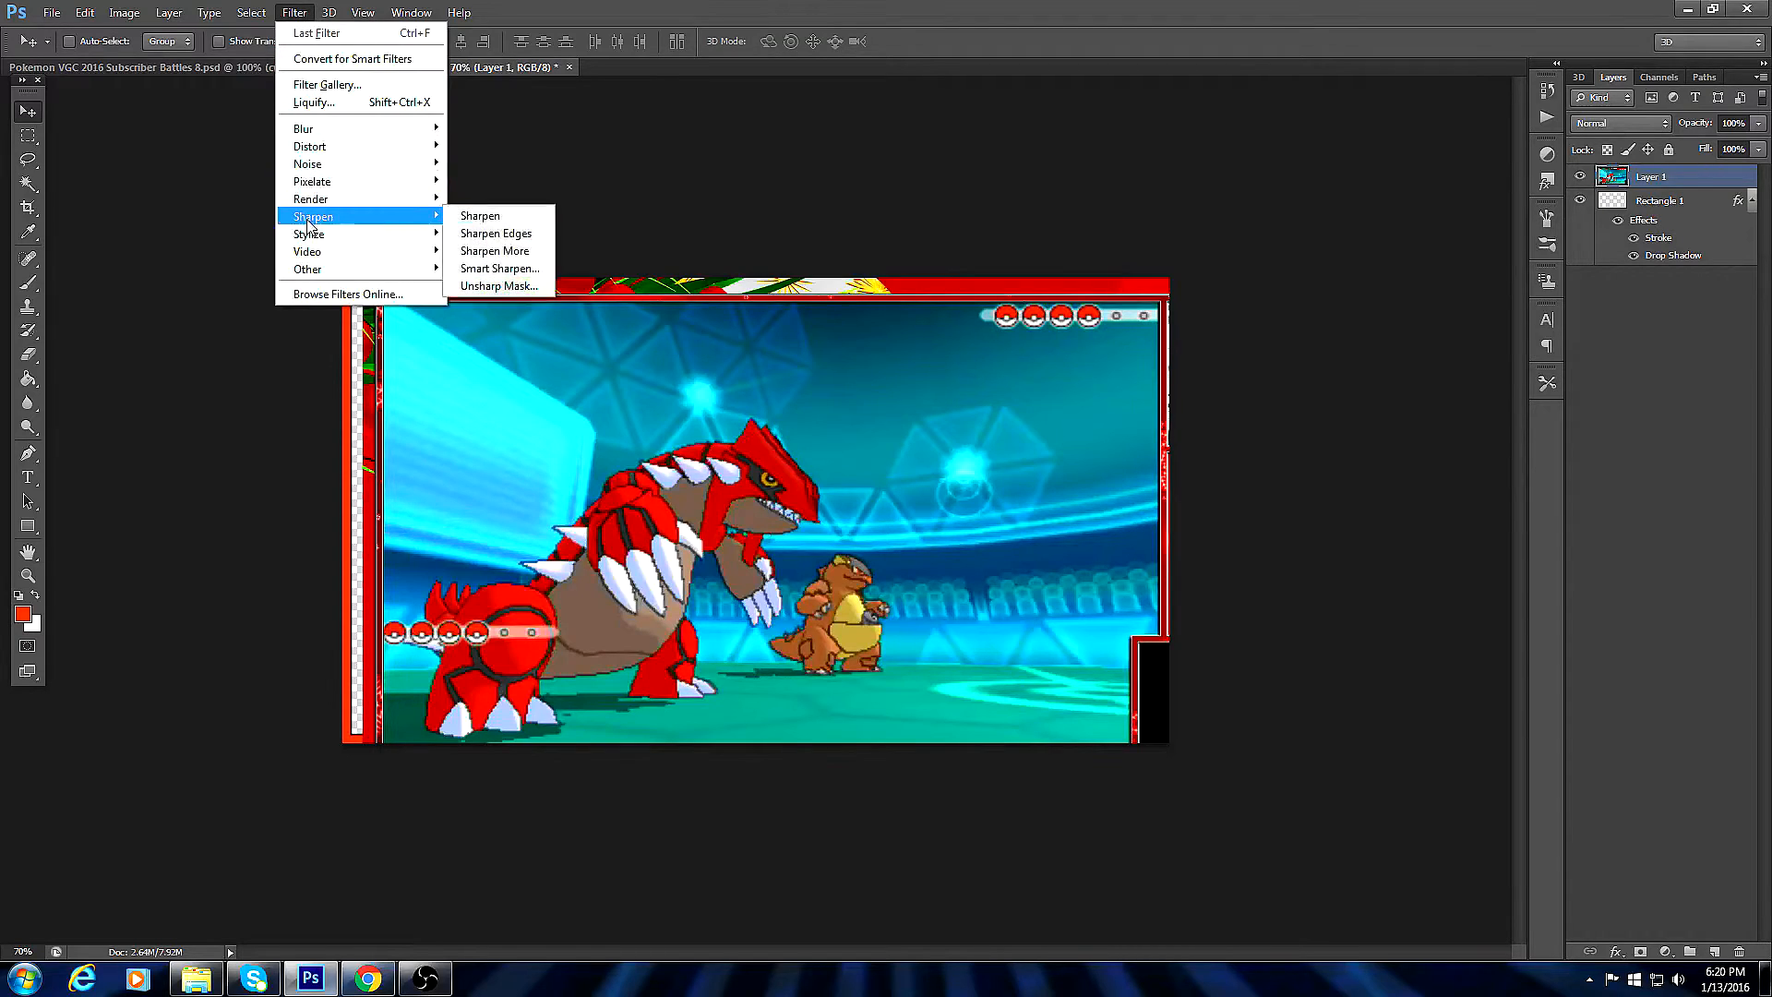
click(476, 215)
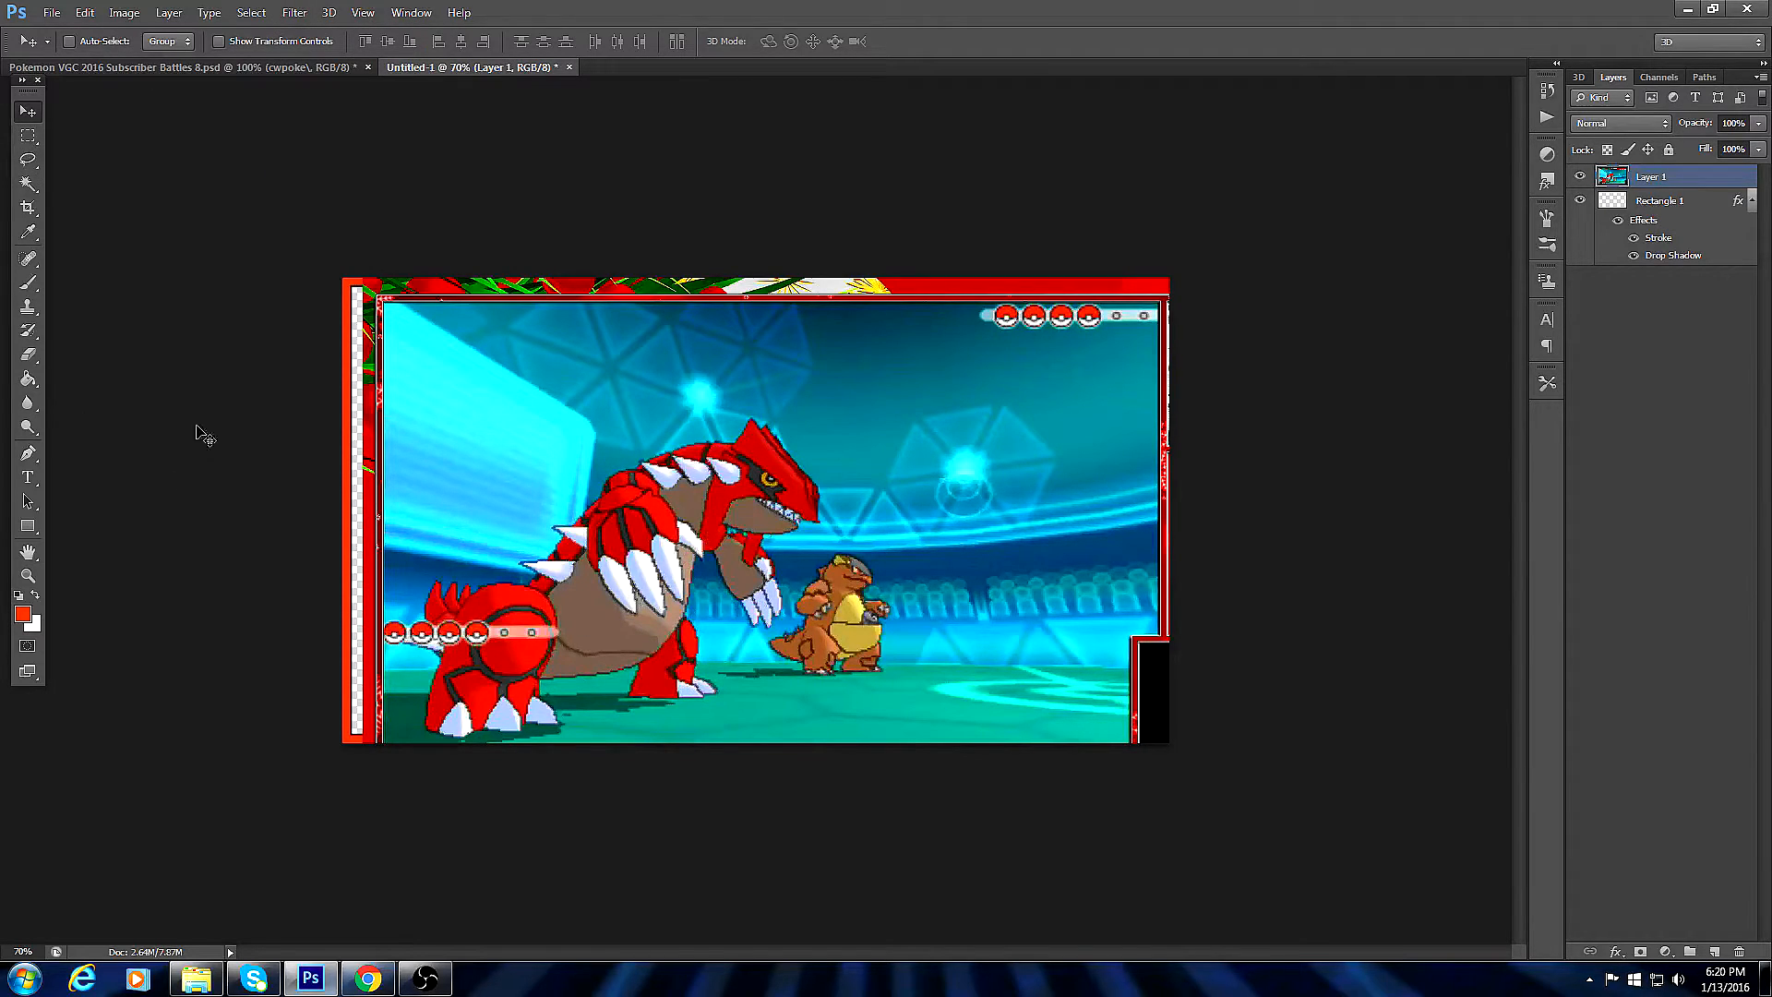
click(84, 12)
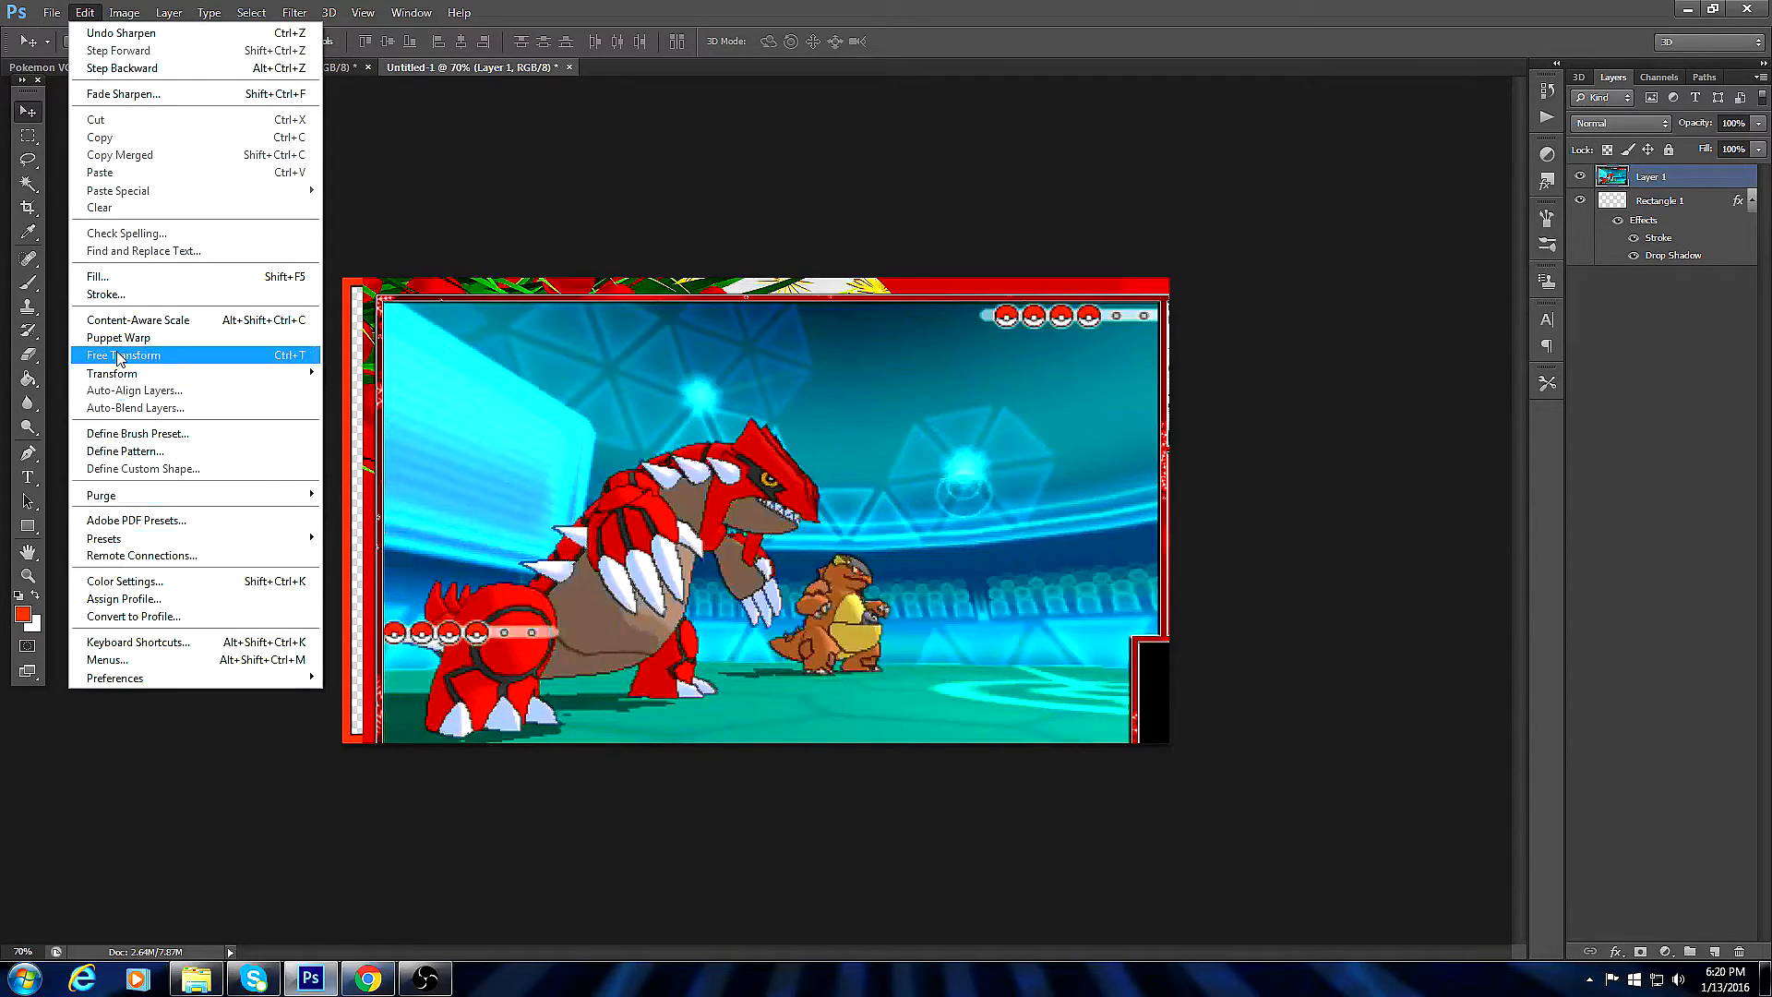
click(119, 356)
drag(351, 251, 364, 346)
drag(657, 432, 659, 380)
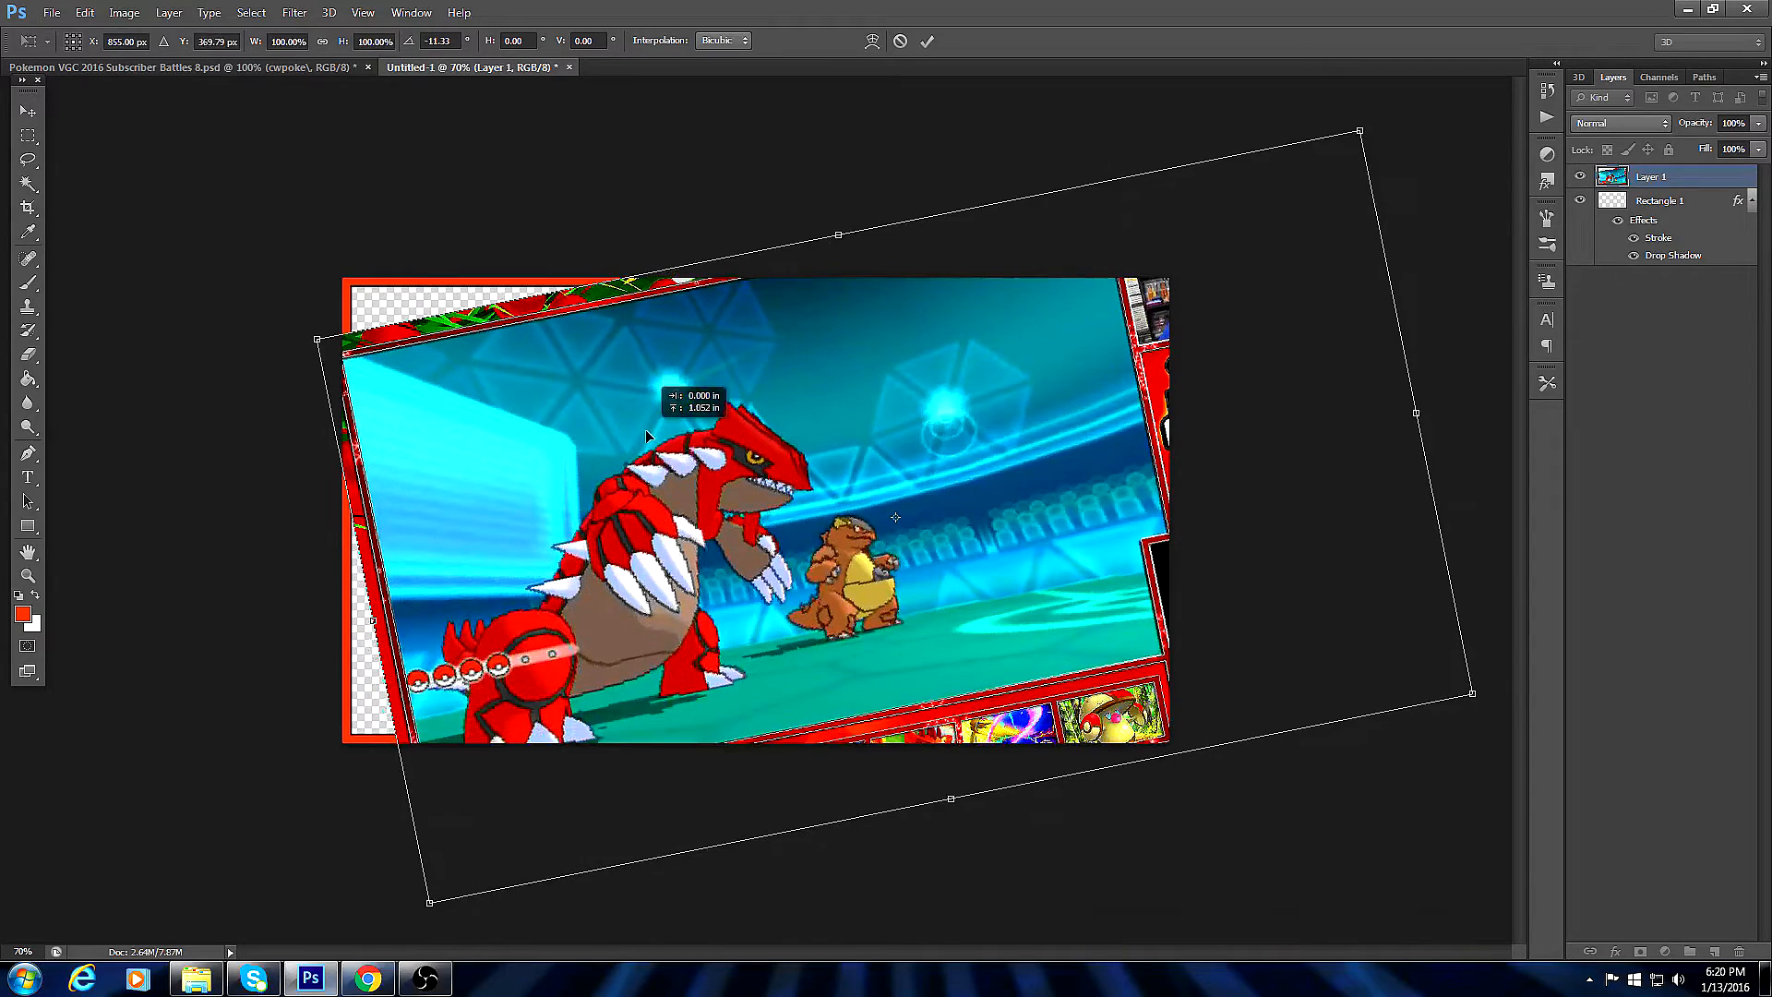
drag(1374, 129, 1422, 196)
drag(1148, 412, 1144, 418)
click(28, 111)
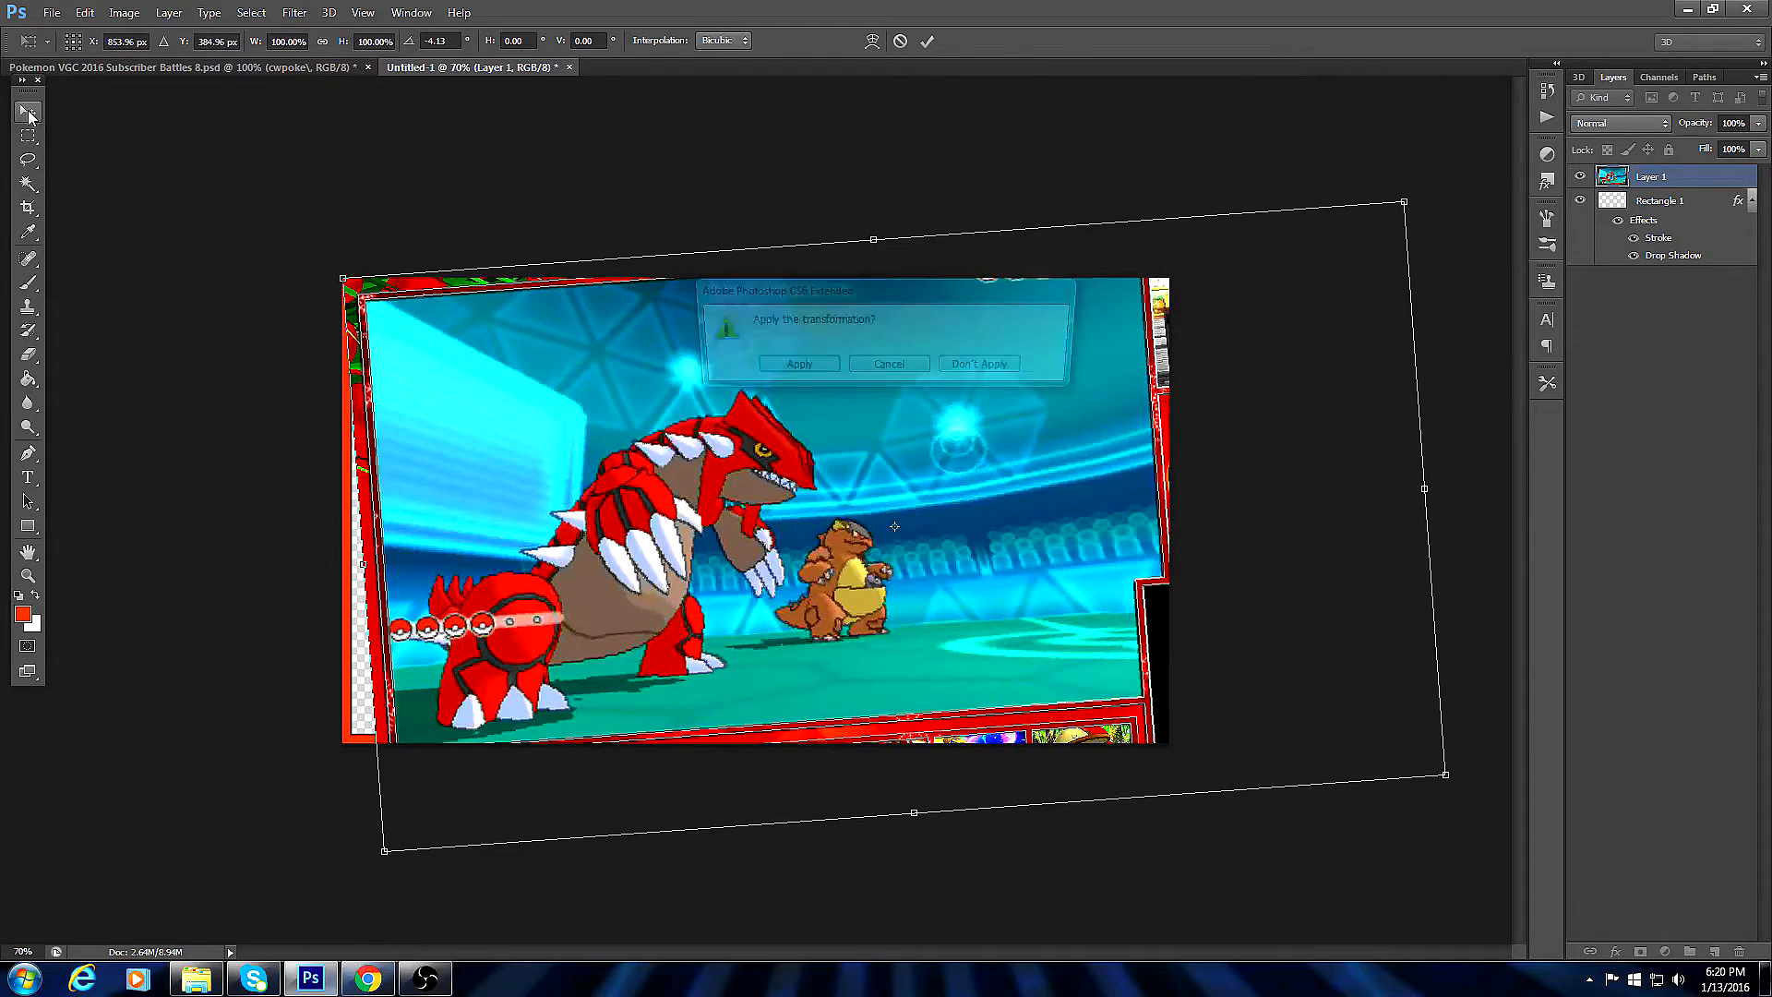
click(813, 369)
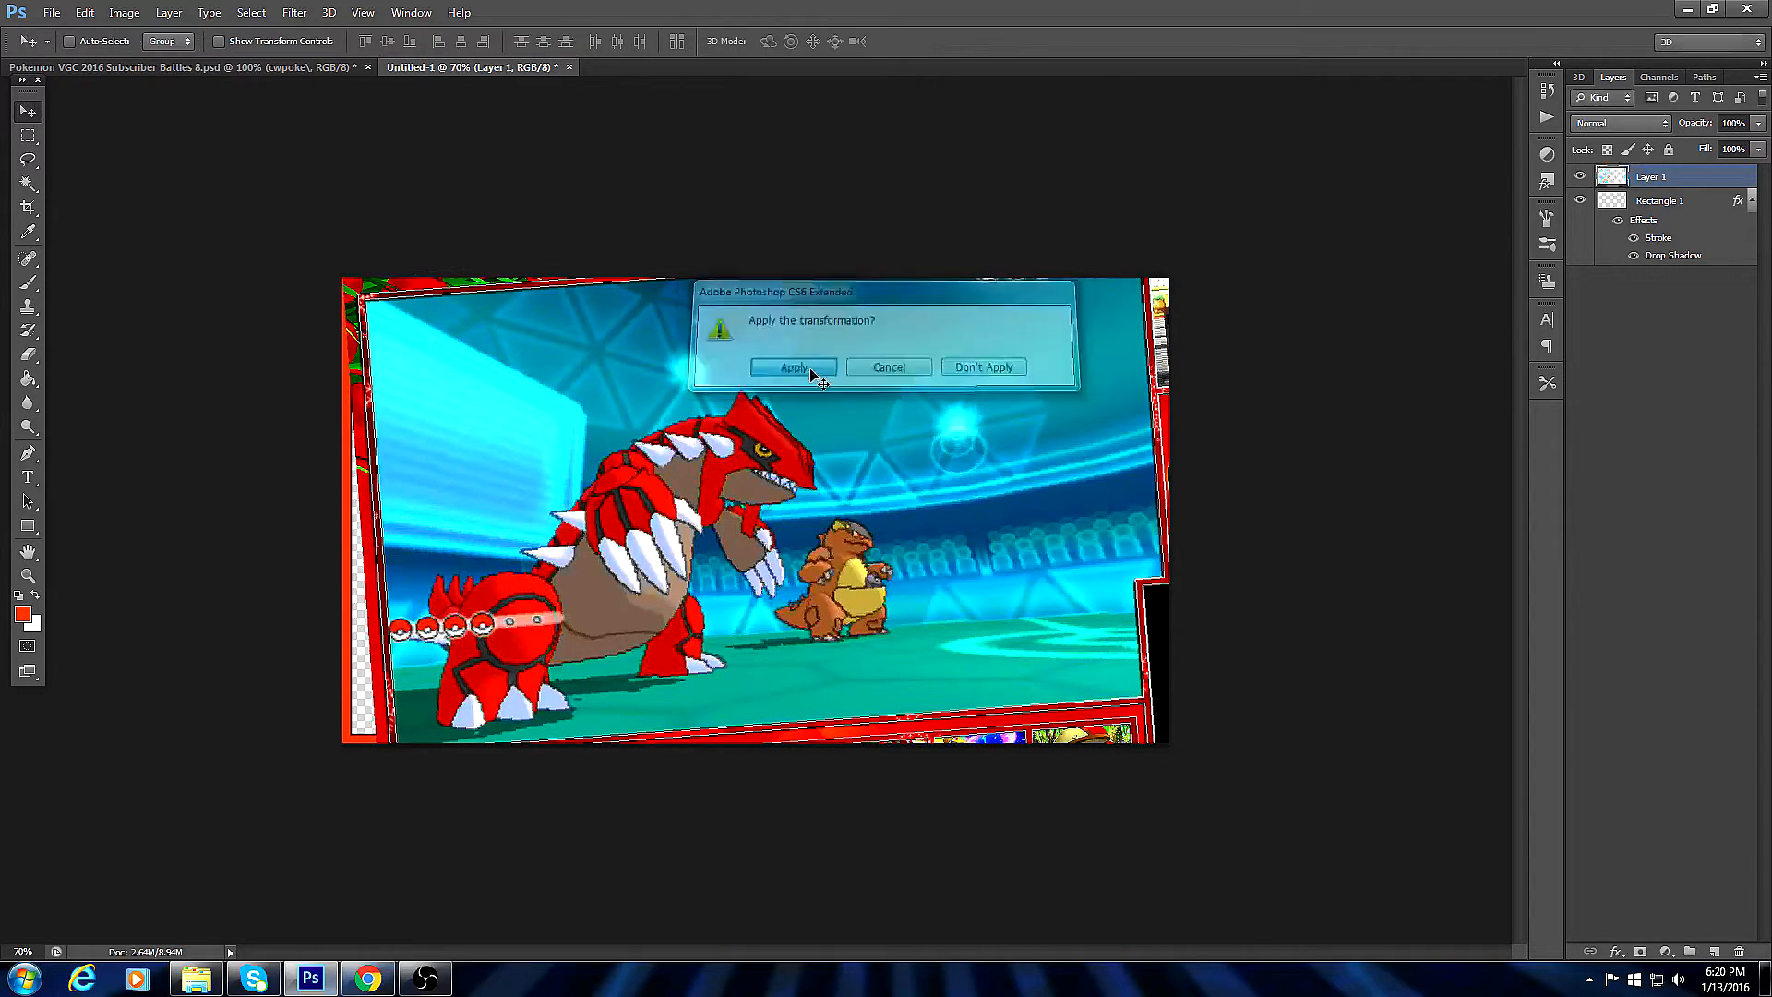
Place the screenshot layer beneath the Rectangle 1 frame and draw twenty red rectangles of varied sizes overlapping the edges of the canvas.
drag(1691, 196, 1662, 272)
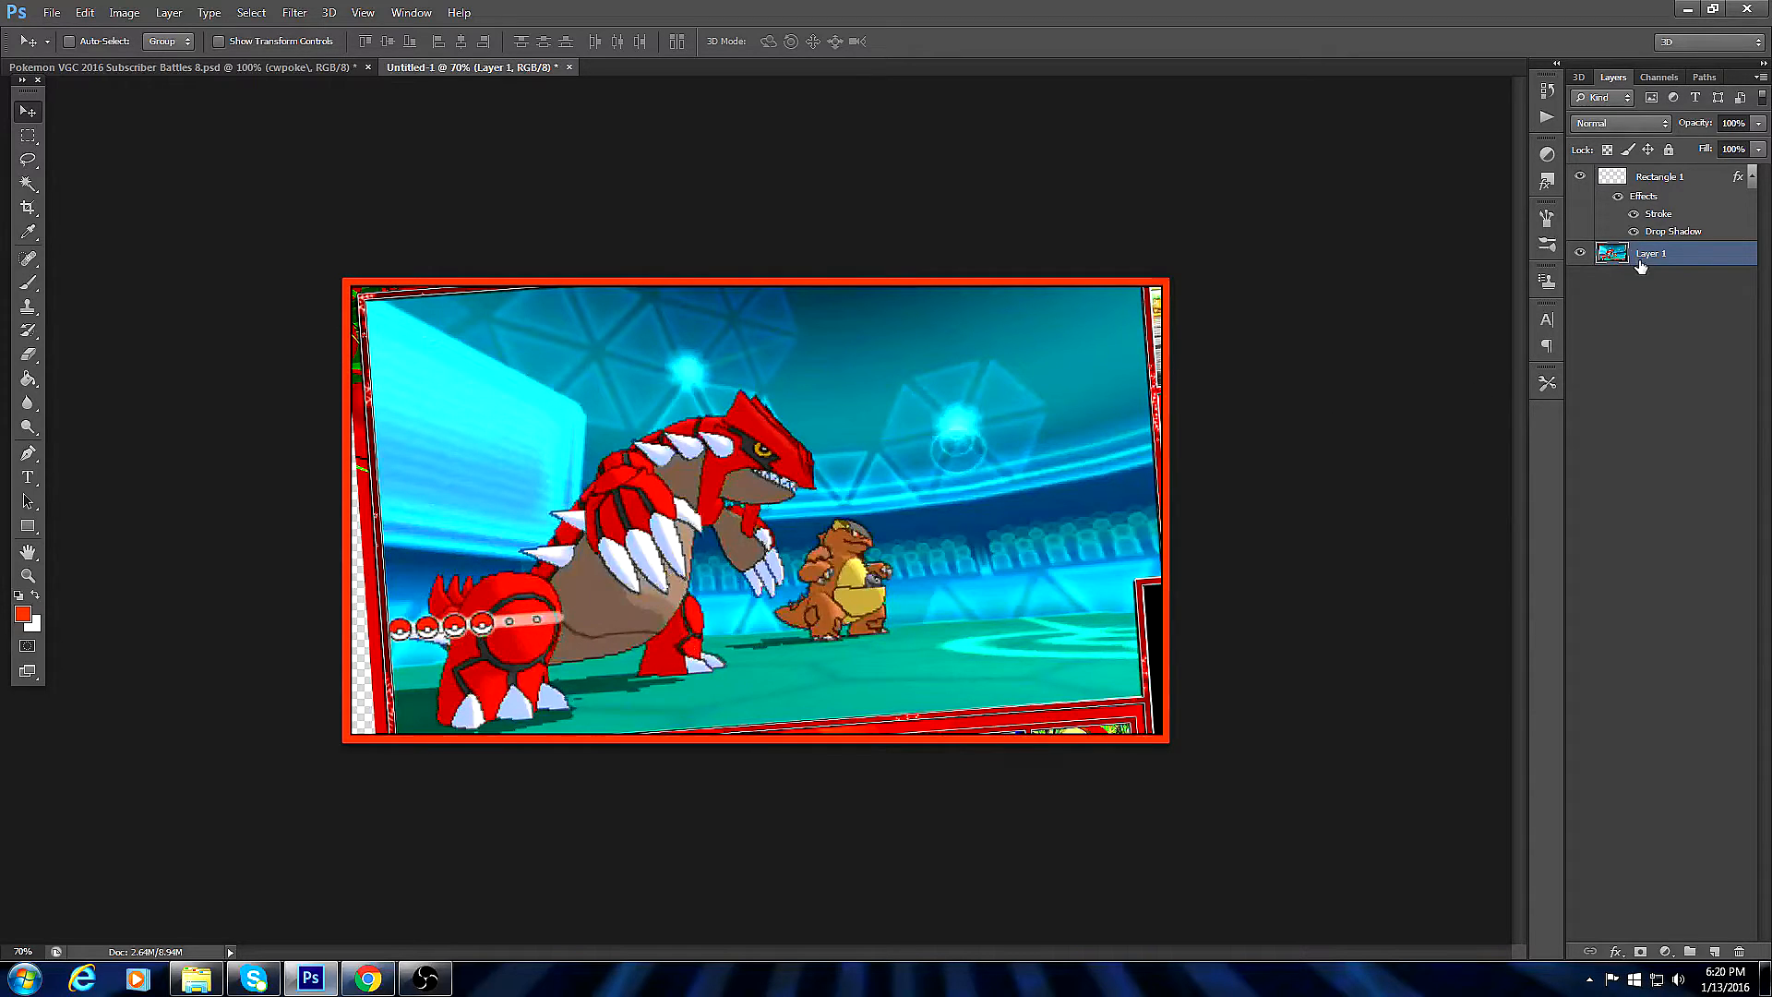
click(27, 527)
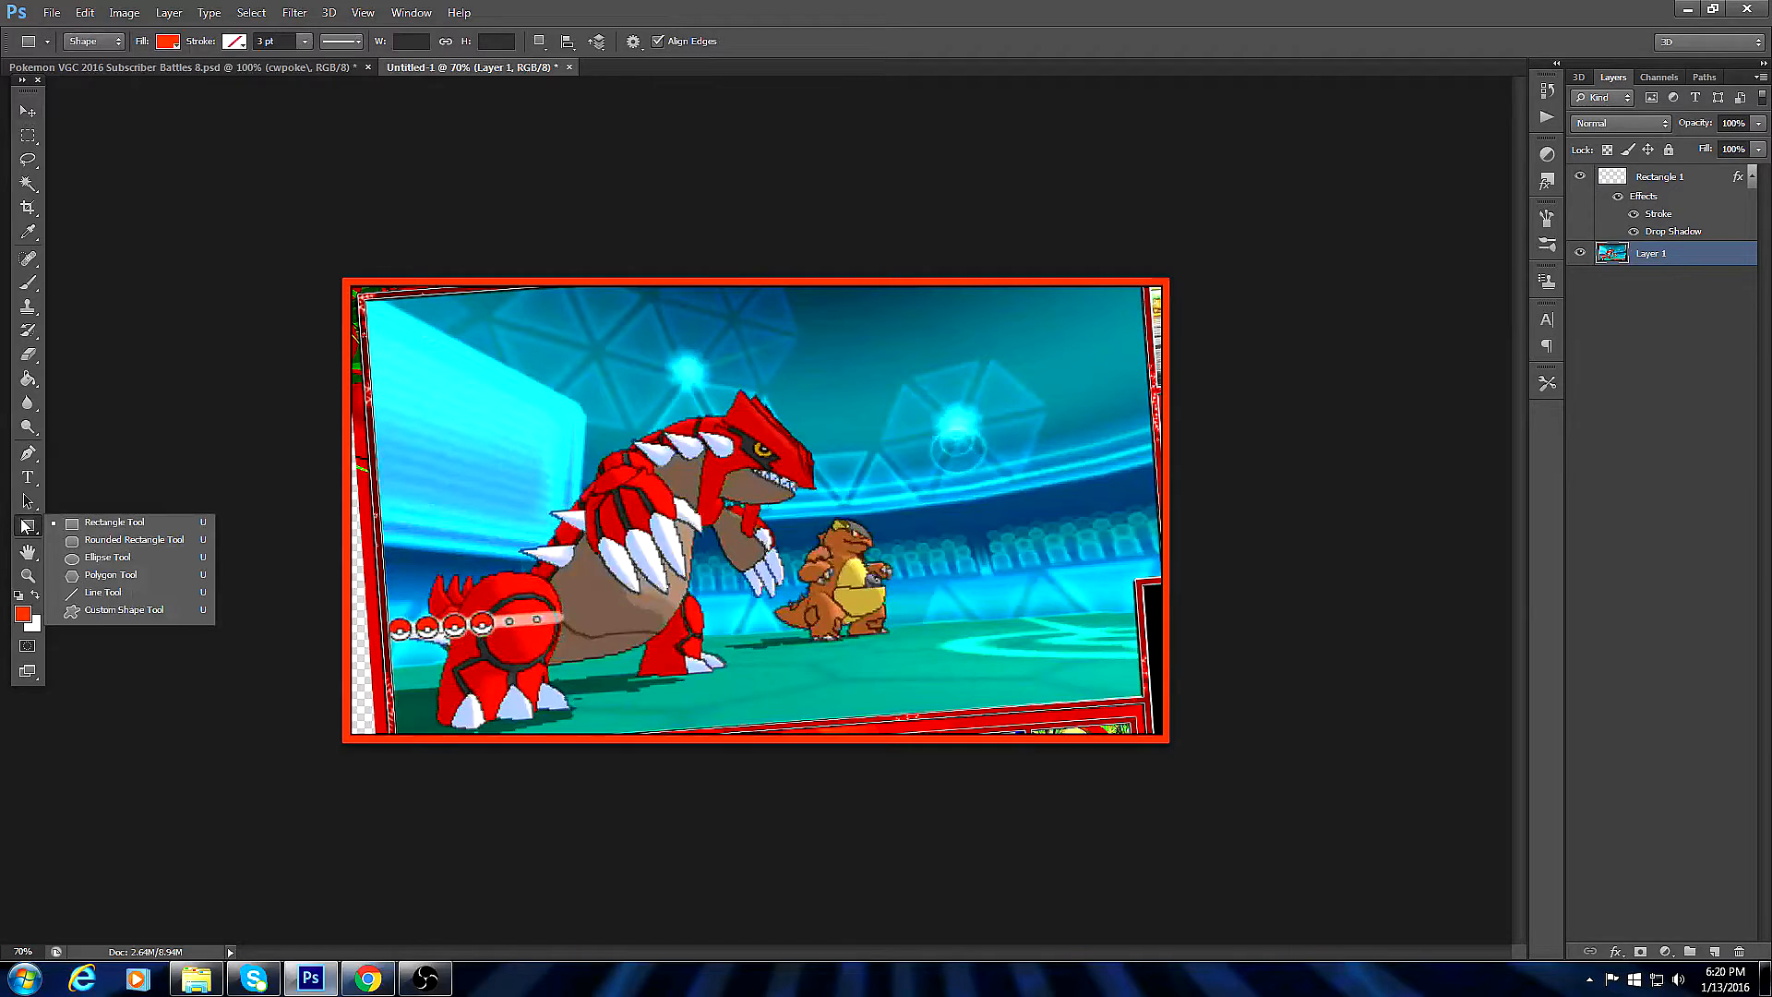
click(112, 530)
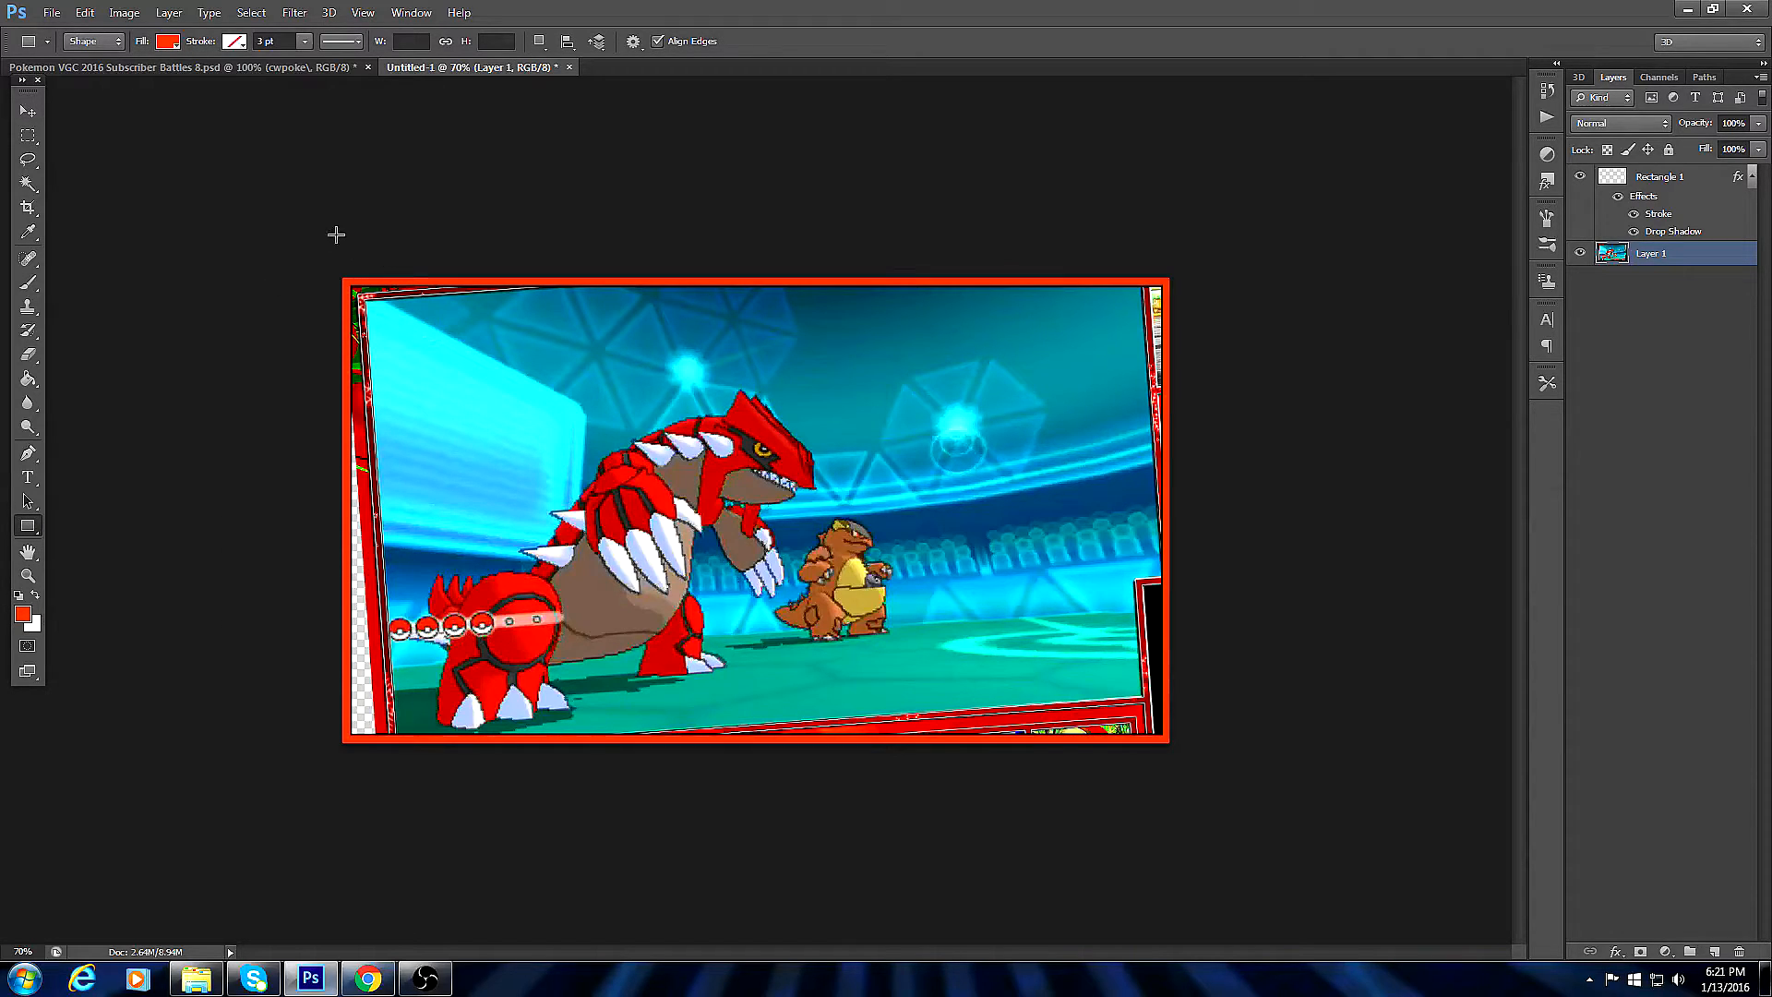
mouse_move(376, 252)
mouse_down()
mouse_move(517, 277)
mouse_move(523, 332)
mouse_up()
mouse_move(637, 245)
mouse_down()
mouse_move(679, 282)
mouse_move(831, 317)
mouse_up()
drag(967, 257, 1115, 338)
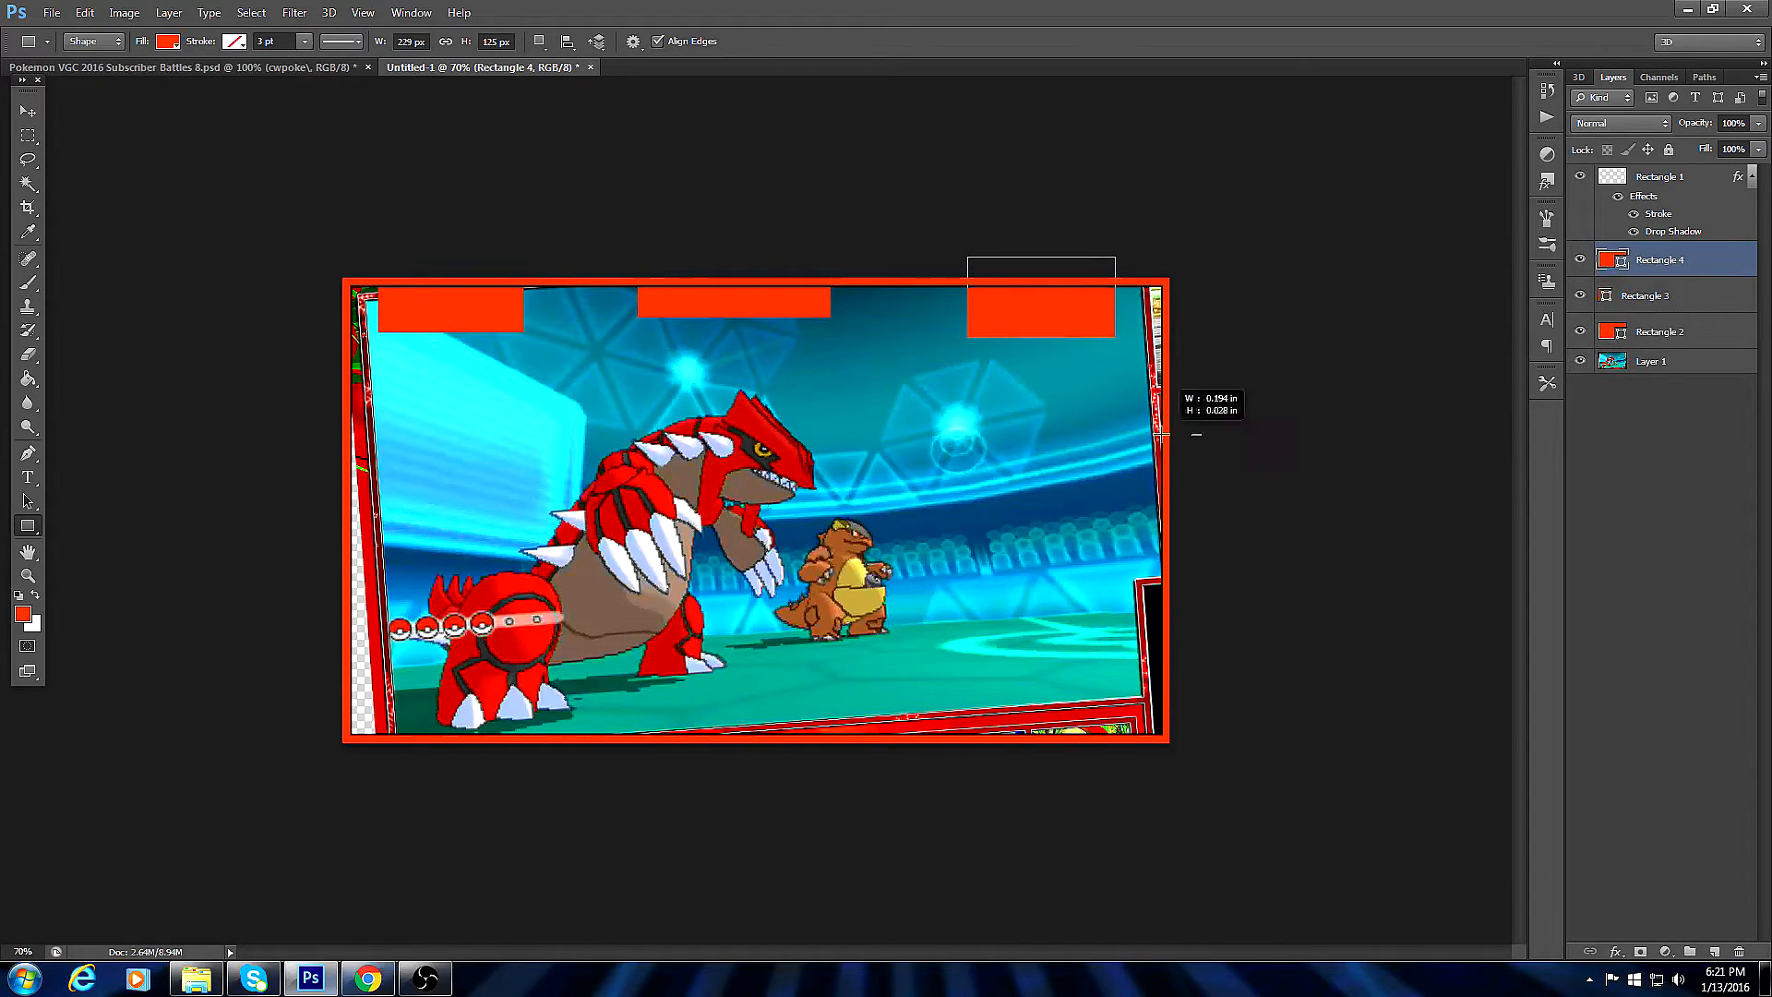
drag(1201, 434, 1146, 512)
mouse_move(1205, 635)
mouse_down()
mouse_move(1166, 673)
mouse_move(1166, 740)
mouse_up()
drag(1053, 672, 1156, 794)
drag(837, 727, 954, 803)
drag(992, 672, 1060, 776)
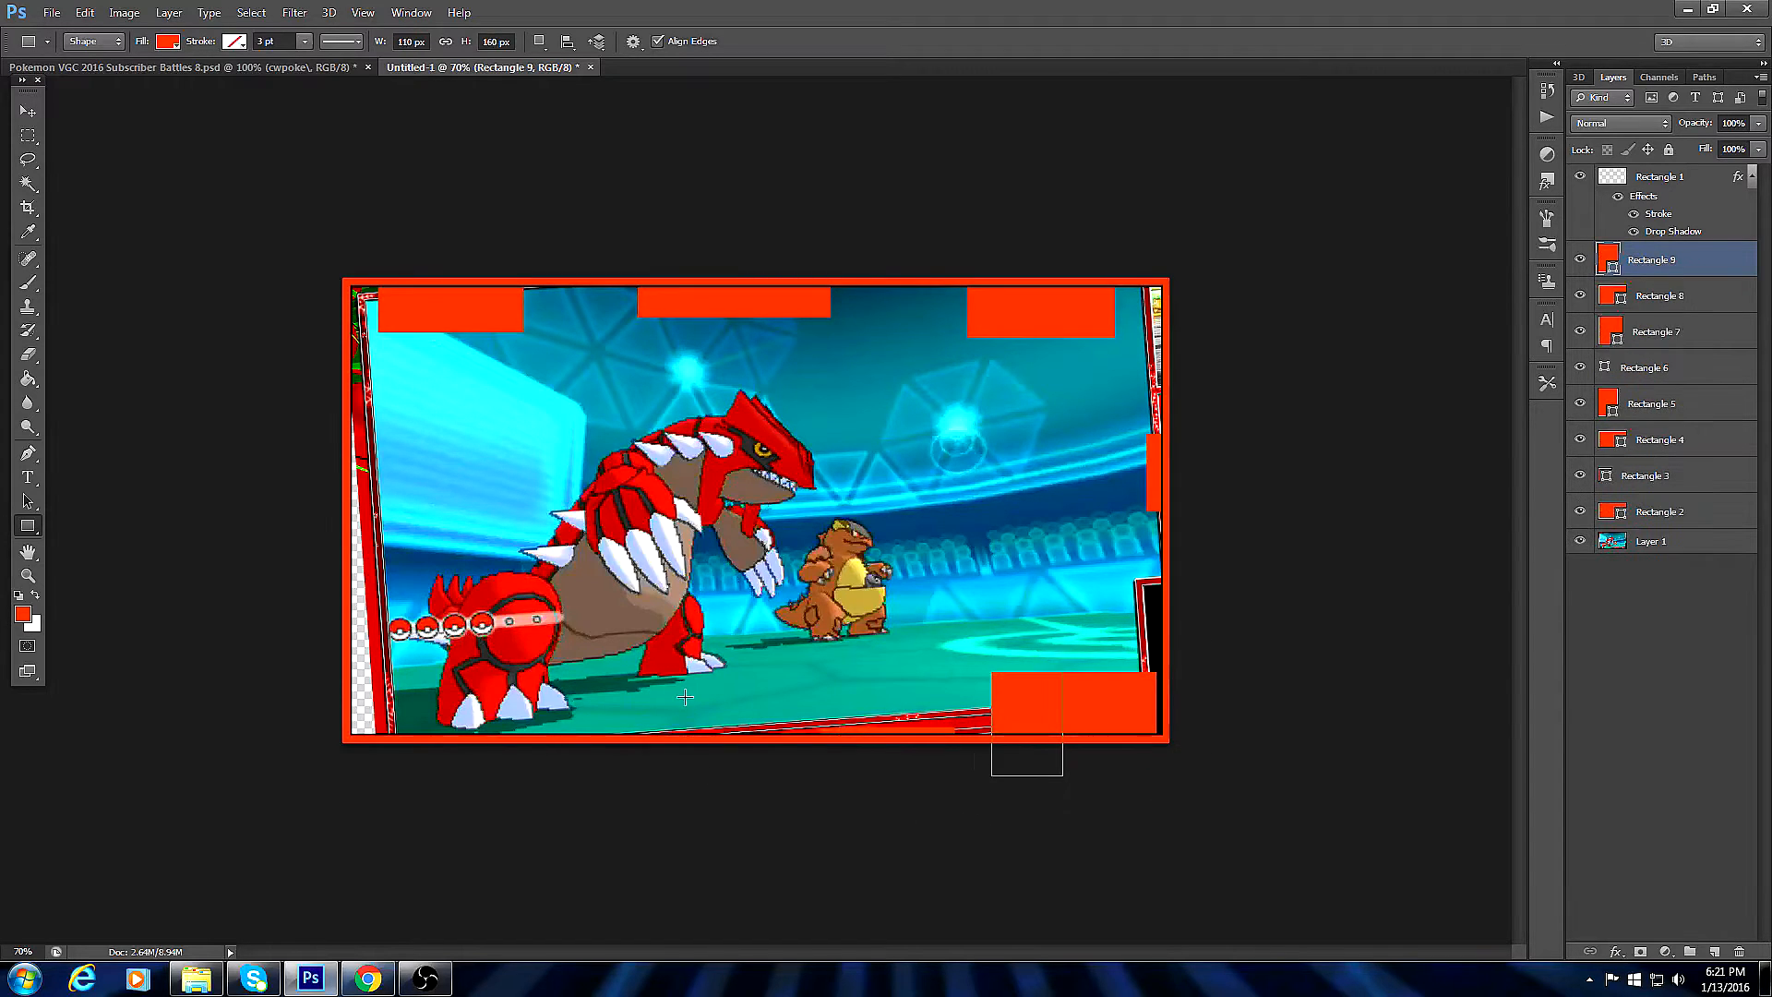
drag(687, 698, 813, 811)
drag(882, 698, 972, 769)
drag(989, 699, 1047, 778)
mouse_move(1159, 436)
mouse_down()
mouse_move(1193, 634)
mouse_move(1290, 633)
mouse_move(1289, 565)
mouse_up()
drag(1134, 575, 1272, 710)
mouse_move(1145, 299)
mouse_down()
mouse_move(1314, 458)
mouse_move(1207, 332)
mouse_up()
drag(339, 690, 493, 805)
drag(322, 258, 459, 407)
drag(570, 257, 657, 342)
drag(881, 247, 961, 334)
drag(832, 271, 931, 339)
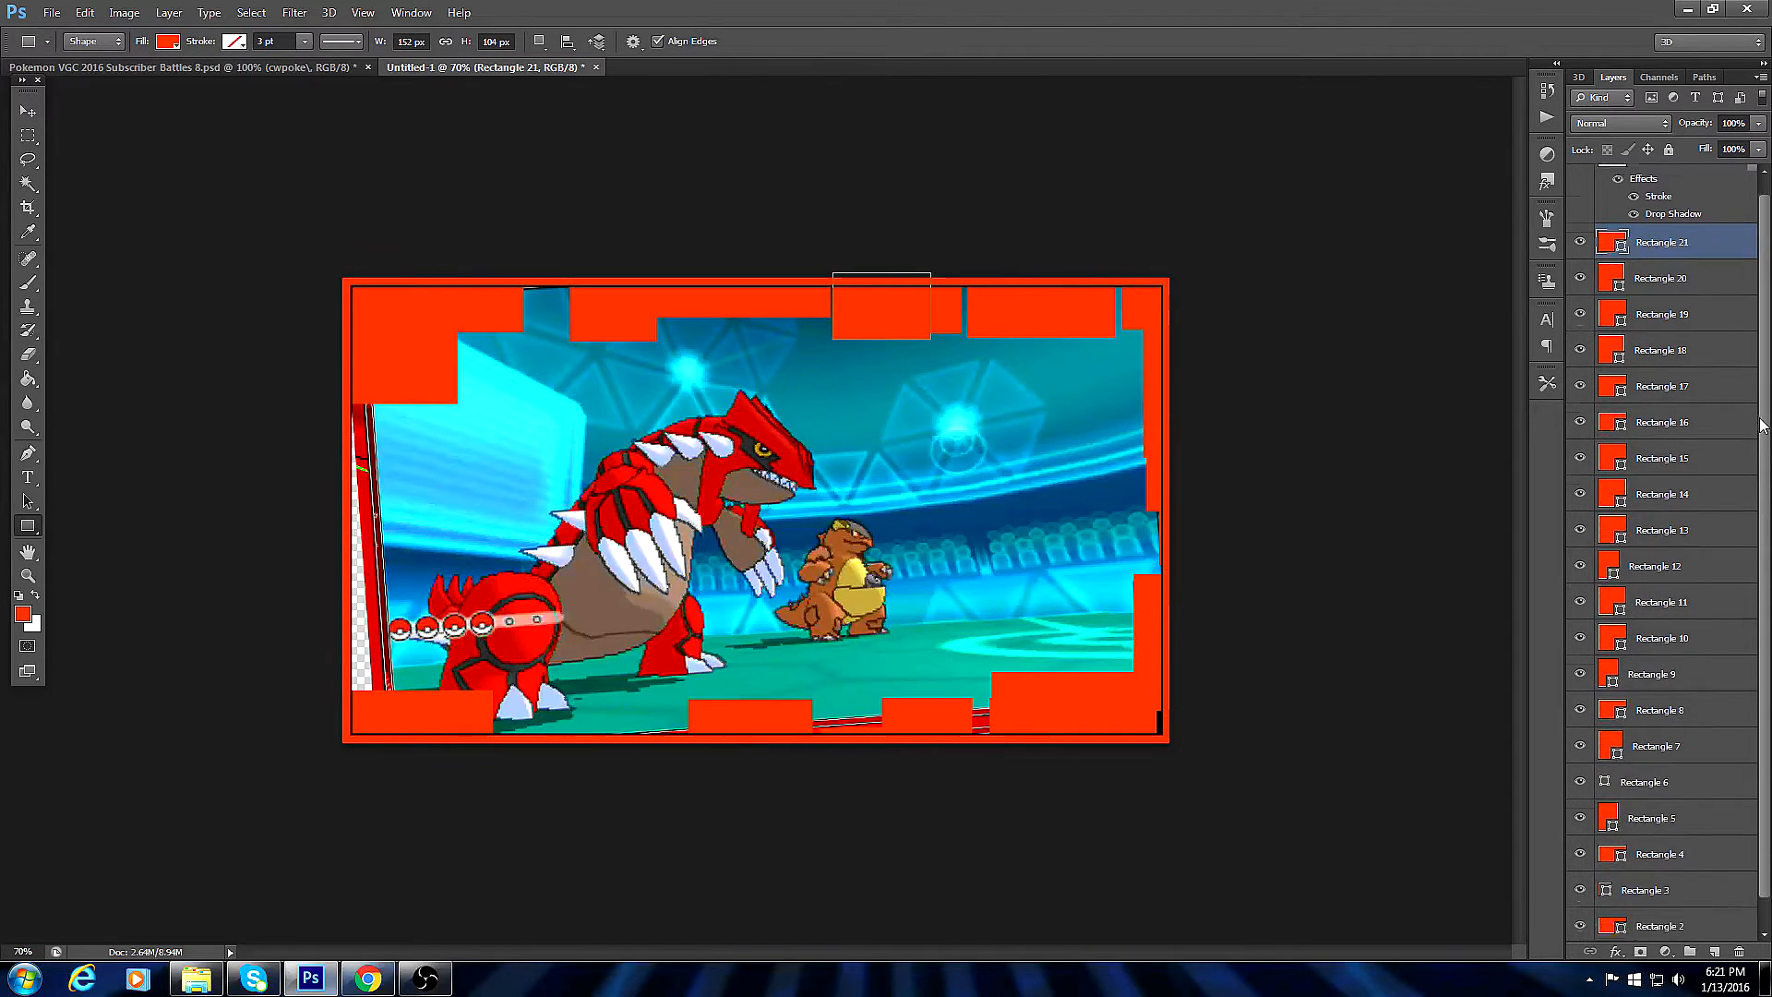
Select all the layers from Rectangle 21 down to Rectangle 2 and rasterize them.
scroll(1761, 507, down, 2)
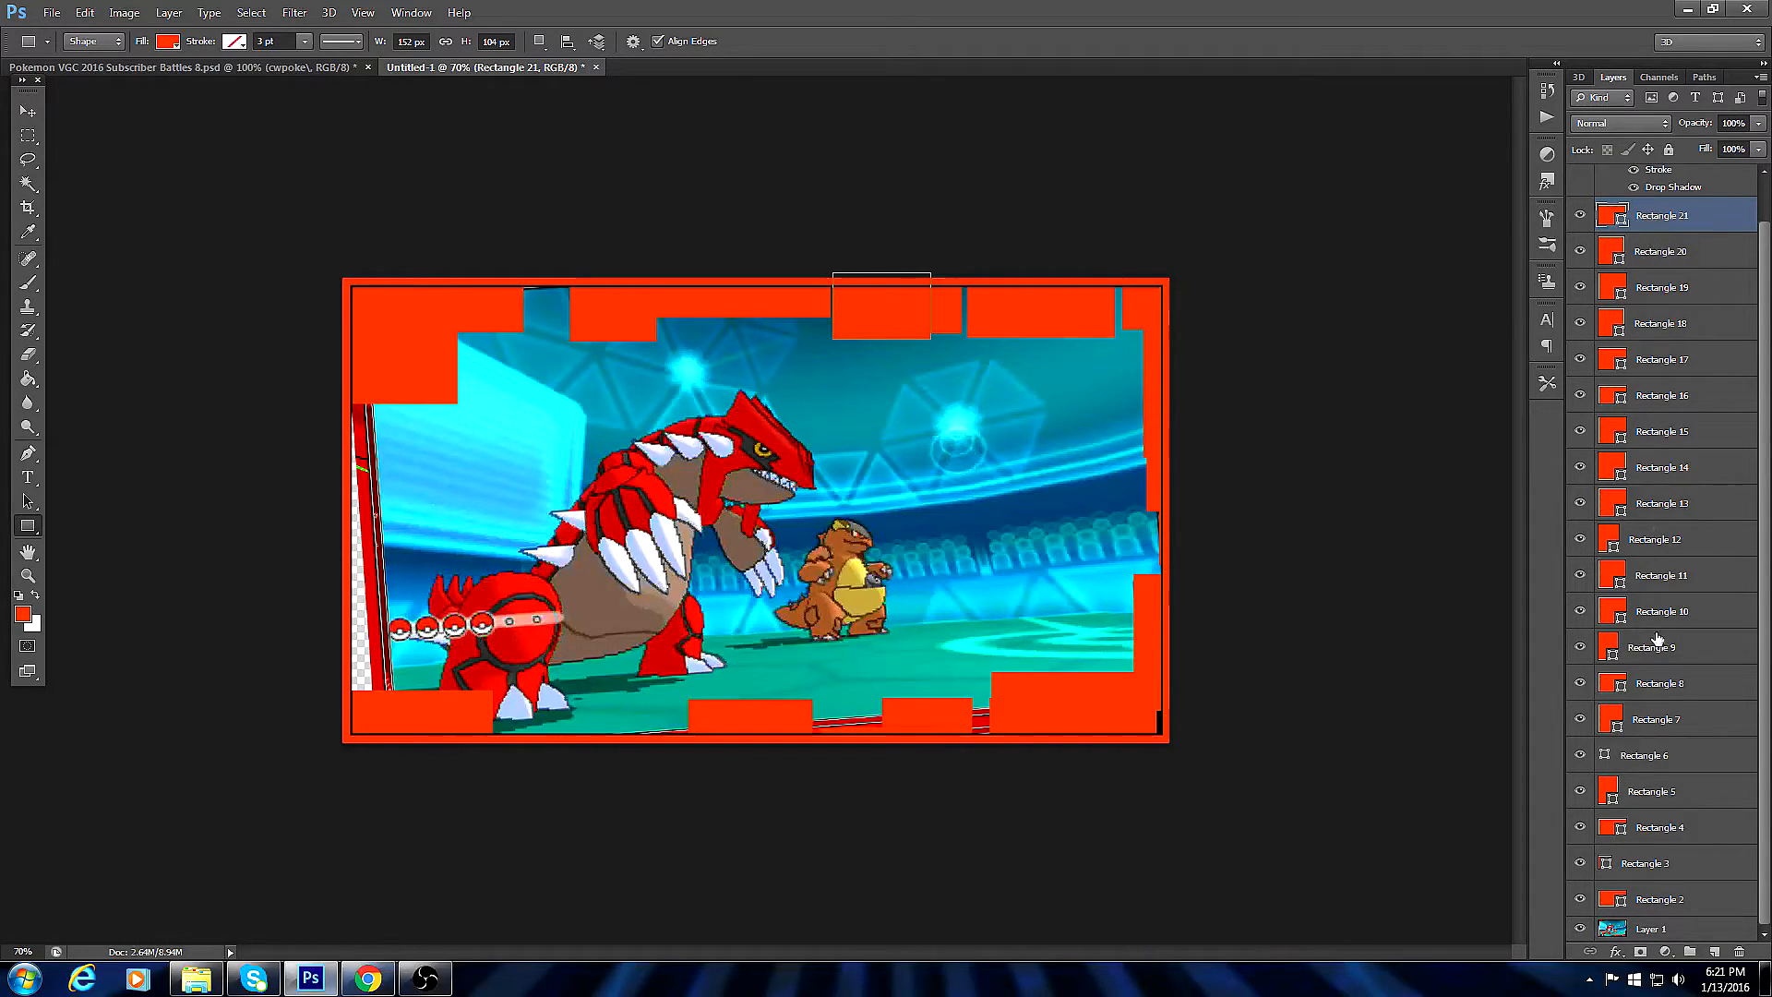
shift+click(1659, 900)
right_click(1668, 499)
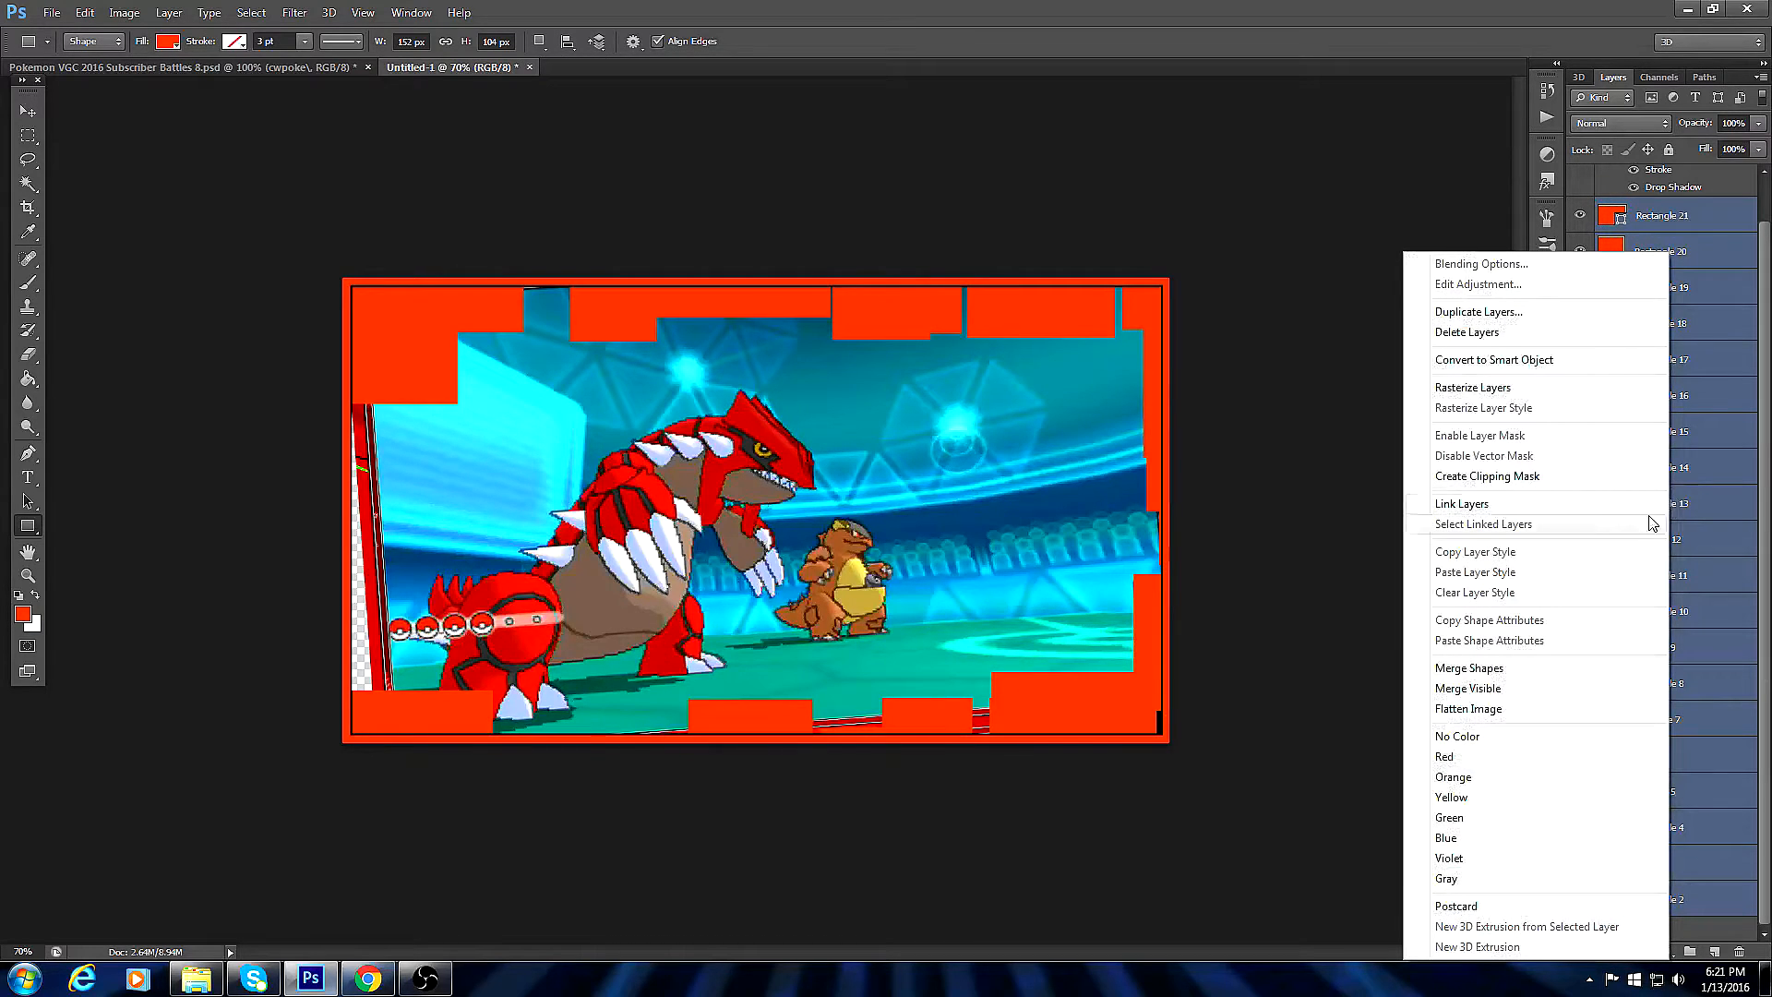
click(1483, 387)
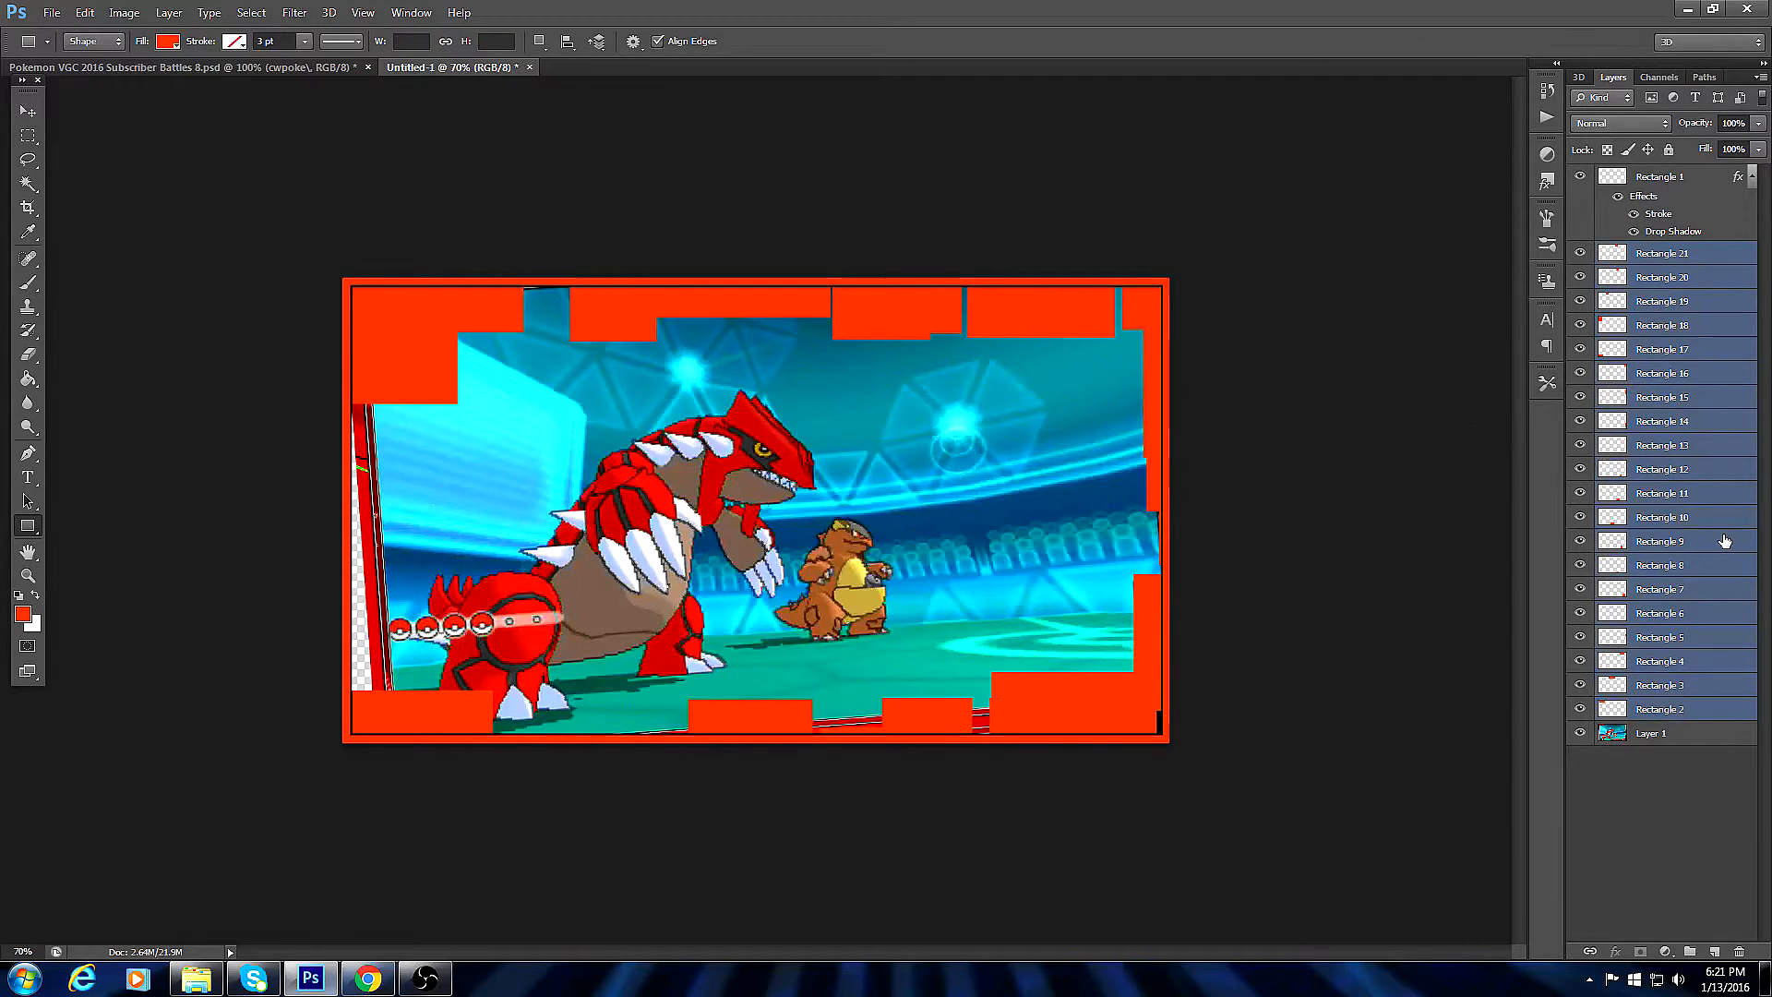
Rotate Rectangle 21 with Free Transform and move it up so only one corner points down from the canvas's top edge.
click(1662, 253)
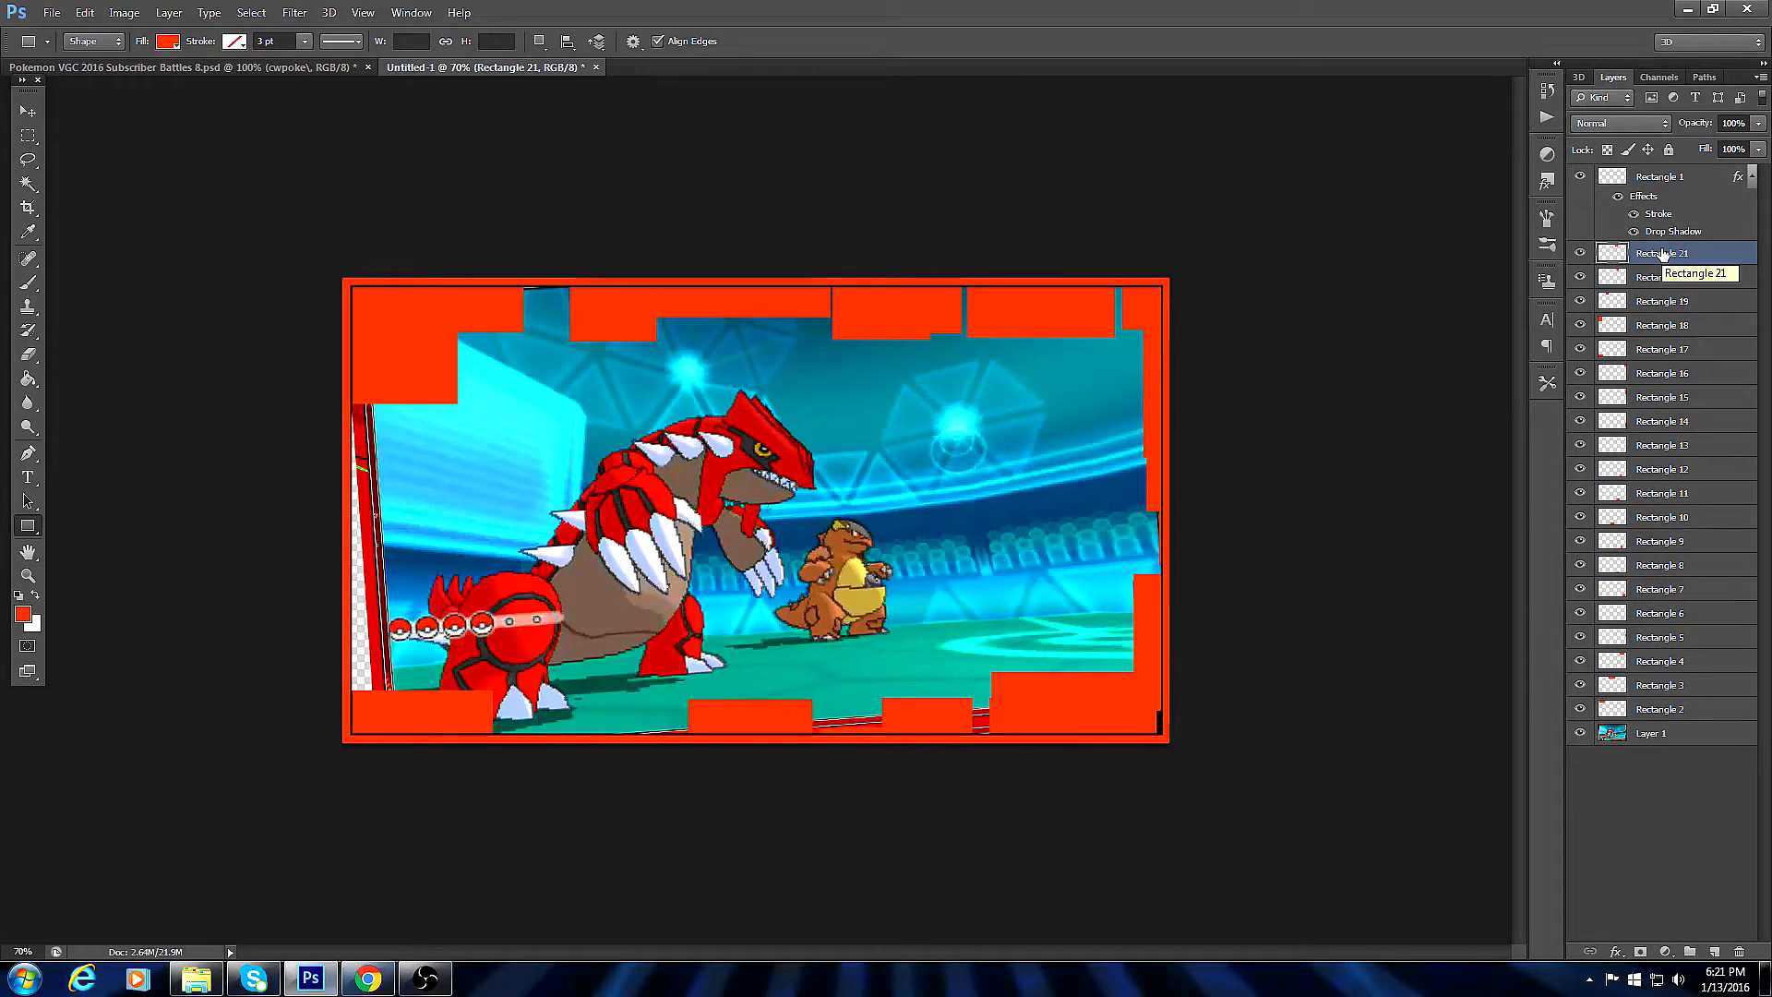
click(84, 13)
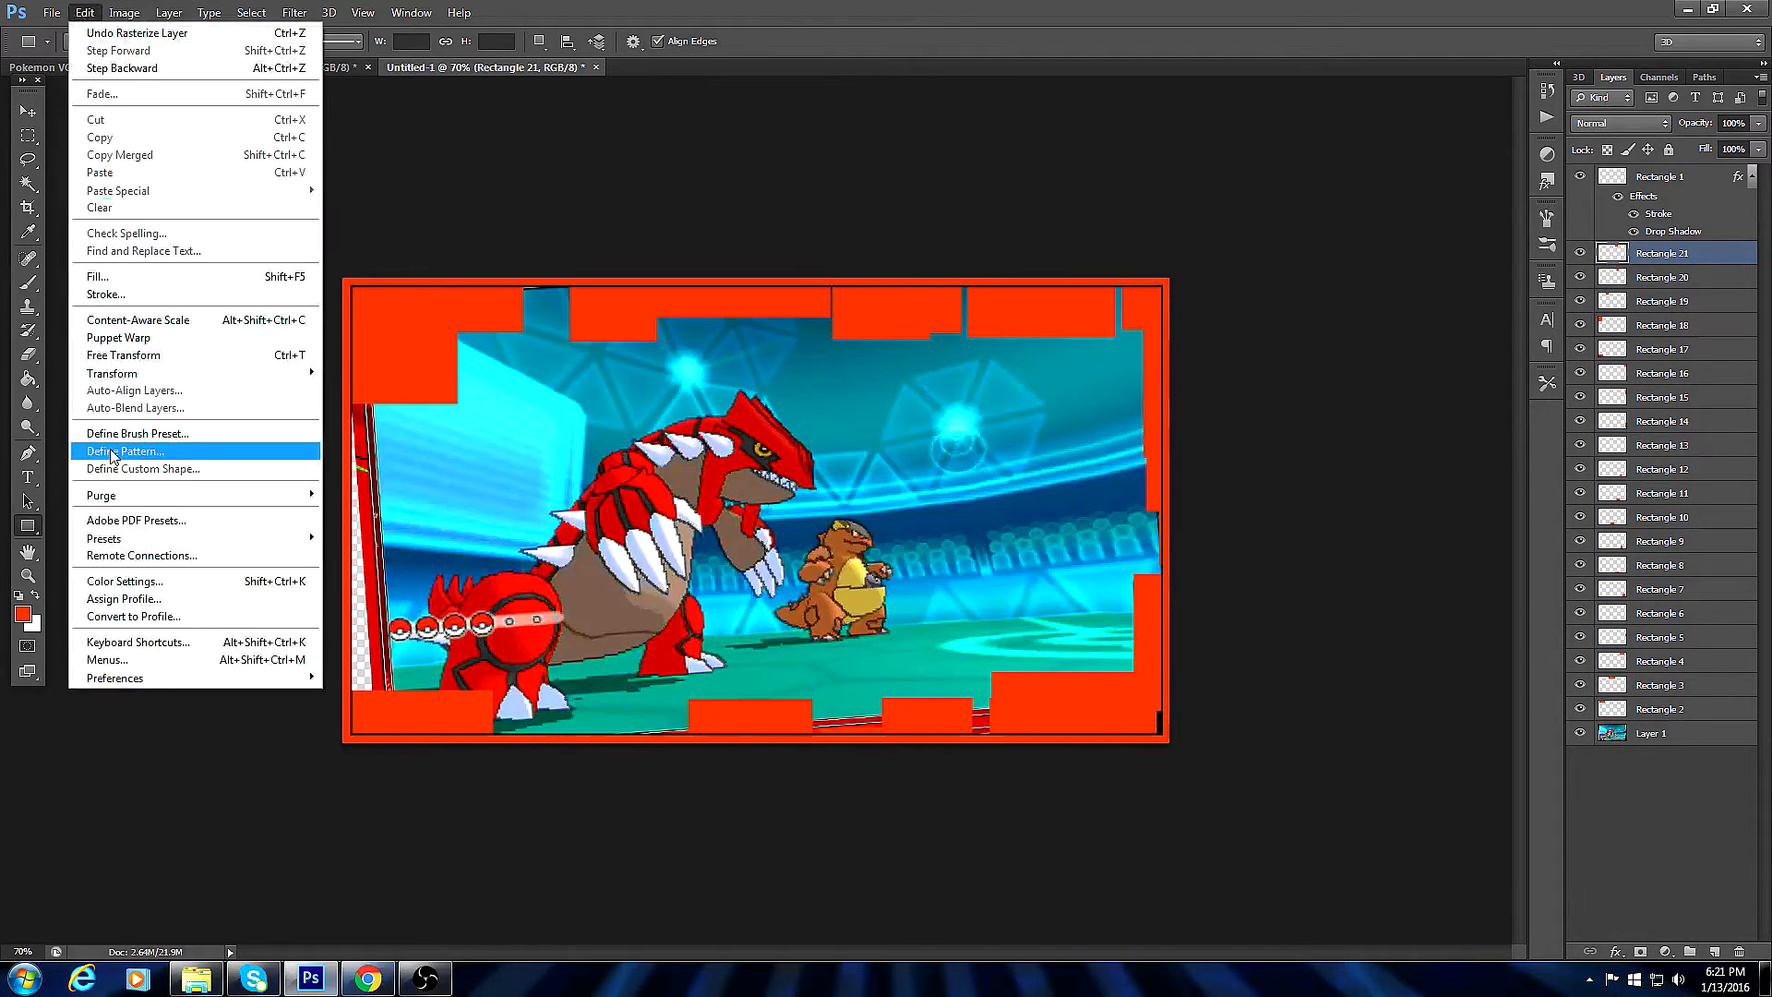
click(110, 360)
drag(811, 294, 812, 321)
drag(900, 280, 887, 249)
click(28, 111)
click(1008, 369)
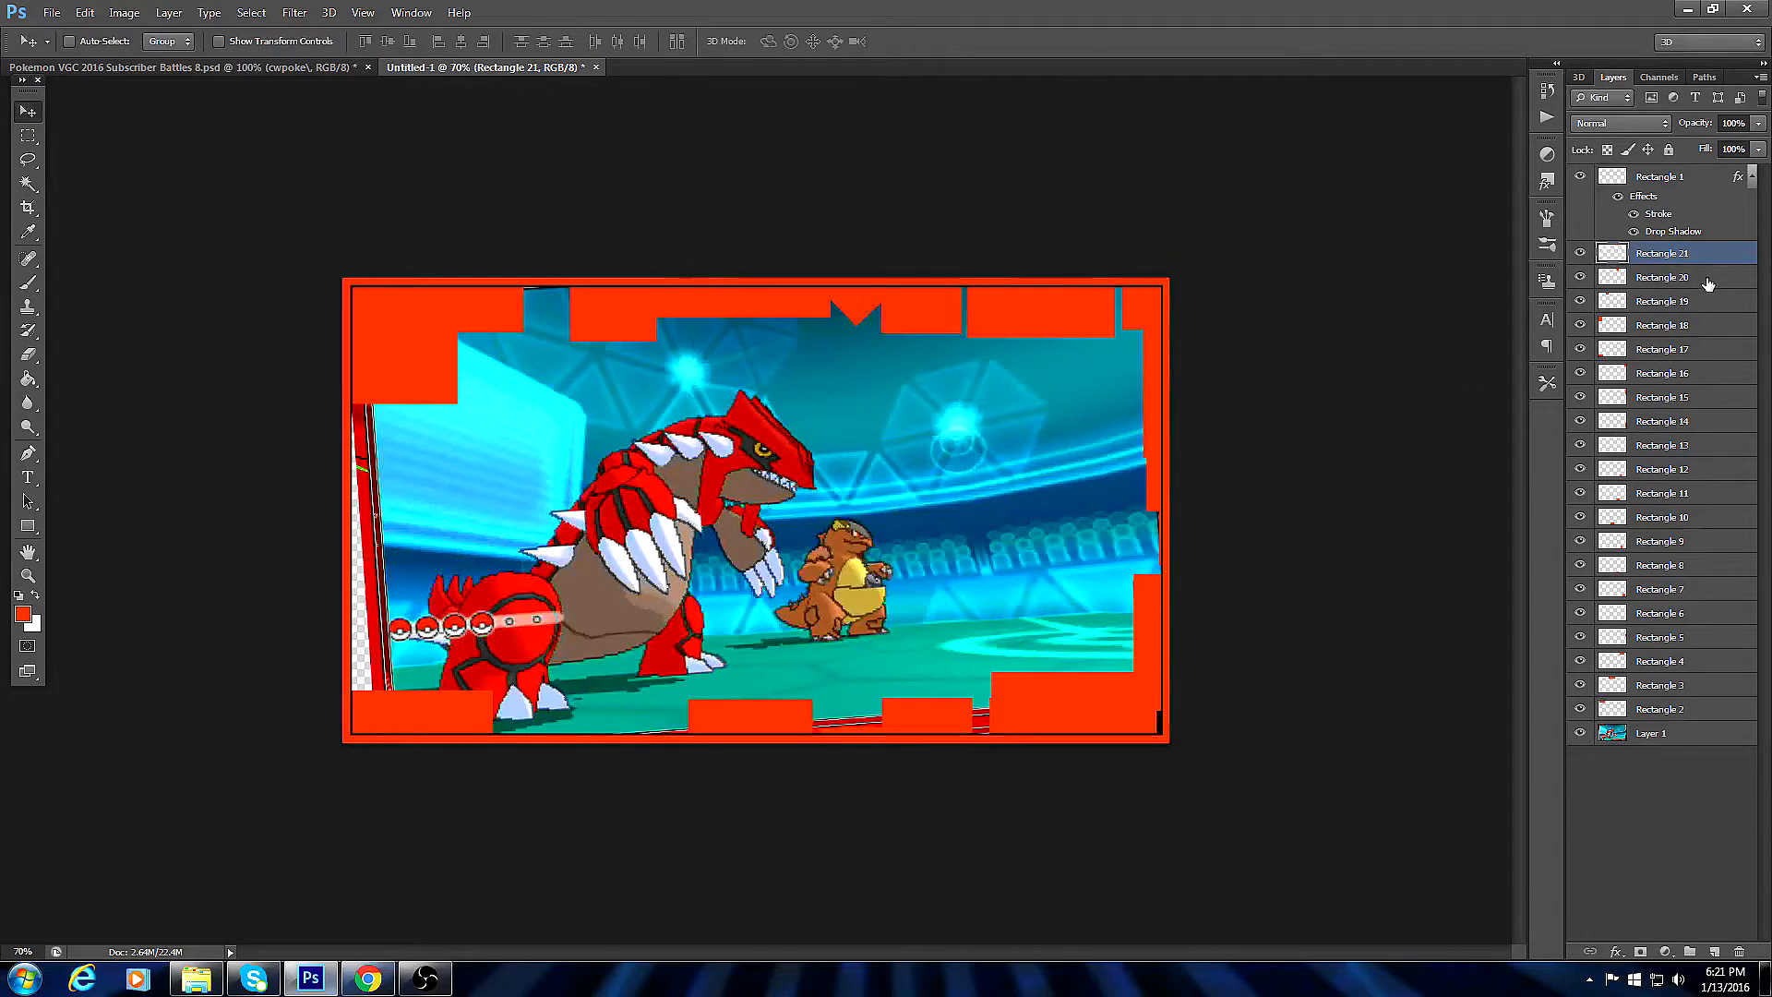
Tilt Rectangle 20 slightly with Free Transform and move it up so only a thin slanted strip shows along the canvas's top edge.
click(84, 12)
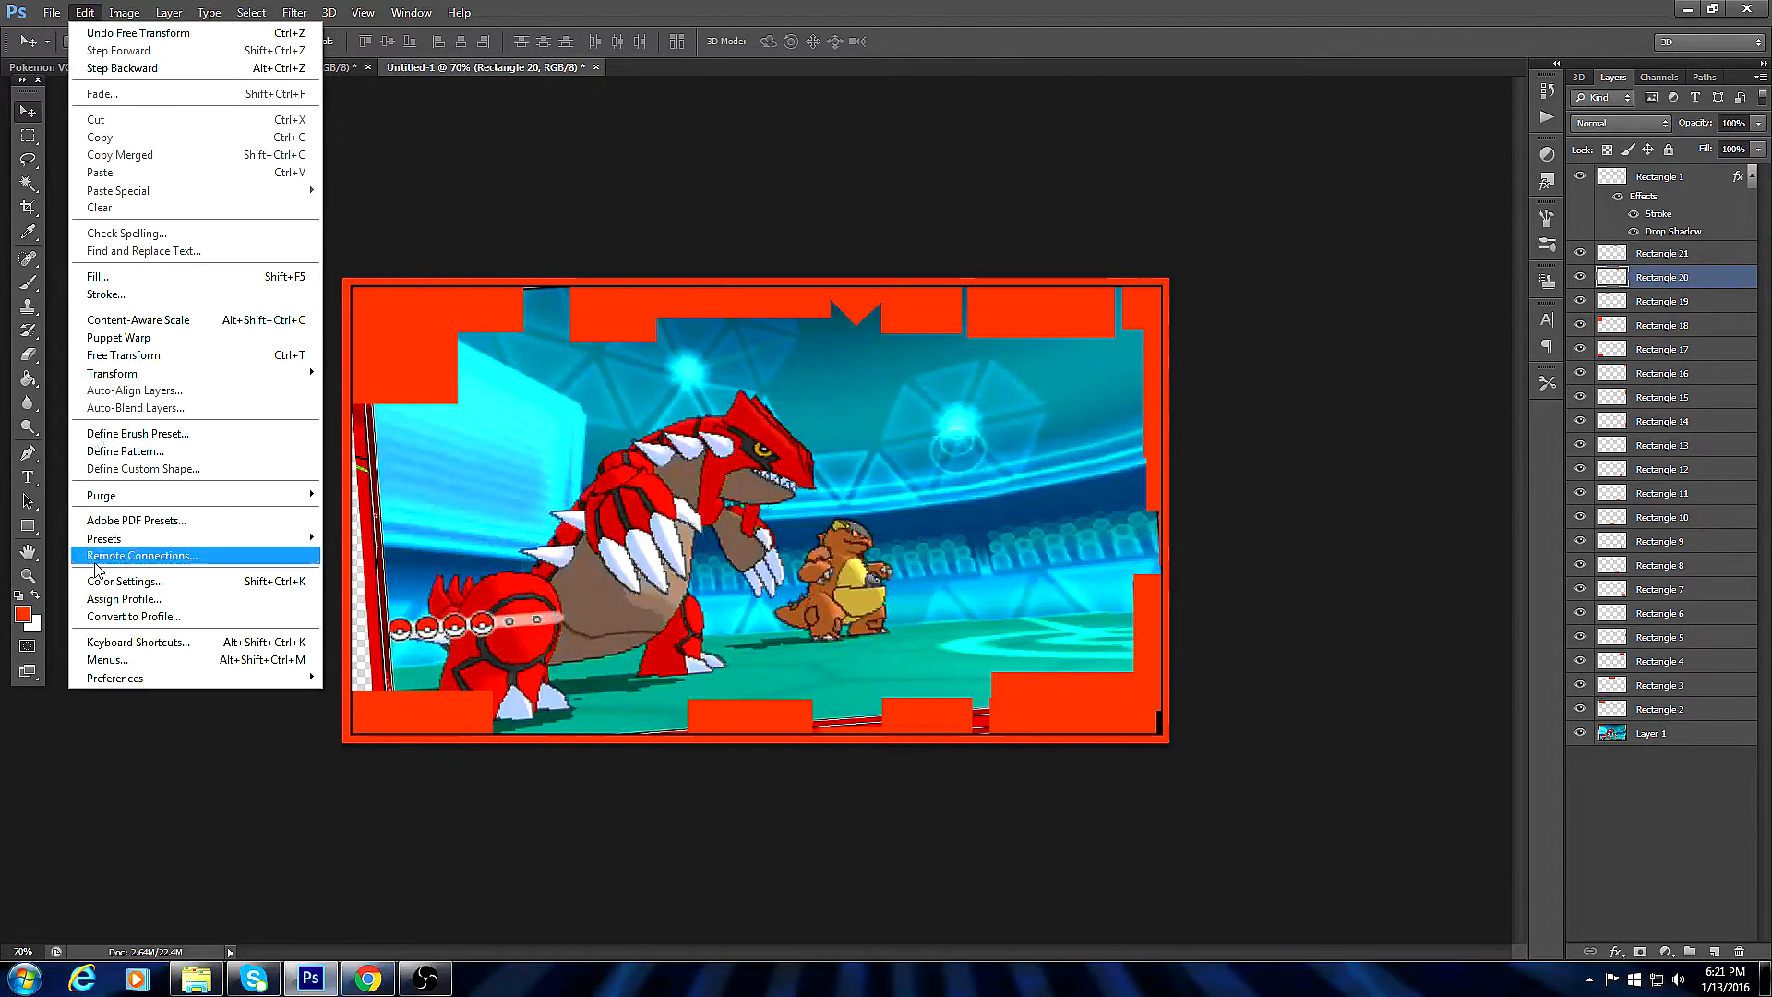
click(122, 354)
mouse_move(959, 233)
mouse_down()
mouse_move(990, 282)
mouse_move(929, 247)
mouse_up()
drag(1016, 308, 932, 234)
key(Return)
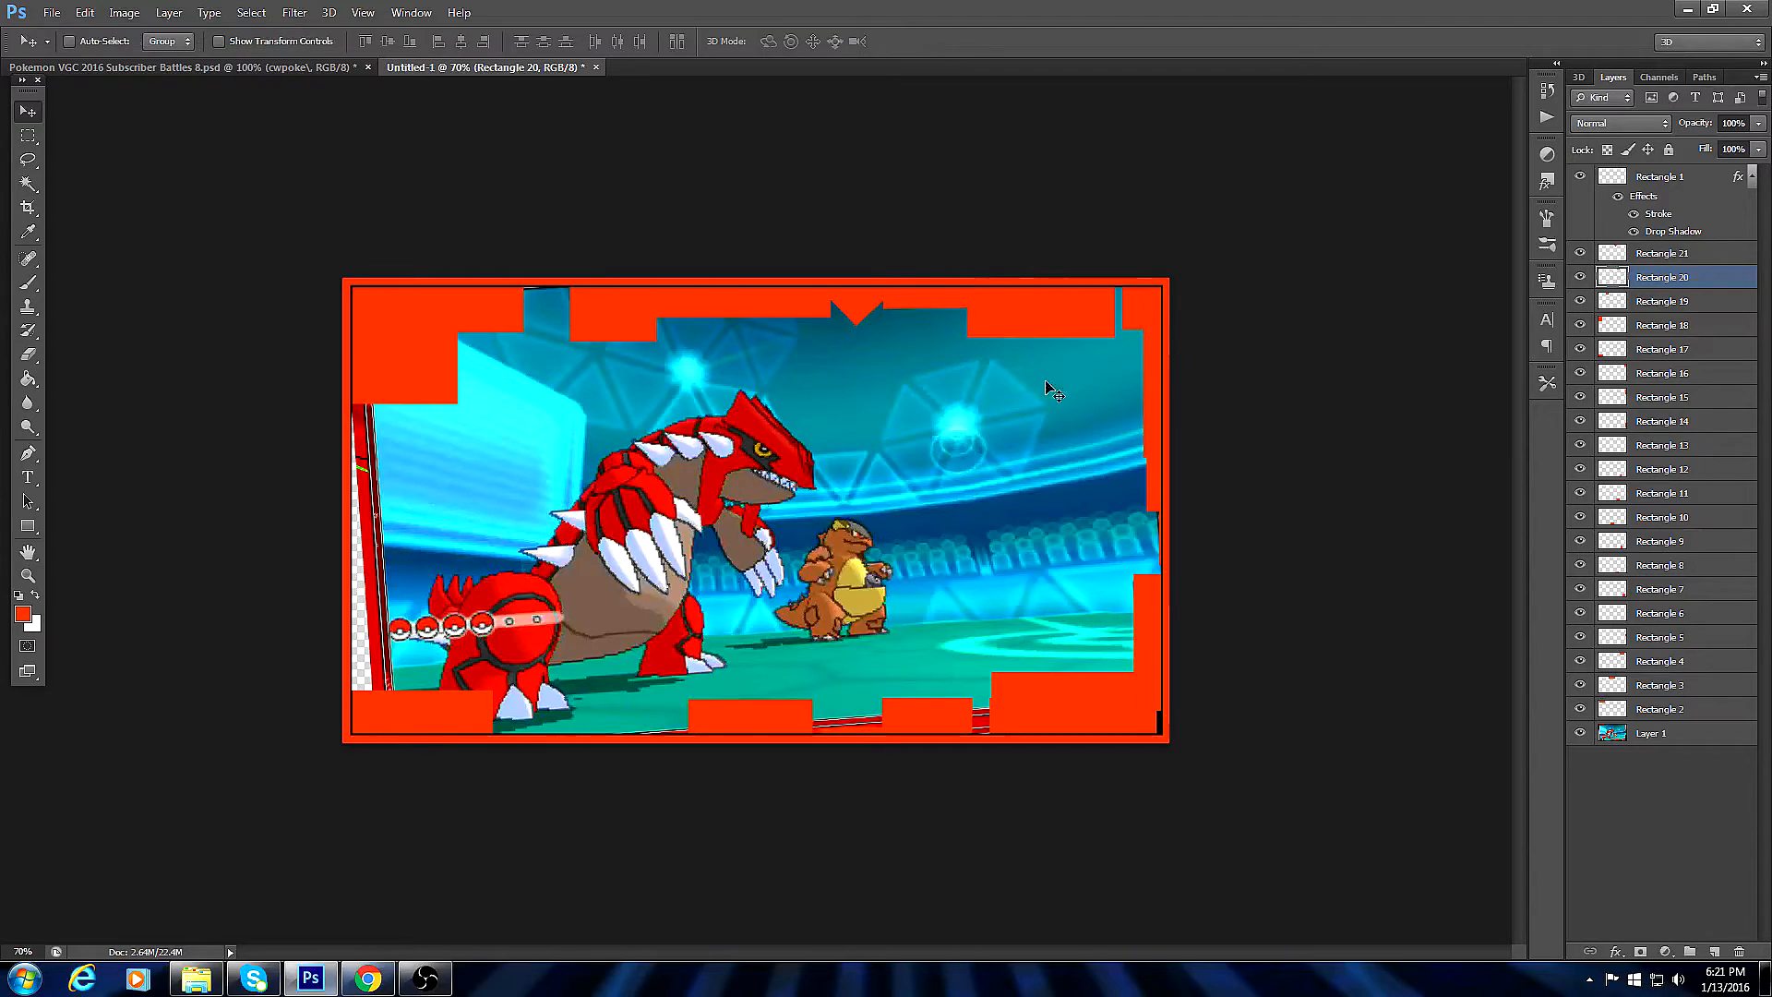
Rotate Rectangle 19 about 31° clockwise with Free Transform and move it up so its corner juts down from the canvas's top edge.
click(1655, 306)
click(84, 12)
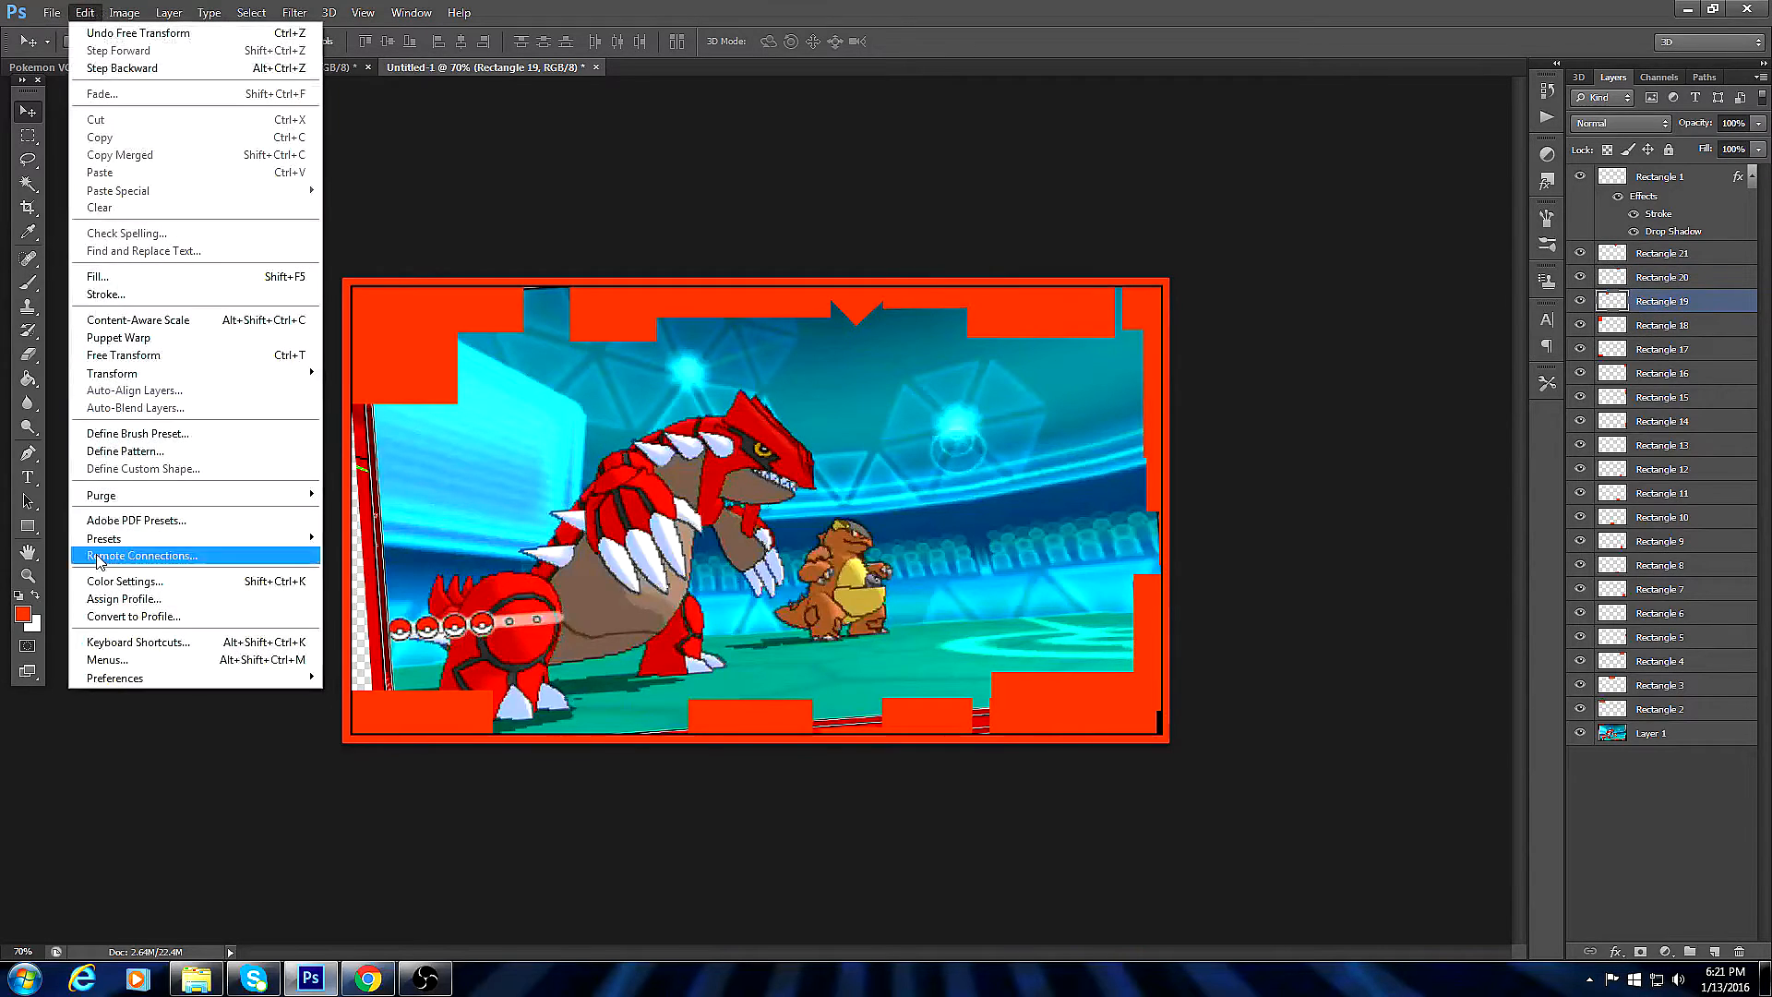
click(131, 356)
drag(658, 228, 635, 261)
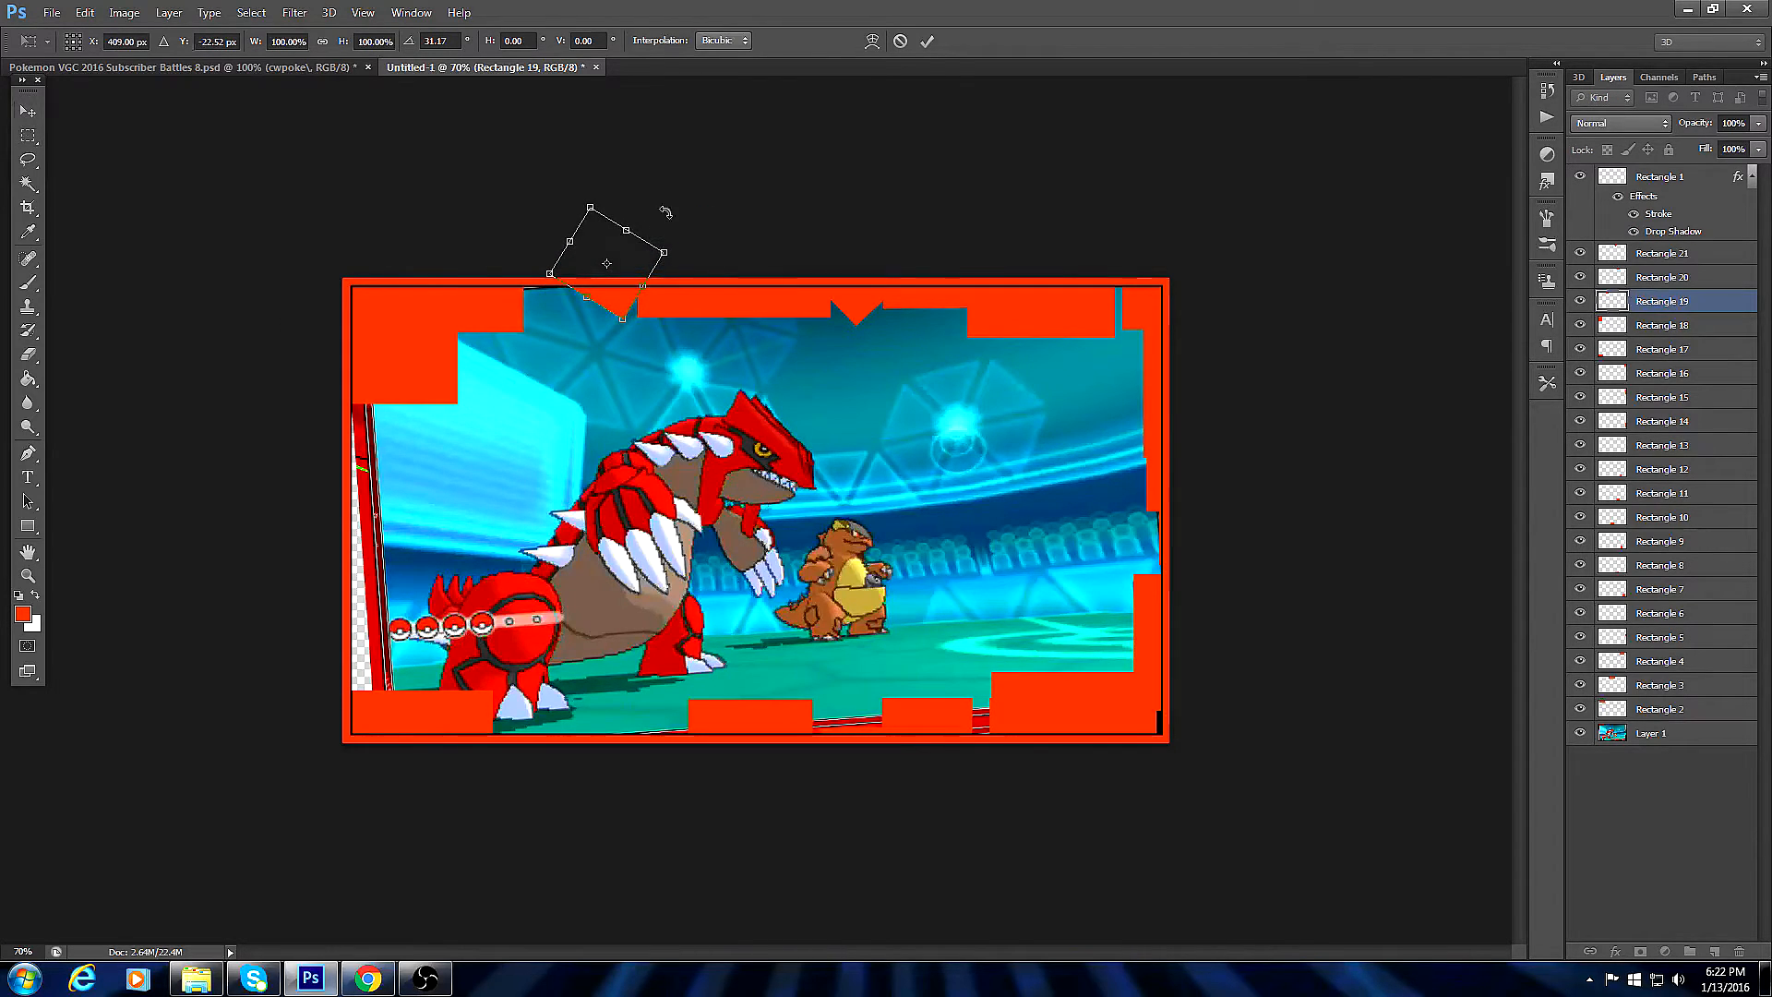
key(Return)
Rotate Rectangle 18 with Free Transform and shift it outward so it covers the canvas's upper-left corner with a slanted edge.
key(alt+bracketleft)
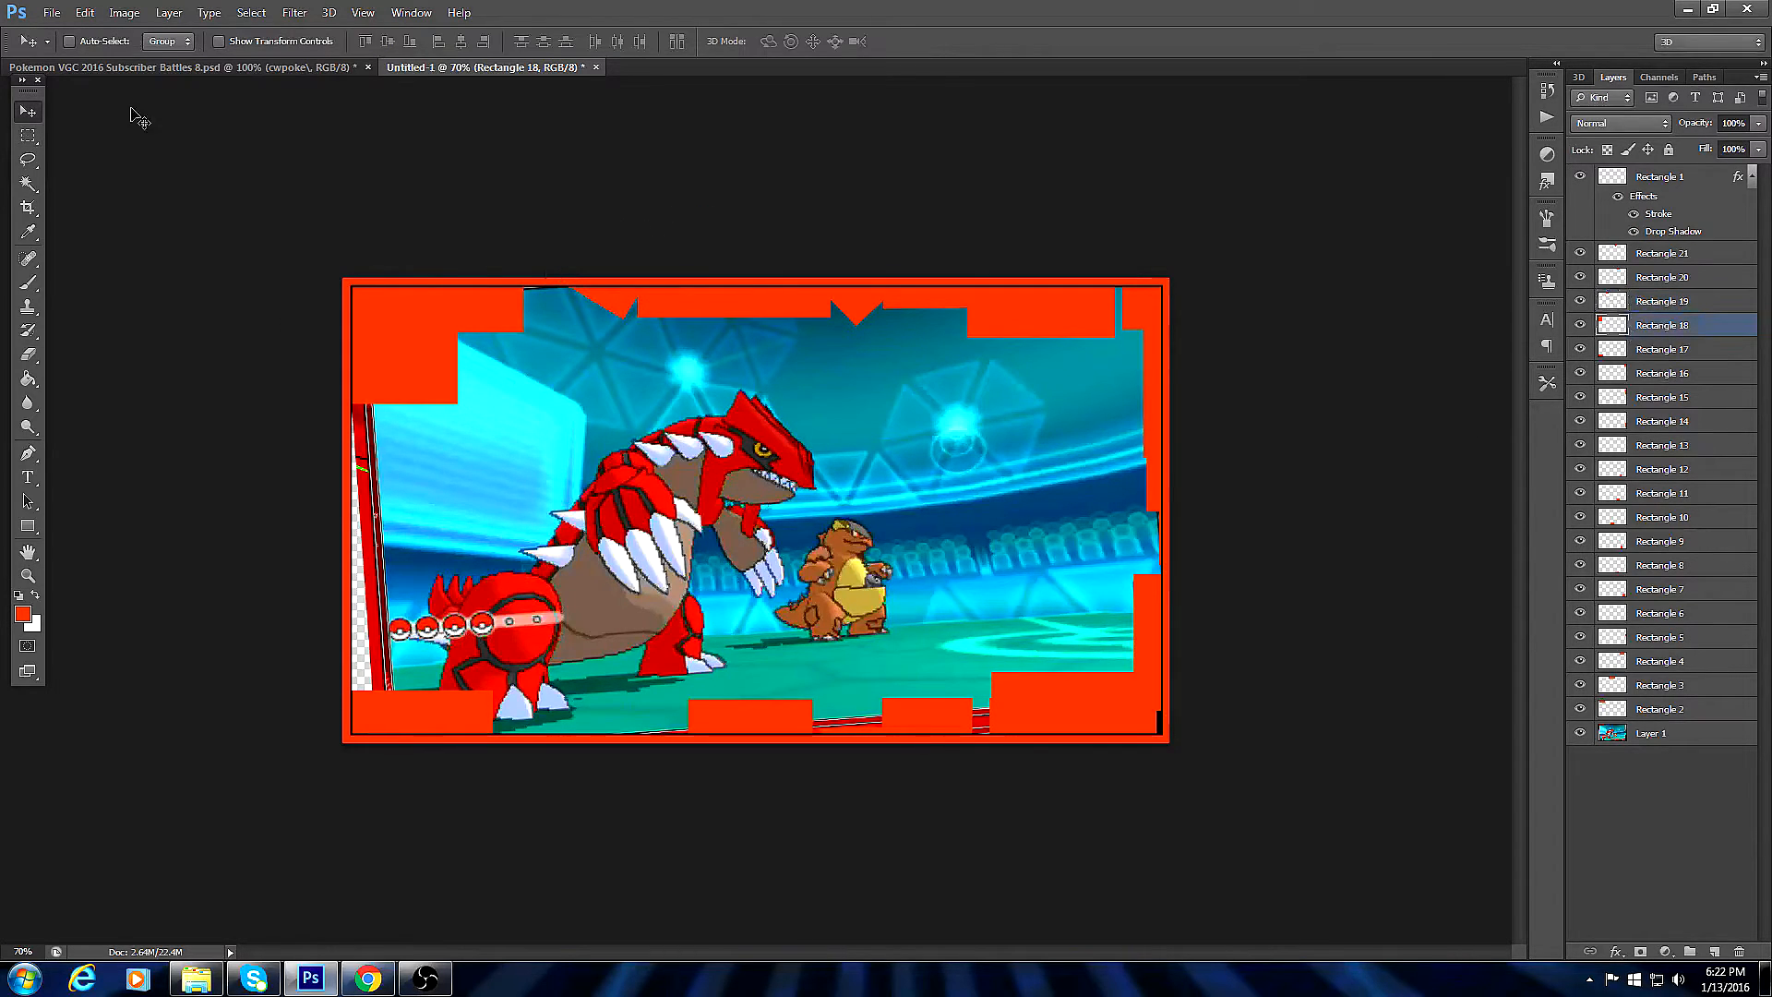
click(84, 12)
click(91, 356)
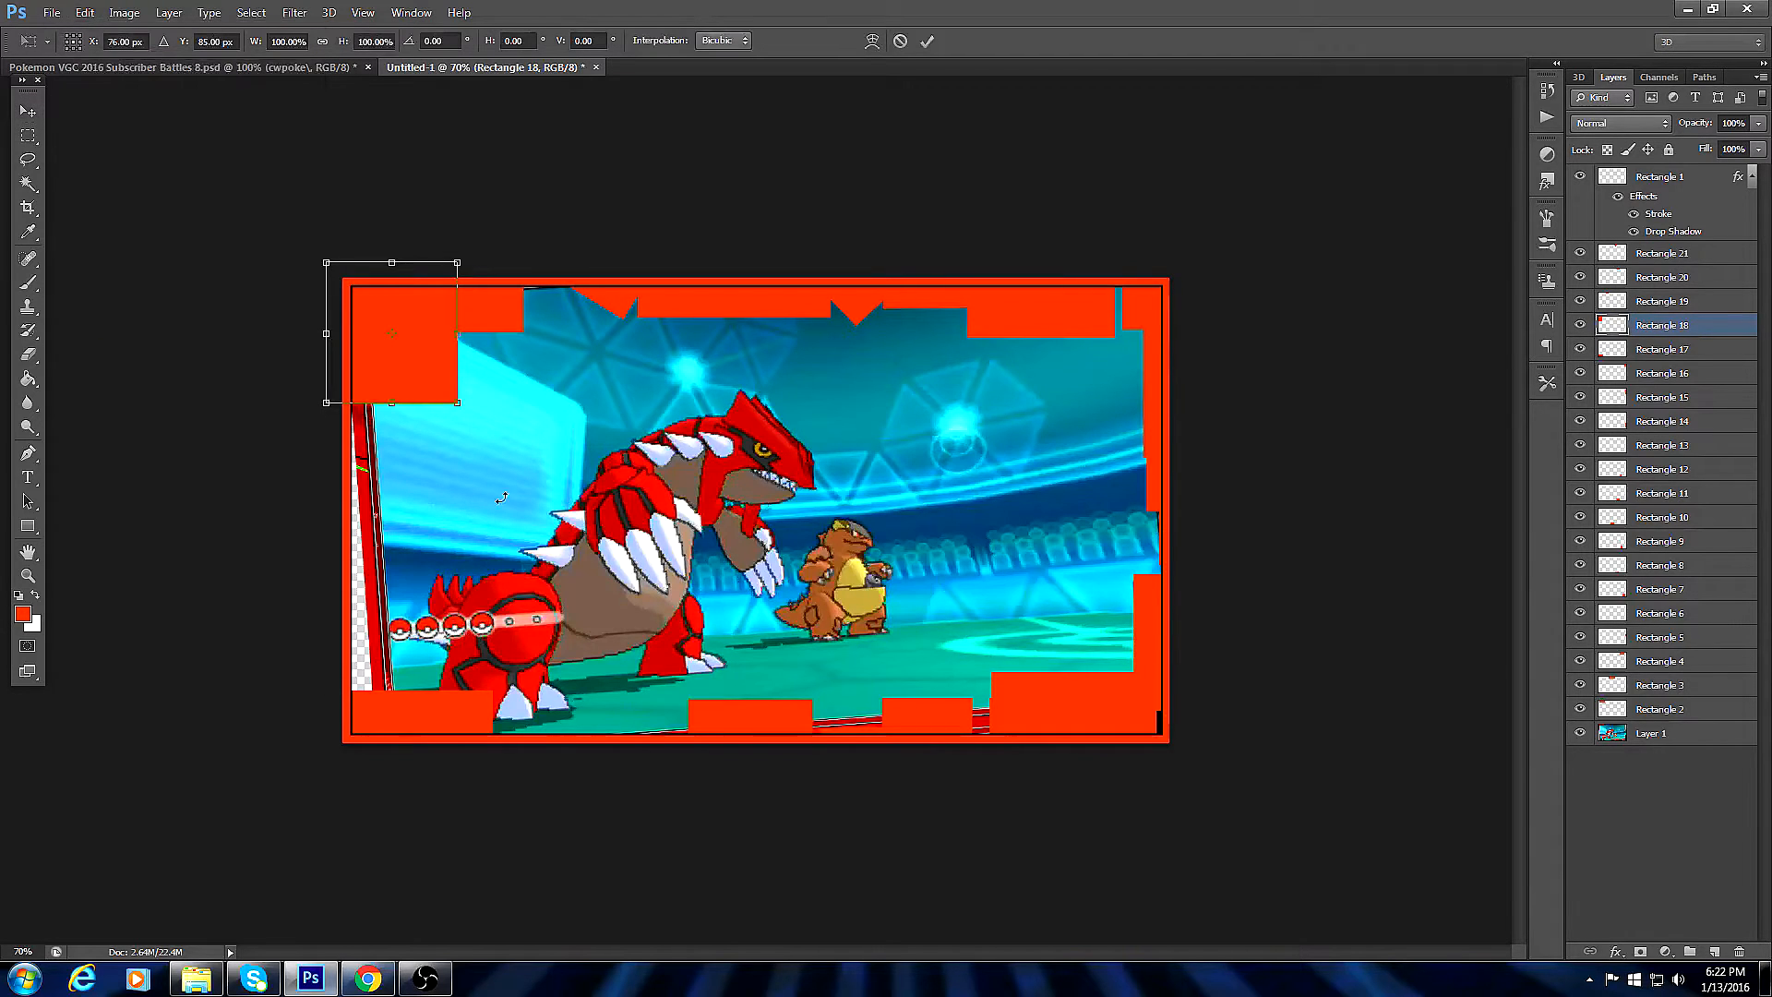
drag(274, 213, 251, 242)
drag(445, 335, 394, 292)
key(Return)
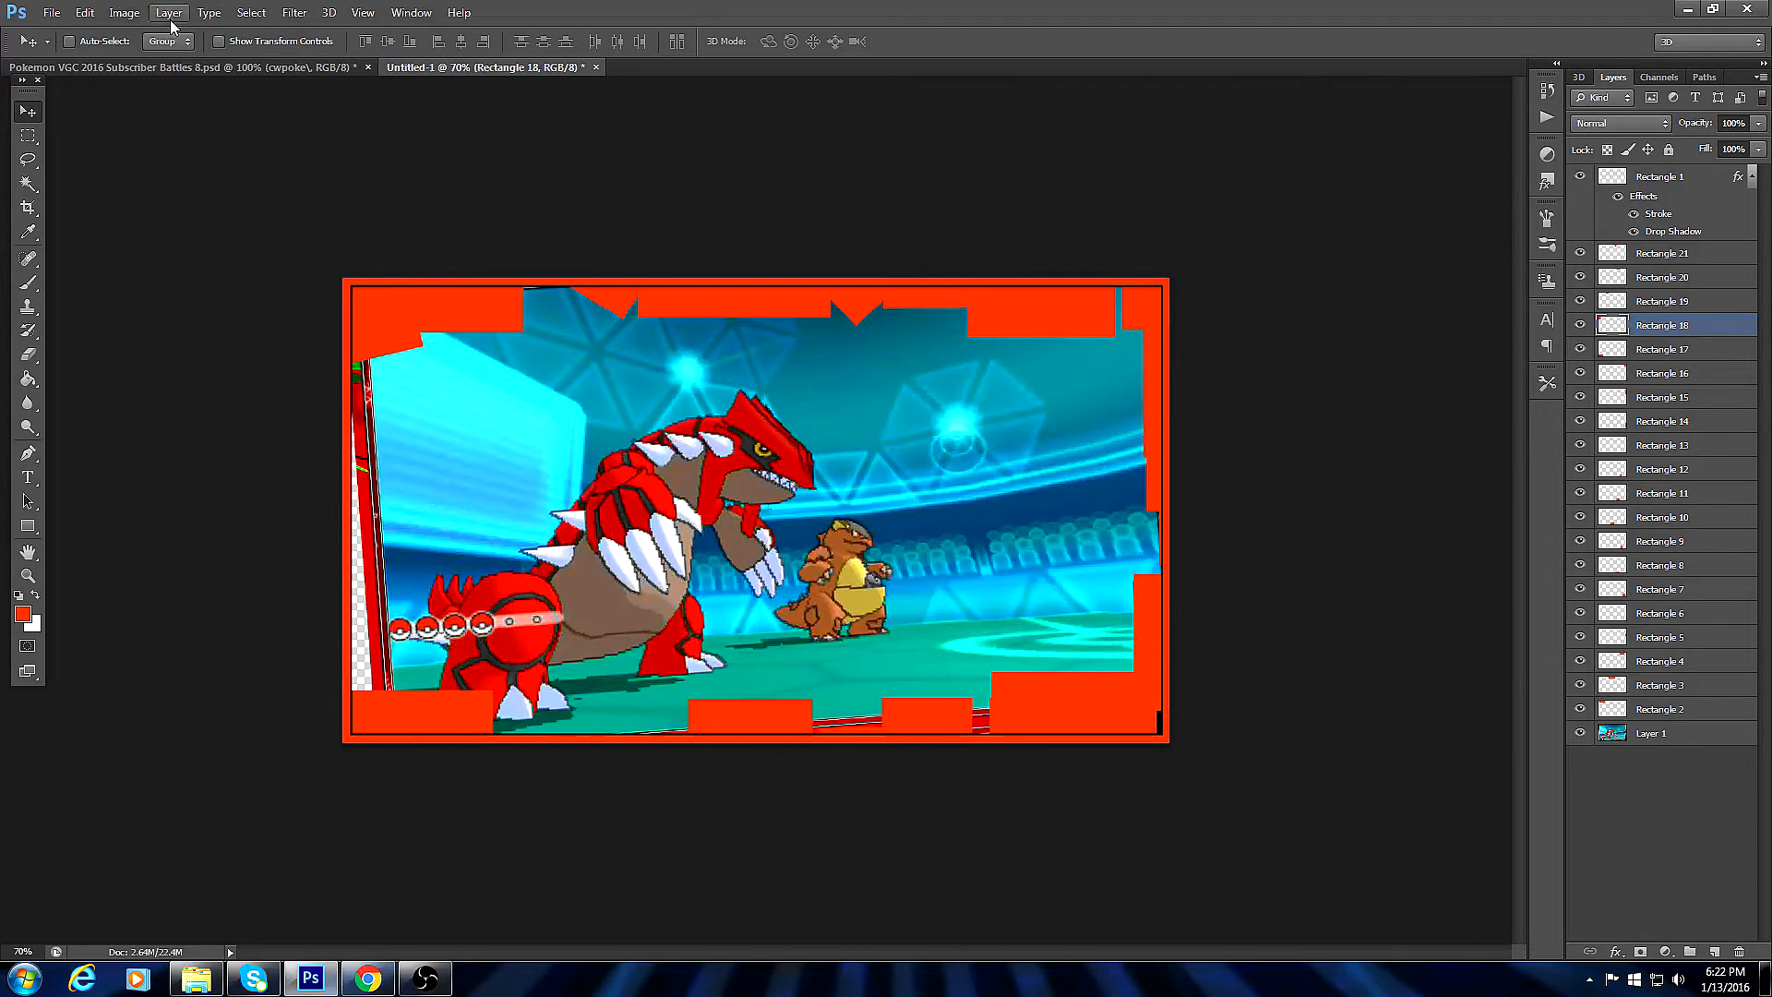
Consult the Subscriber Battles 8 border design, and rotate Rectangle 11 about 29° counterclockwise, setting it against the large block at the lower-right corner.
click(190, 74)
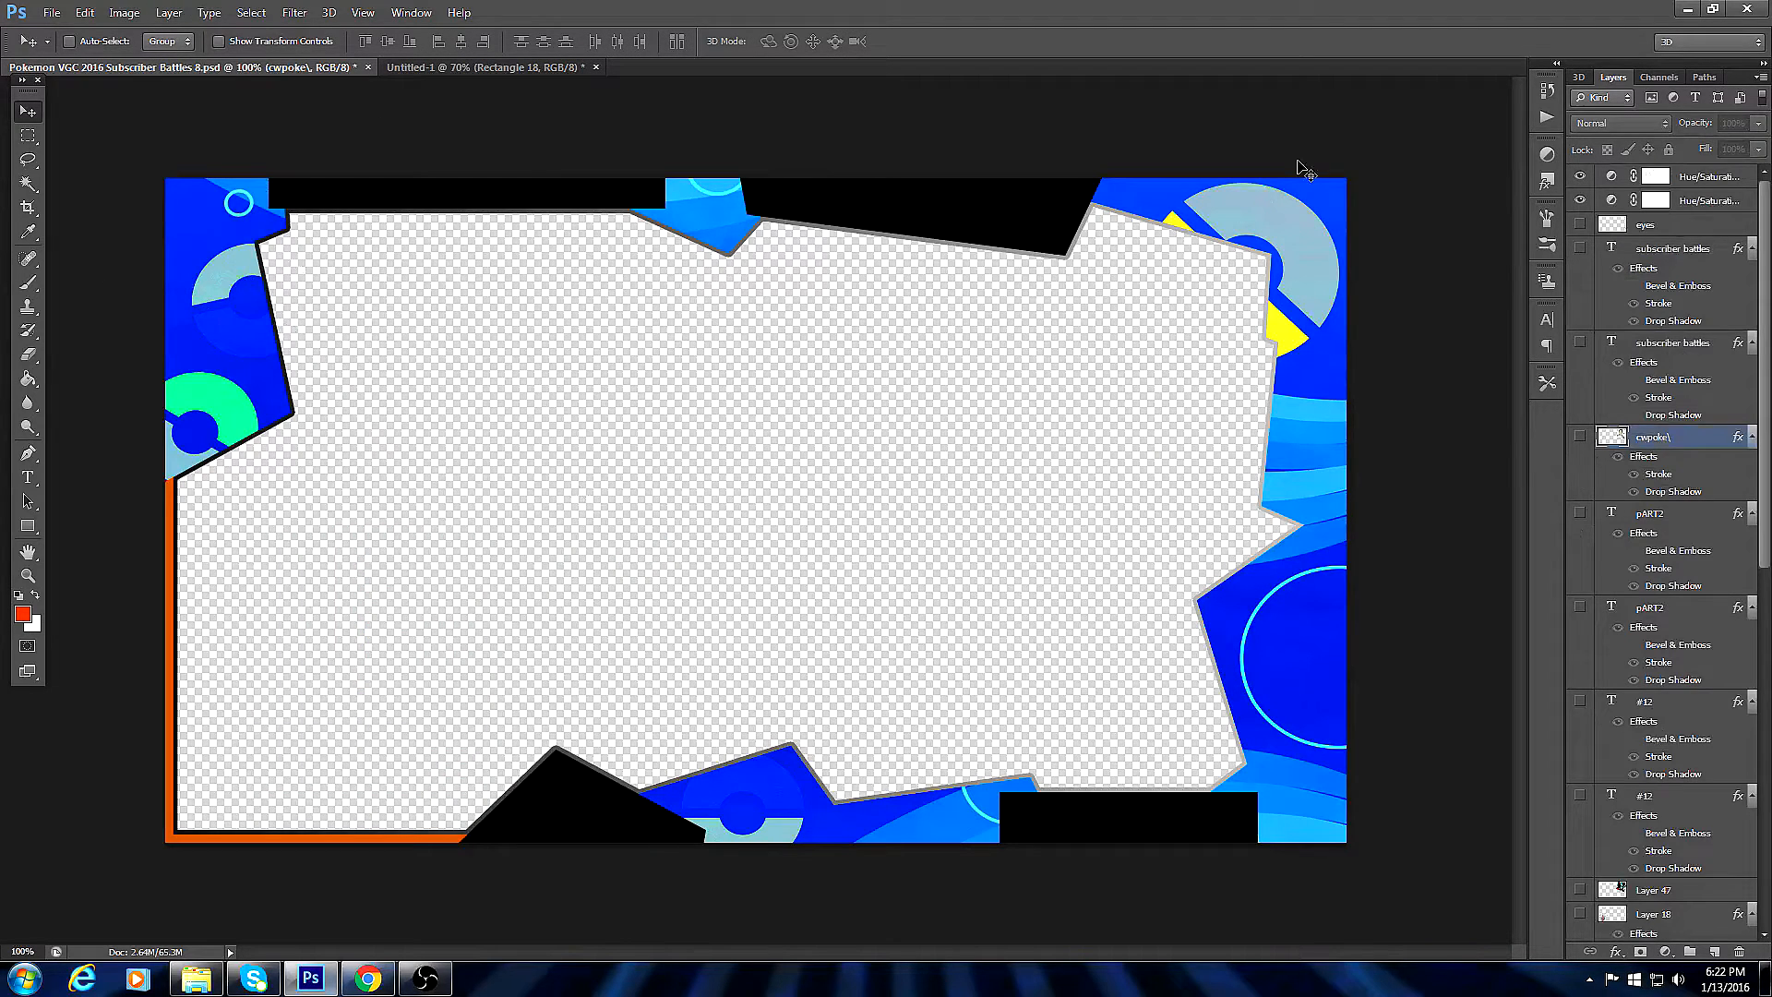
click(465, 66)
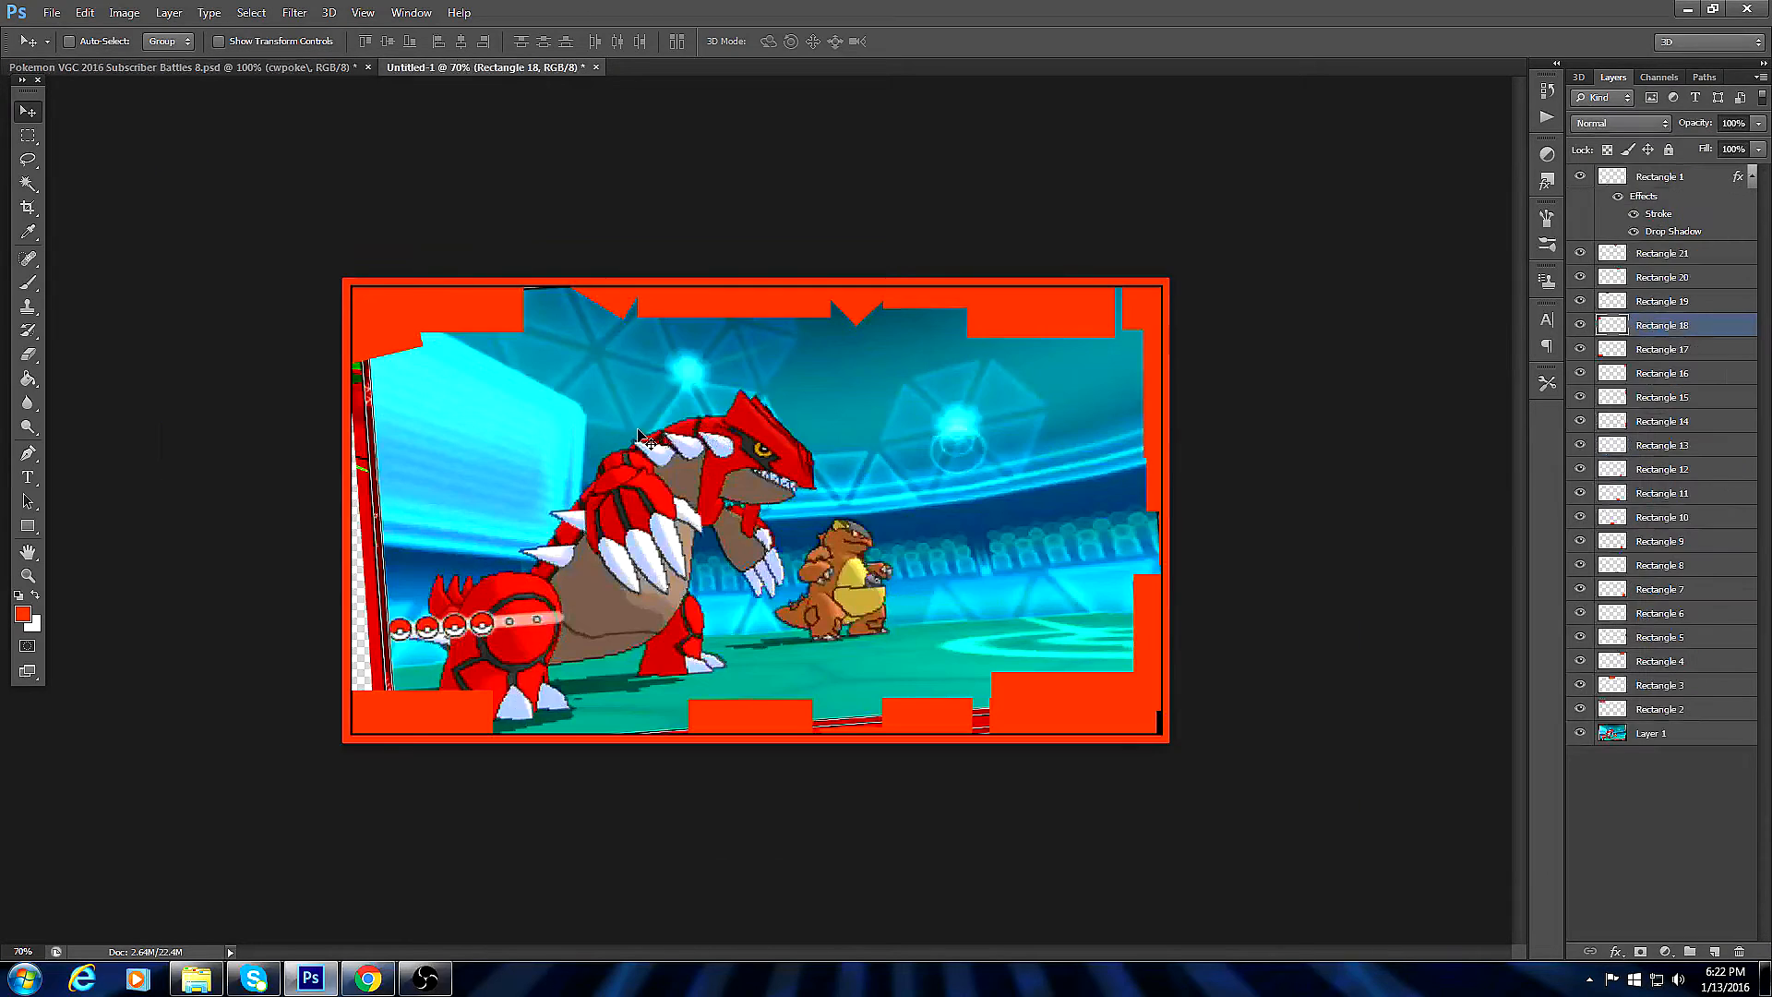
click(1661, 493)
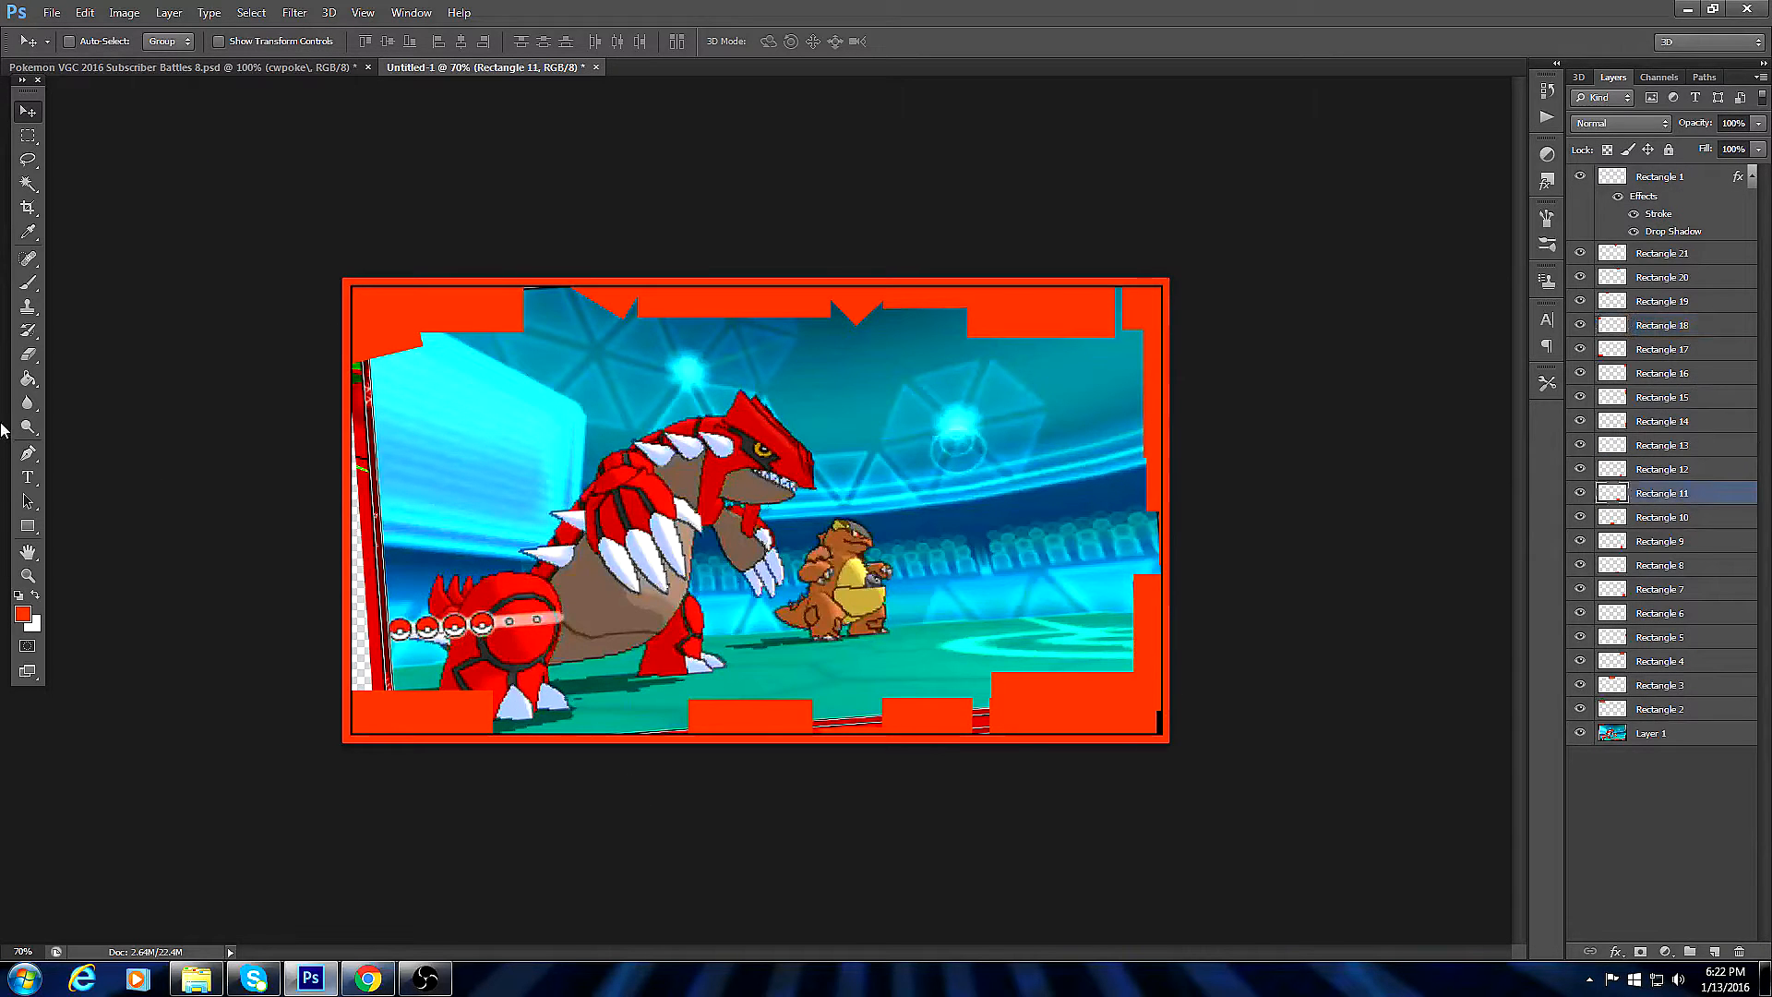
click(123, 13)
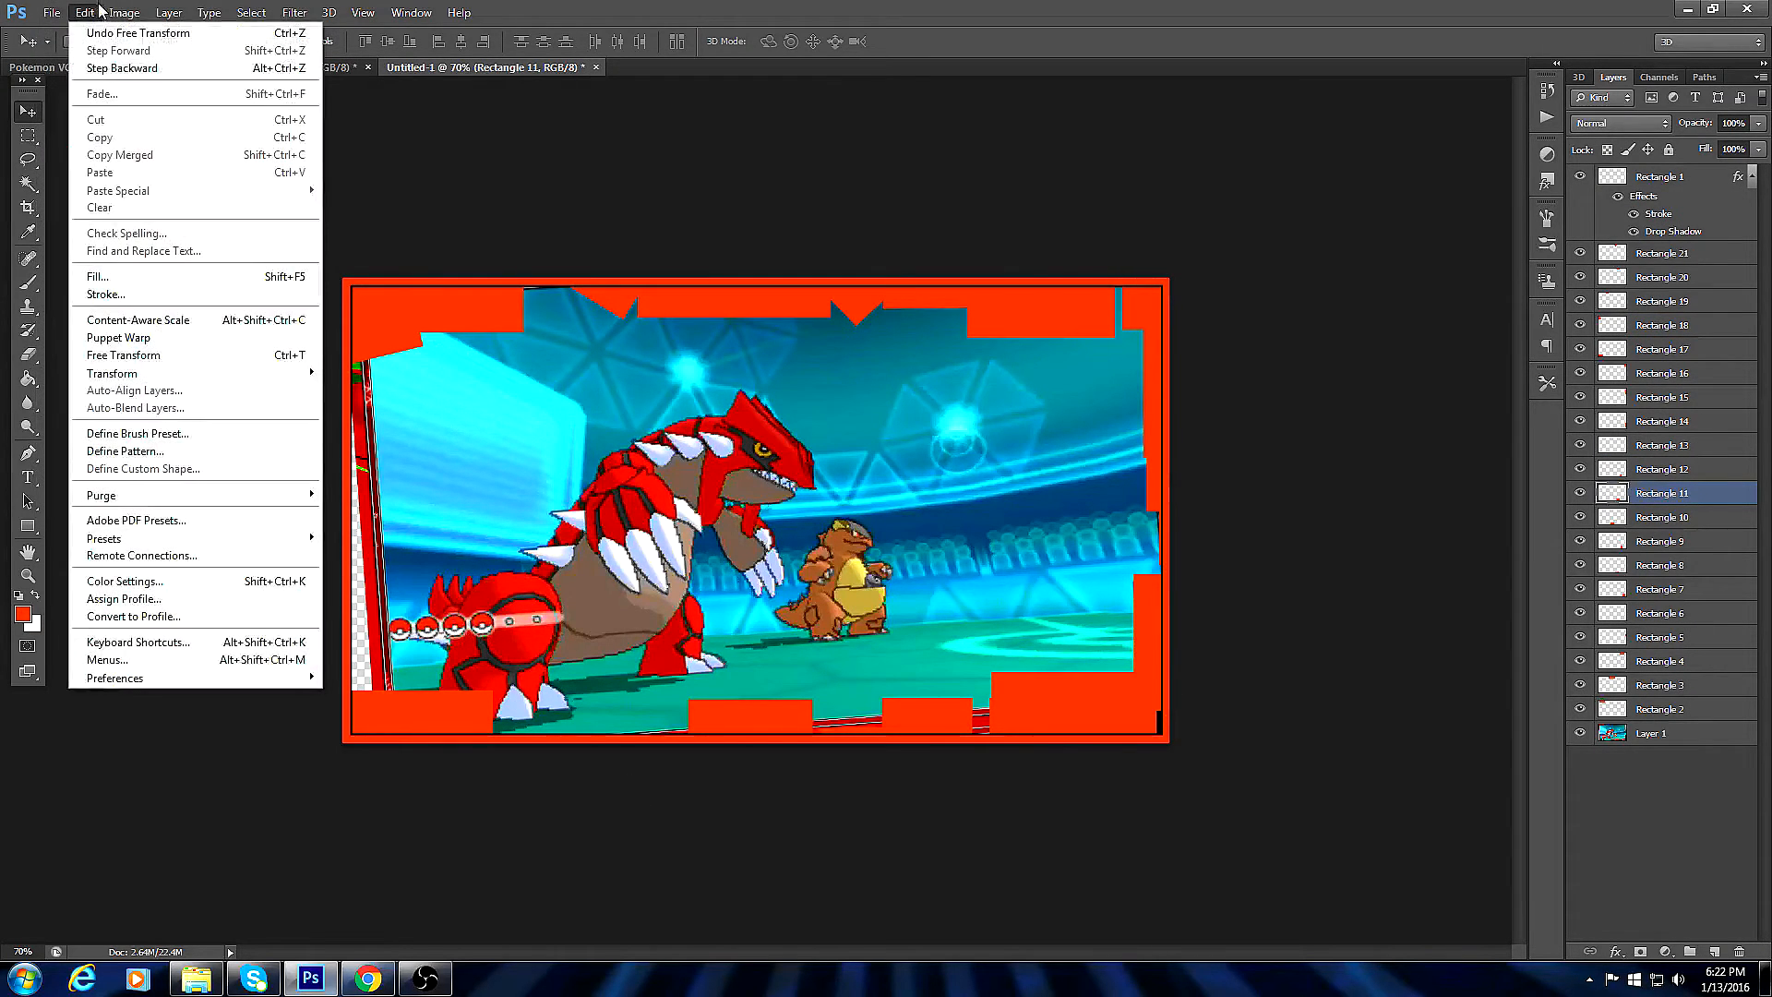
click(119, 356)
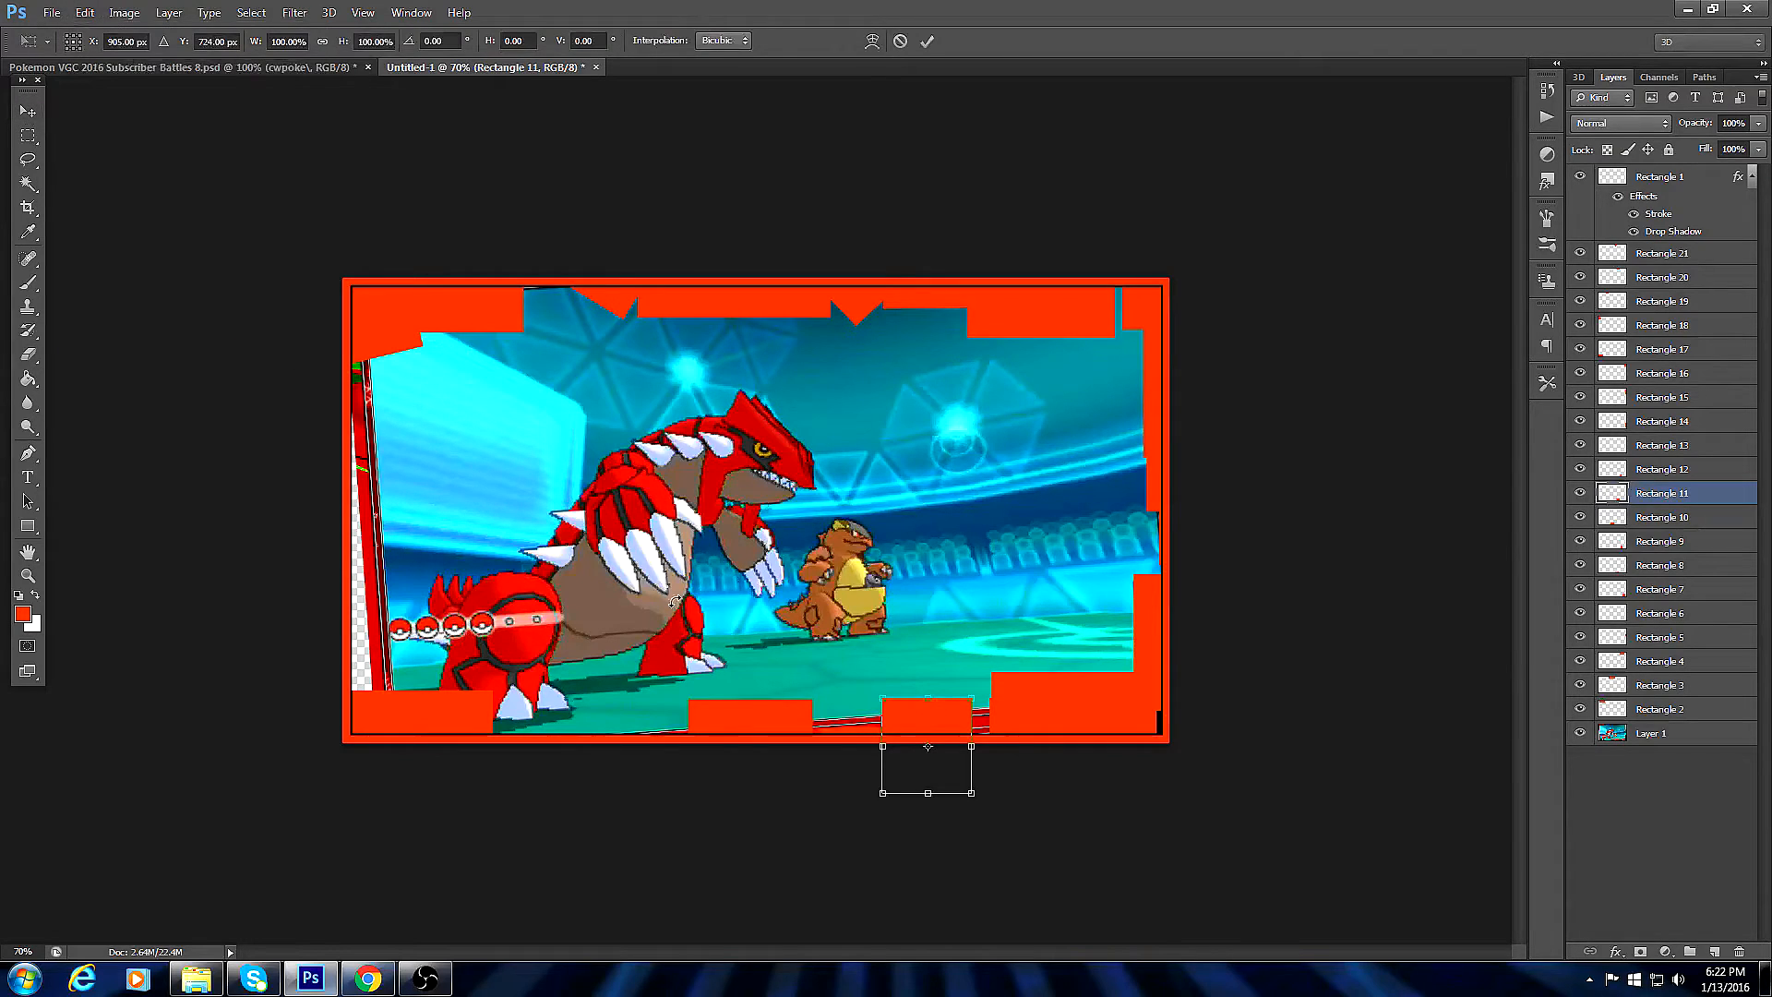
drag(974, 680, 989, 724)
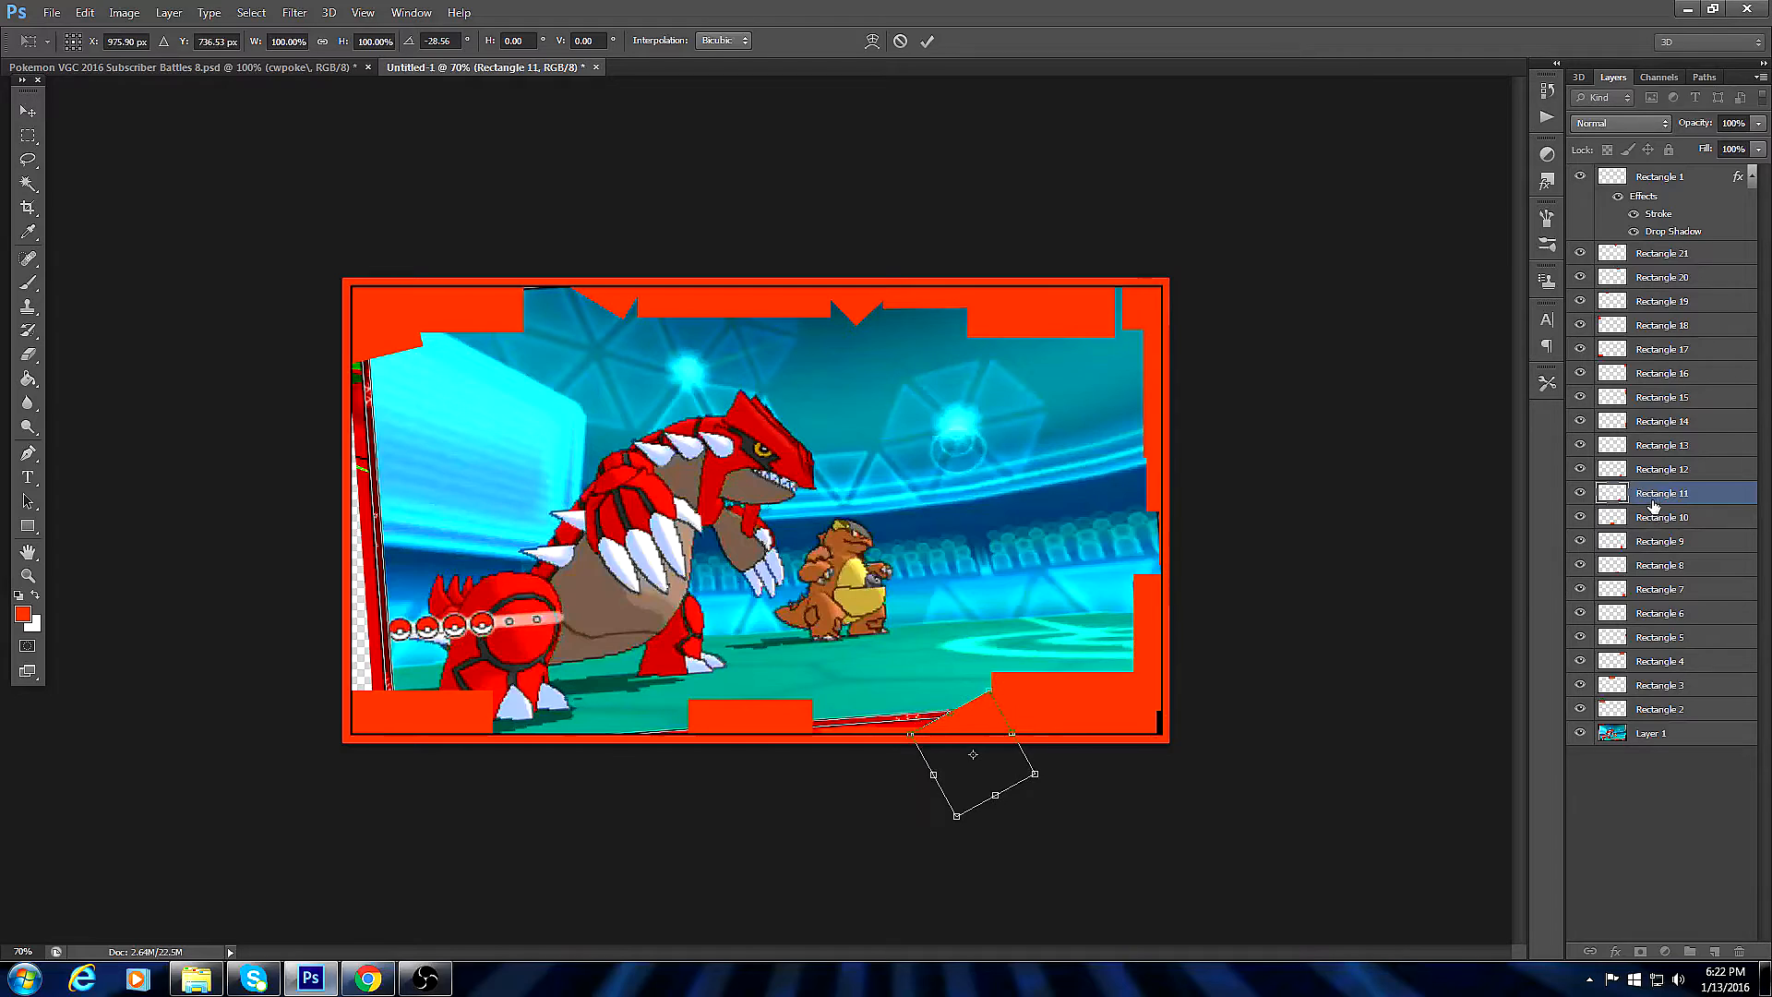
key(Return)
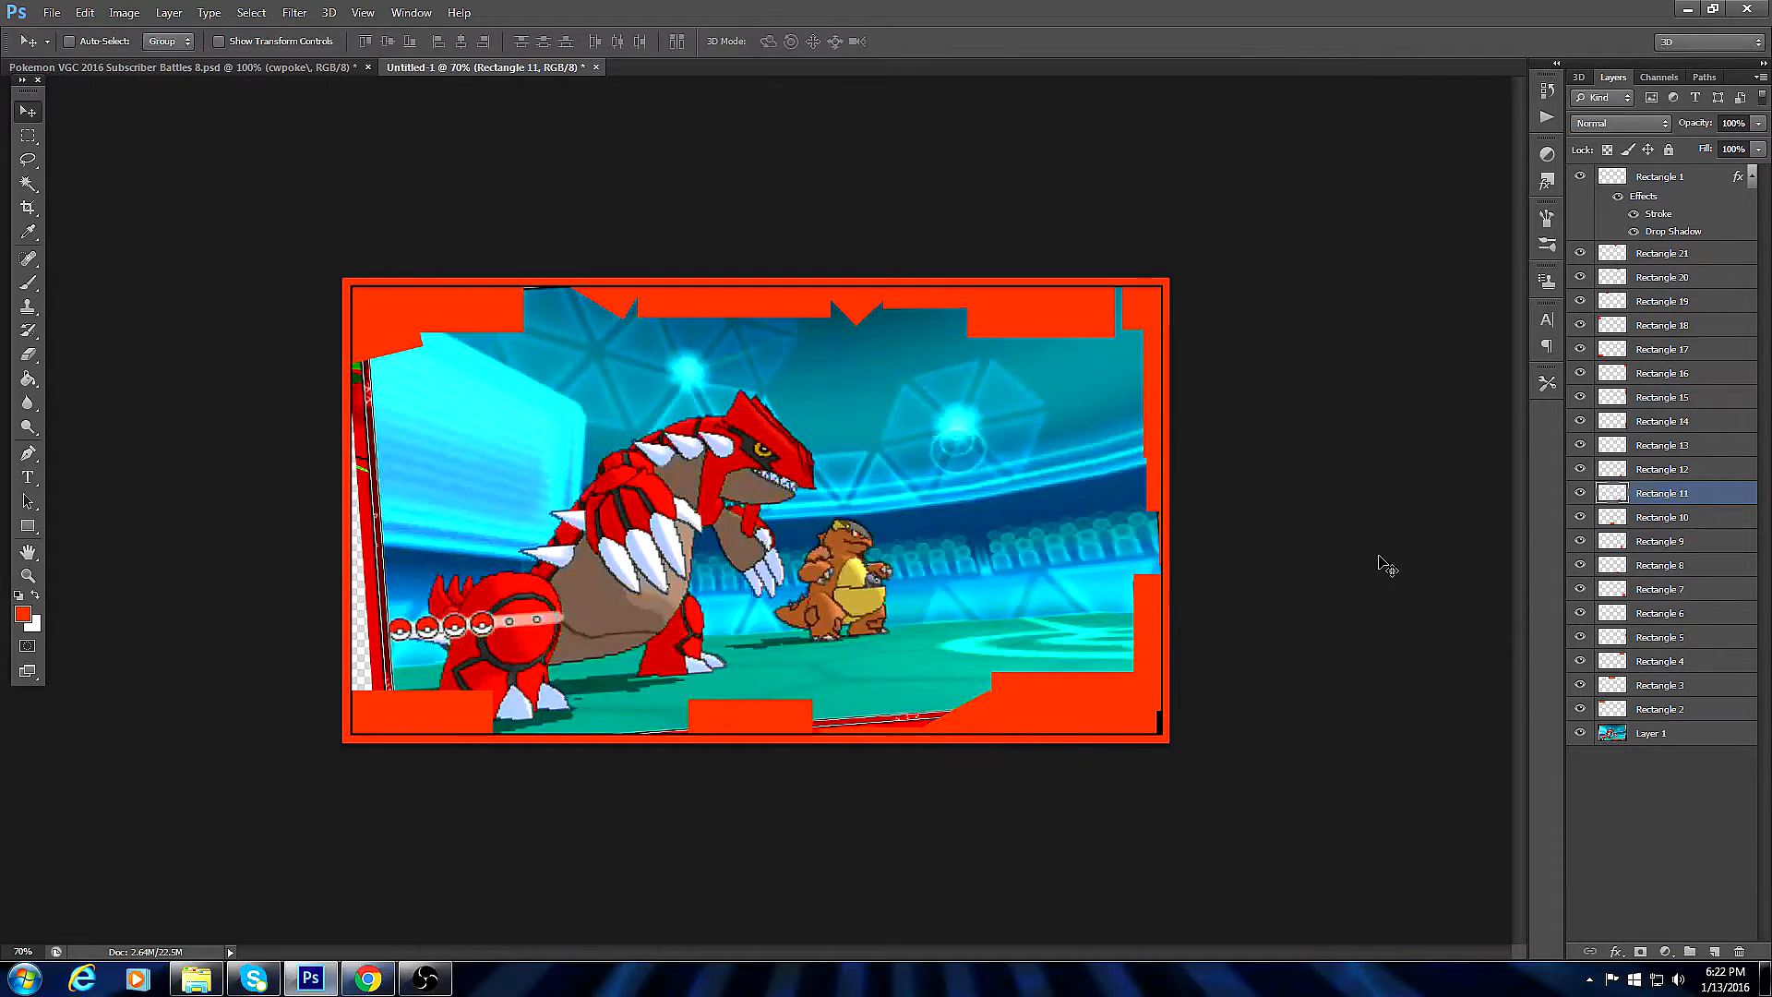
Rotate Rectangle 10 about 5° counterclockwise with Free Transform and move it right along the bottom edge until it overlaps Rectangle 11.
click(1691, 528)
key(ctrl+t)
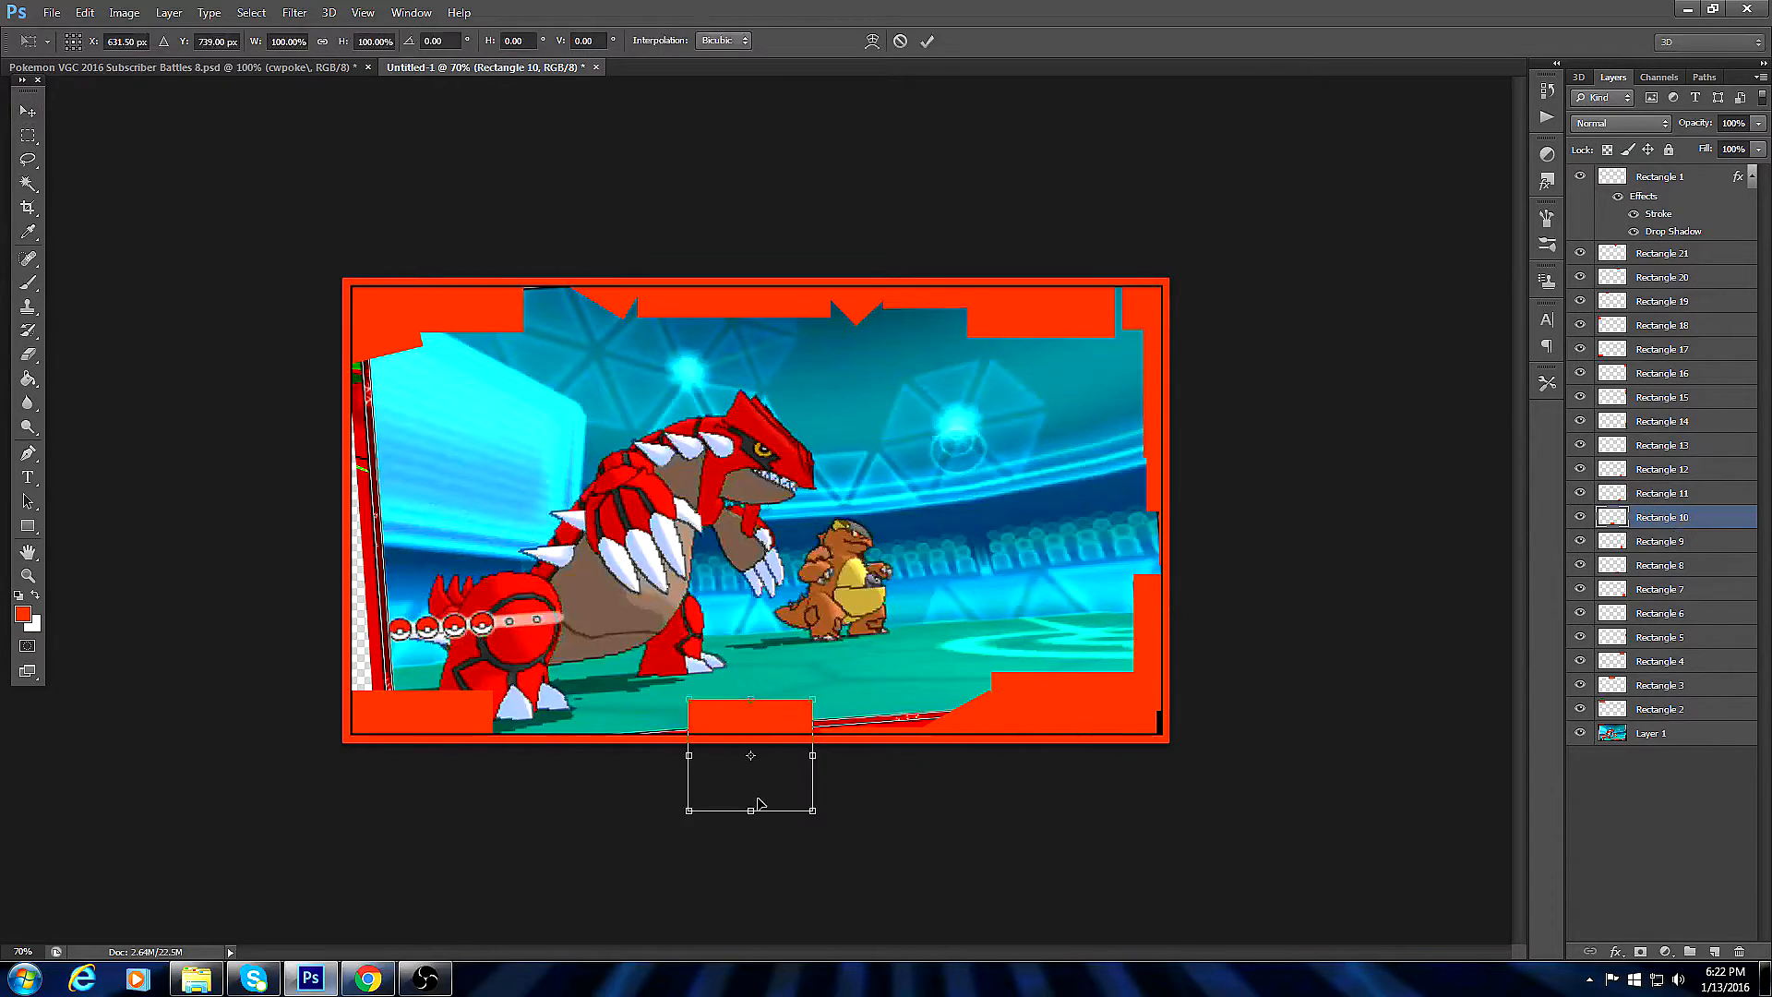
drag(832, 694, 935, 729)
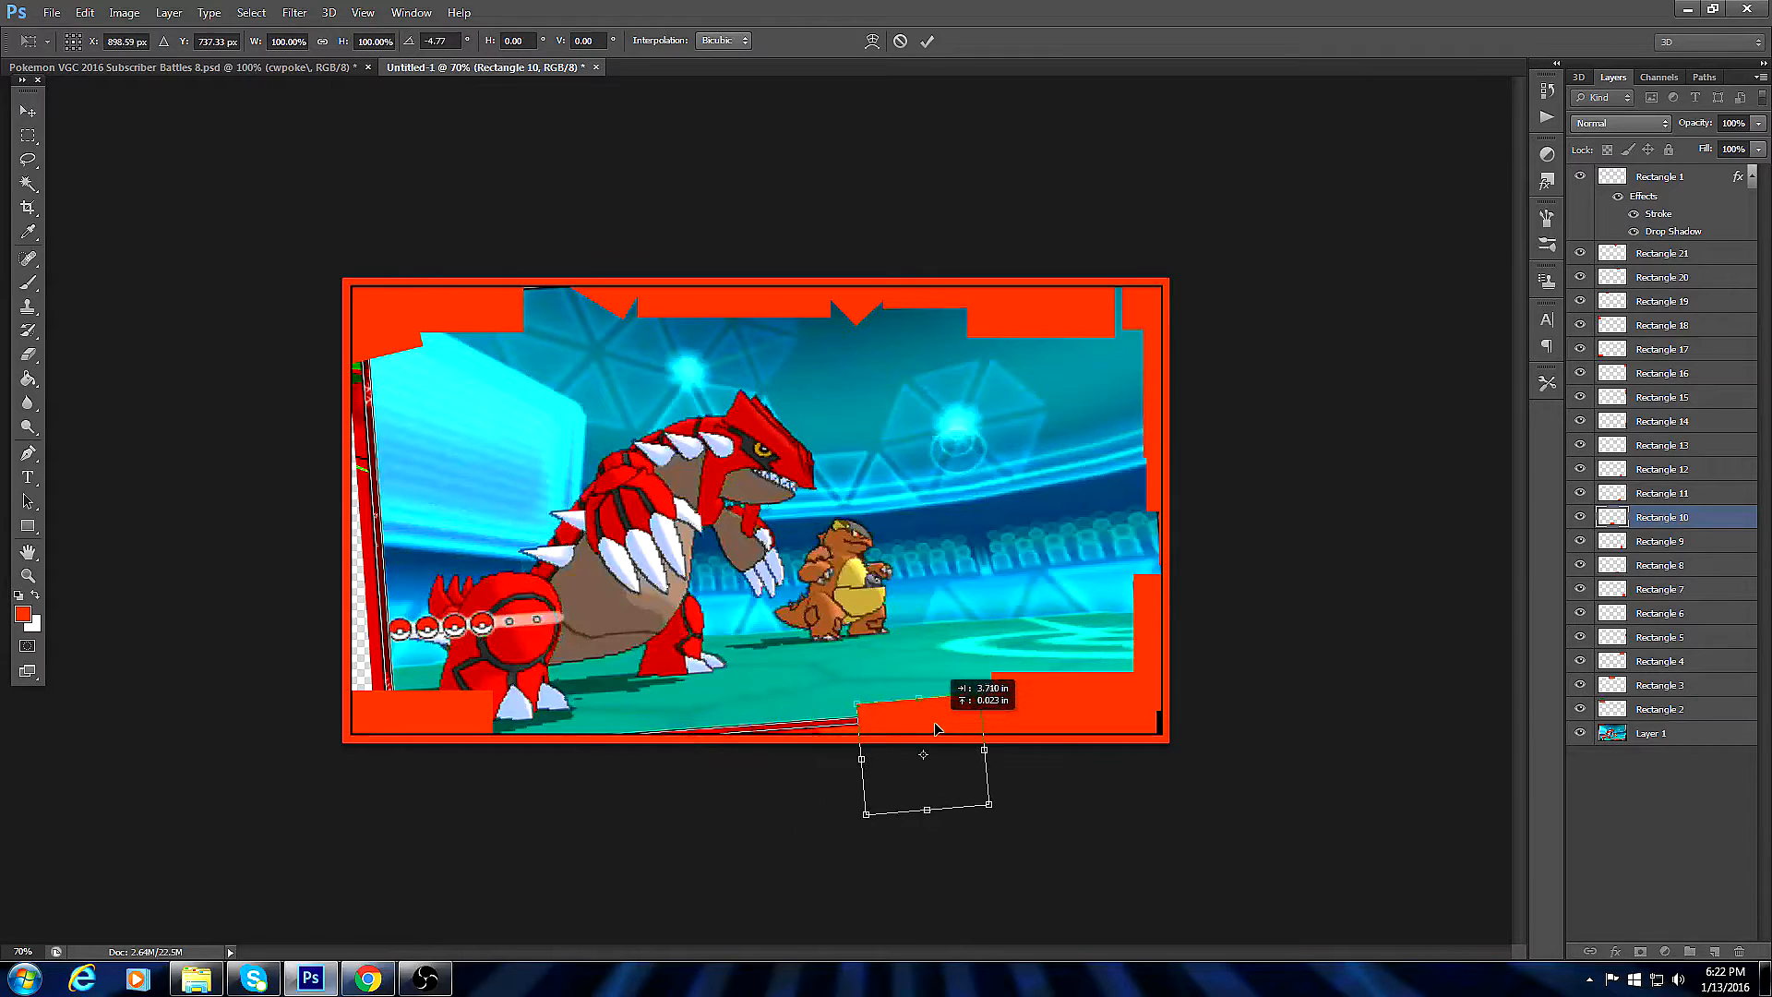
key(Return)
Move Rectangle 9 left along the canvas's bottom edge with Free Transform so it adjoins the left side of Rectangle 10.
click(1659, 546)
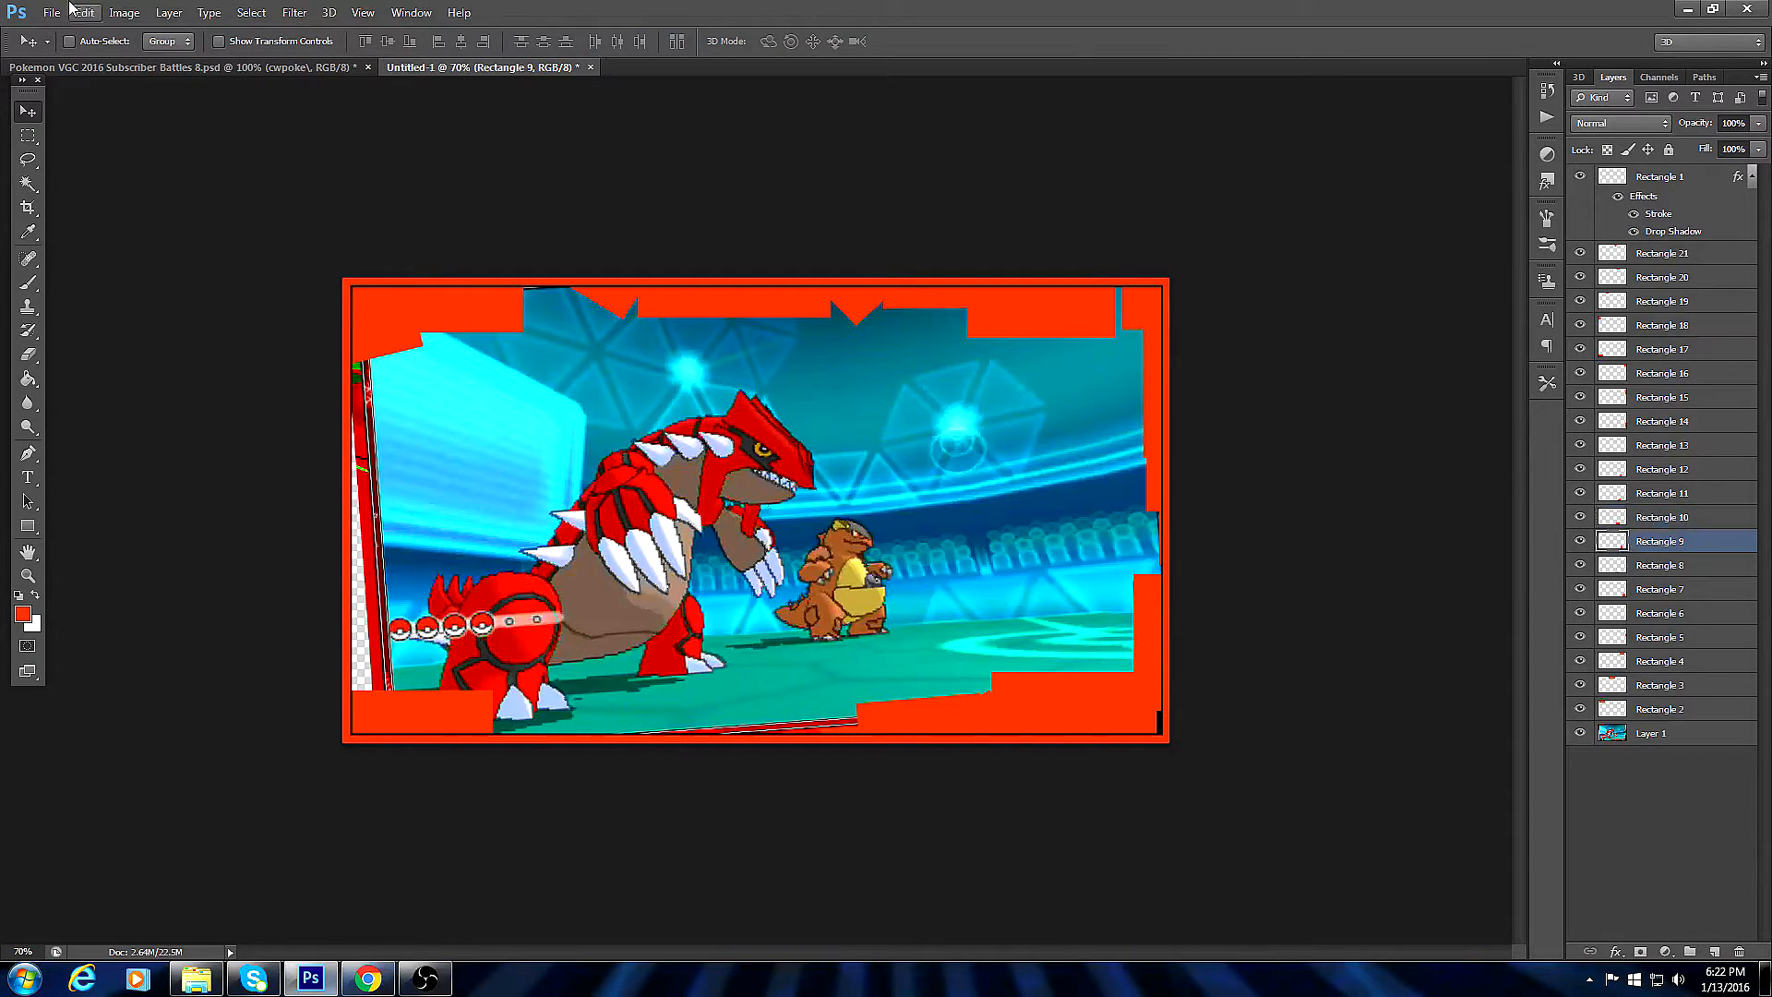
key(ctrl+t)
drag(1028, 713, 831, 752)
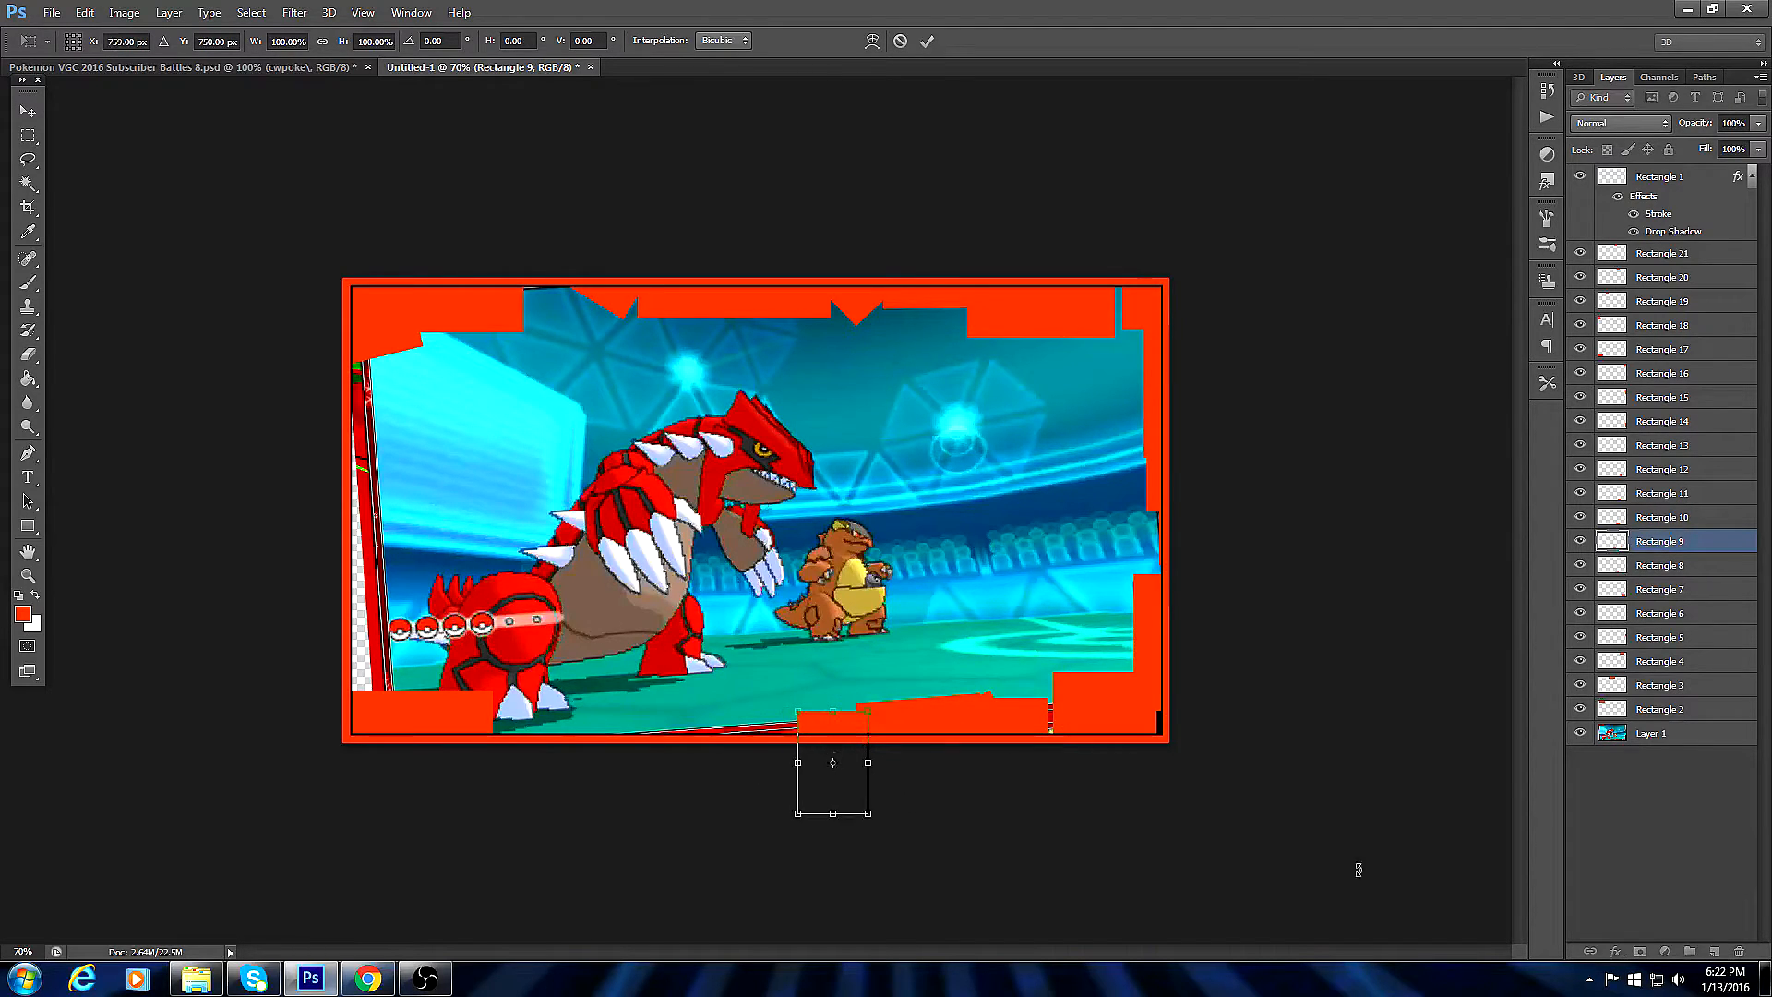
key(Return)
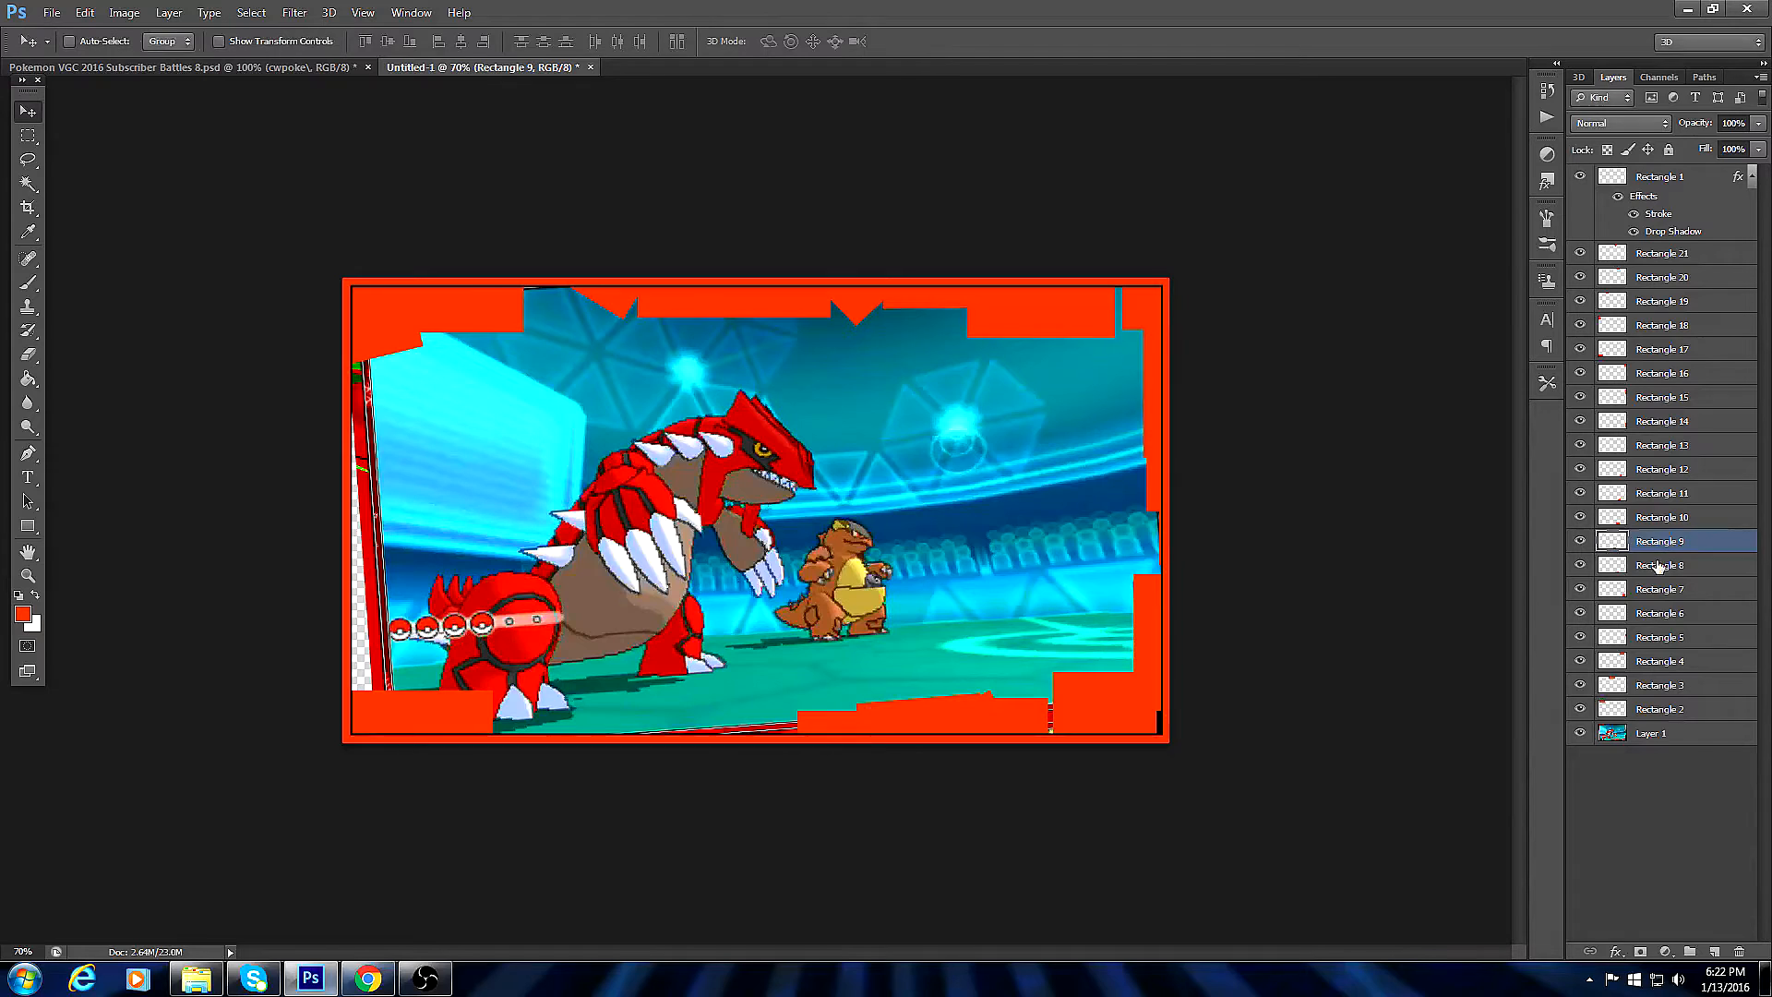
Rotate Rectangle 6 about 88° counterclockwise with Free Transform and place it on the bottom edge, adjoining the left side of Rectangle 9.
click(1659, 565)
click(1662, 612)
click(87, 11)
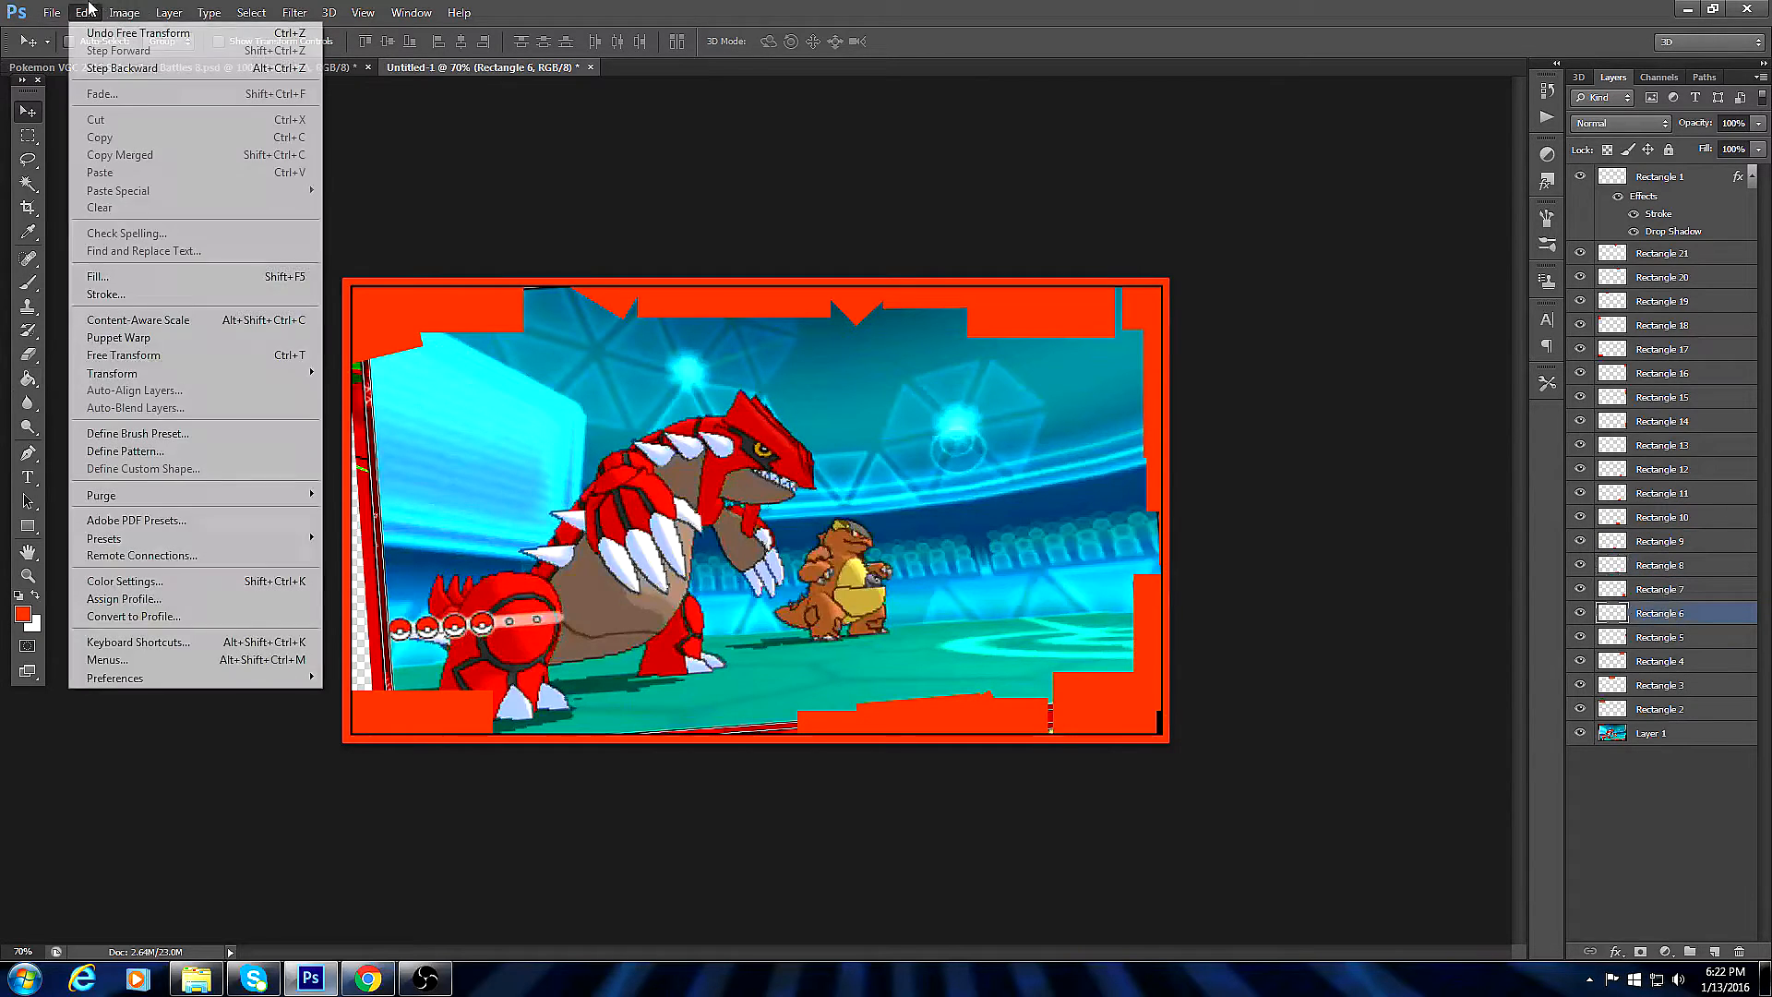
click(151, 357)
drag(916, 677, 624, 777)
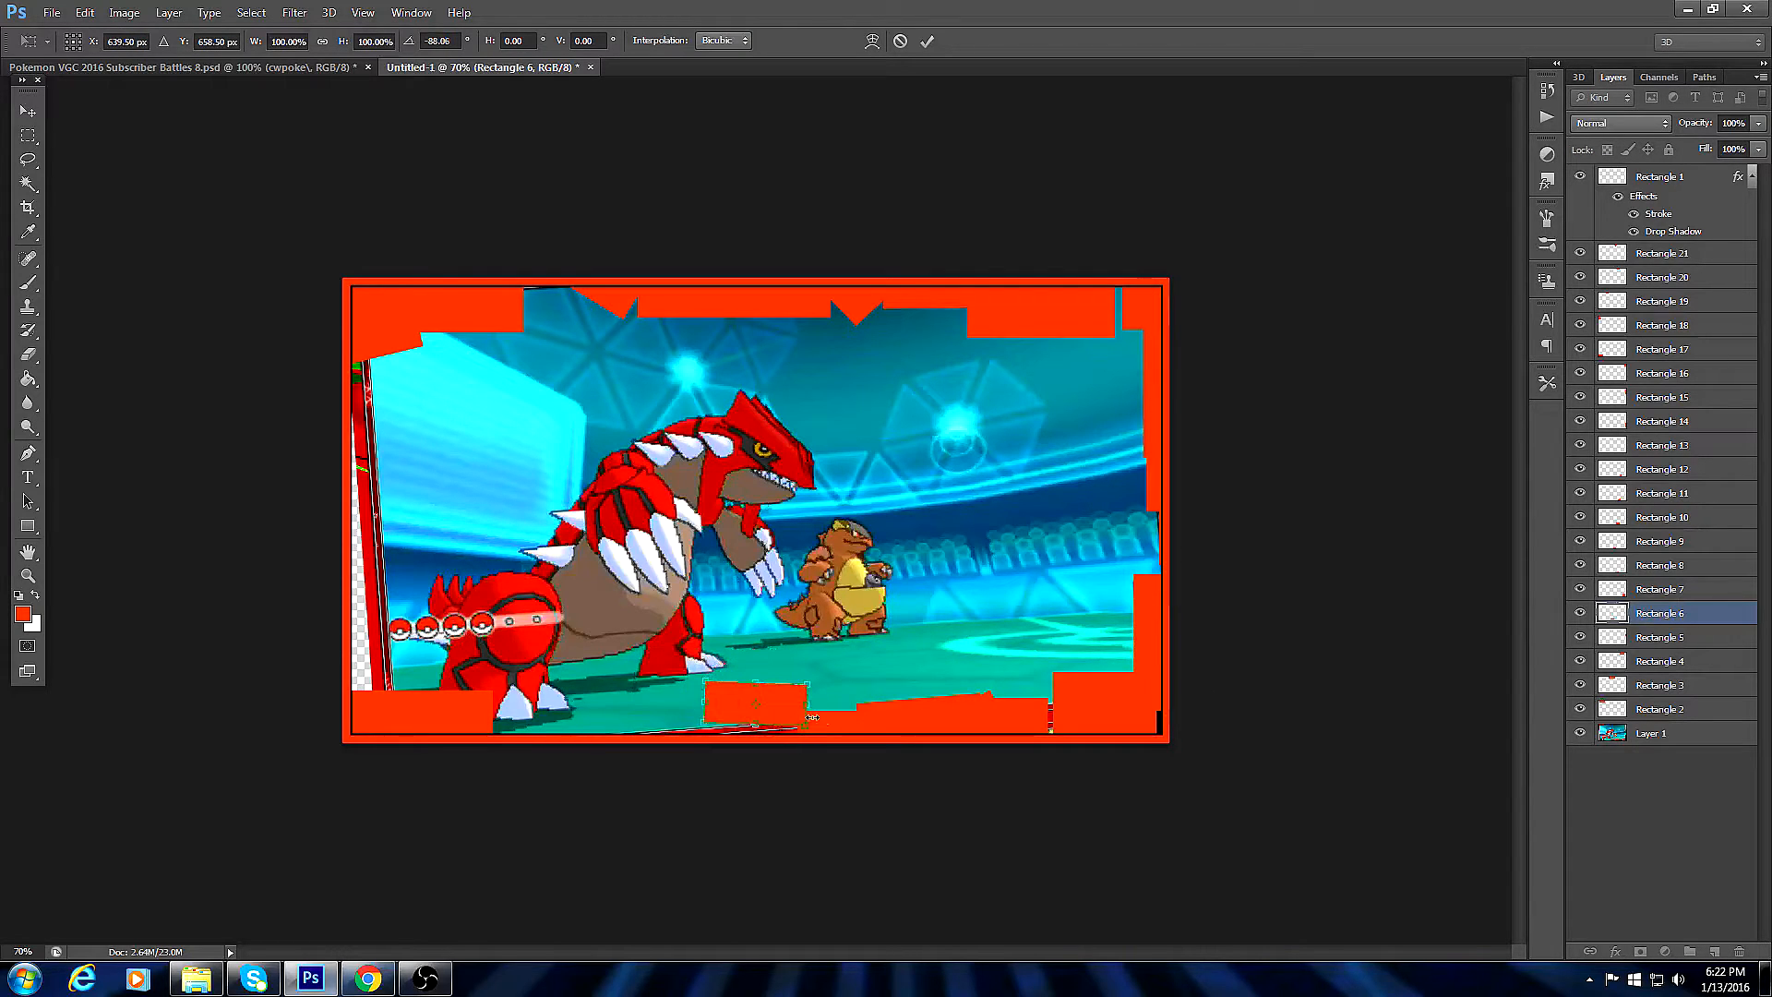
drag(785, 742, 776, 773)
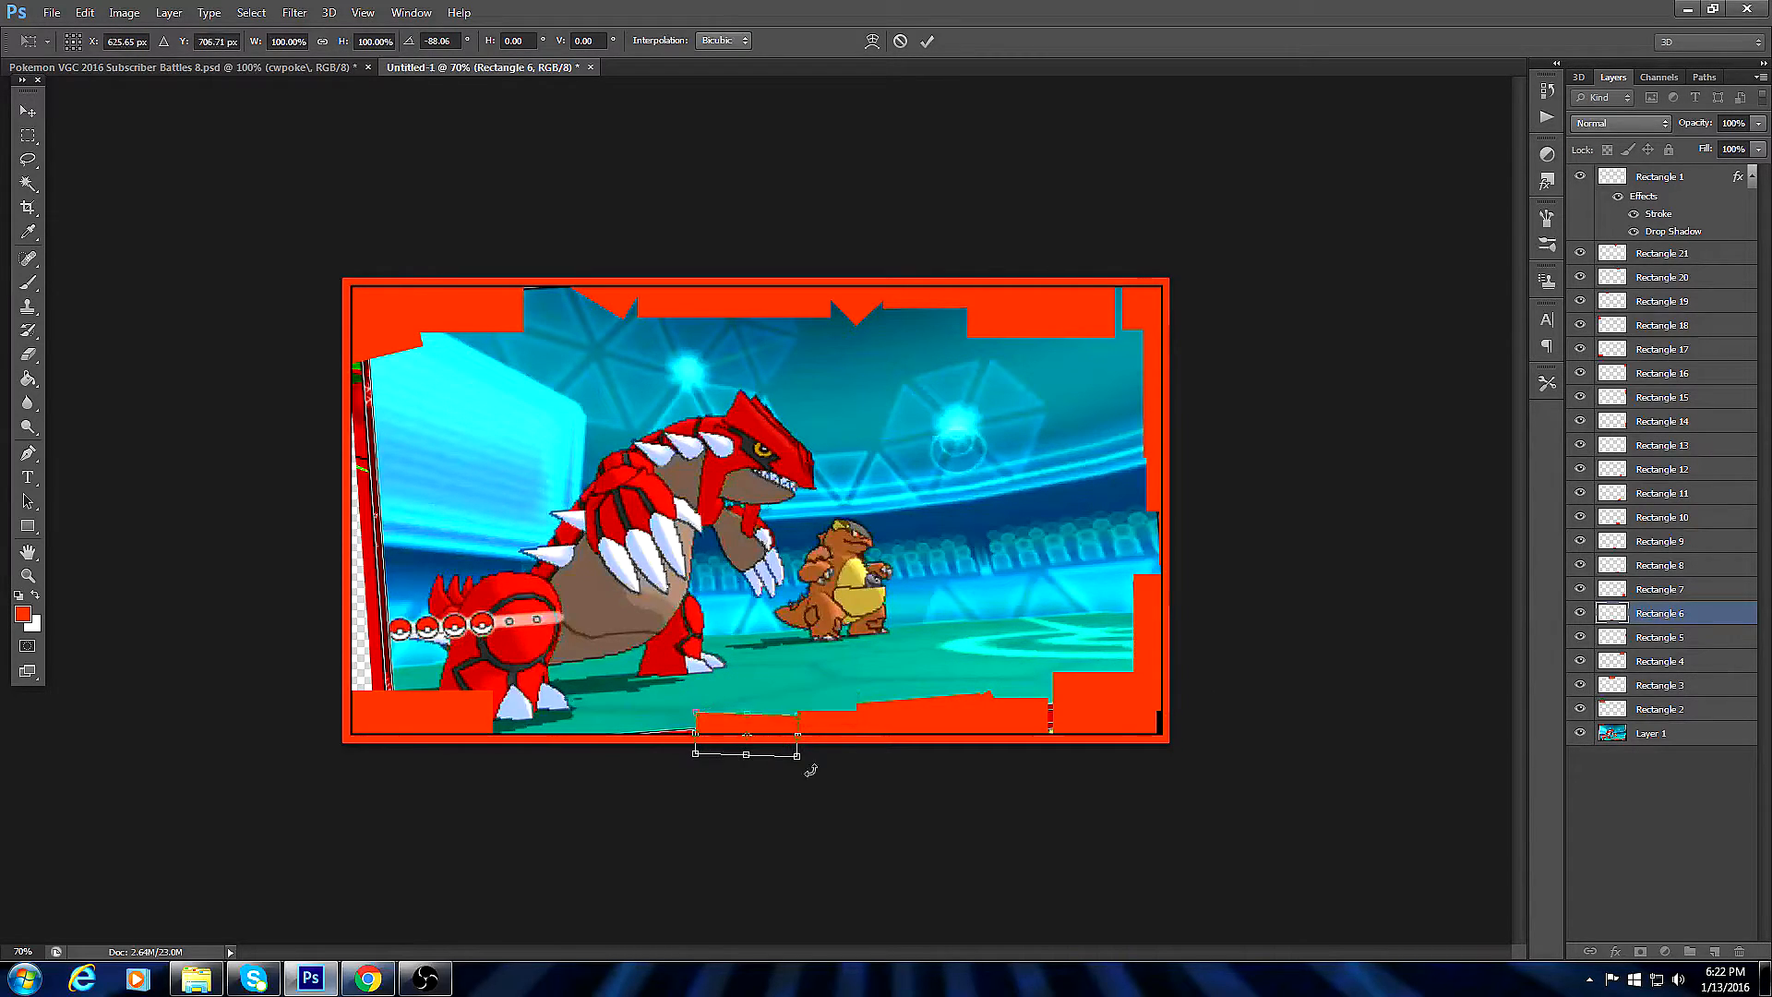
key(Return)
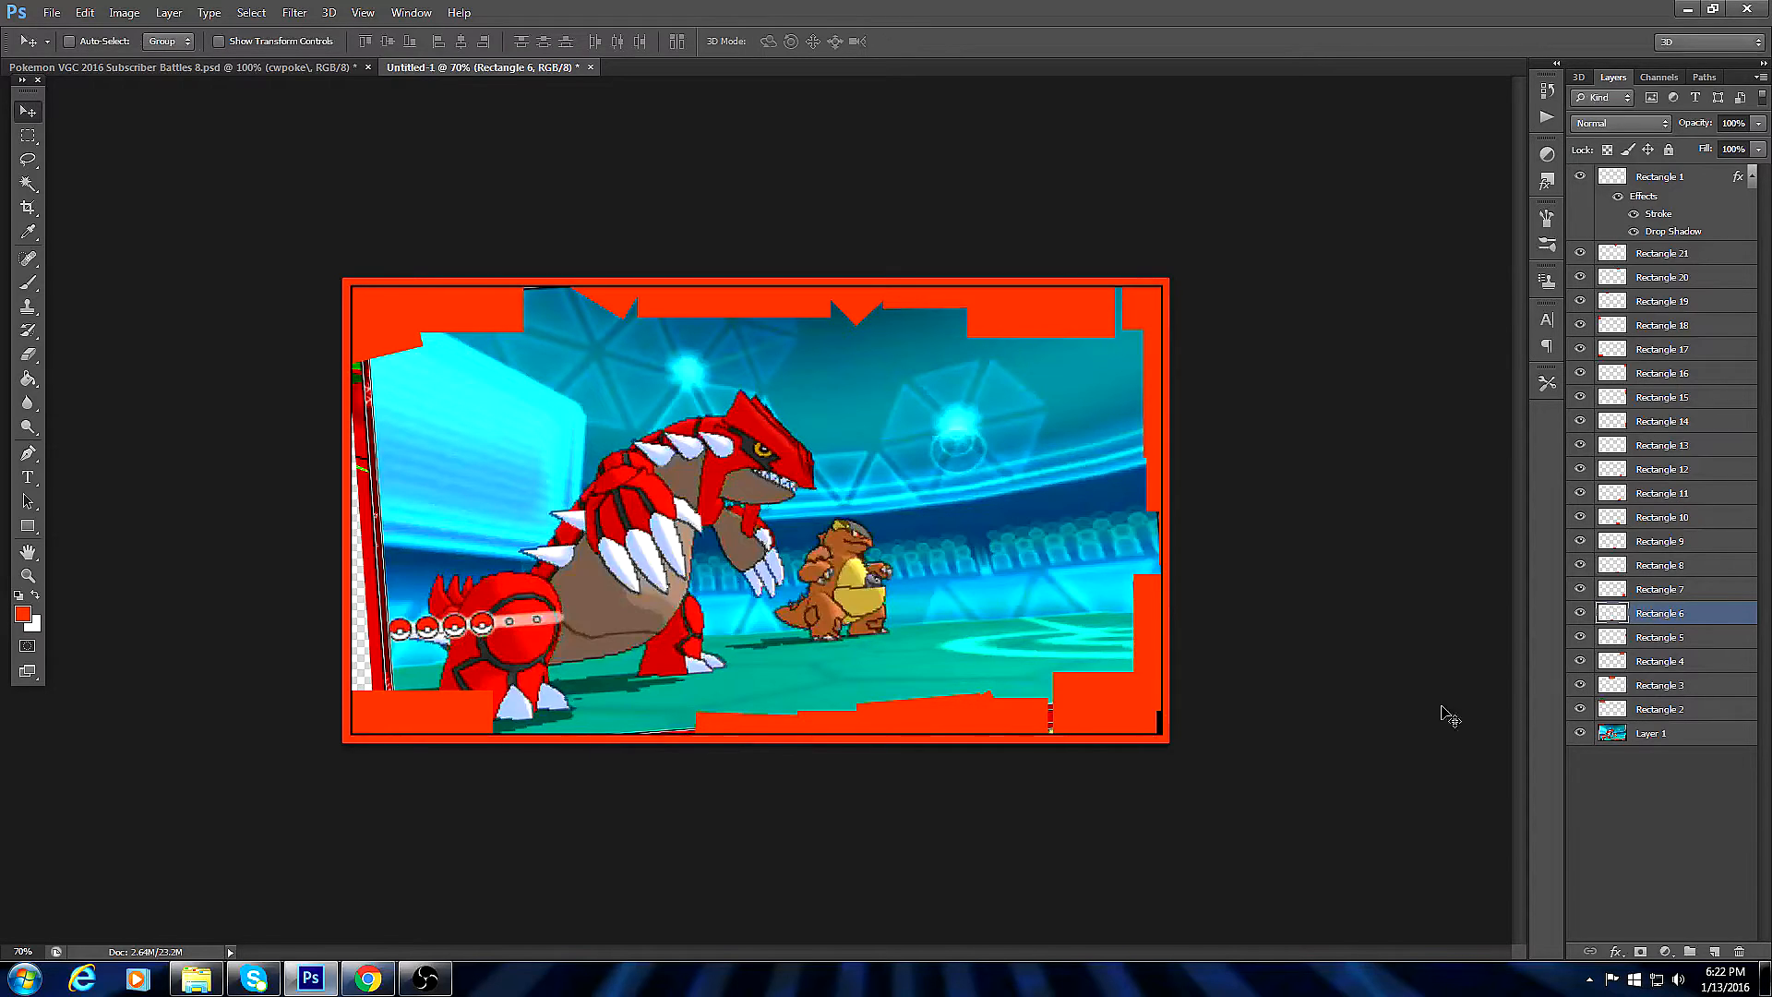
Move Rectangle 3 with Free Transform to the canvas's bottom edge, adjoining the left side of the existing row of red pieces.
click(1673, 690)
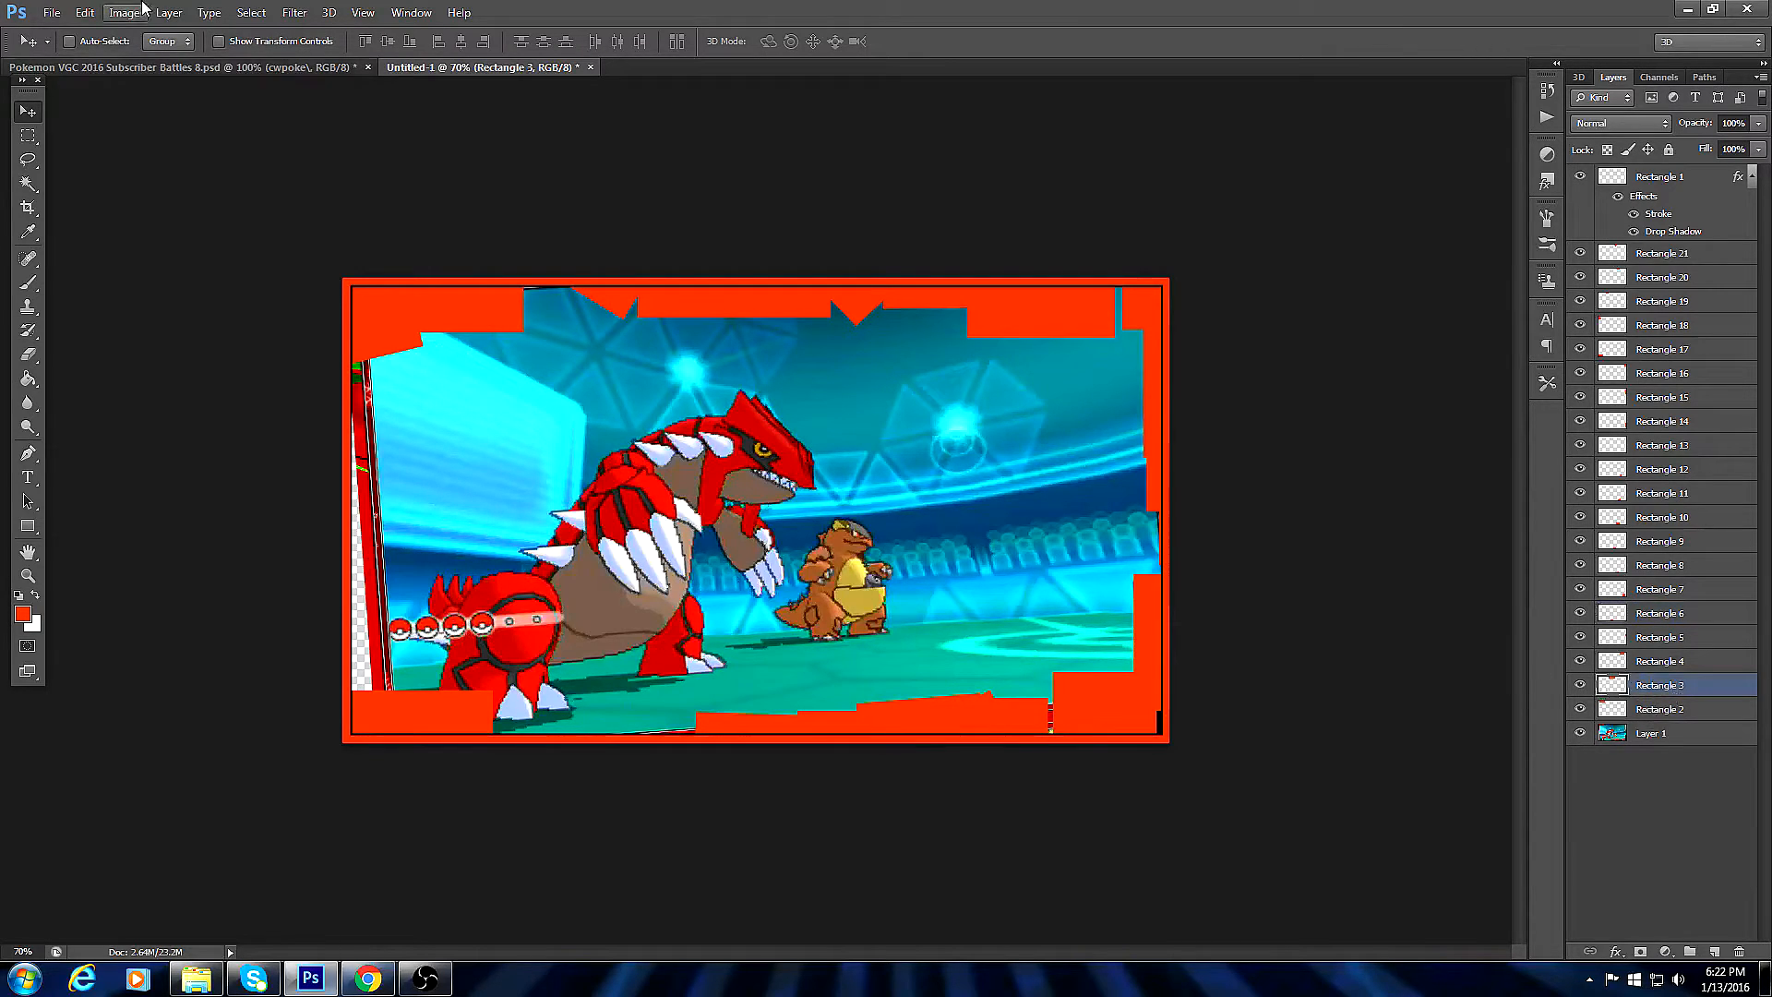
key(ctrl+t)
drag(799, 276, 685, 742)
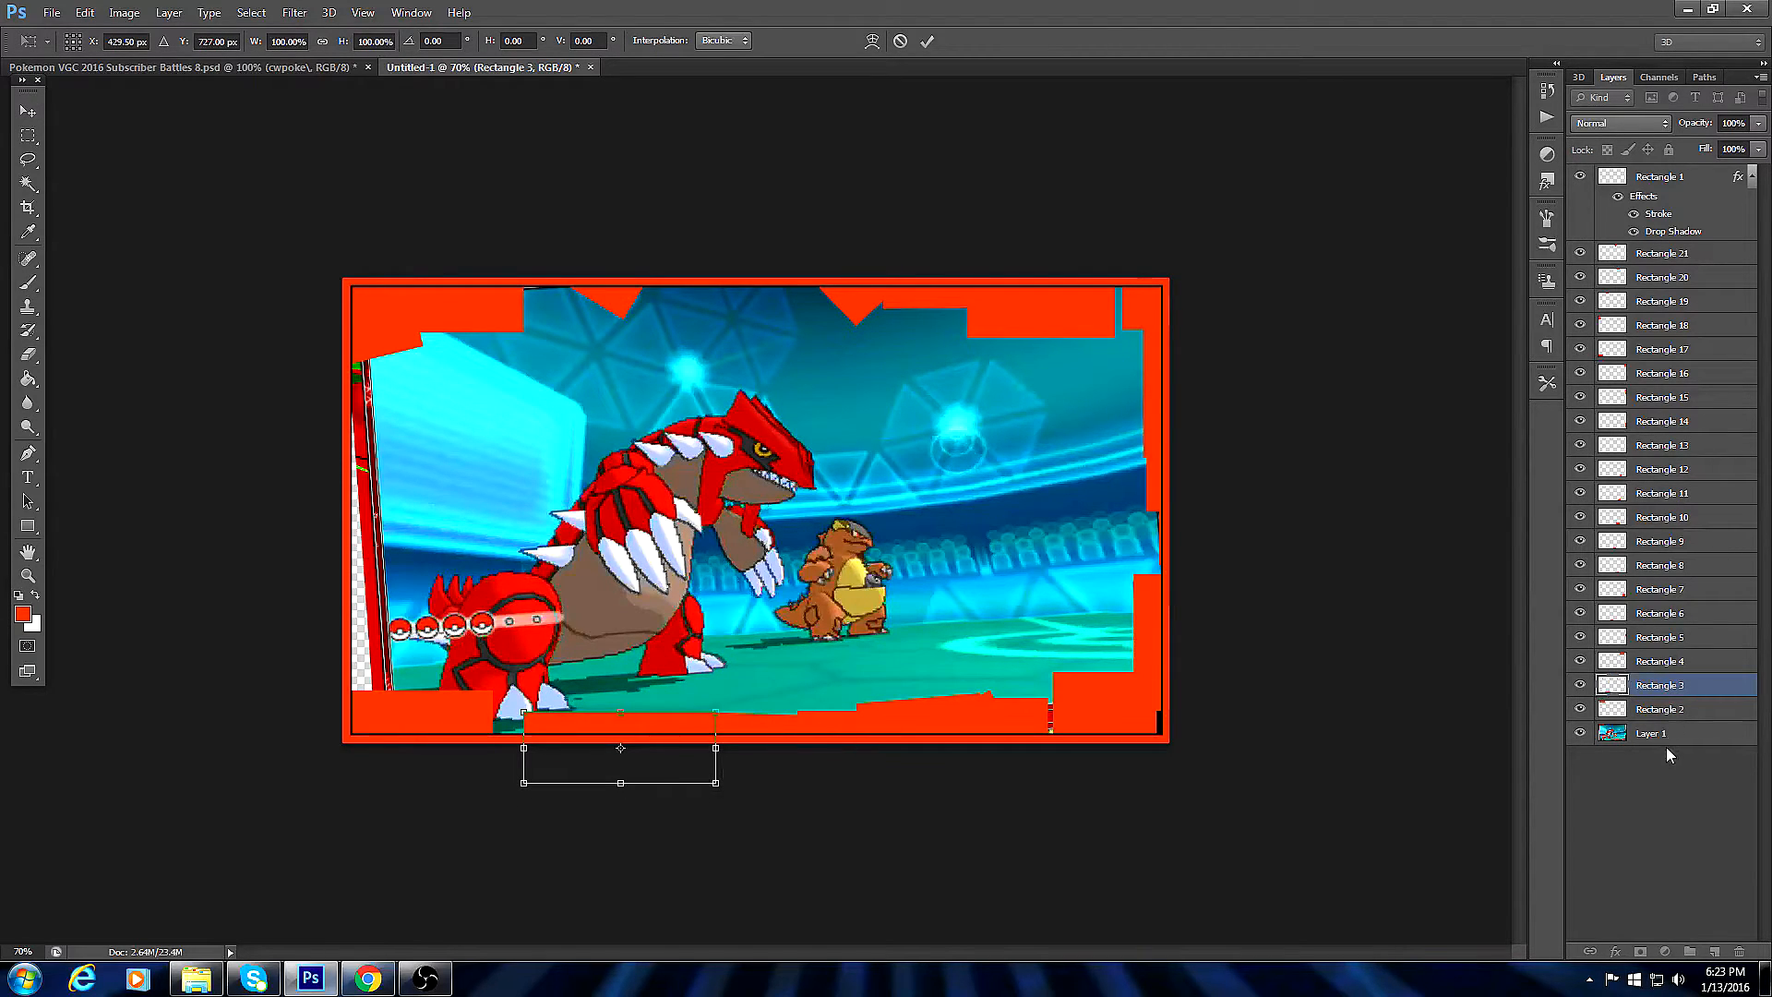
key(Return)
Move Rectangle 2 with Free Transform from the upper-left corner to the bottom edge, adjoining the left side of the large lower-right block.
click(1654, 711)
key(ctrl+t)
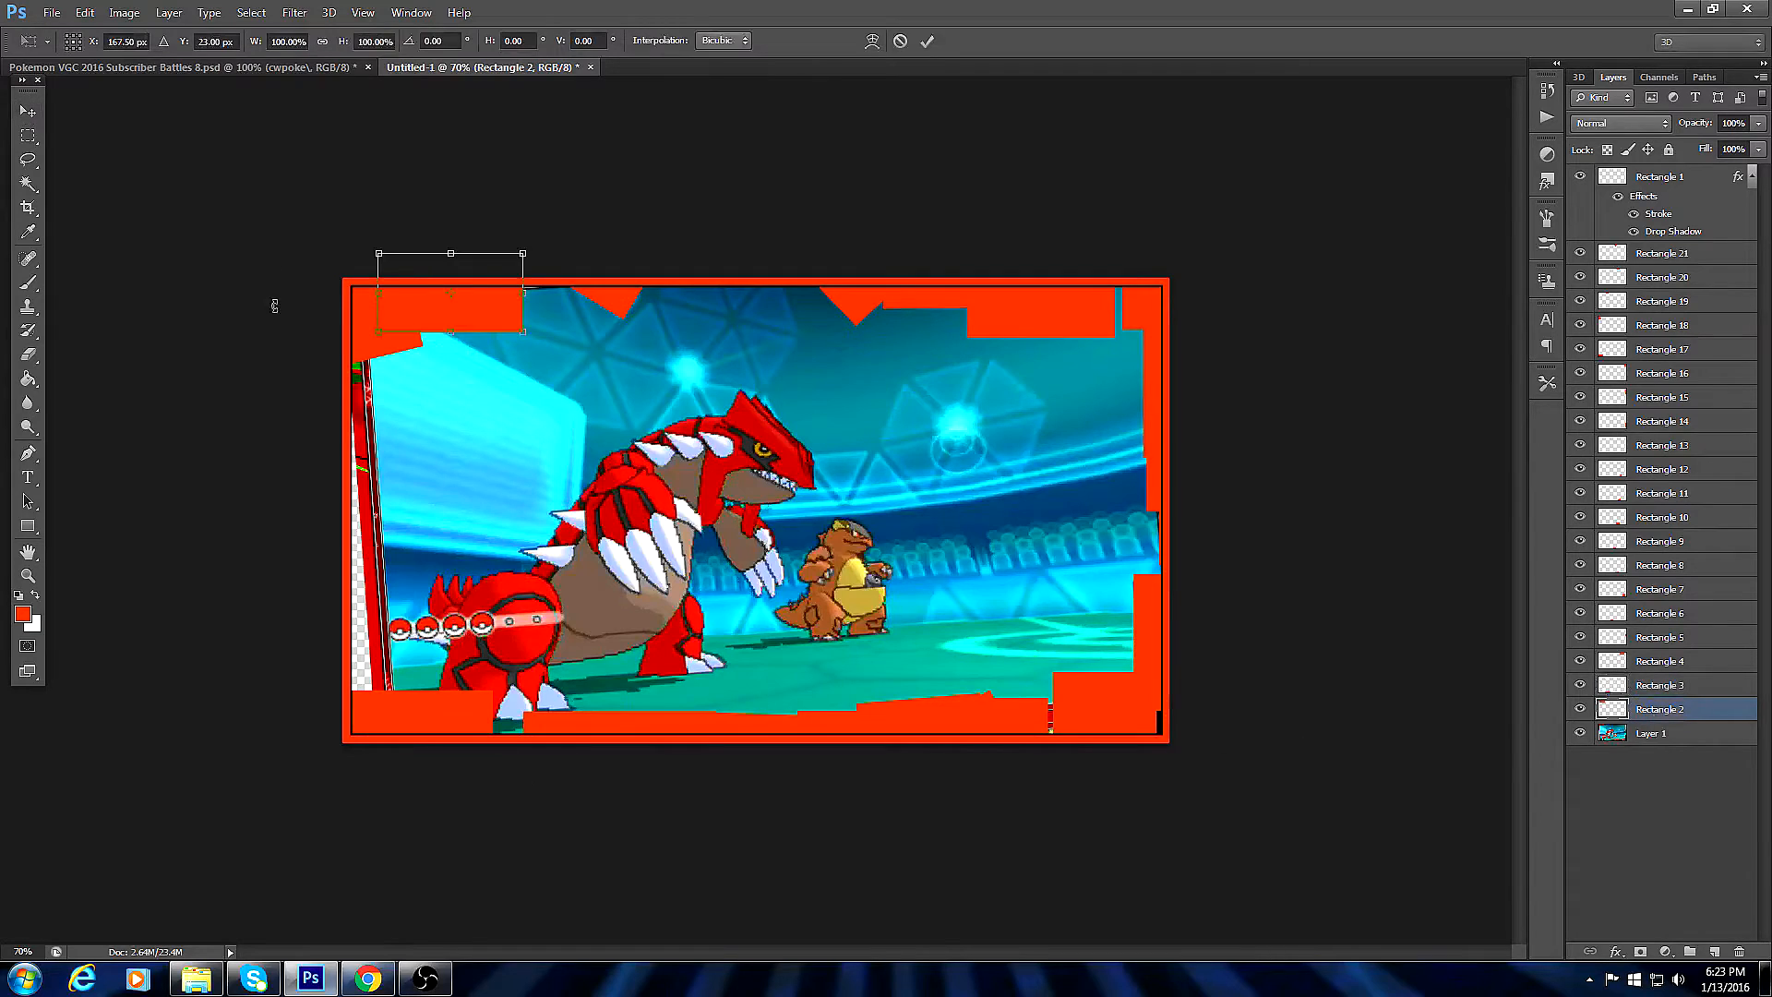
drag(473, 317, 1022, 747)
key(Return)
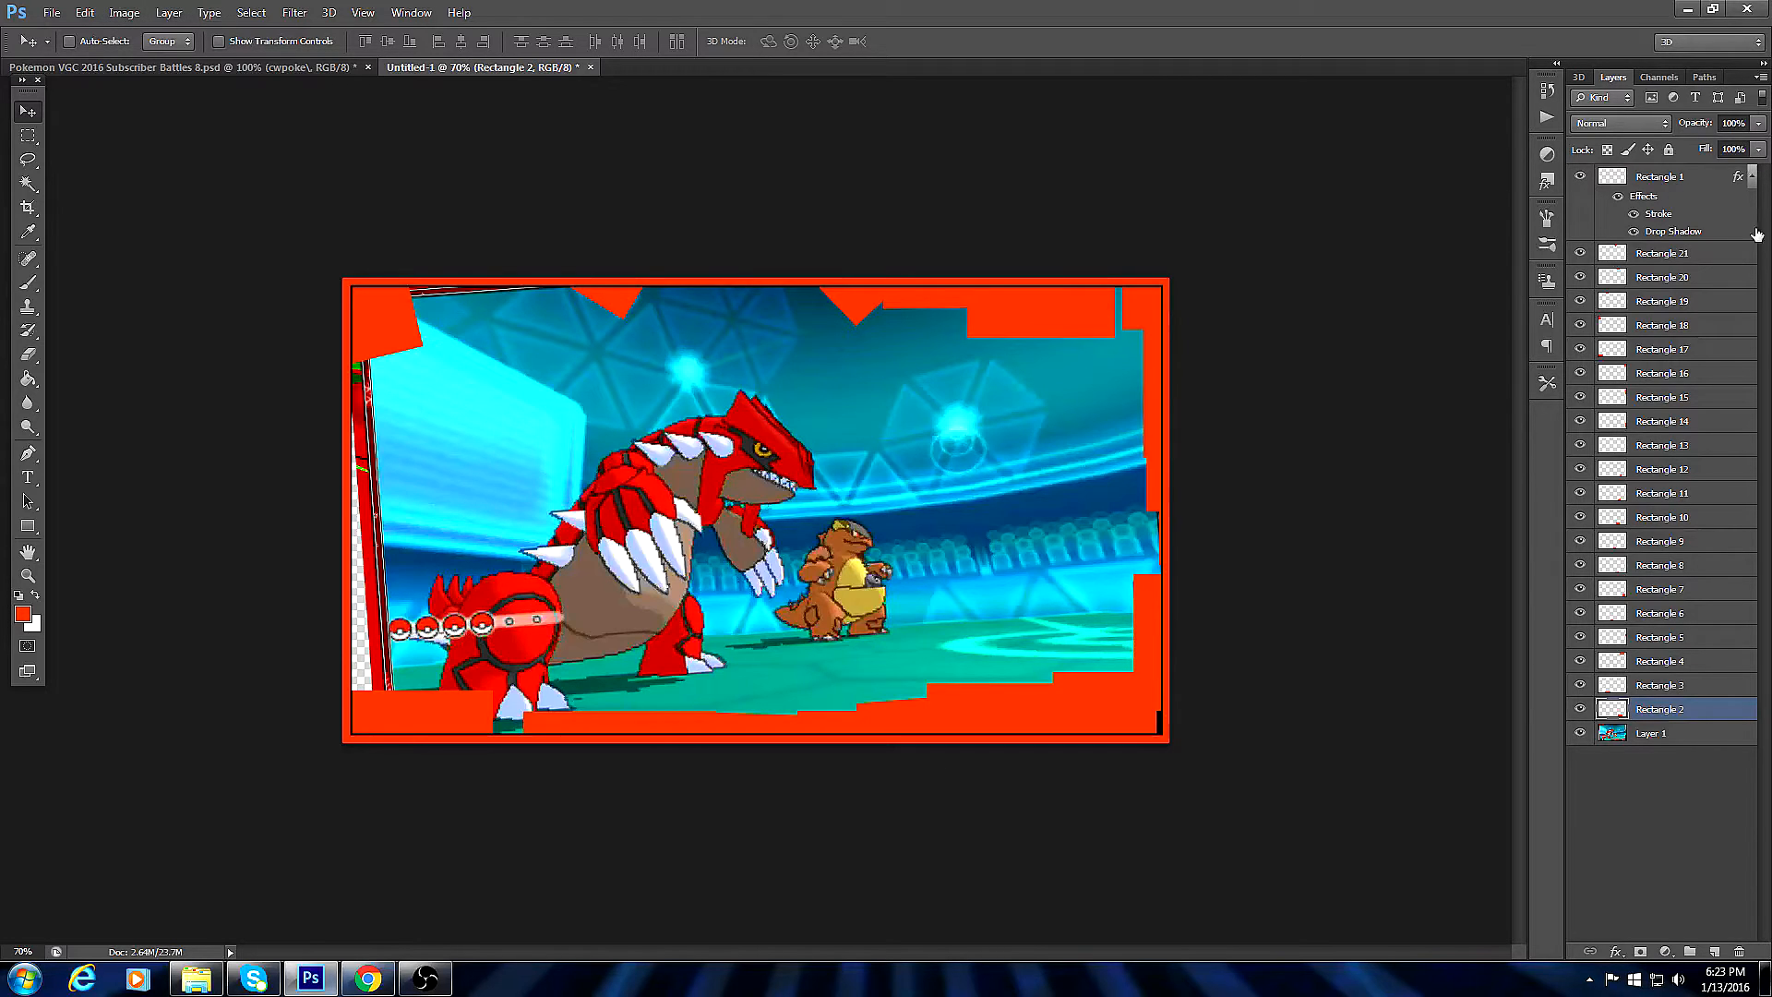
Scale the battle screenshot on Layer 1 to about 106% width and 110% height, and shift it up and left to fill the border's opening.
click(1669, 737)
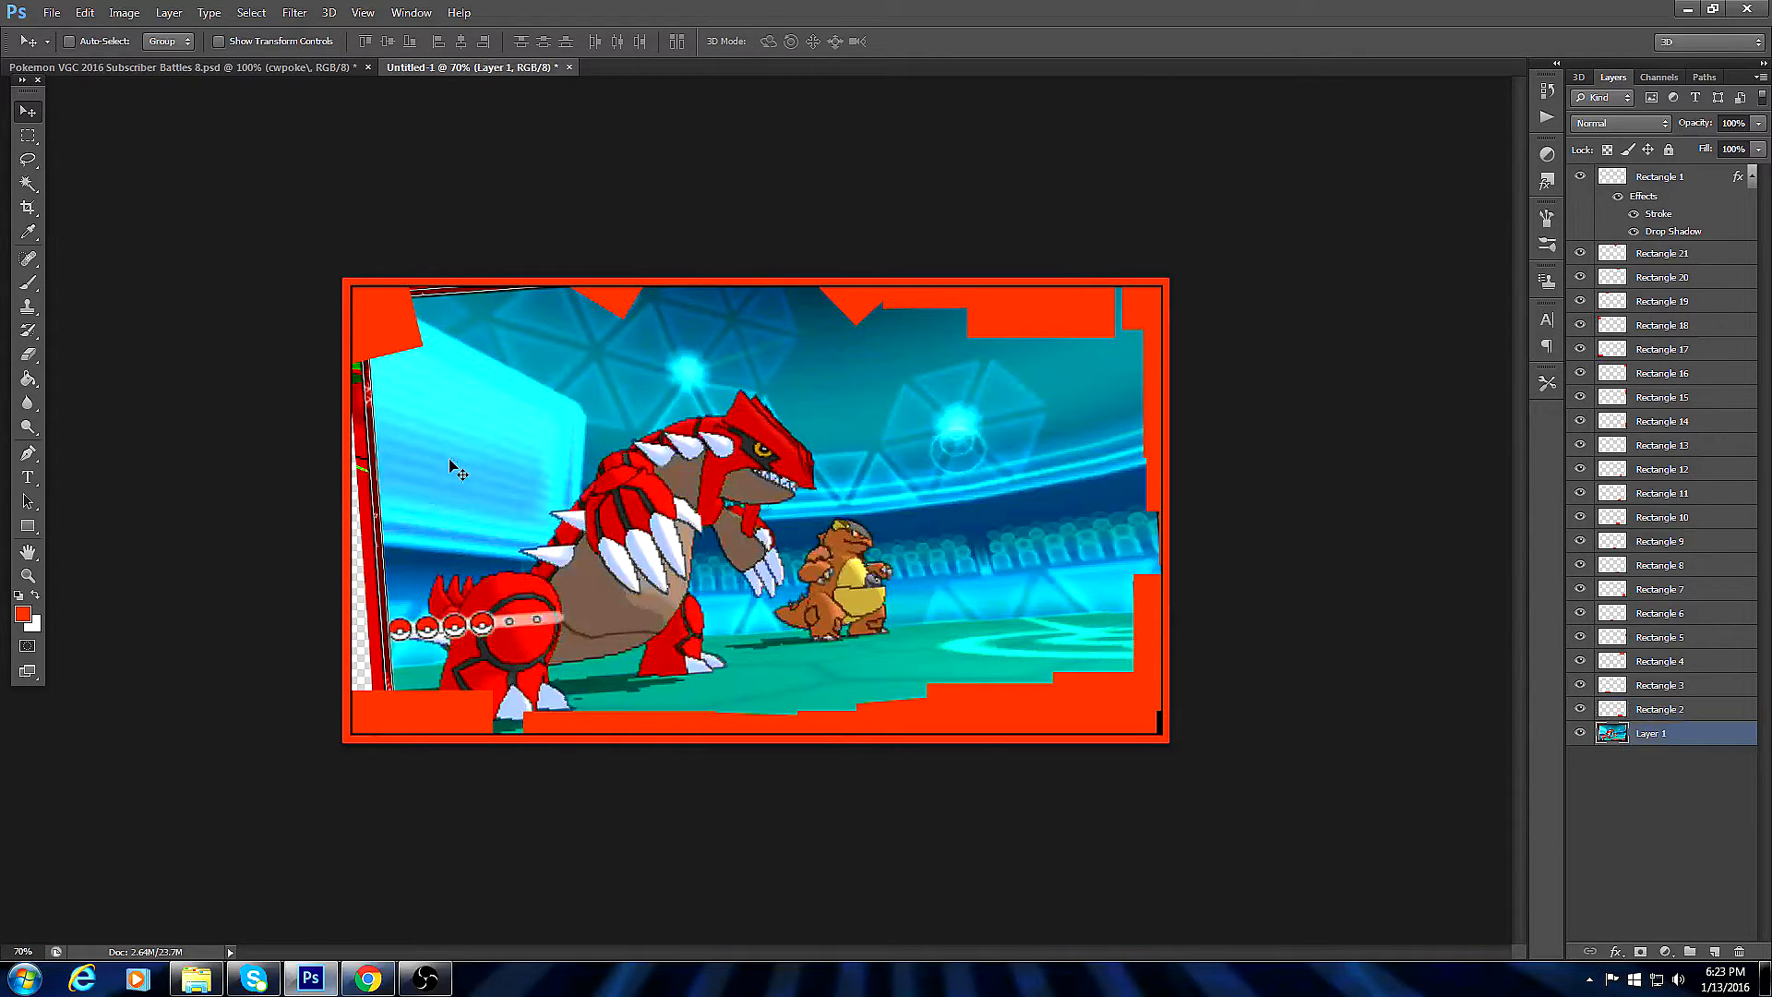
drag(595, 475, 568, 461)
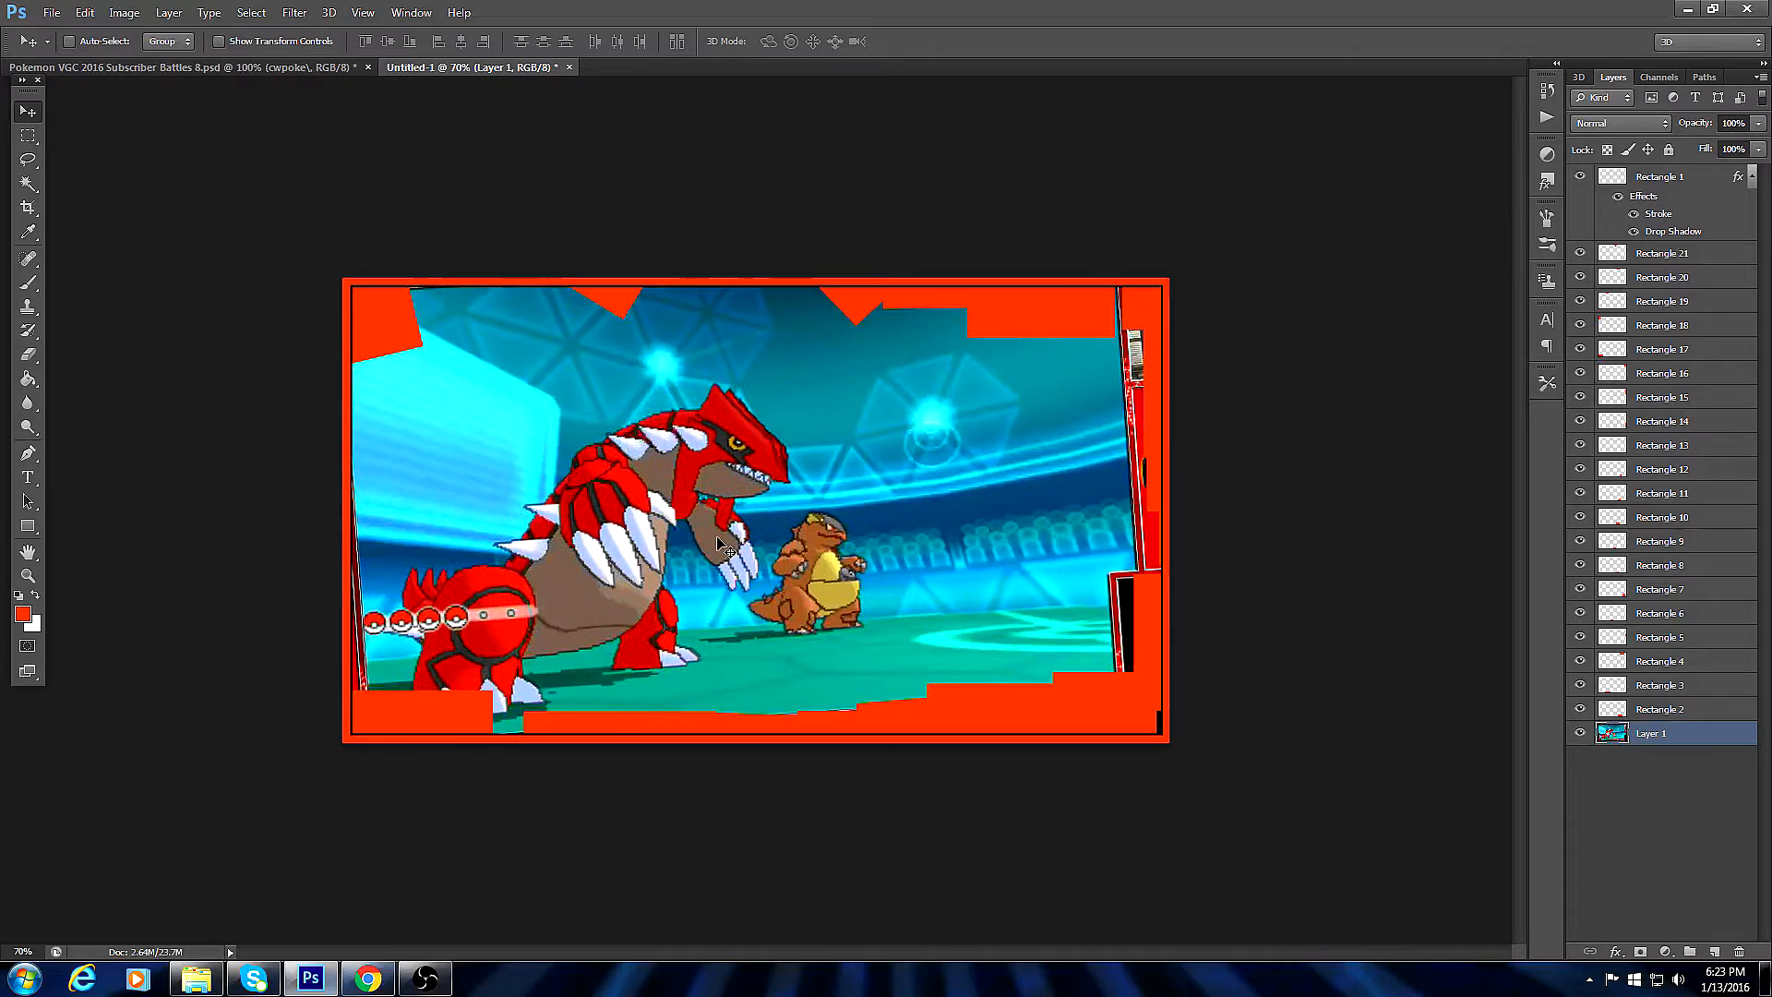
click(84, 12)
click(138, 356)
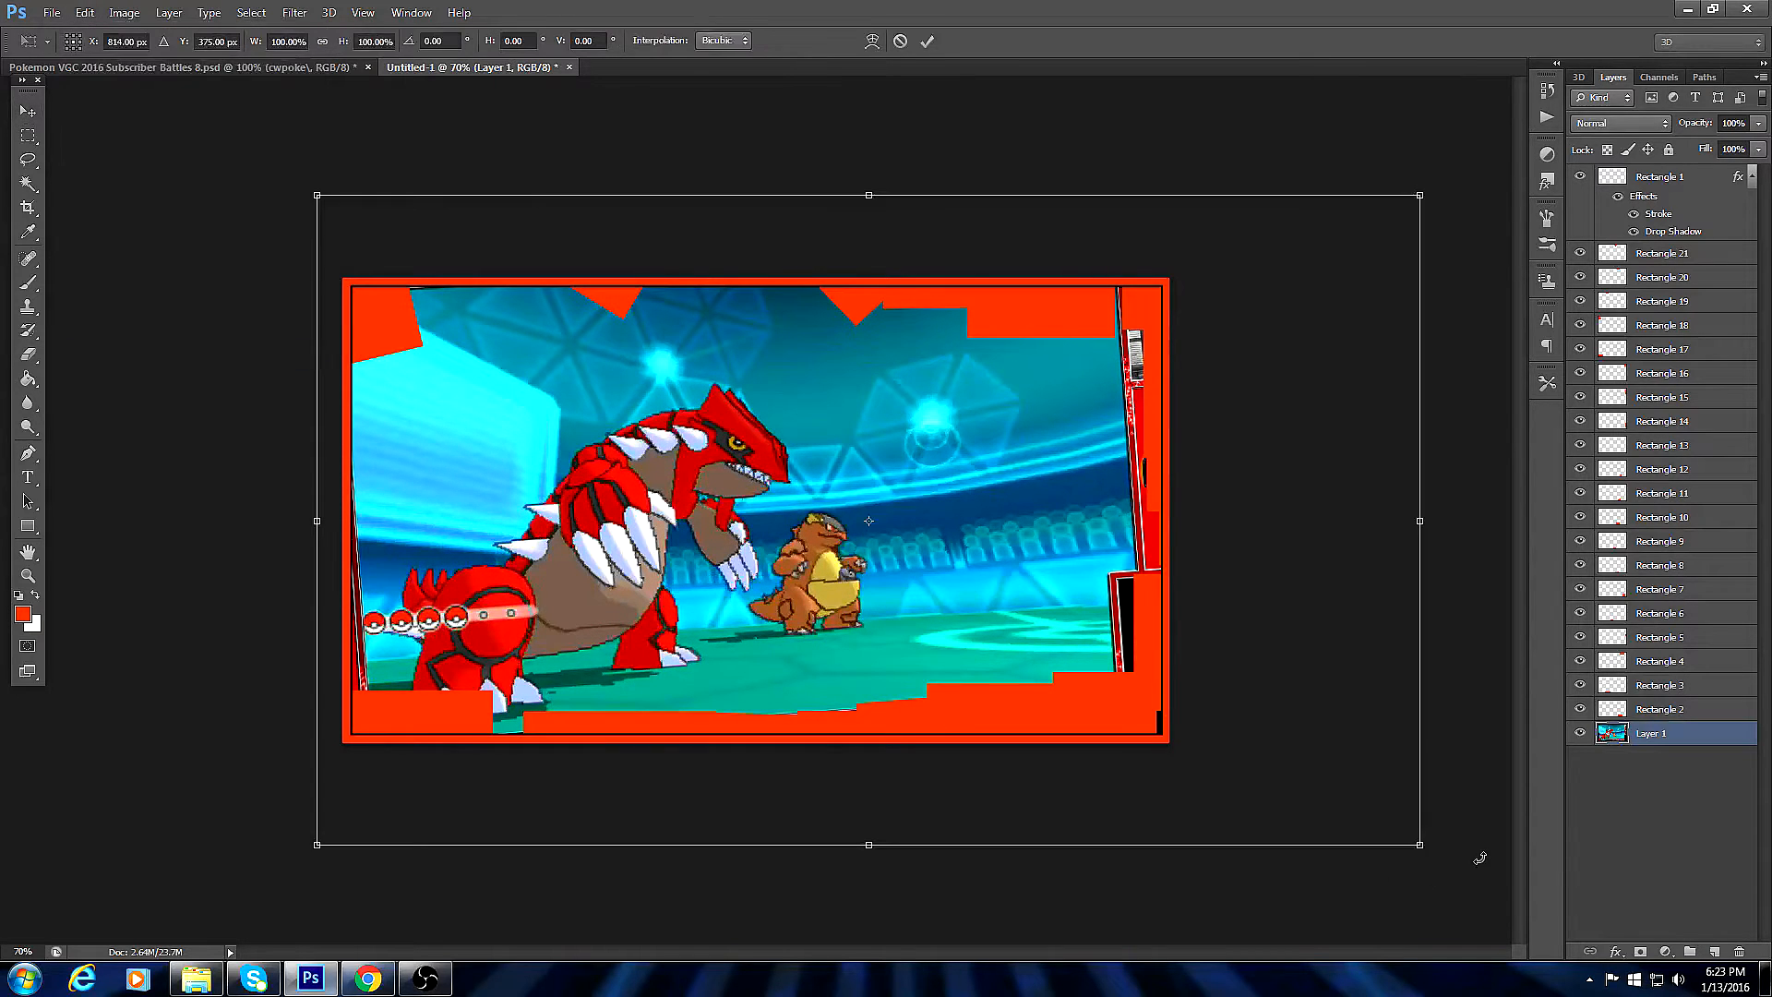
drag(1421, 850, 1484, 910)
click(28, 110)
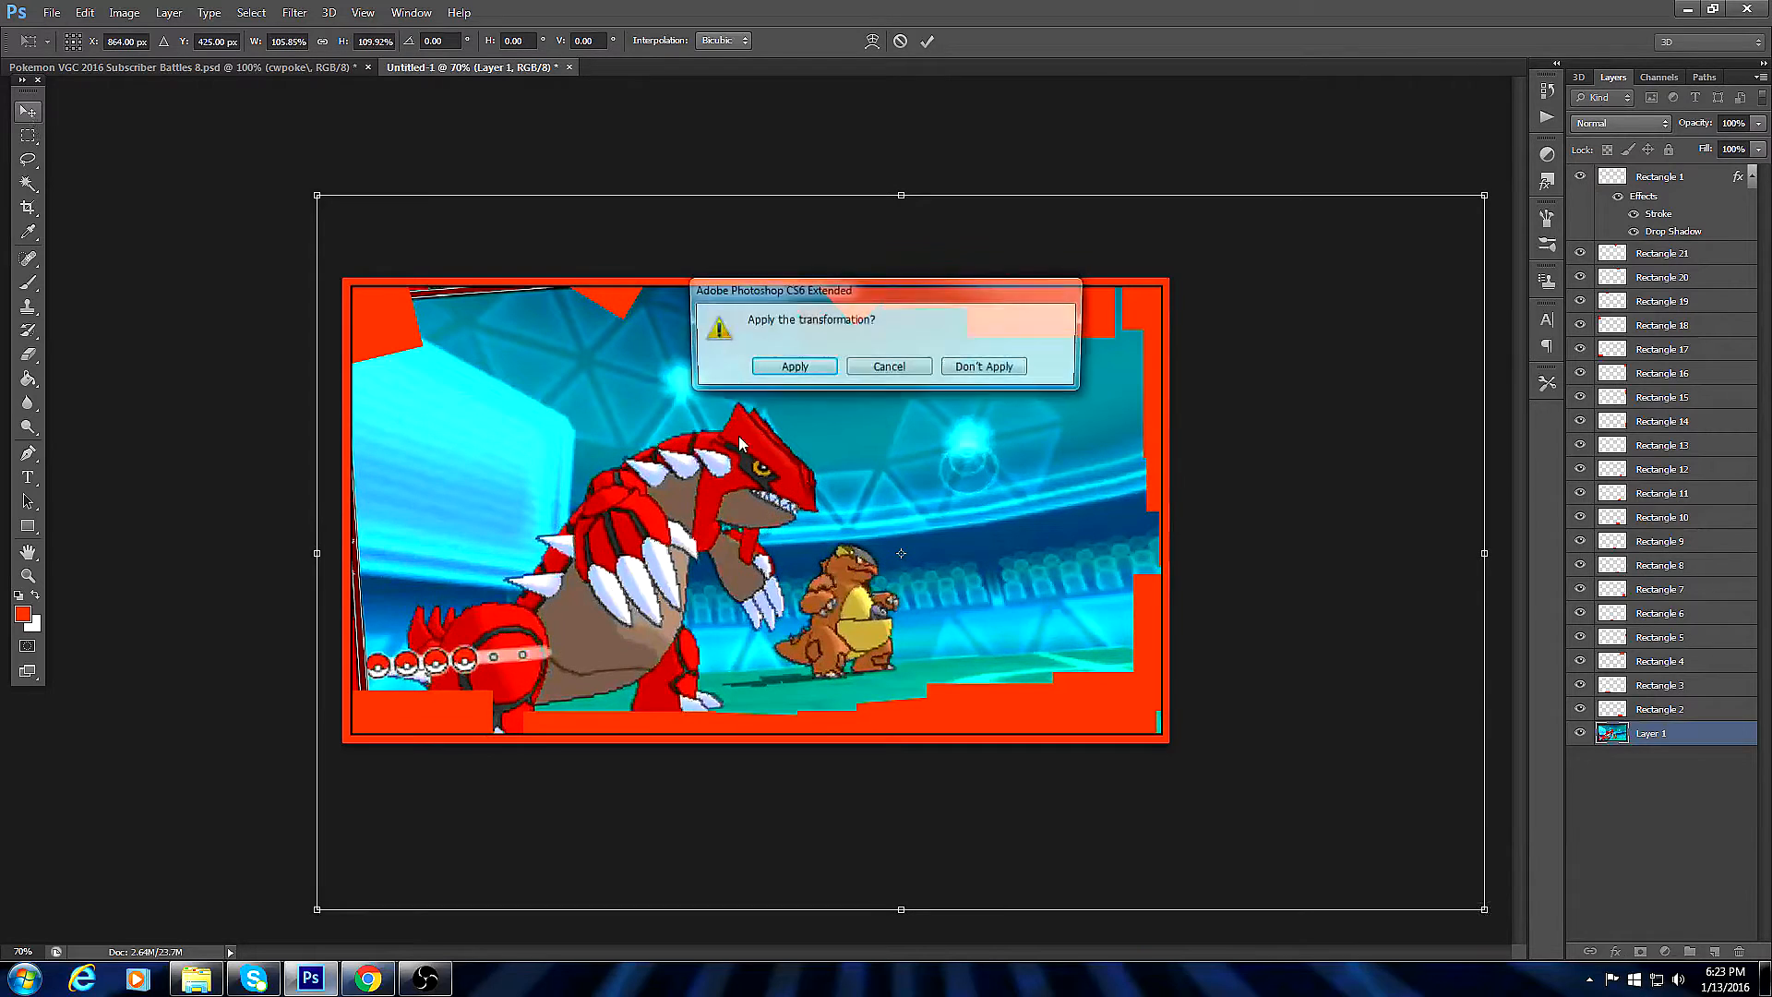
click(791, 364)
mouse_move(972, 460)
mouse_down()
mouse_move(969, 434)
mouse_move(951, 437)
mouse_up()
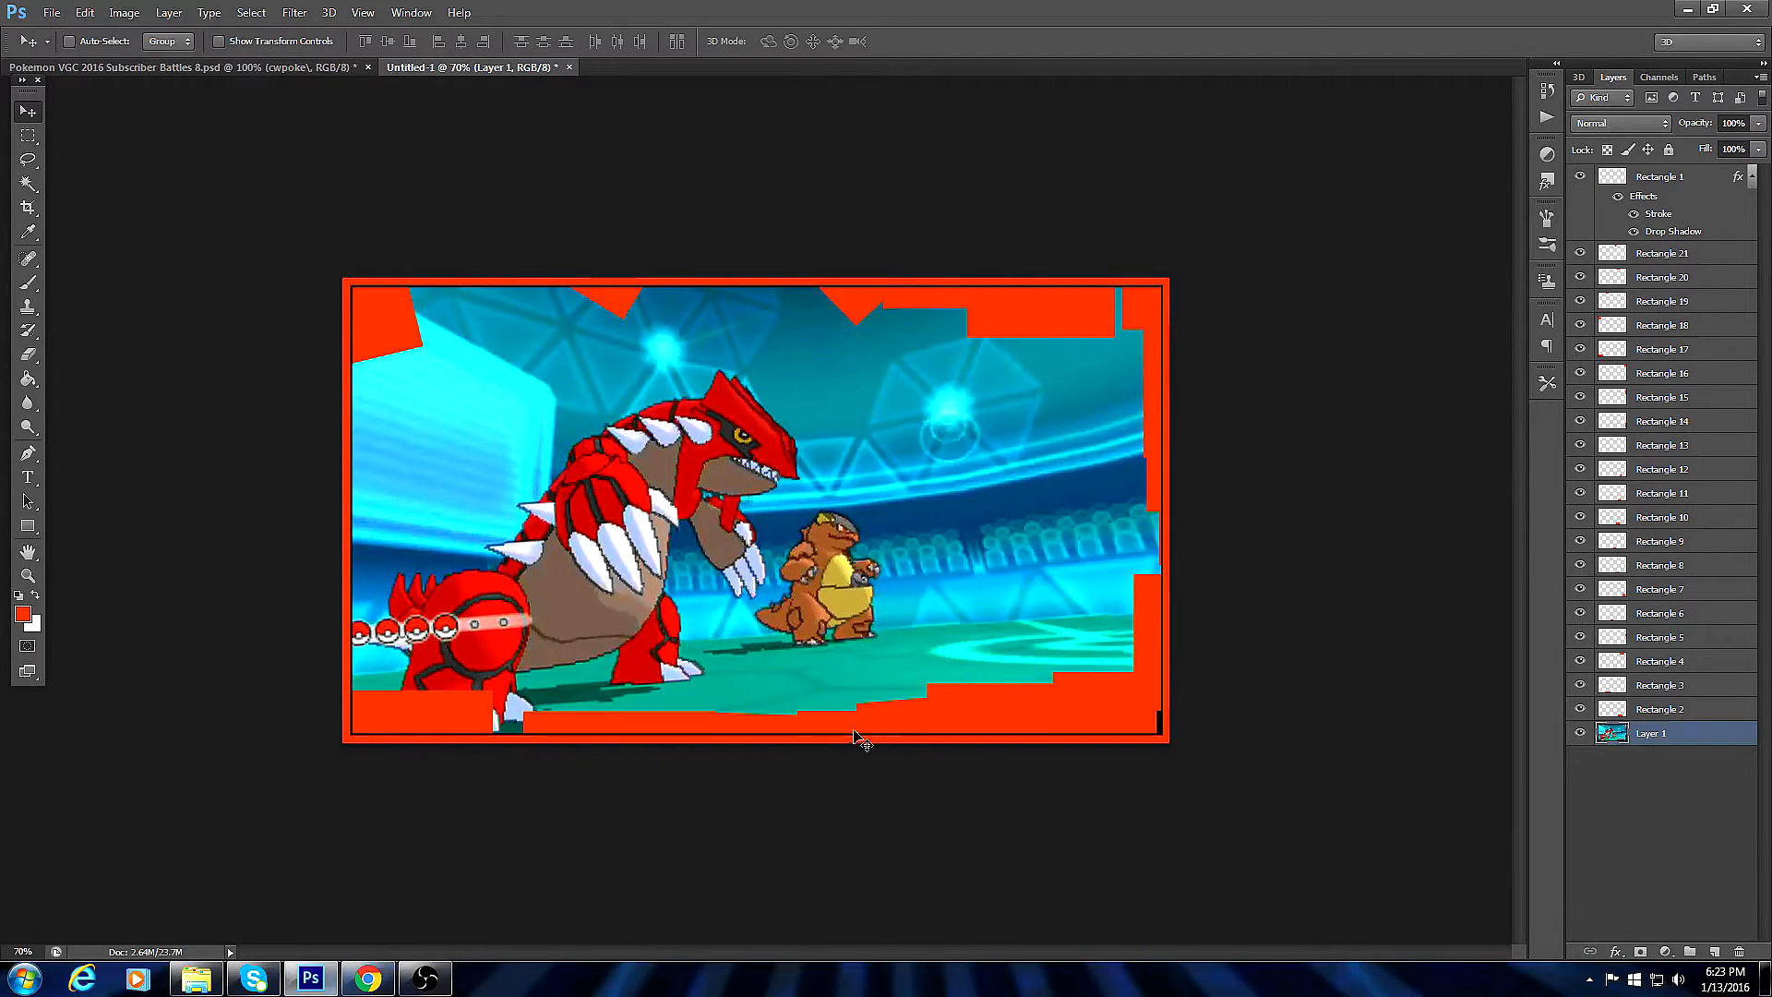
Hide Layer 1 and Rectangle 1's effects so only the plain red border shows, and consult the Subscriber Battles 8 border design.
click(1580, 733)
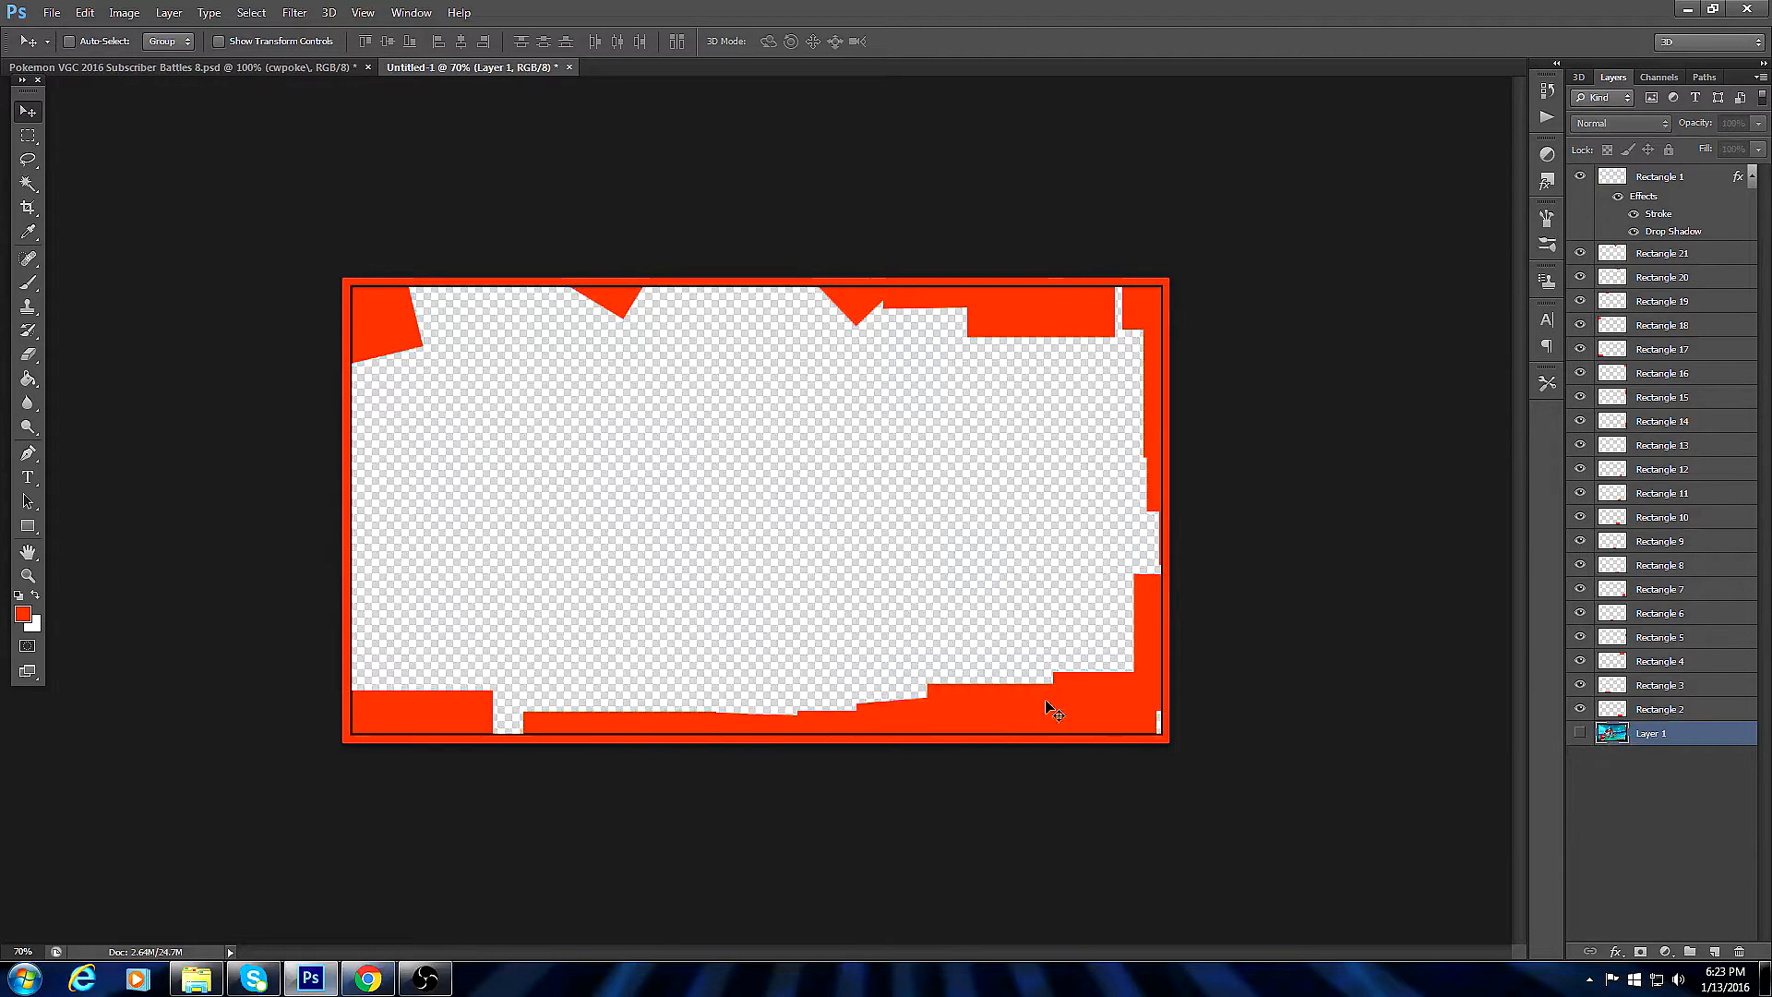
click(1632, 214)
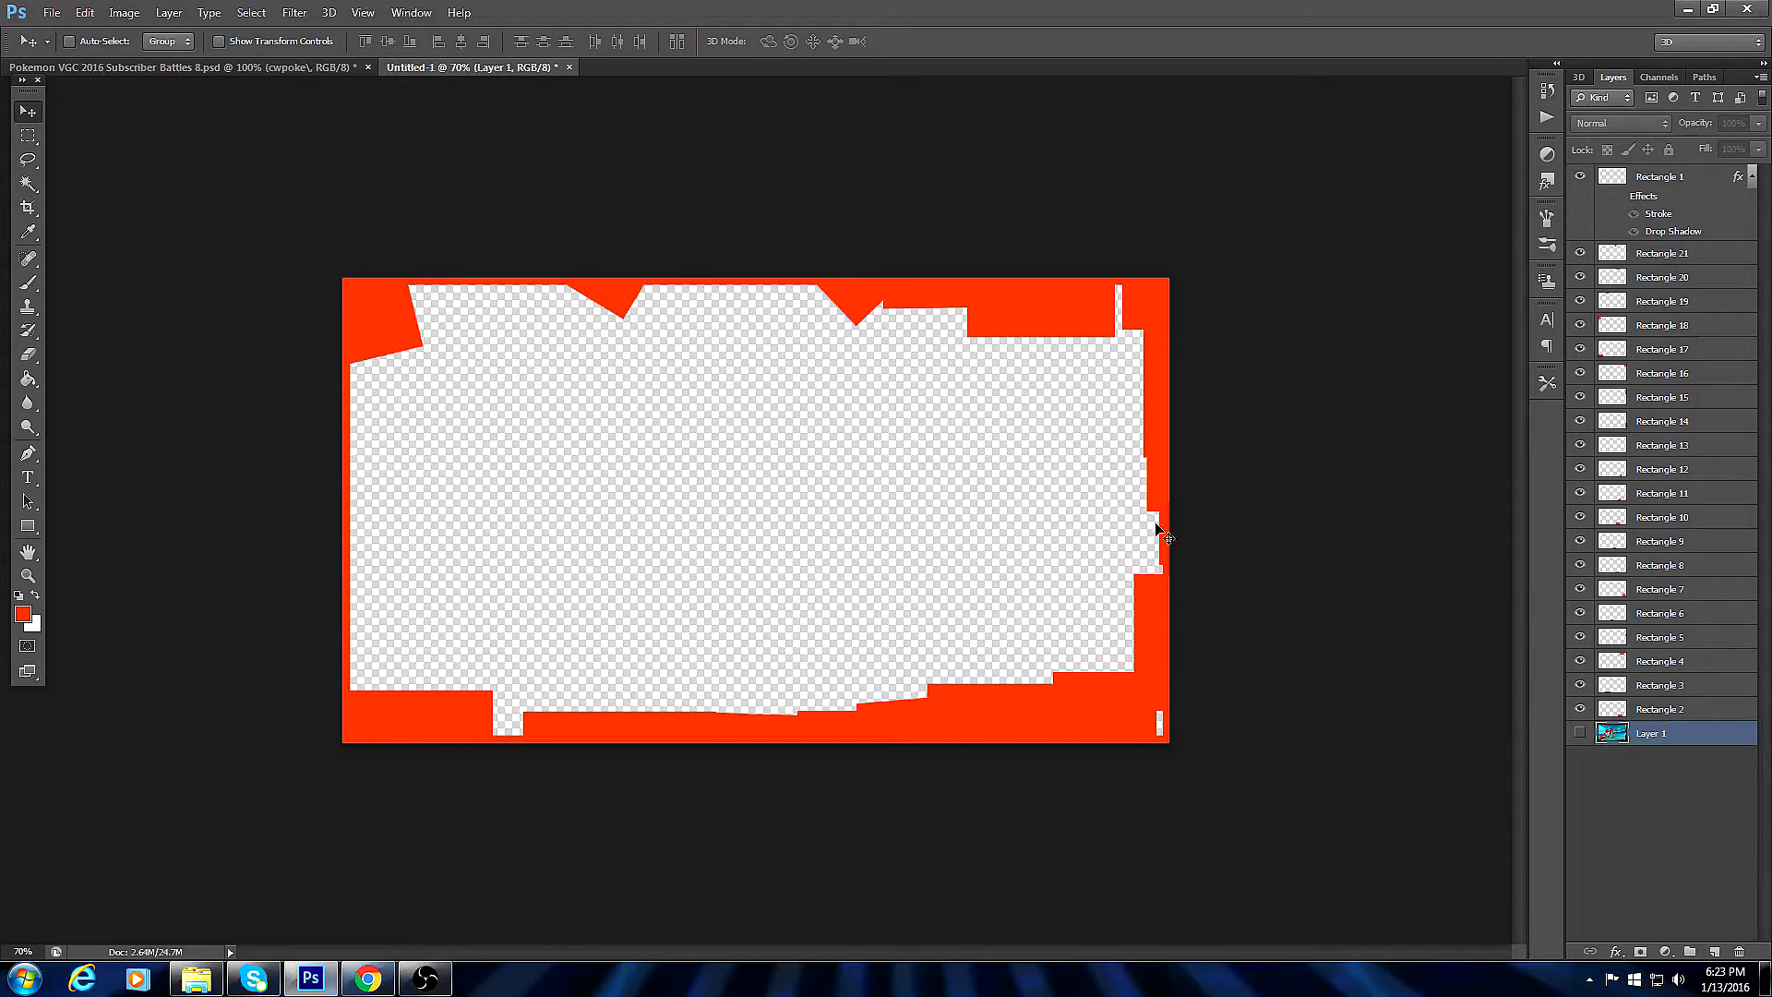
click(273, 65)
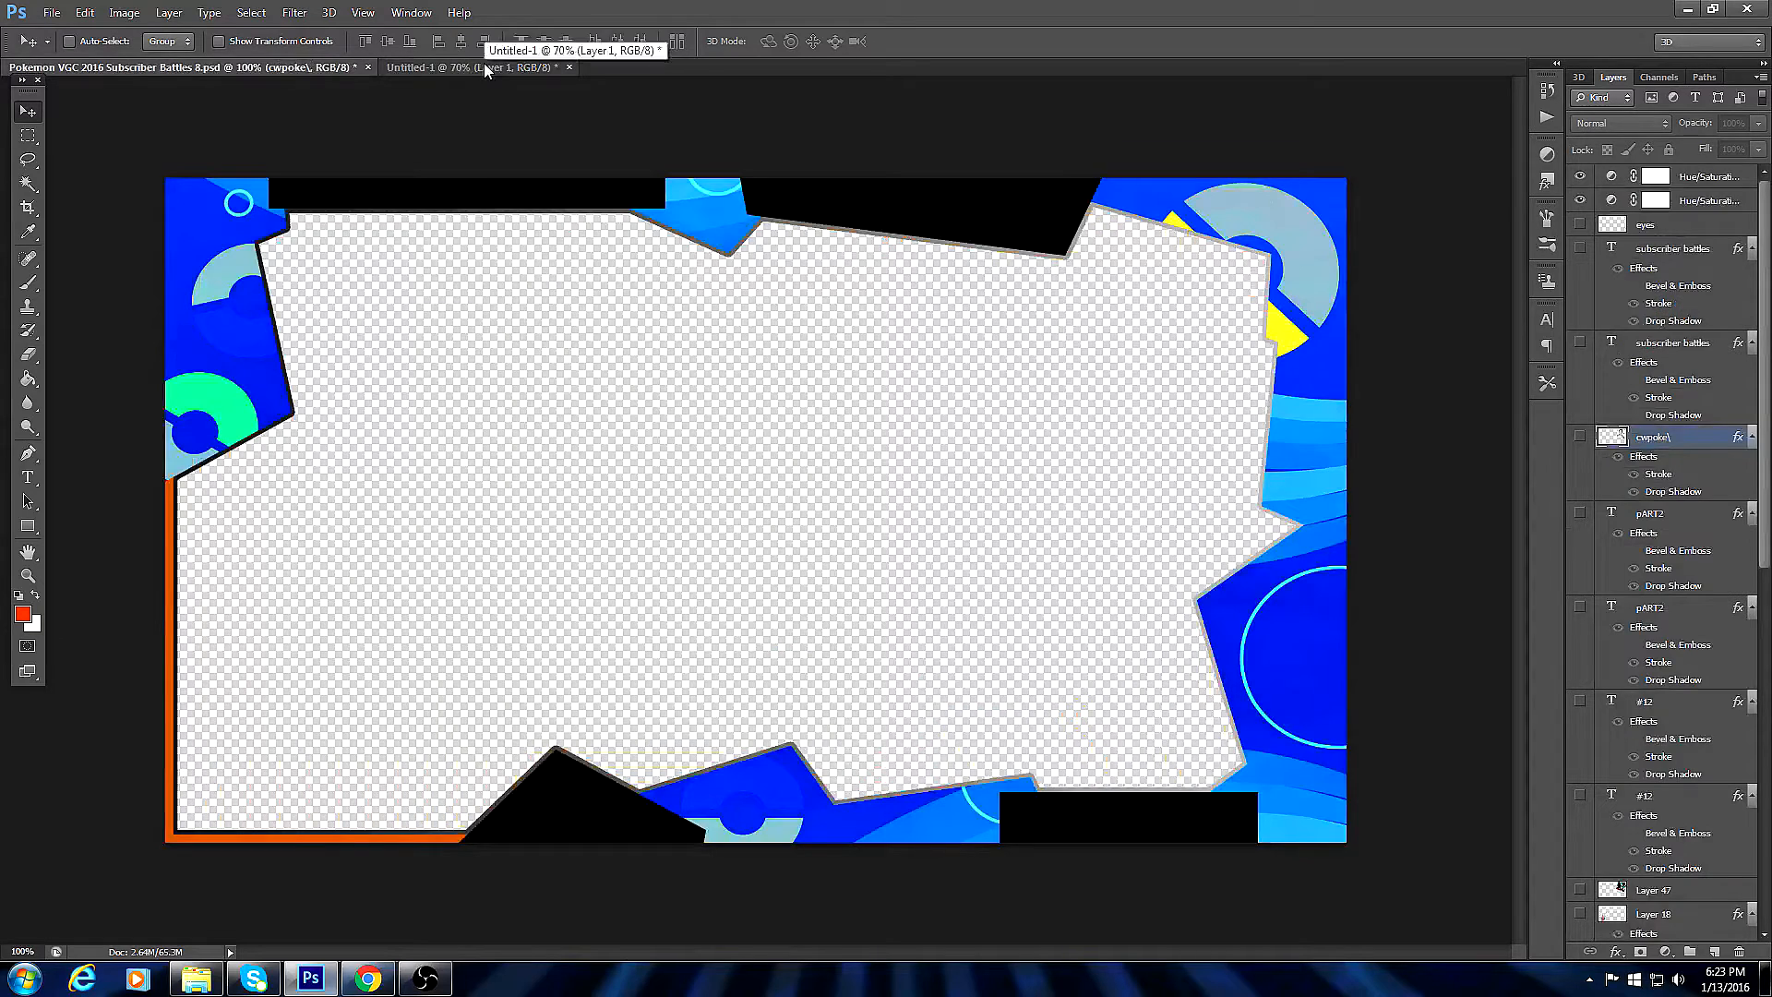
click(484, 63)
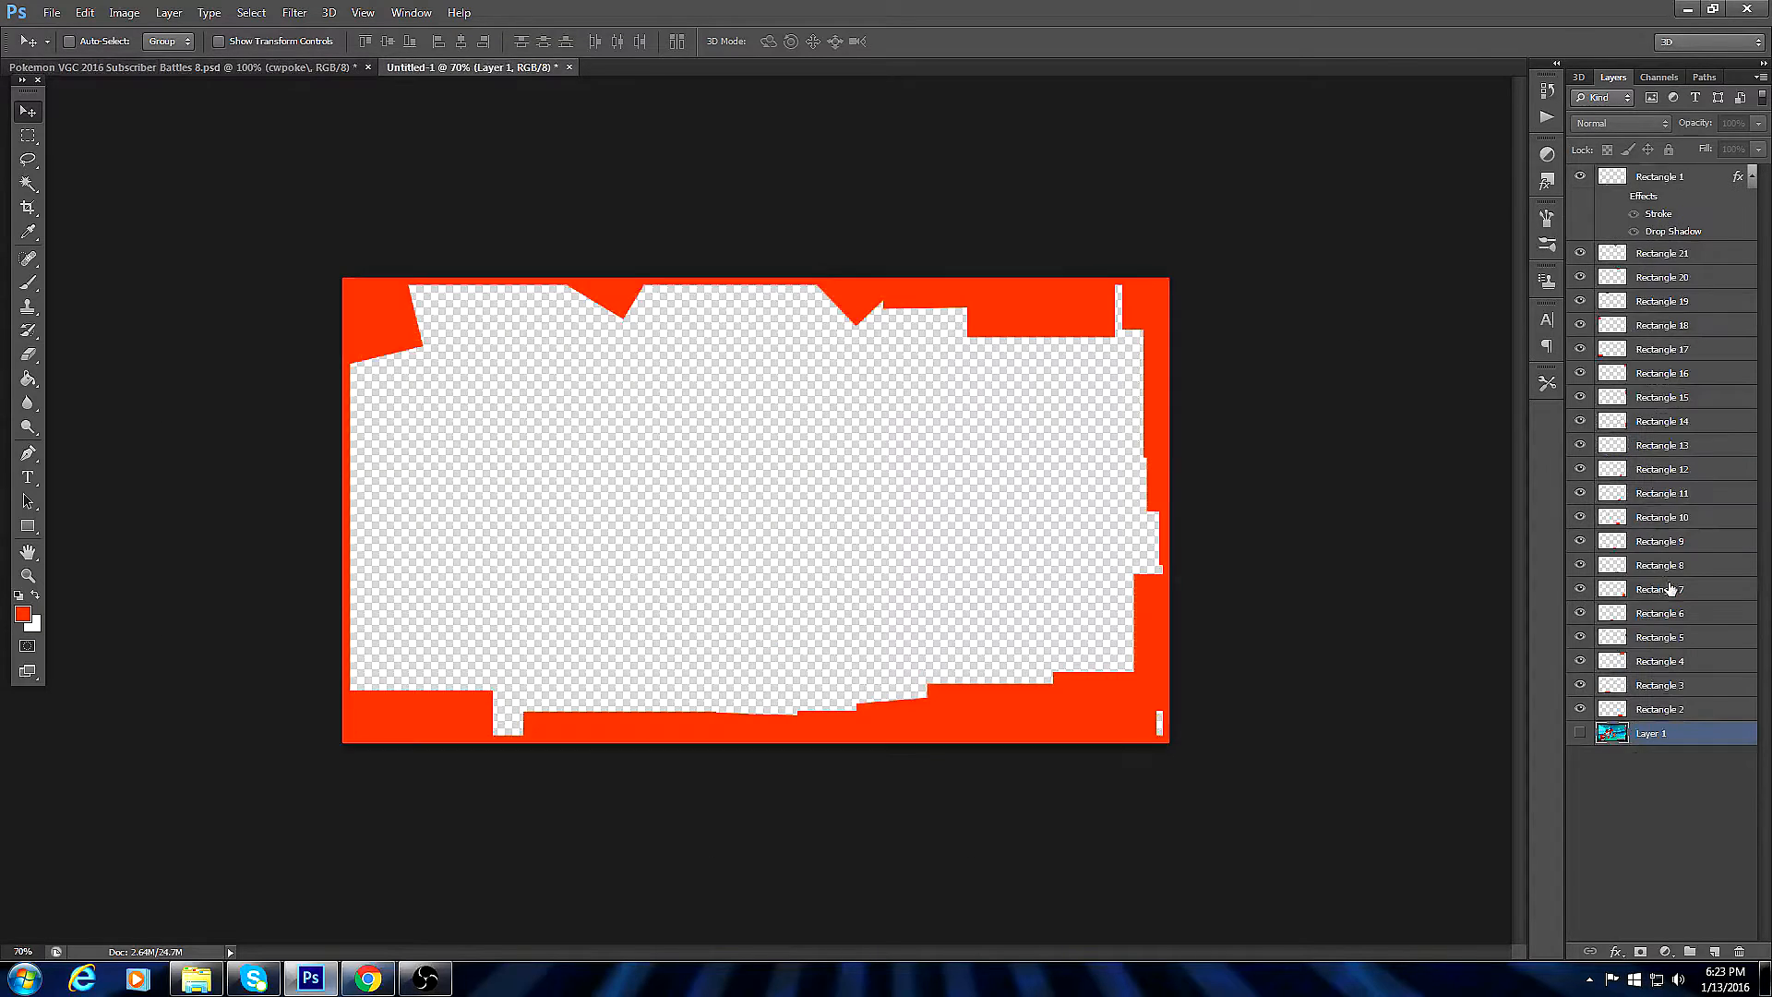
Save a copy of the plain red border on its transparent background as the PNG file border.png.
click(48, 12)
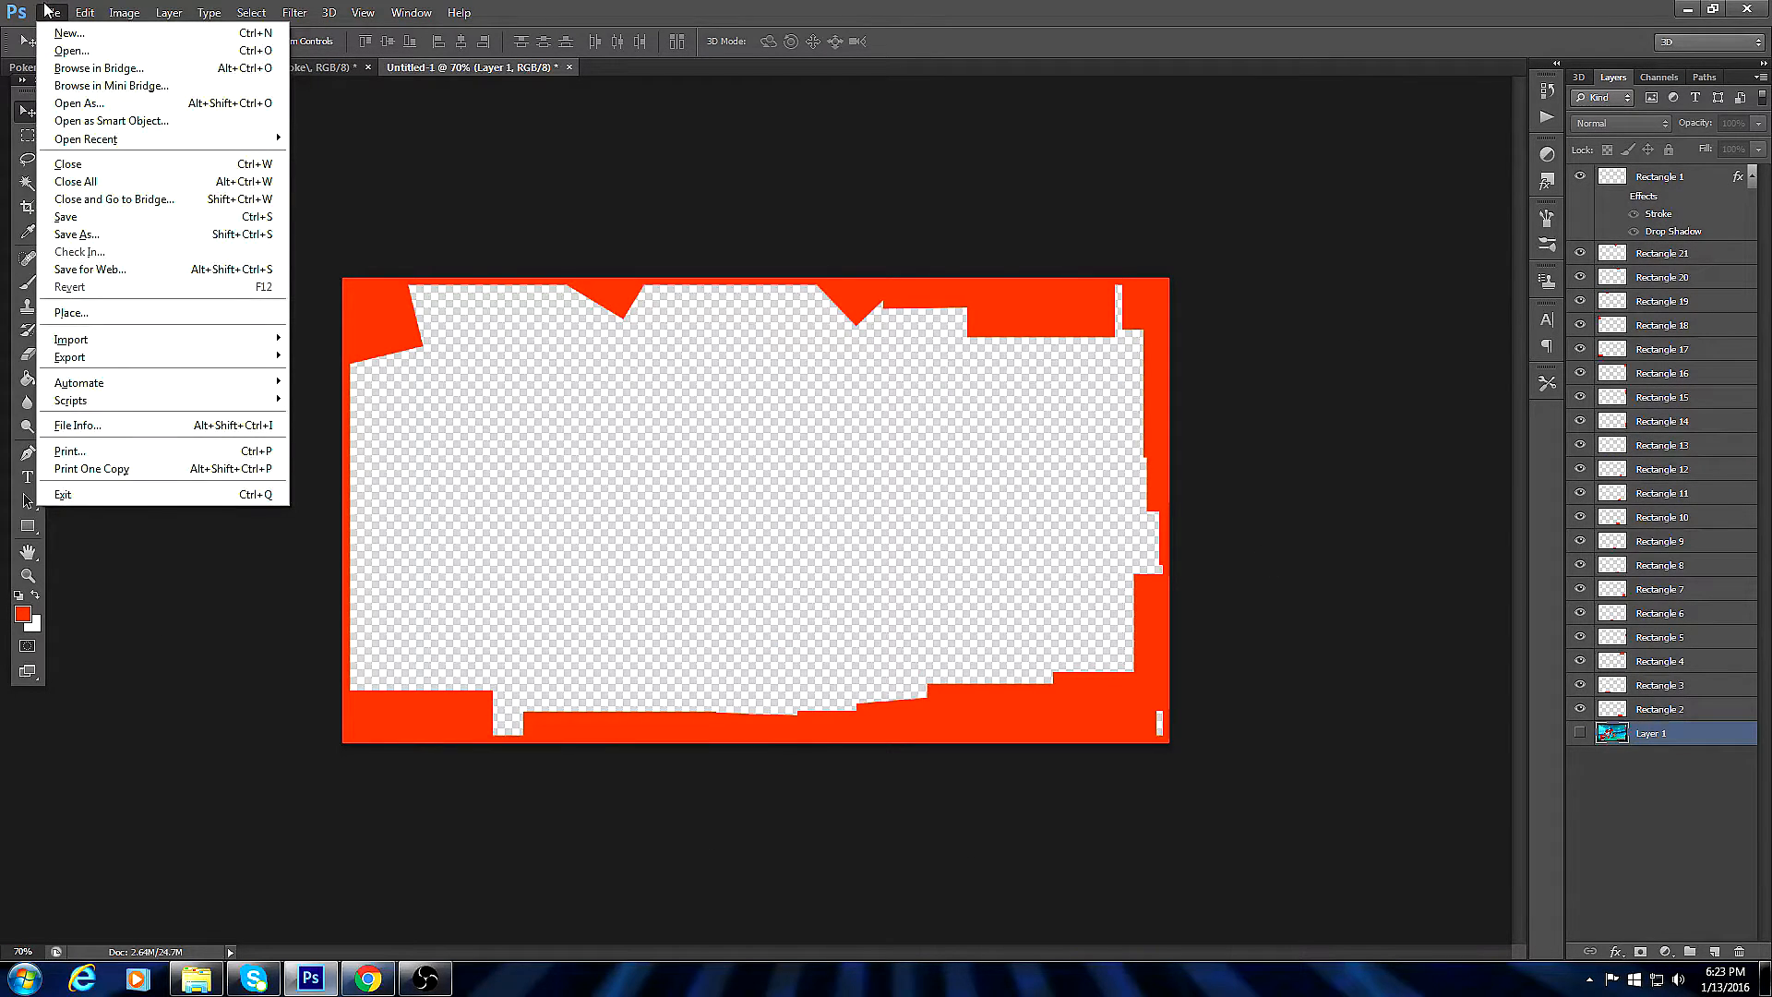
click(96, 240)
click(530, 734)
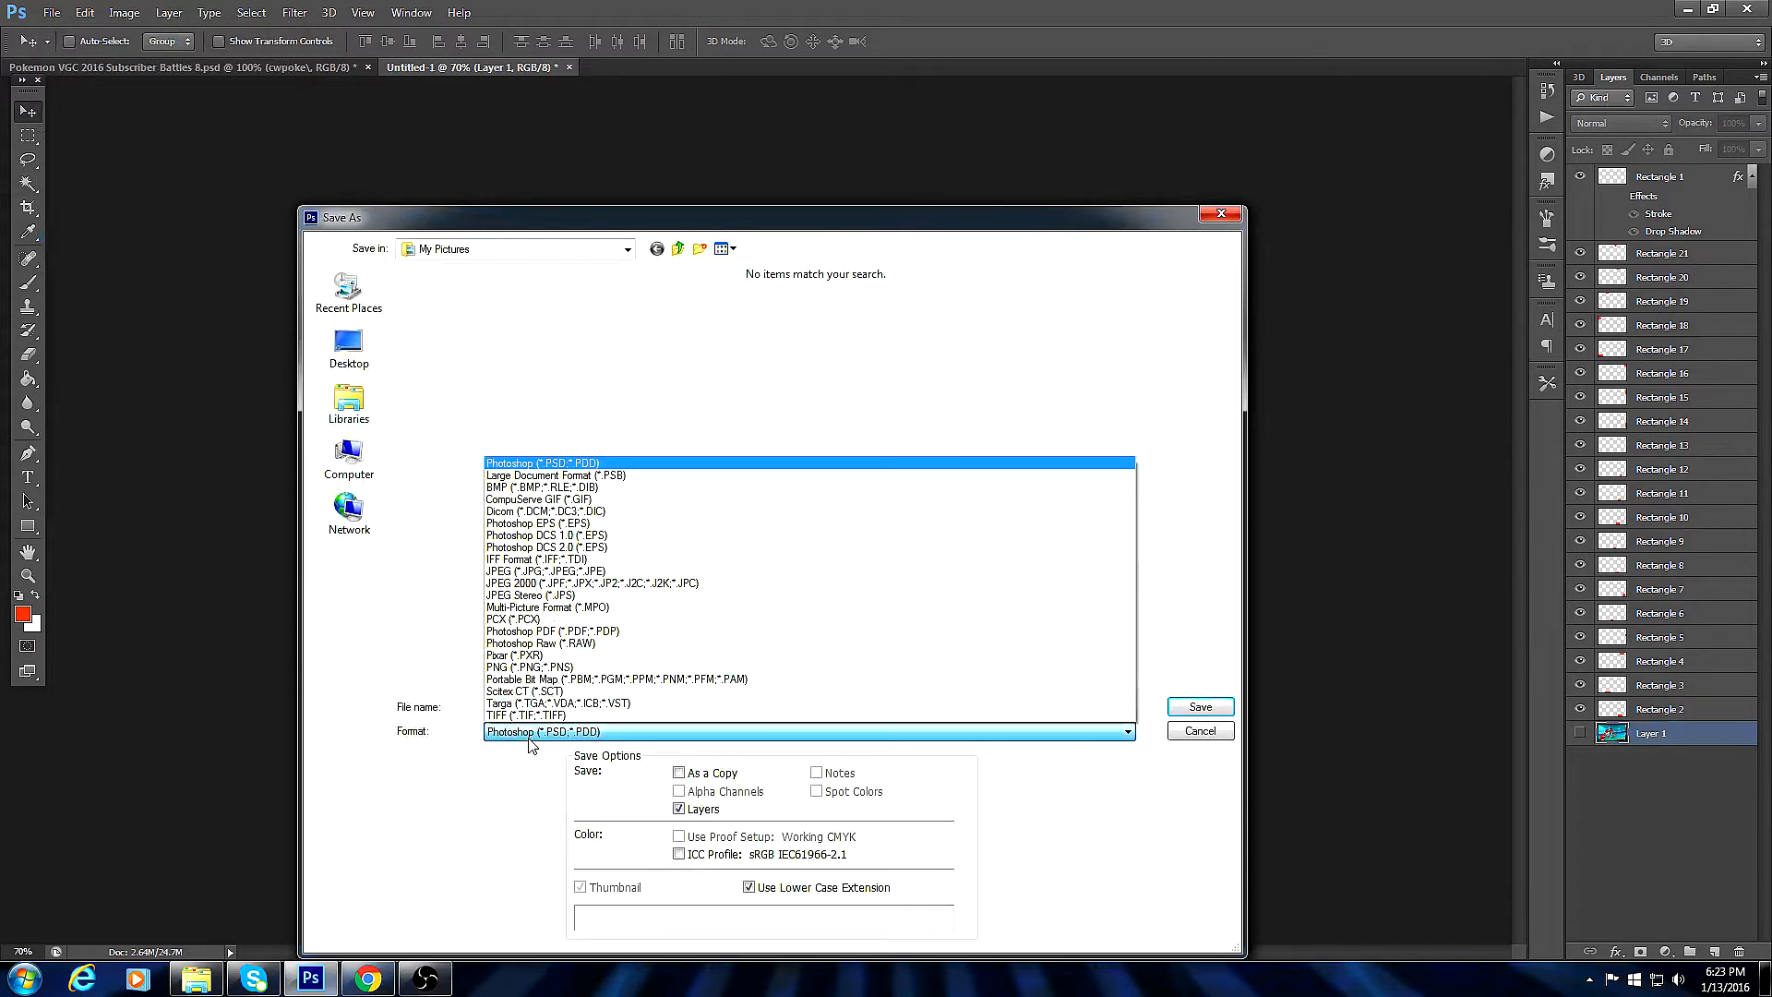
click(533, 680)
click(535, 732)
click(532, 668)
double_click(560, 706)
text(asdas)
key(Return)
key(Return)
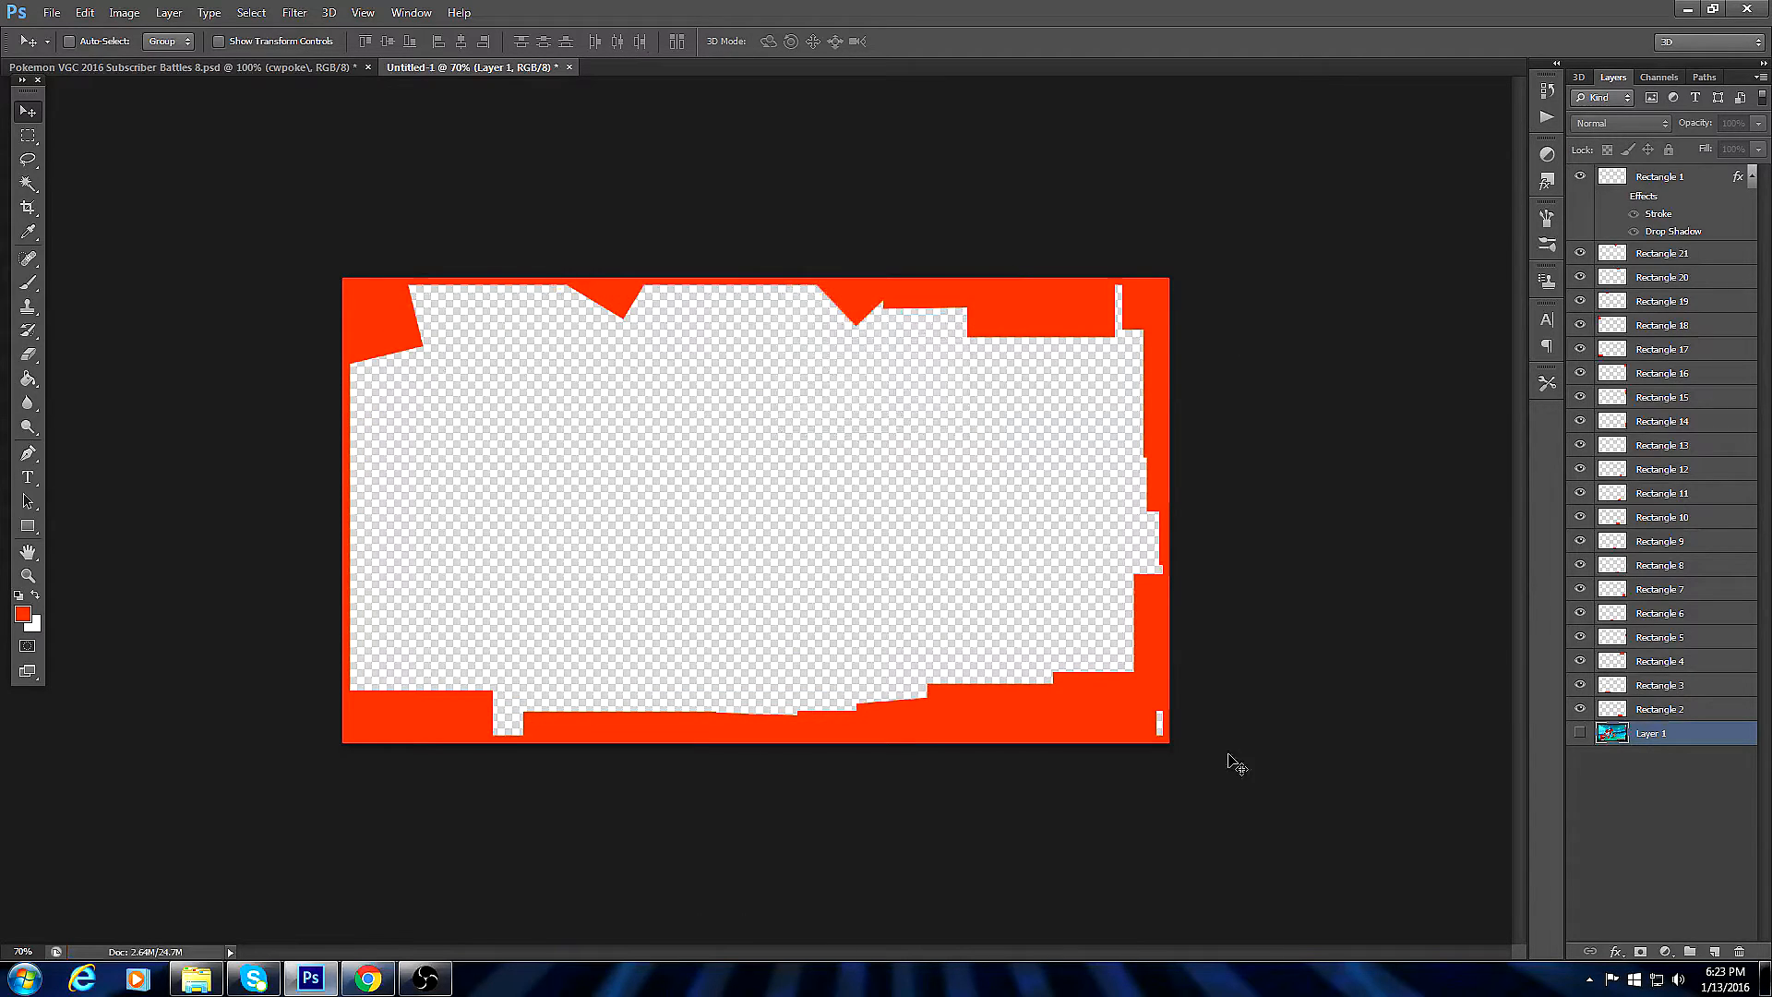
Open border.png as a separate document and return to the Untitled-1 thumbnail.
click(52, 12)
click(46, 49)
key(Escape)
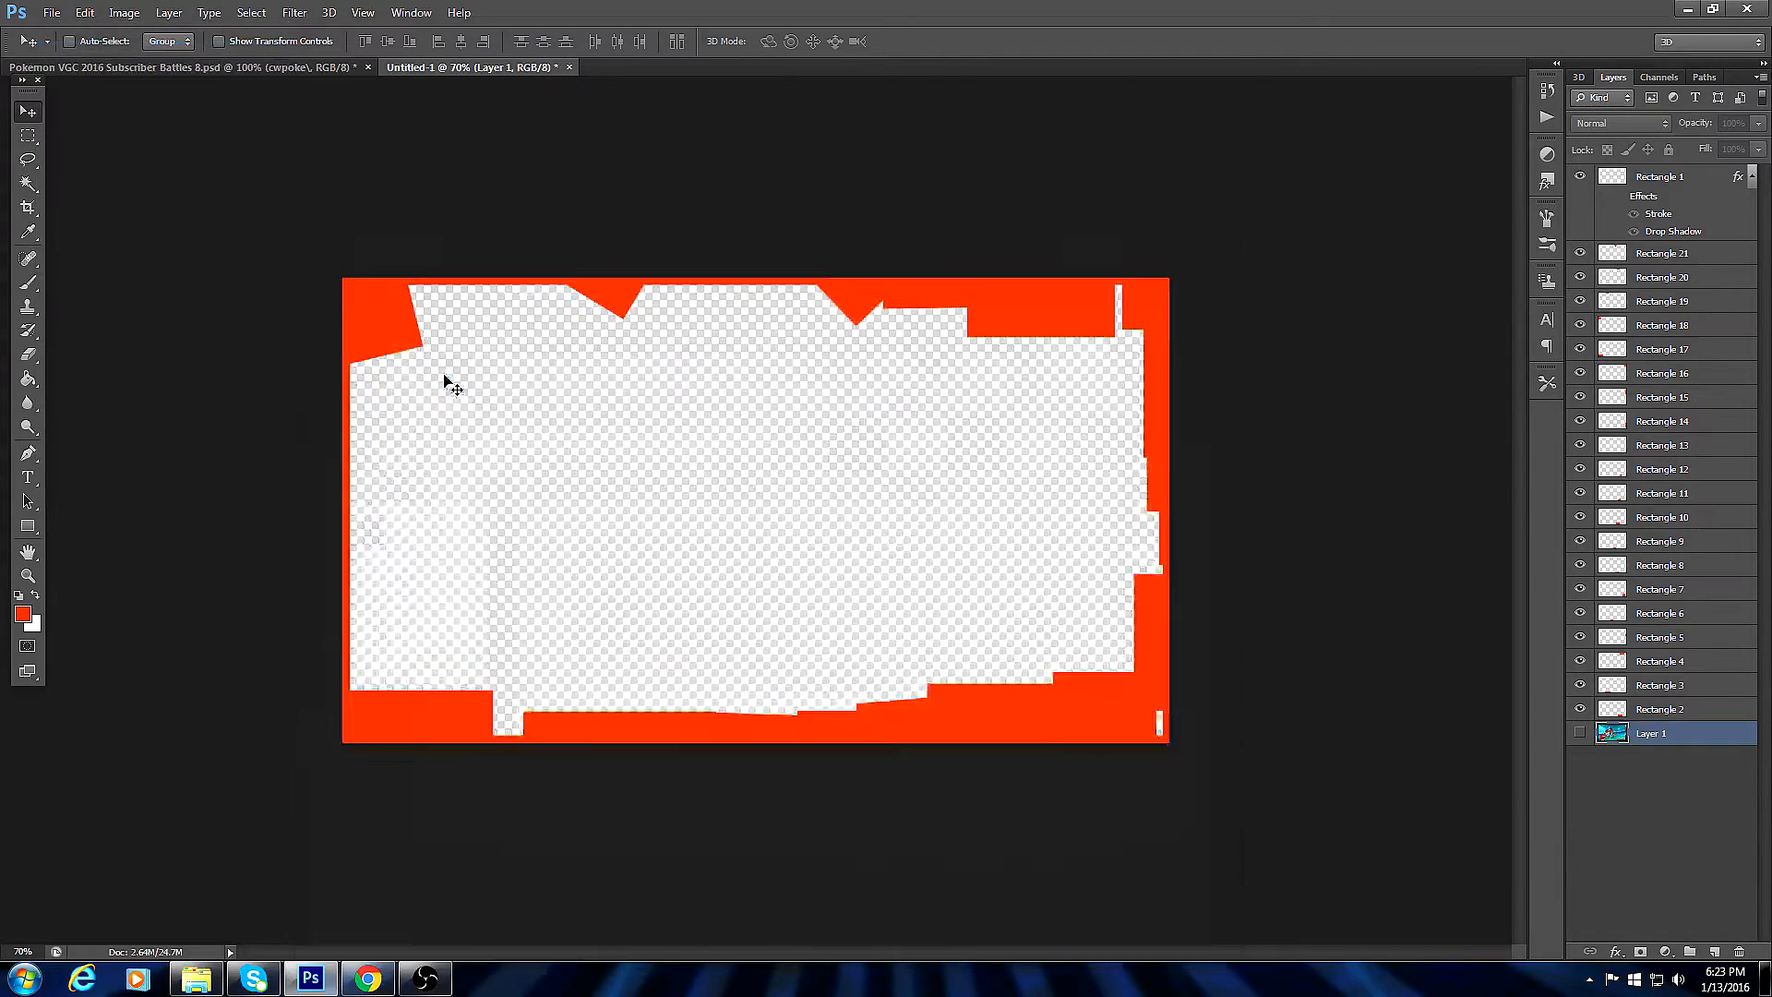
click(513, 68)
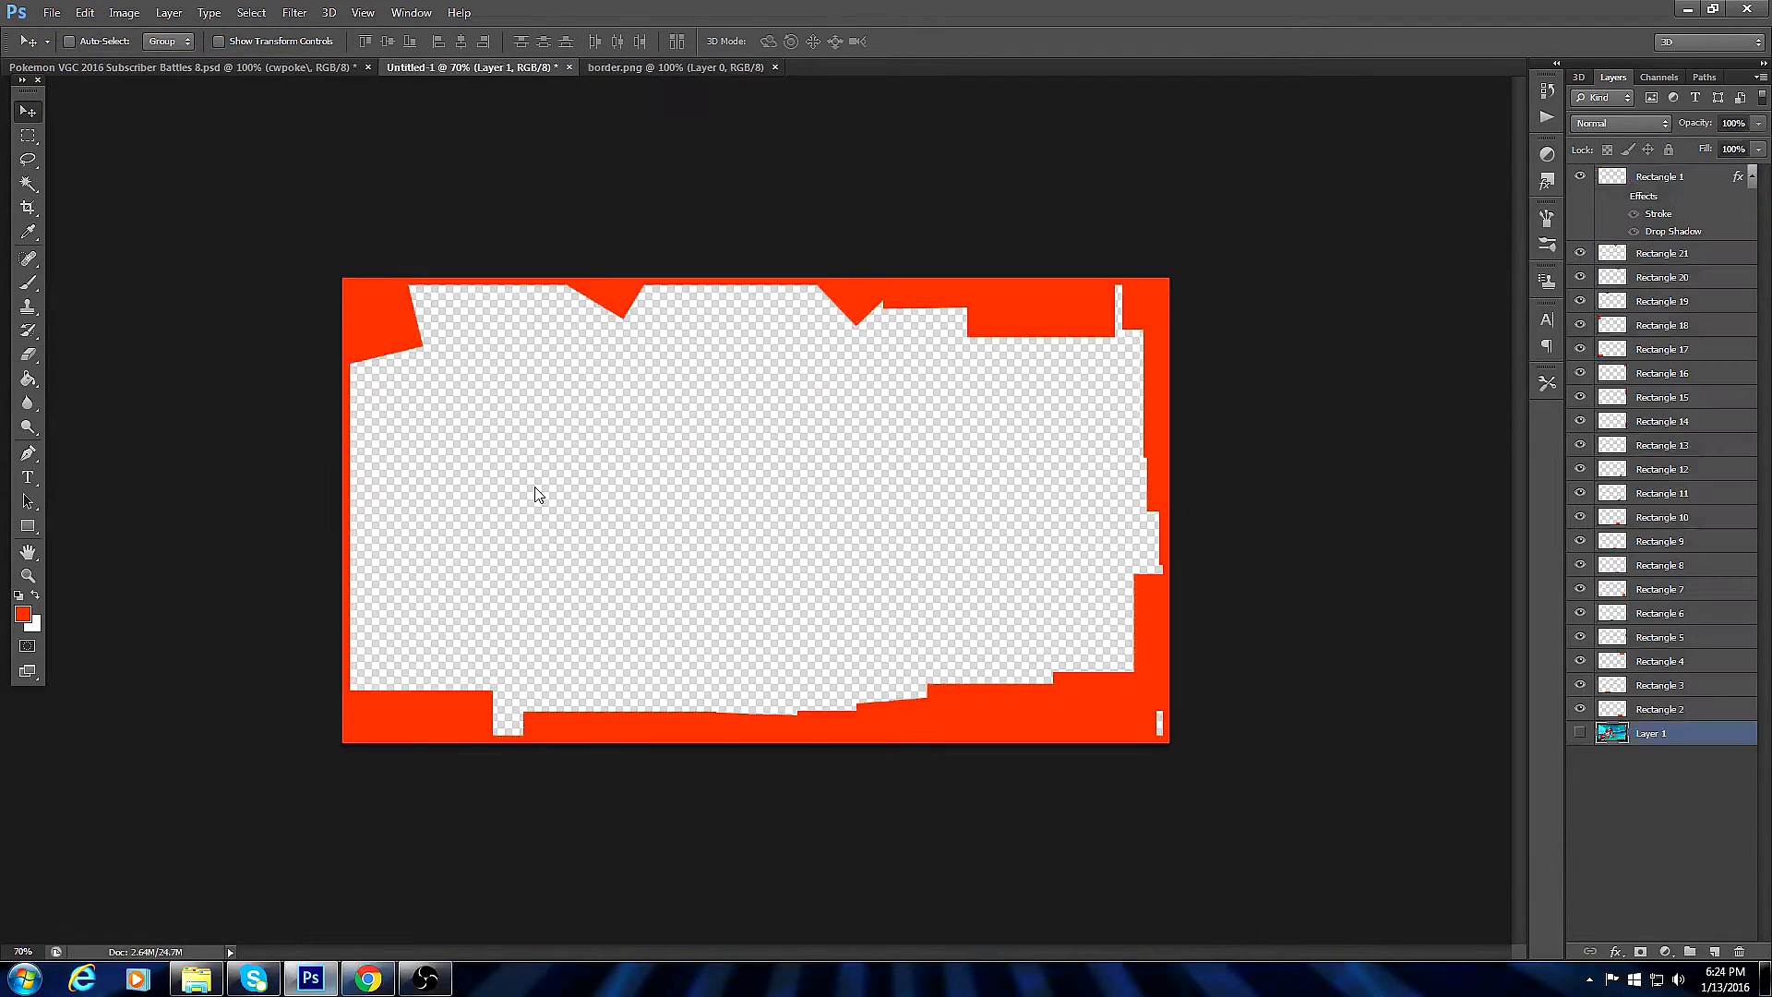
Delete all the rectangle layers, Rectangle 1 through Rectangle 21, from the thumbnail, keeping only Layer 1.
click(1658, 180)
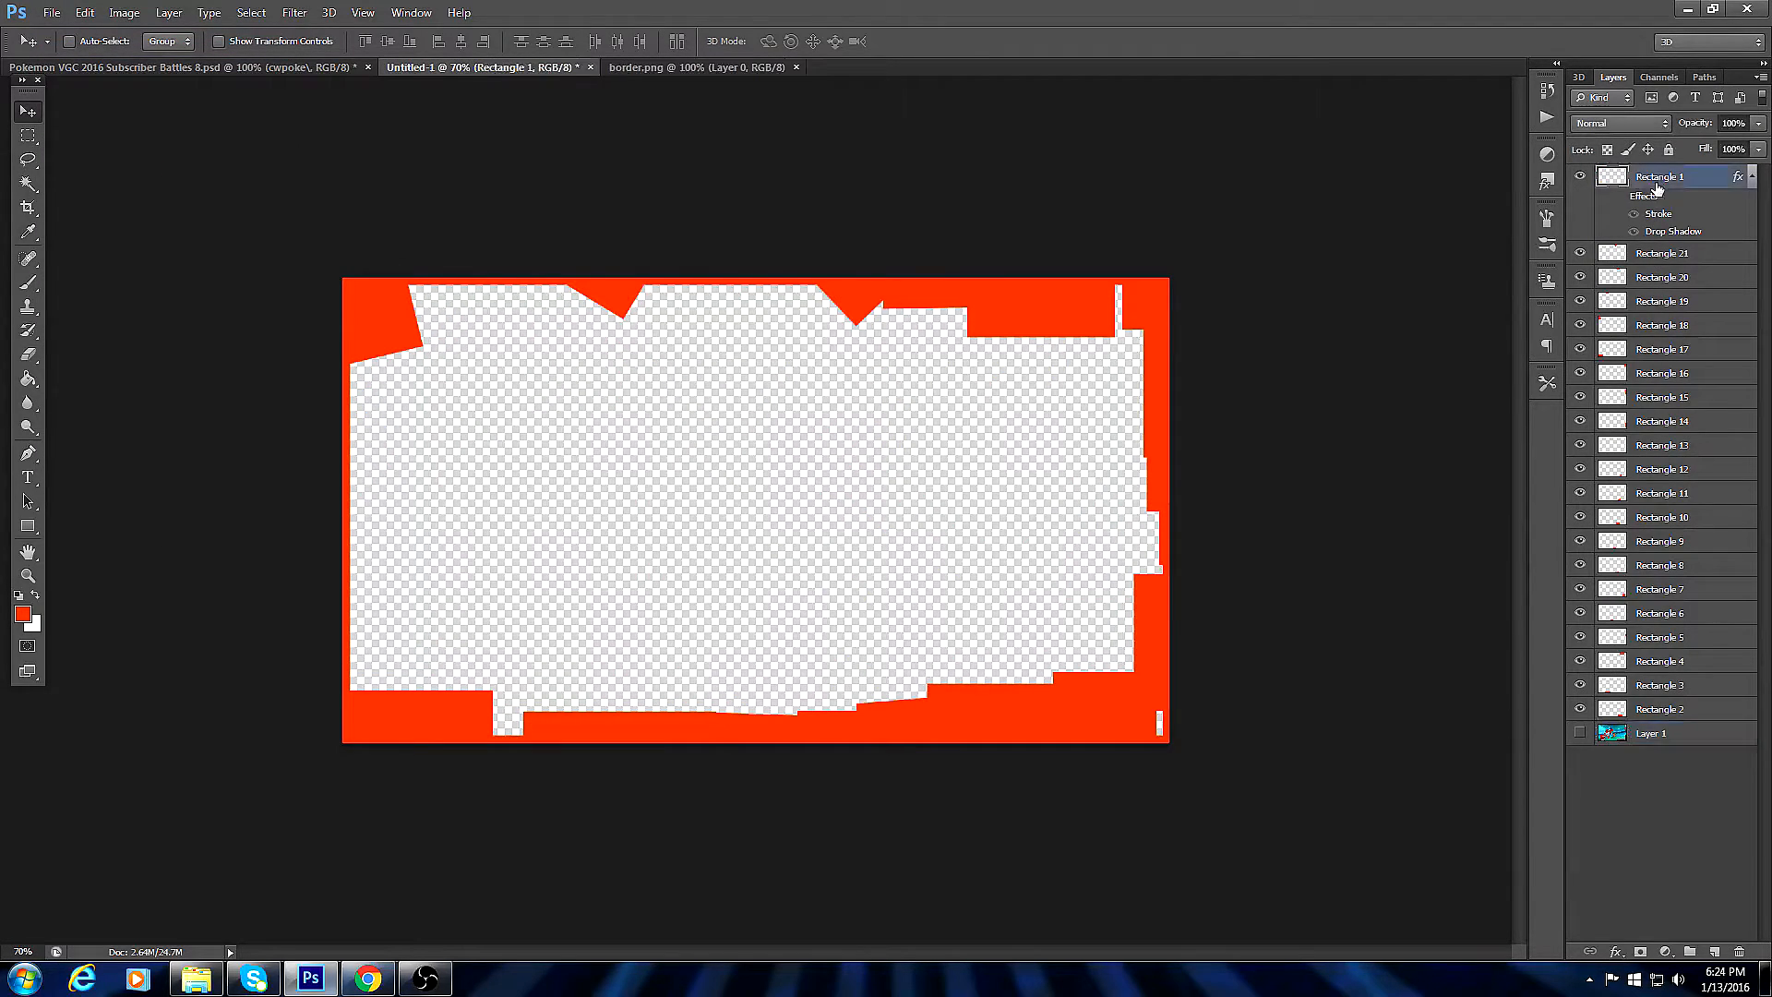
shift+click(1674, 709)
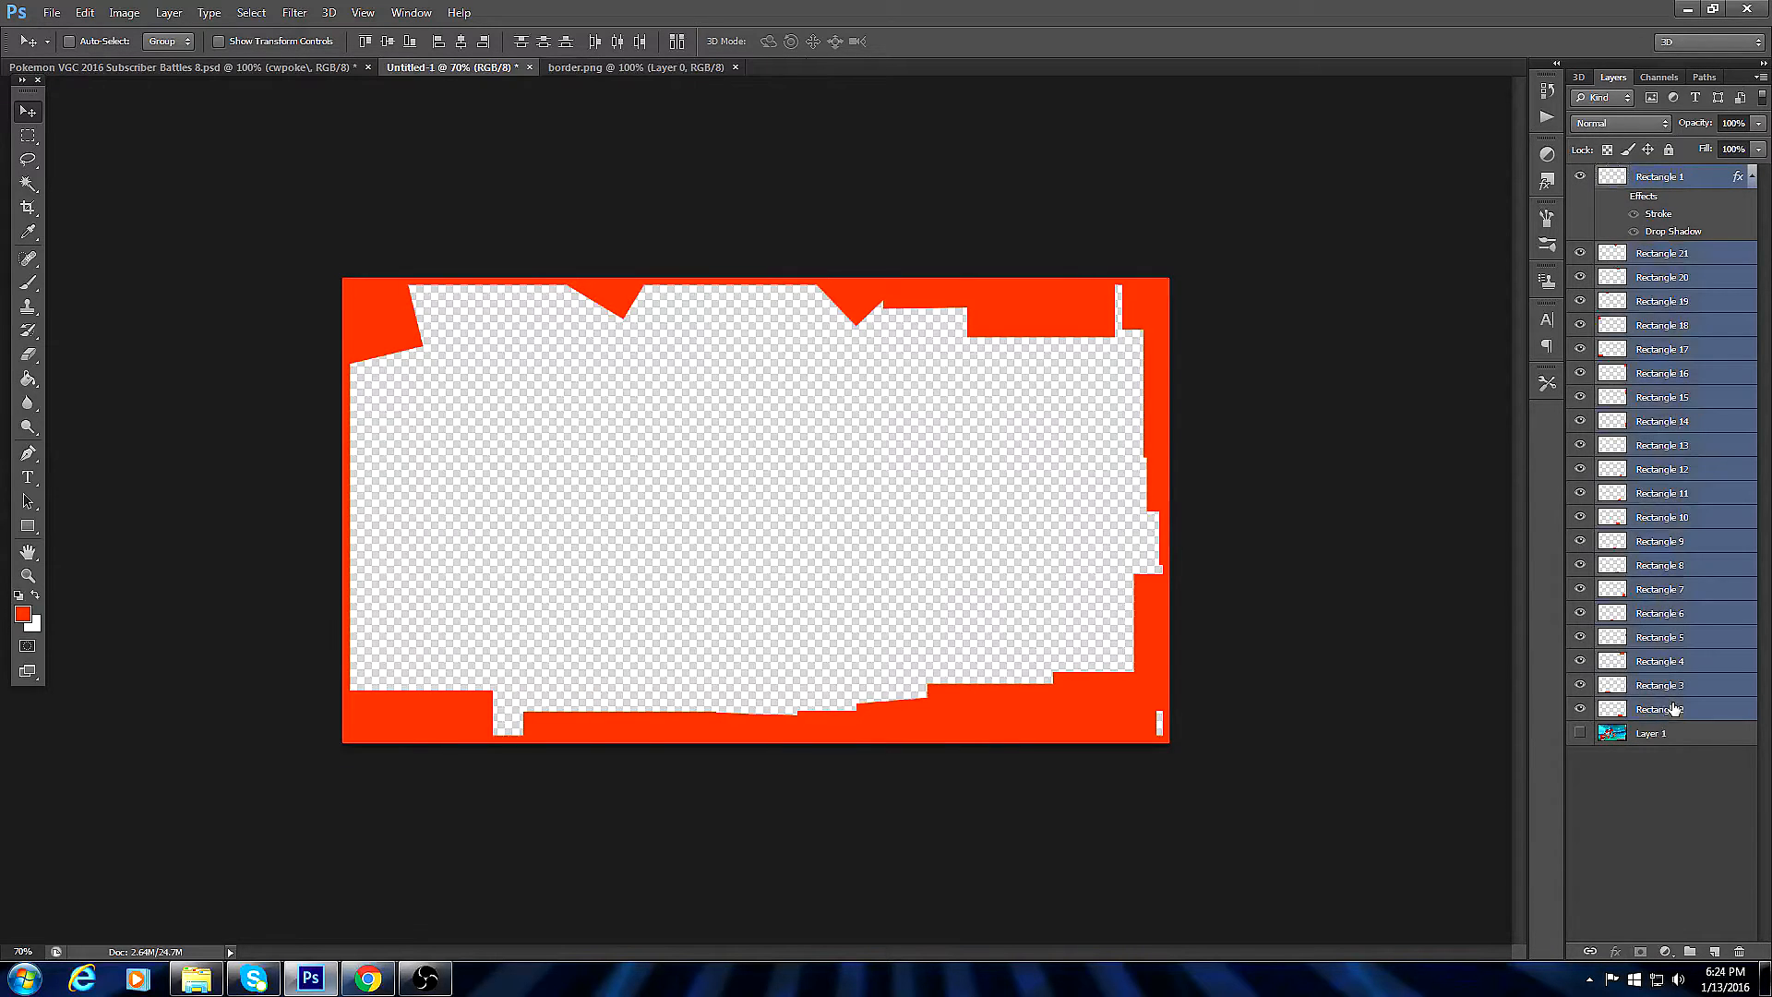
key(Delete)
Copy the flattened border from border.png into the thumbnail, close border.png, and align the border with the canvas edges.
drag(637, 67, 803, 101)
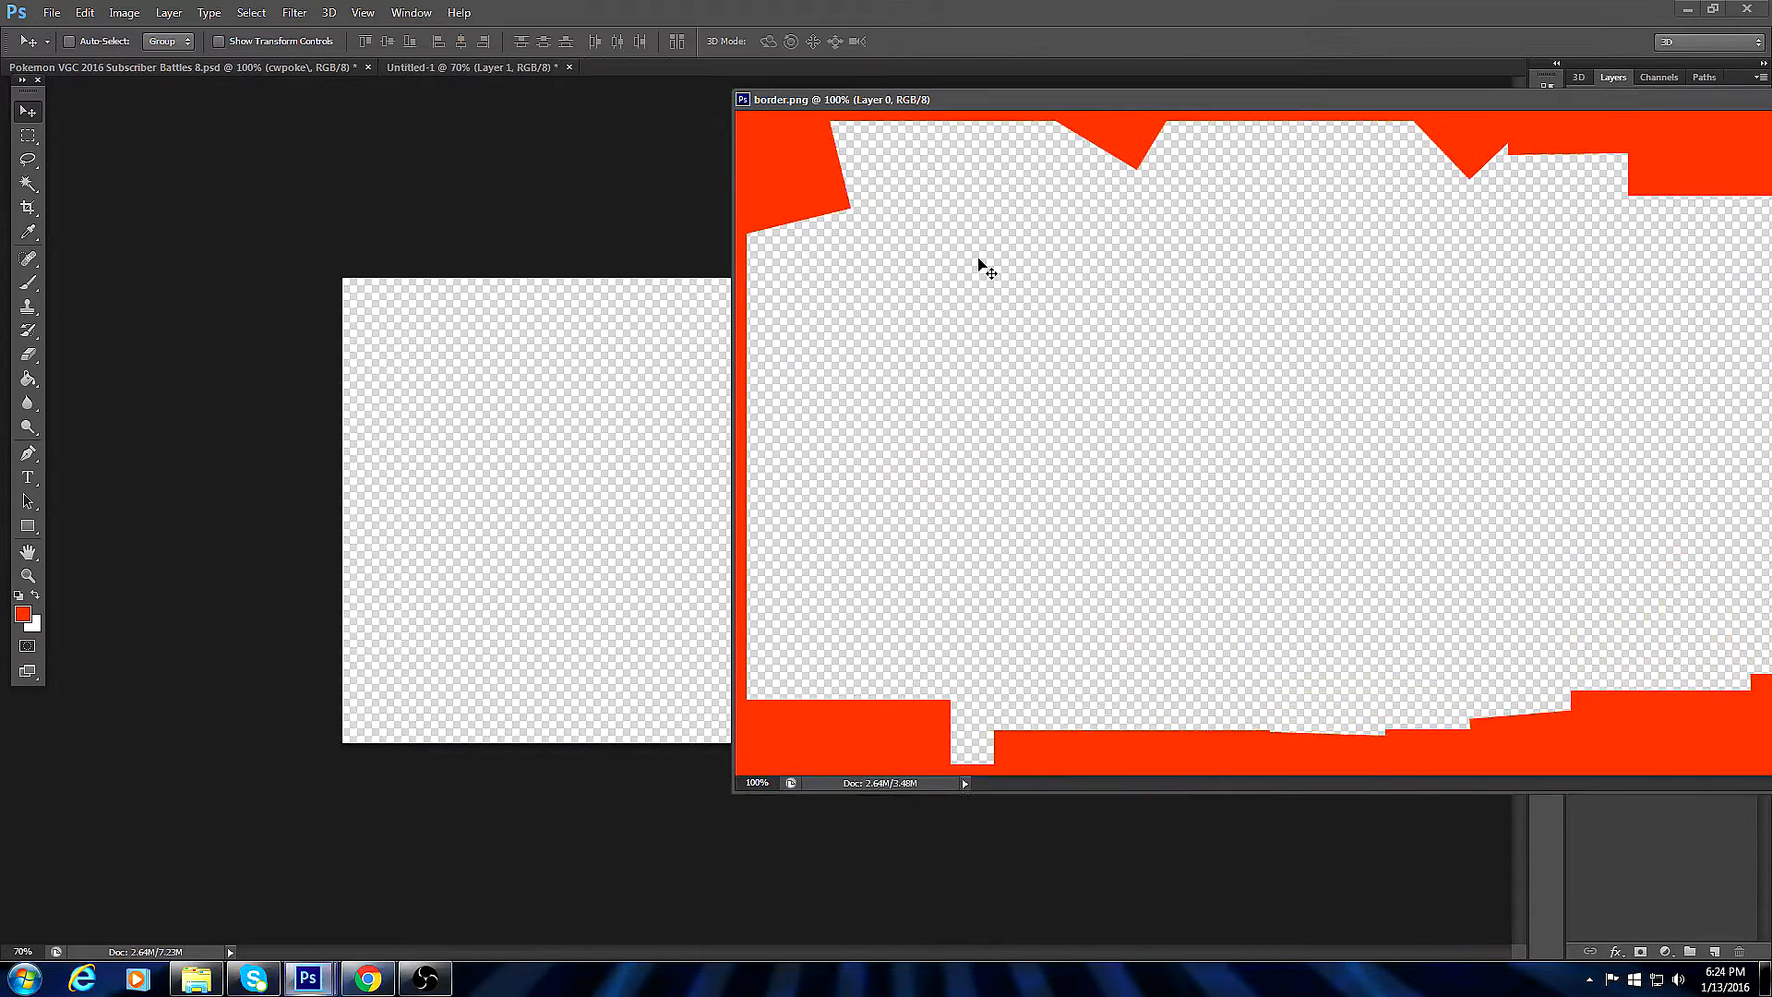
drag(978, 260, 620, 402)
drag(1012, 98, 692, 151)
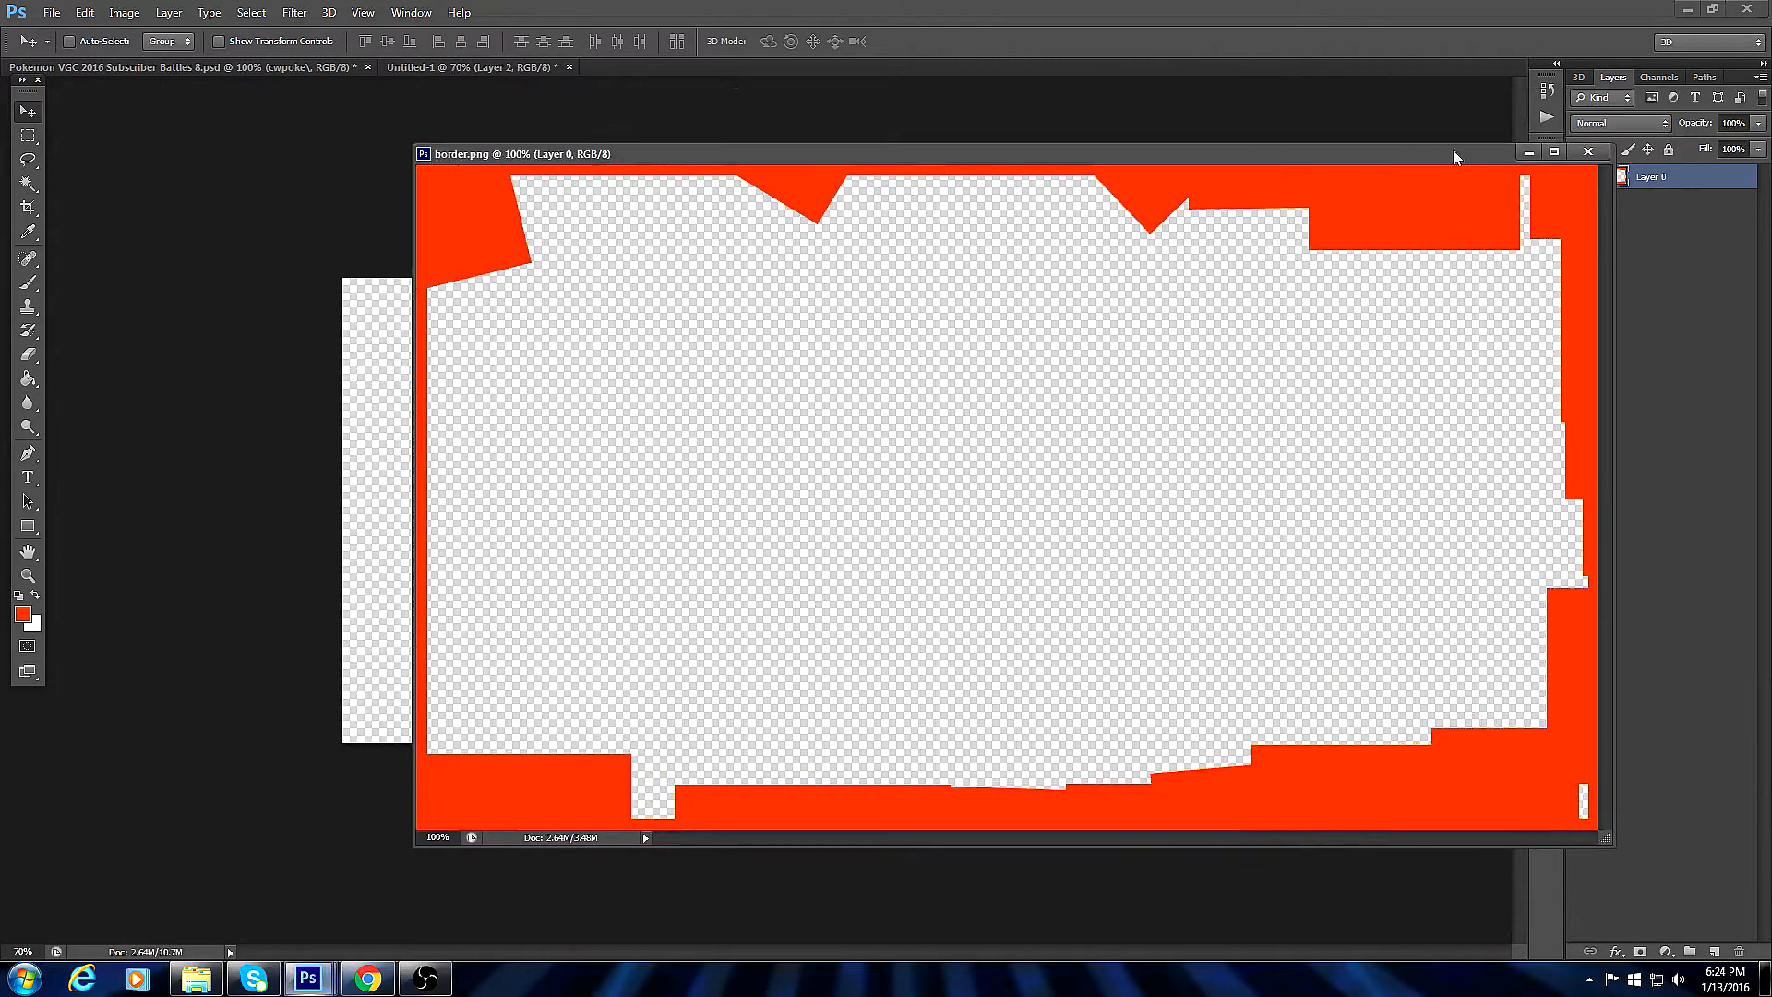
click(1587, 150)
drag(928, 522, 816, 506)
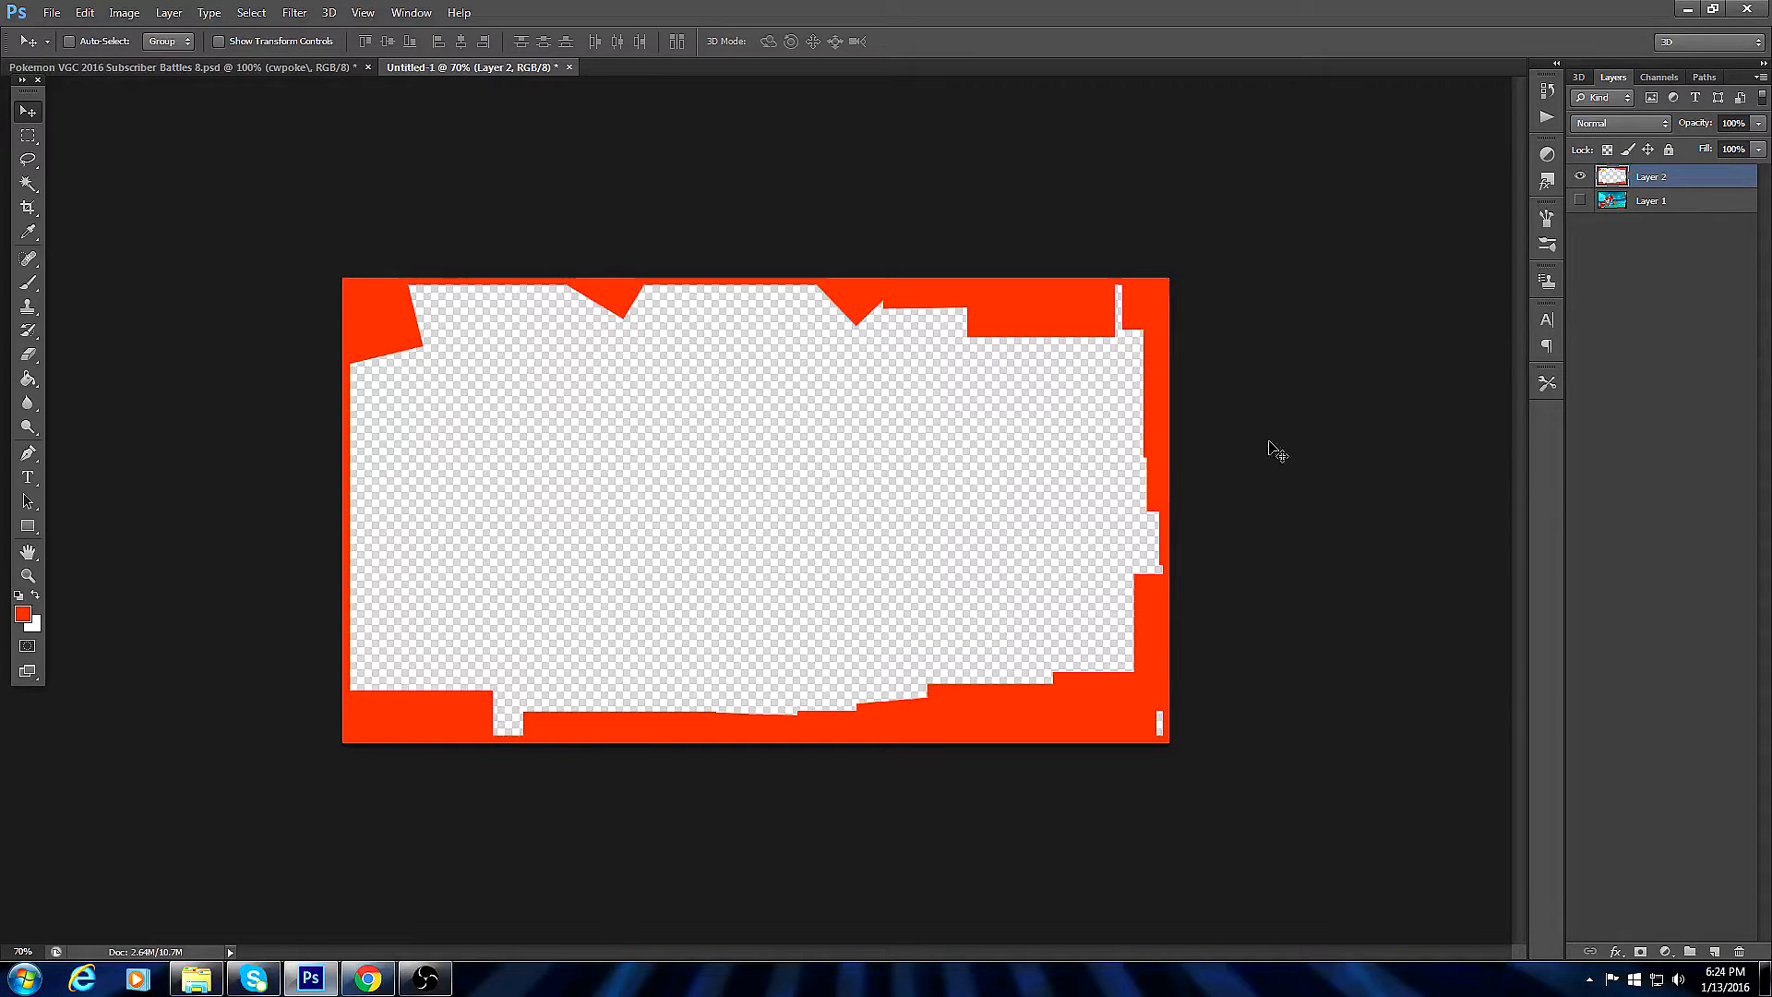
Apply a black Stroke and a Drop Shadow layer style to the border on Layer 2.
right_click(1656, 179)
click(1595, 184)
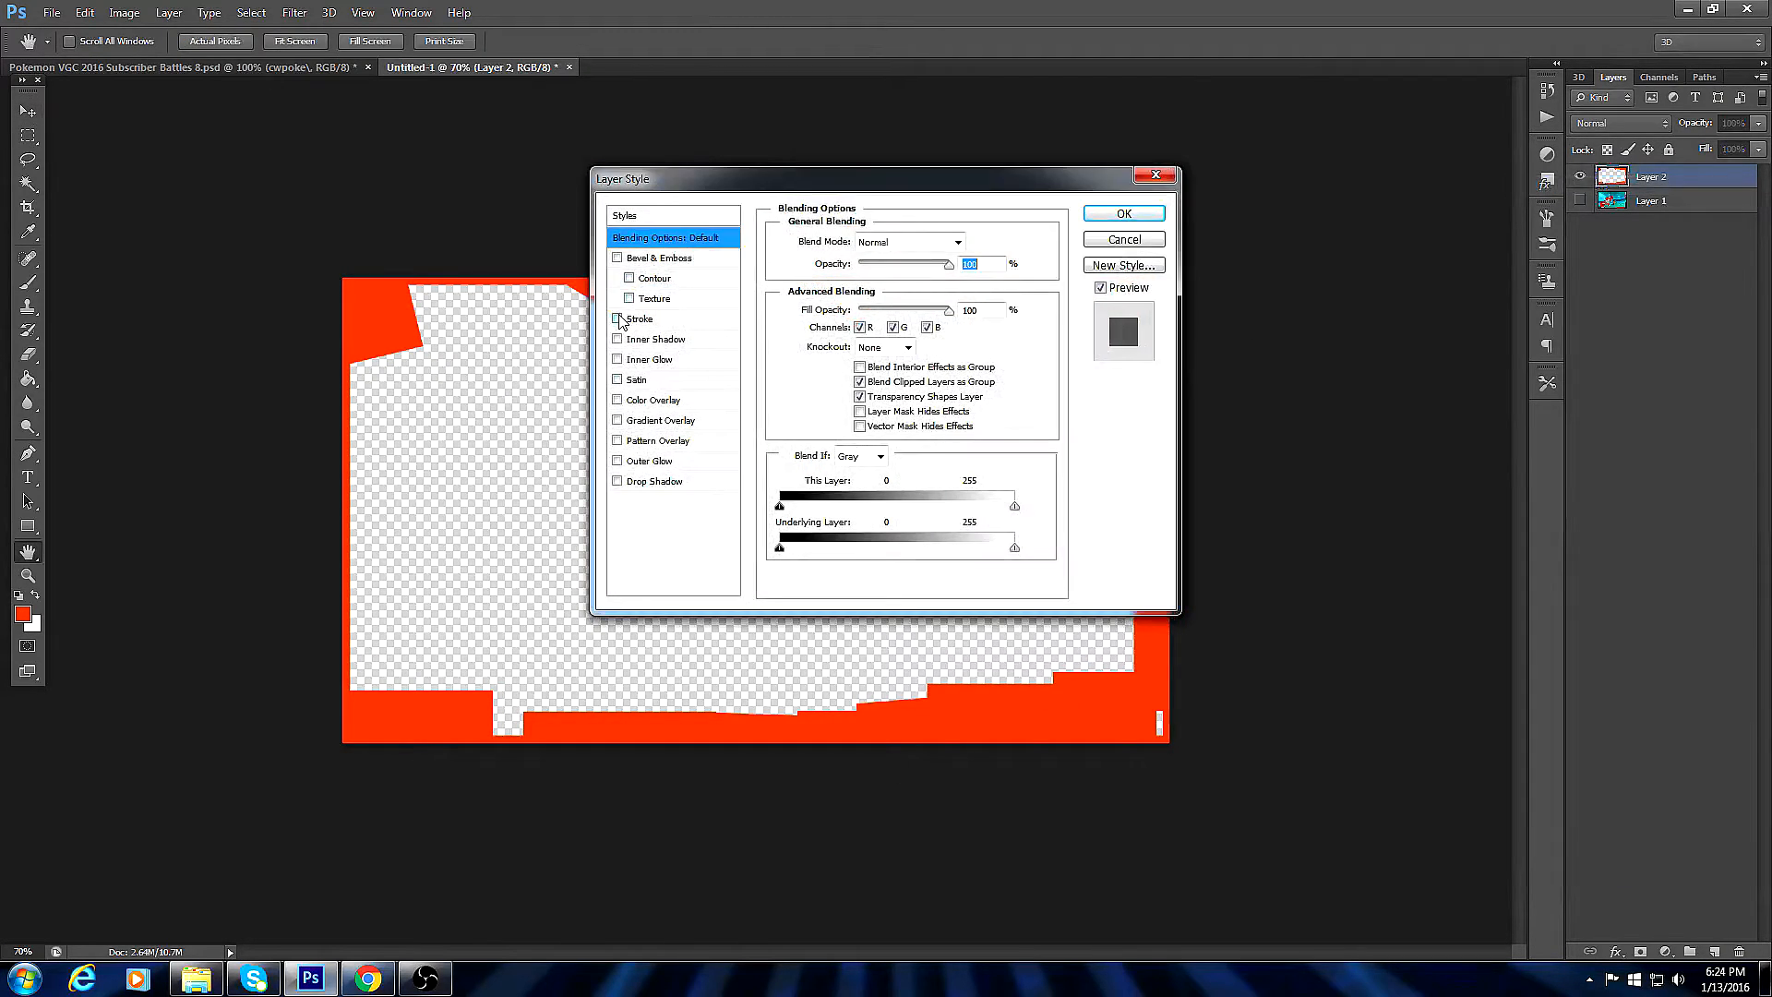
click(618, 318)
drag(766, 194, 983, 434)
click(893, 720)
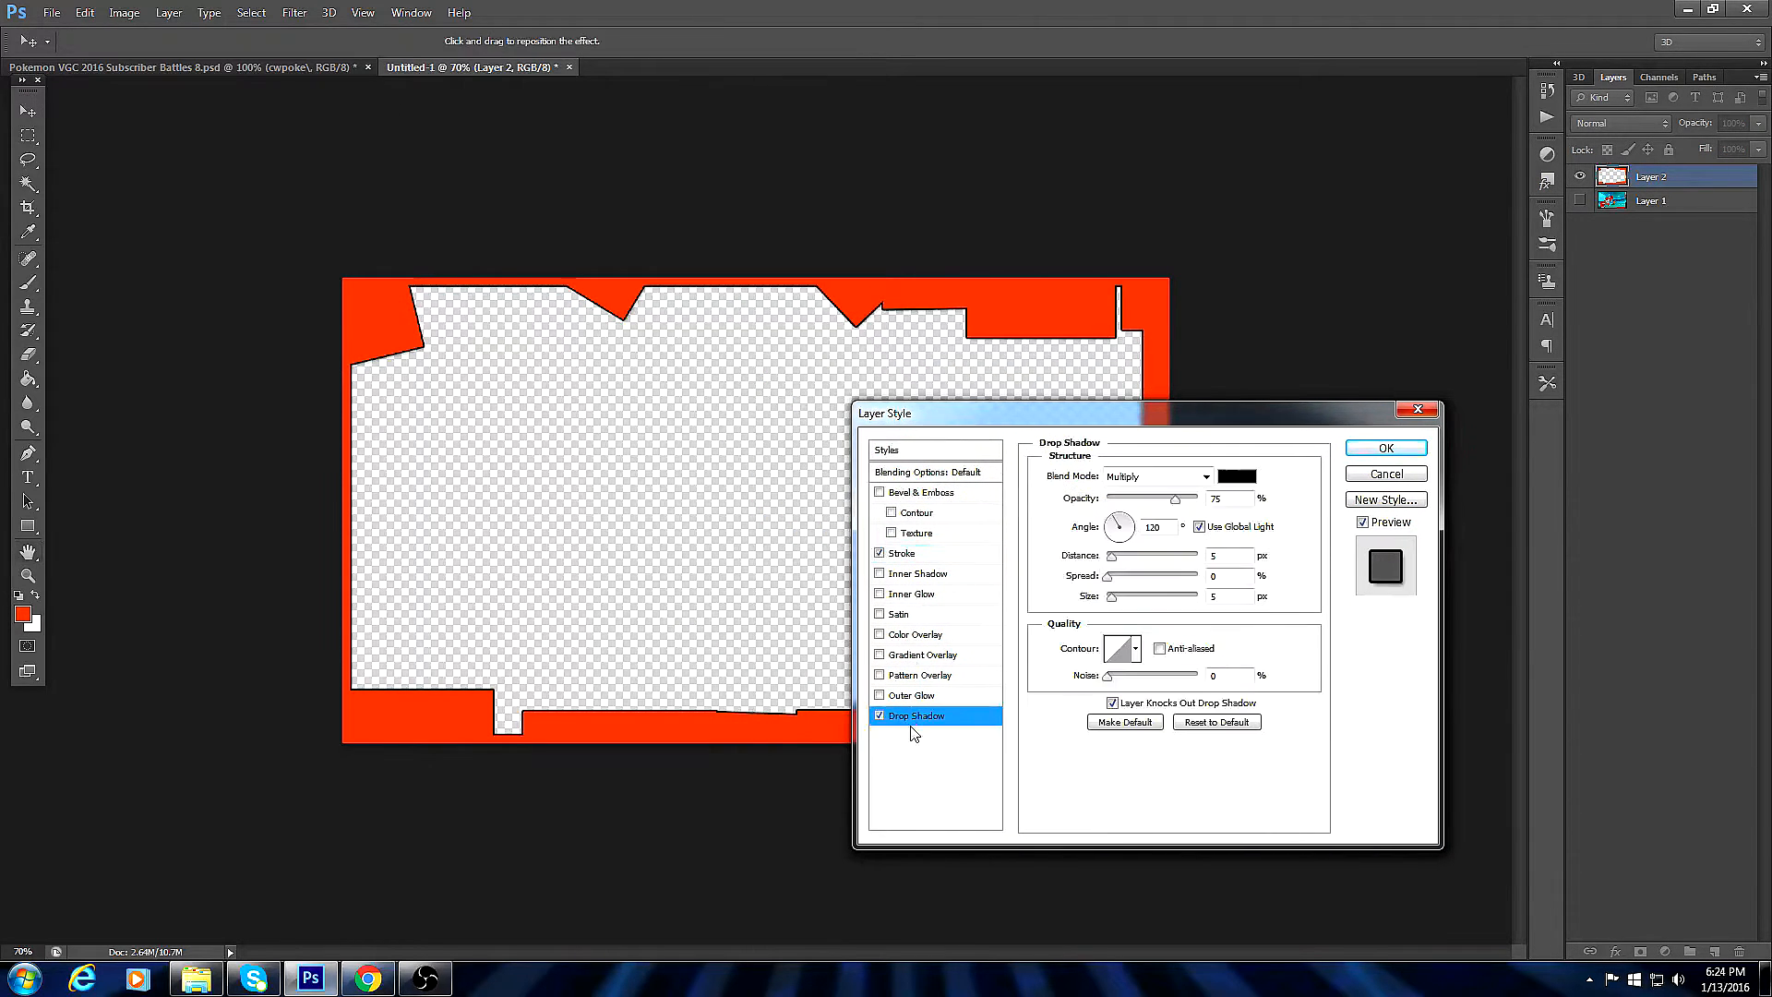
click(1387, 448)
Duplicate the styled border layer, Layer 2, under the default copy name.
right_click(1657, 177)
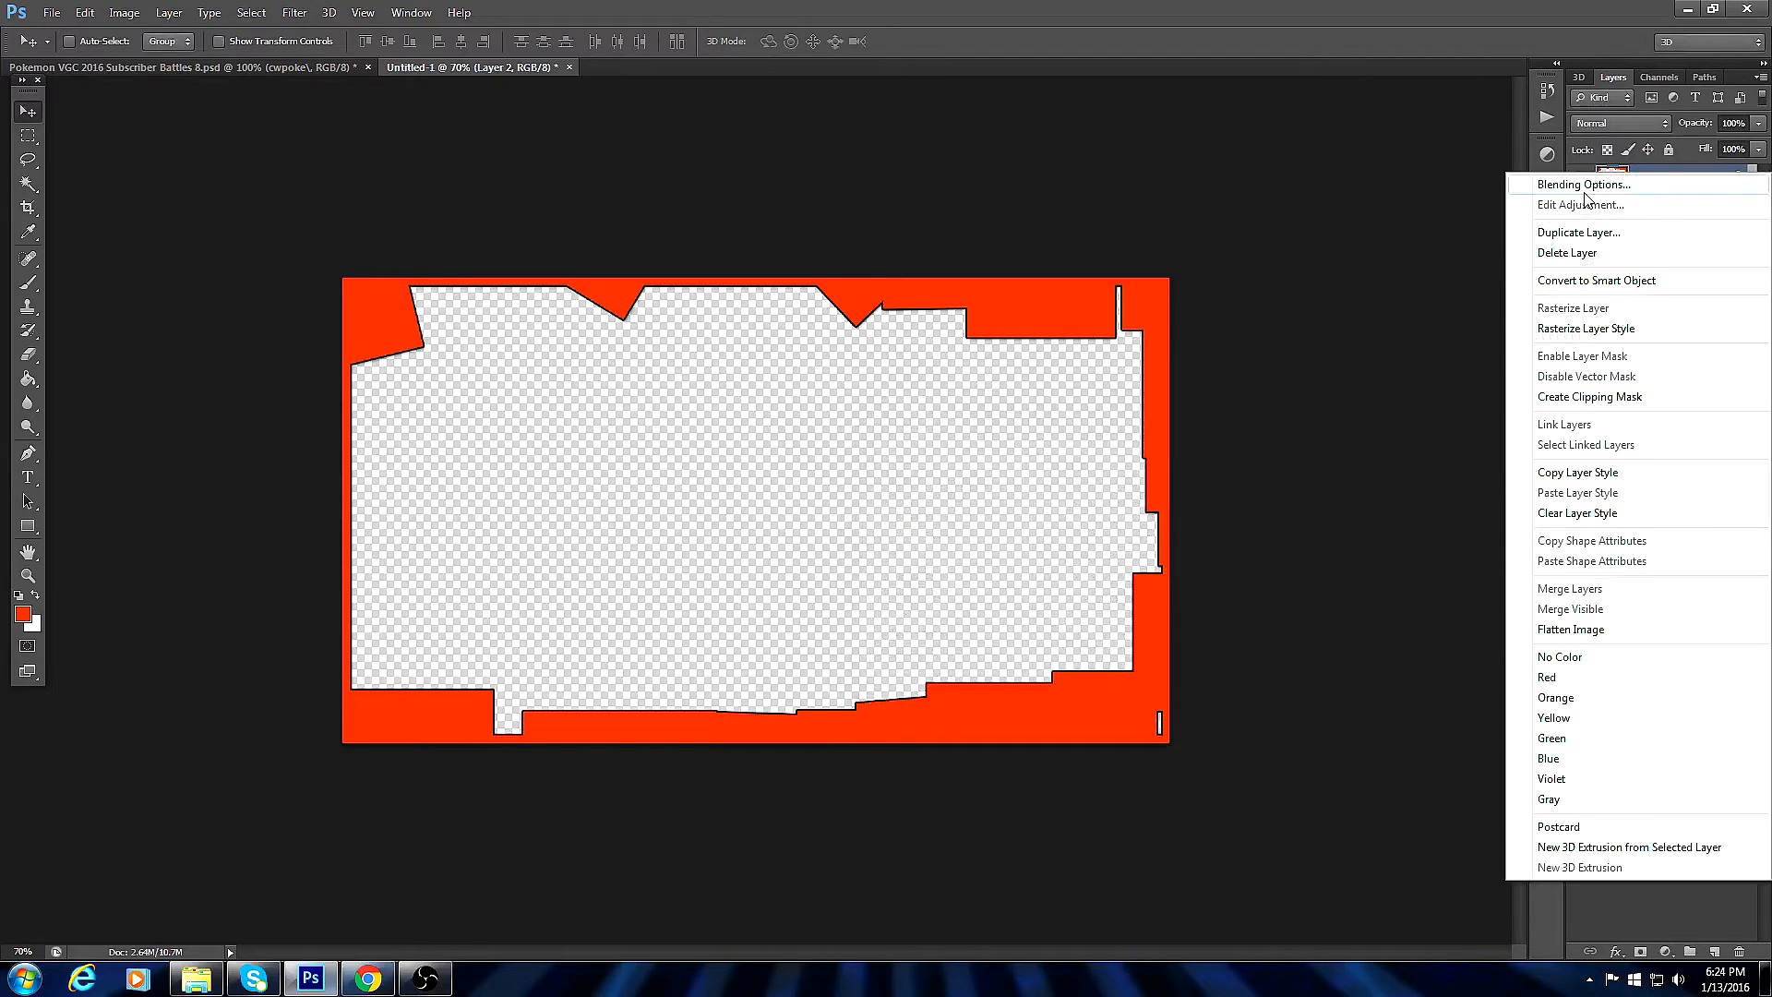
click(1569, 226)
key(Return)
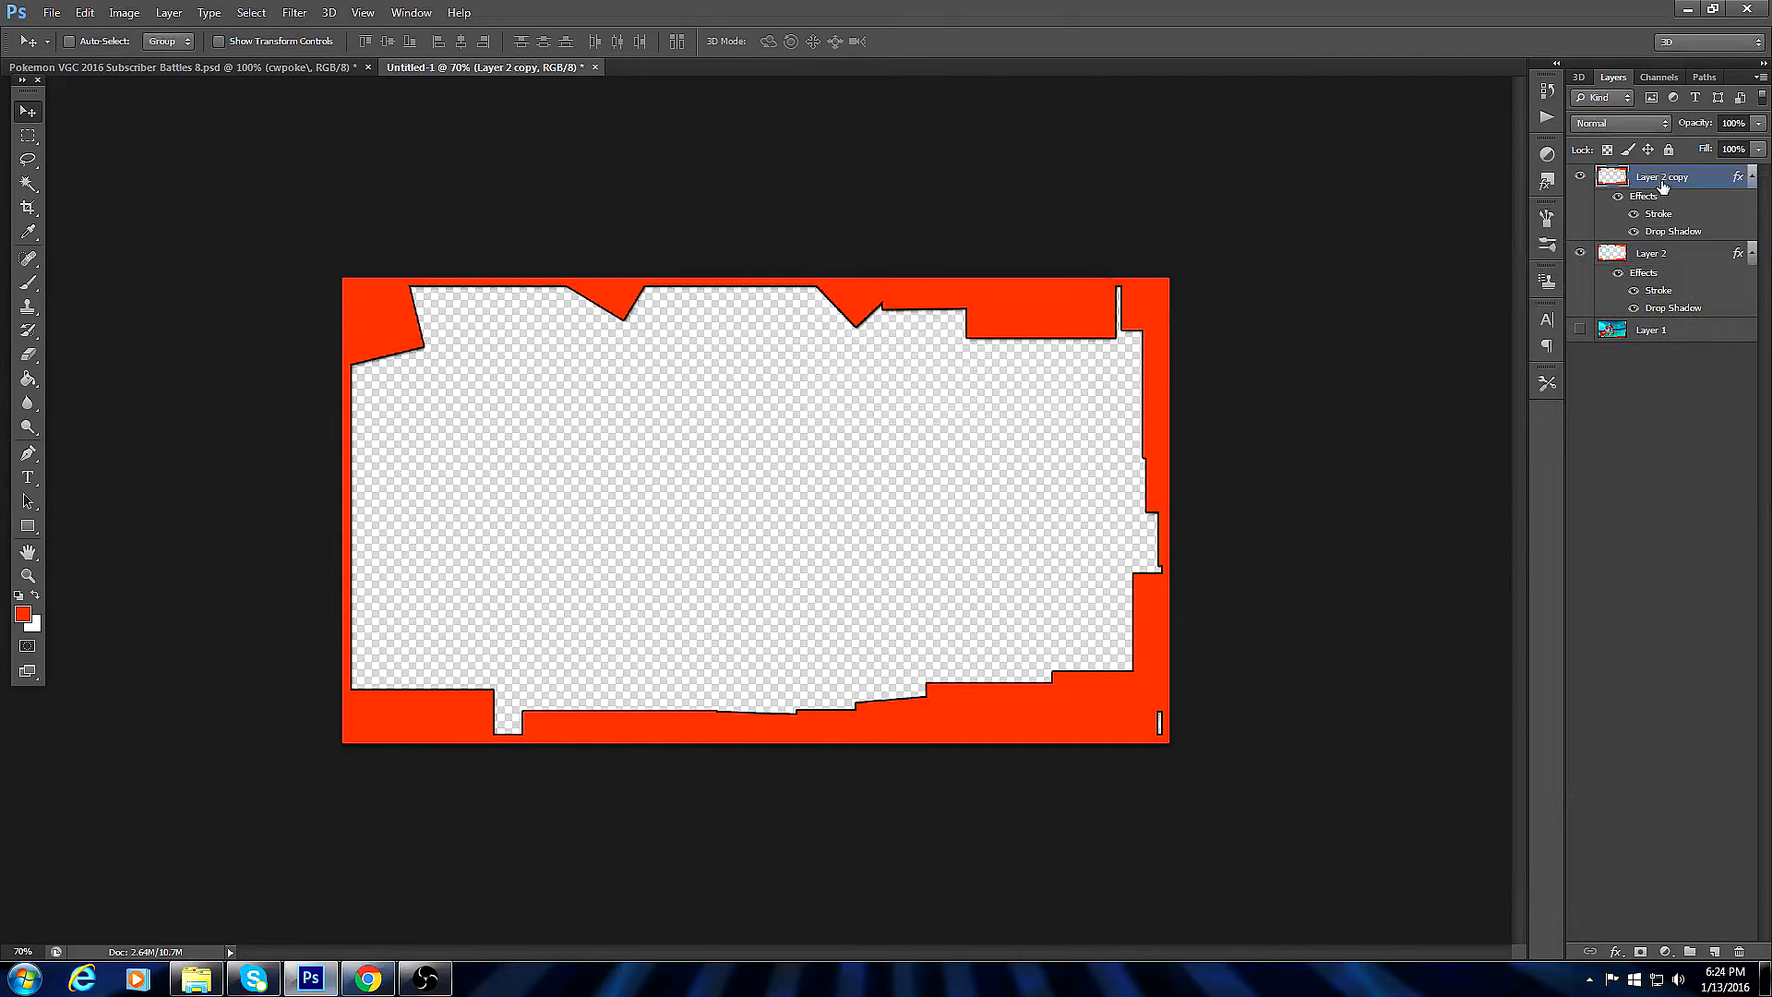
Set the original Layer 2's stroke to 6 px in white, and show the battle screenshot on Layer 1 again.
click(1663, 267)
right_click(1664, 253)
click(1560, 261)
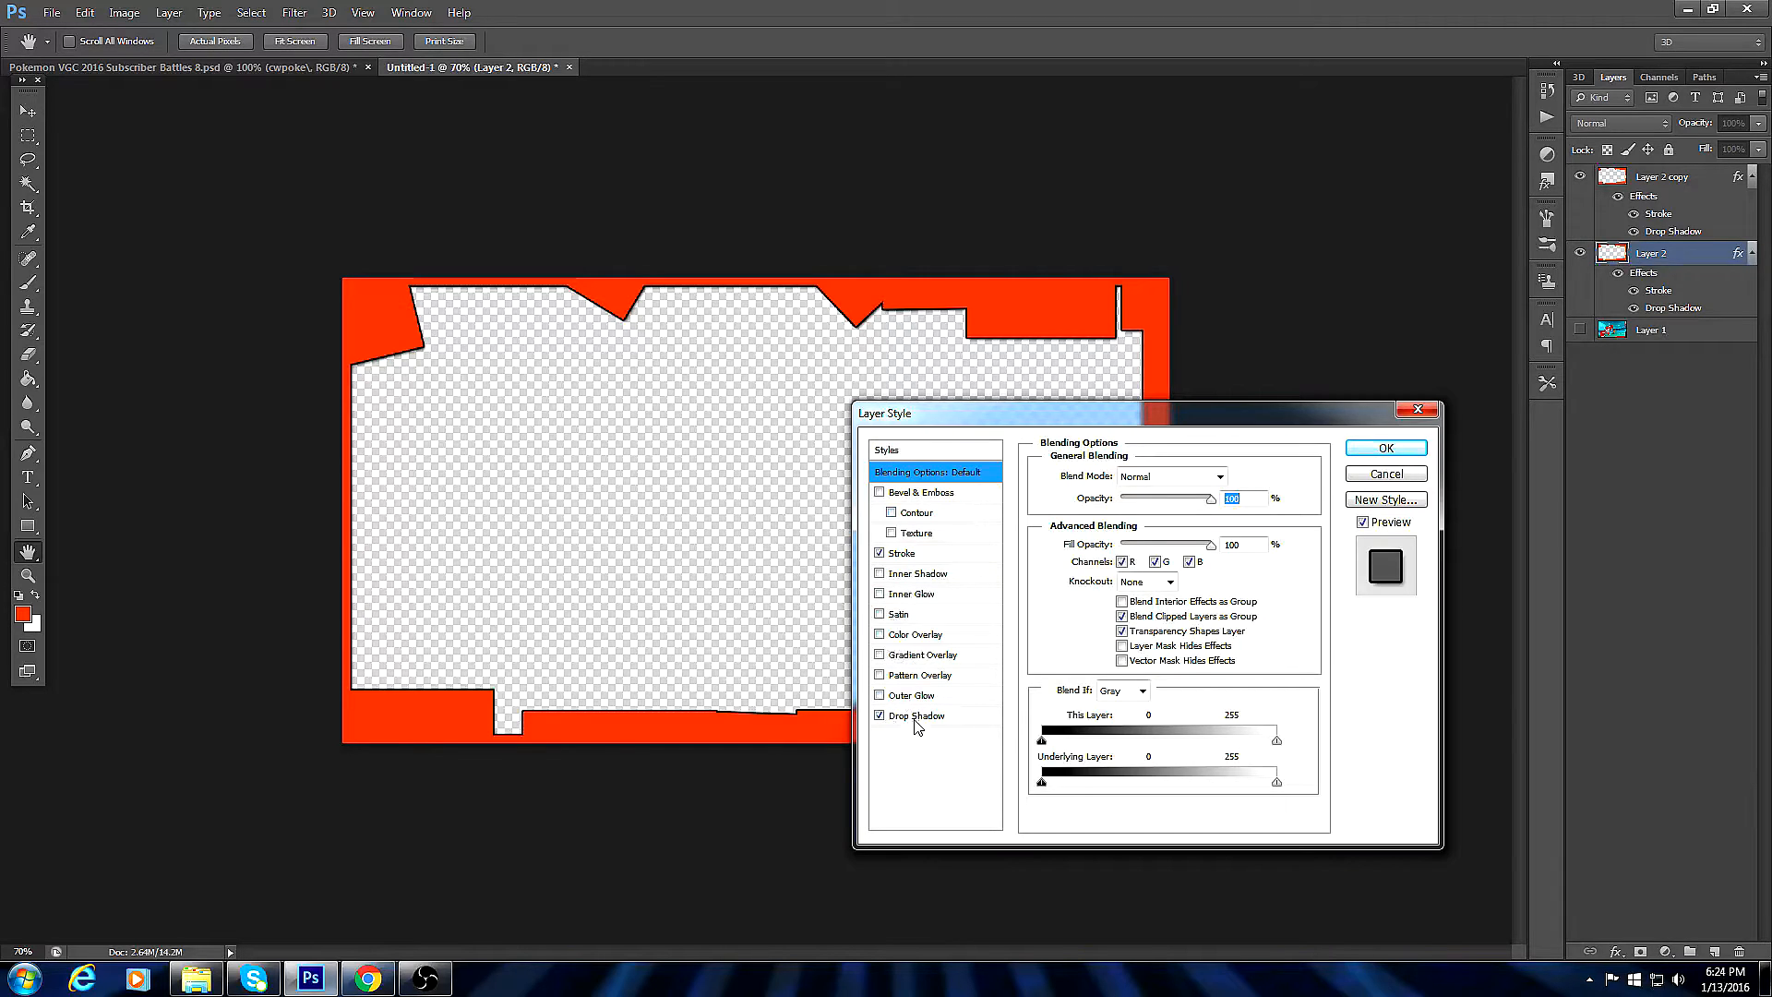
click(913, 552)
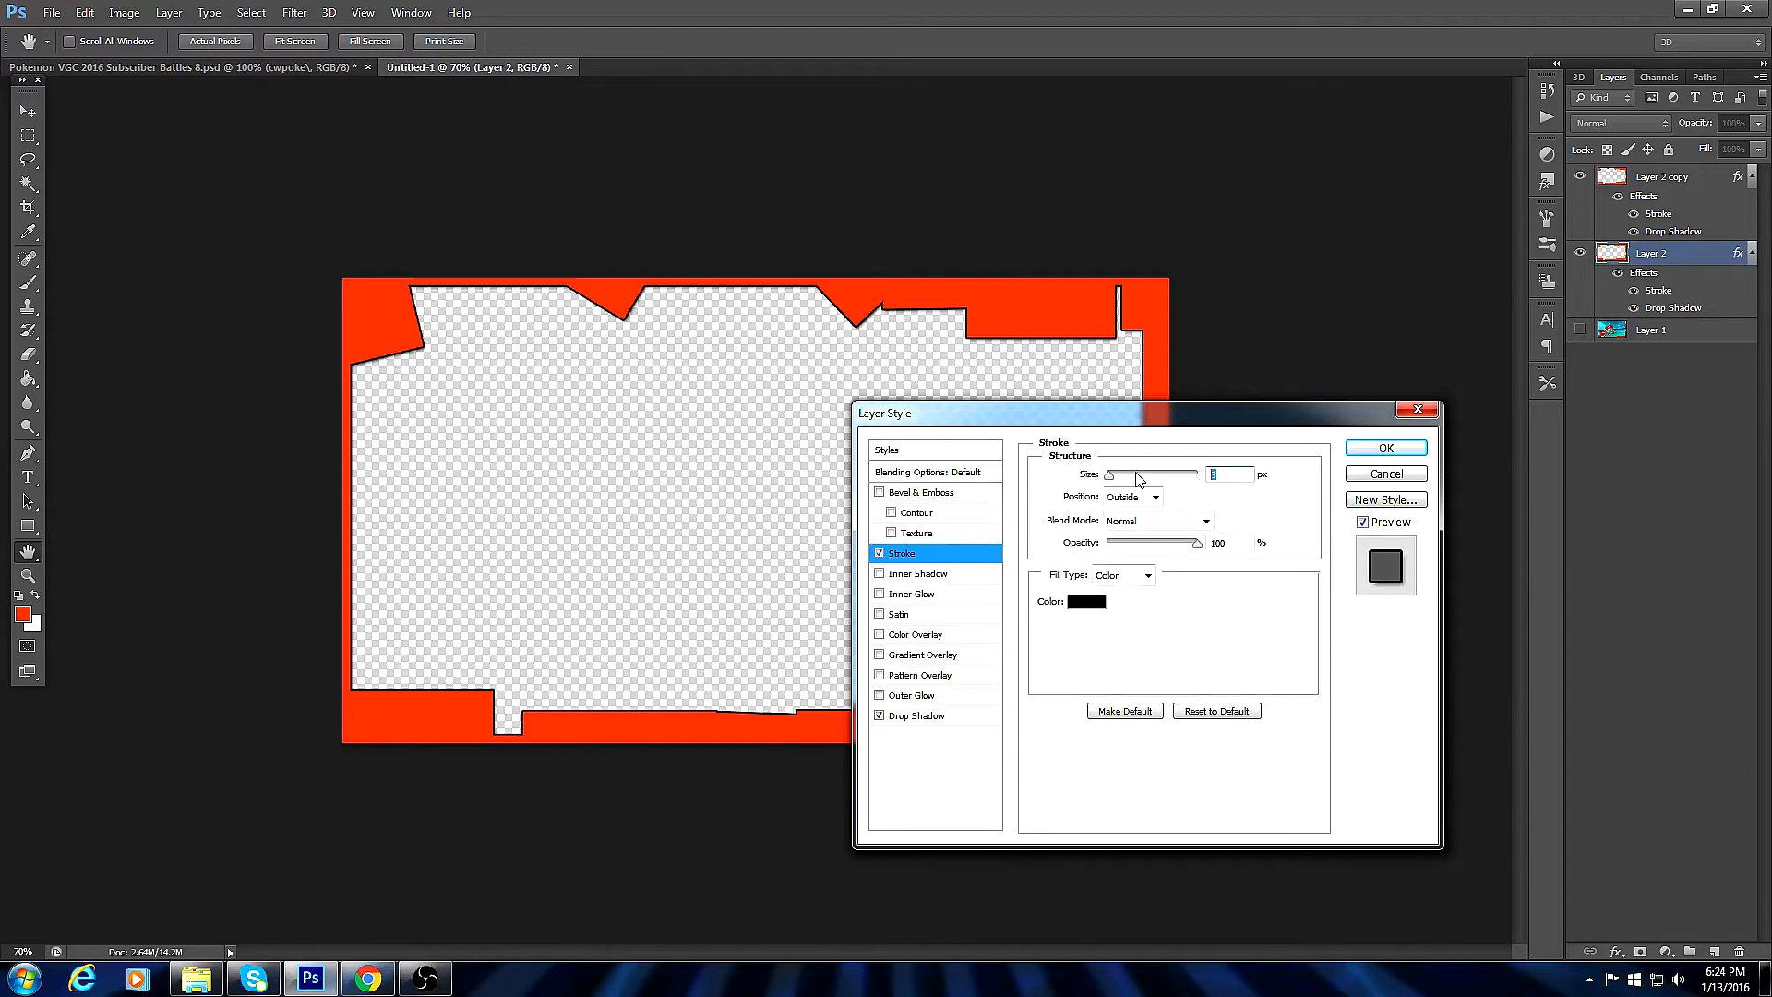
text(6)
click(1087, 601)
click(838, 392)
drag(837, 392, 638, 262)
click(1084, 252)
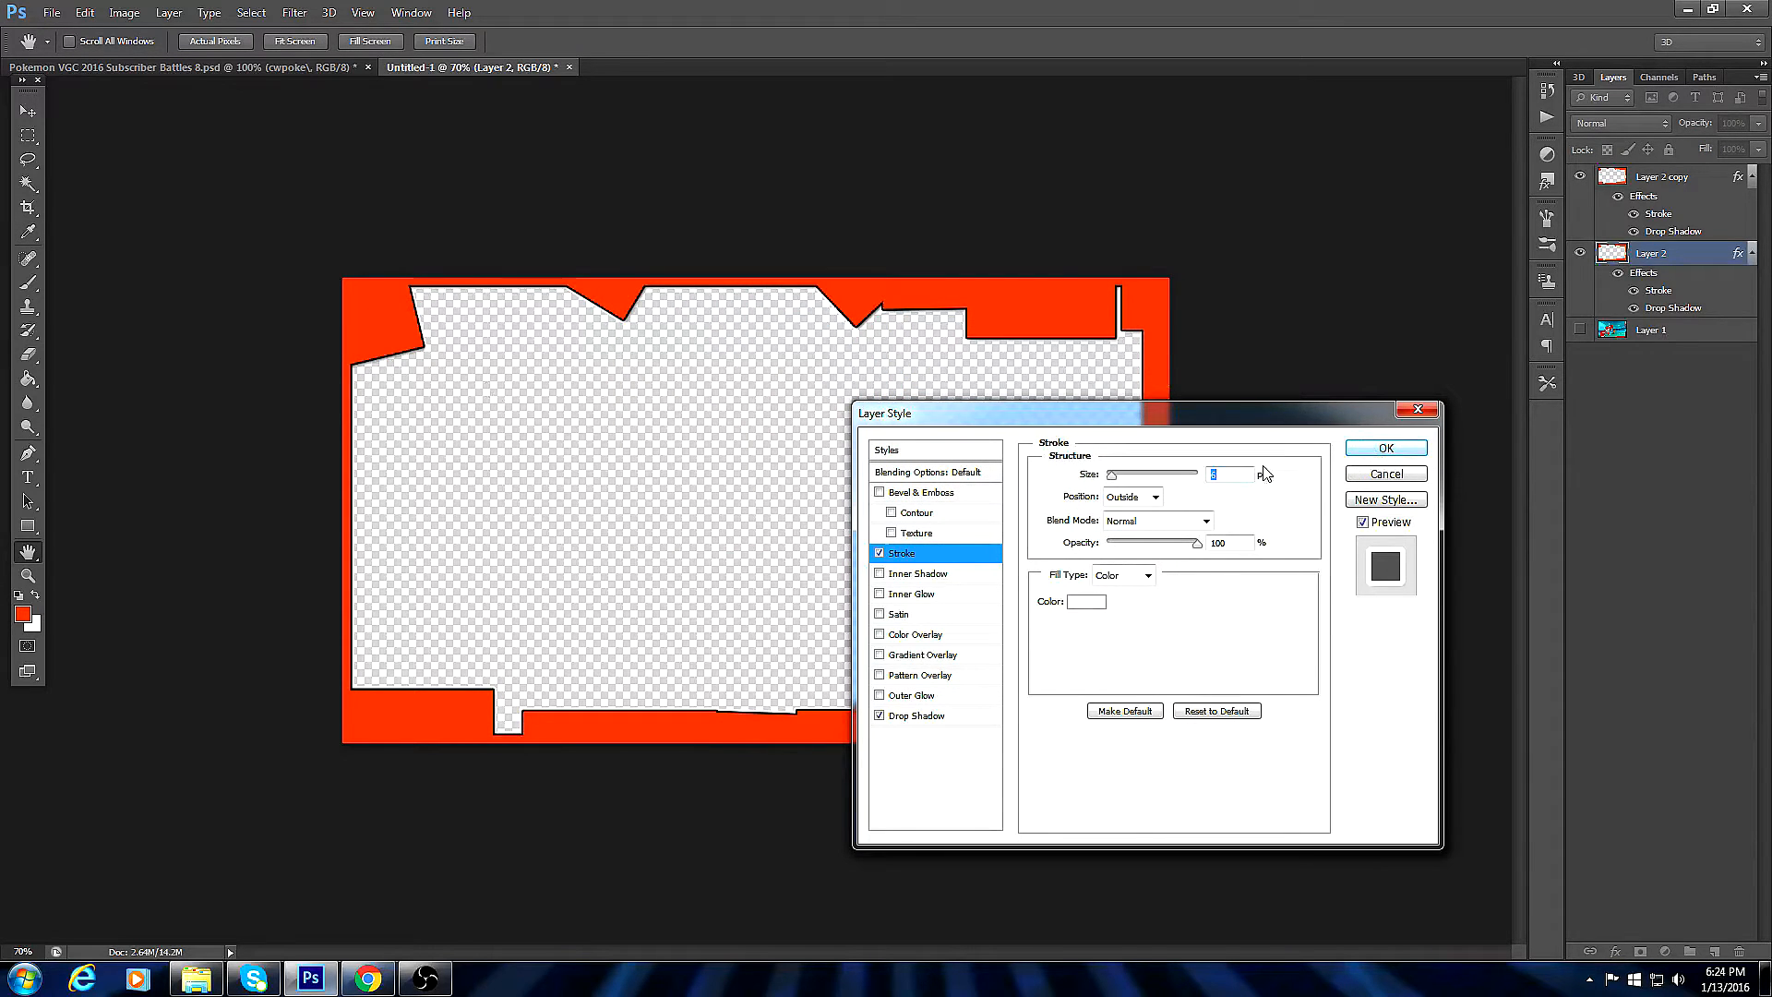
click(1387, 450)
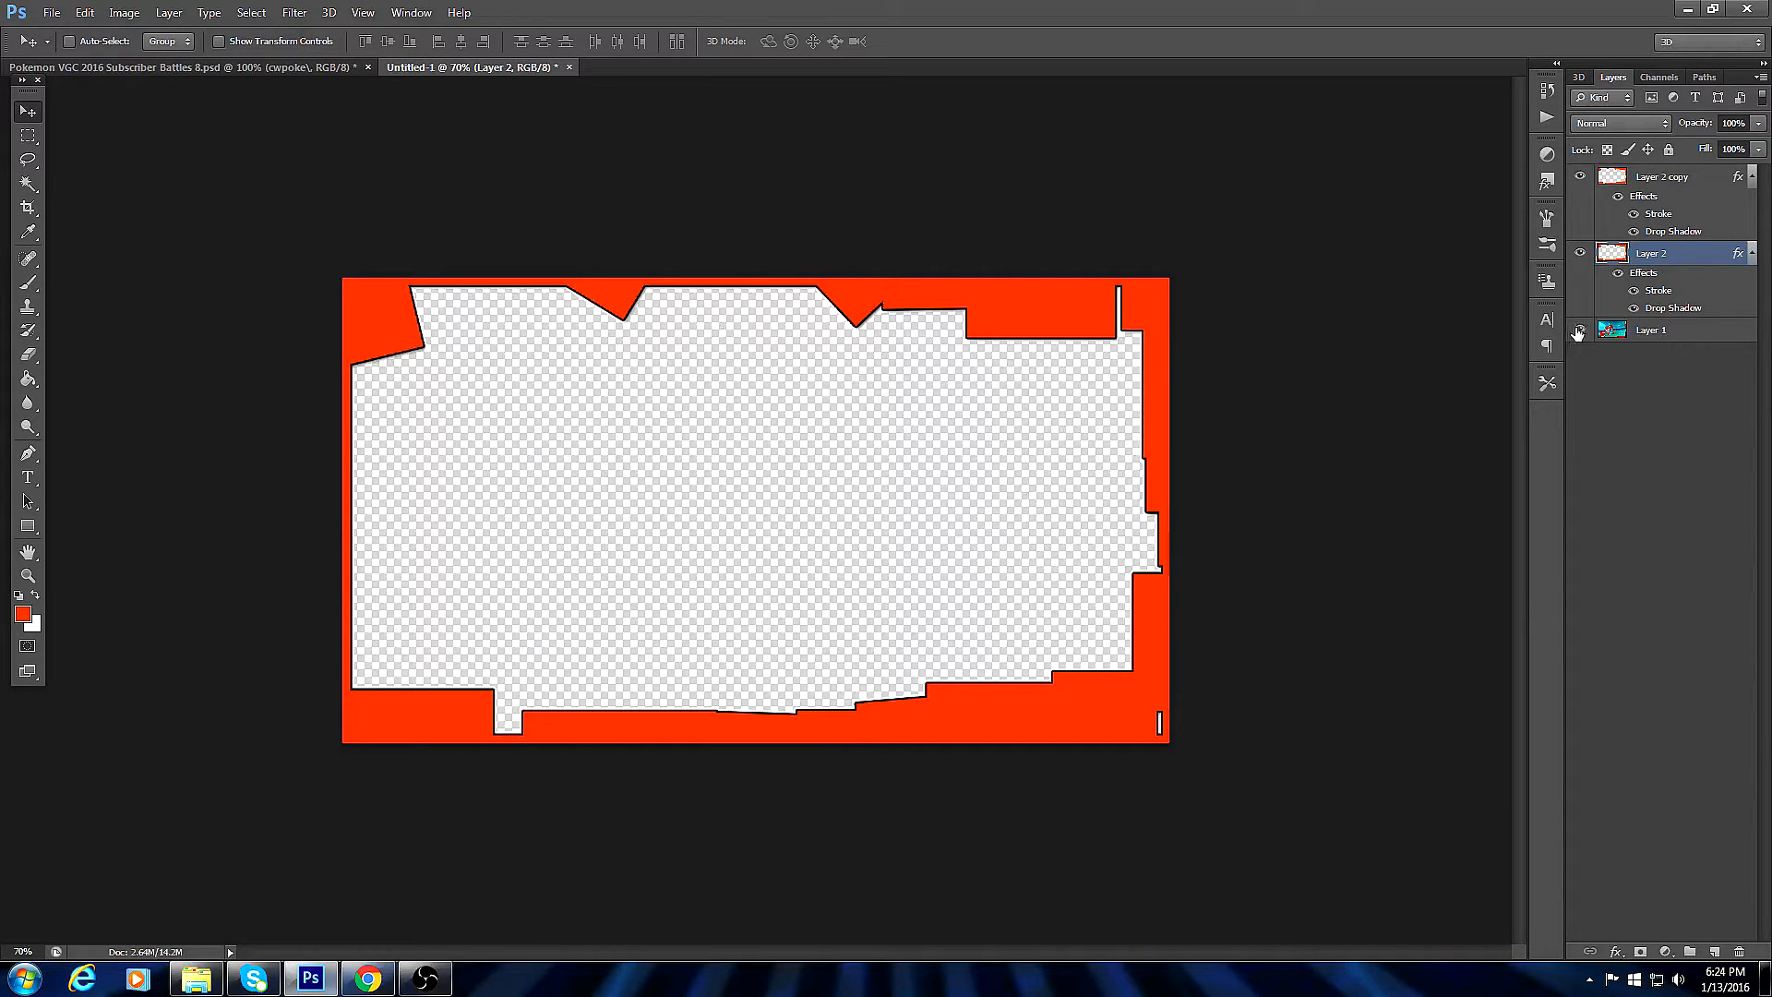
click(1579, 330)
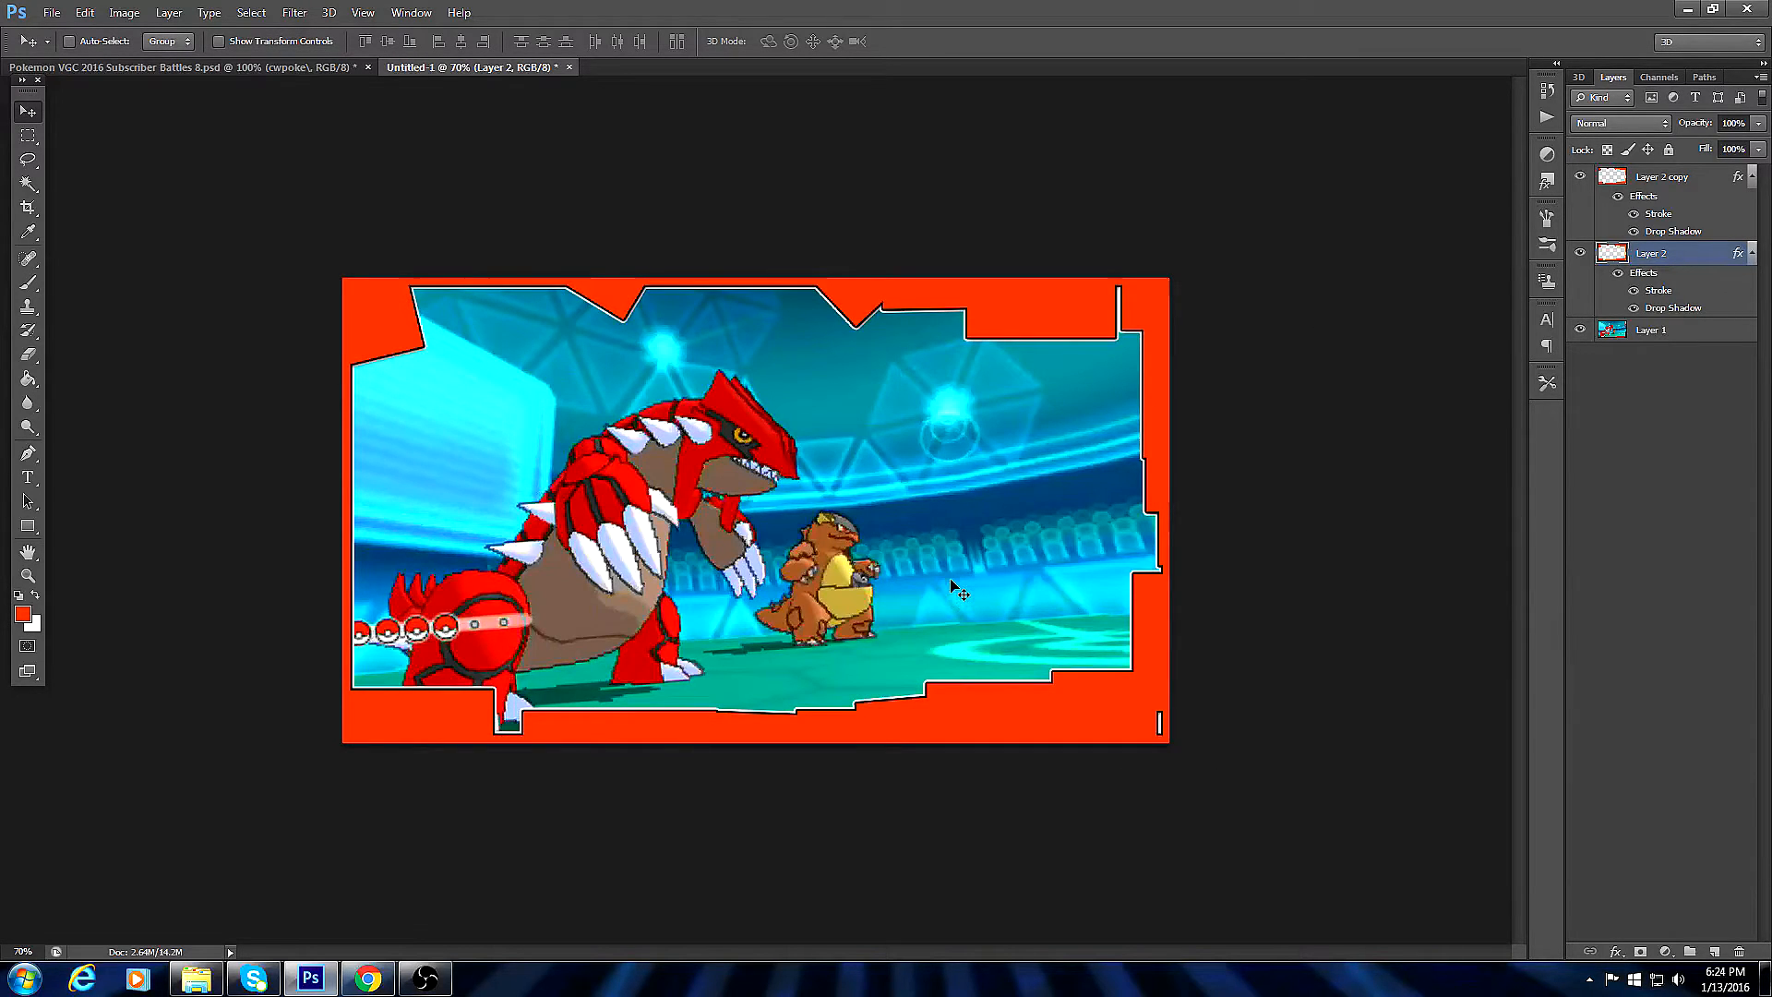
Switch to Chrome and search Google for "primal groudon png".
click(360, 974)
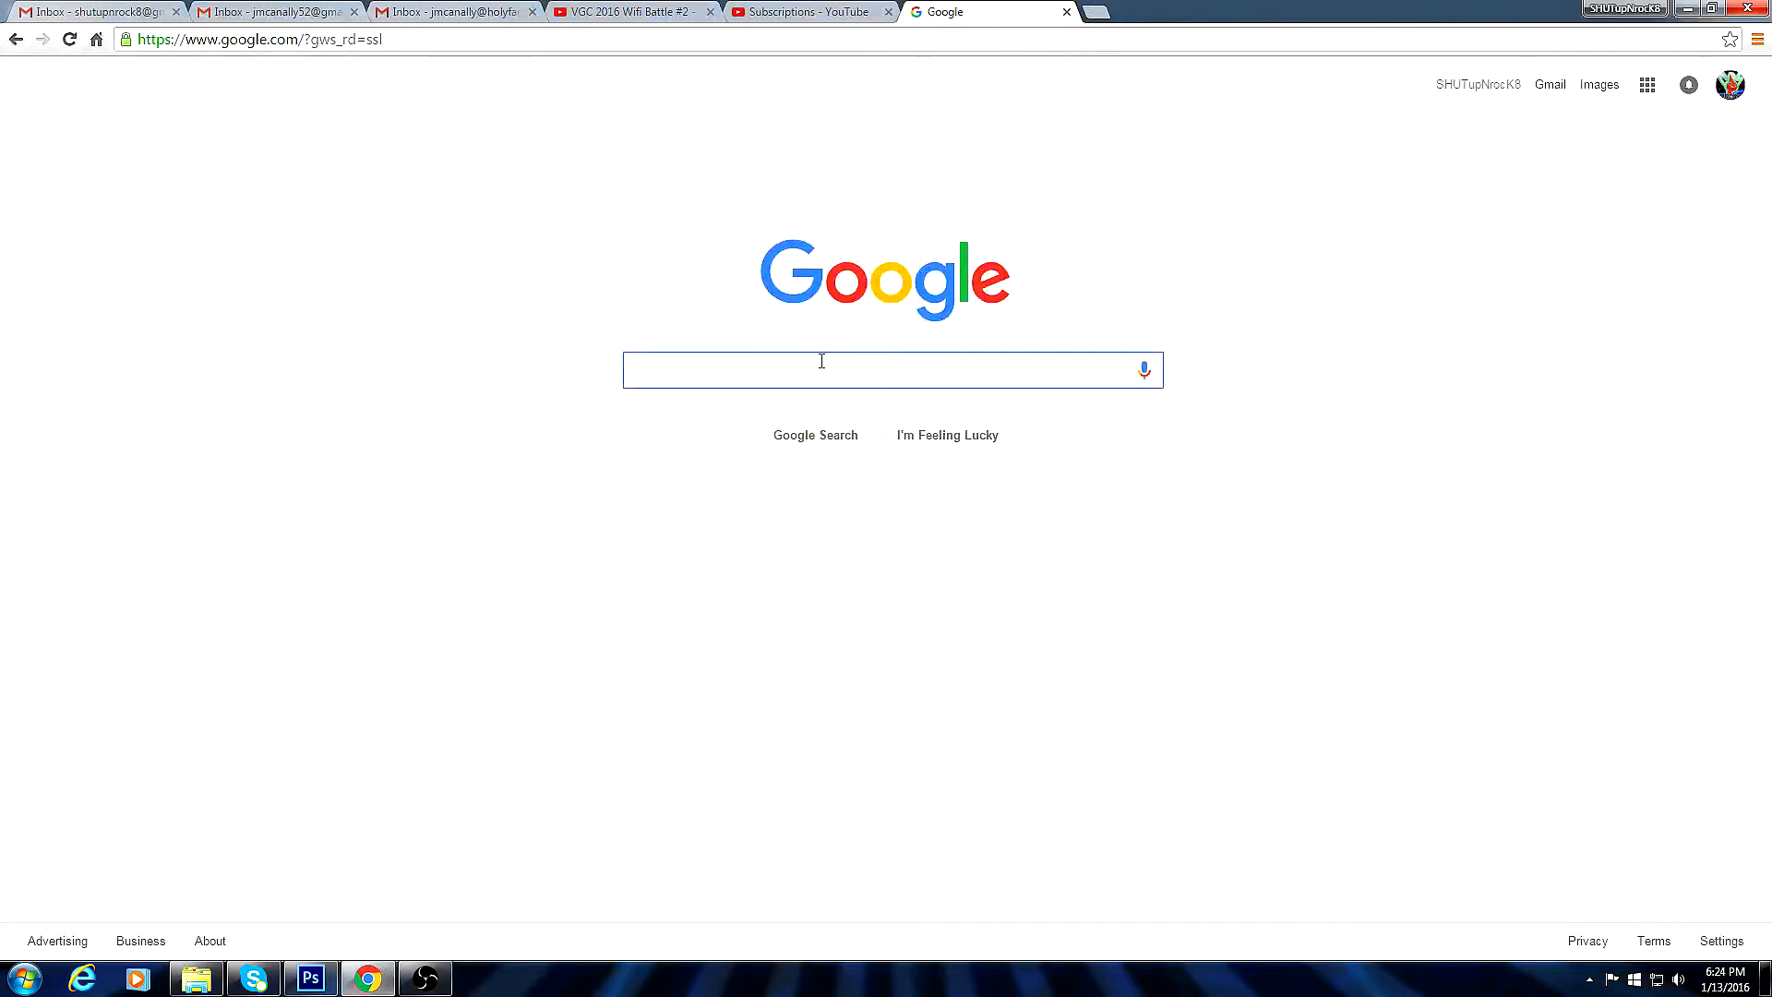
text(groudon)
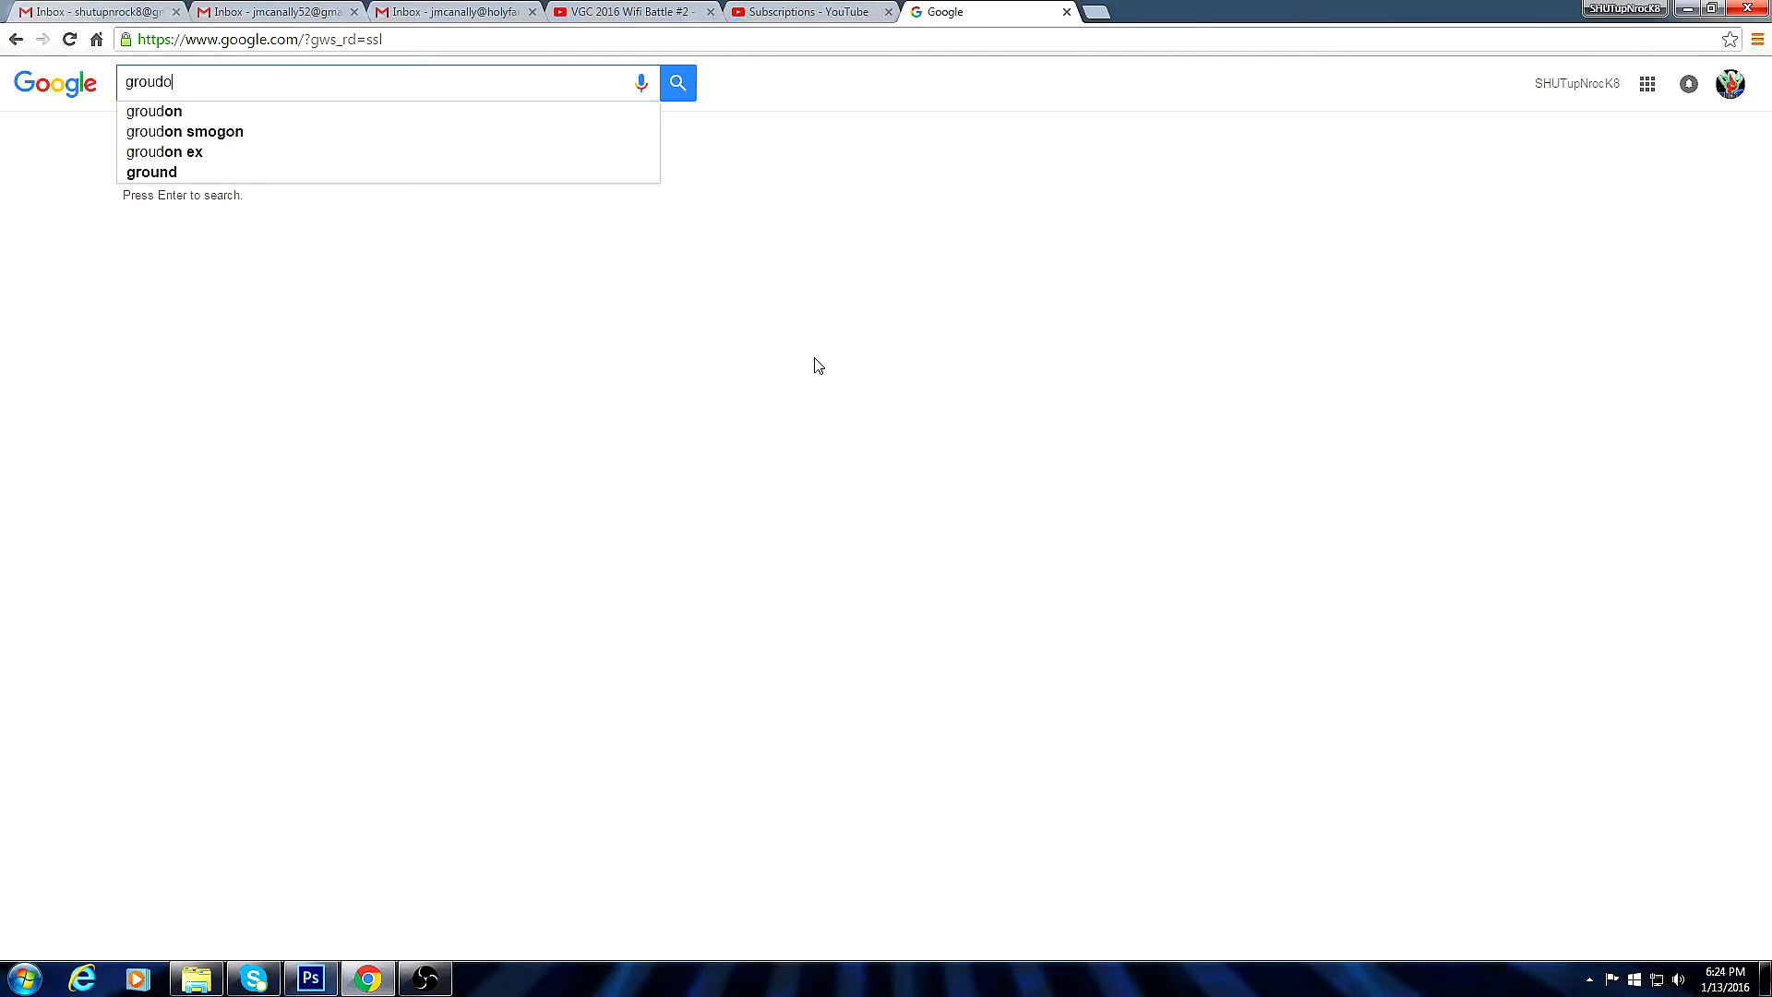
key(BackSpace)
key(BackSpace)
key(BackSpace)
key(BackSpace)
key(BackSpace)
key(BackSpace)
key(BackSpace)
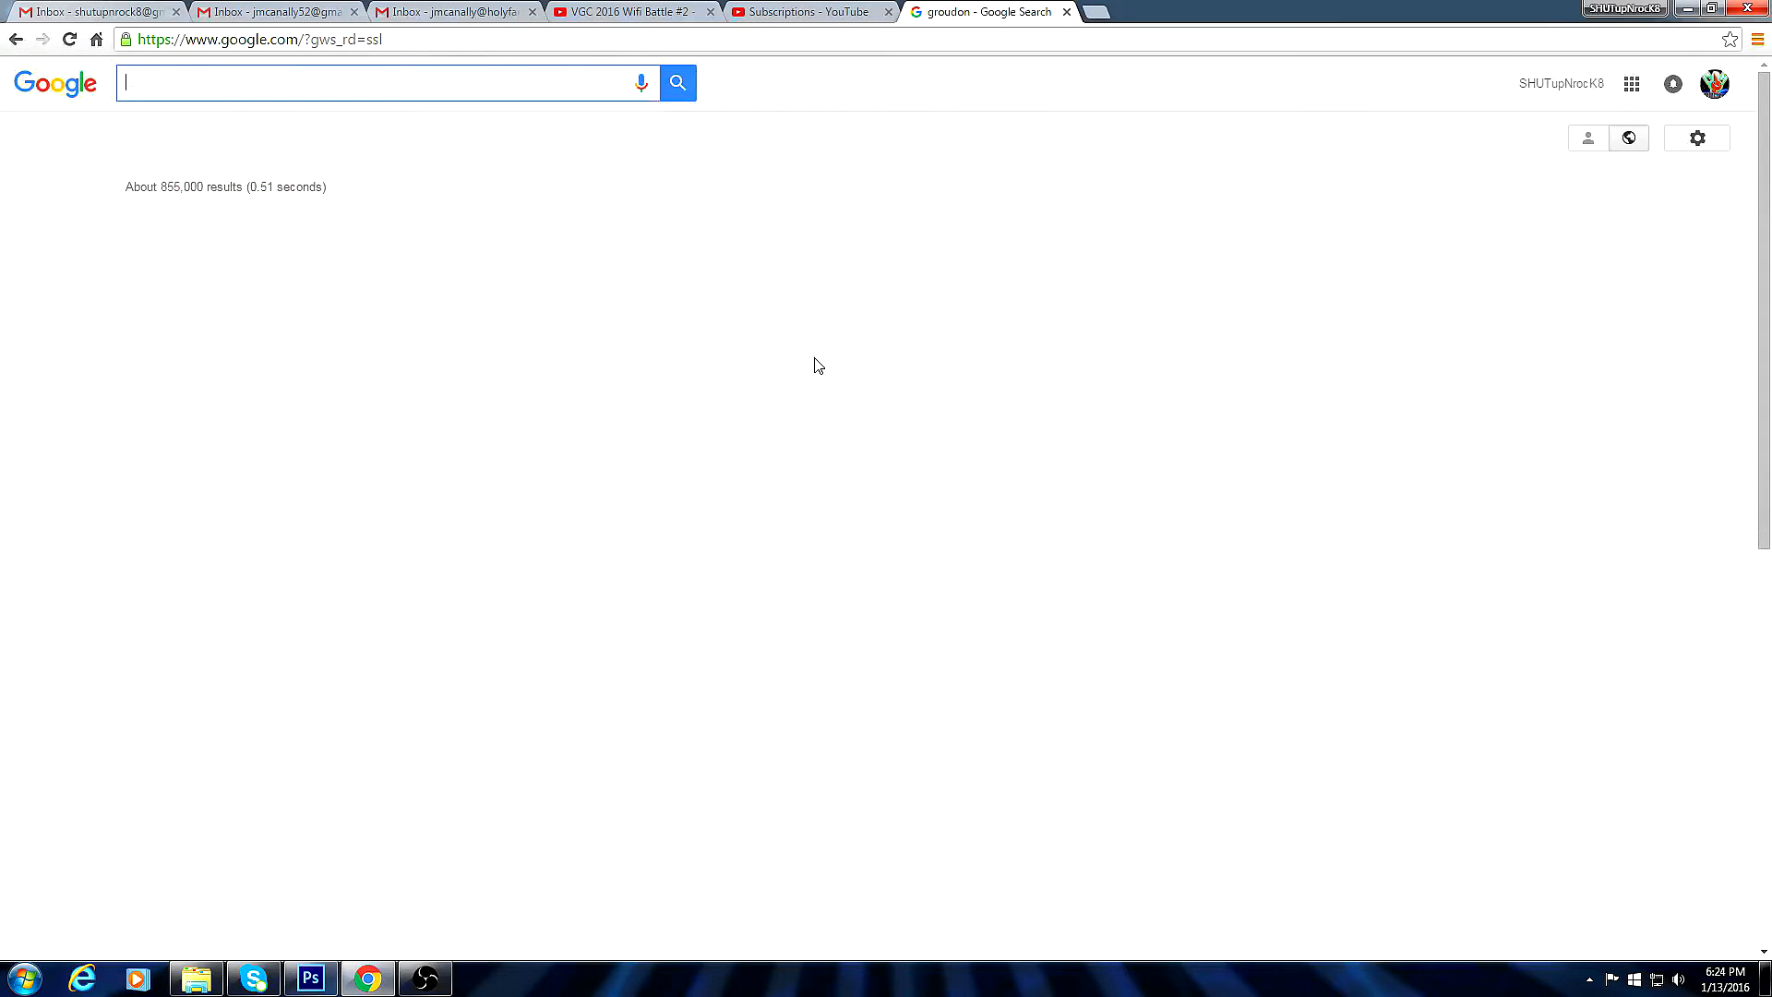
text(primal groudon png)
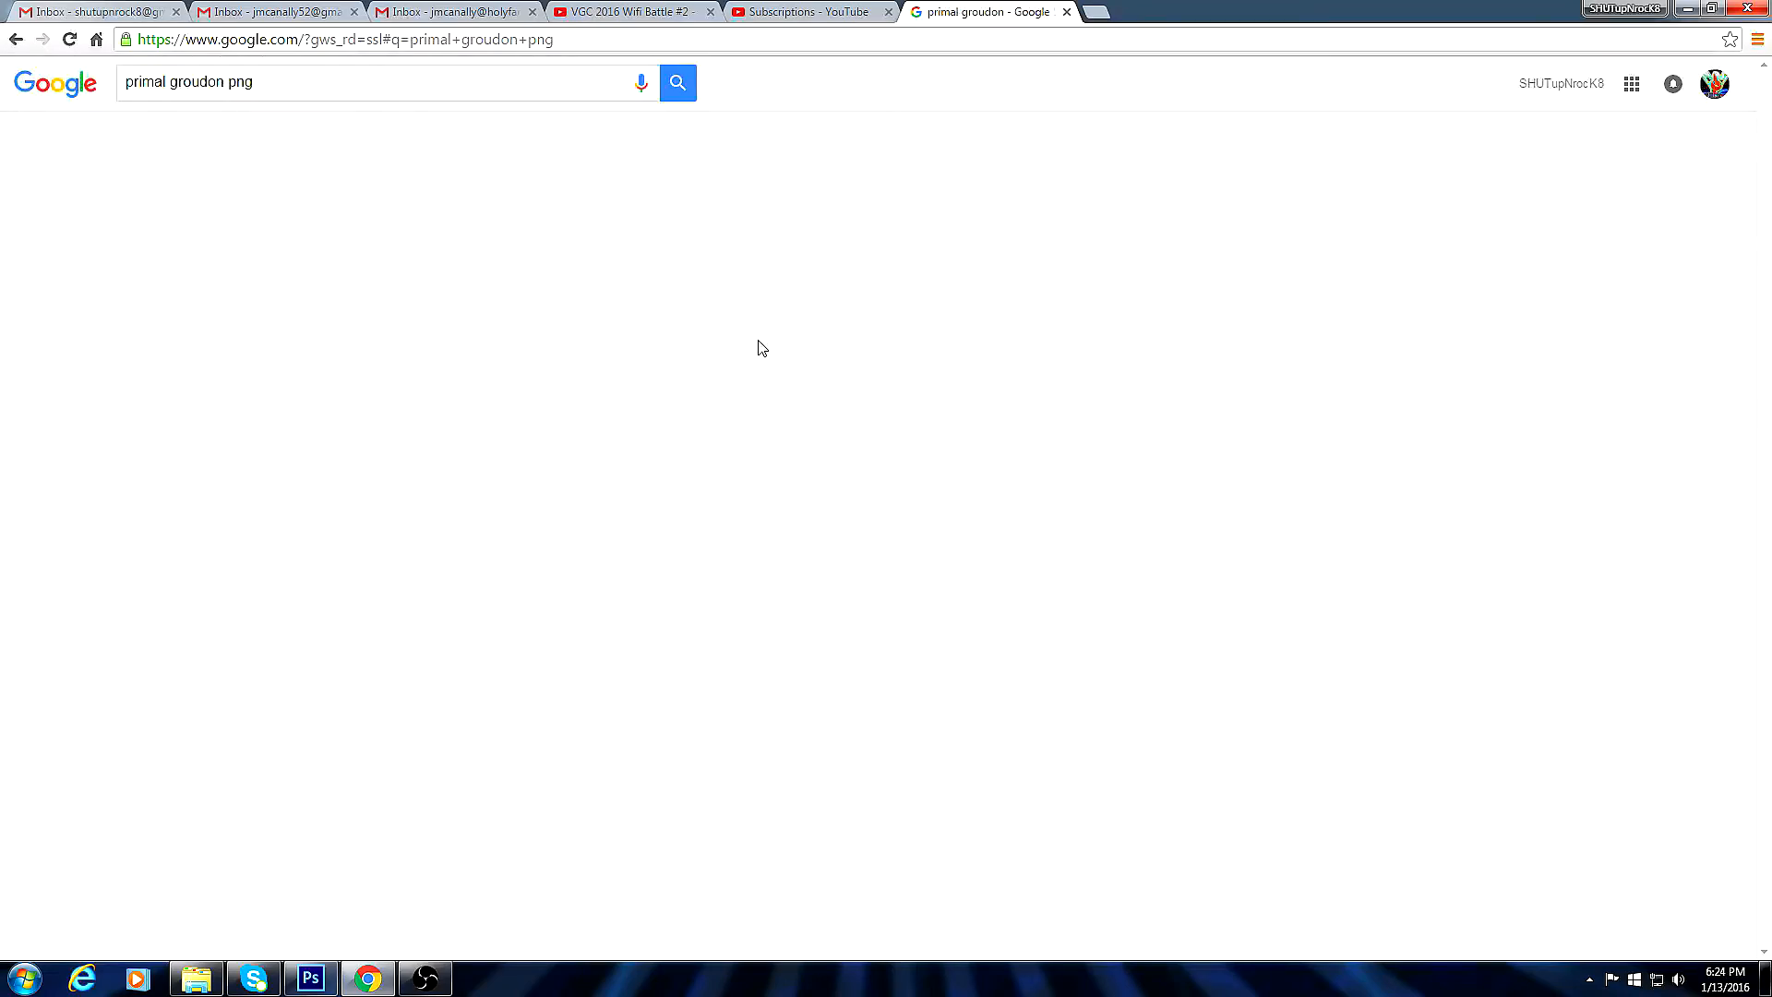
Preview two of the Primal Groudon image results, and repeat the image search as "primal groudon".
click(422, 635)
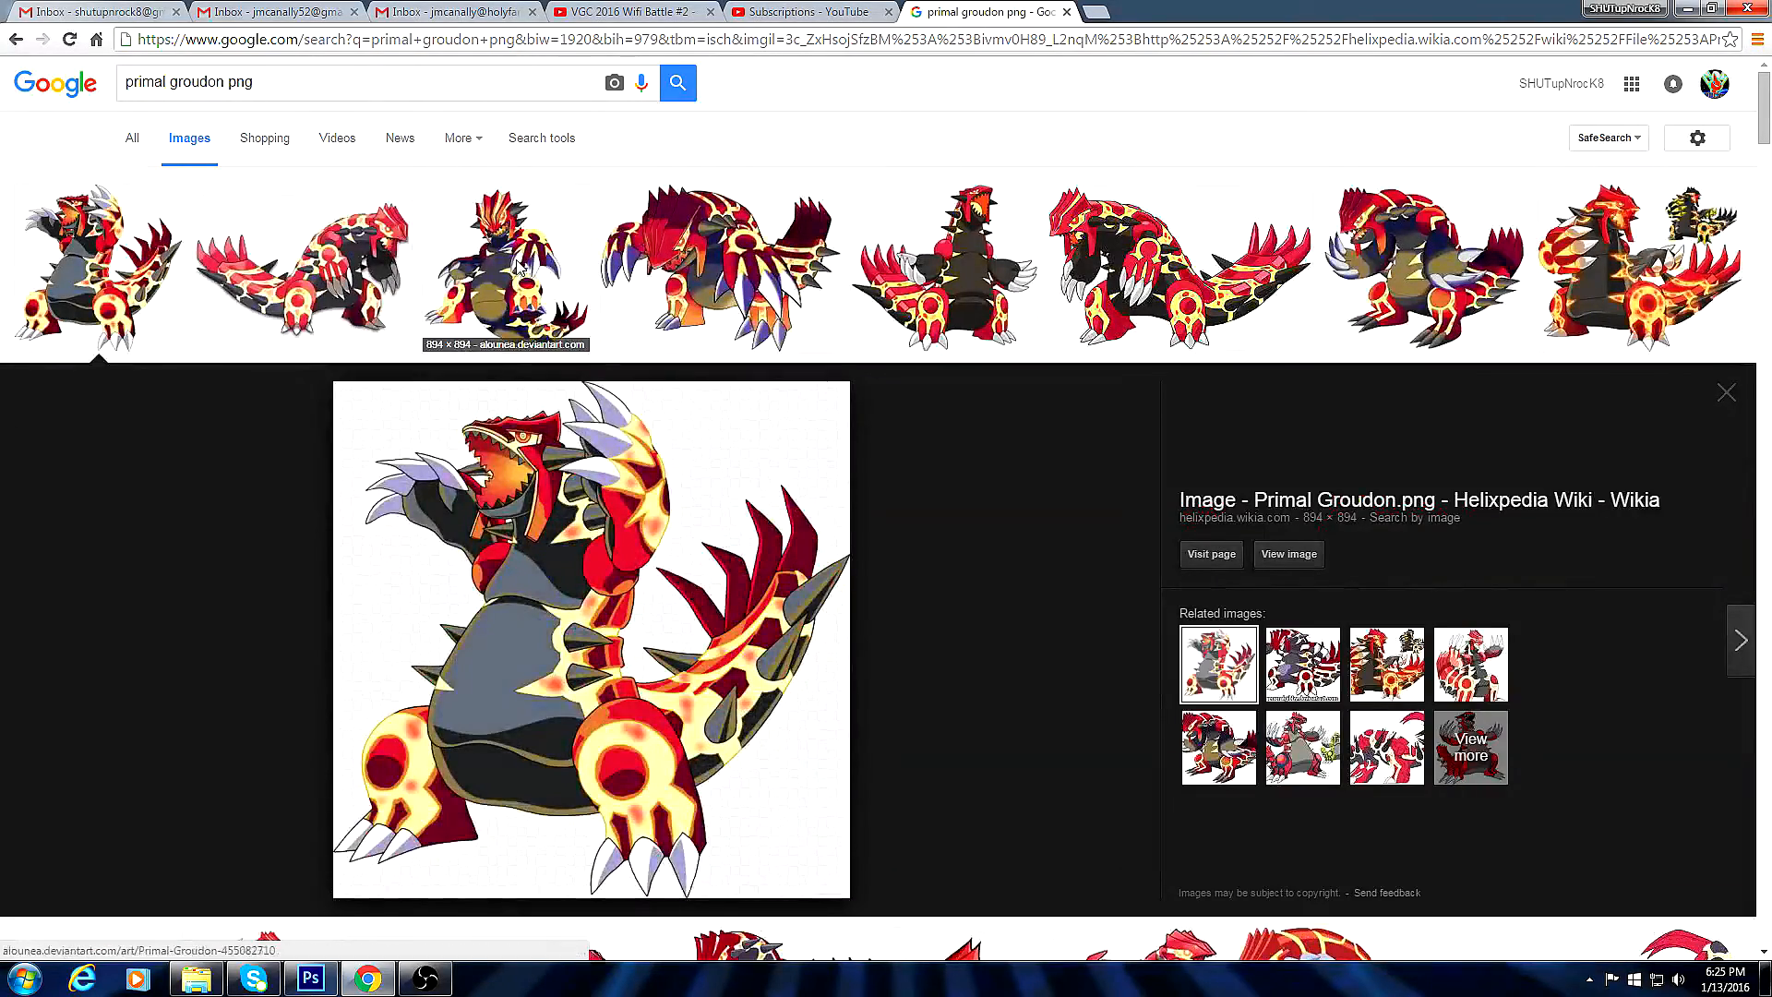
click(519, 267)
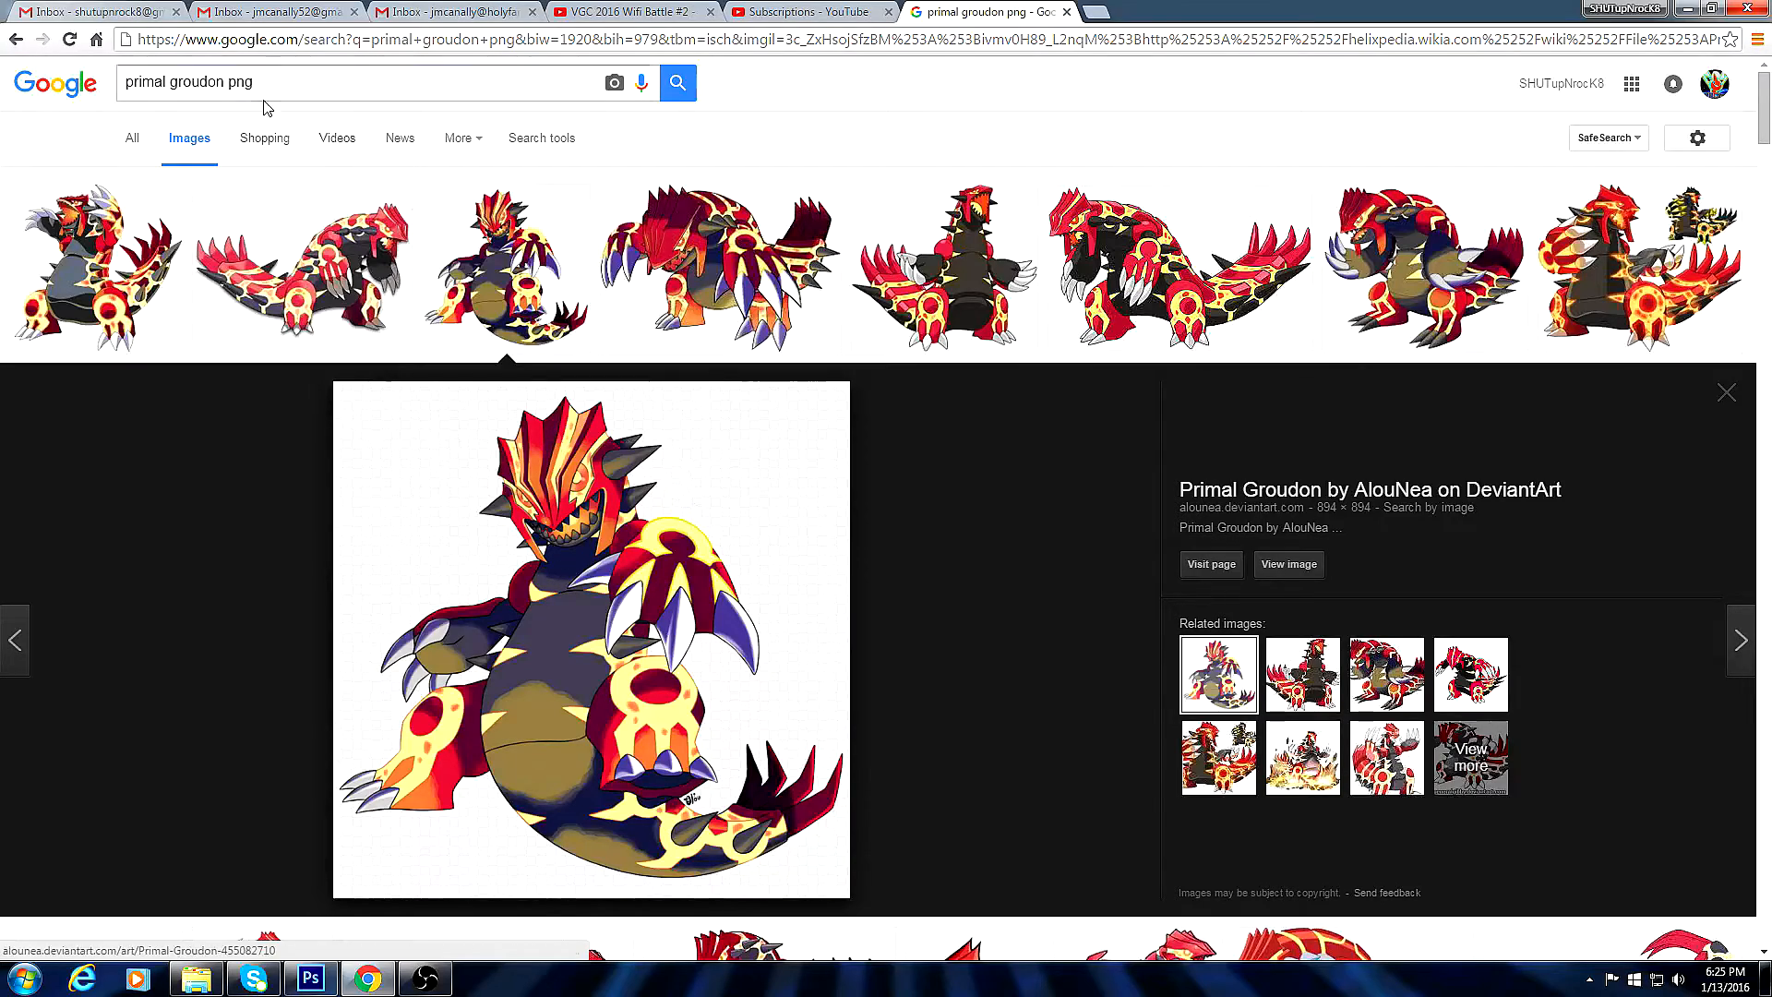
double_click(239, 82)
key(BackSpace)
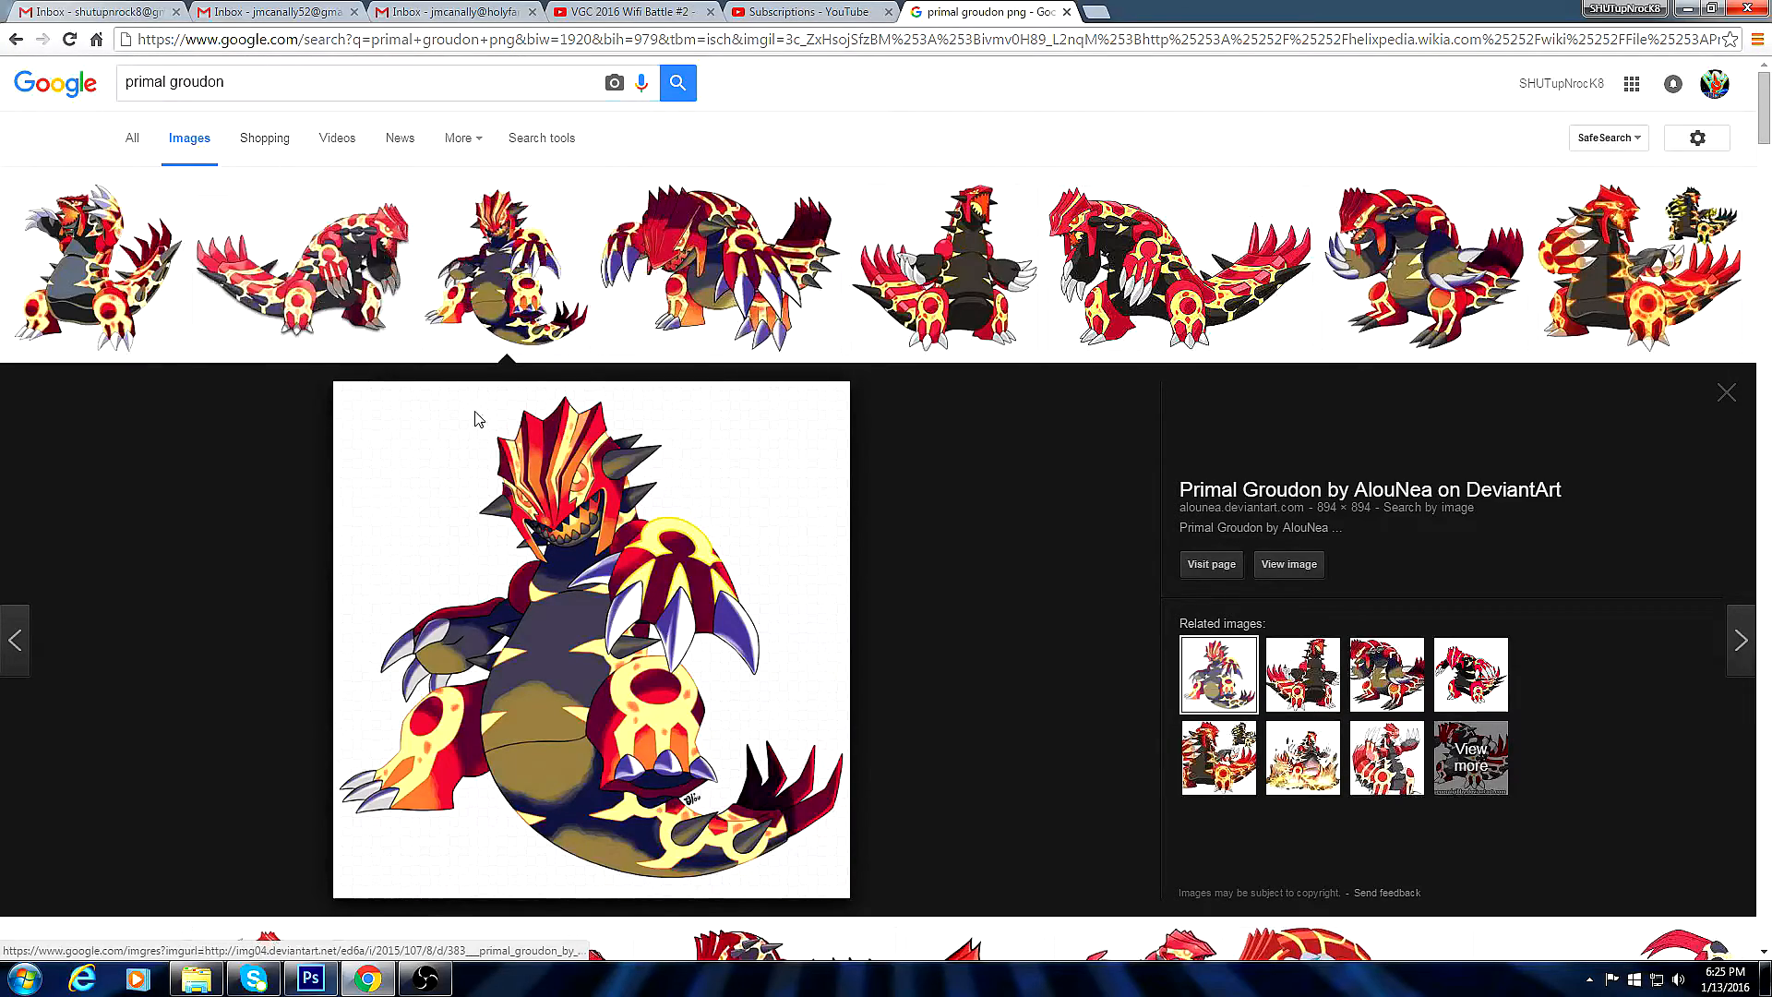
key(Return)
Compare several Primal Groudon pictures in the image results by enlarging each one.
click(380, 621)
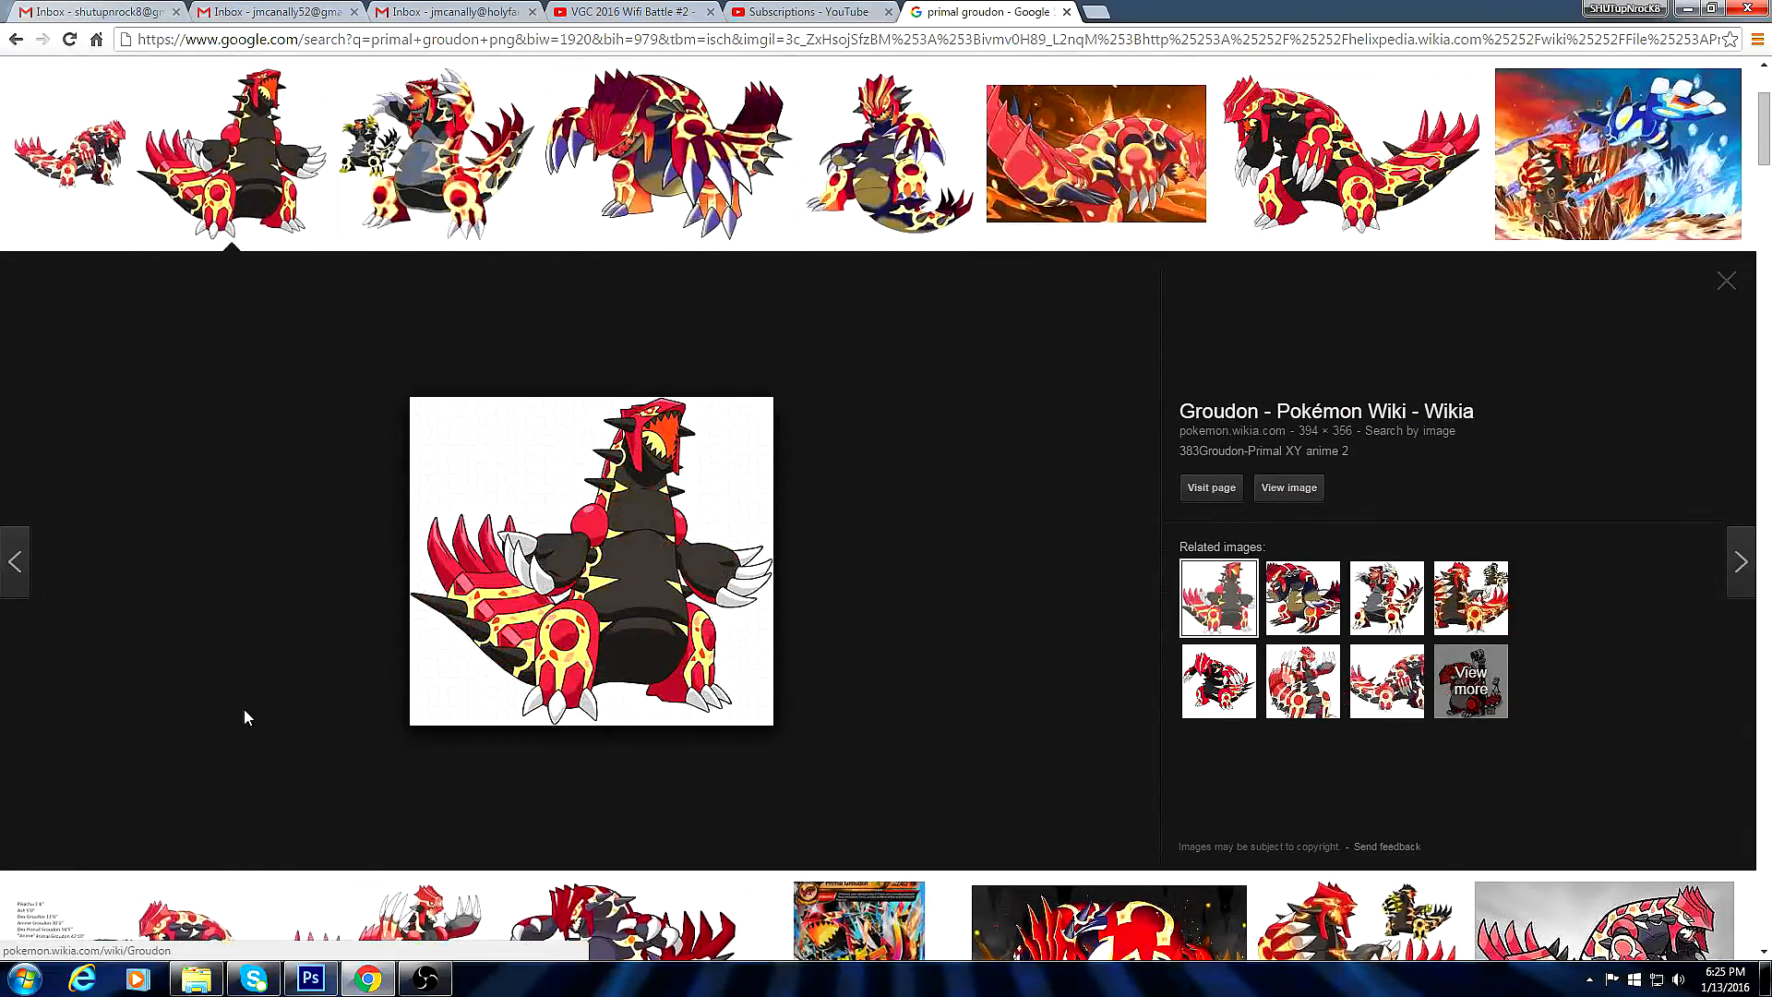
click(123, 226)
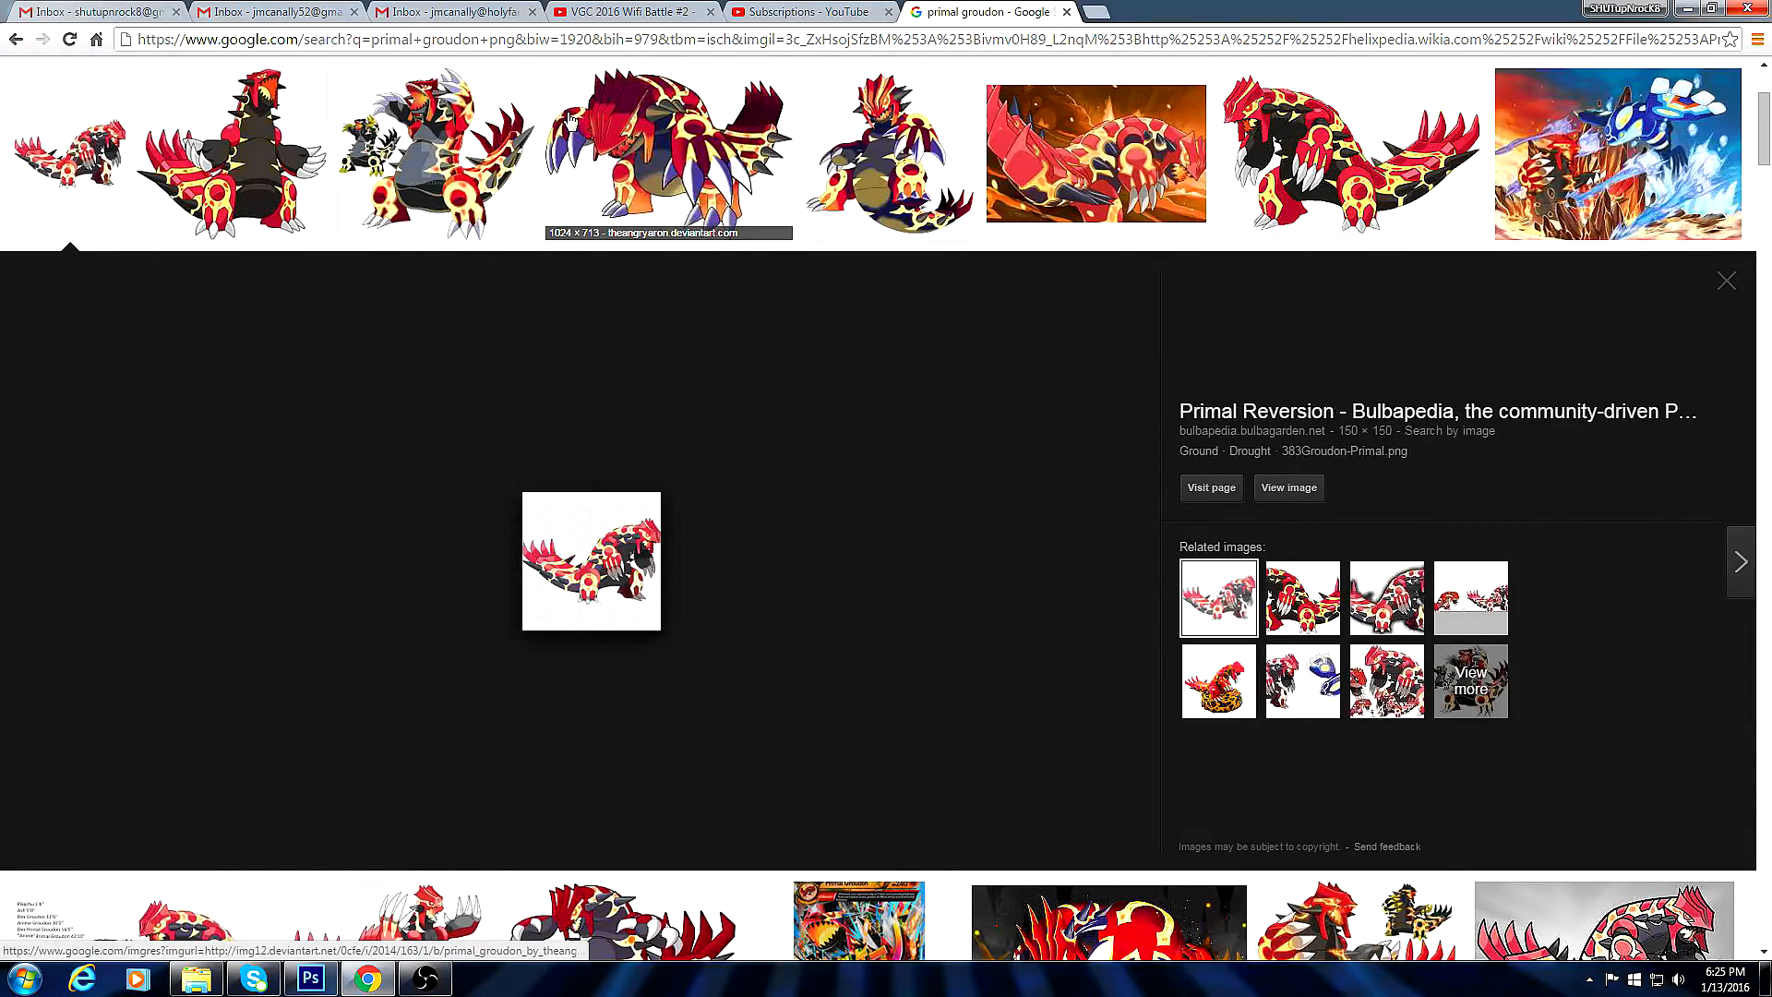
click(620, 140)
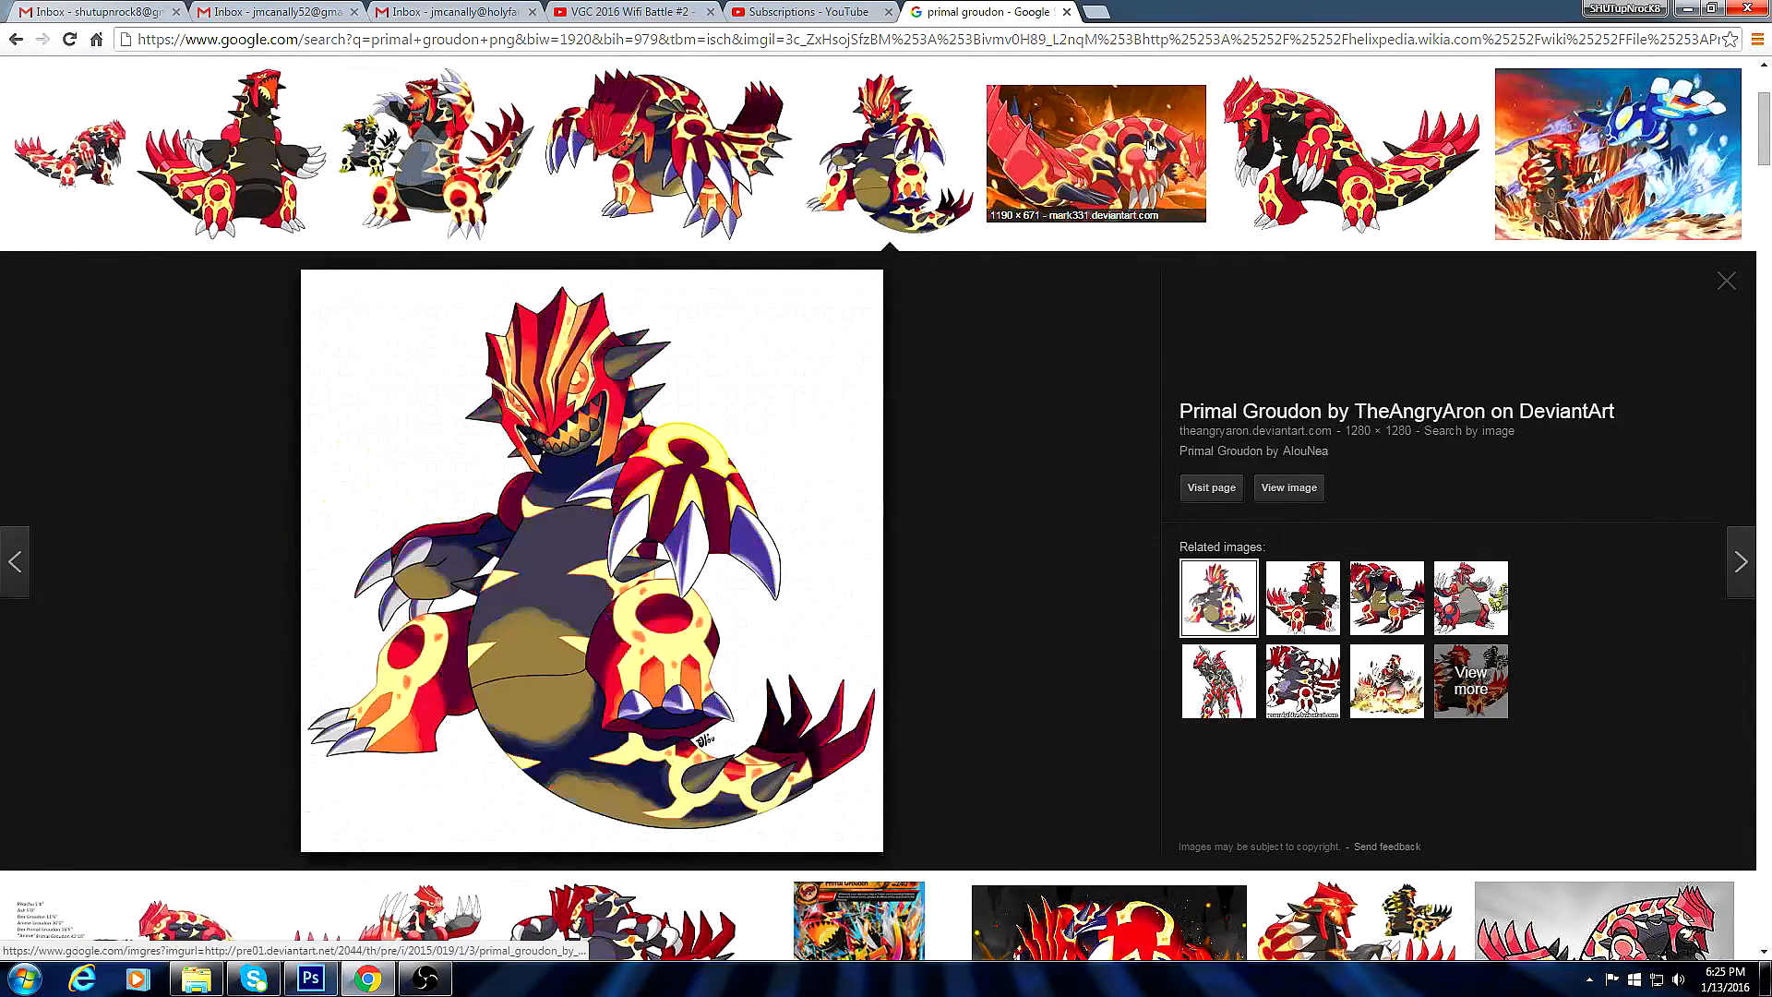
click(1273, 166)
scroll(1202, 419, down, 5)
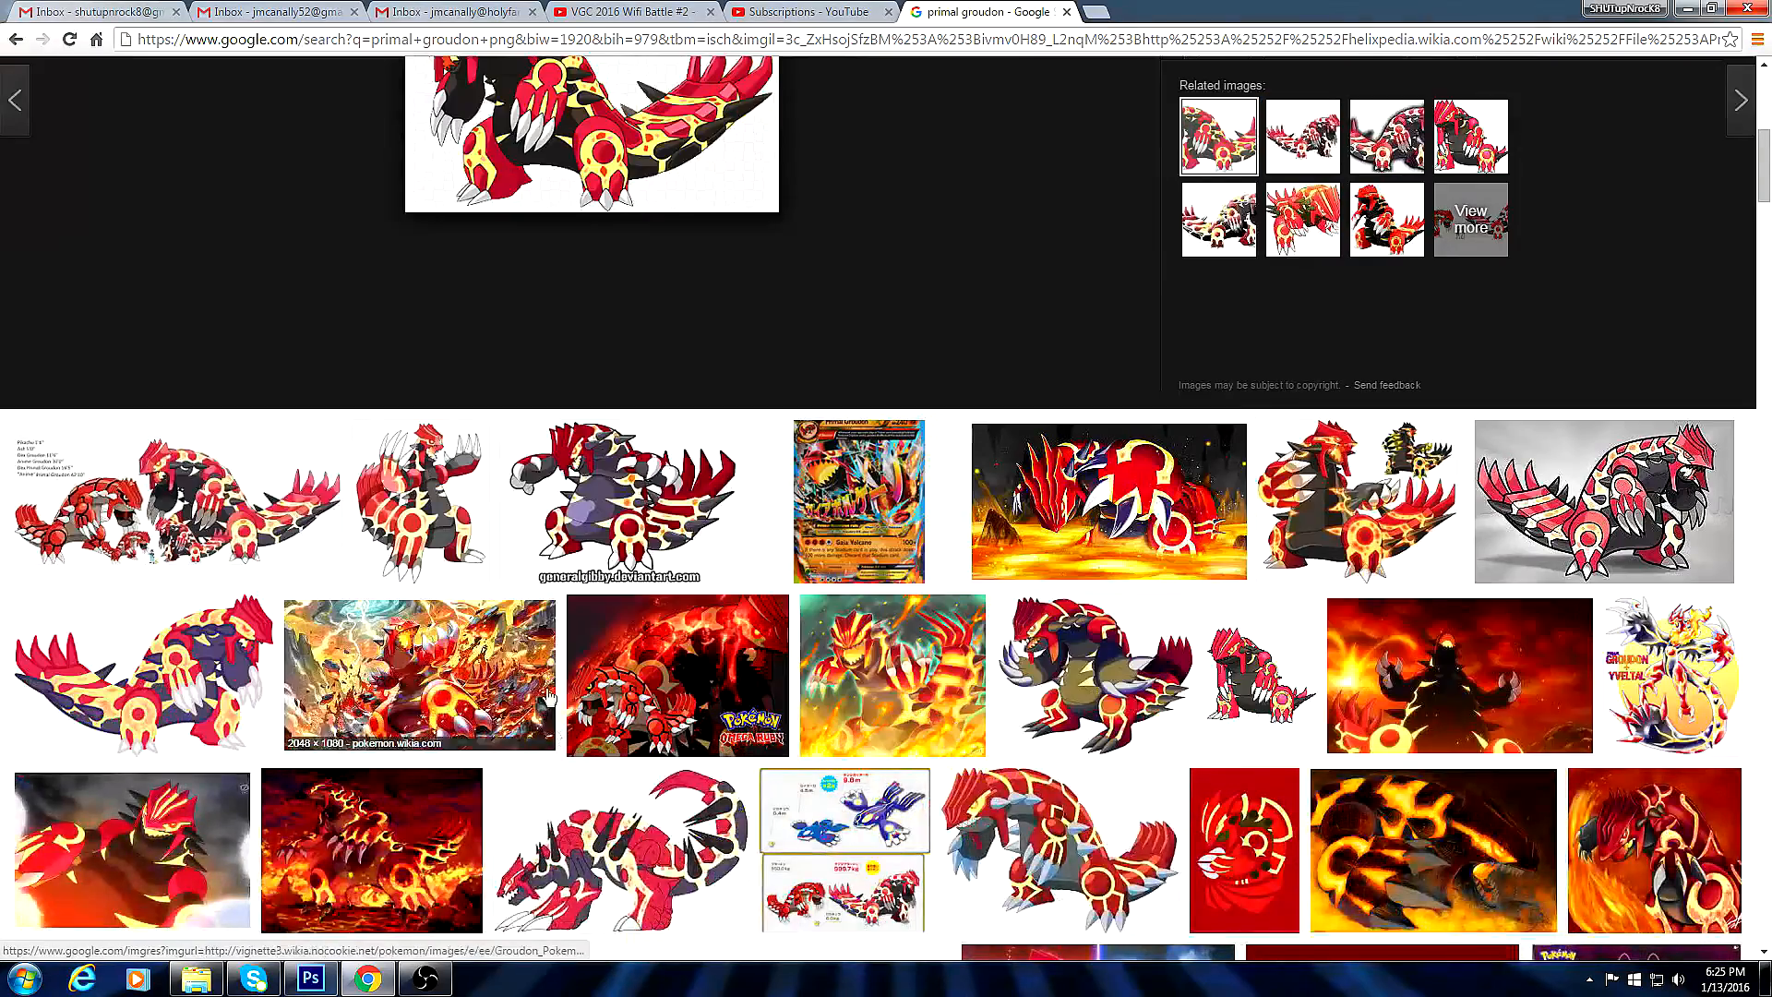
click(420, 517)
click(598, 175)
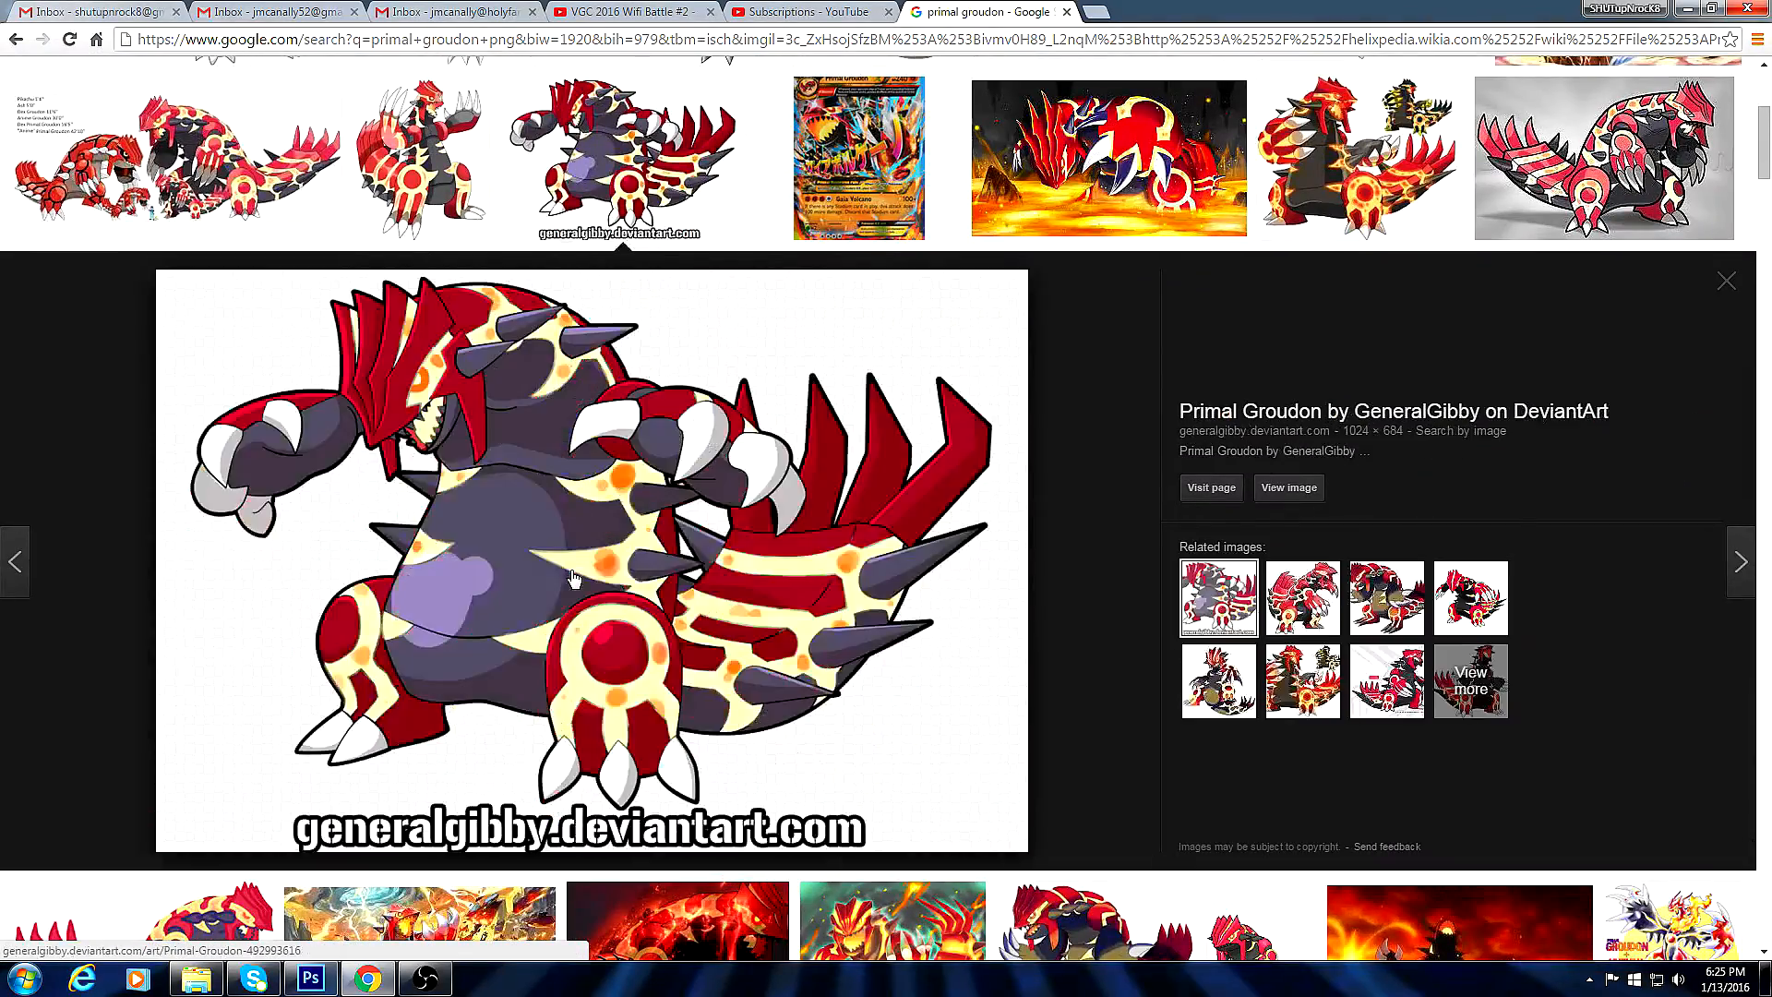
click(198, 175)
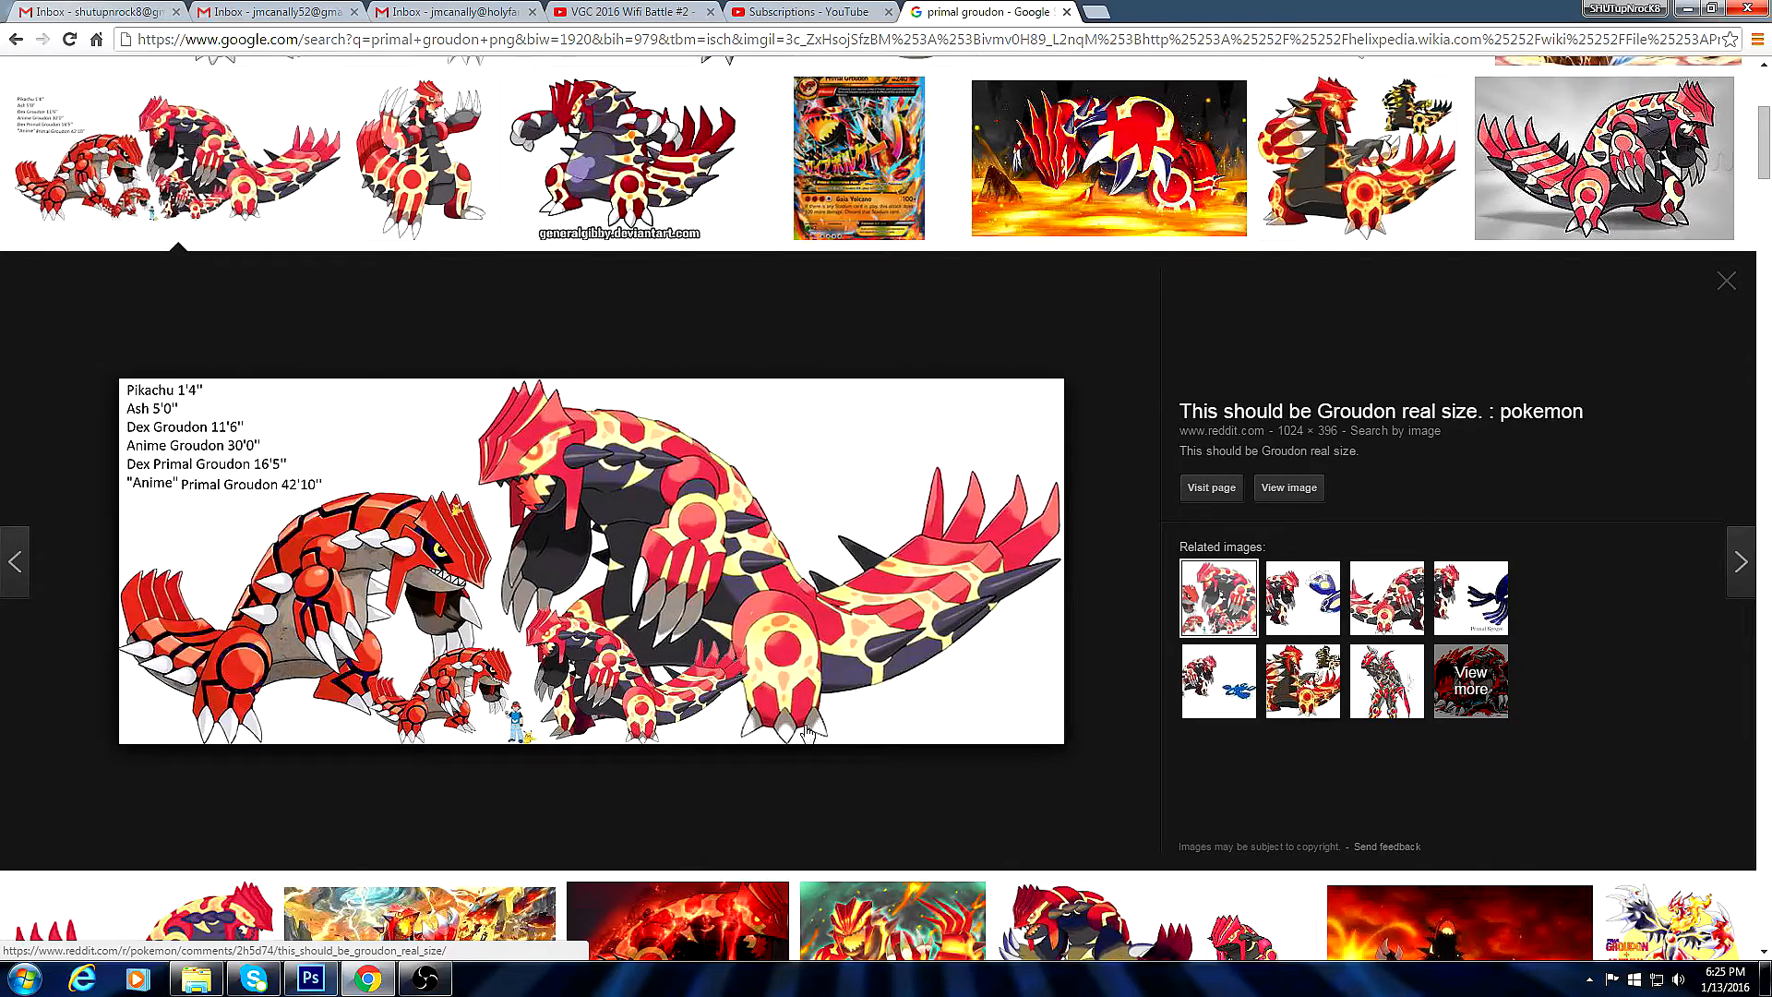
scroll(810, 735, up, 4)
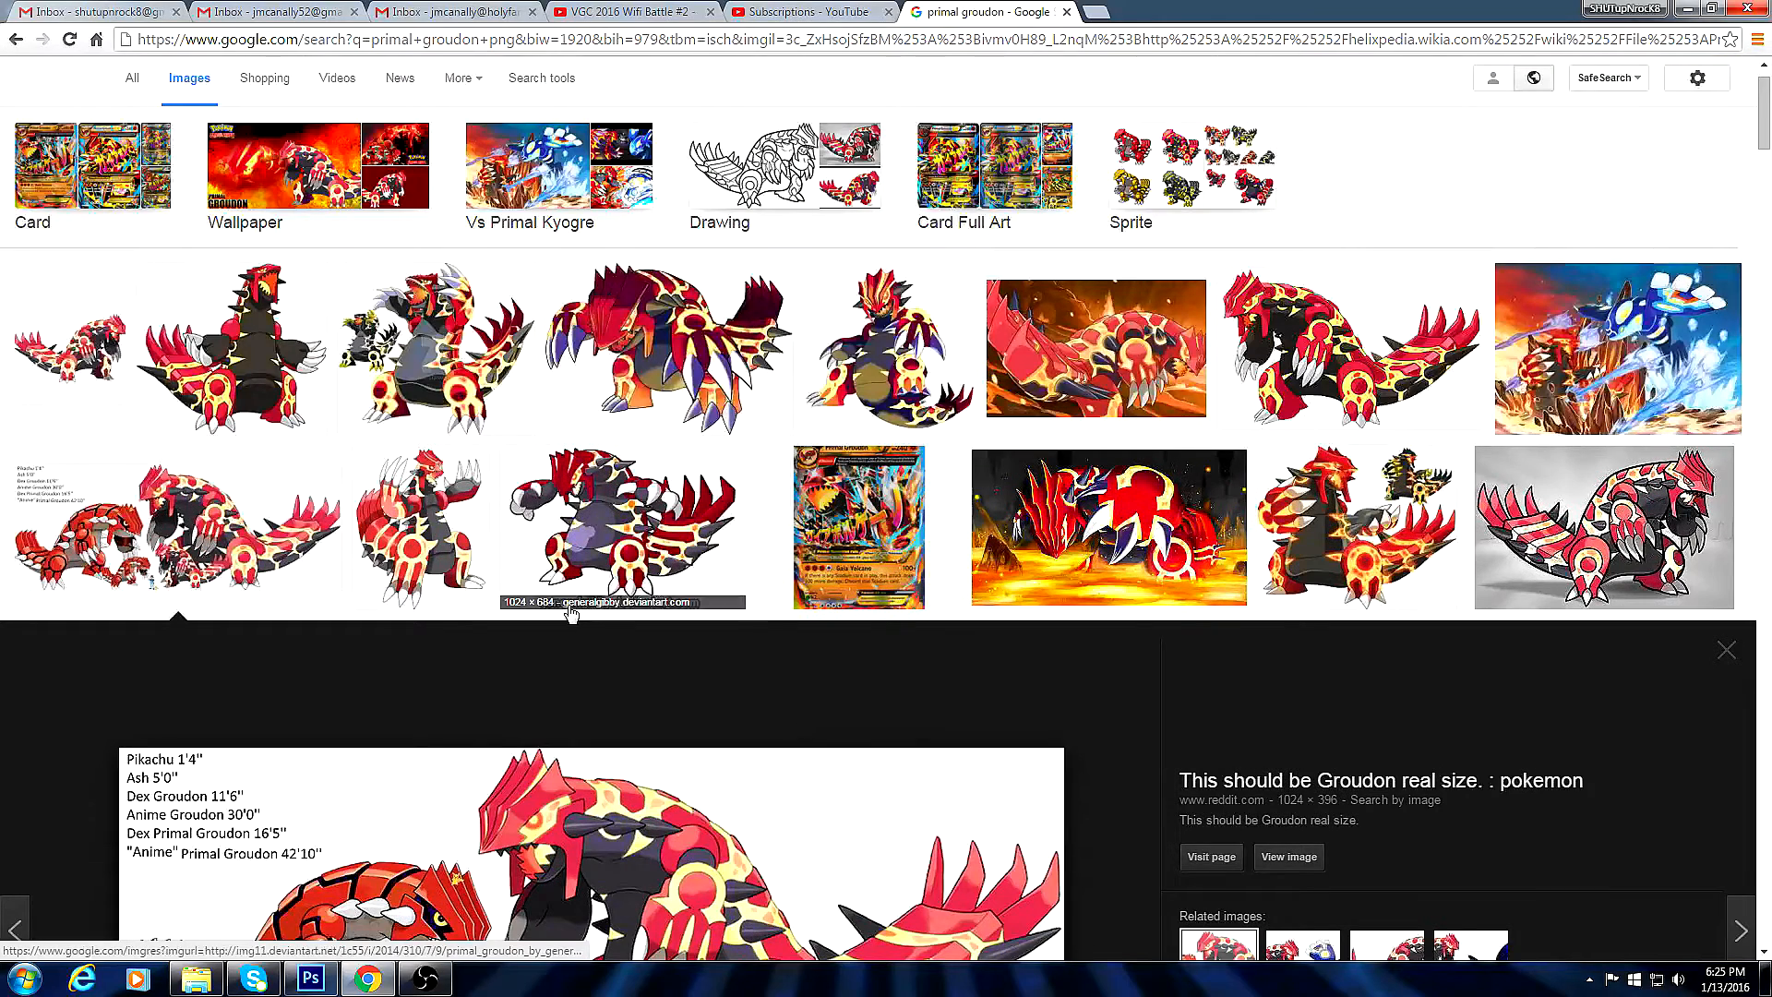
Save the Pokémon Wiki Primal Groudon image as 383Groudon-Primal_XY_anime_2.png in F:\Pokemon\Thumbnails\Subscriber Battles.
click(301, 342)
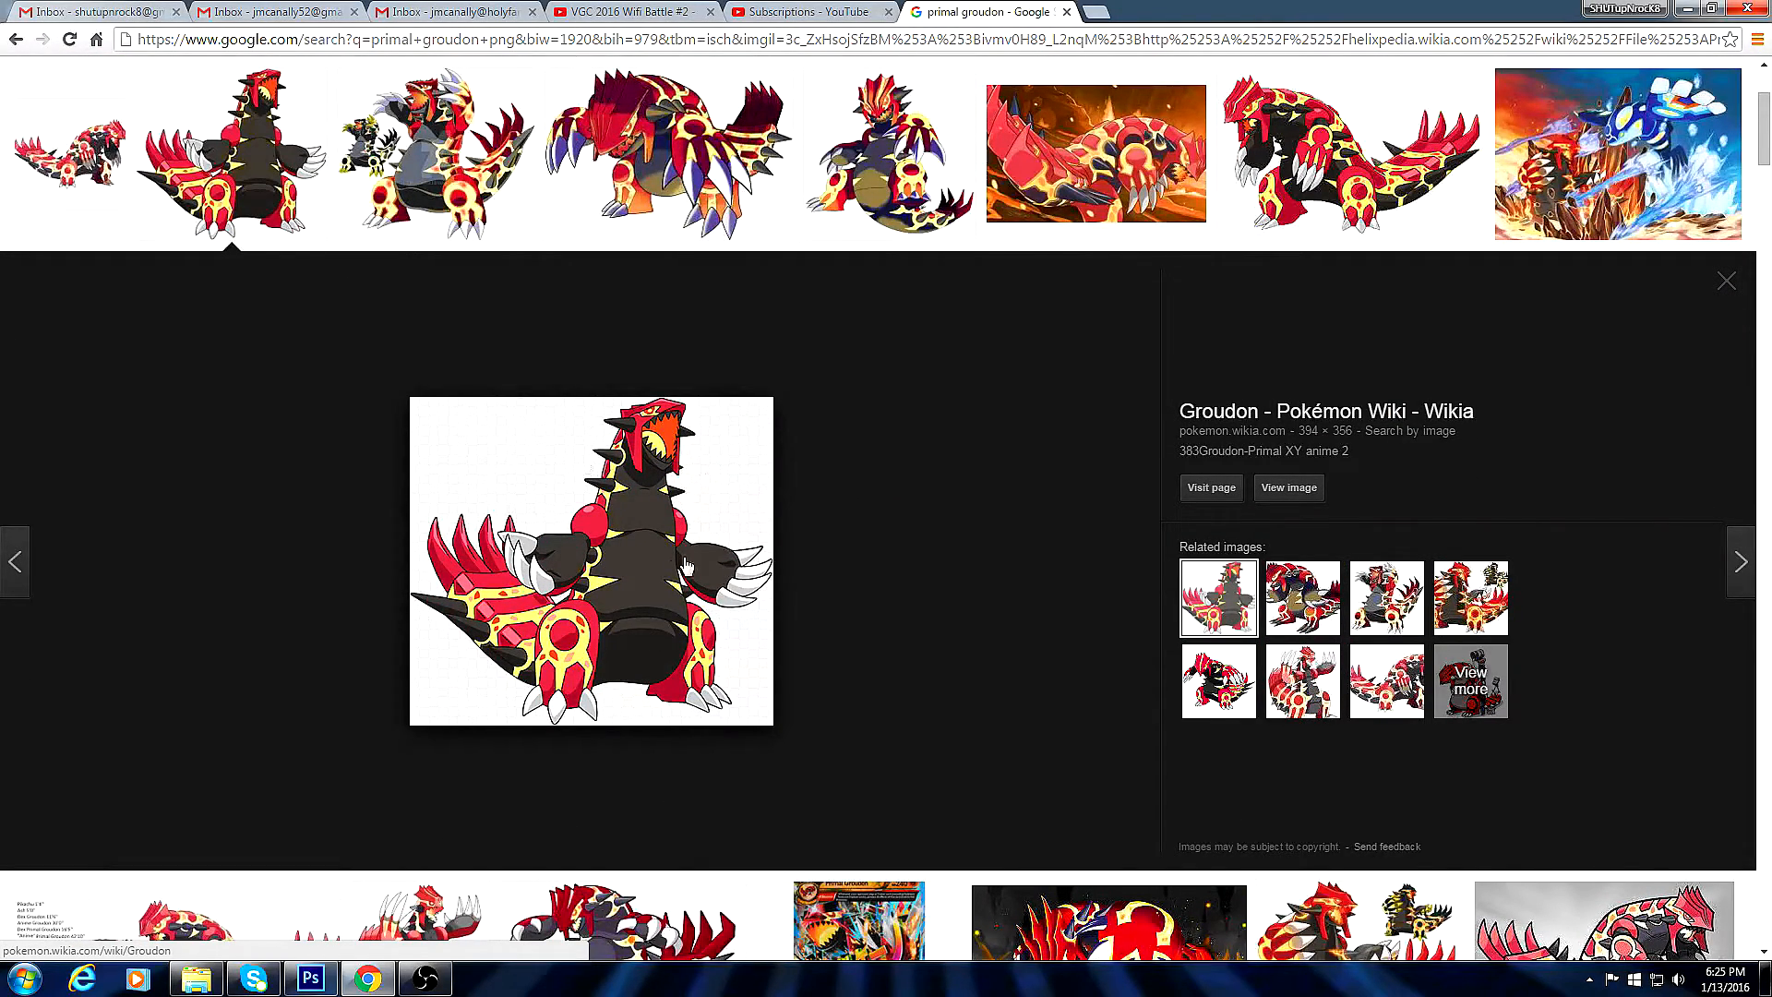
right_click(631, 570)
click(708, 728)
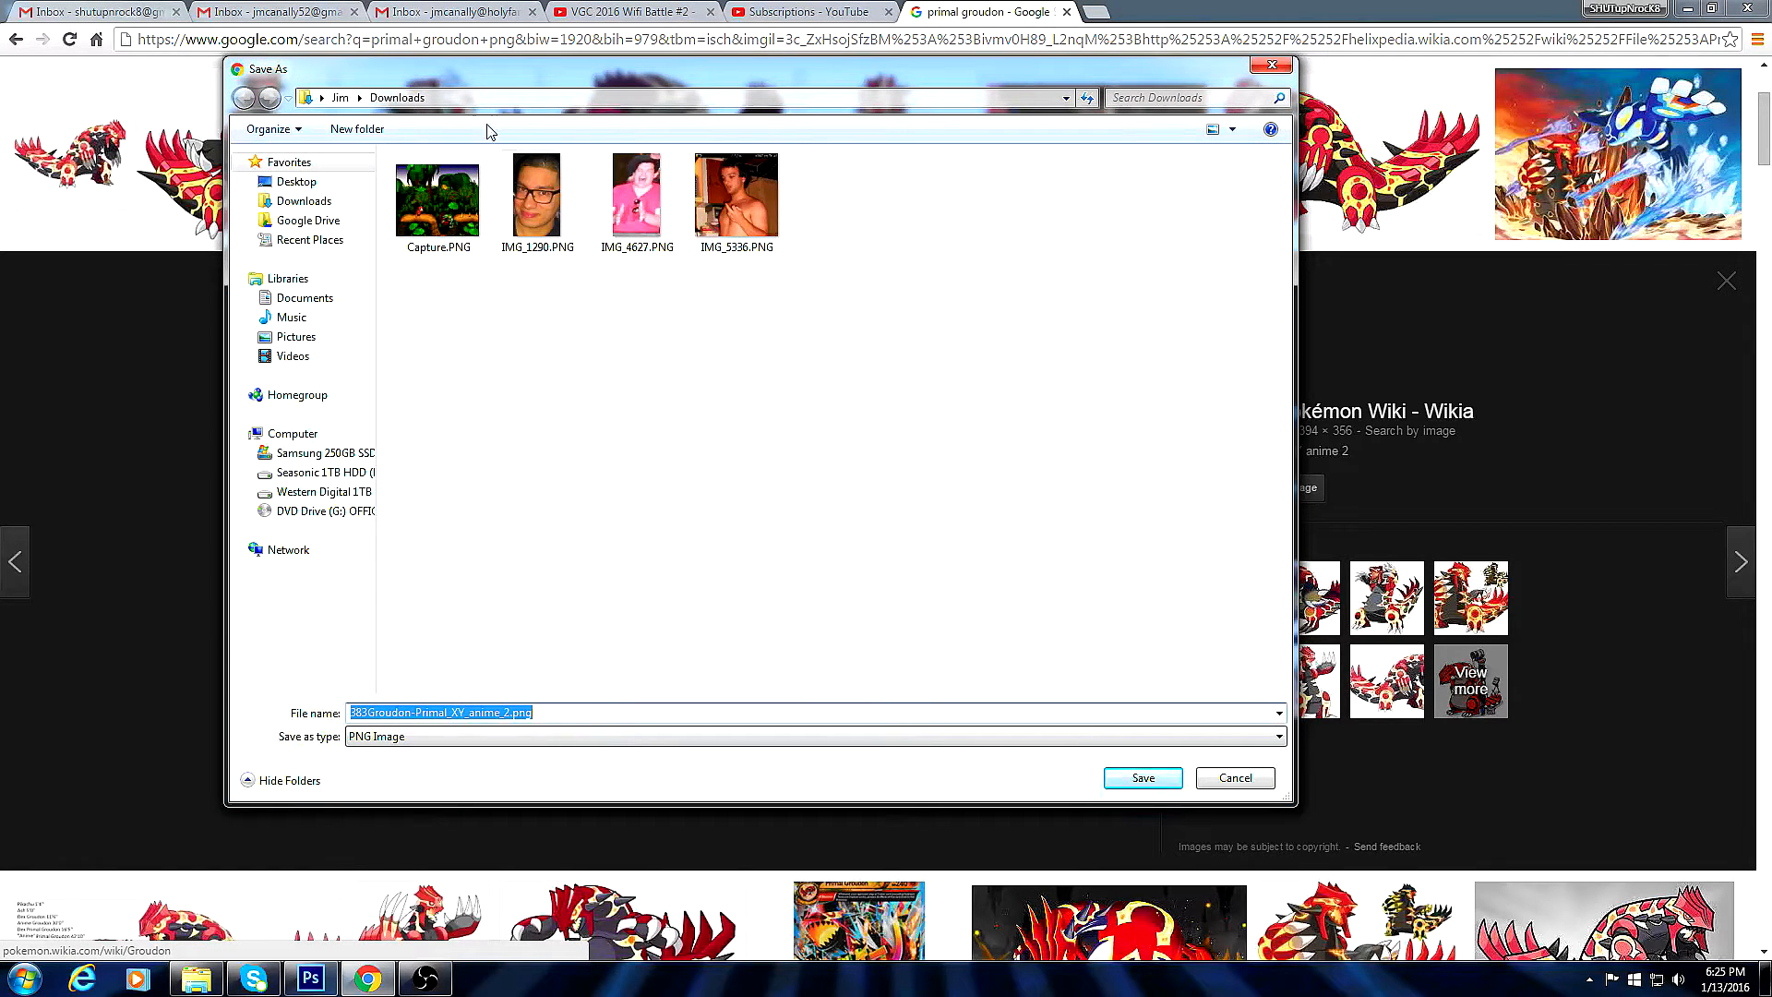
click(323, 491)
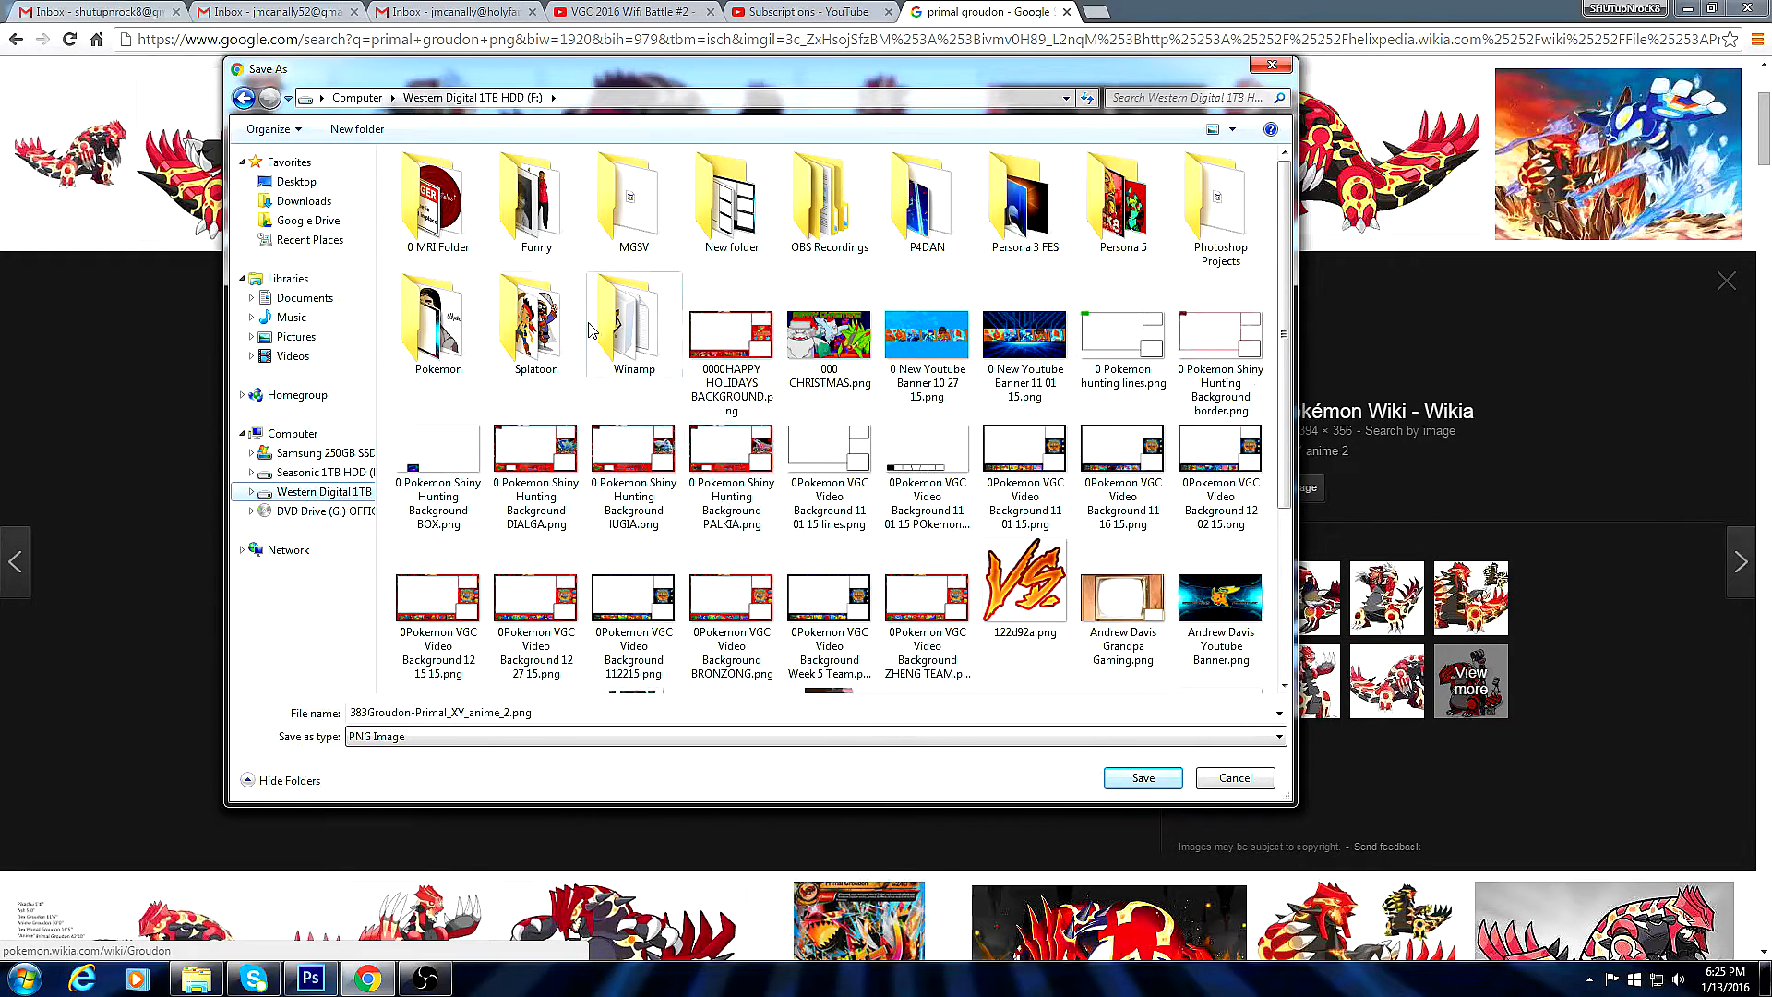
double_click(448, 328)
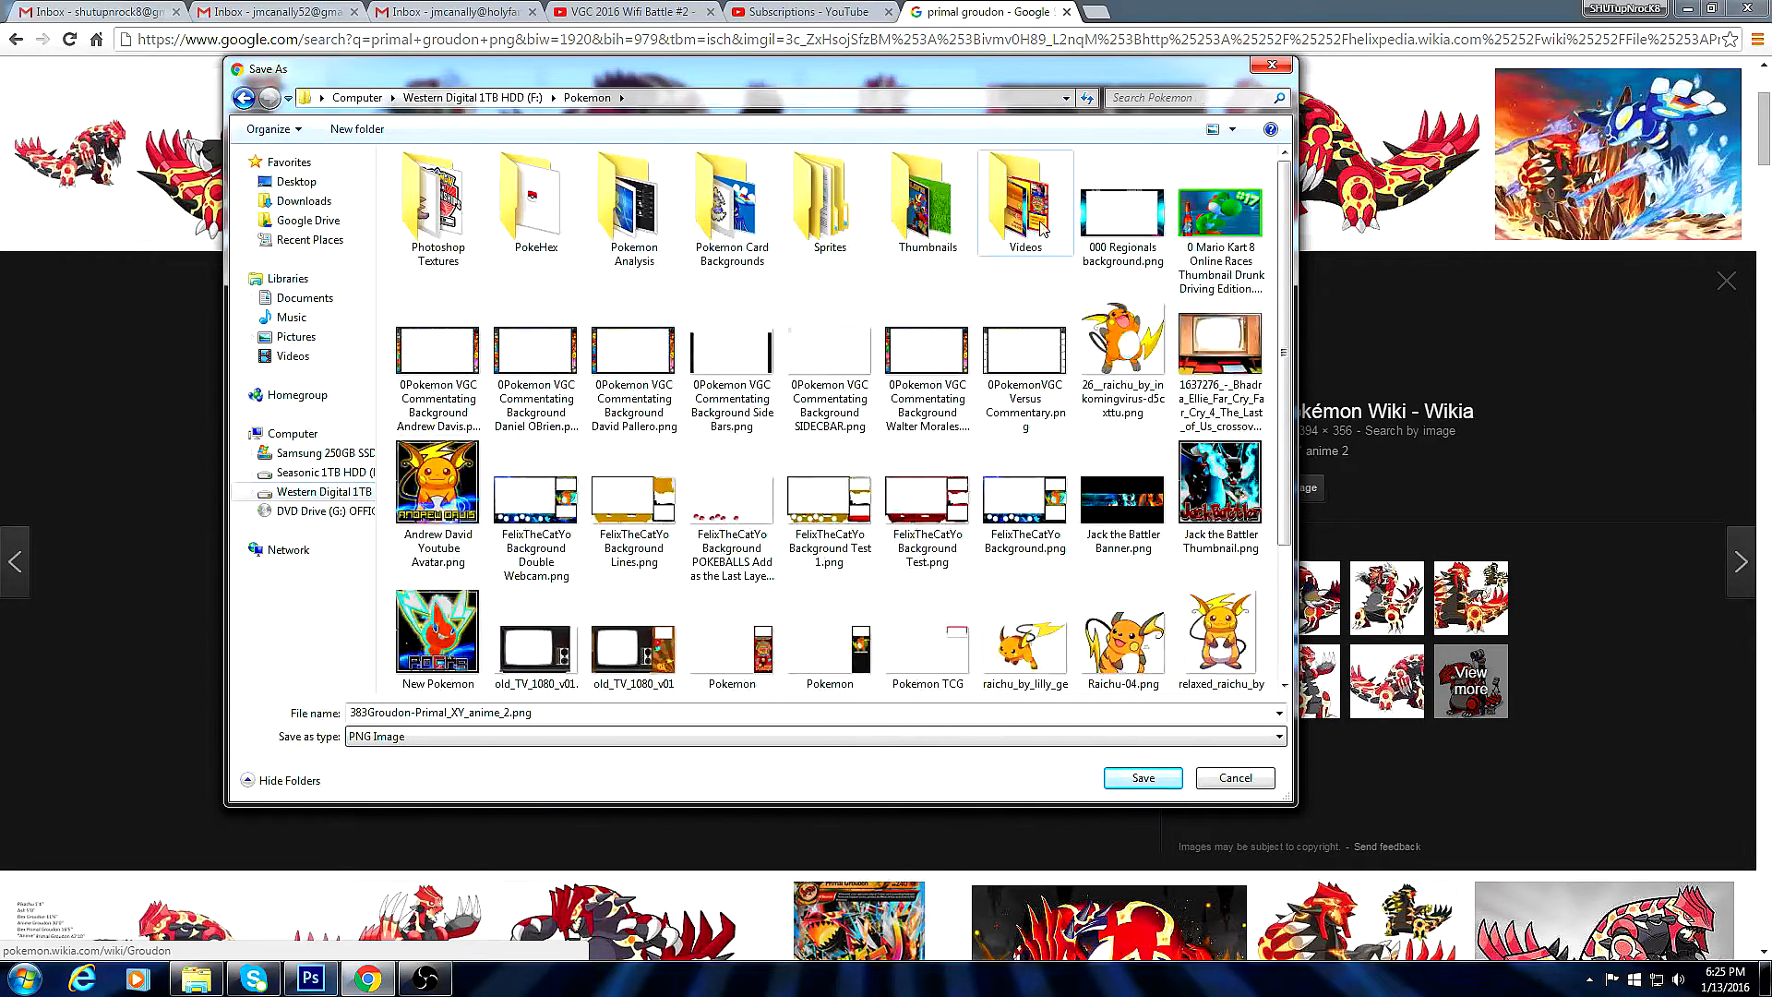
double_click(948, 202)
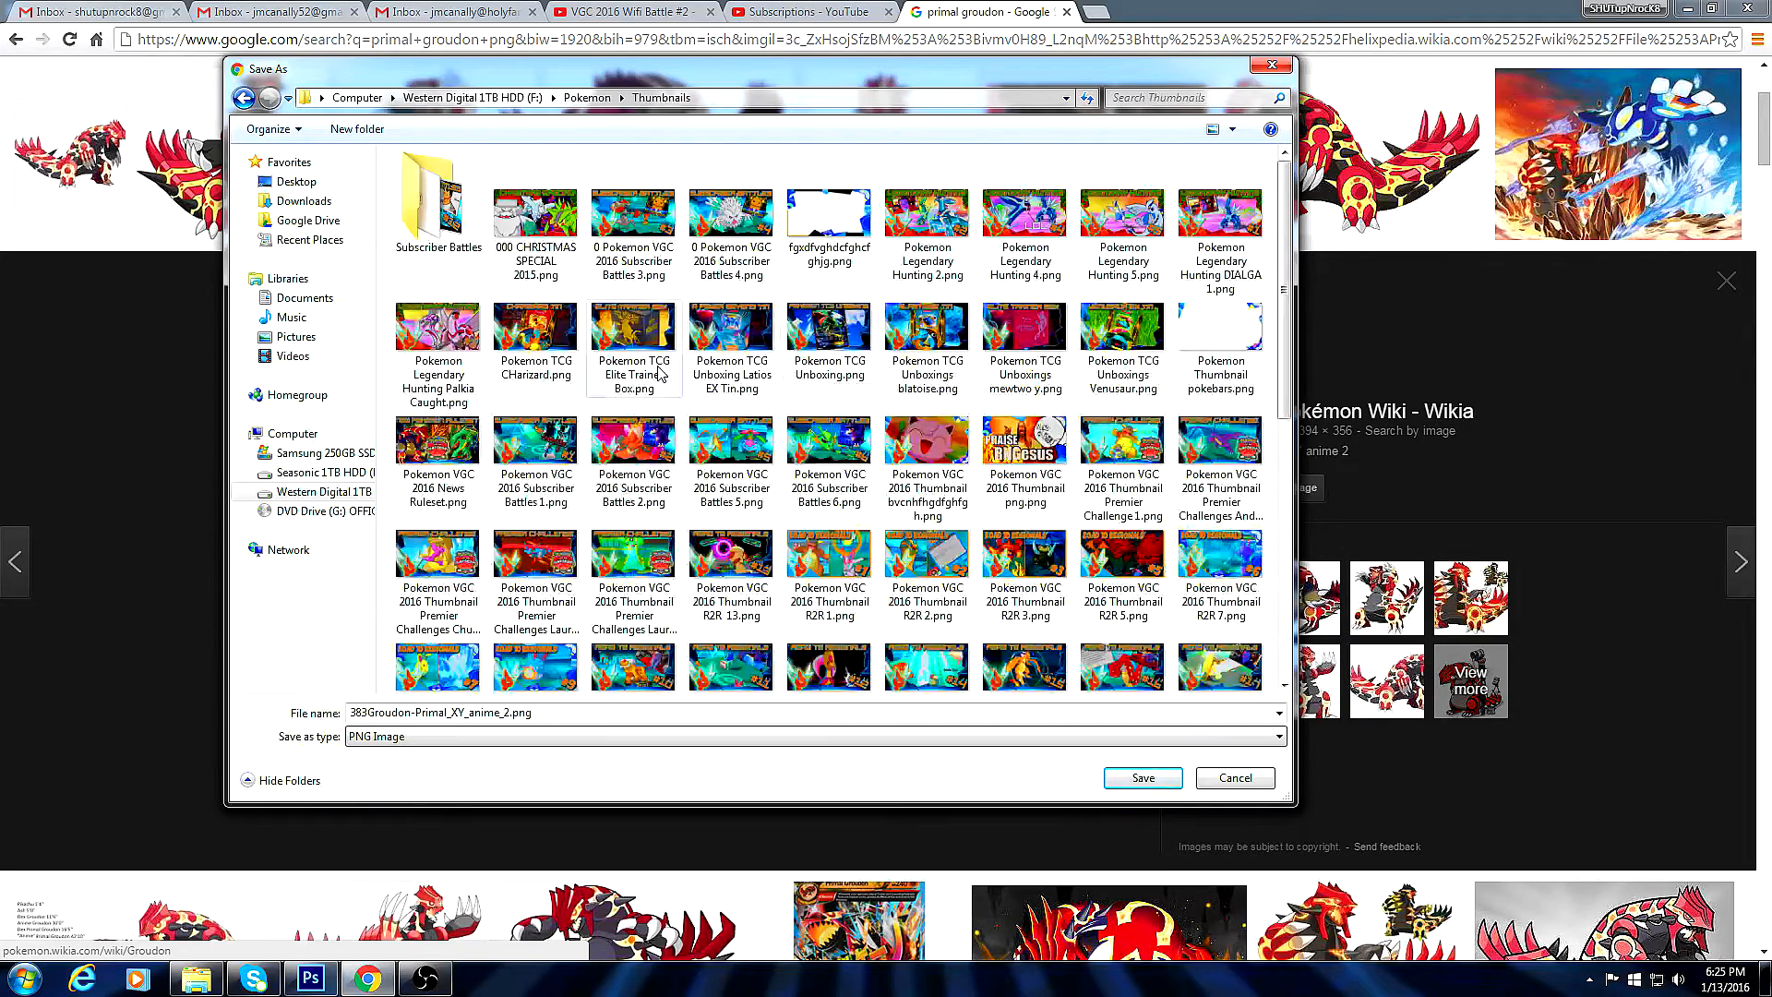
double_click(455, 208)
click(1141, 781)
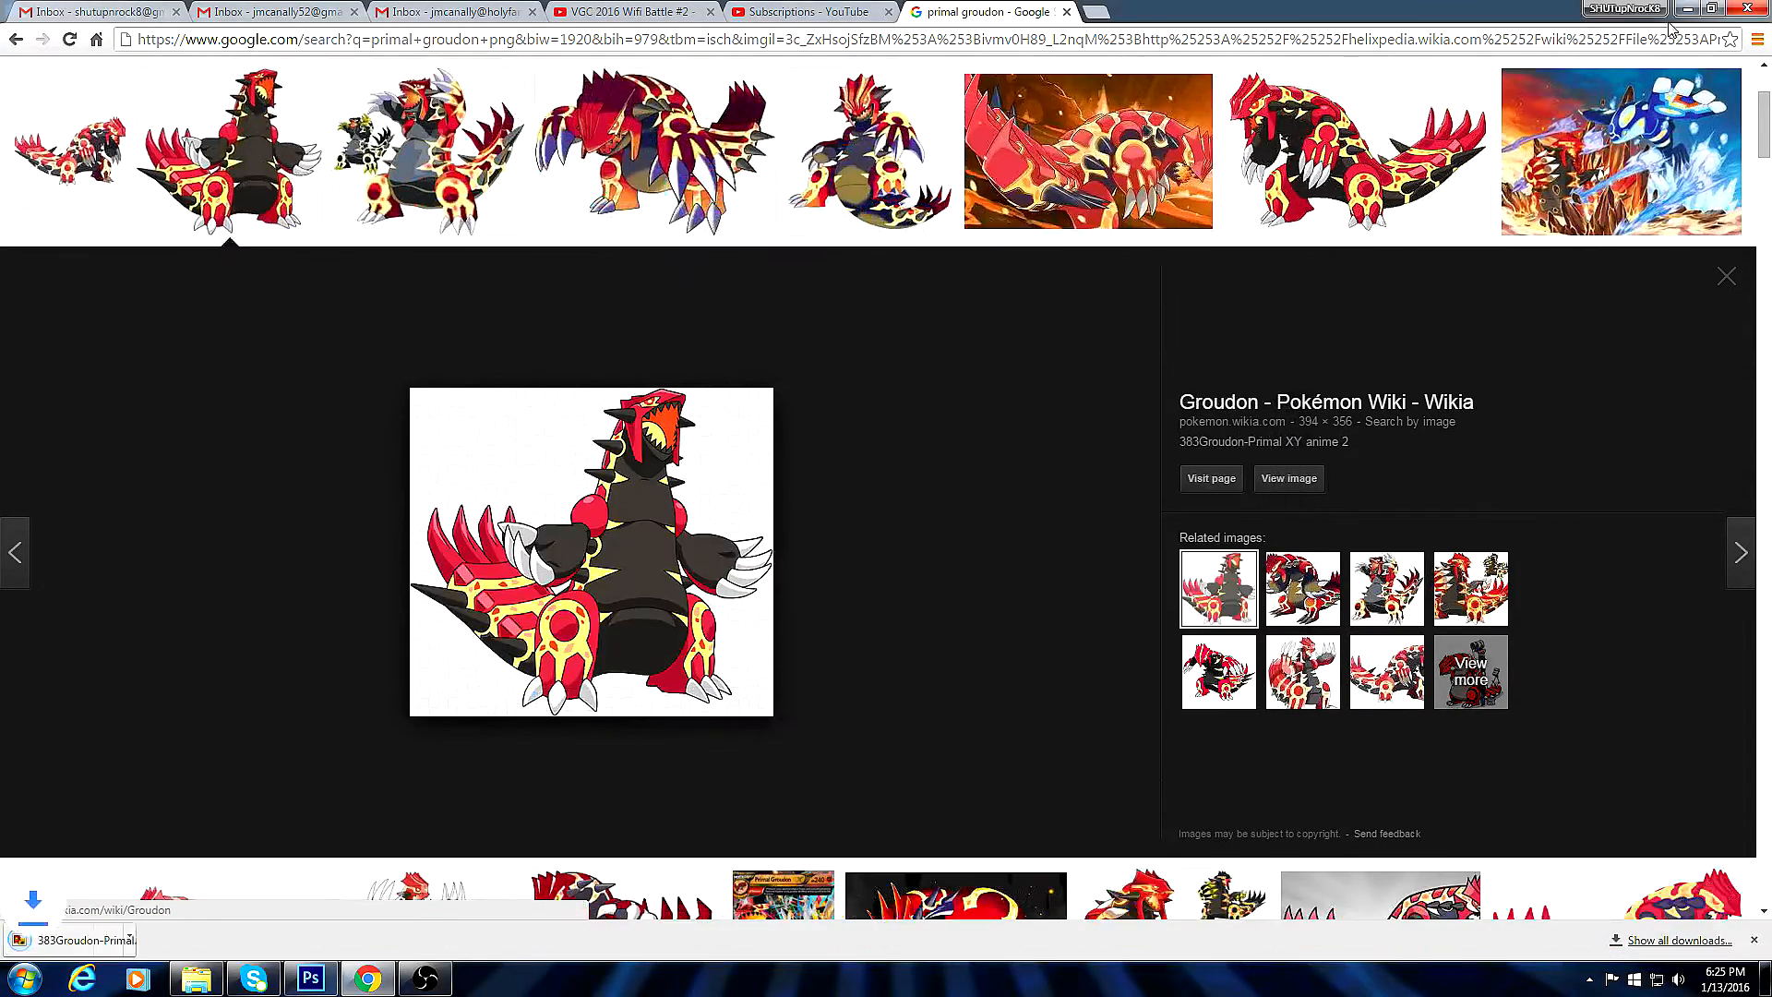
Return to Photoshop and open 383Groudon-Primal_XY_anime_2.png from the Subscriber Battles folder in F:\Pokemon\Thumbnails.
click(1687, 8)
click(52, 12)
click(65, 49)
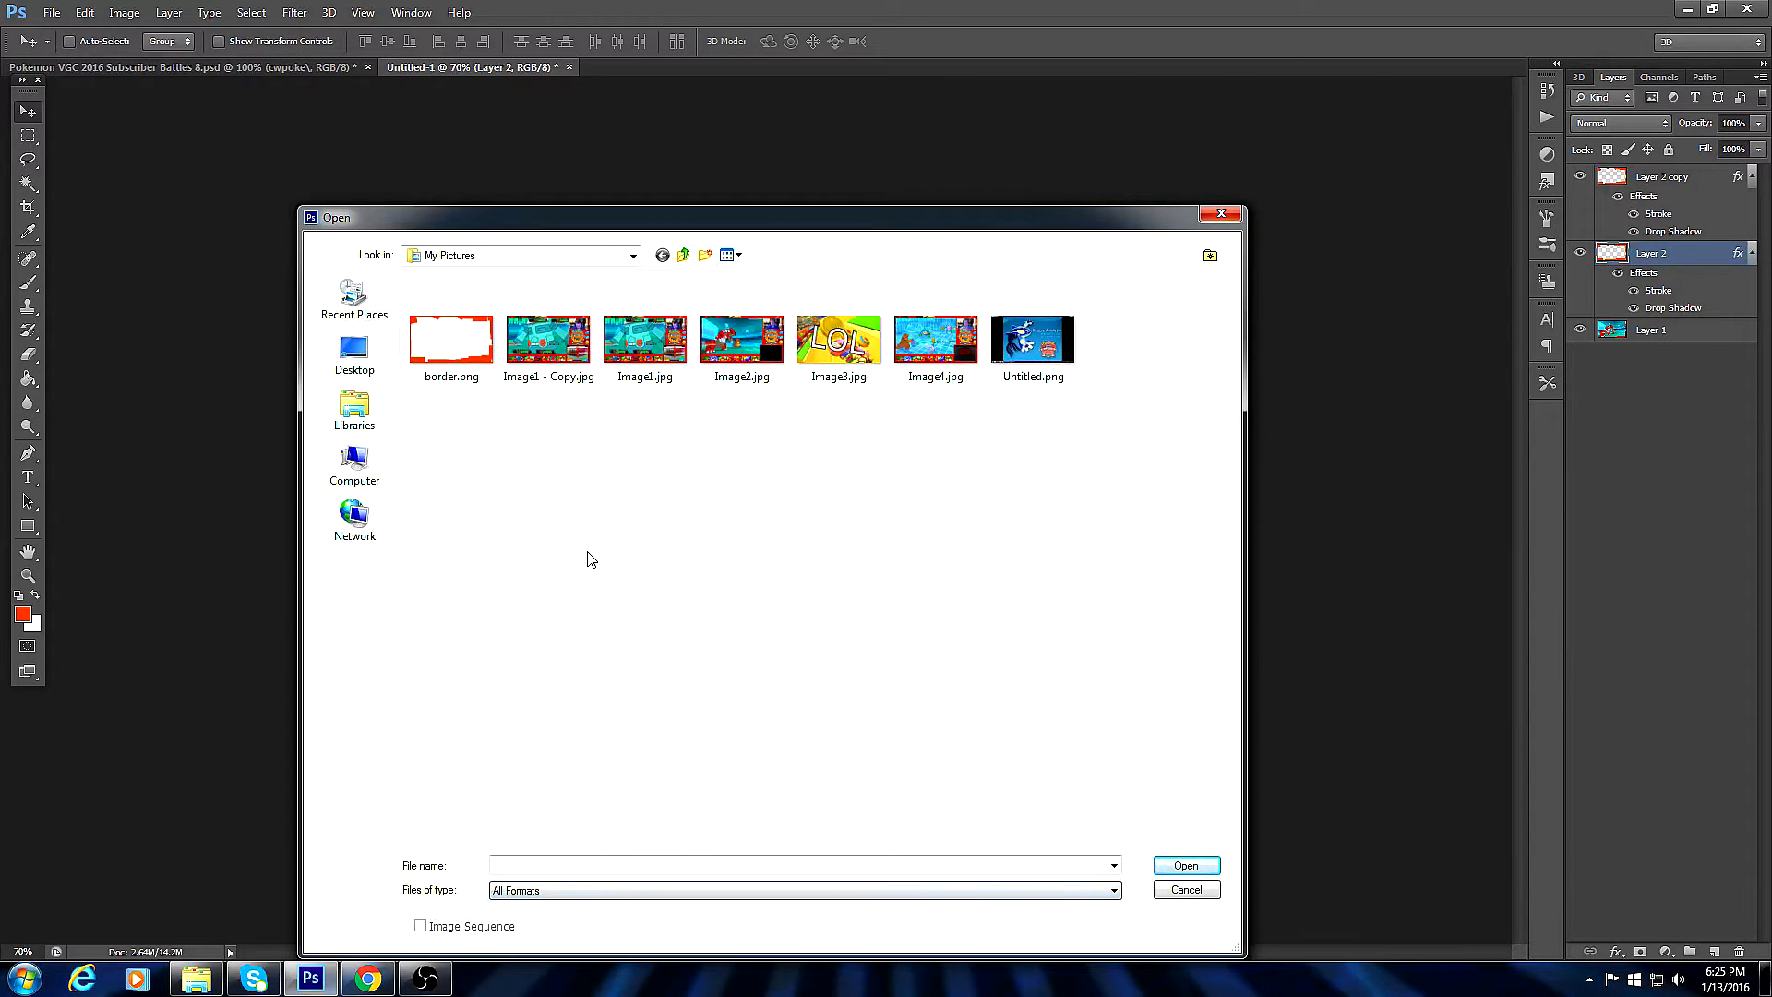
click(684, 256)
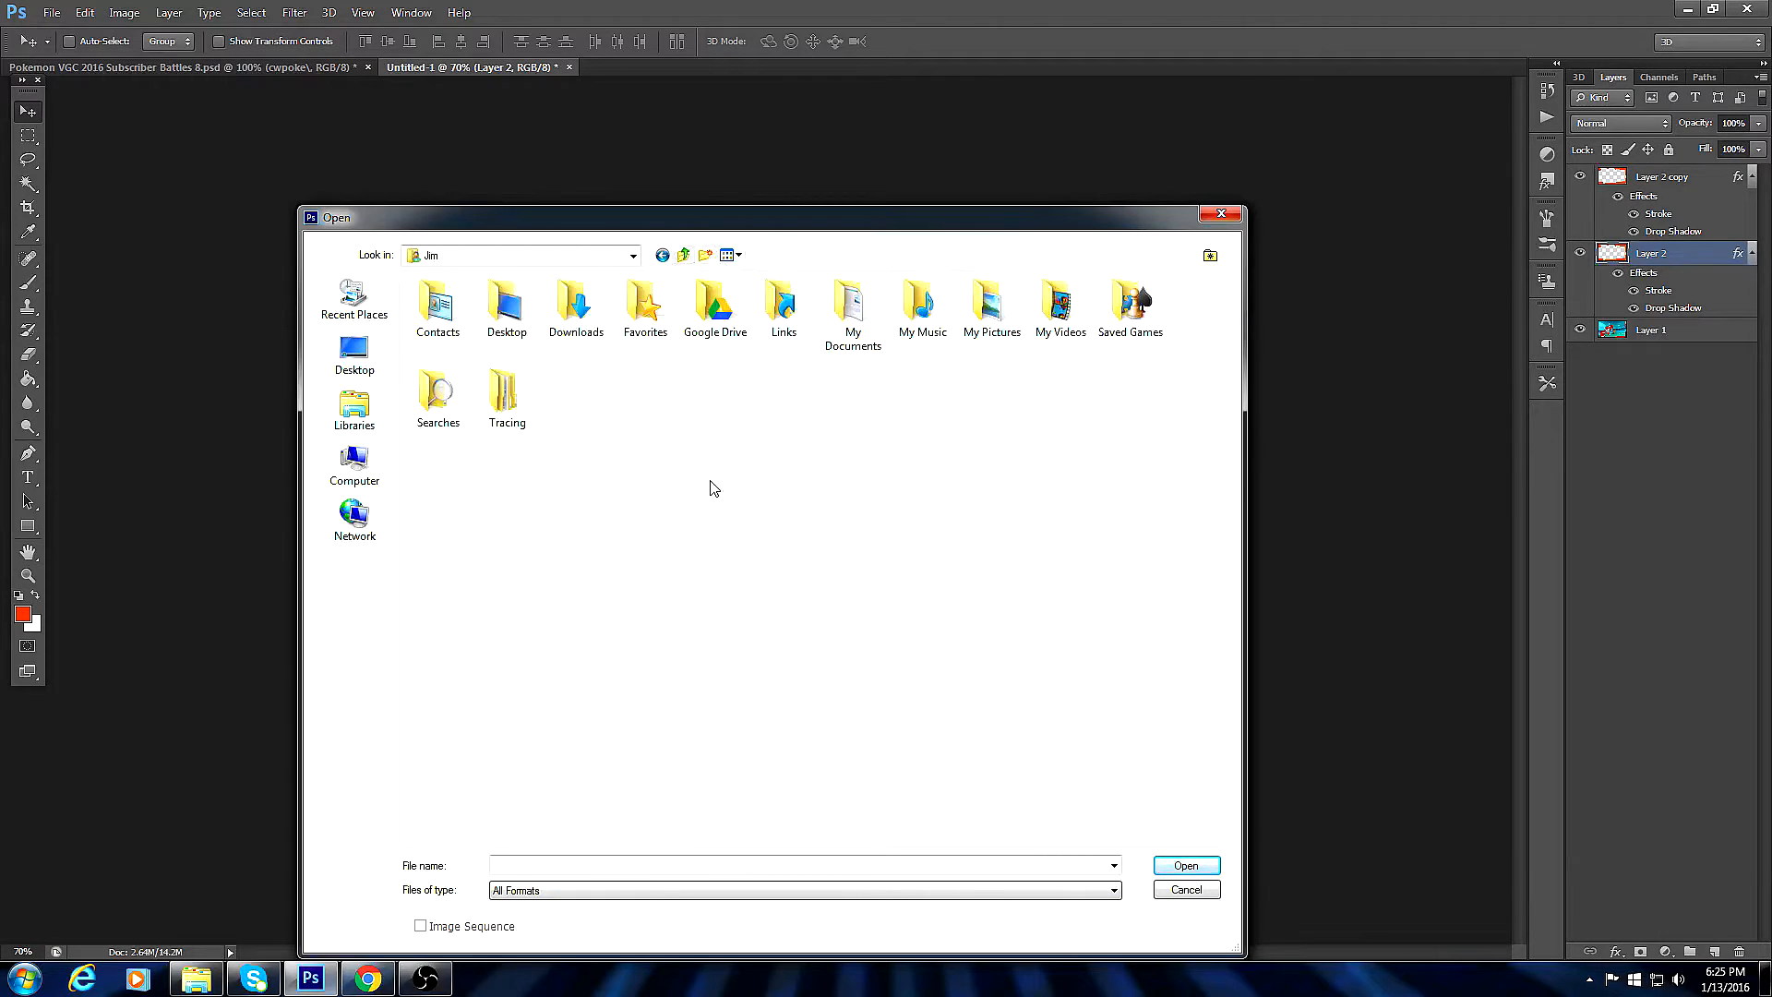
click(354, 466)
double_click(886, 323)
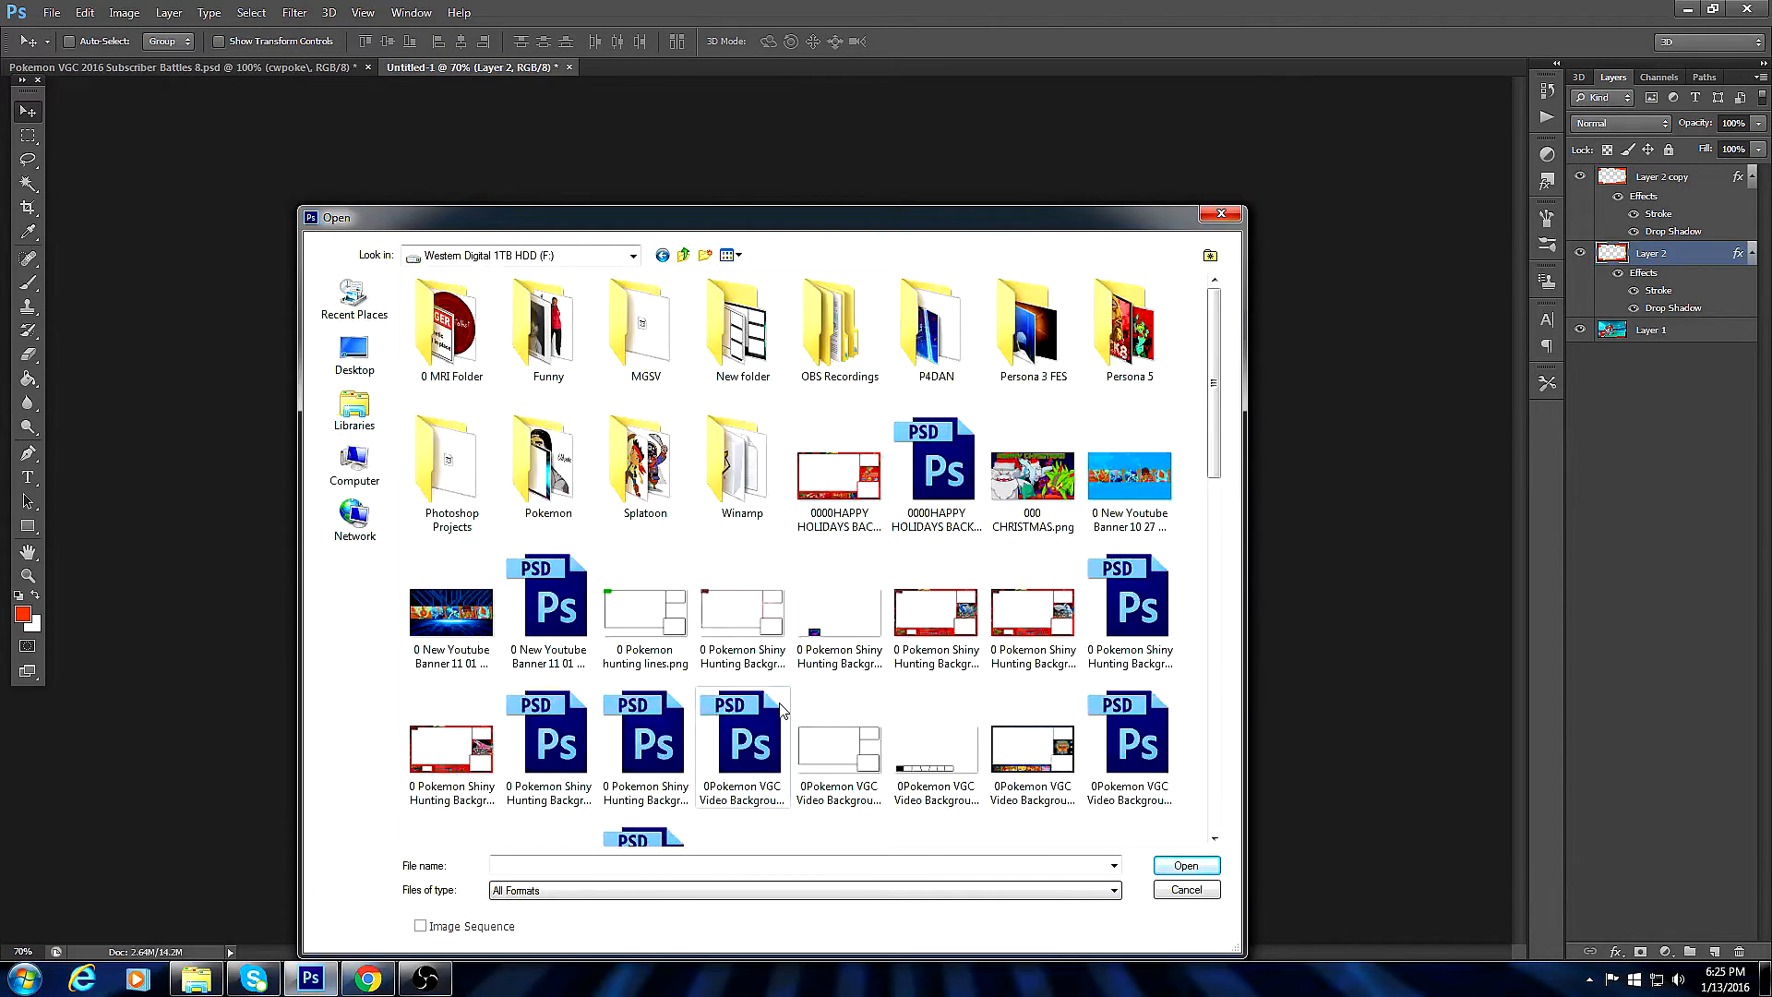
double_click(565, 473)
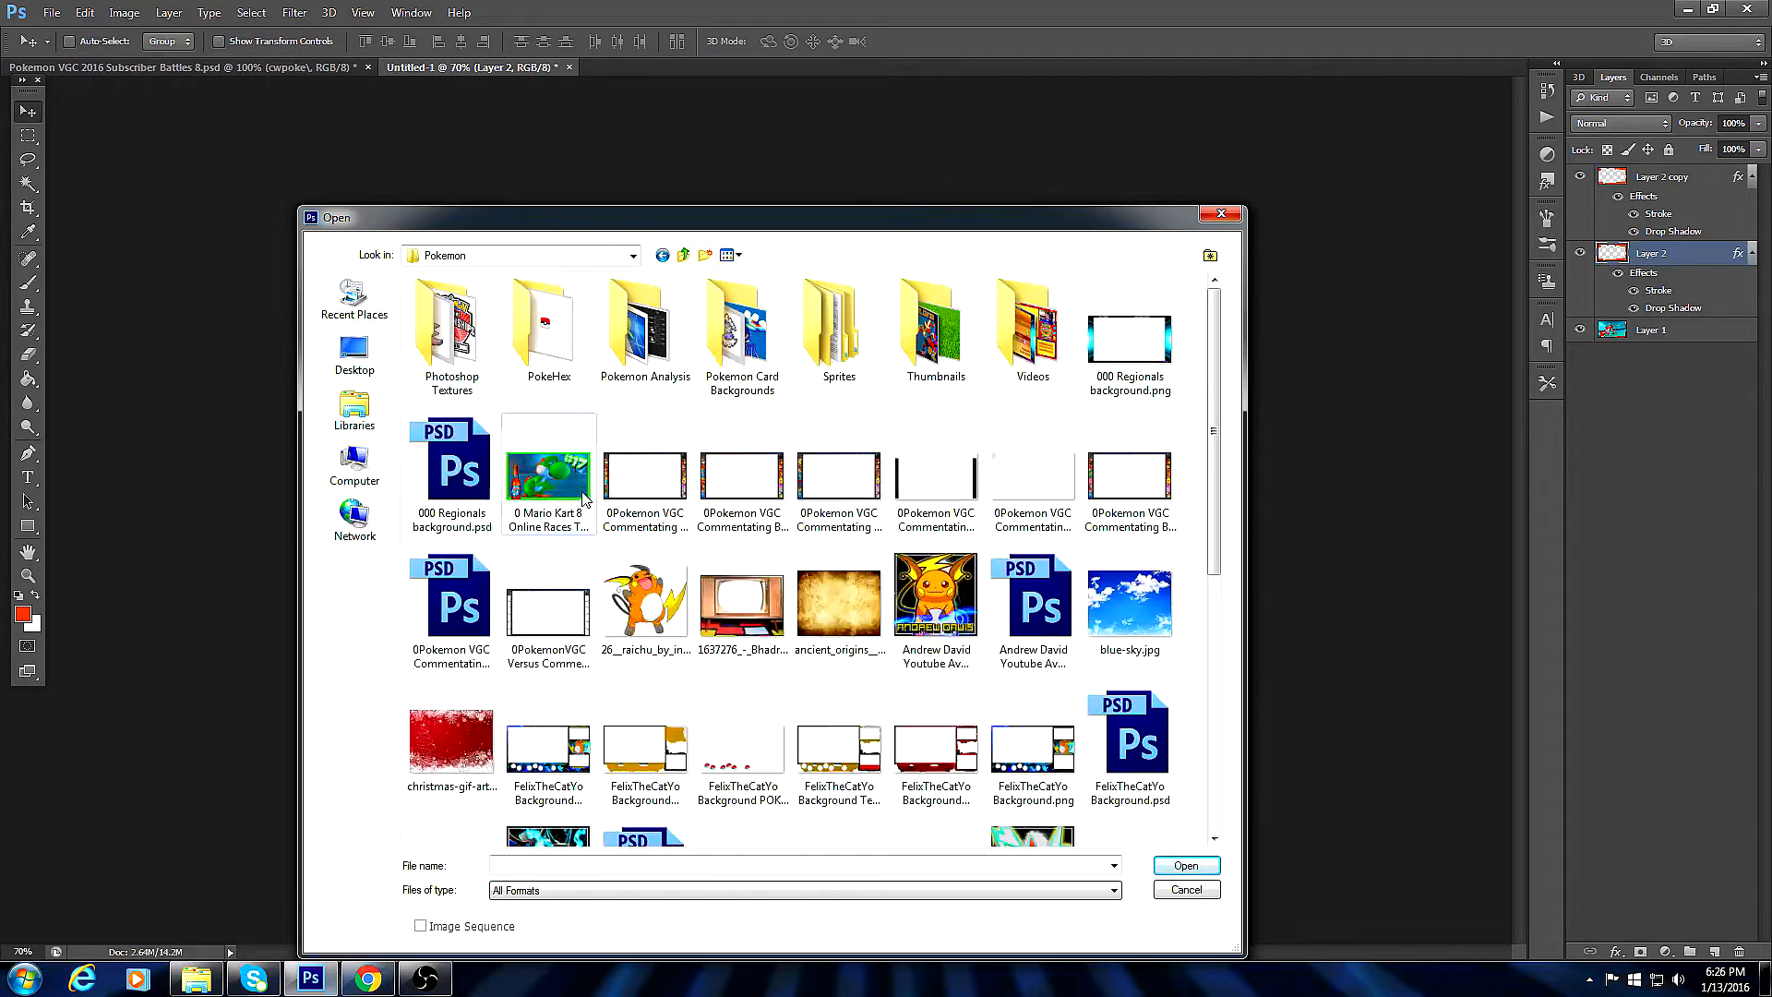
double_click(936, 333)
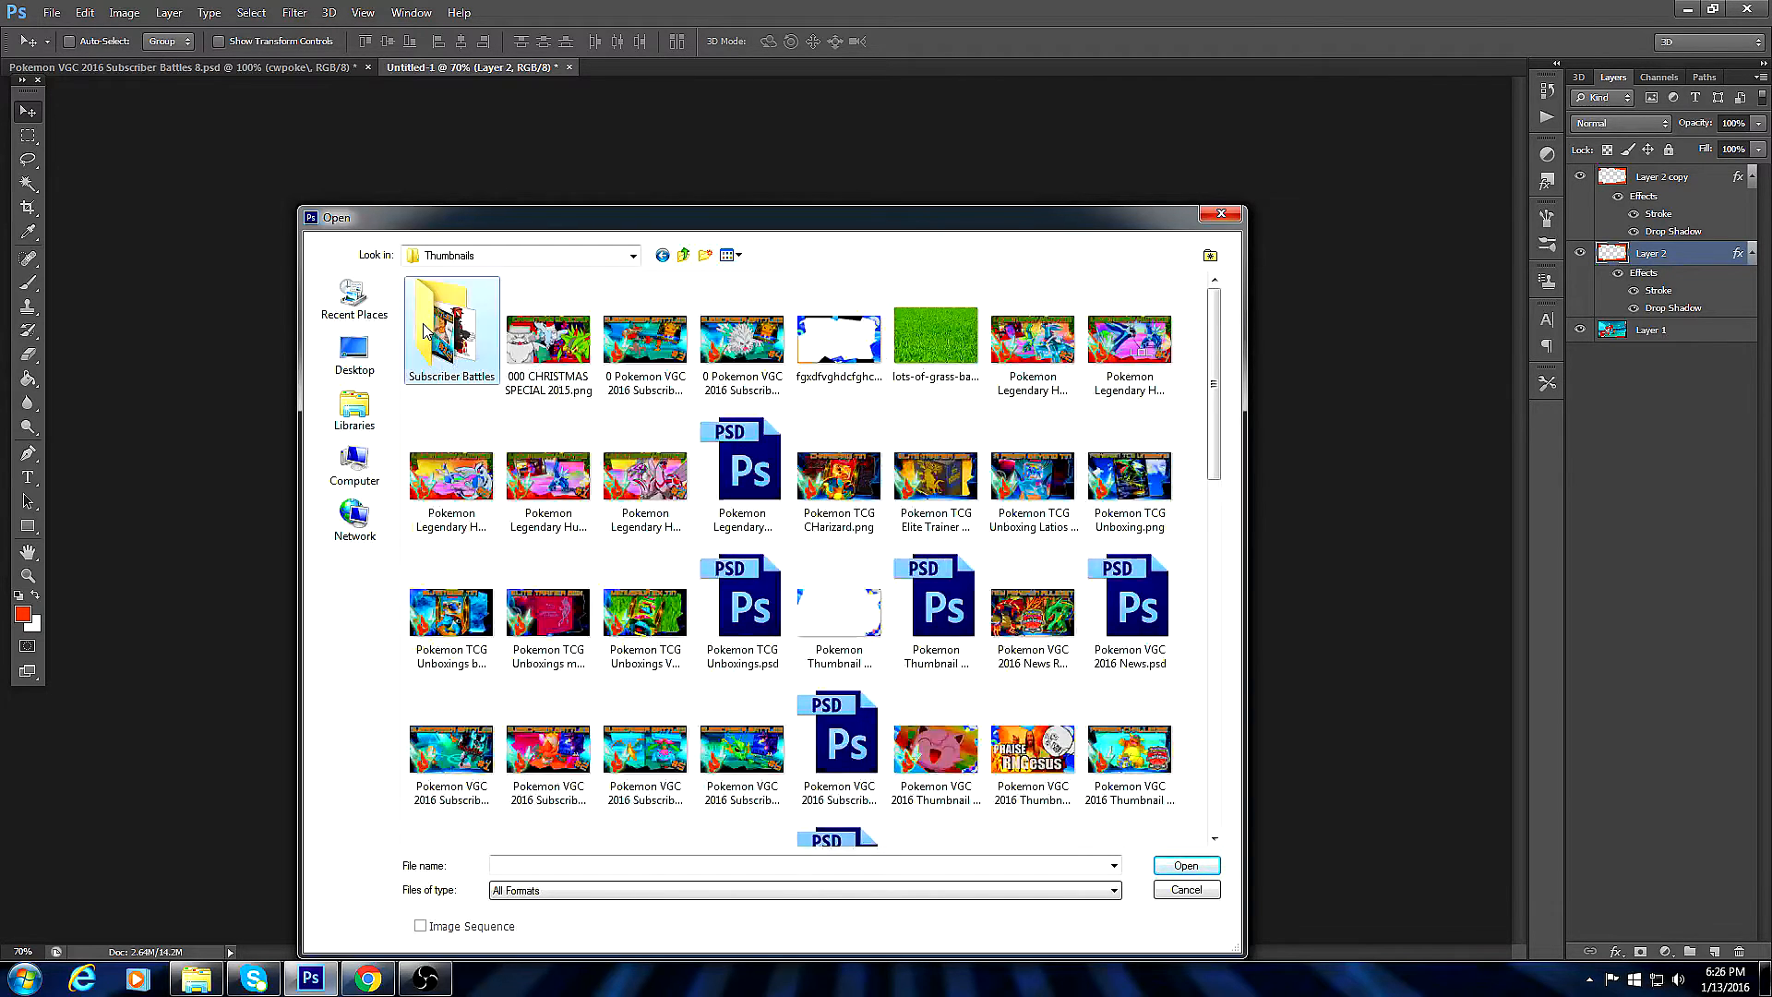
double_click(452, 328)
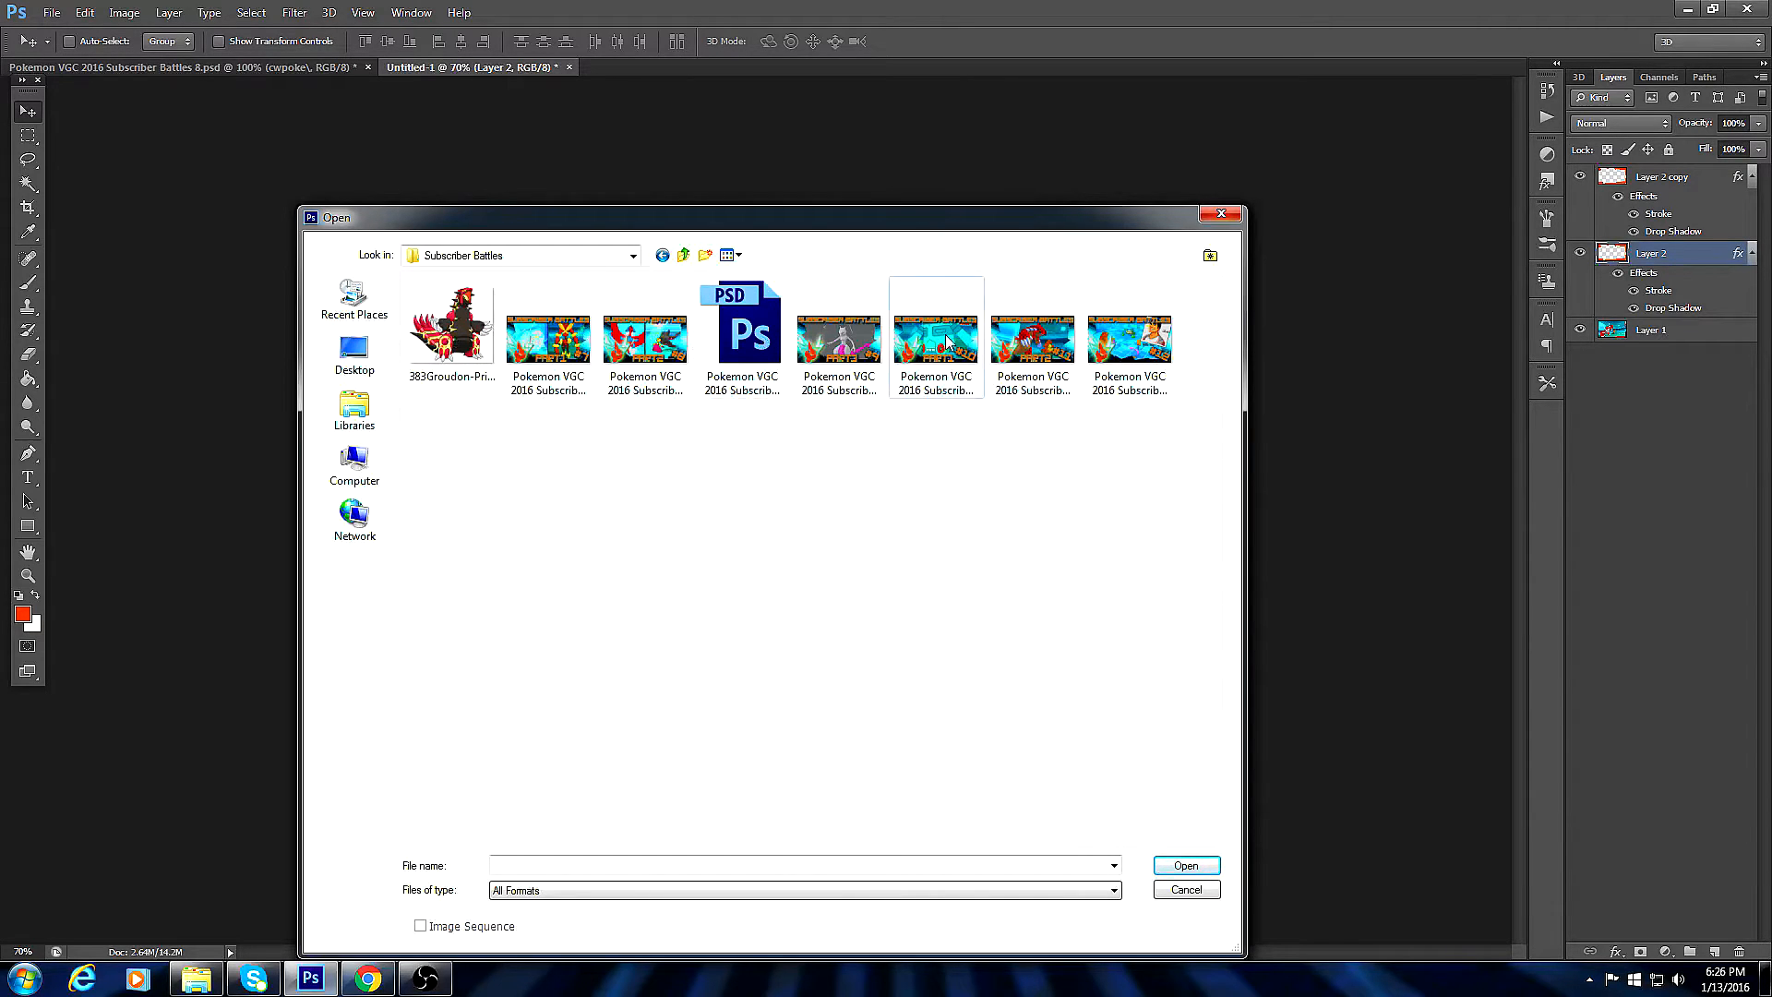
double_click(449, 328)
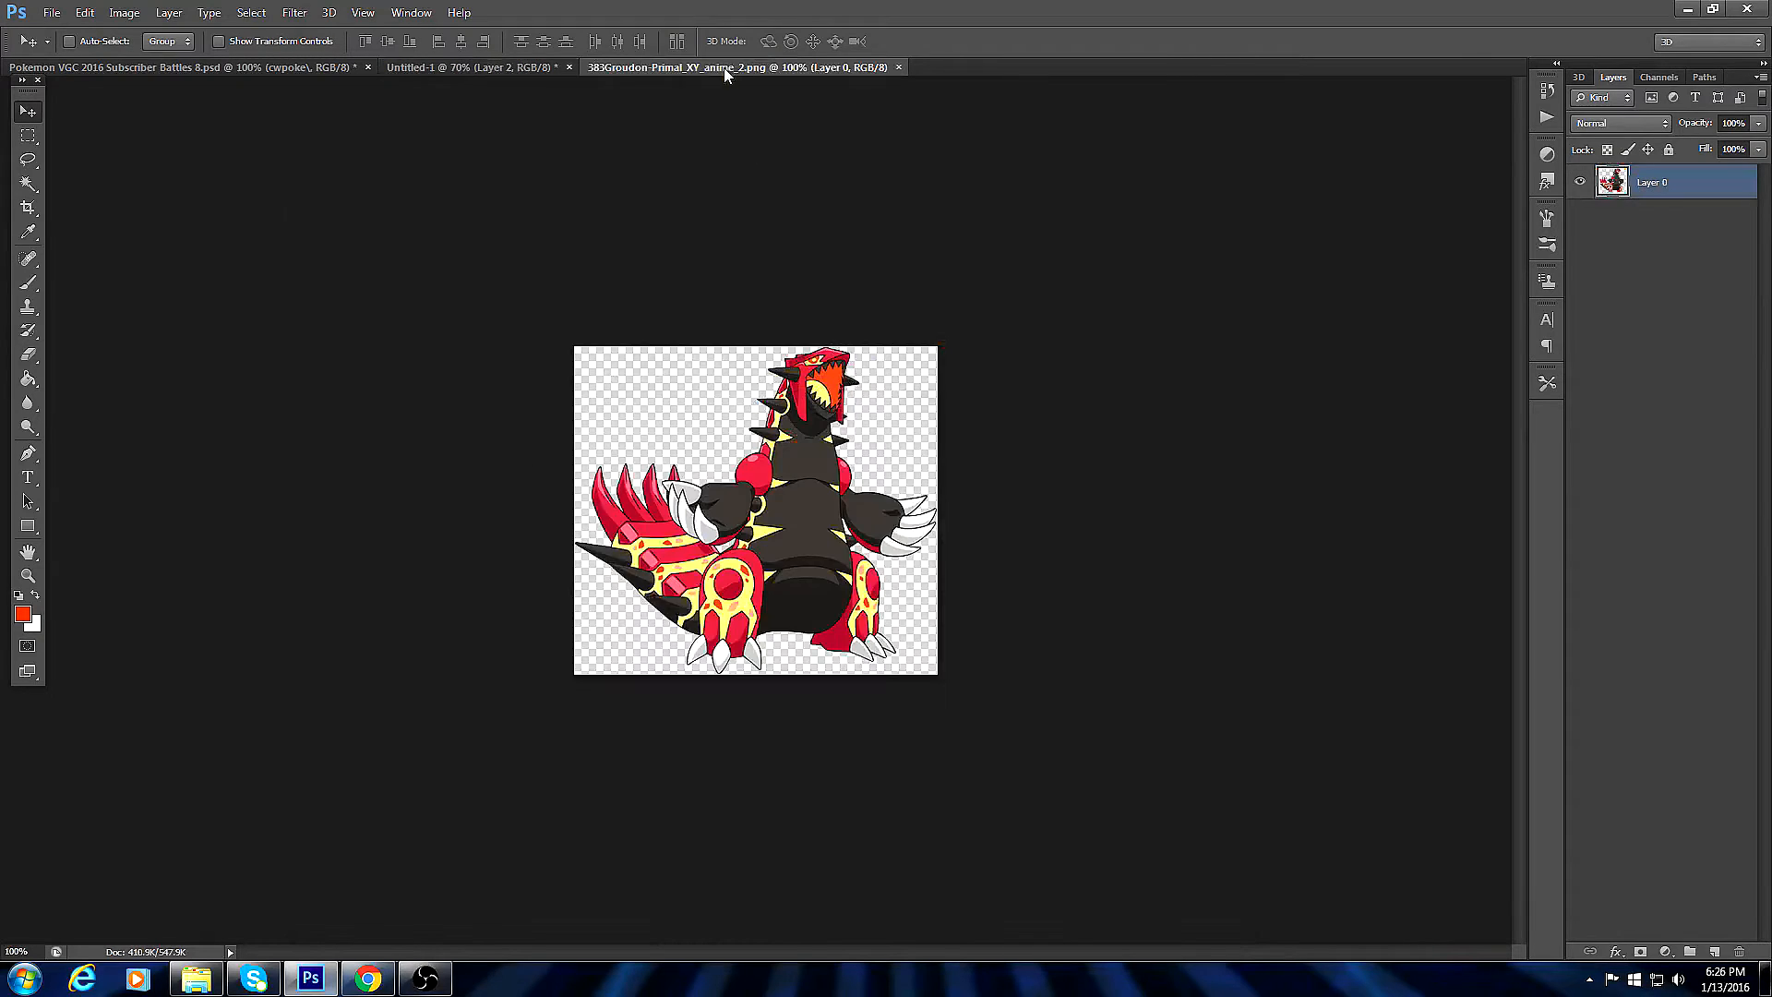
Copy the Primal Groudon picture into the Untitled-1 thumbnail, close its source file, and place it beside the brown Pokémon.
drag(725, 68, 738, 35)
drag(766, 244, 1060, 650)
click(893, 32)
drag(1027, 579, 953, 520)
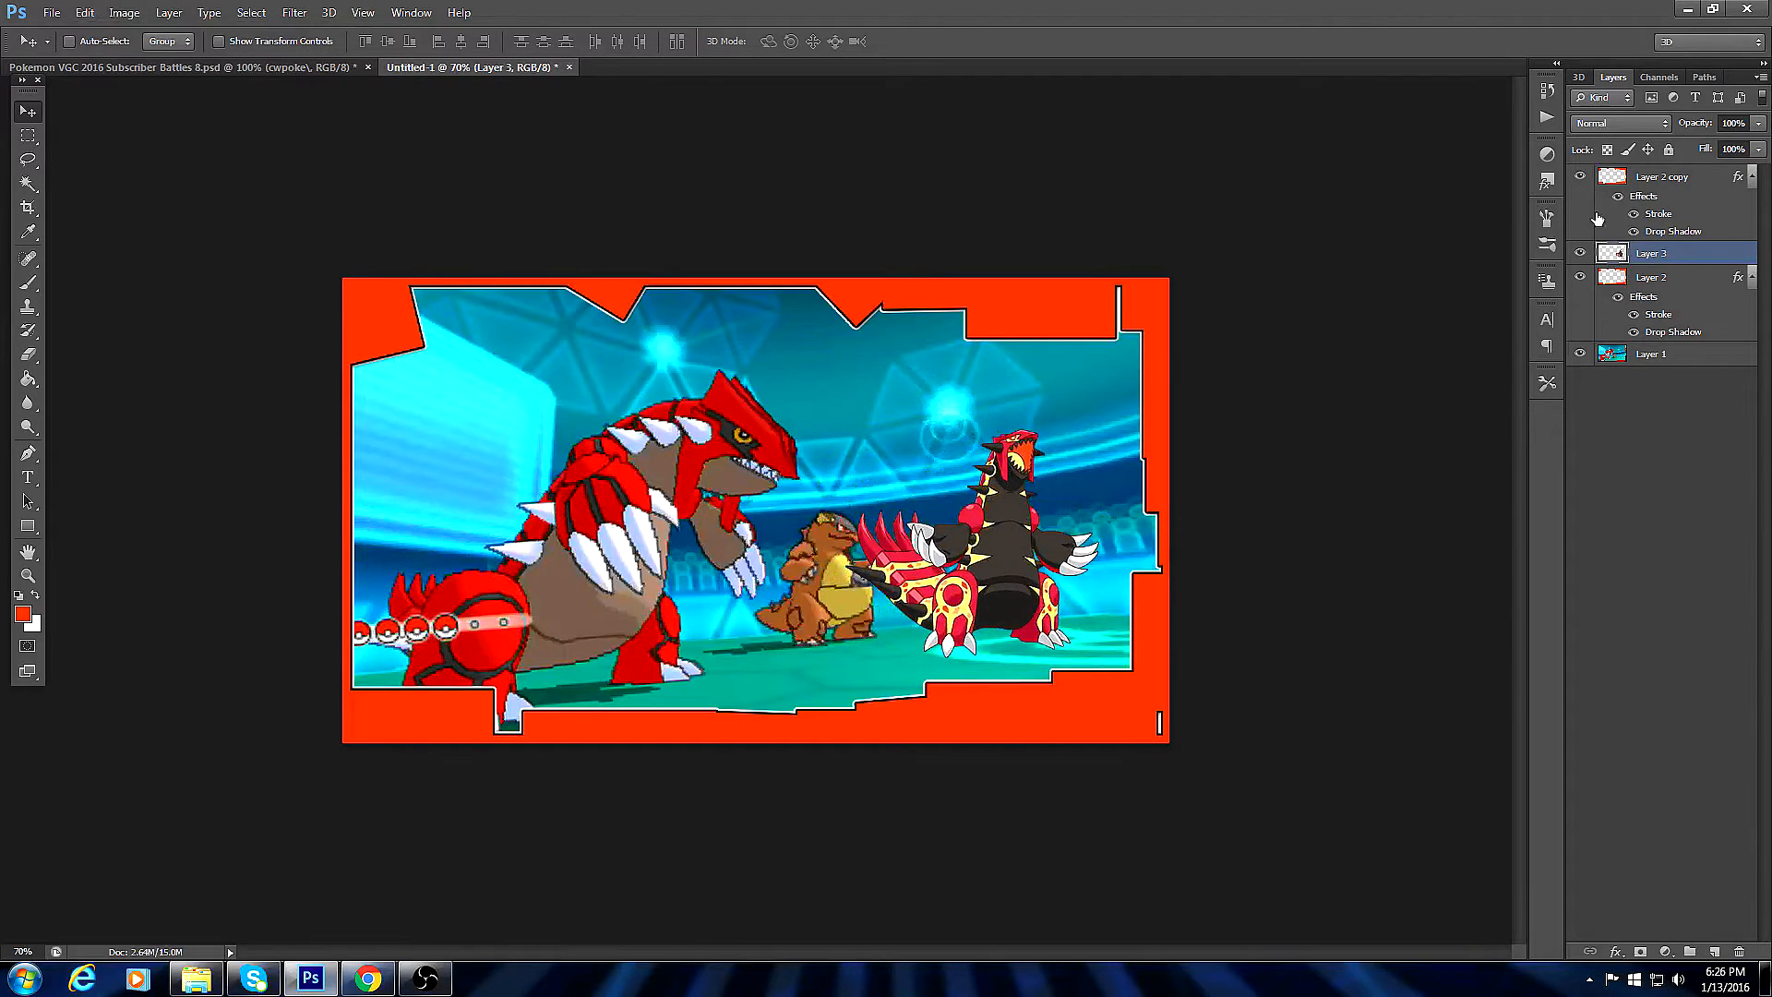
Rename the Primal Groudon layer to groudon and move it above Layer 2 copy, with the artwork over the border's lower-right edge.
double_click(1650, 253)
text(groudon)
key(Return)
drag(1101, 579, 1207, 678)
drag(1669, 251, 1649, 170)
drag(1082, 663, 1030, 602)
Flip the groudon layer horizontally so the artwork faces the battle scene.
click(81, 14)
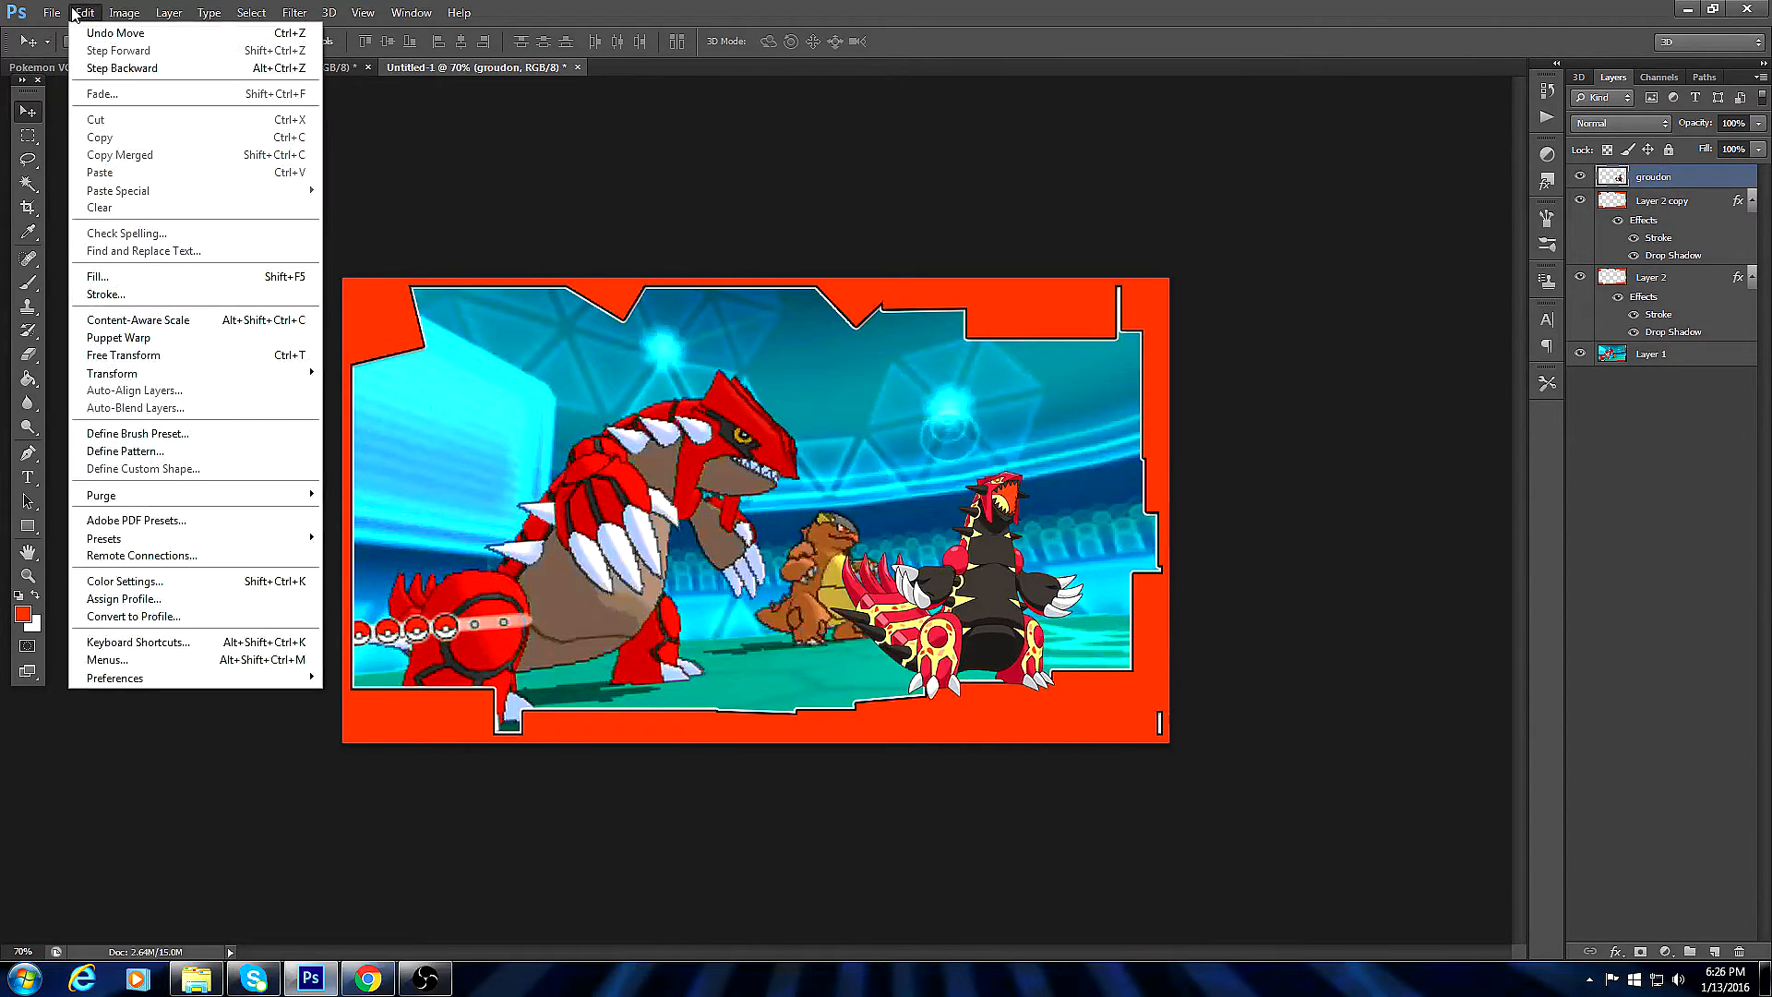
mouse_move(129, 374)
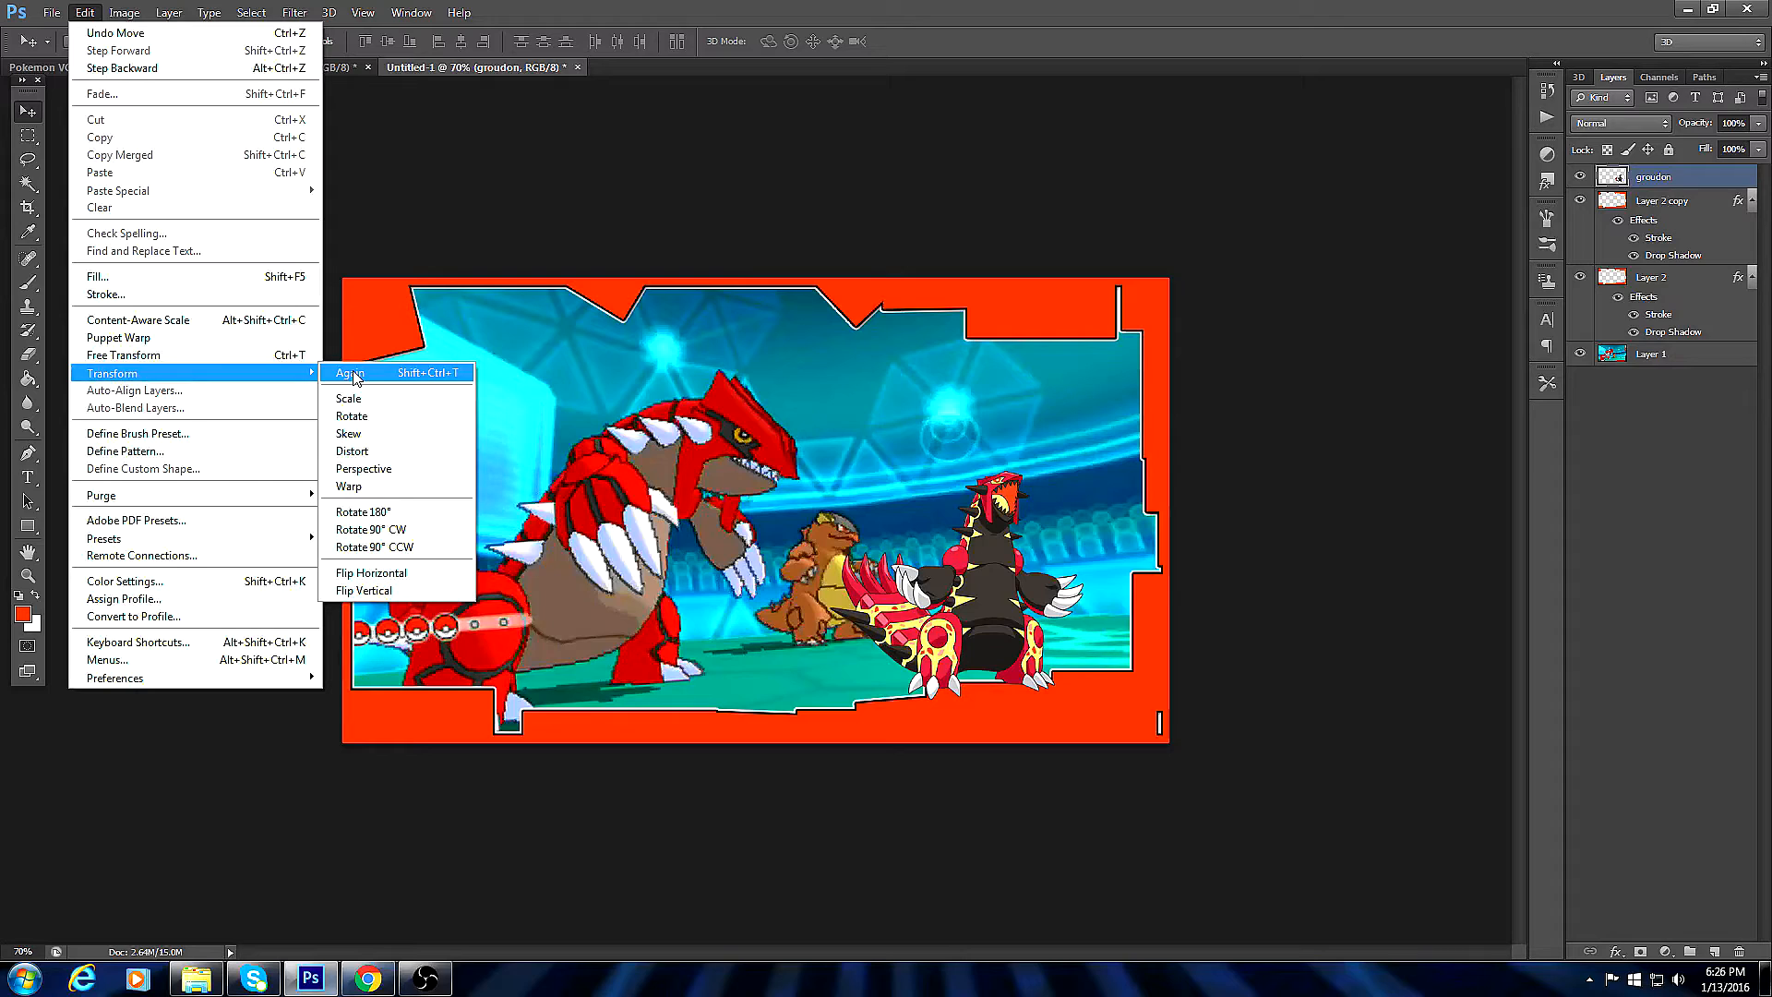
click(449, 576)
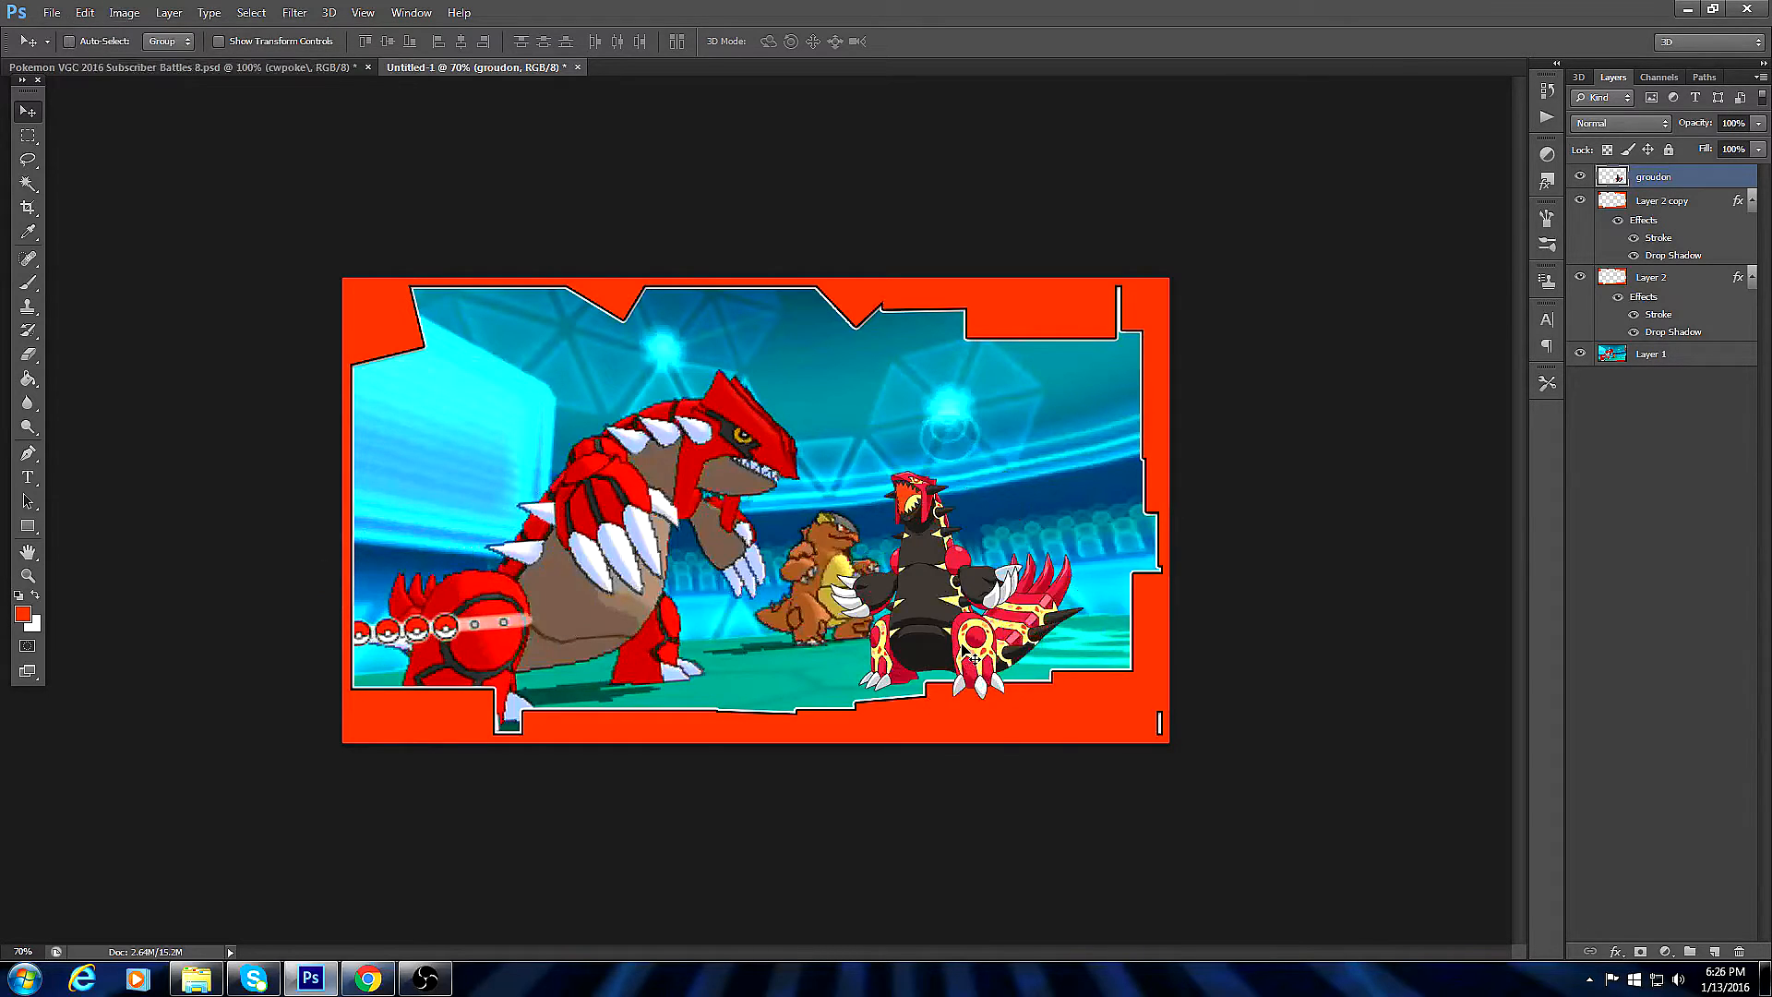
click(121, 12)
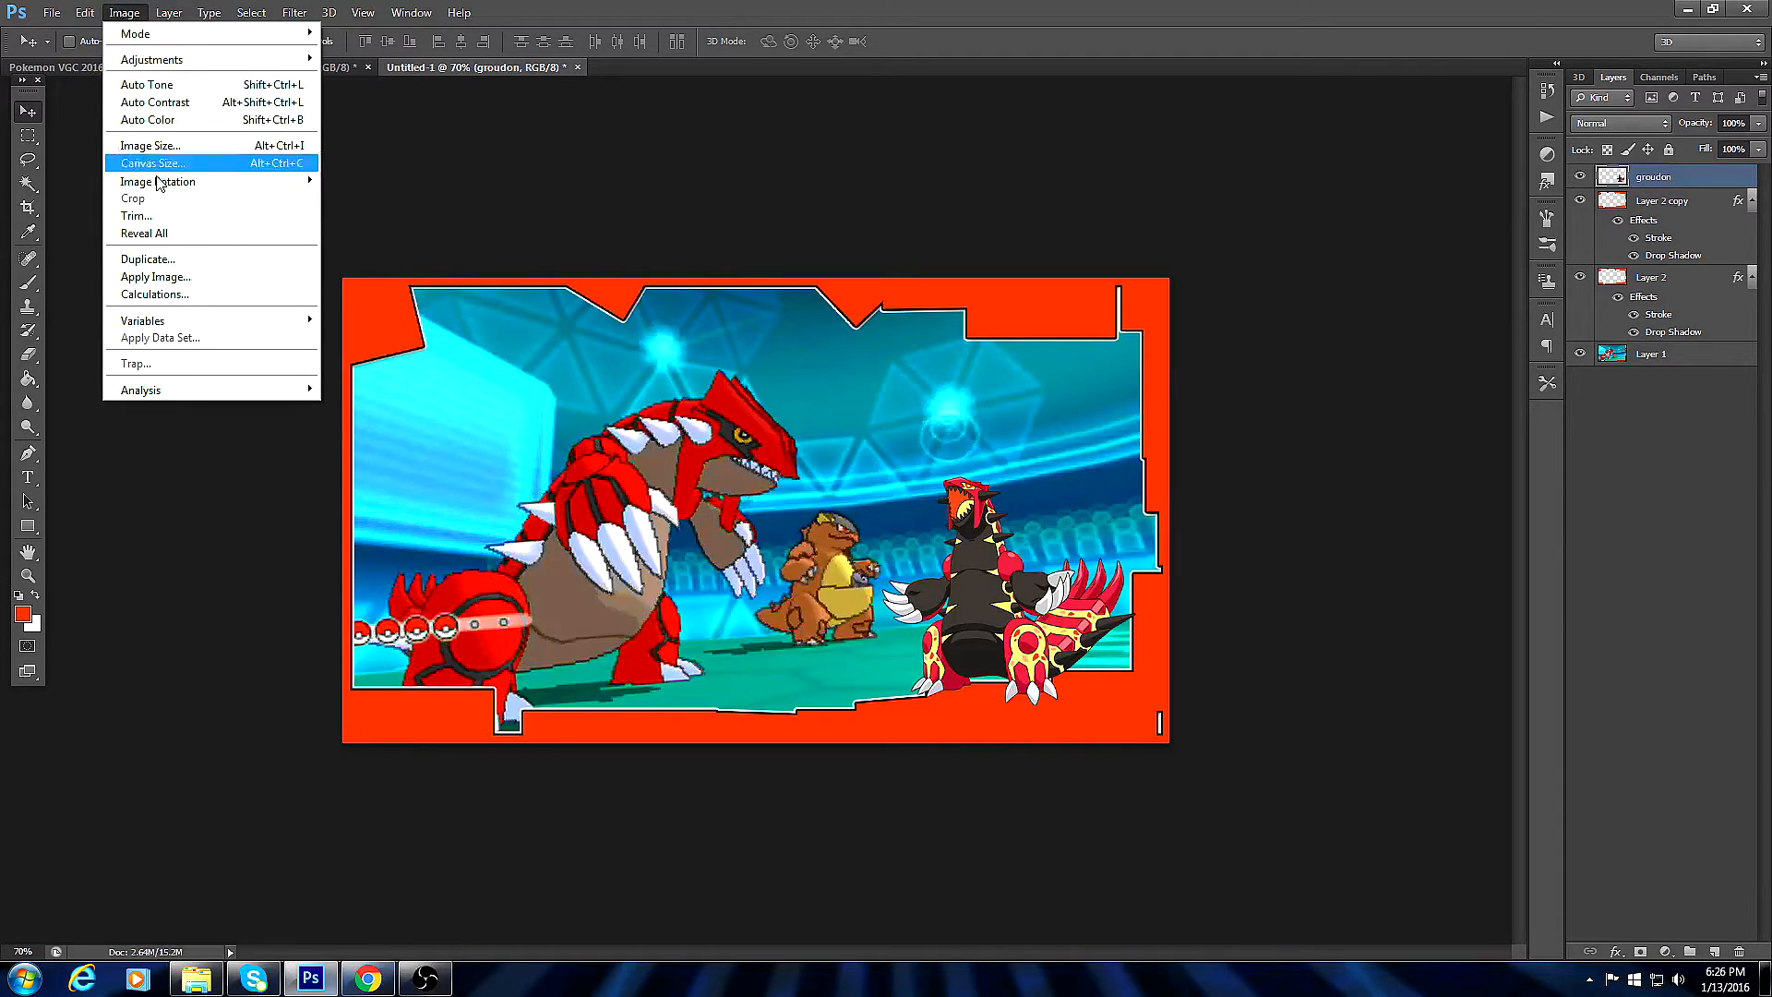
click(153, 146)
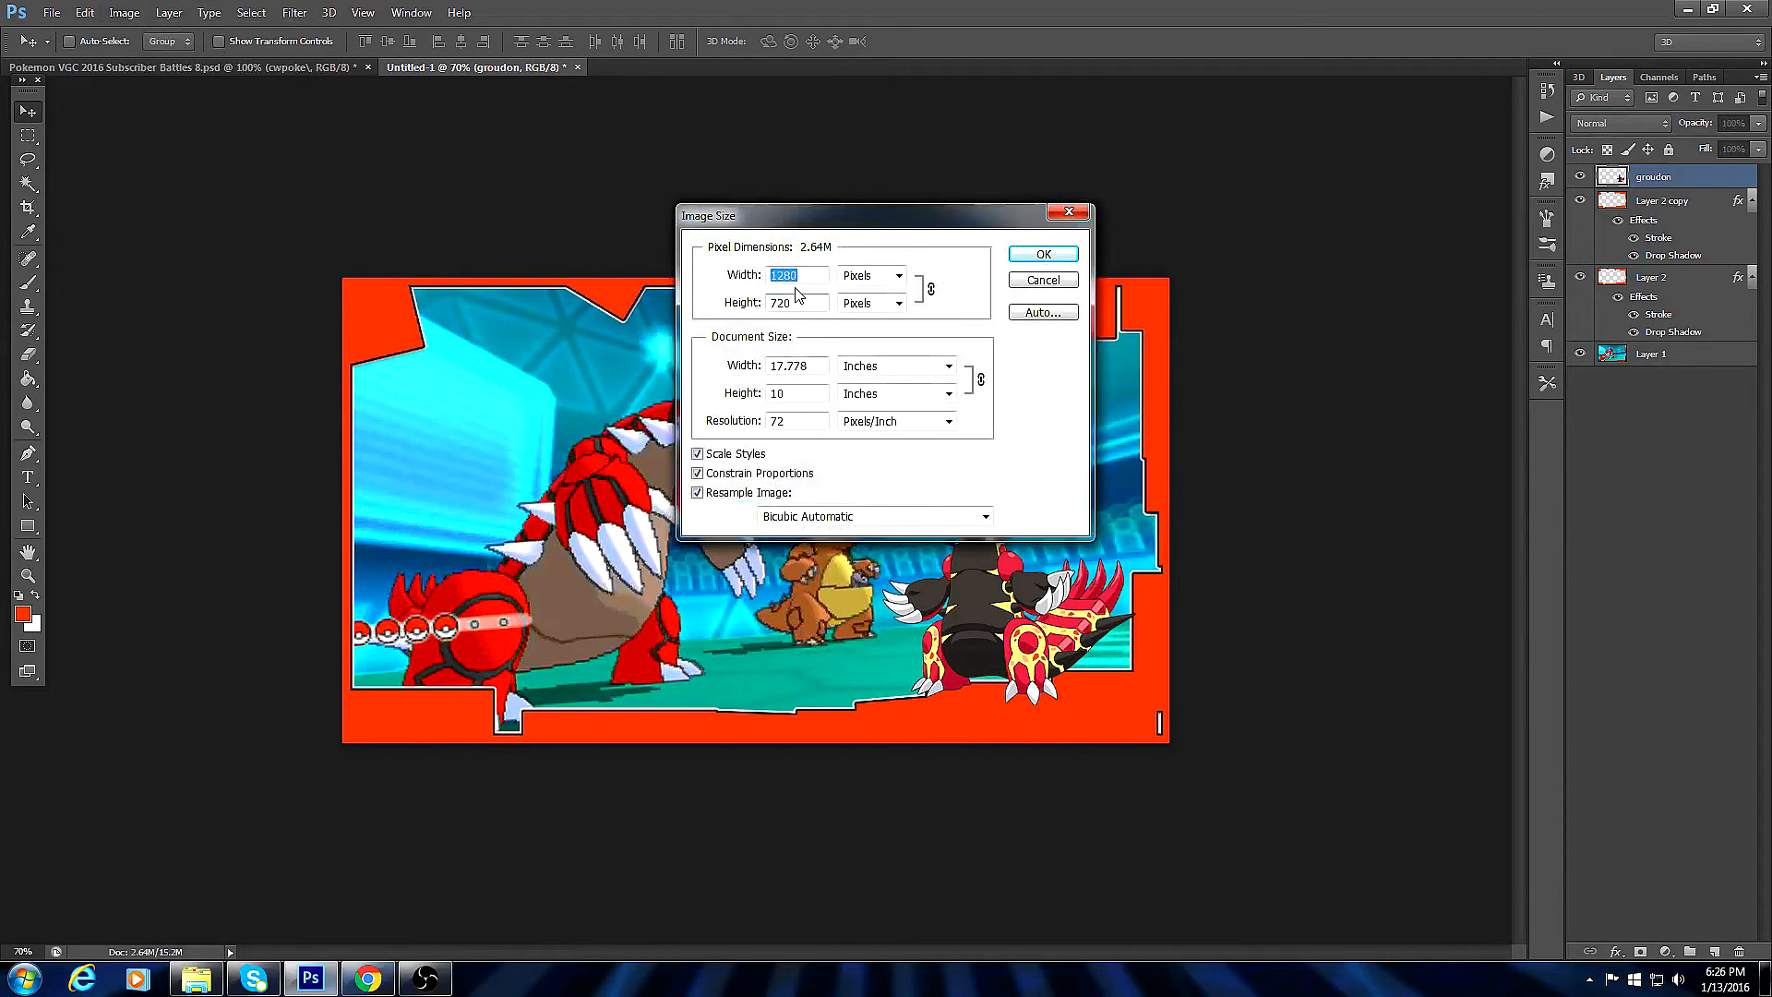
click(1069, 212)
Enlarge the groudon artwork to about 153% width and 156% height with Free Transform and shift it toward the thumbnail's lower-right corner.
click(84, 12)
mouse_move(137, 11)
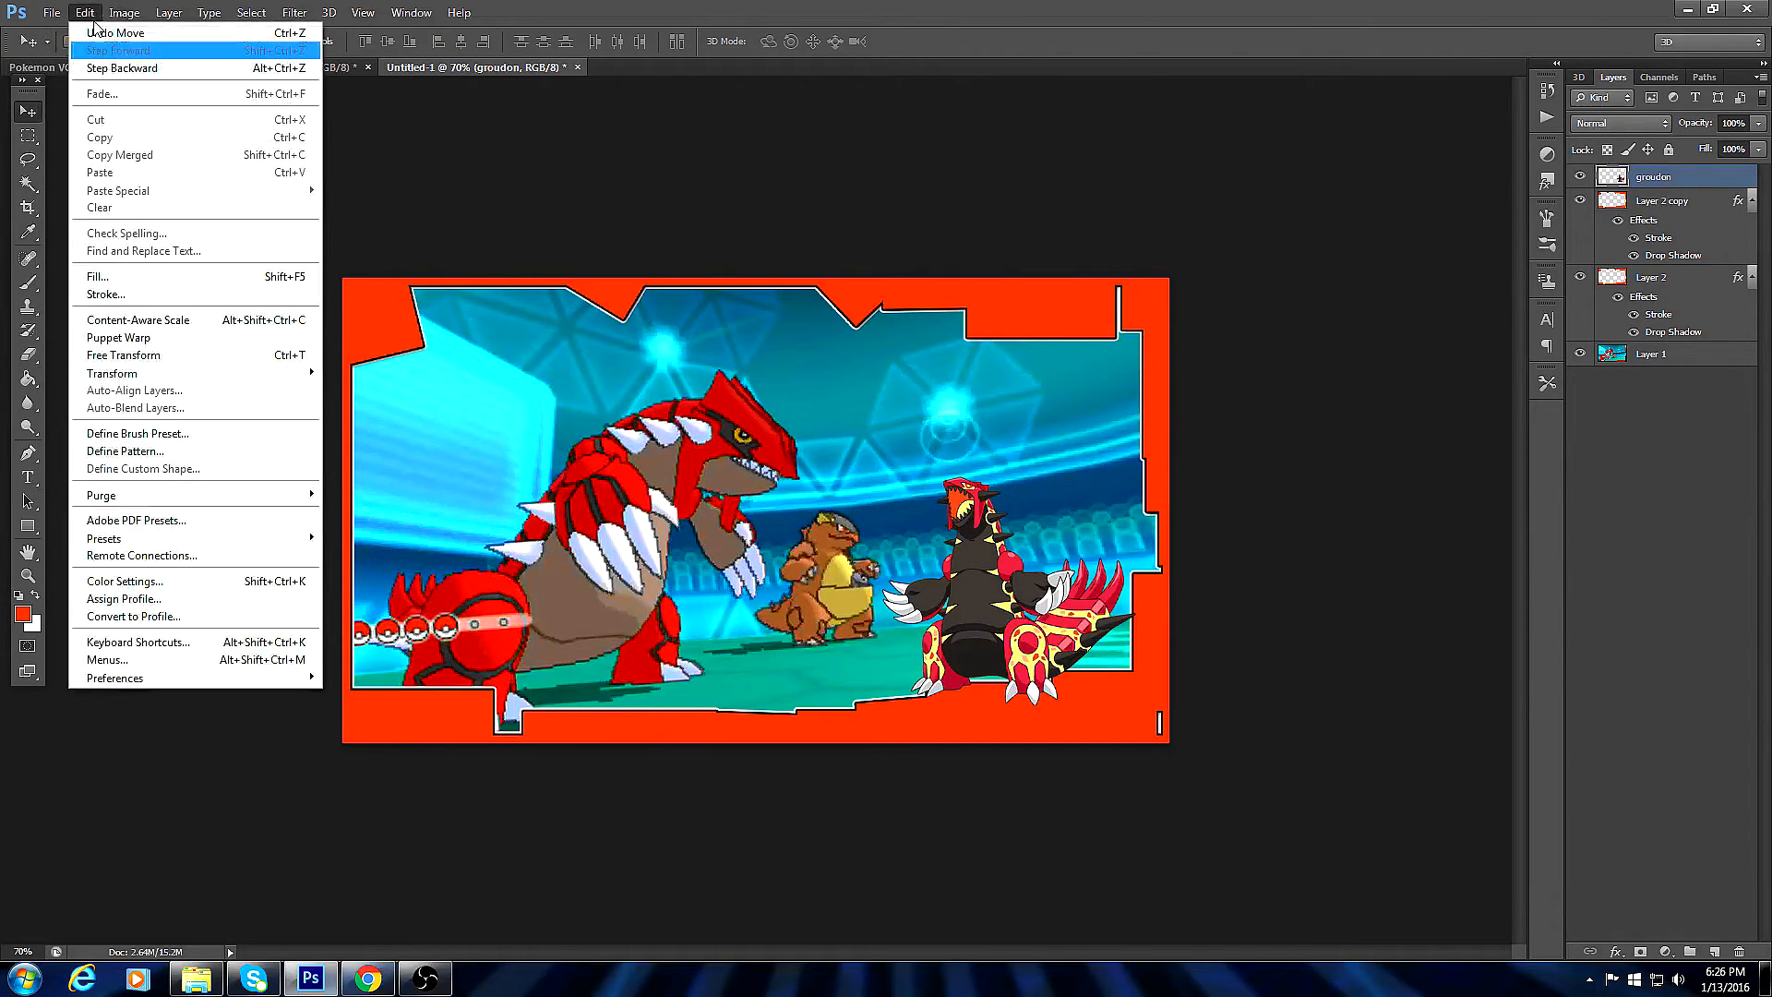
click(114, 357)
drag(877, 477, 747, 348)
click(27, 111)
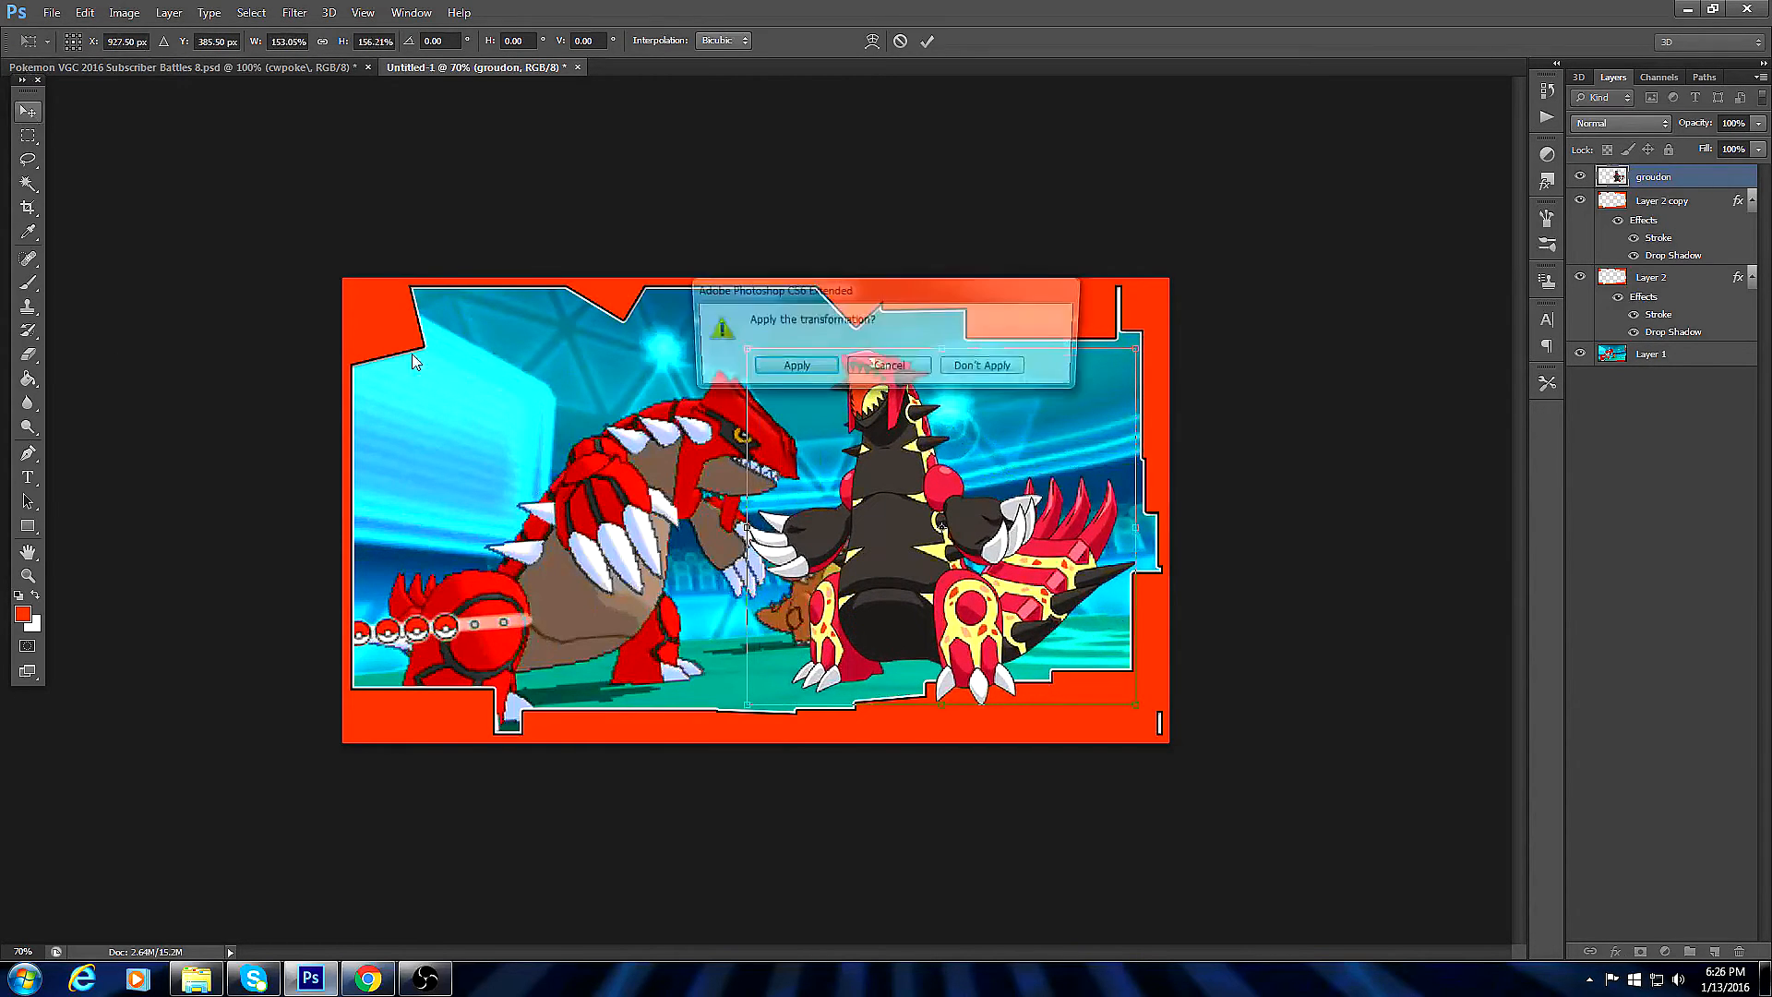
click(797, 364)
drag(959, 567, 1009, 595)
Add a black 3 px outside stroke to the groudon layer.
right_click(1671, 175)
click(1604, 185)
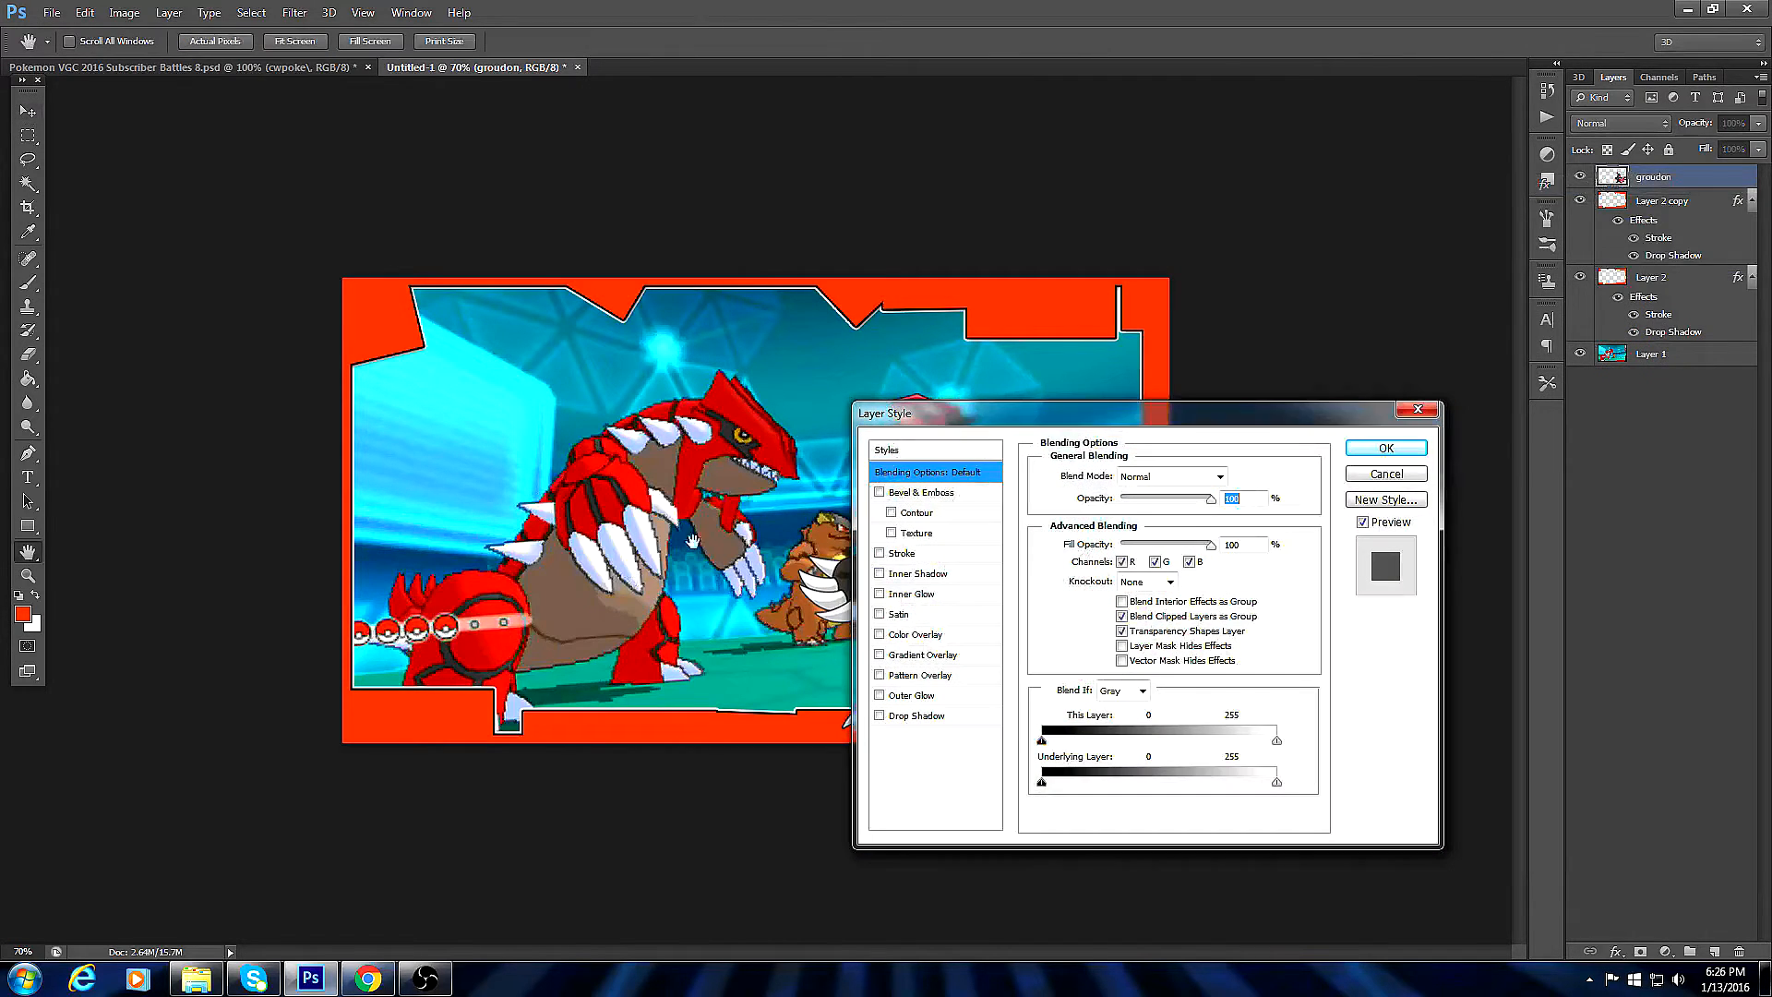
click(879, 554)
mouse_move(1003, 424)
mouse_down()
mouse_move(1248, 746)
mouse_move(1217, 677)
mouse_move(1323, 685)
mouse_move(1279, 574)
mouse_up()
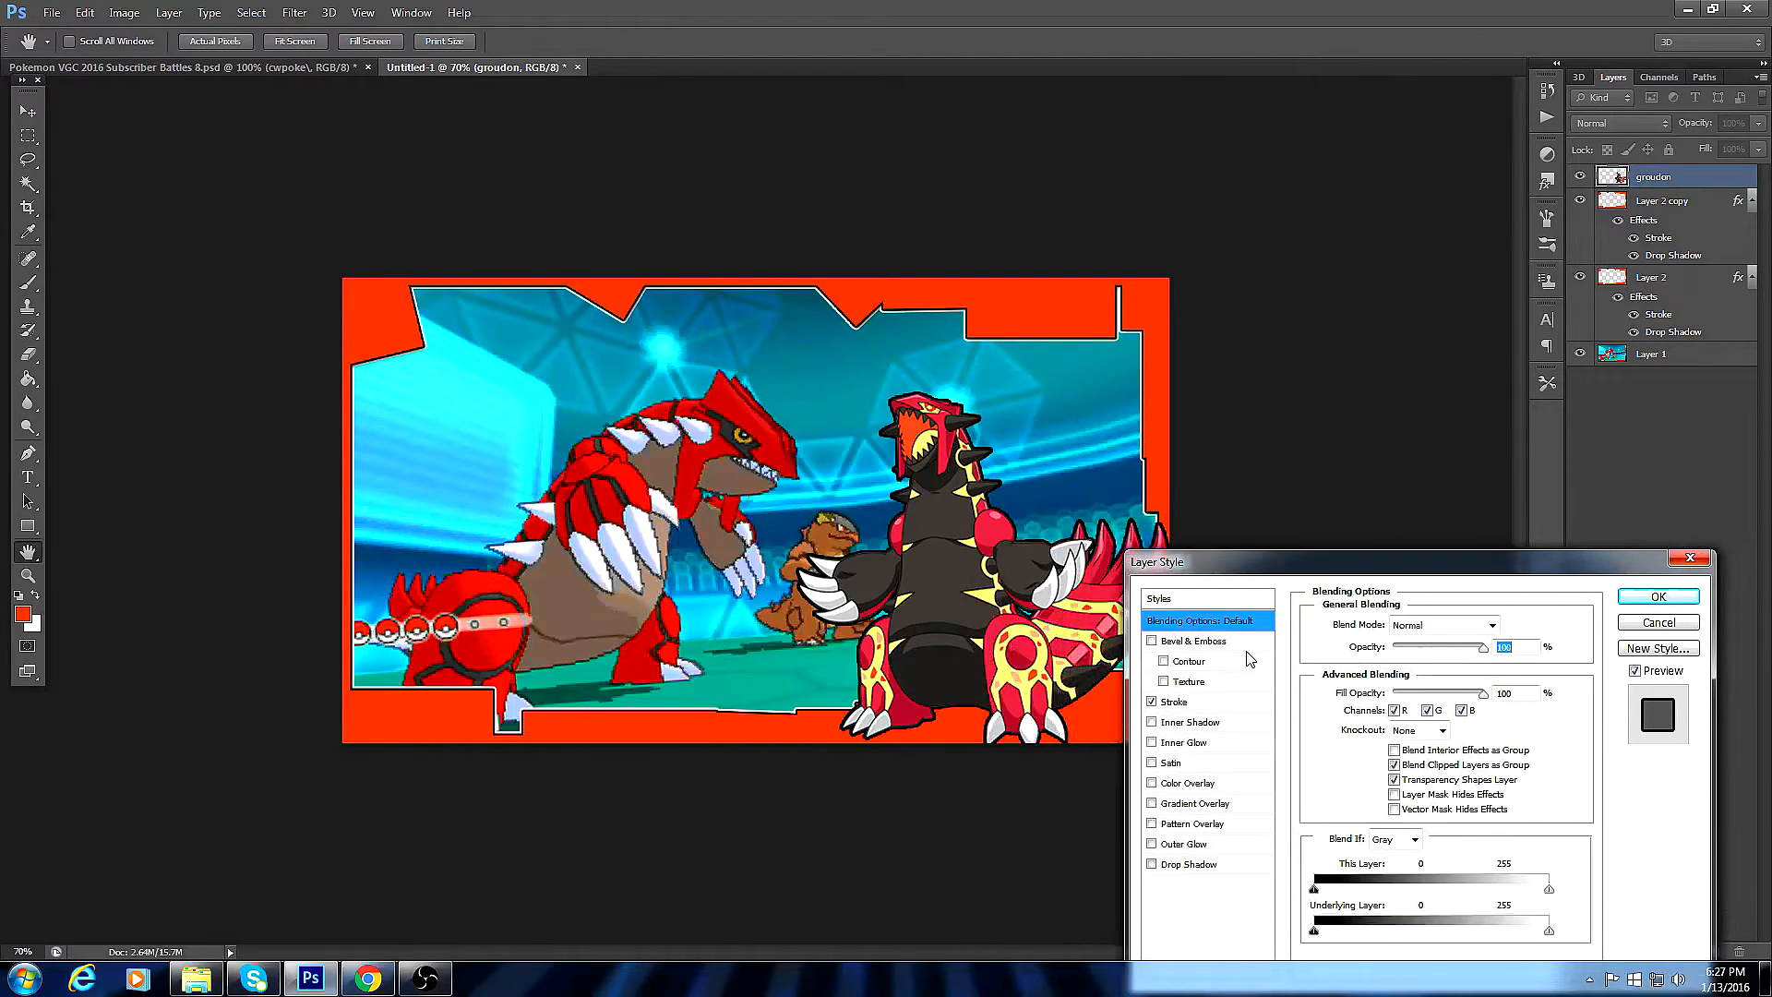
click(1200, 702)
text(5)
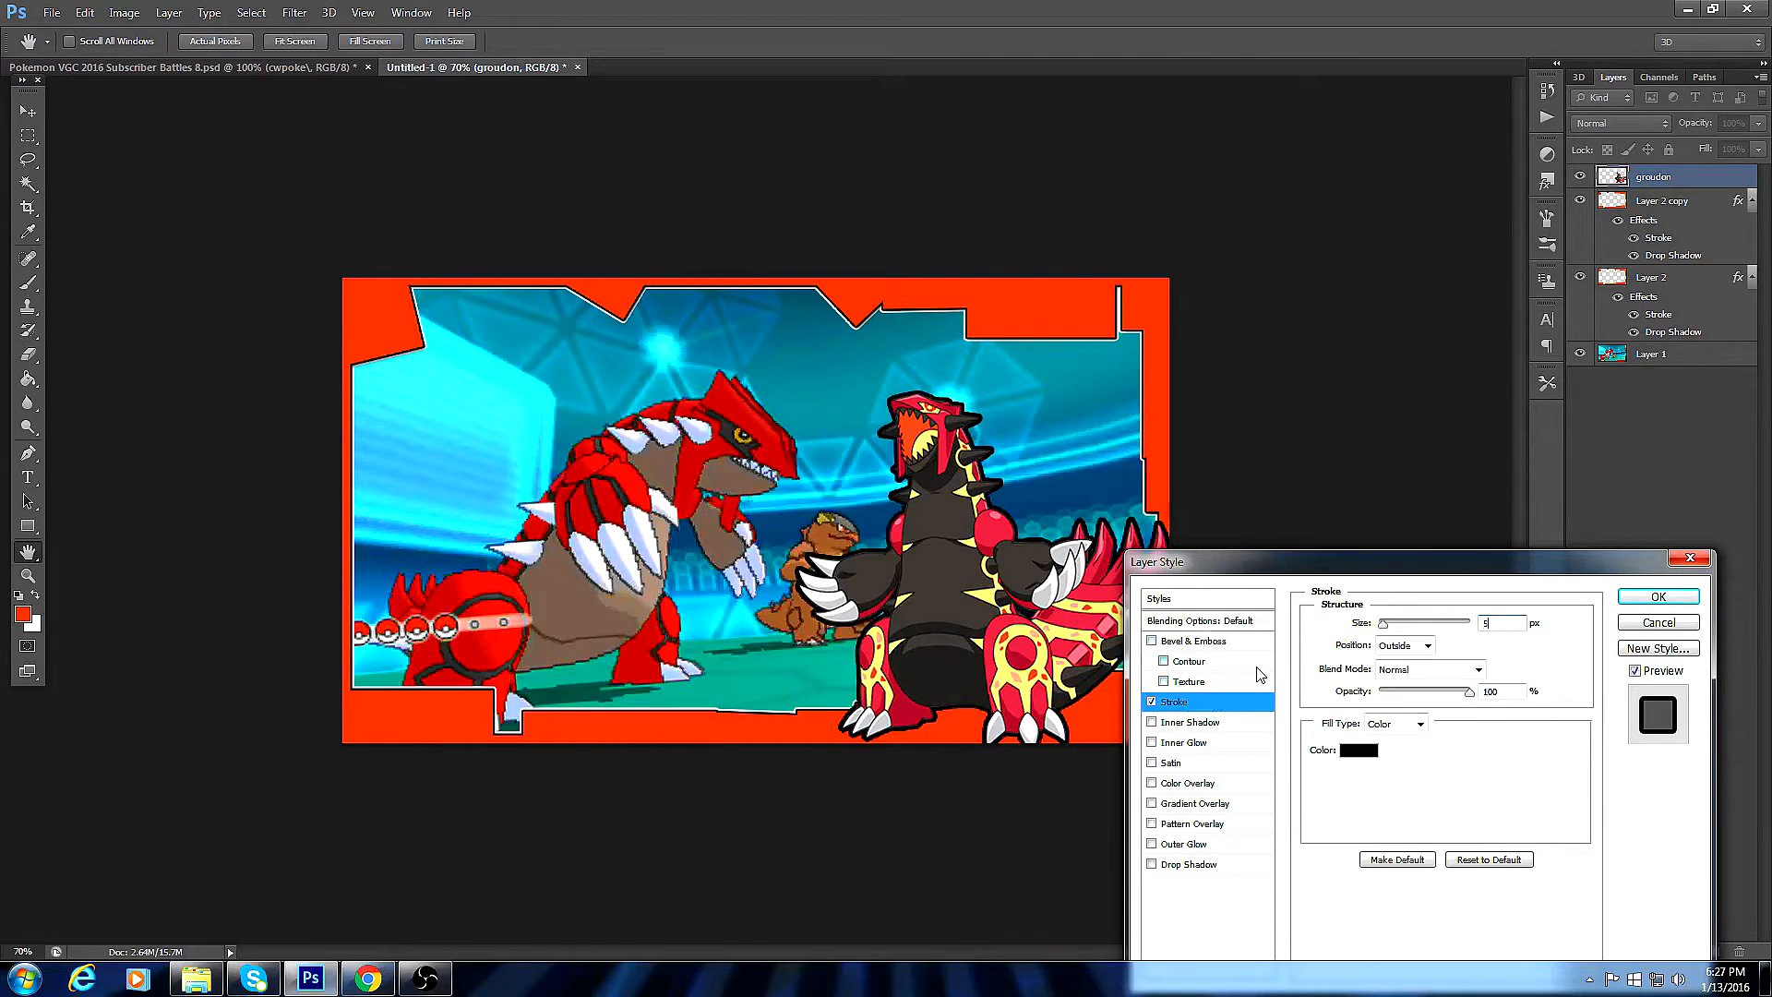
text(2)
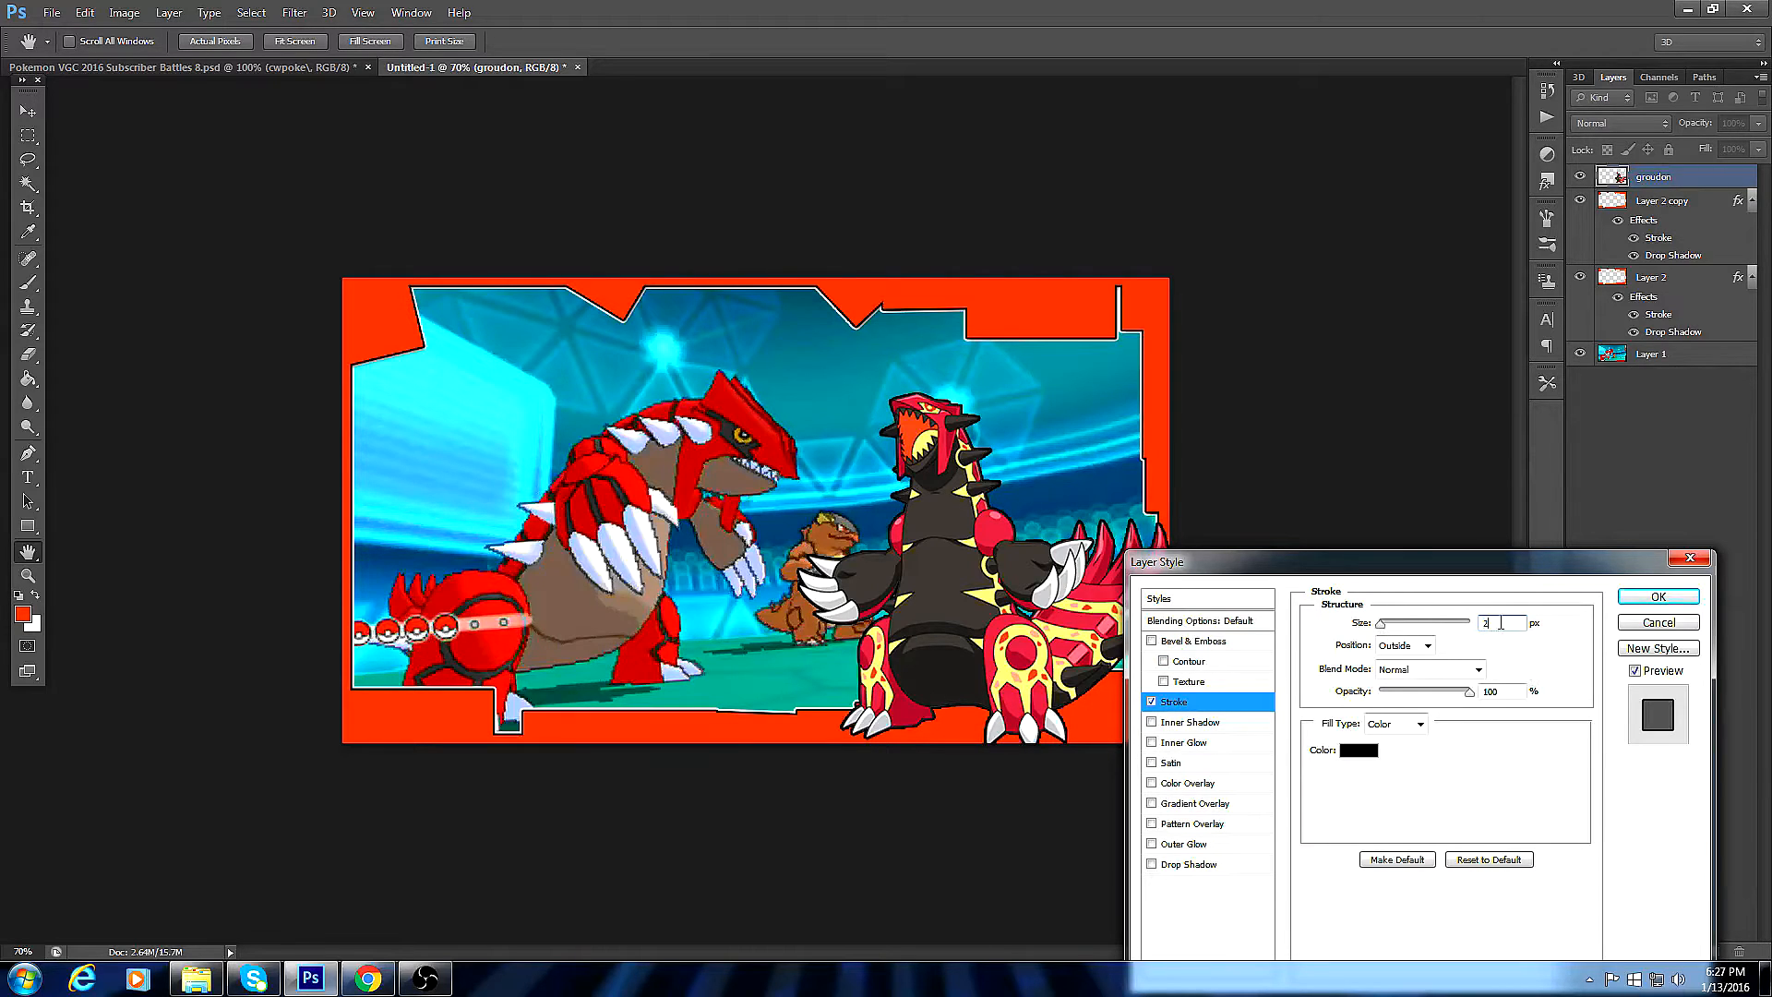
text(3)
key(BackSpace)
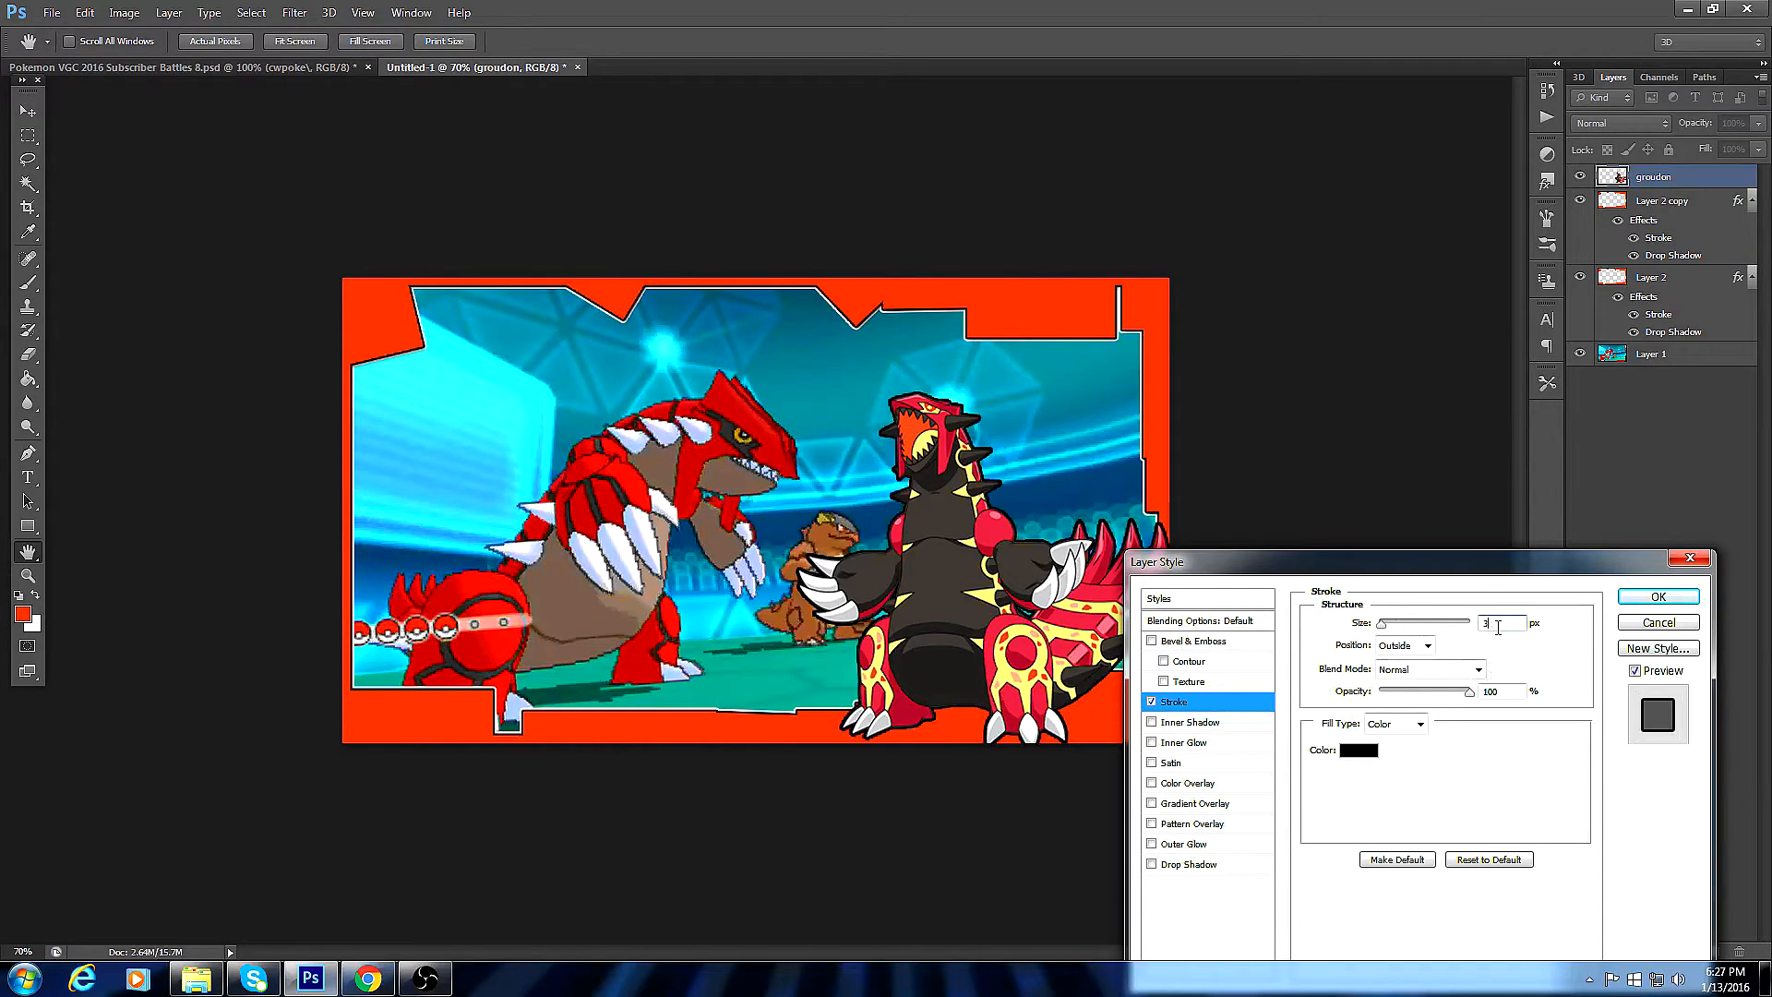
Give the groudon layer a drop shadow and a wide pale-yellow outer glow, and reposition the artwork close beside the brown Pokémon.
click(1151, 864)
click(1200, 866)
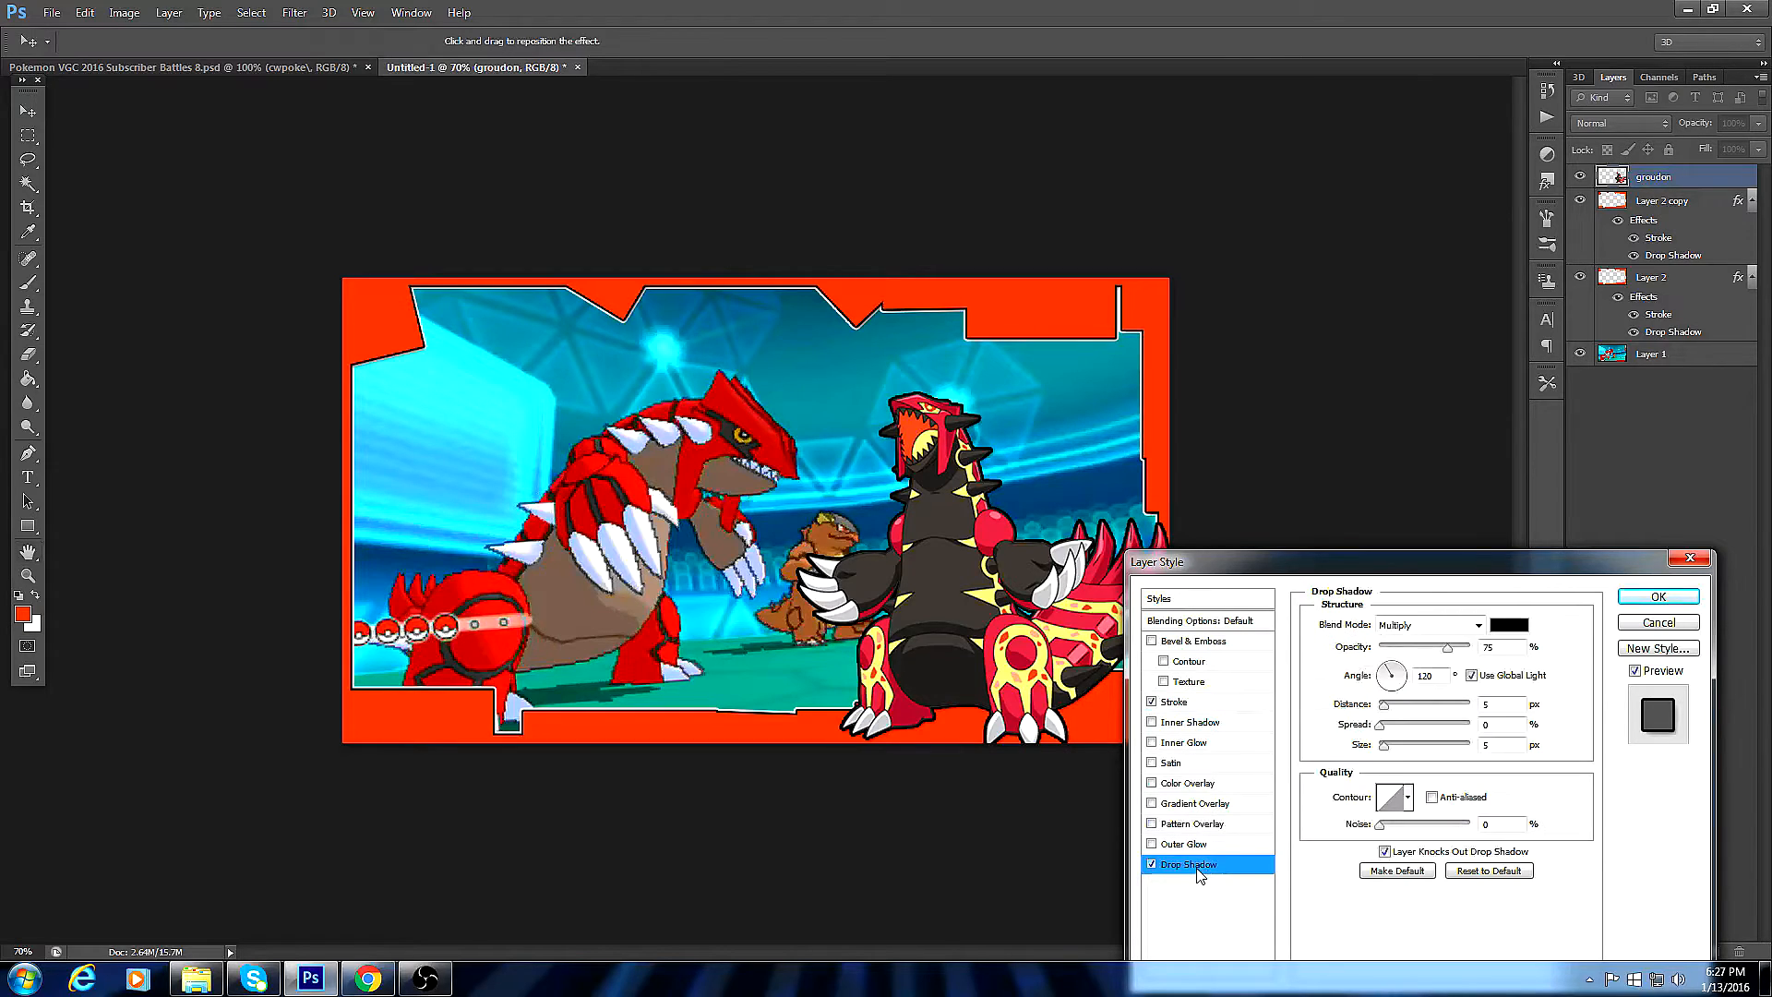
click(1153, 844)
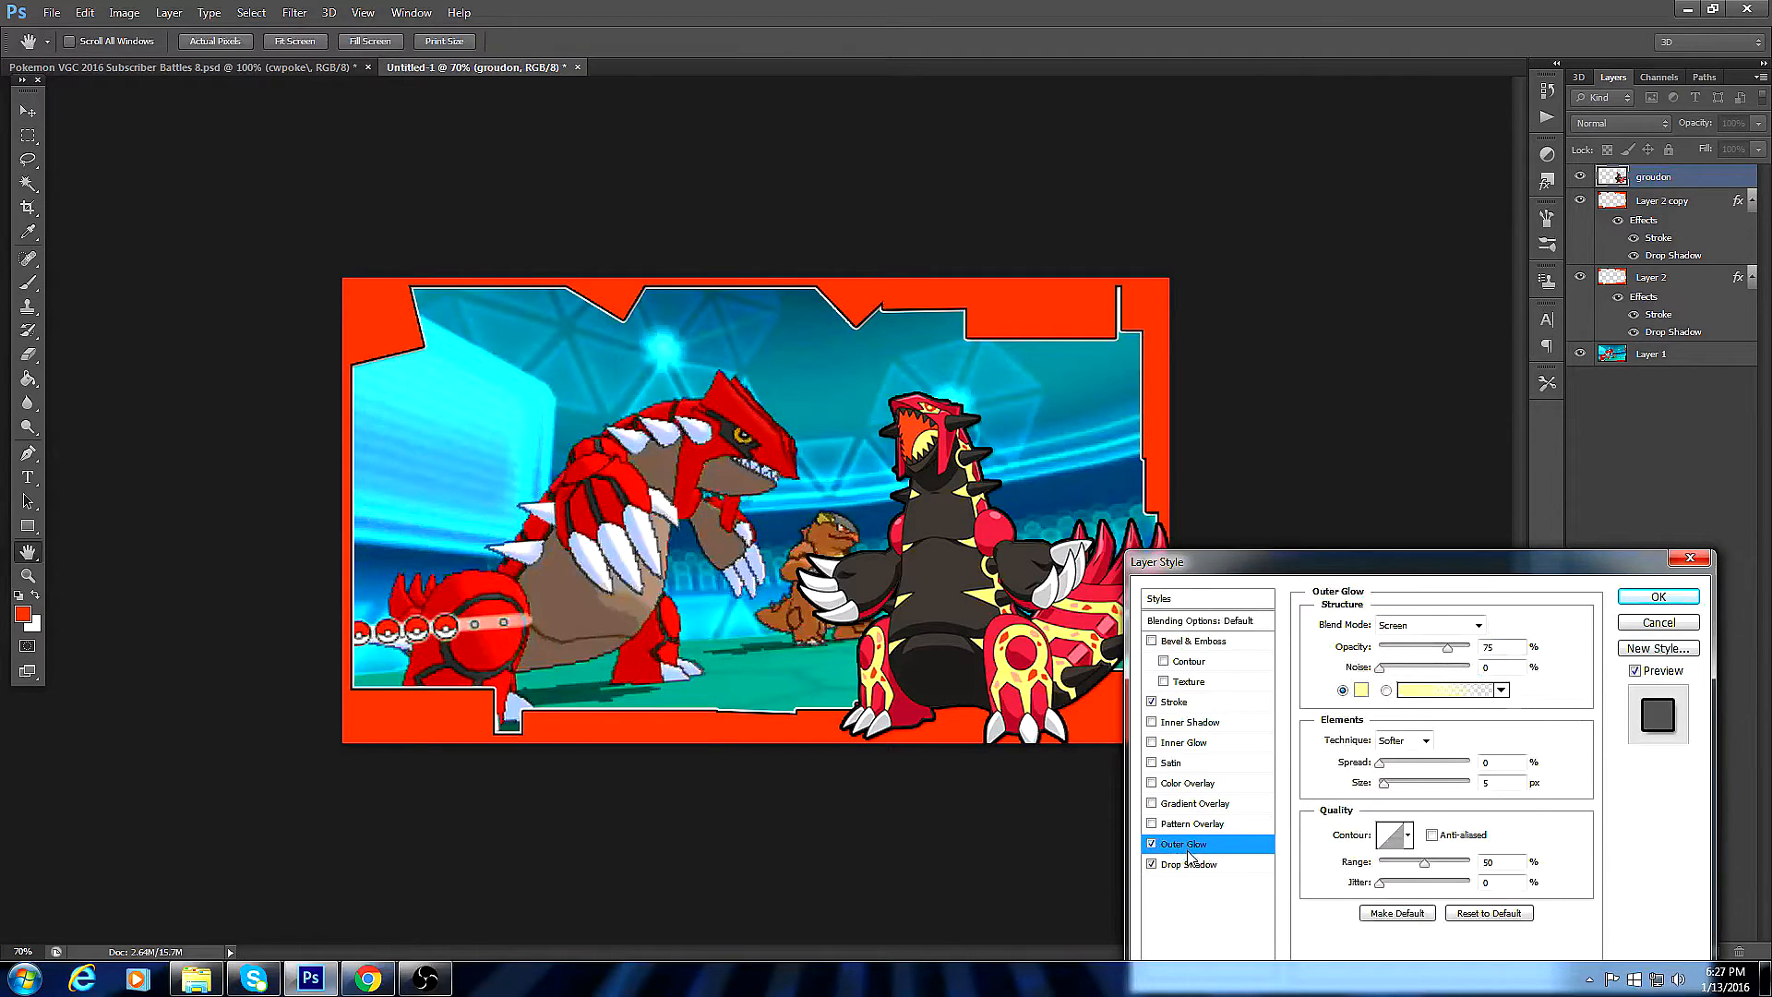
drag(1382, 762, 1402, 790)
click(1659, 598)
click(28, 111)
drag(1013, 596, 965, 609)
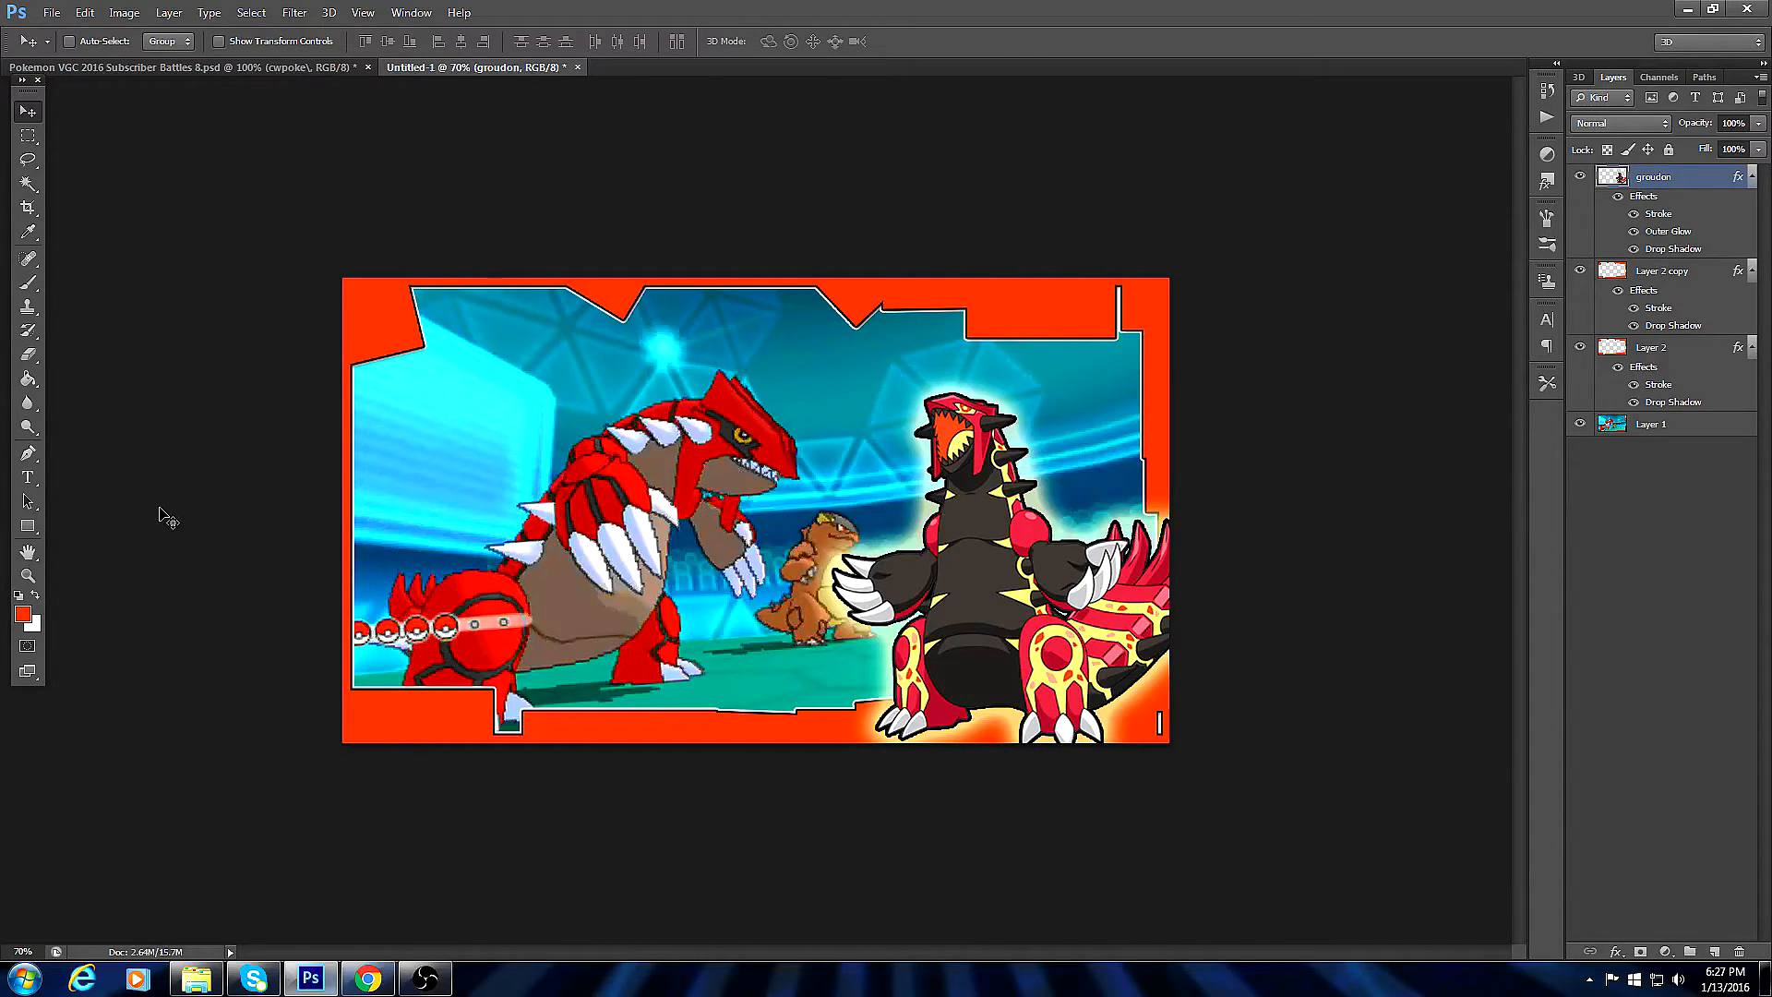
Add an orange "#1" text layer above Primal Groudon's head.
click(28, 478)
click(932, 393)
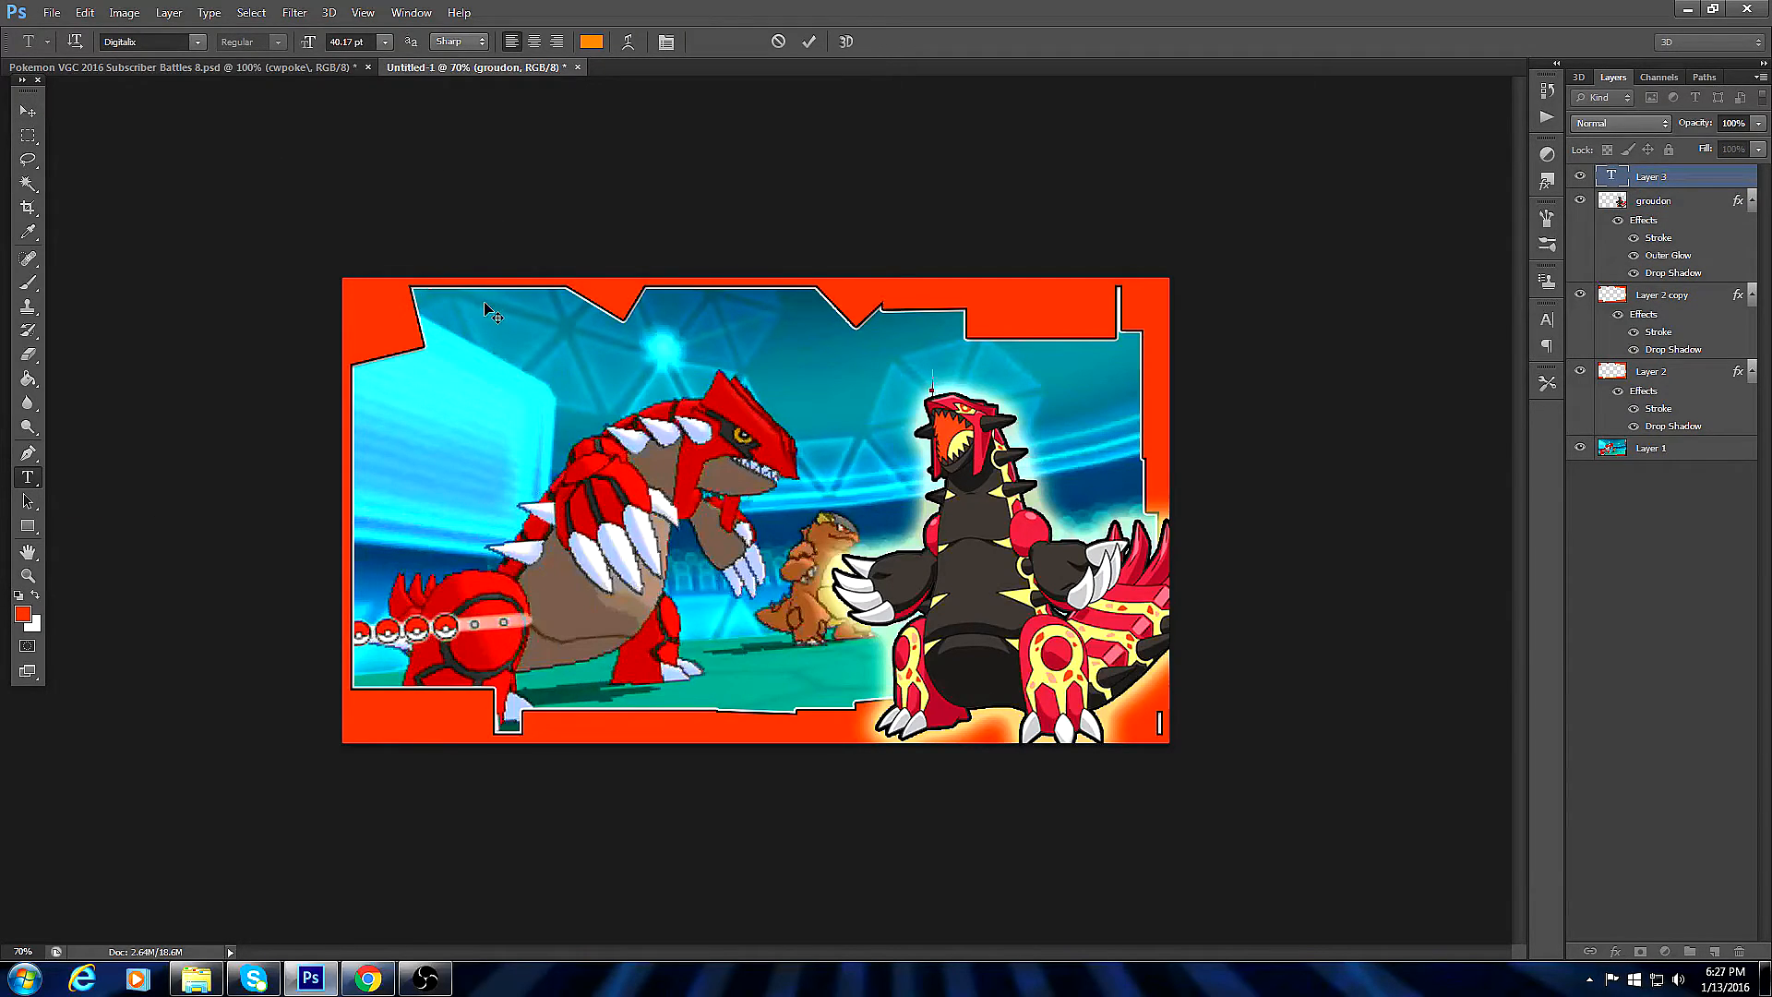
text(#1)
Set the #1 text size to 200 pt and place it within the thumbnail's upper-right corner.
drag(979, 378, 872, 521)
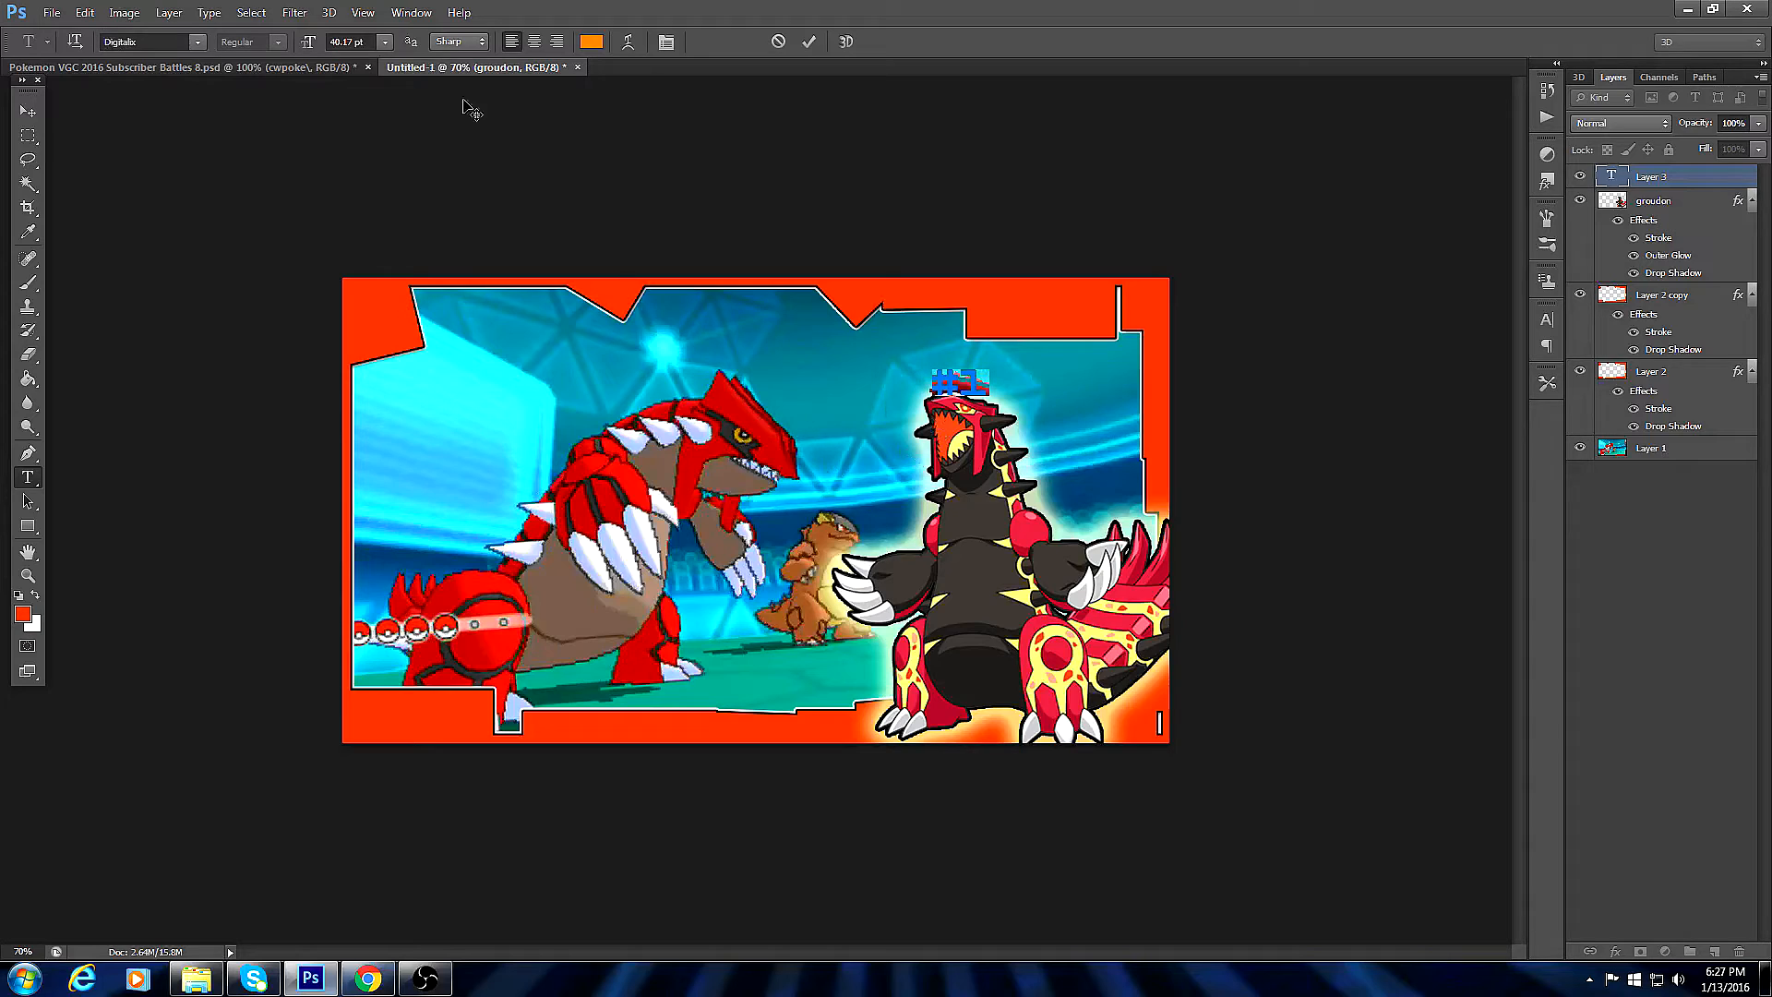
click(385, 43)
click(351, 37)
drag(341, 39, 297, 49)
text(100)
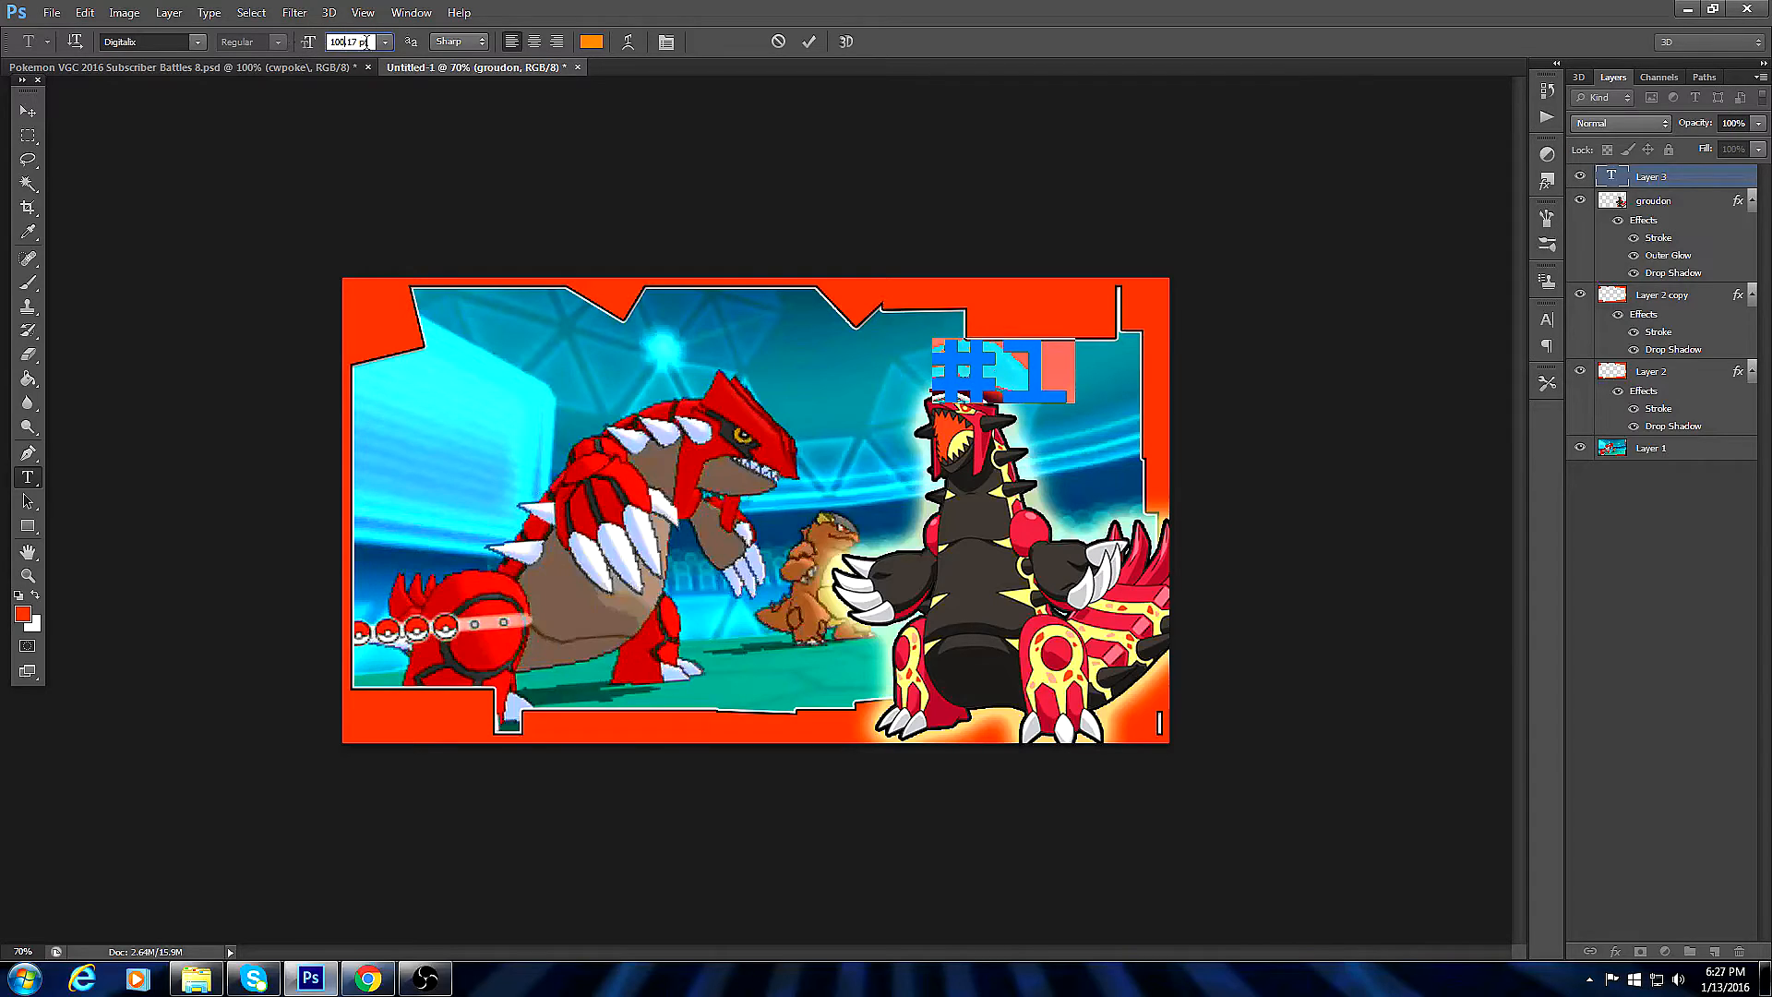
drag(352, 41, 301, 48)
text(200)
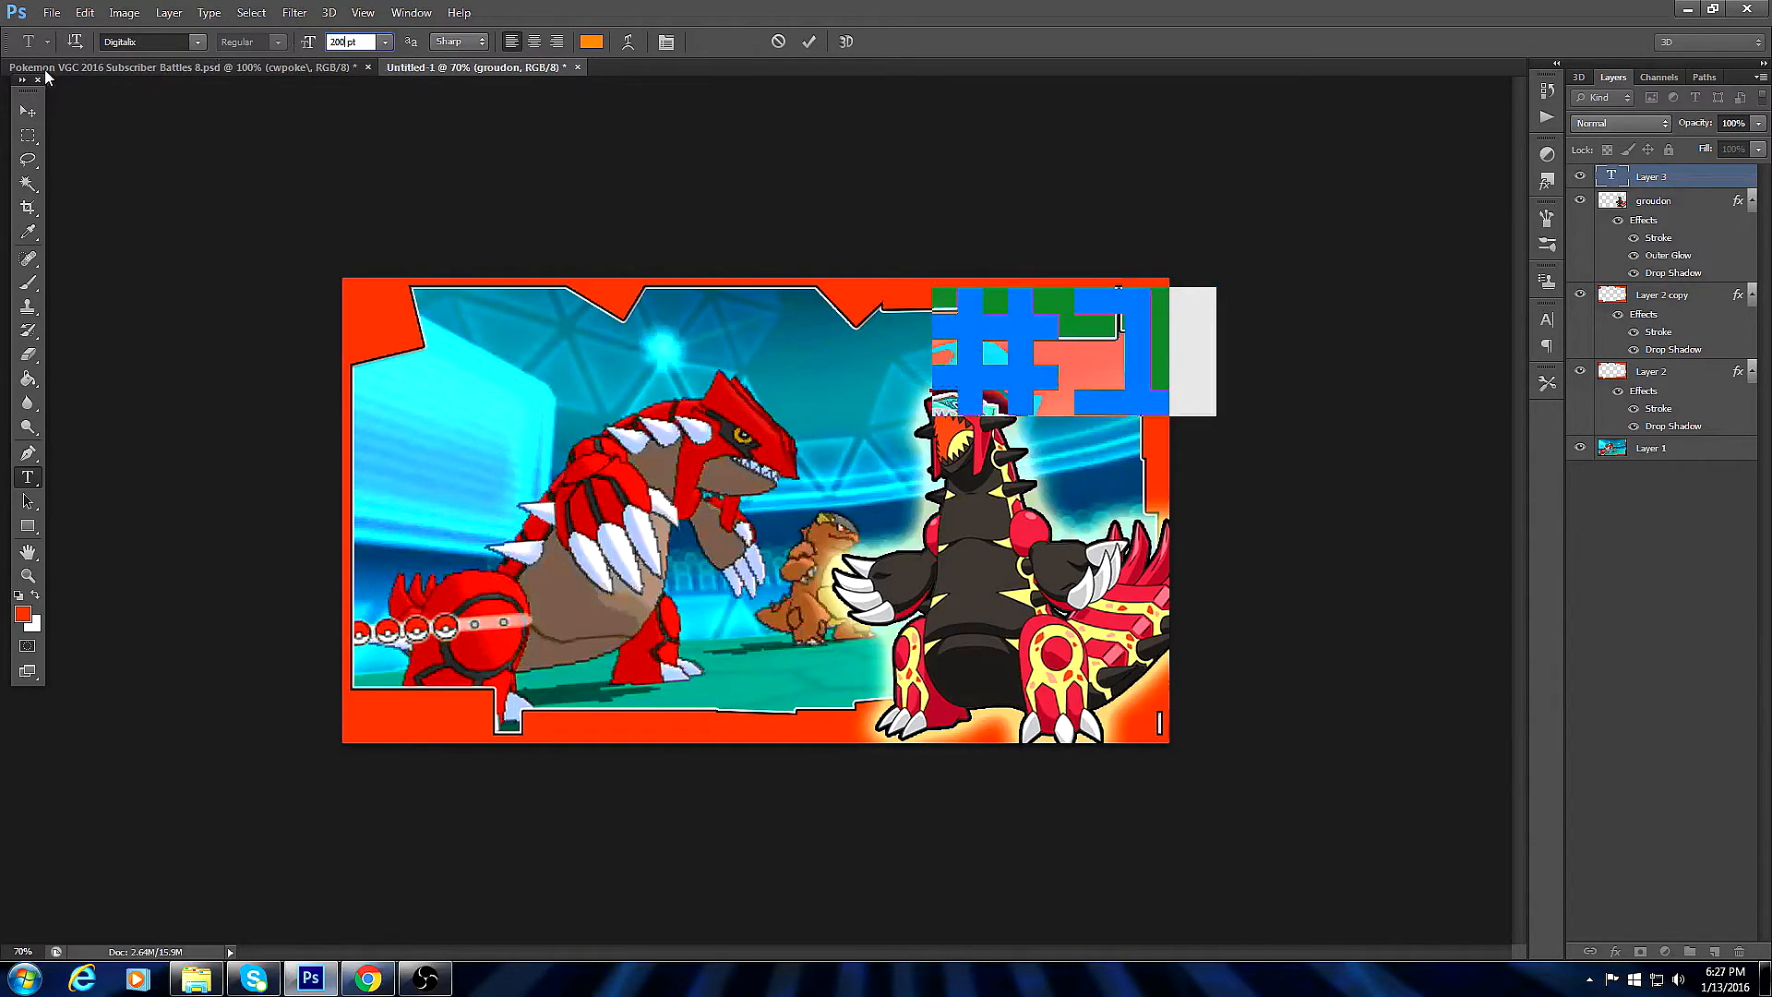
click(33, 113)
drag(1133, 397, 1069, 402)
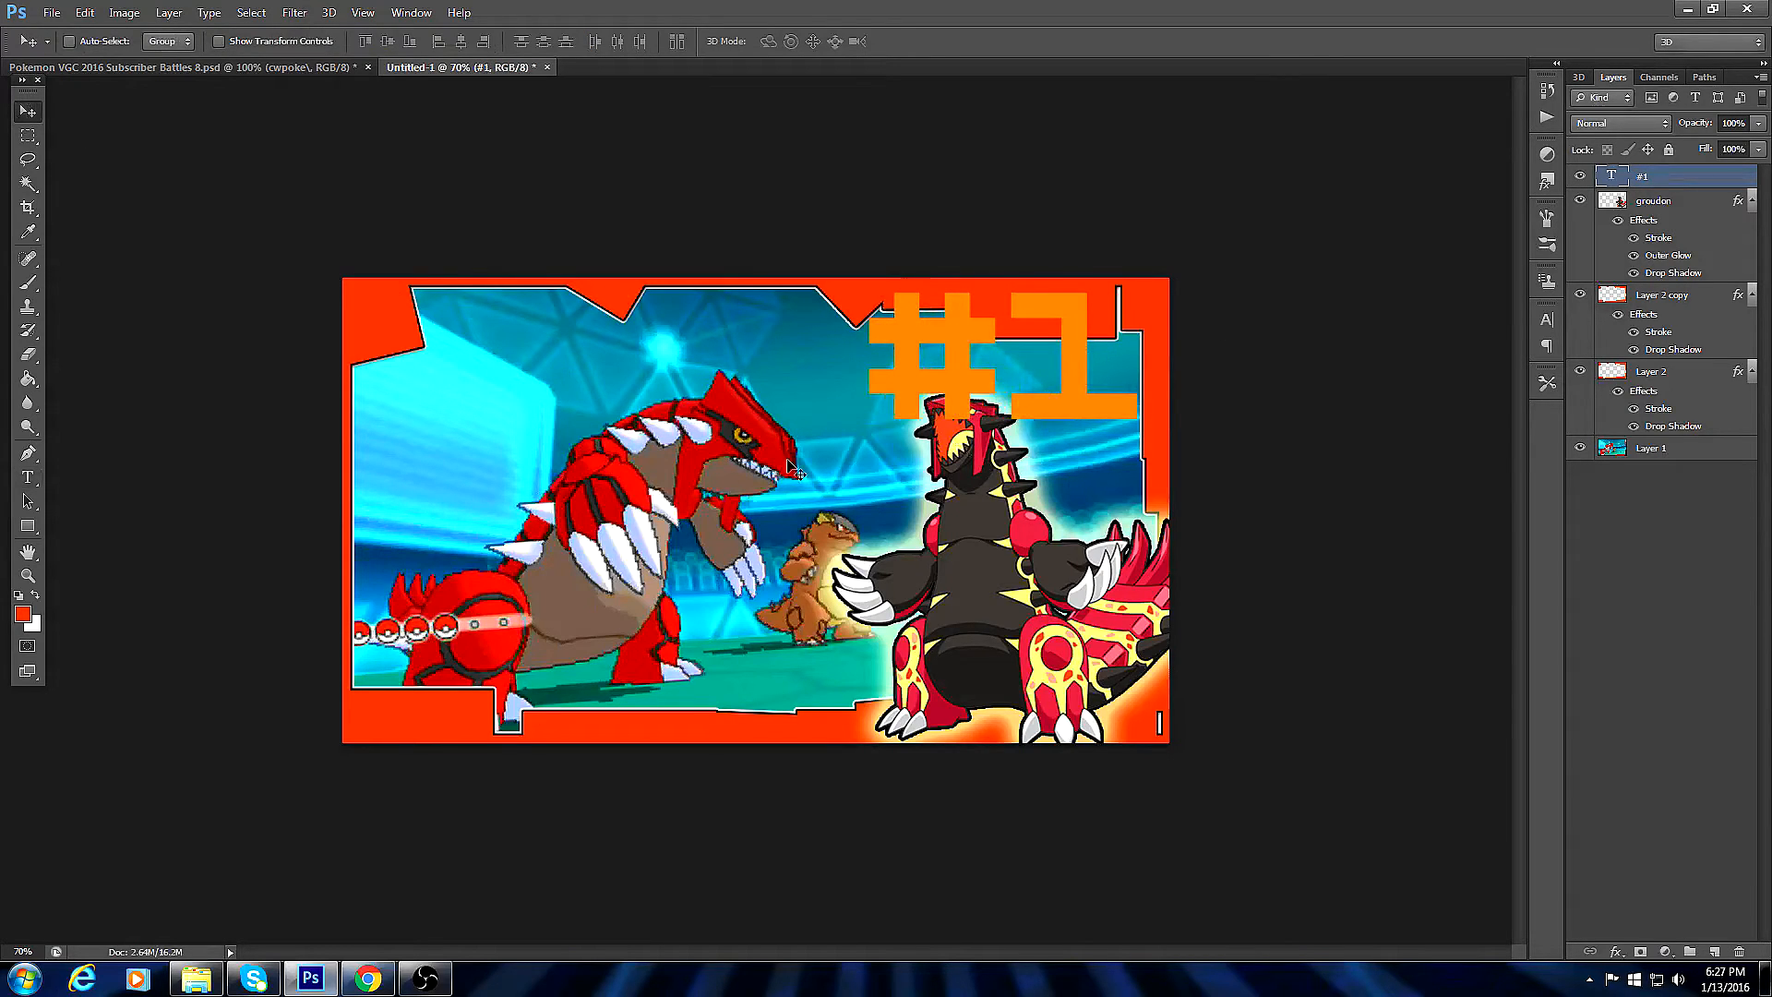
Apply a black 3 px outside stroke and a drop shadow to the #1 text layer.
right_click(1646, 178)
click(1624, 186)
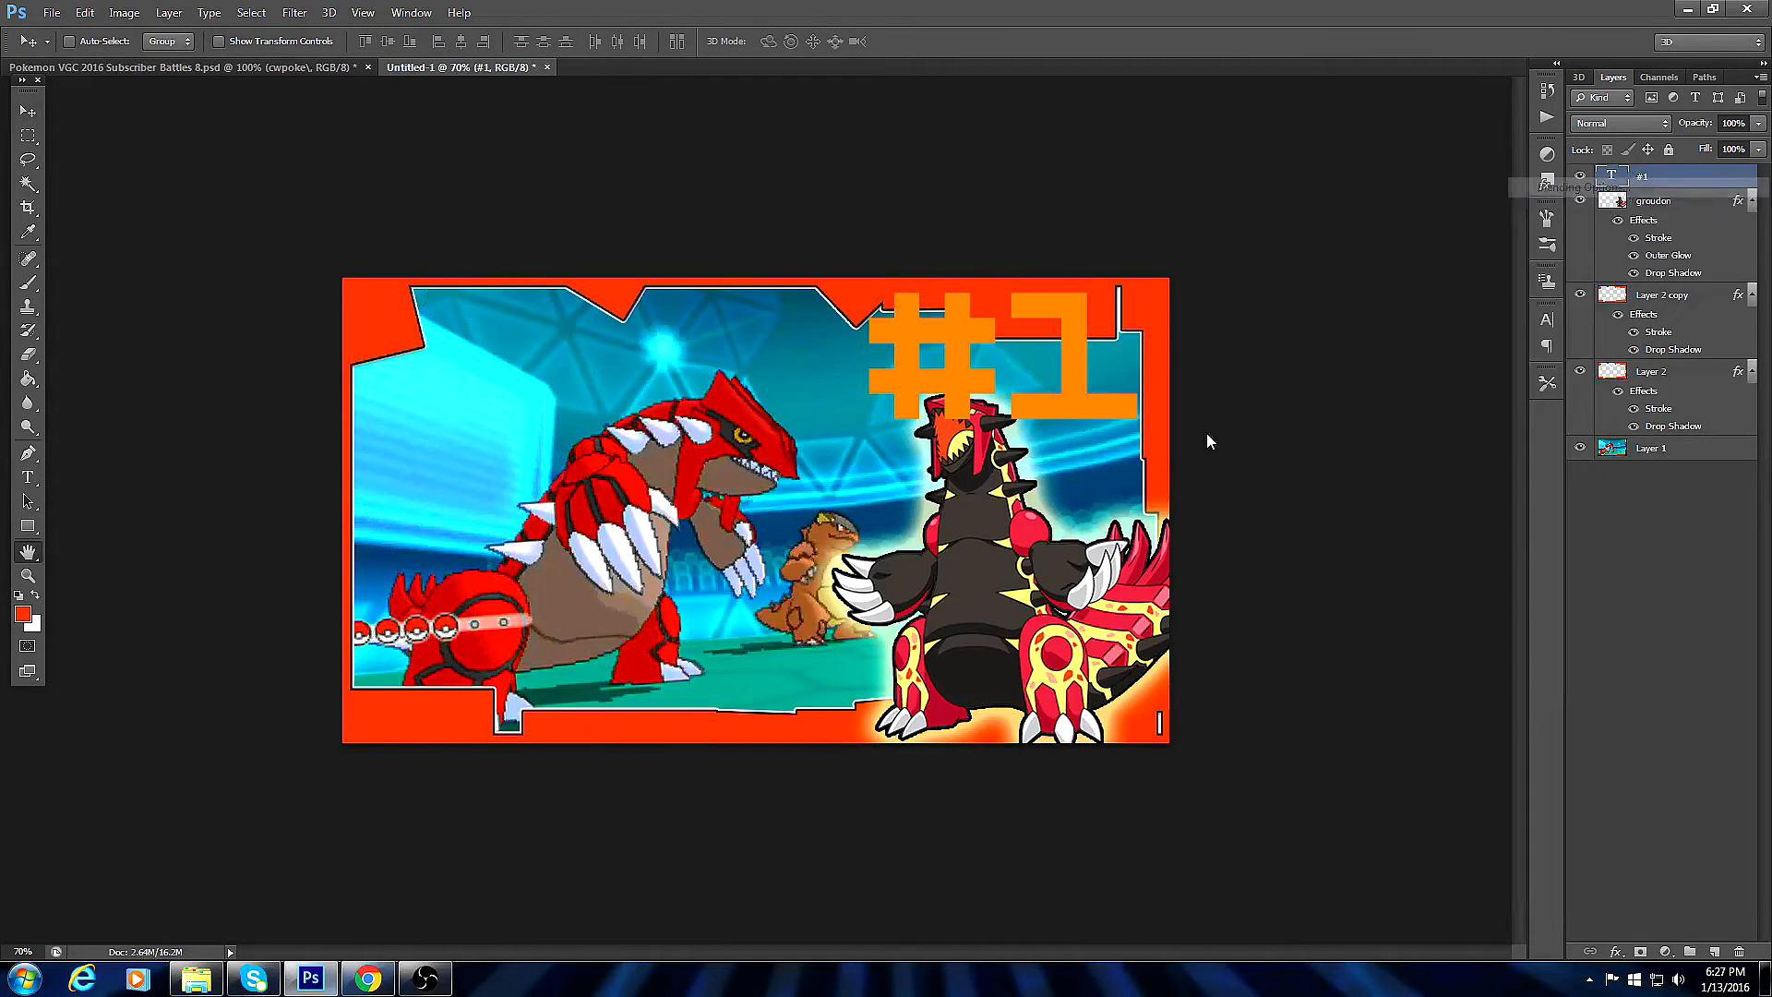
click(1153, 702)
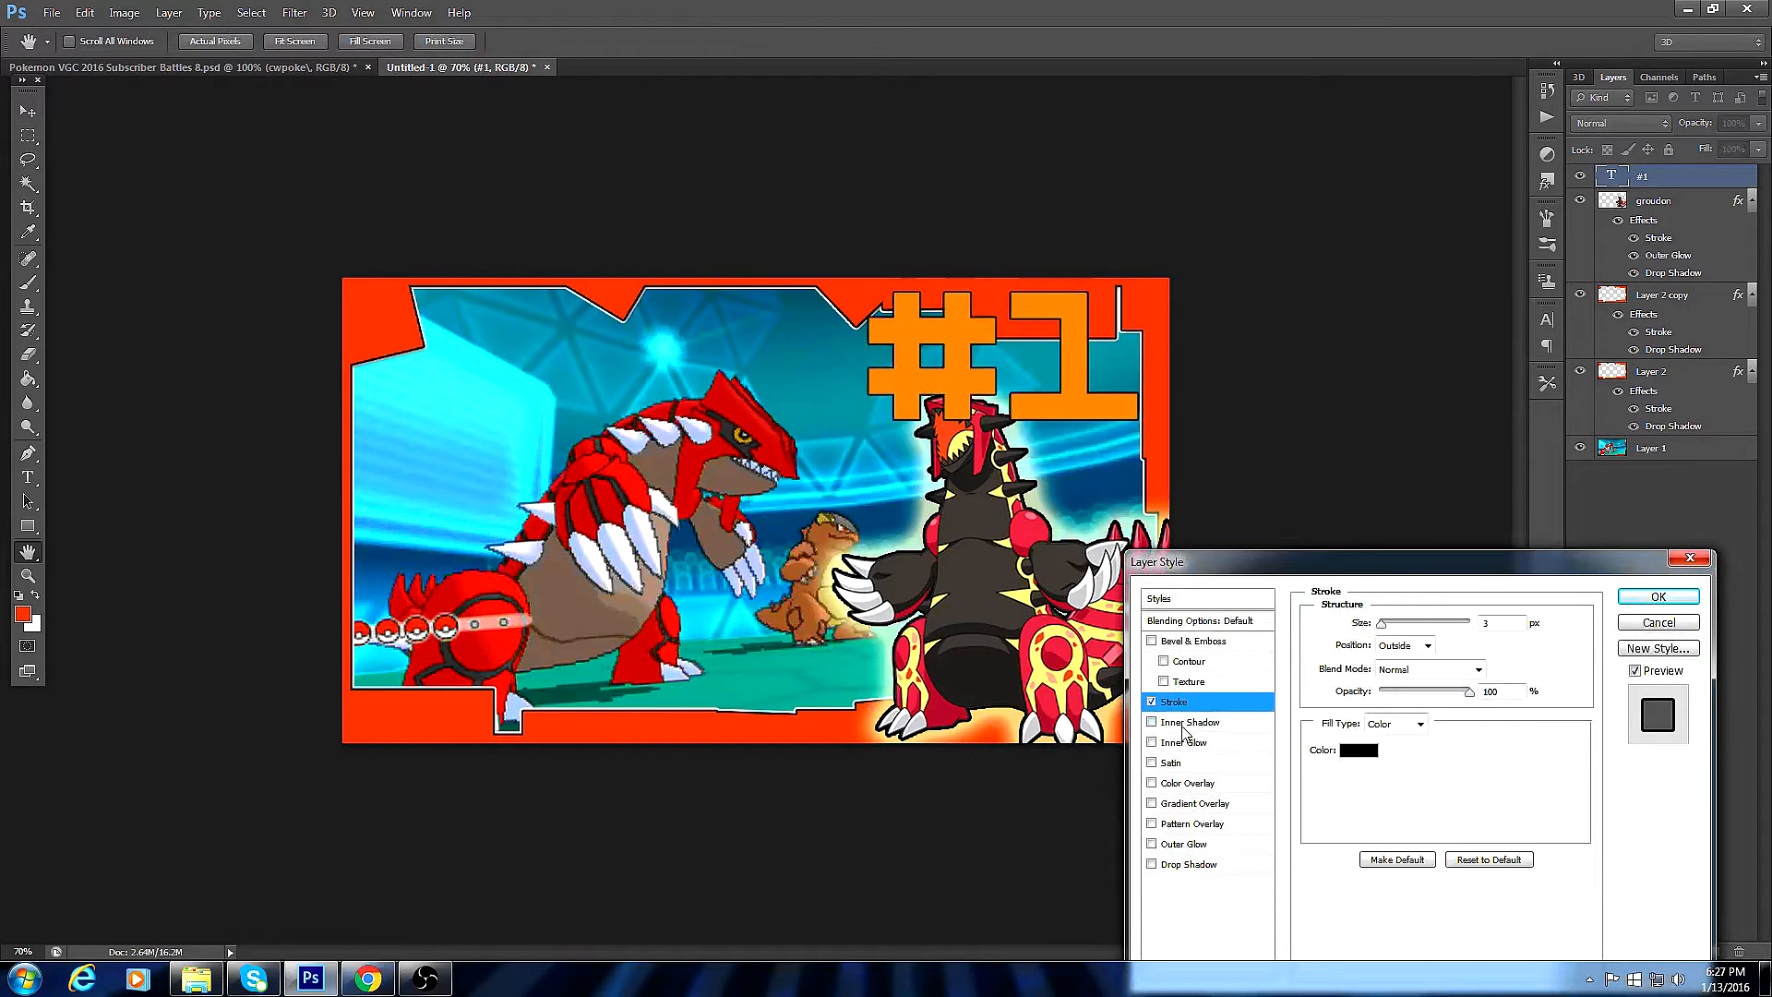
click(1153, 865)
click(1658, 597)
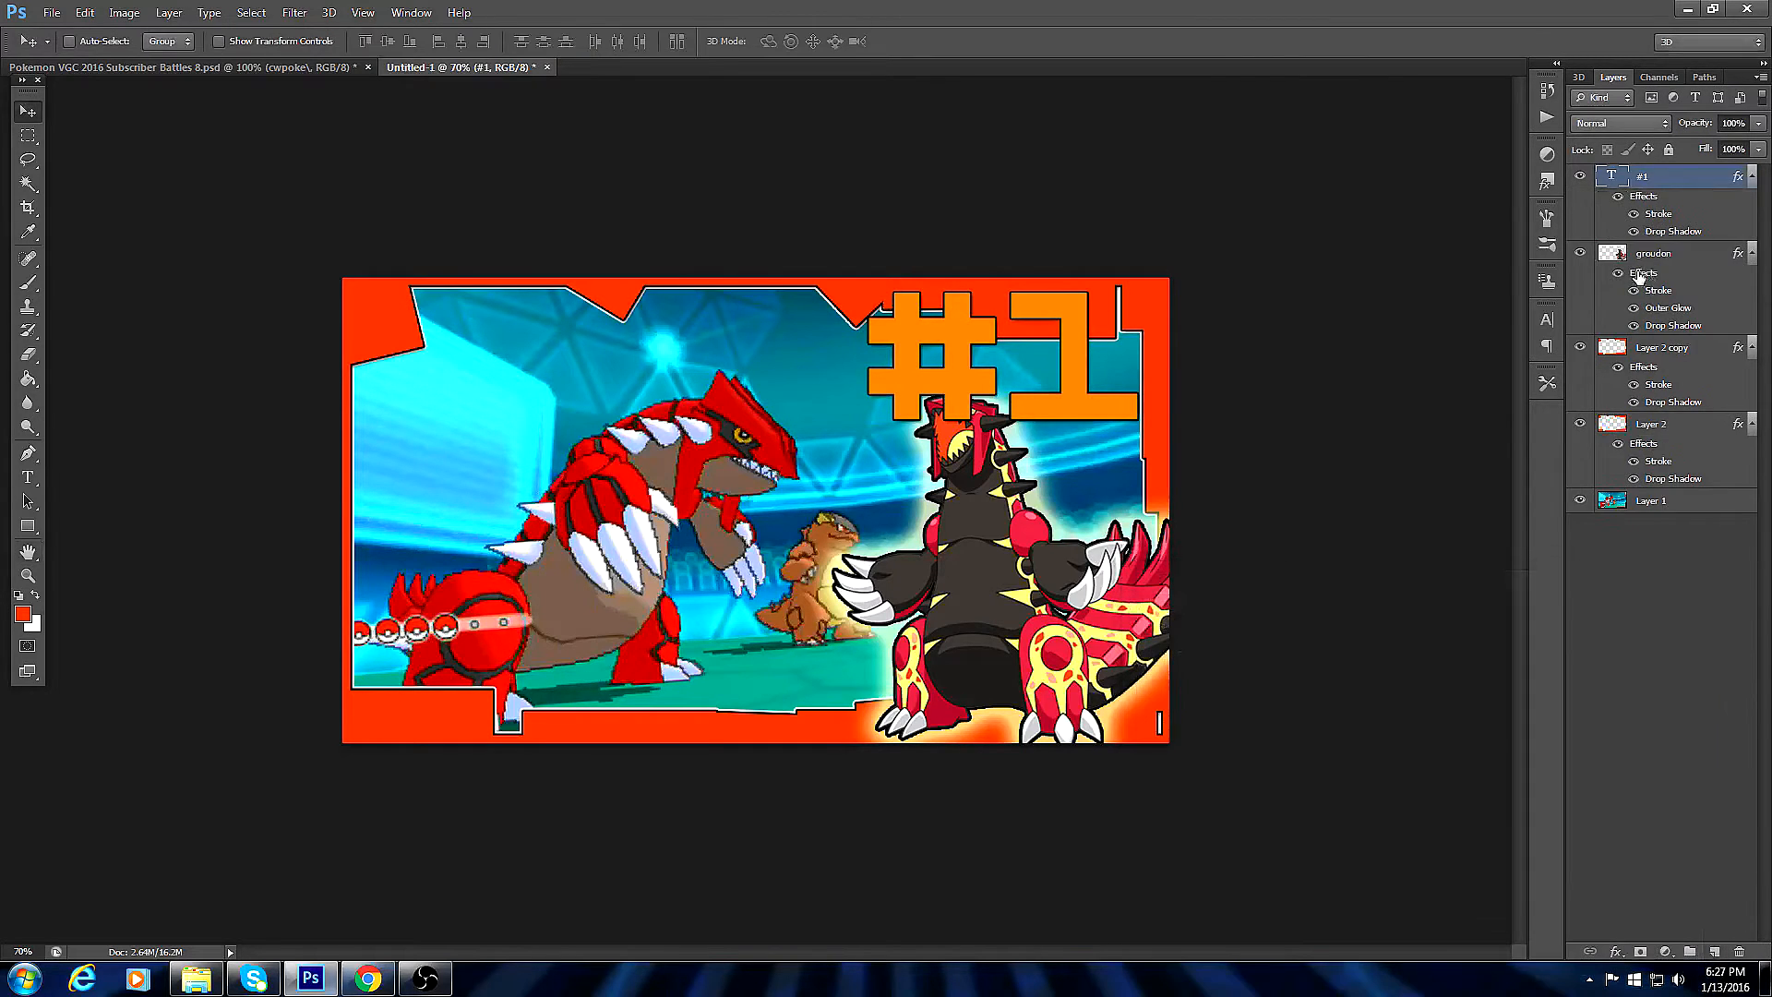
right_click(1647, 187)
click(1649, 194)
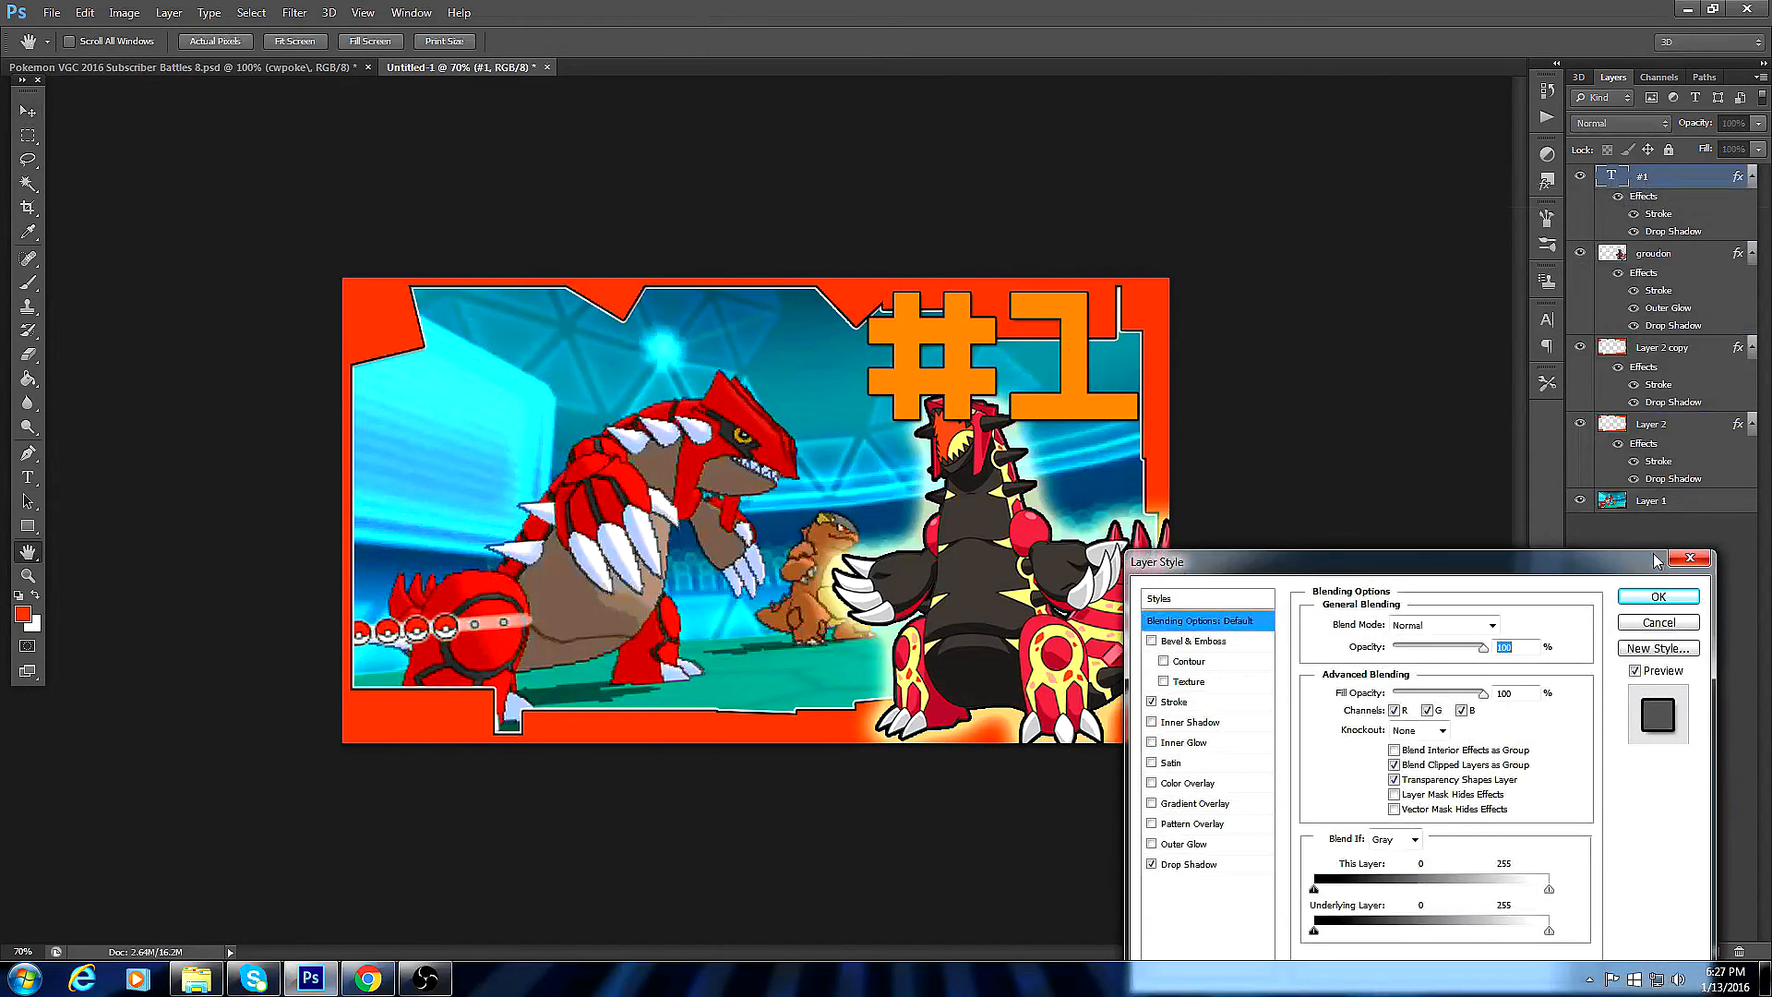
click(1688, 591)
Duplicate the #1 text layer as #1 copy.
right_click(1647, 180)
click(1583, 223)
click(1042, 303)
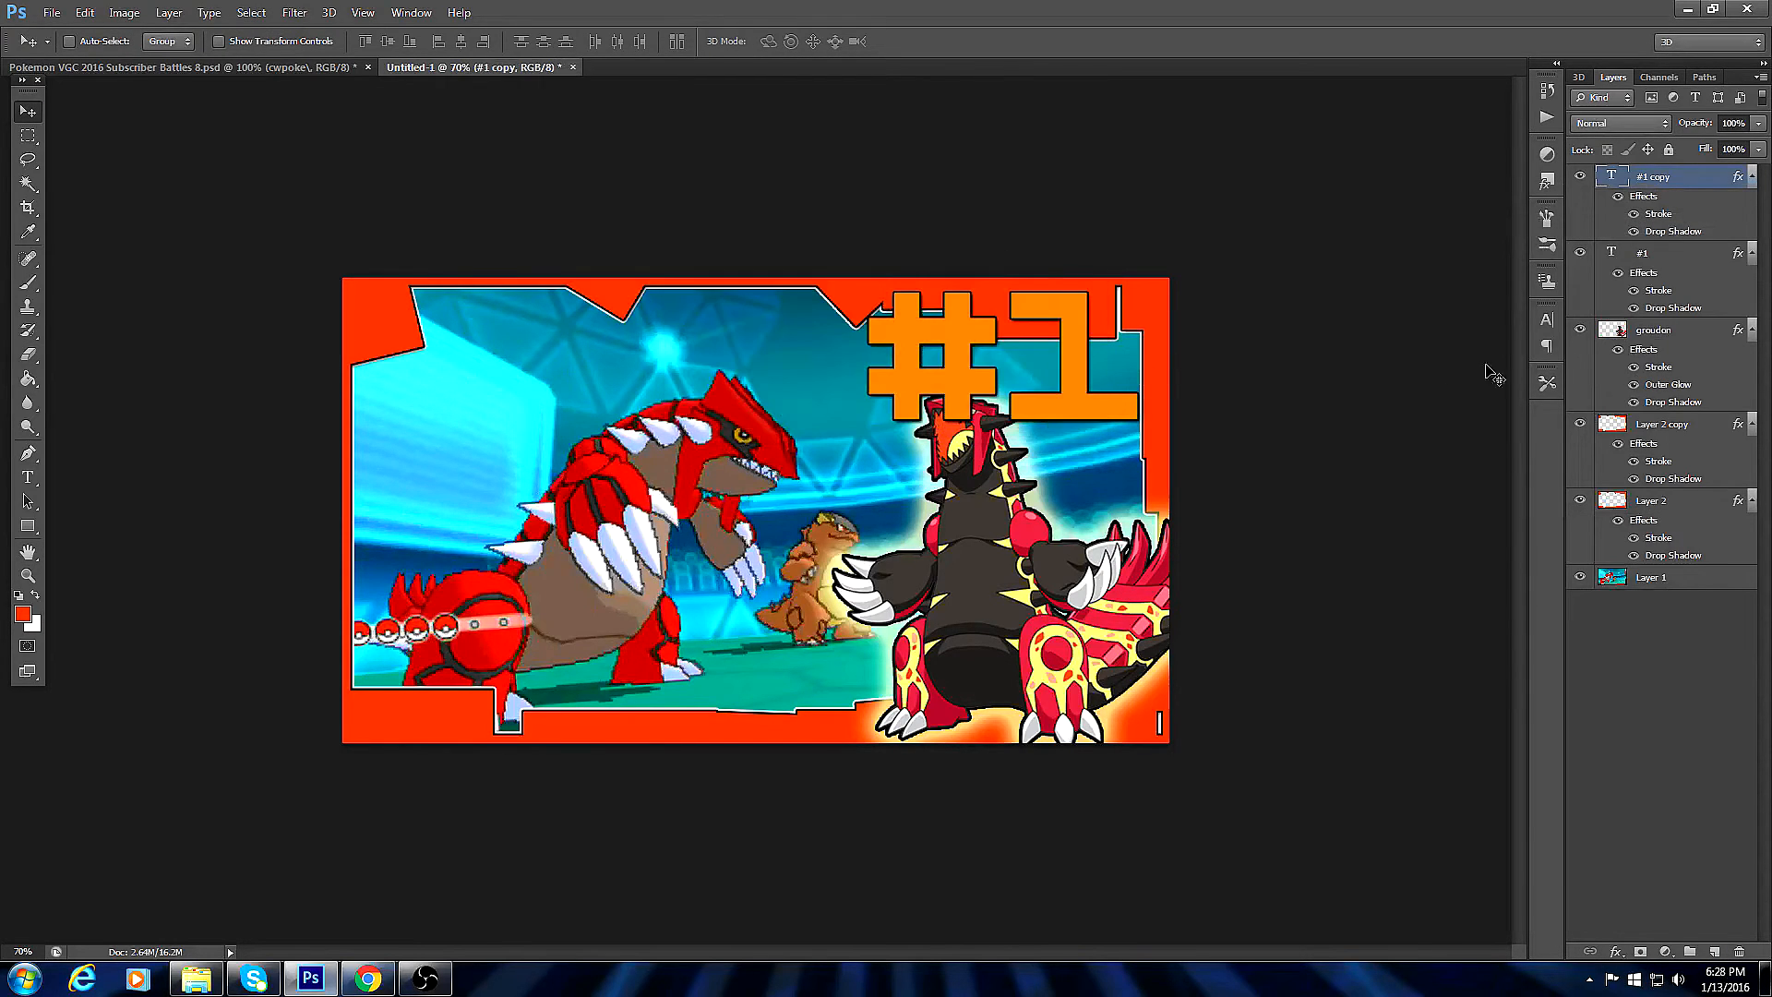
Change the lower #1 layer's stroke to white (ffffff) and make it thicker than the black outline on the copy.
click(1678, 265)
click(1565, 244)
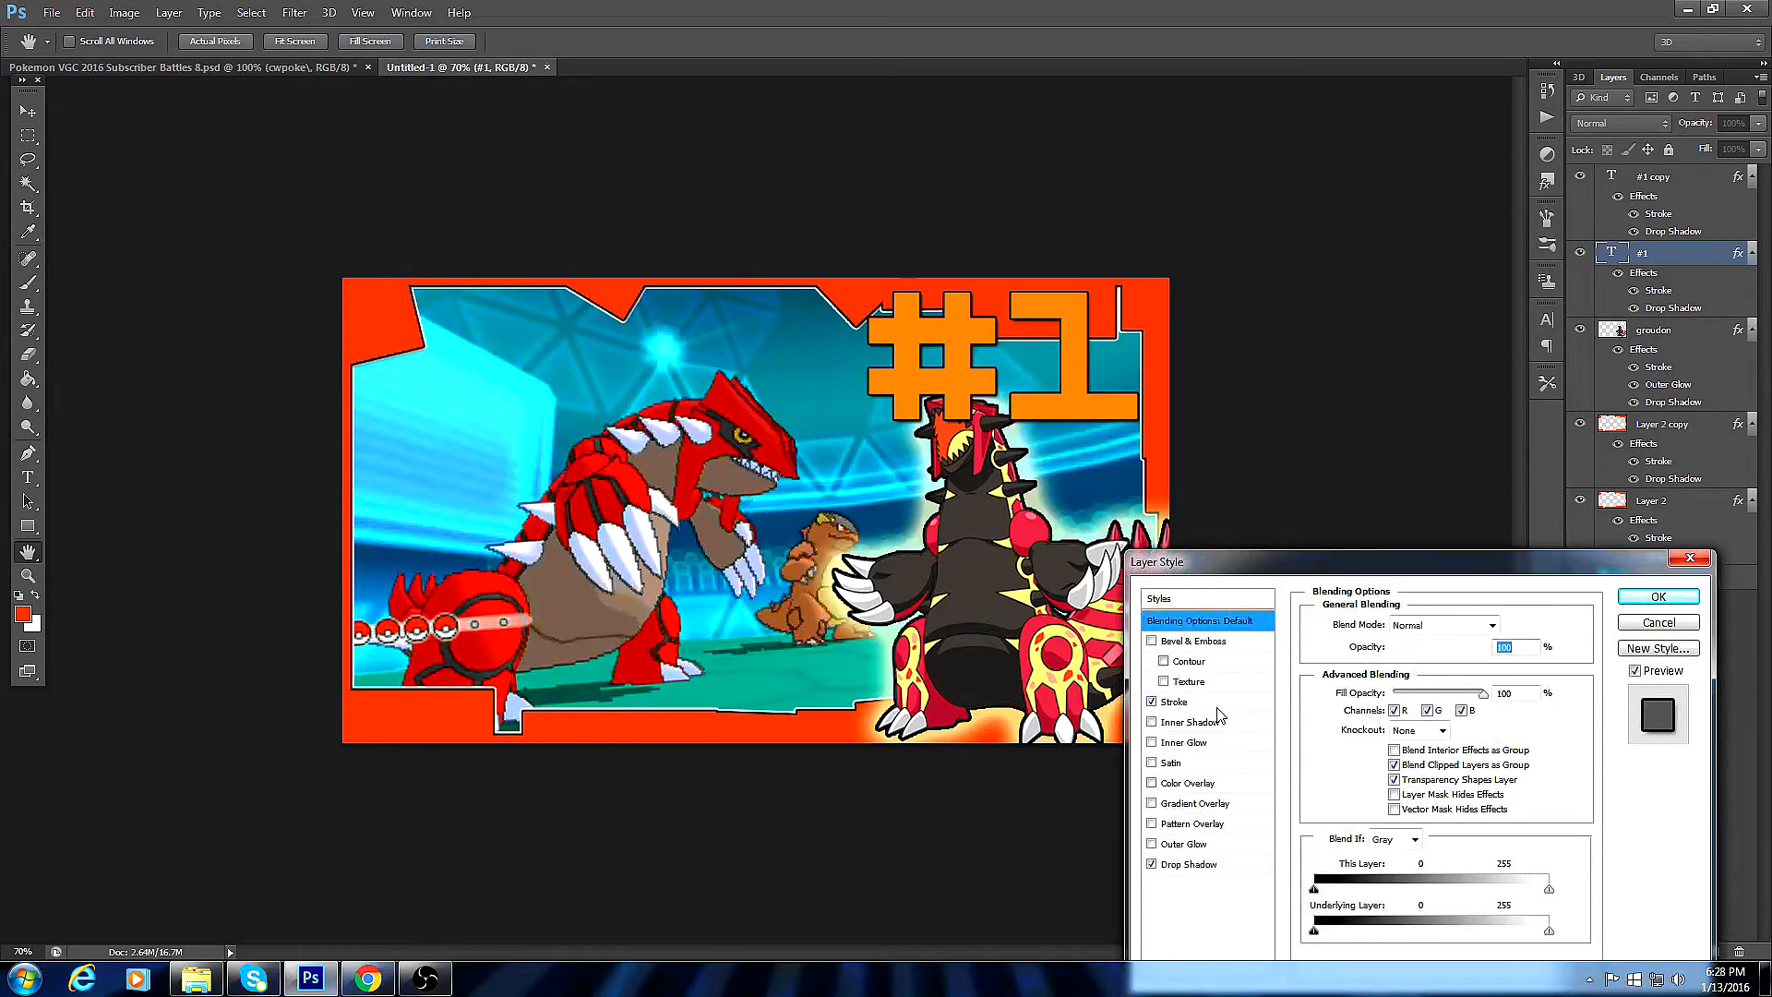
click(1216, 707)
click(1502, 628)
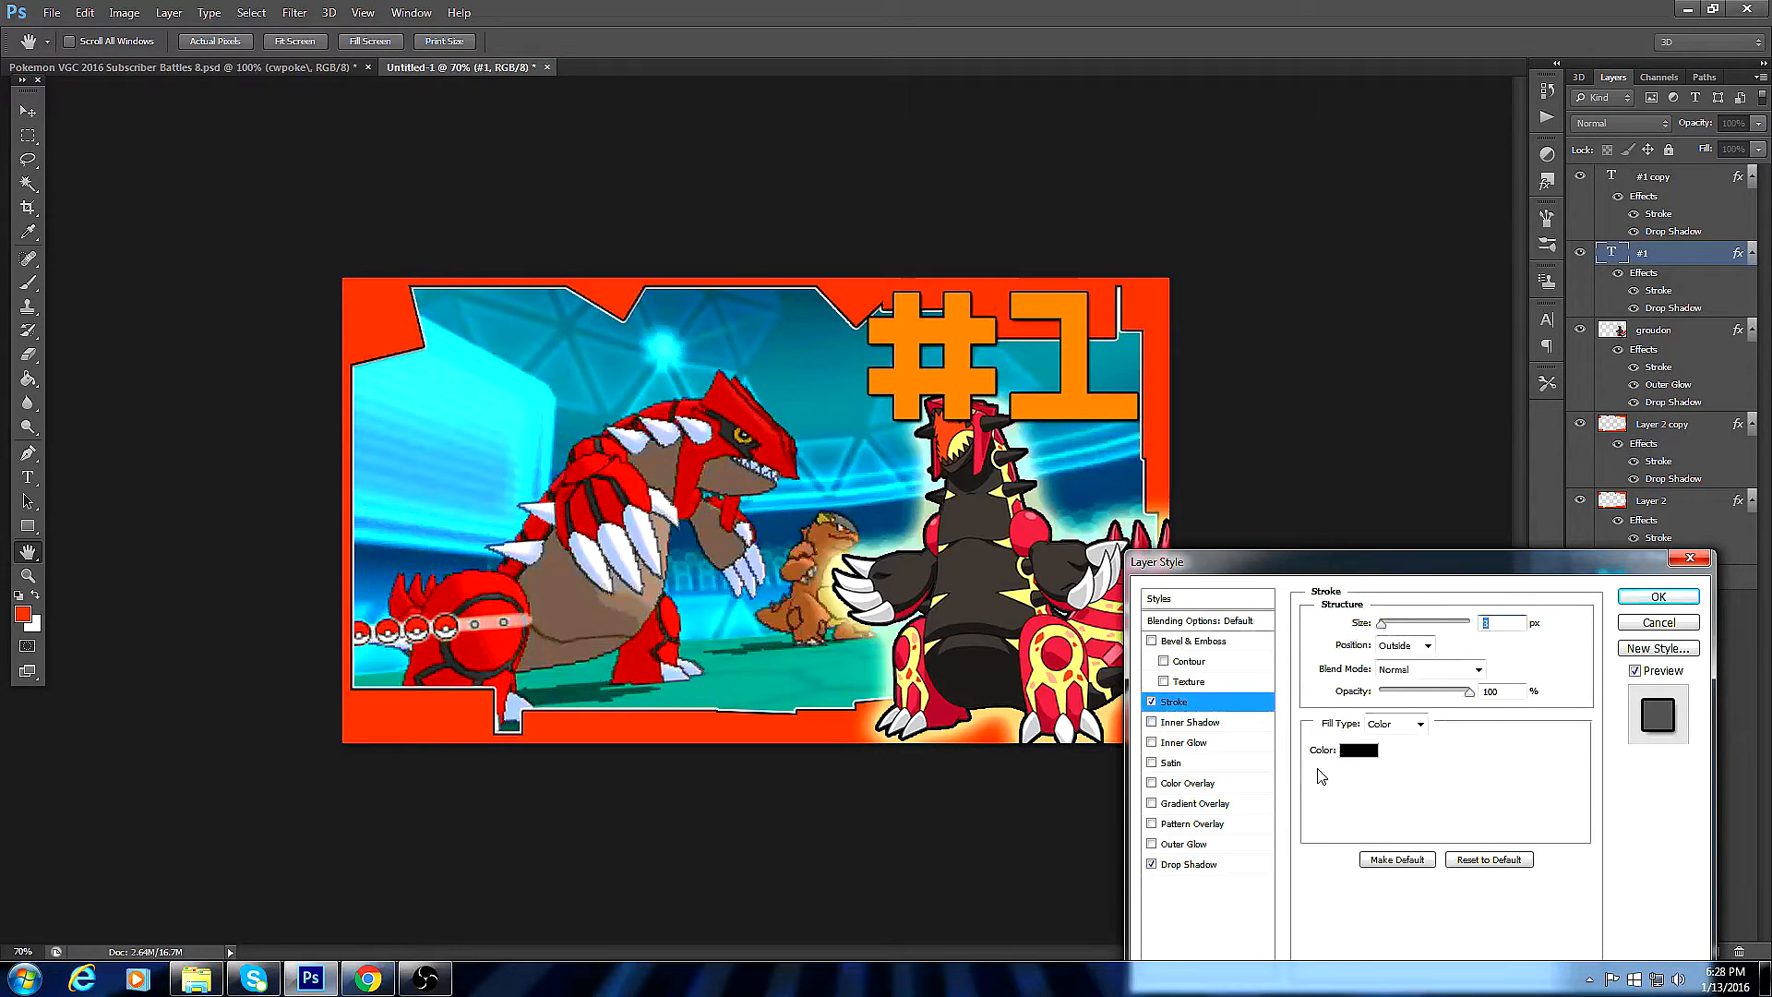
click(1359, 749)
click(642, 266)
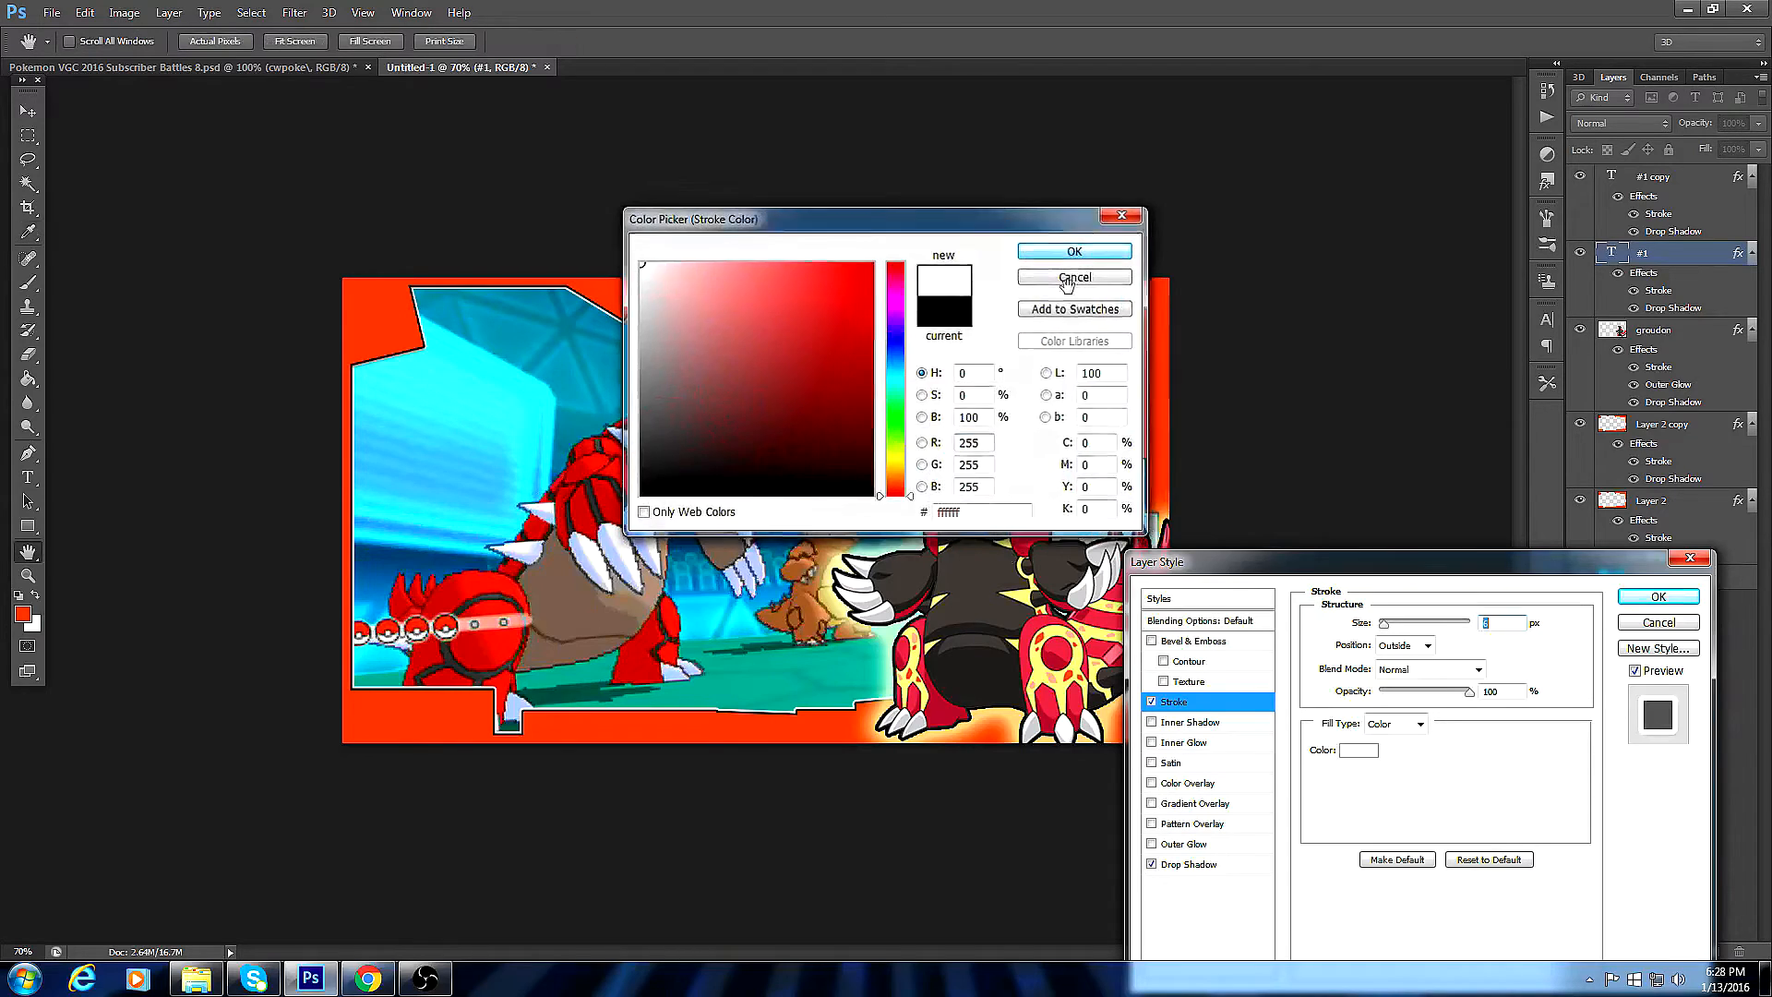
click(1067, 280)
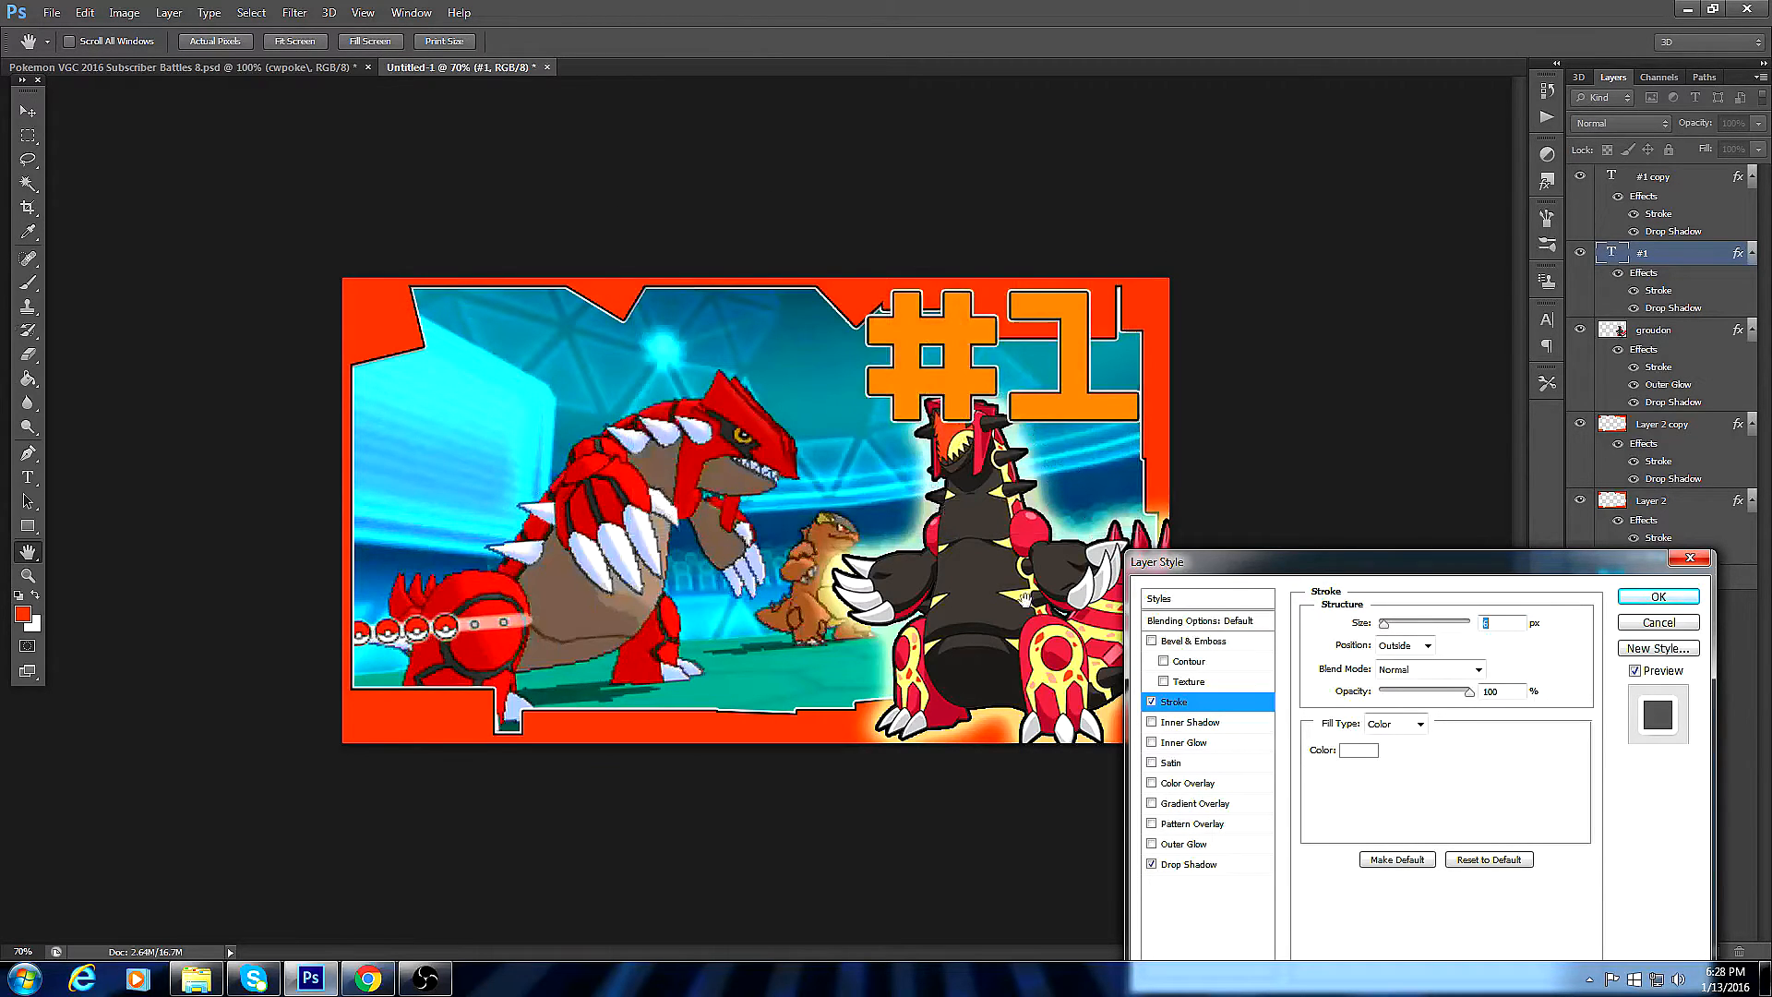
click(1658, 596)
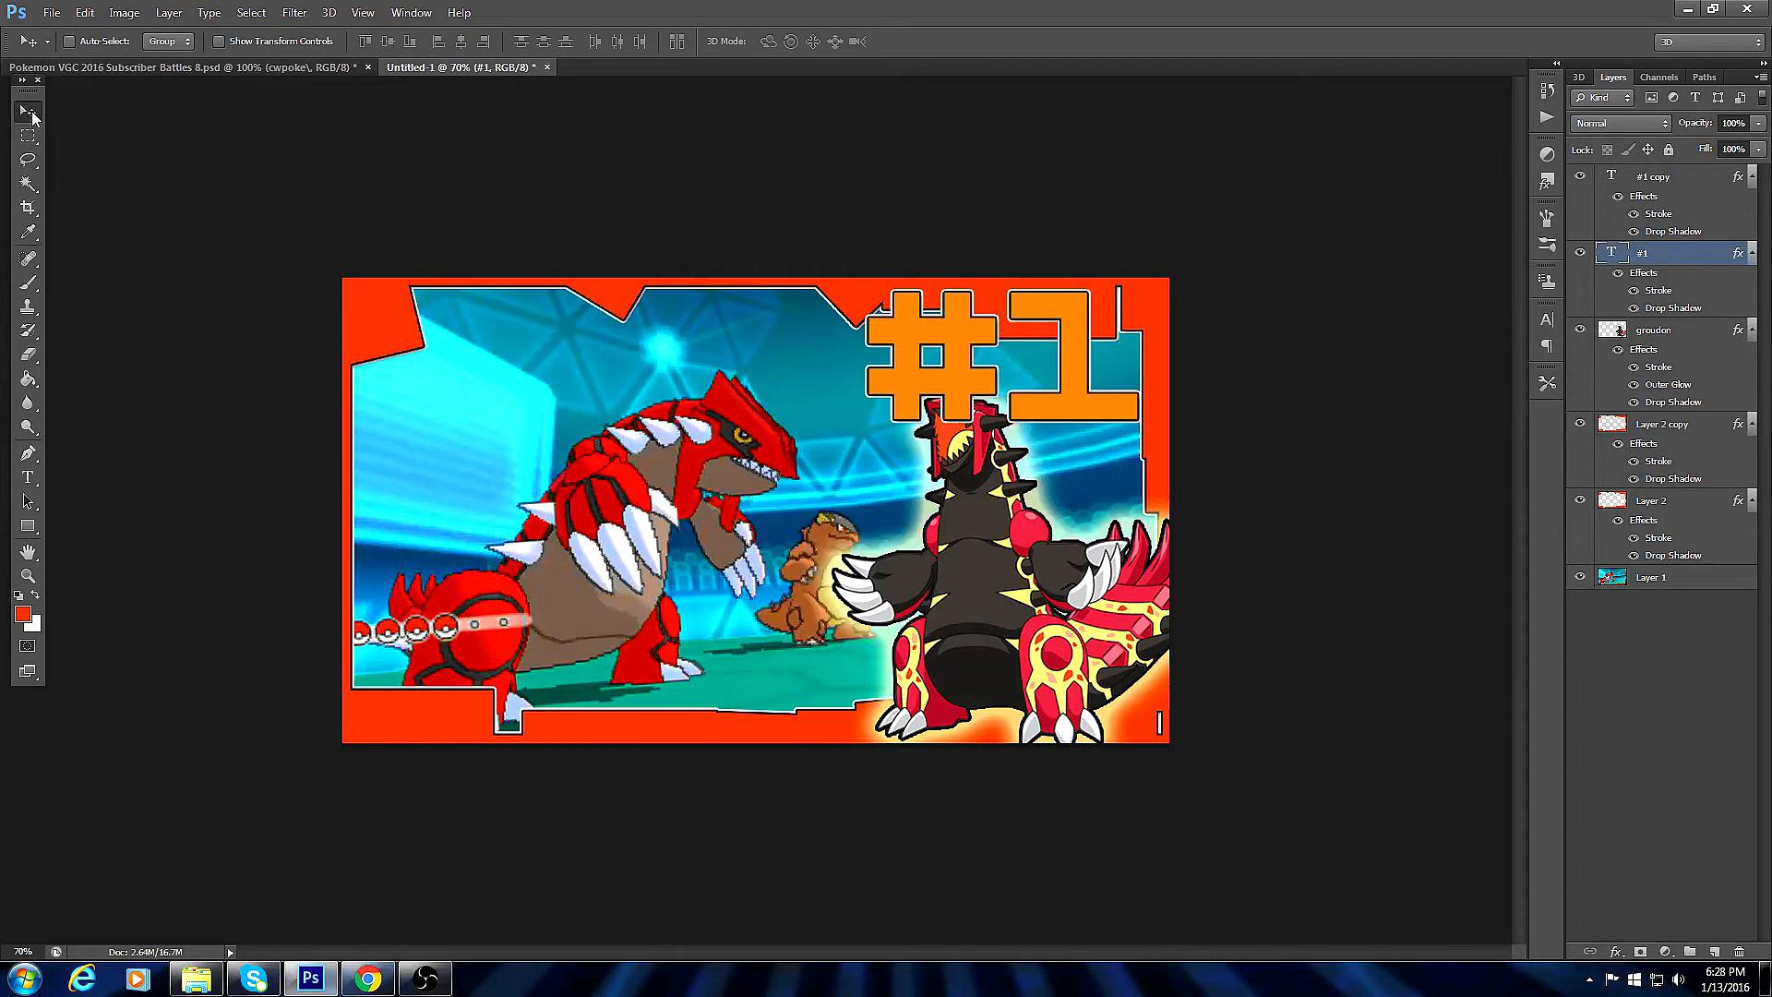
Try offsetting the white-outlined #1 text slightly down and right of its copy, and undo the move.
mouse_move(1013, 372)
mouse_down()
mouse_move(1049, 357)
mouse_move(1028, 383)
mouse_up()
click(90, 10)
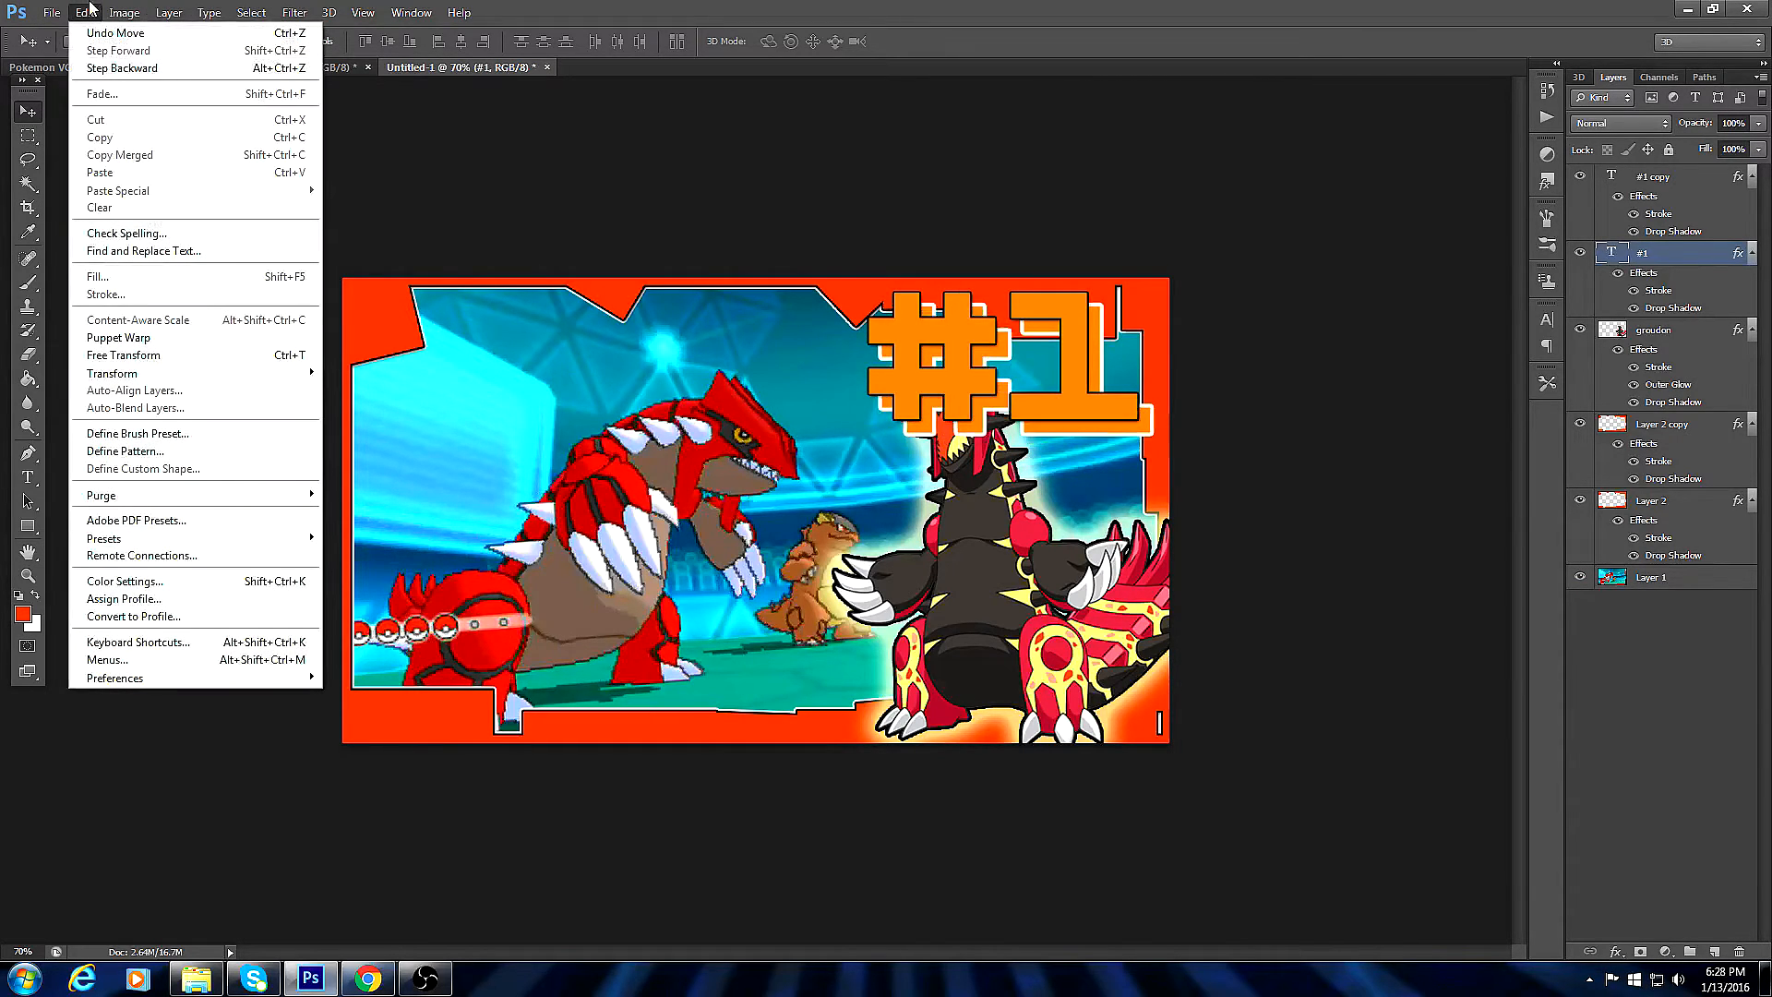
click(115, 33)
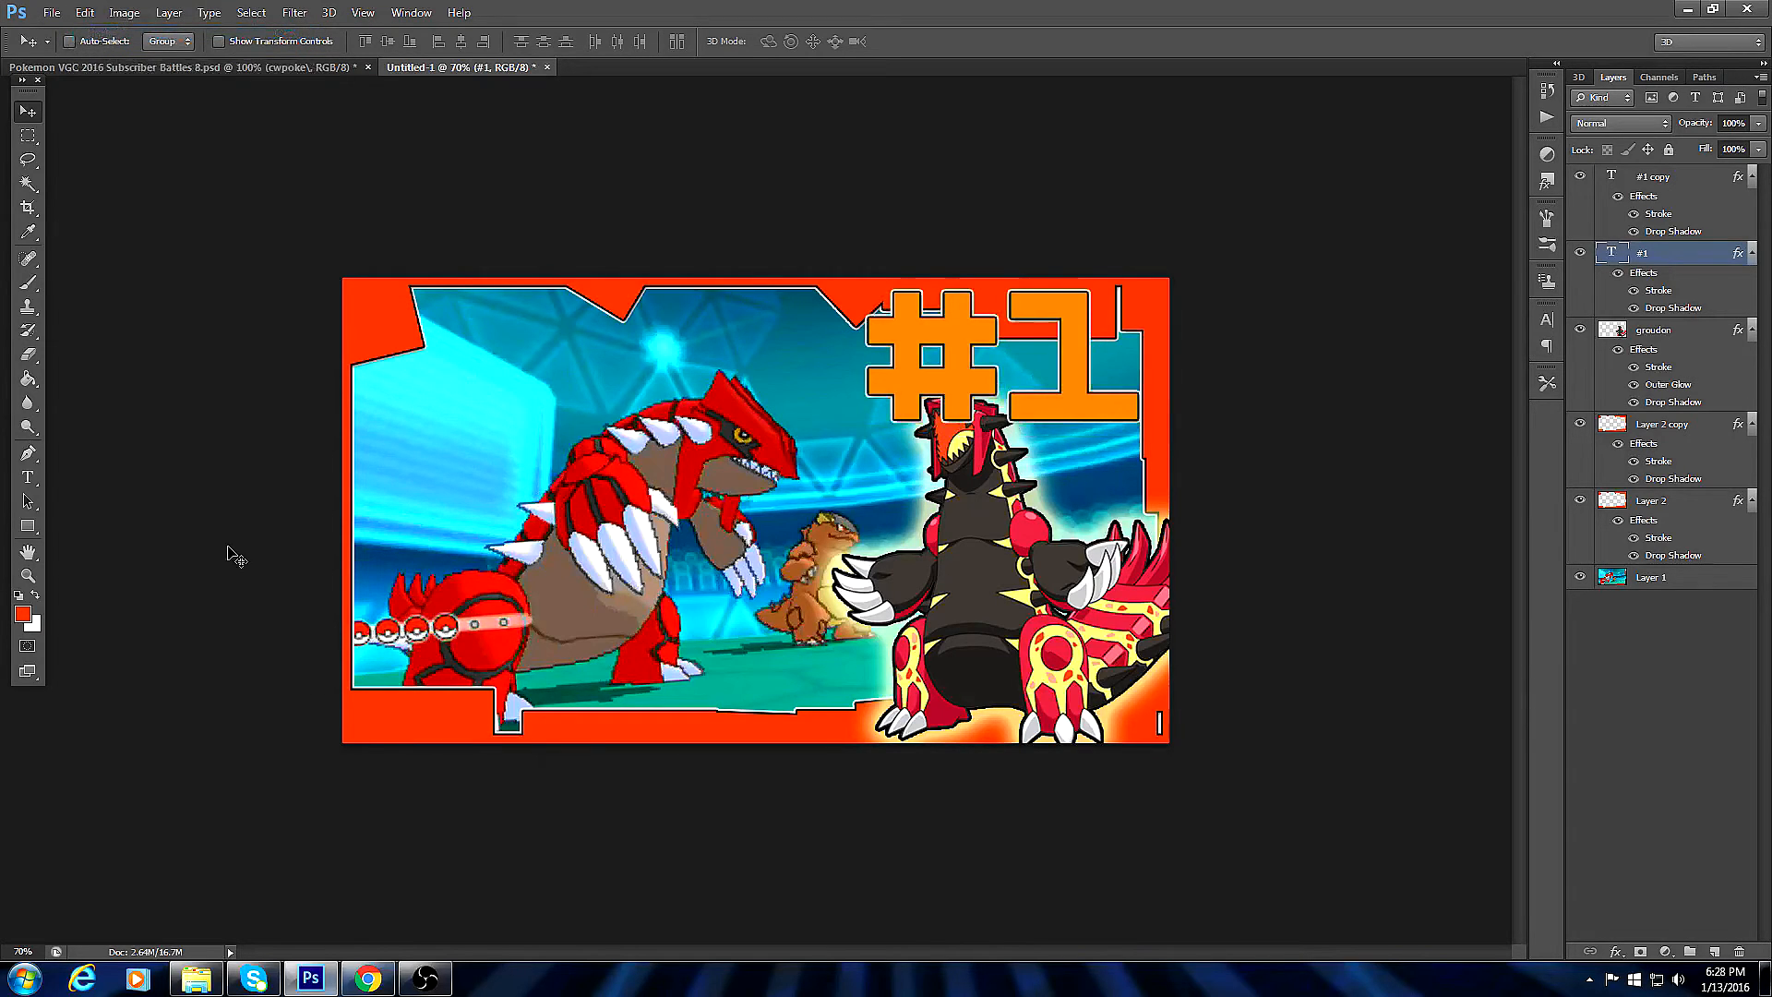
click(84, 12)
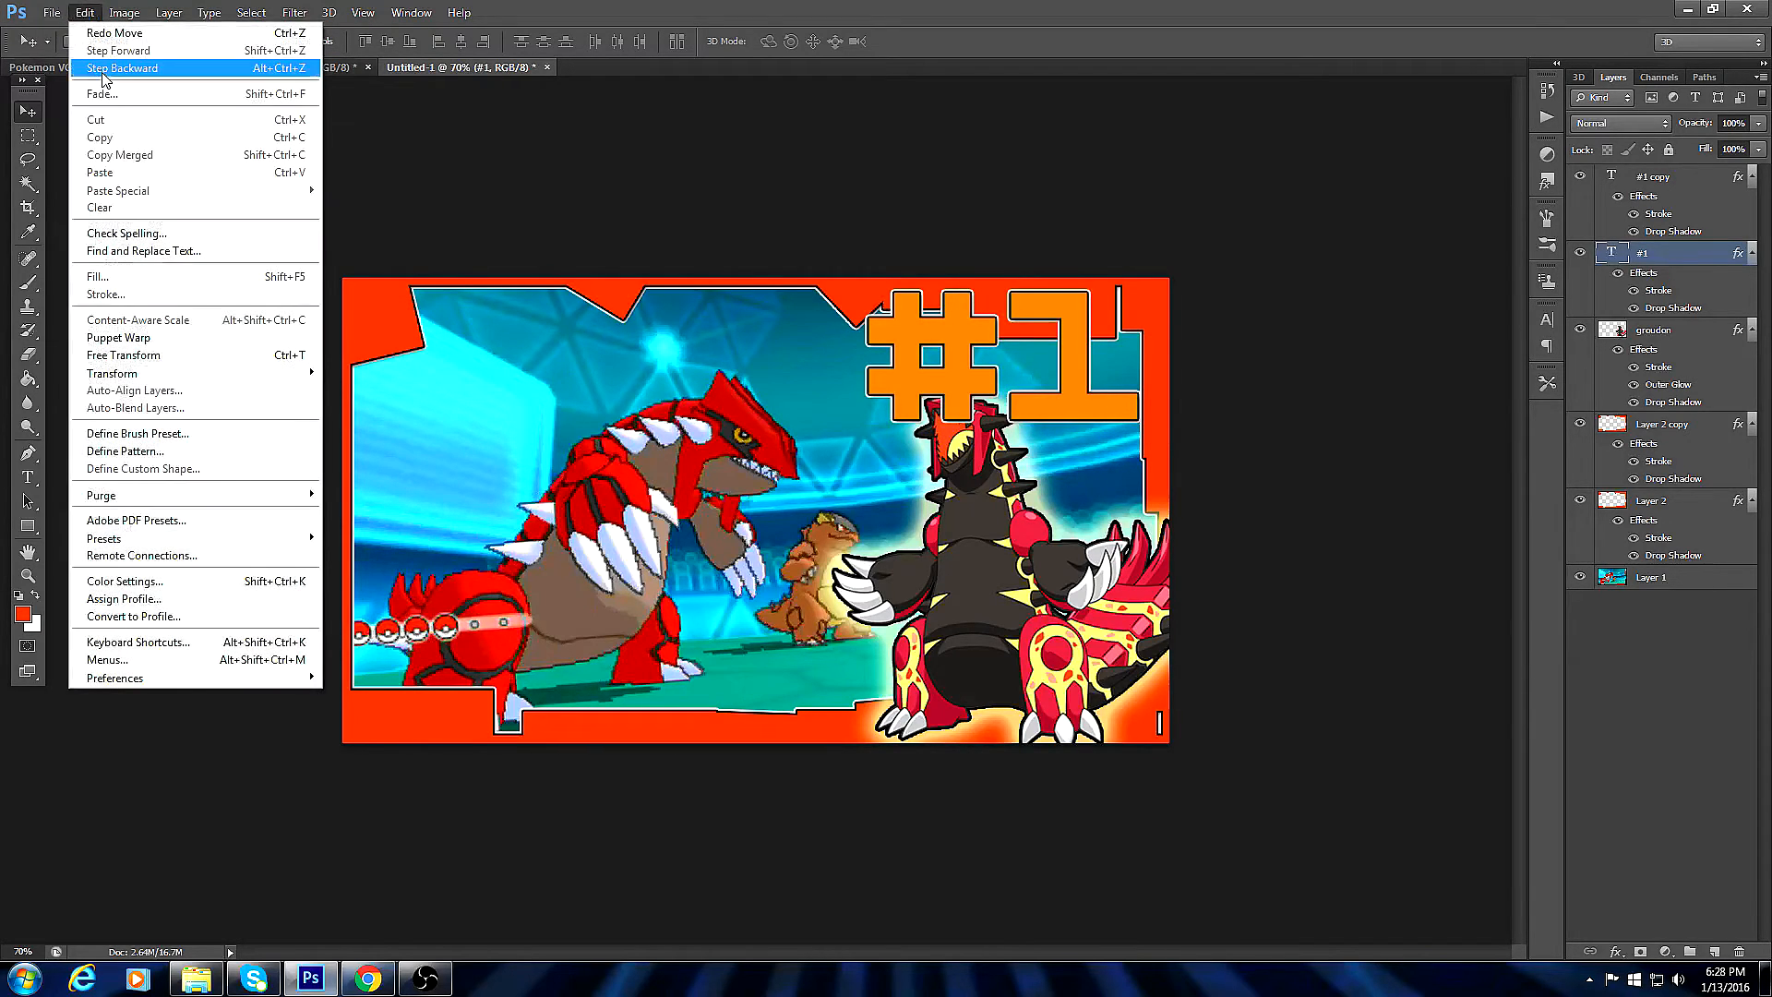
click(540, 182)
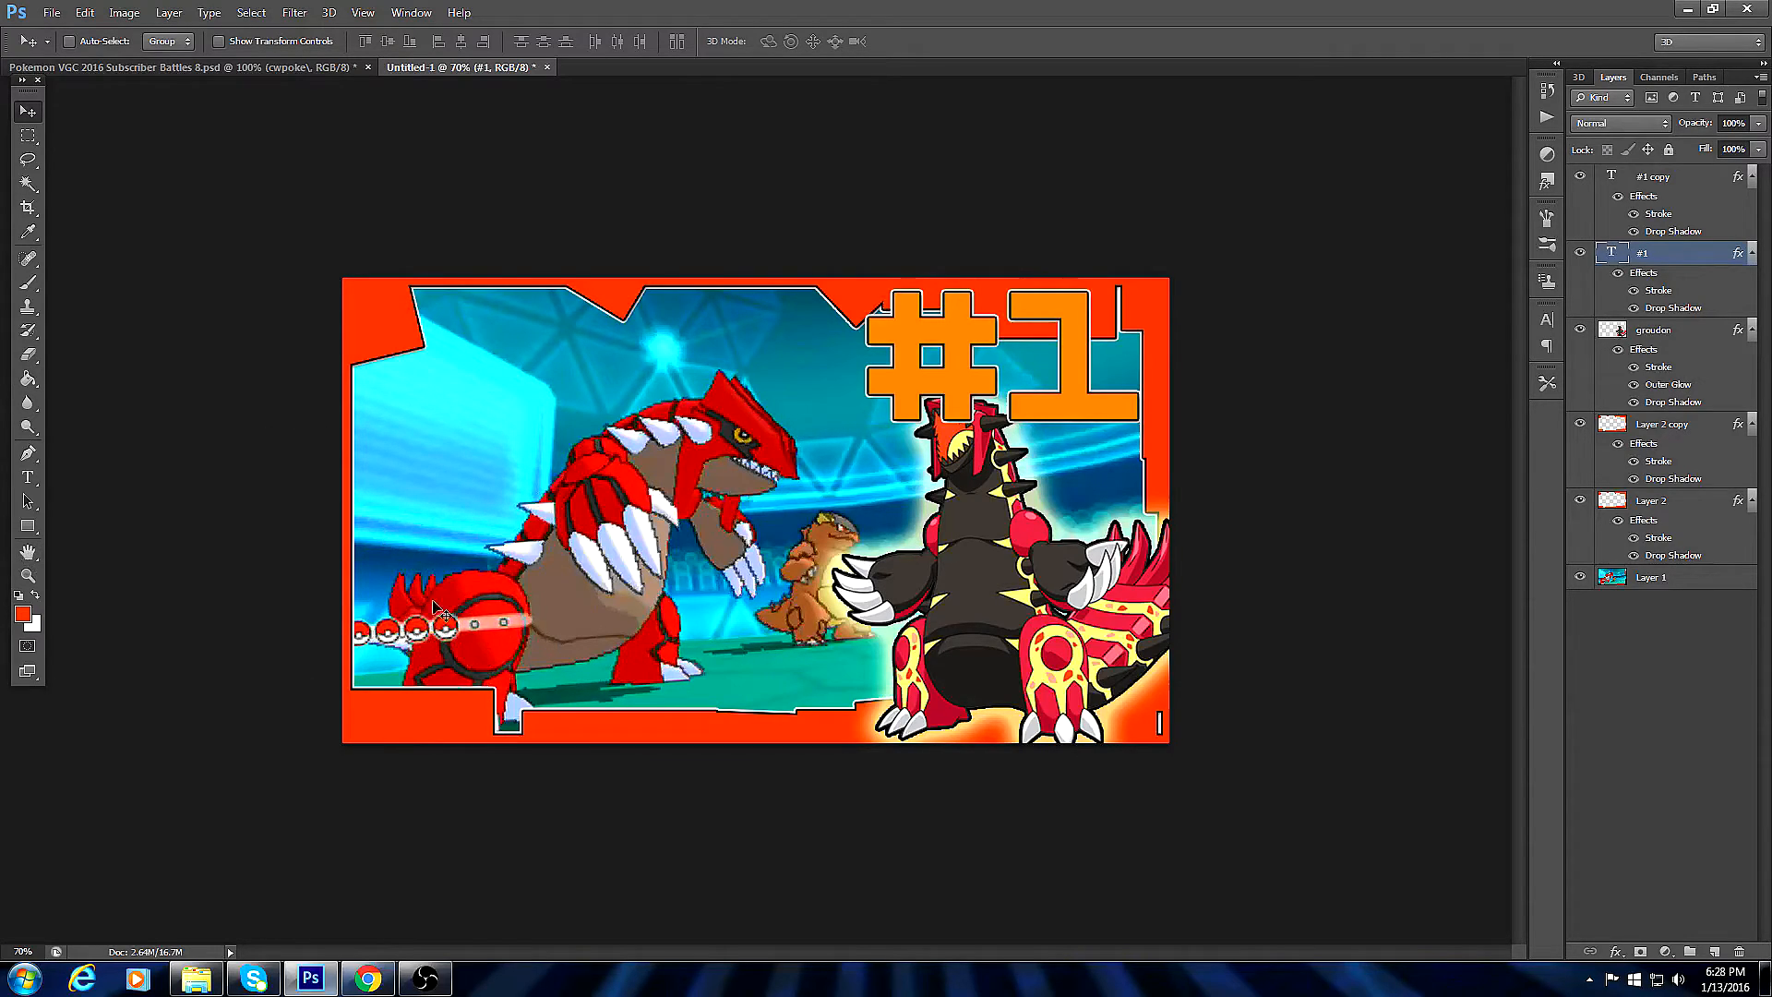
Draw a large red curved-edge custom shape over the lower part of the thumbnail and move it over the lower-left corner.
click(26, 533)
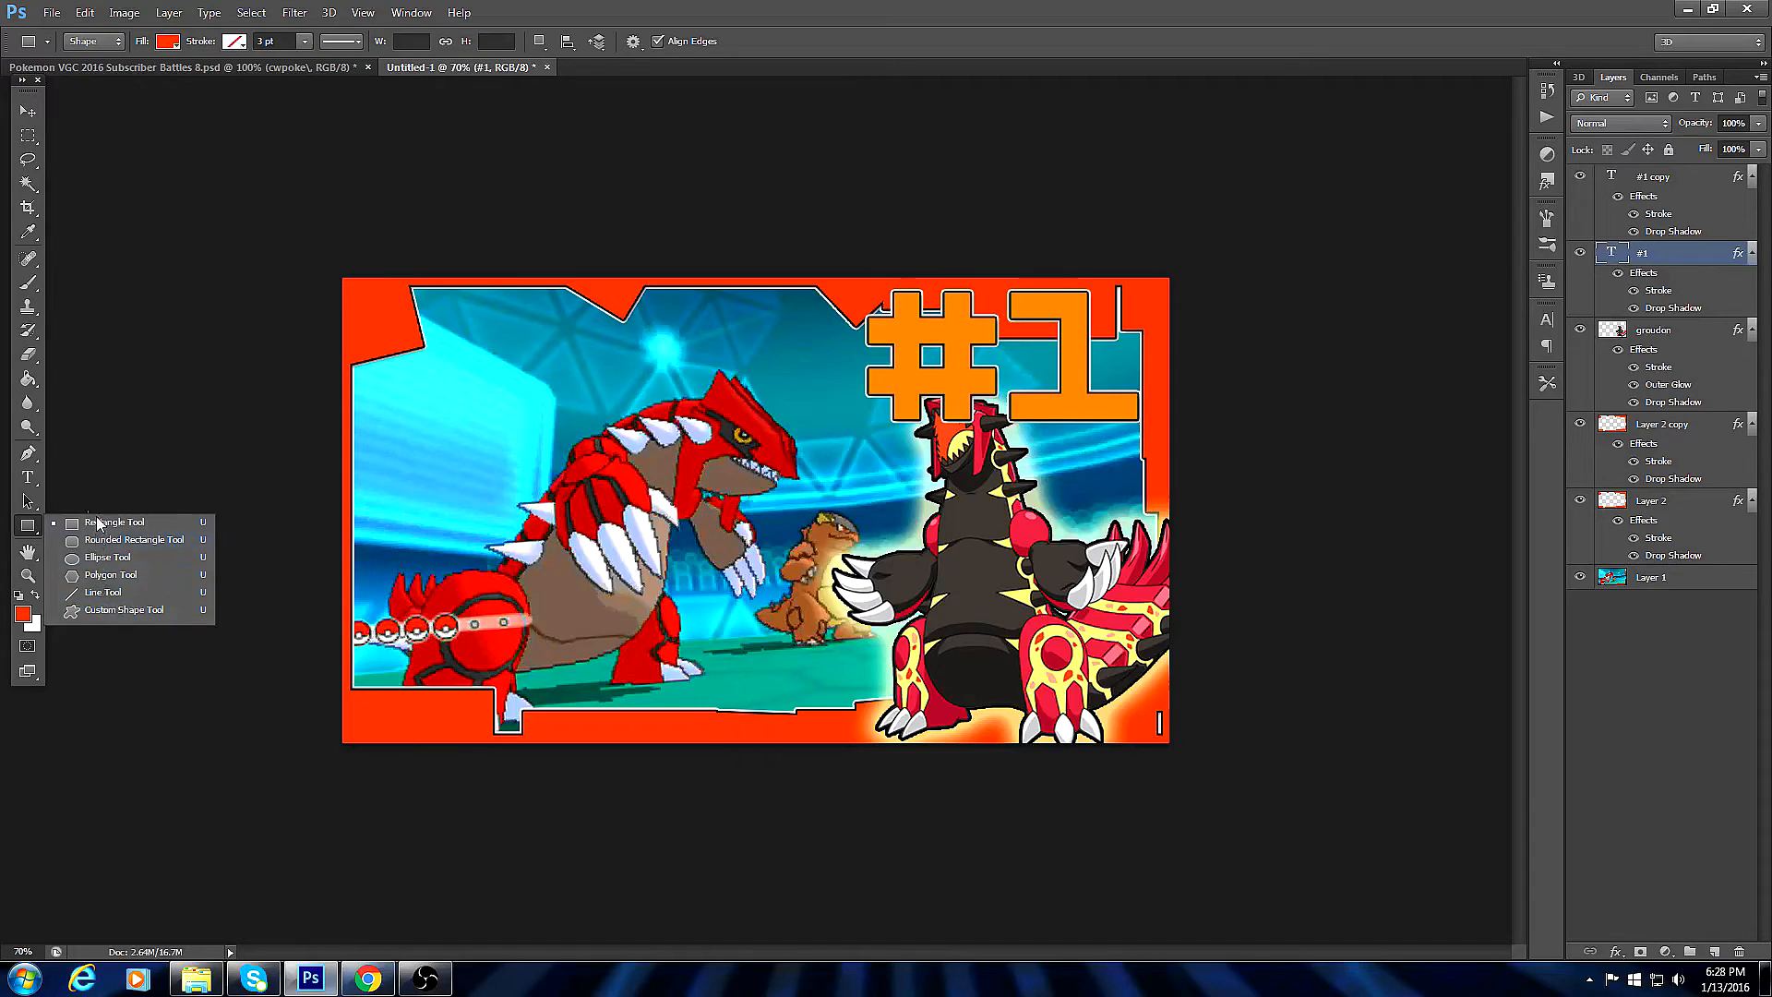
click(100, 612)
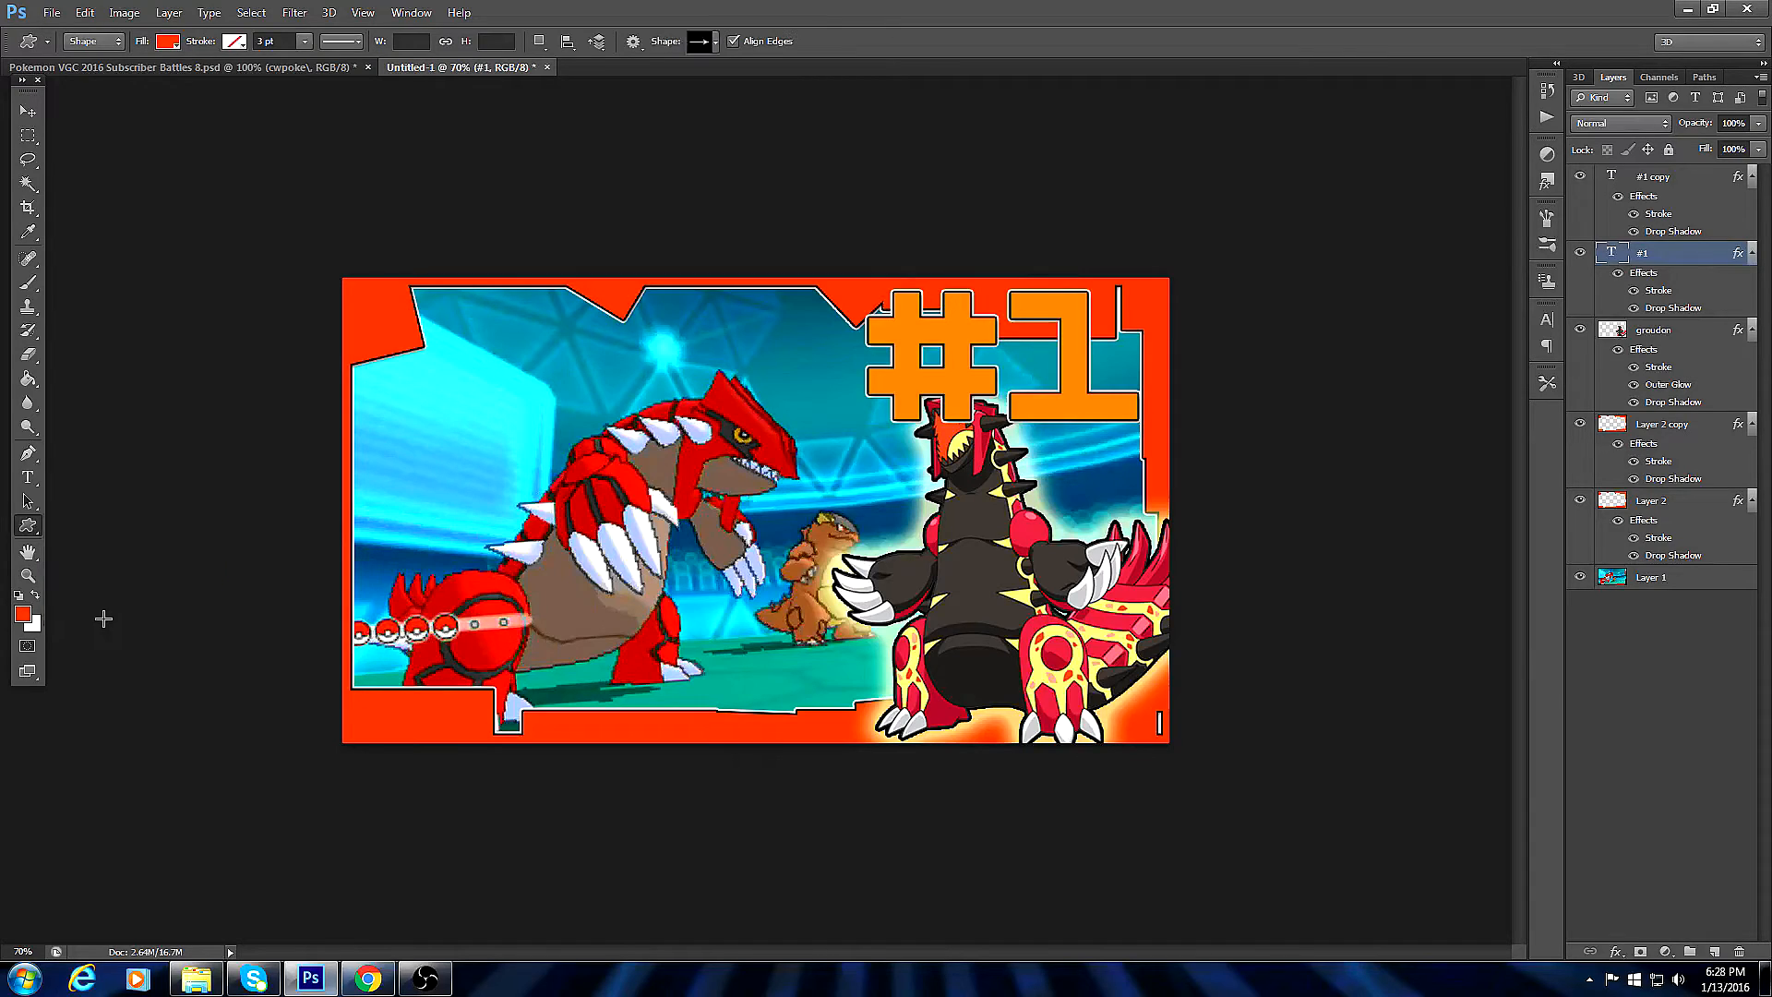
click(716, 43)
click(703, 84)
drag(290, 497, 989, 992)
click(28, 111)
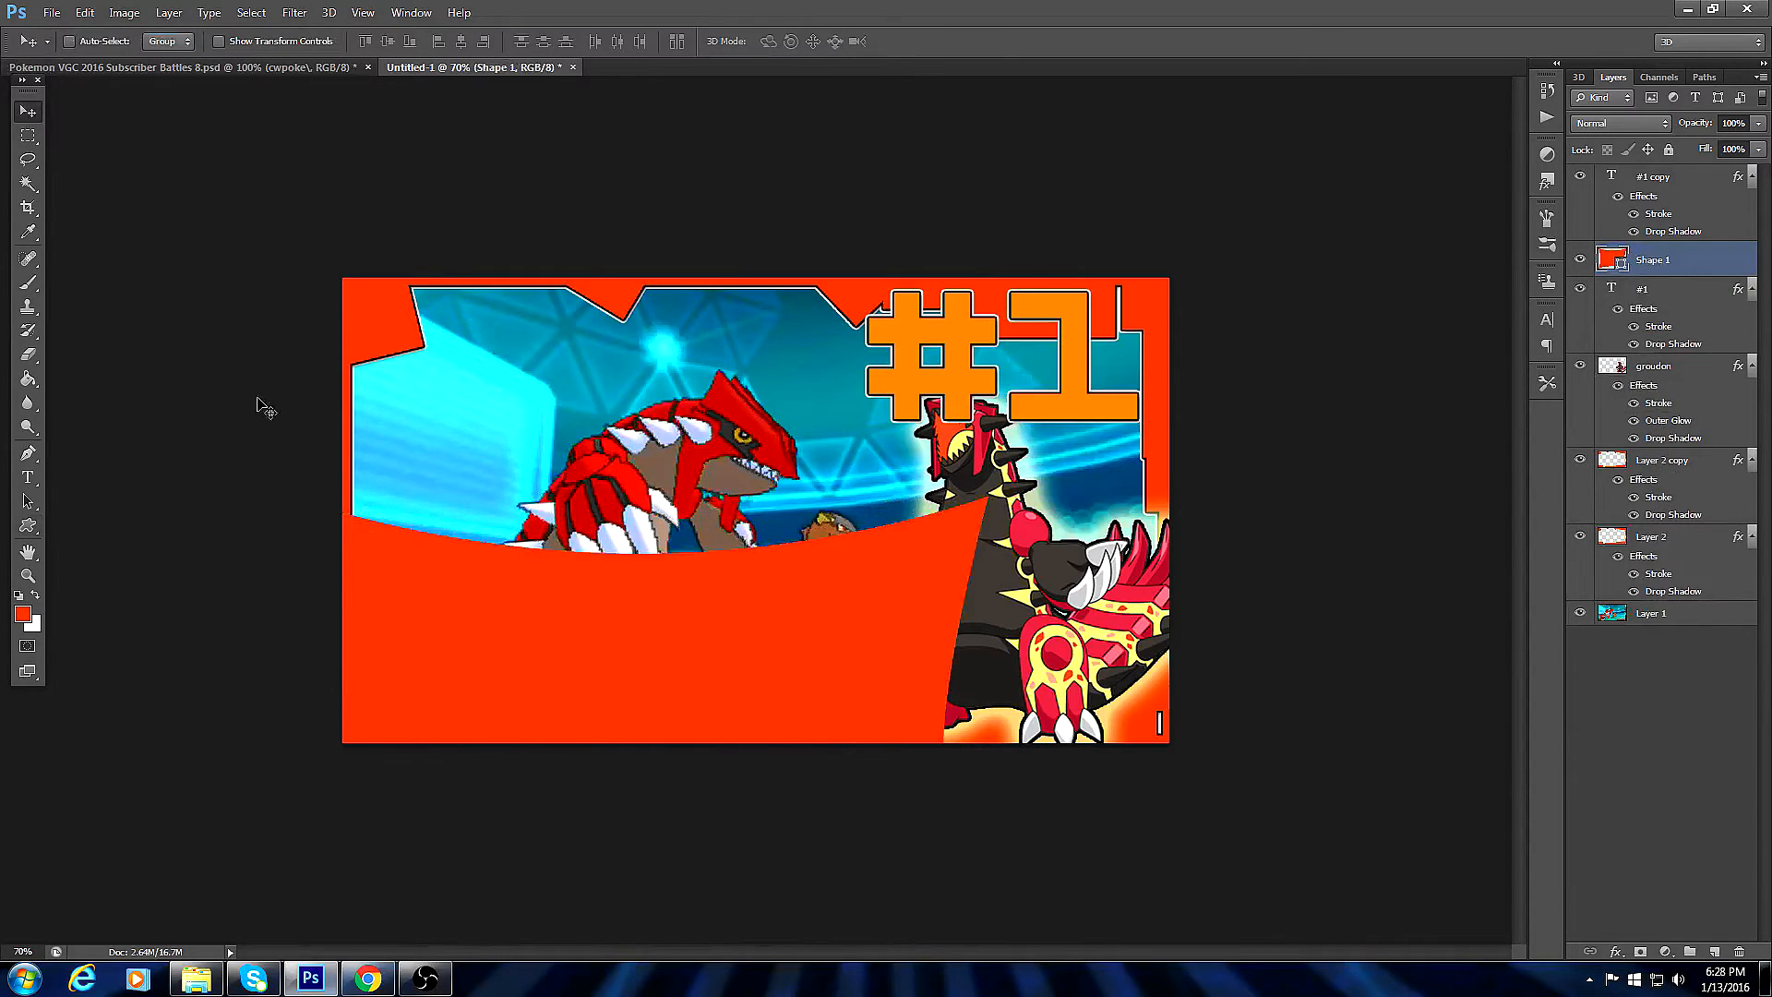
drag(716, 684, 355, 600)
Rotate the red Shape 1 by about -34.3° so its curved edge runs down the thumbnail's left side, and rasterize its layer.
click(84, 12)
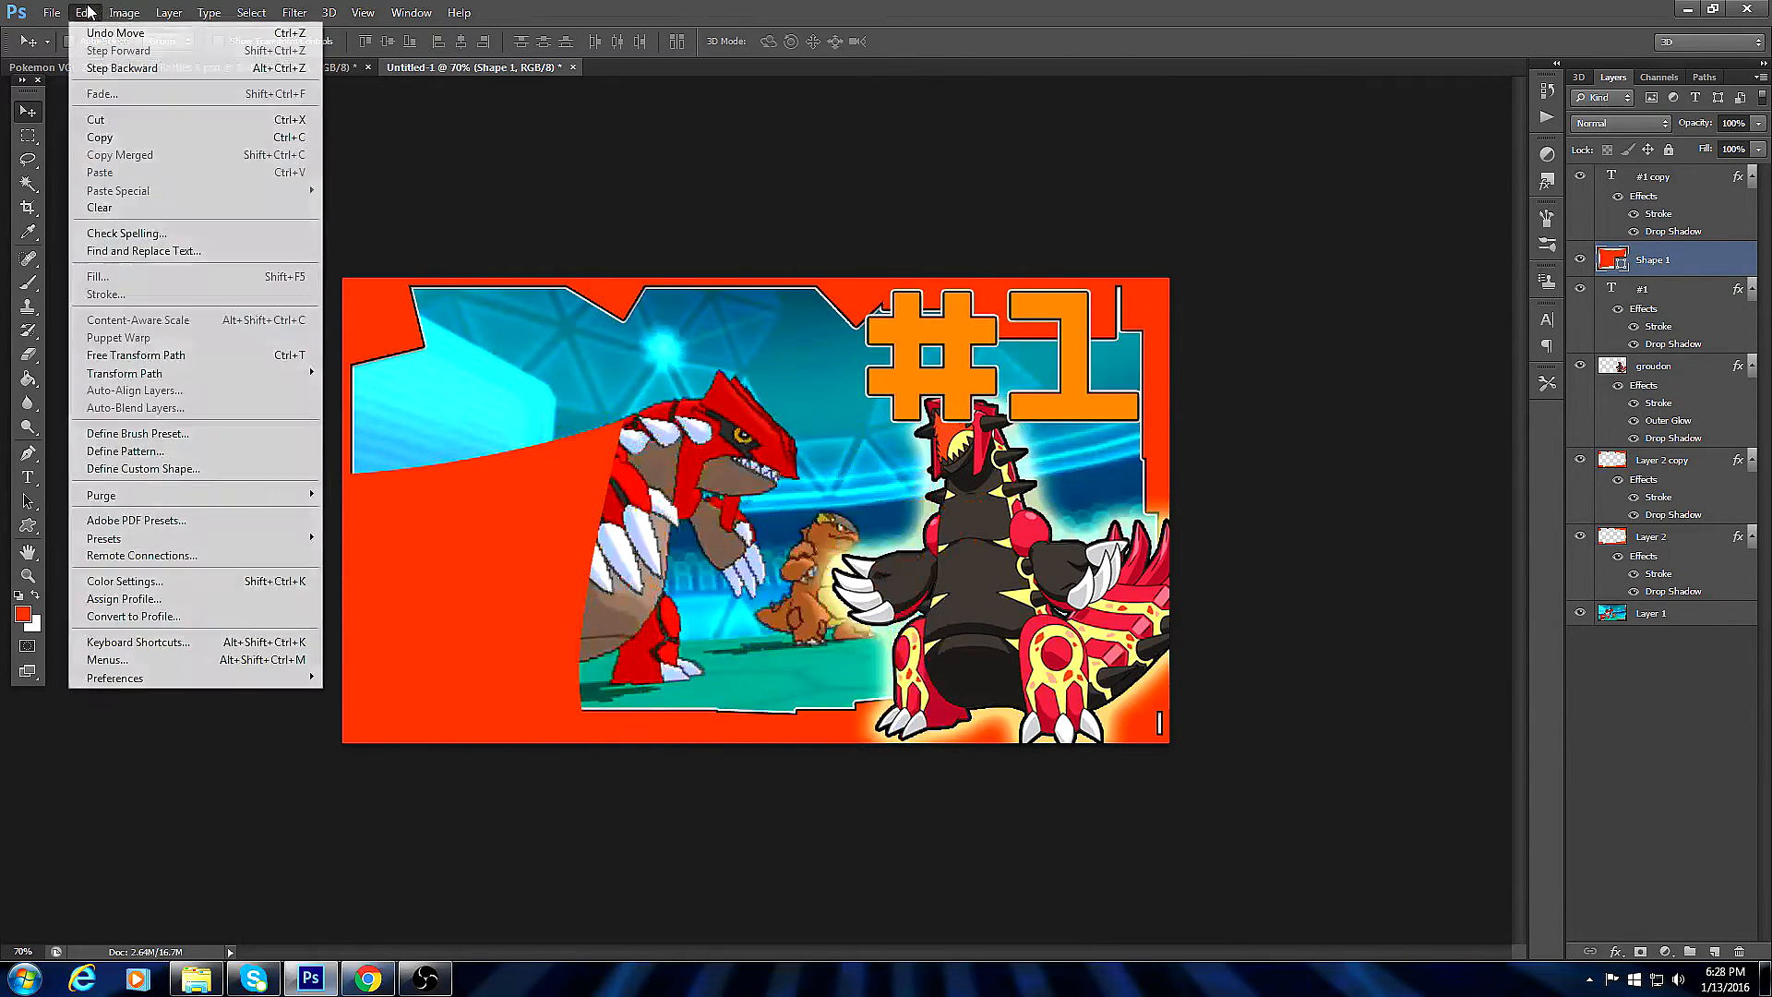
click(122, 358)
drag(641, 424, 421, 189)
click(24, 112)
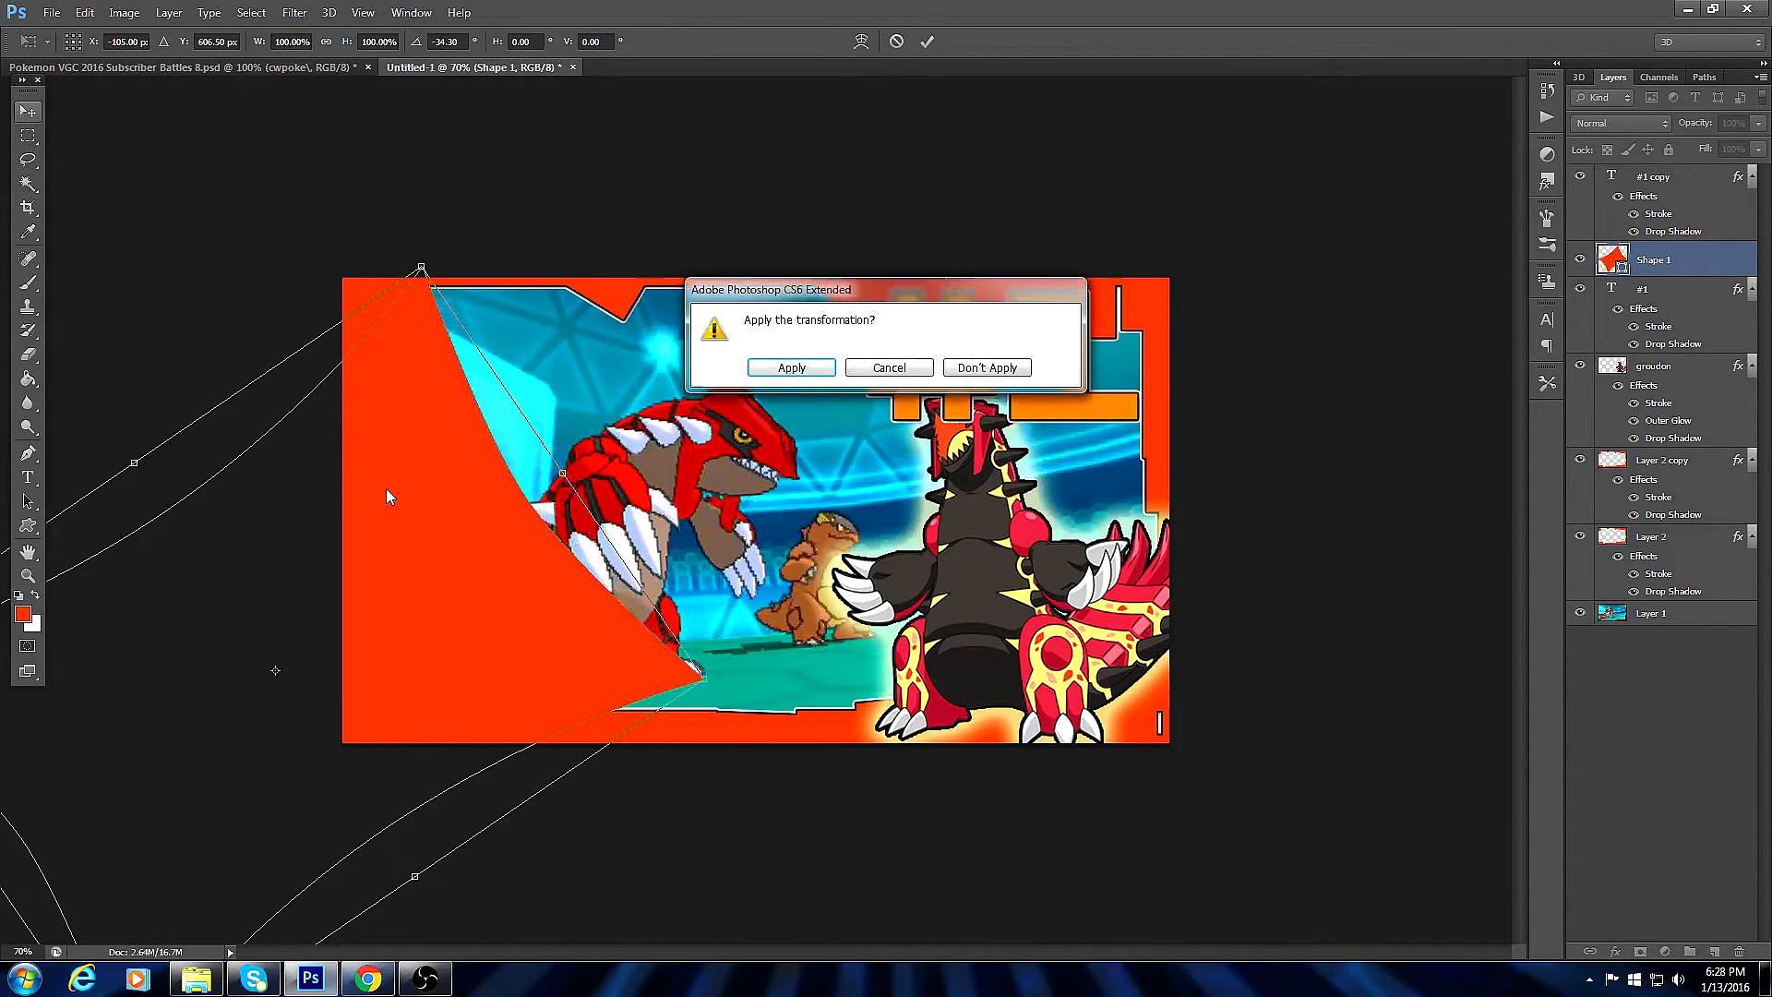
click(792, 368)
right_click(1653, 253)
click(1514, 389)
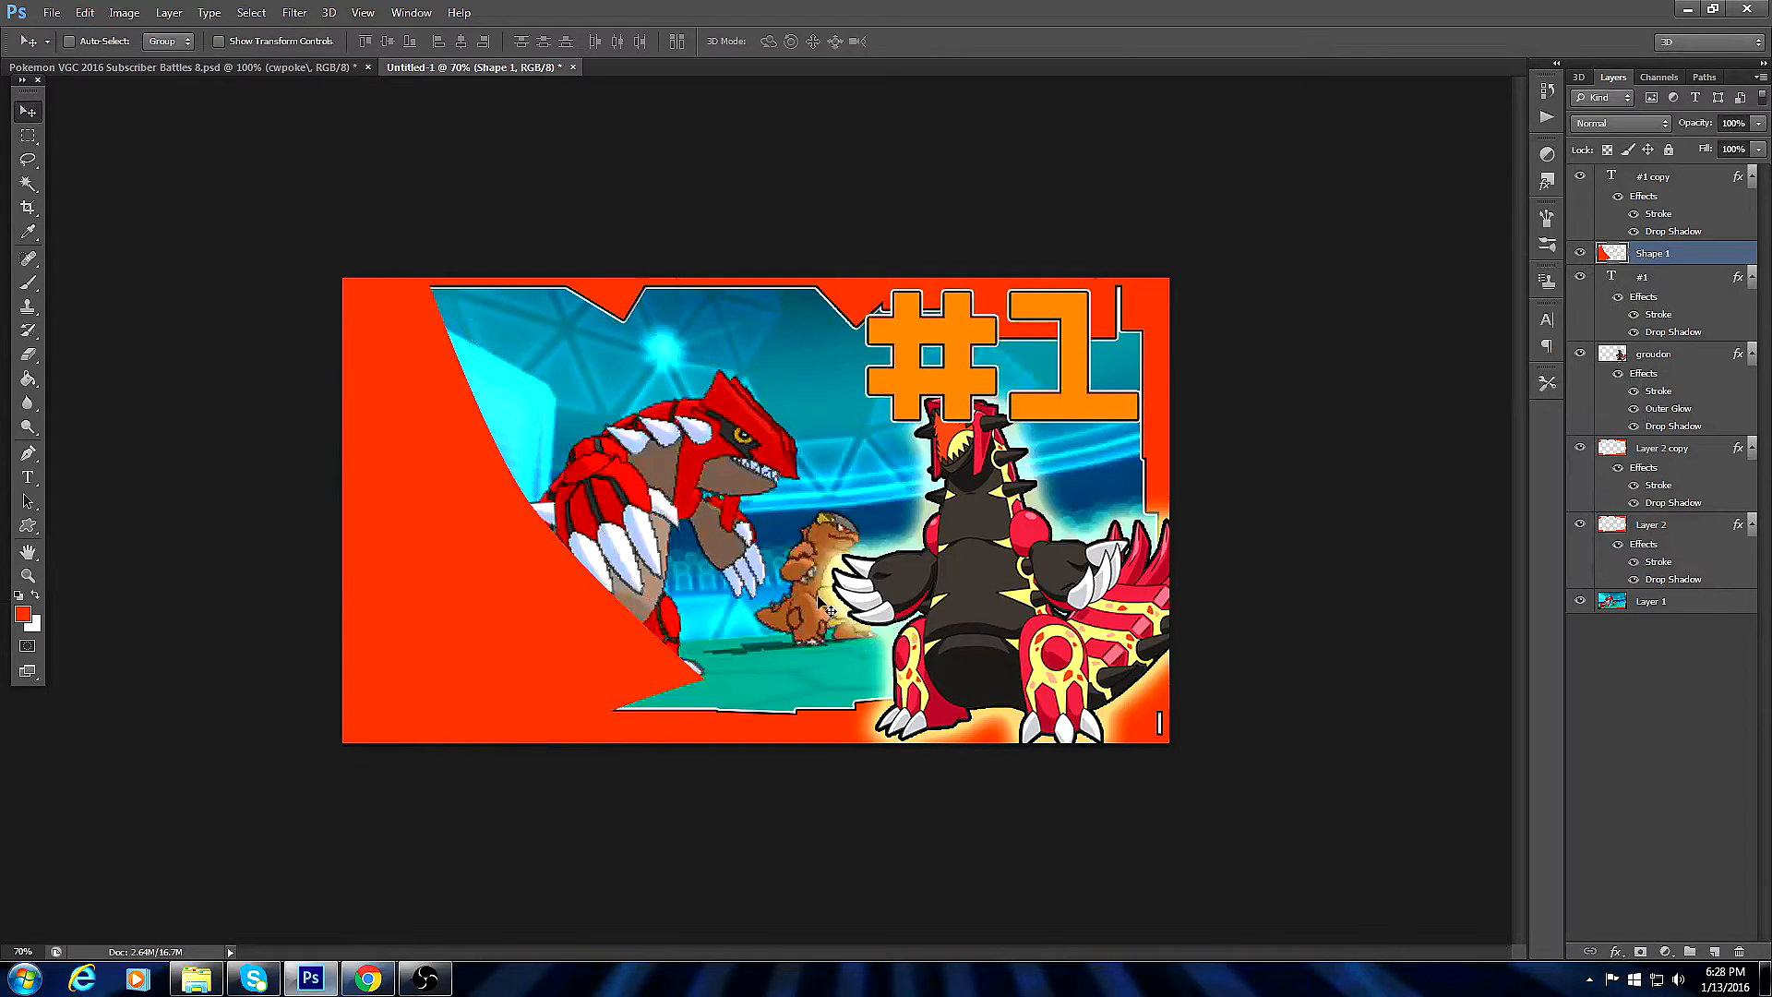
Move the red shape further toward the thumbnail's lower-left corner and compare it with Subscriber Battles 8 by showing its two Shape 1 layers.
drag(565, 586, 490, 672)
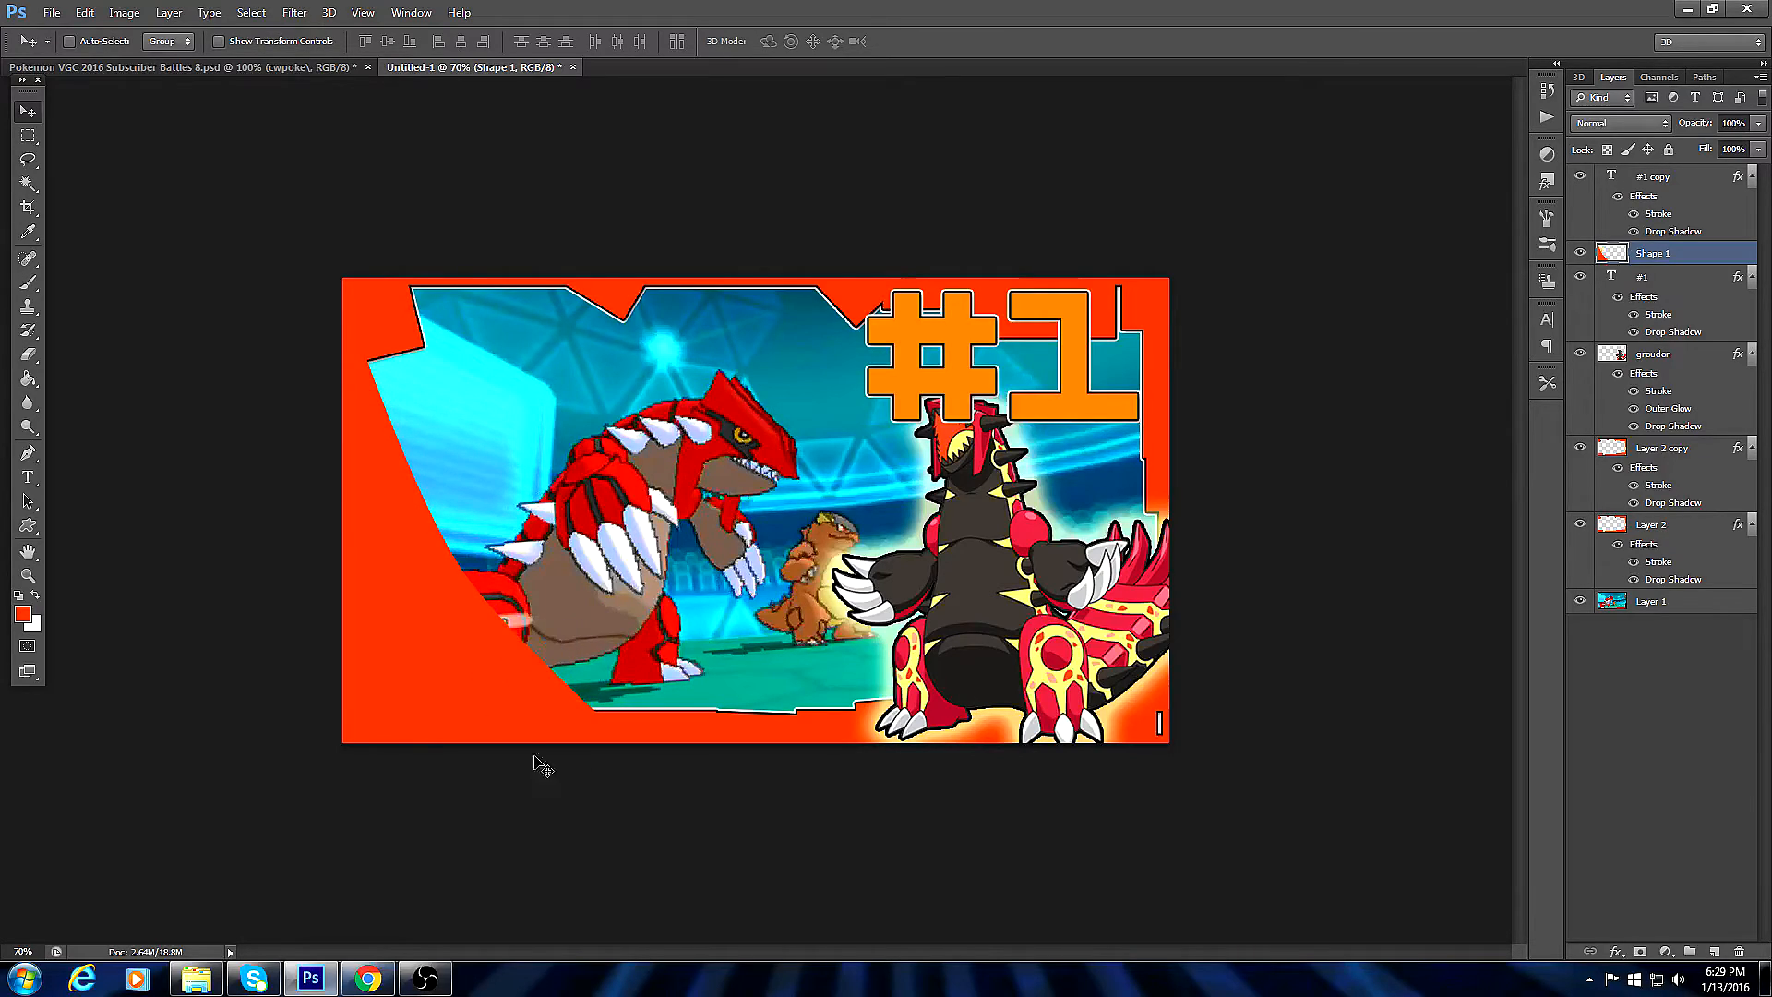
click(299, 67)
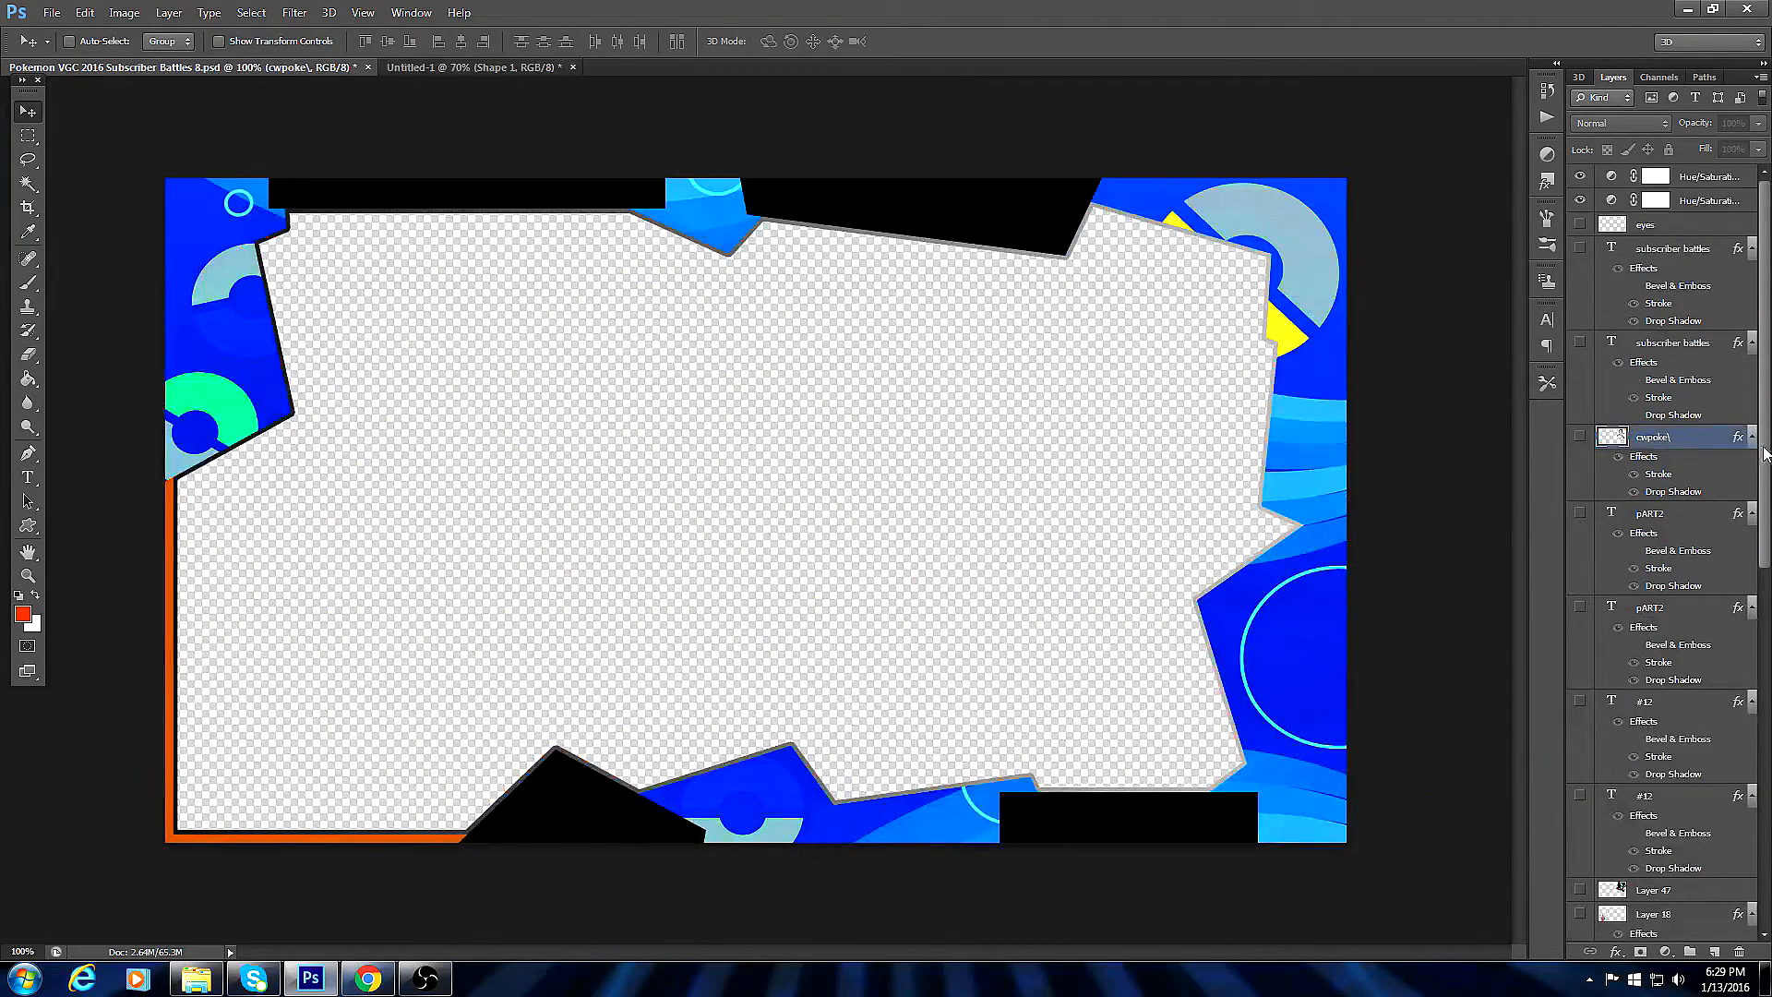
scroll(1612, 684, down, 5)
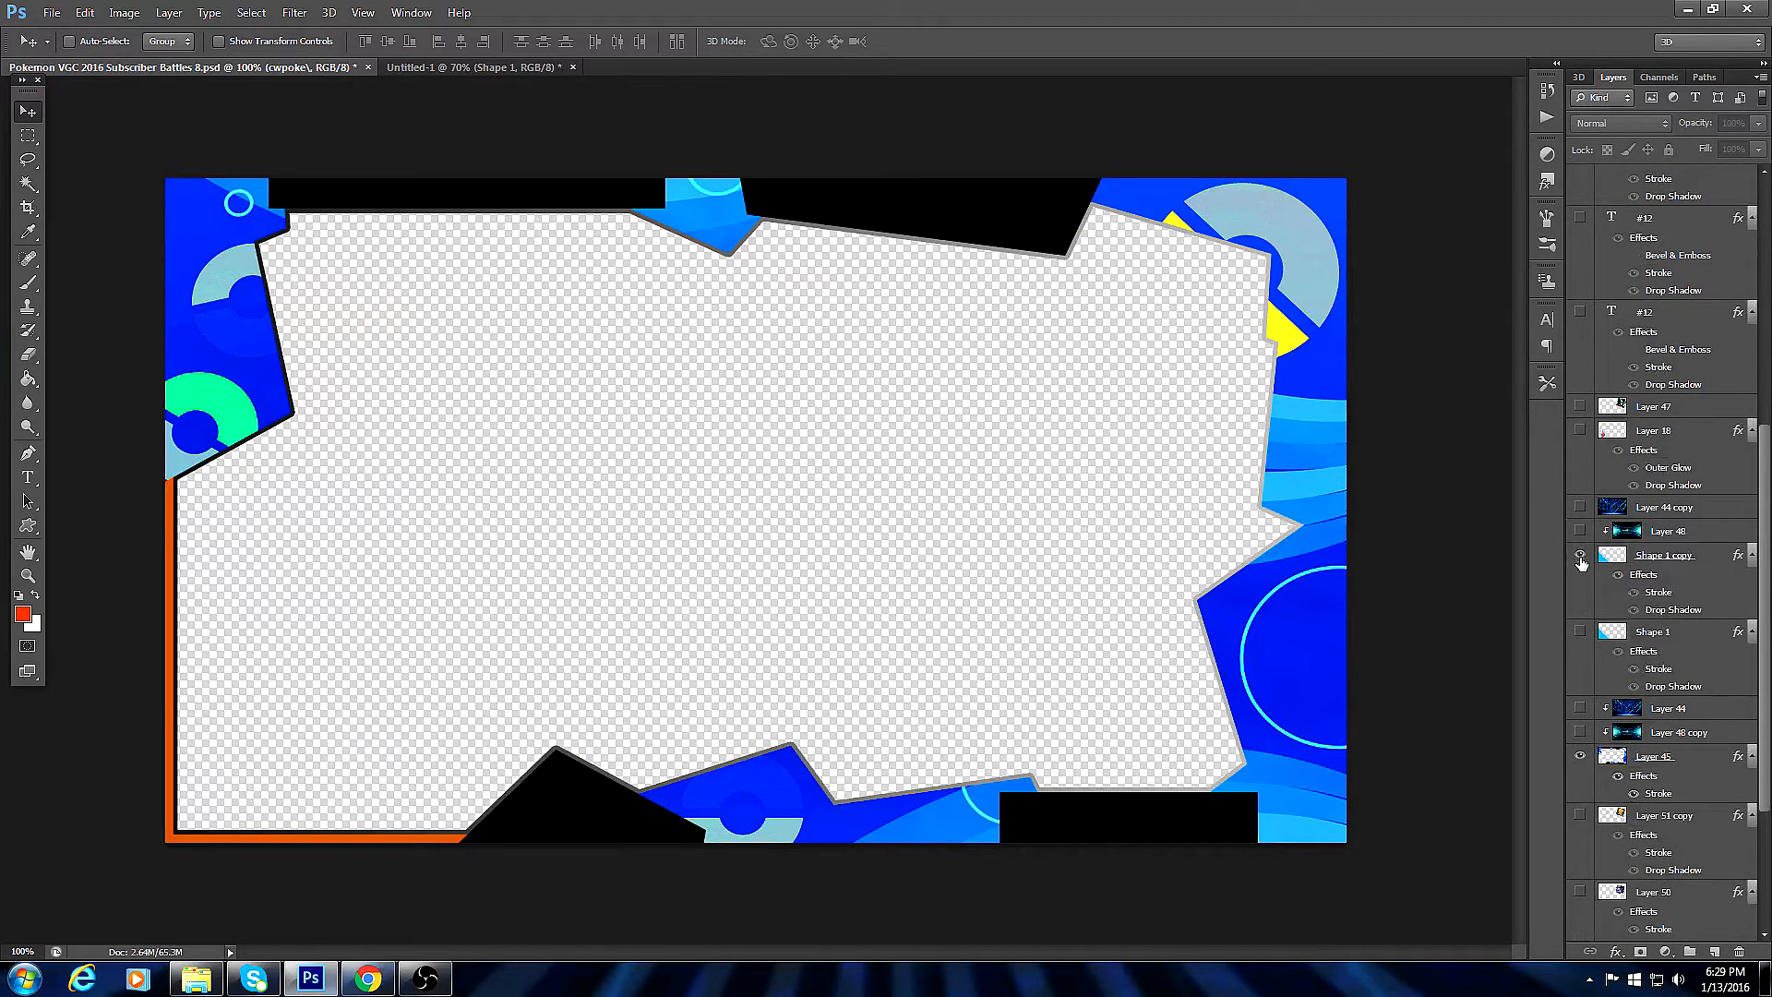
drag(1580, 557, 1580, 633)
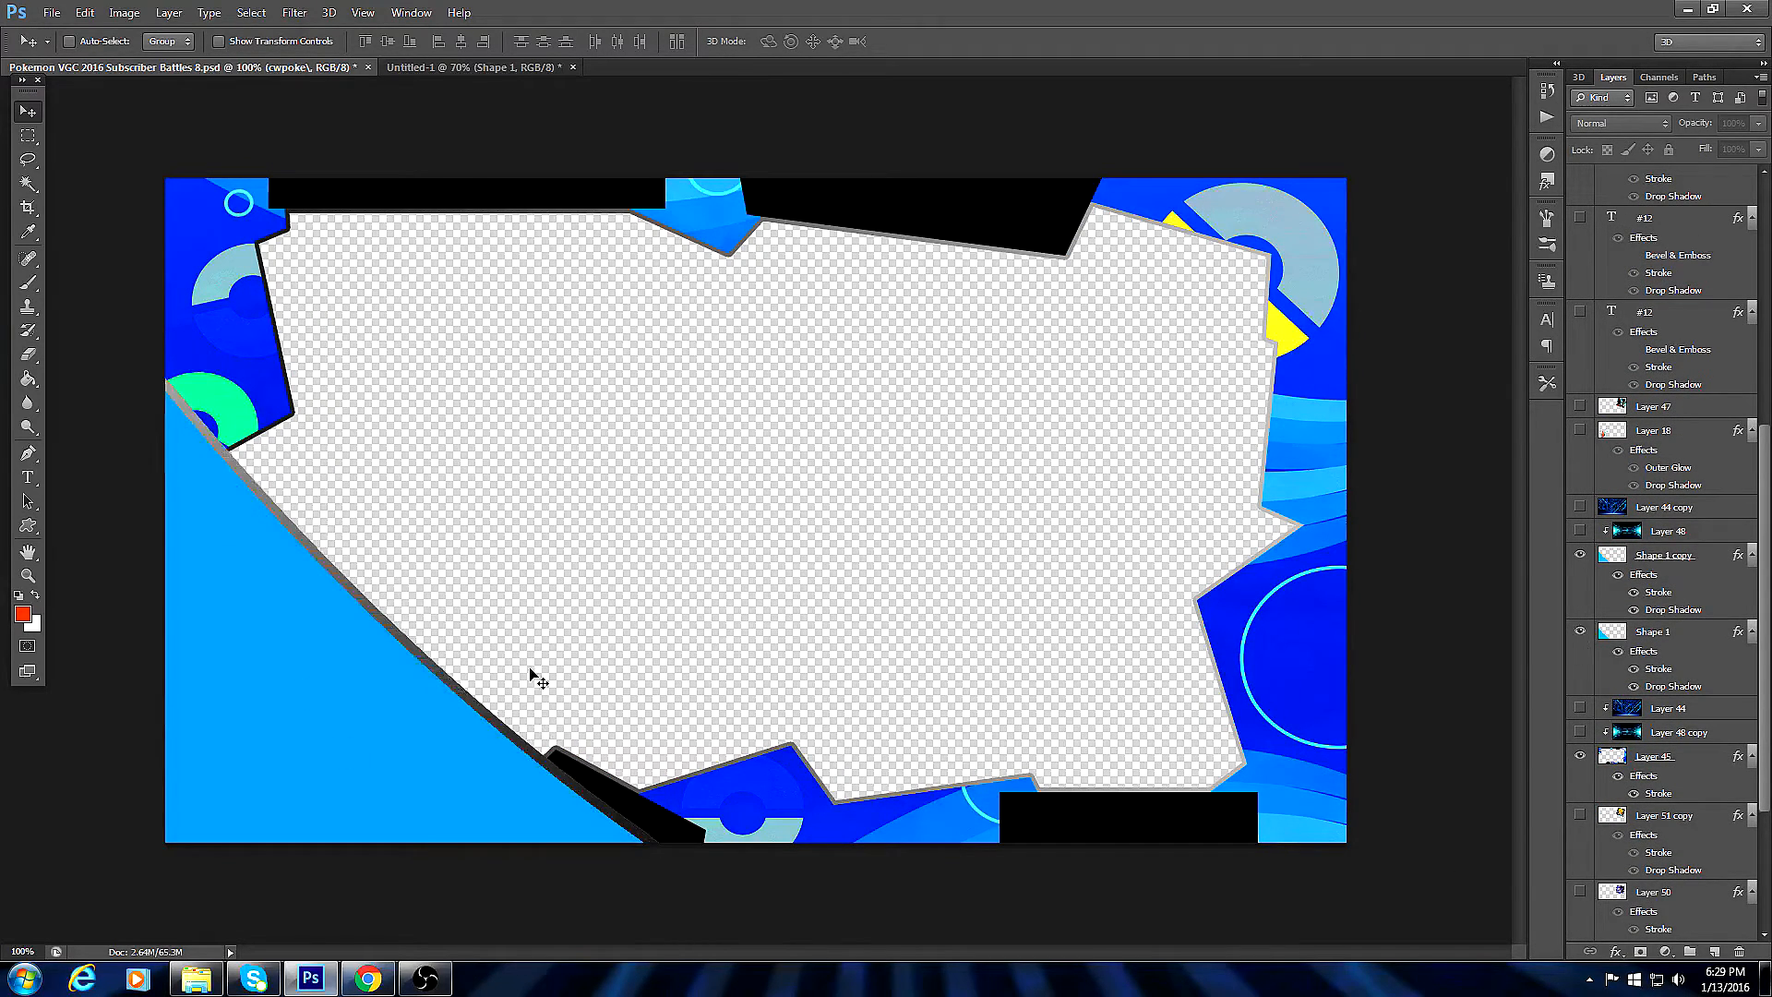
click(1581, 431)
click(1580, 430)
click(437, 72)
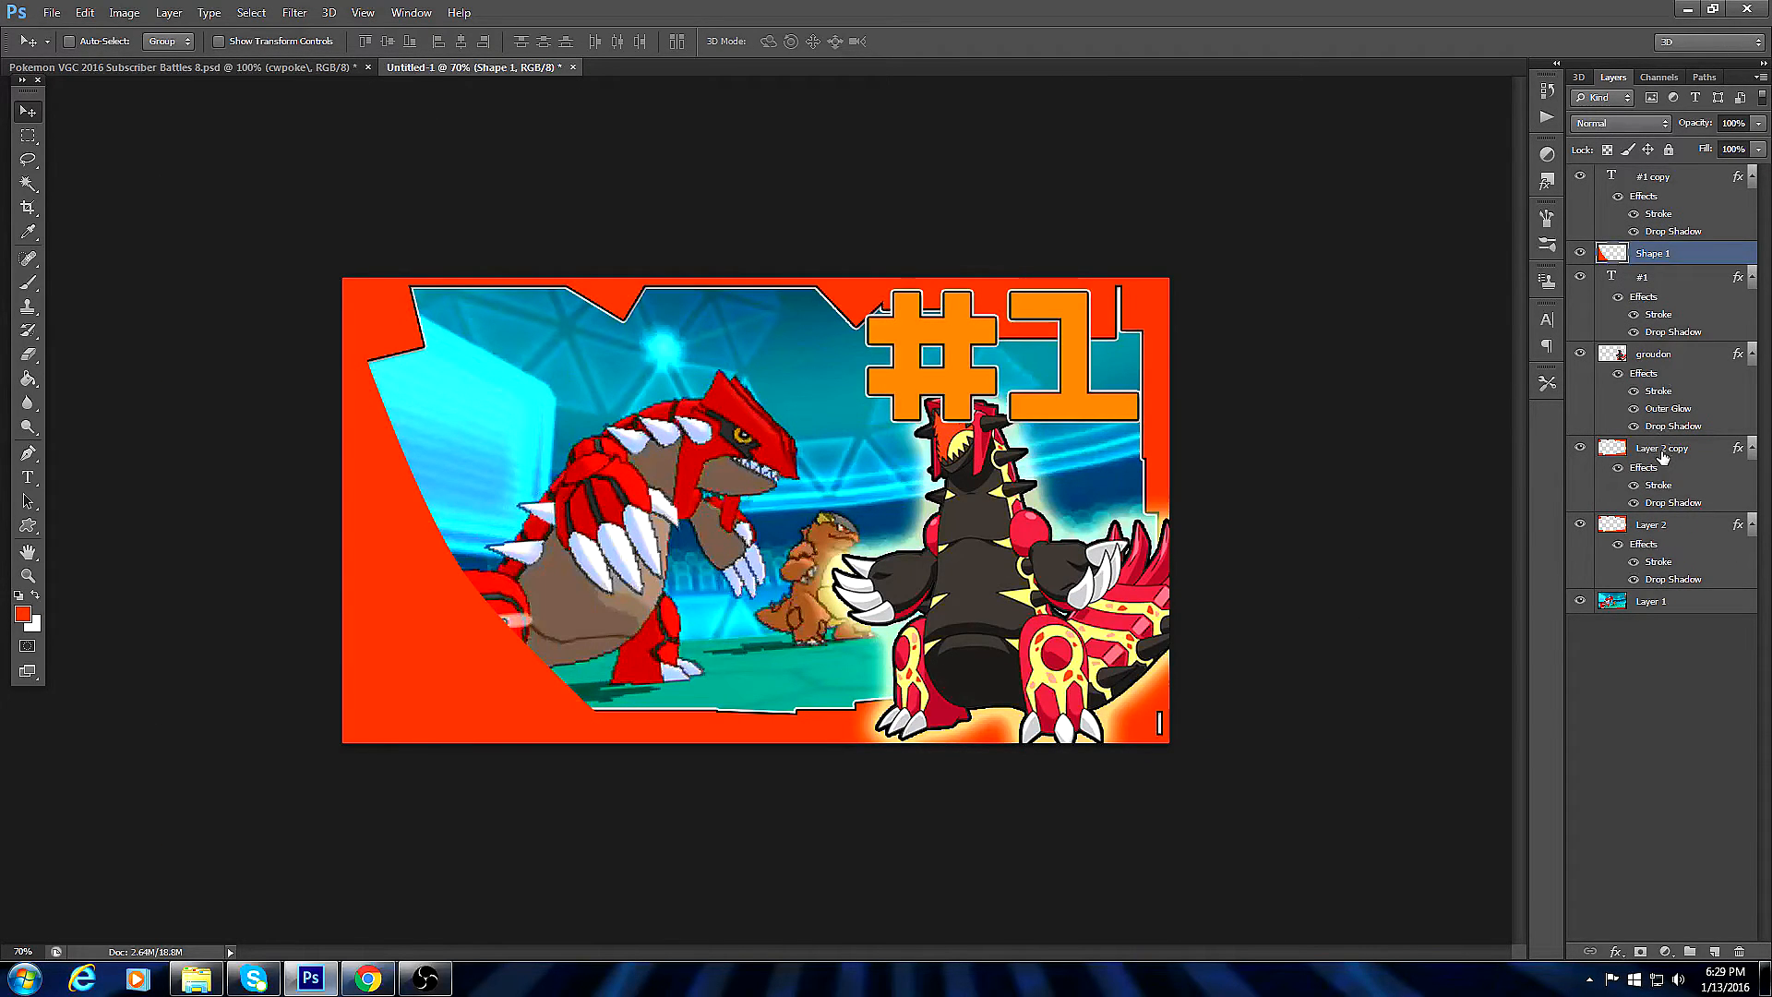
Add a 3 px black outside stroke at 100% opacity to the red Shape 1 layer.
right_click(1652, 262)
click(1650, 265)
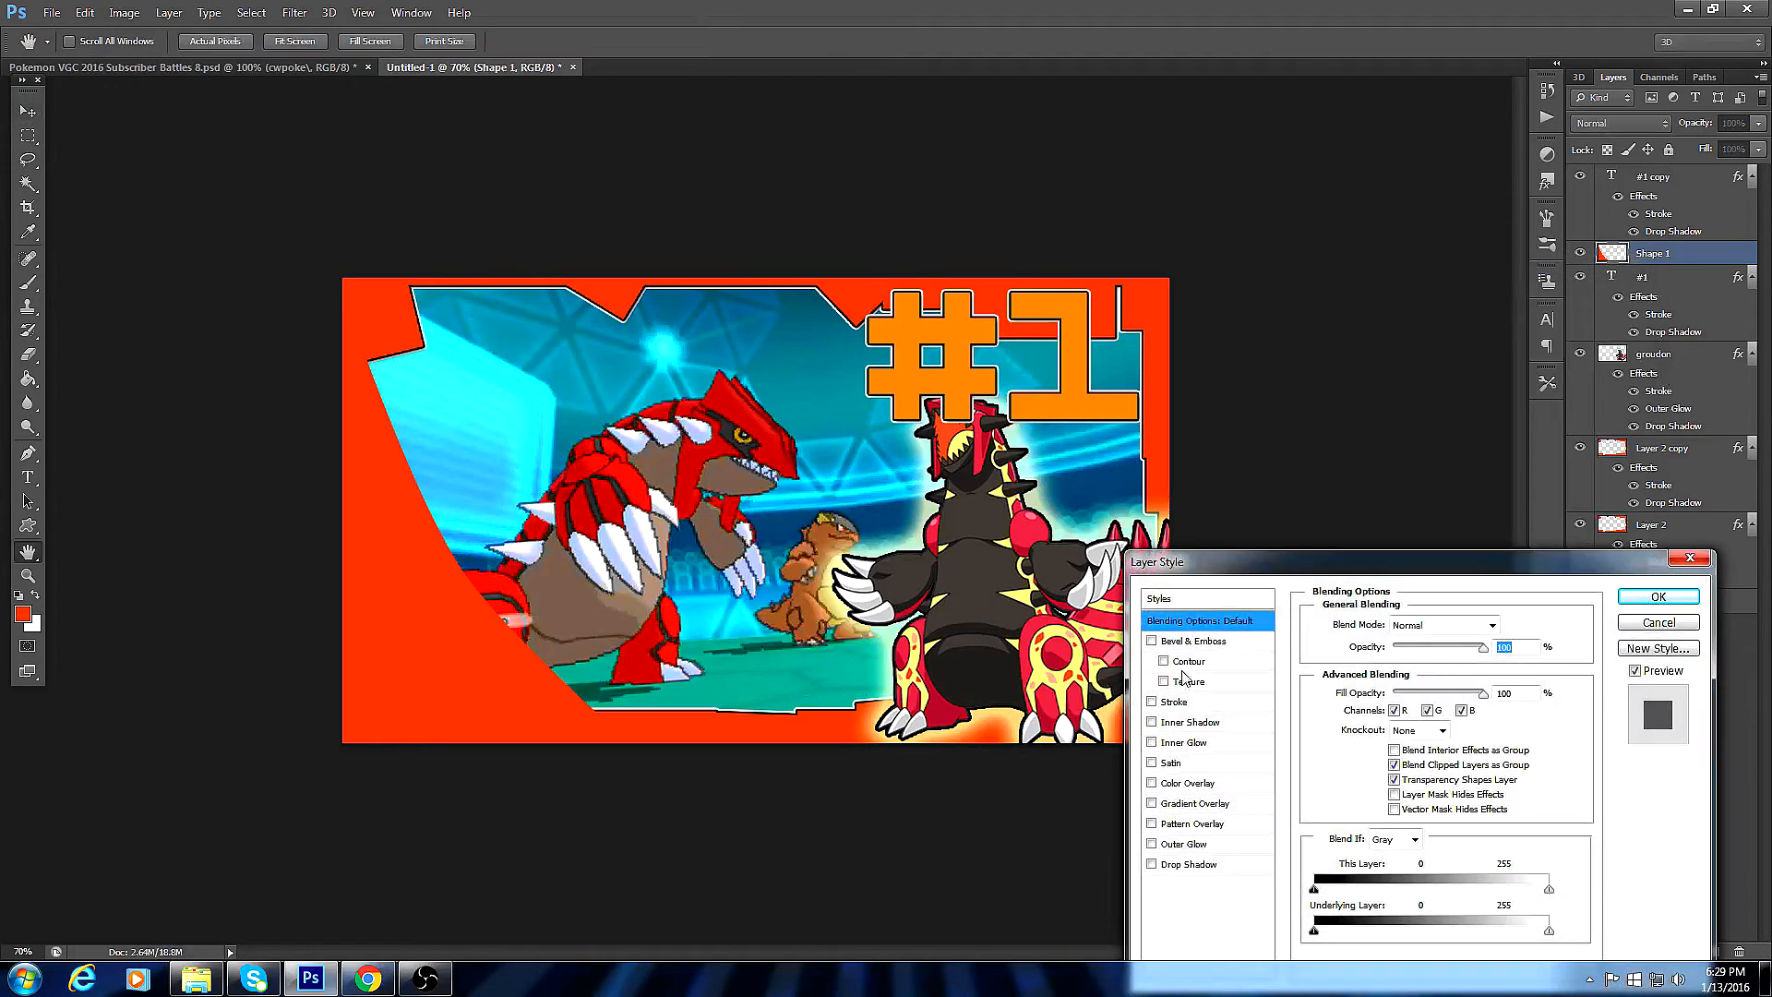
click(1152, 704)
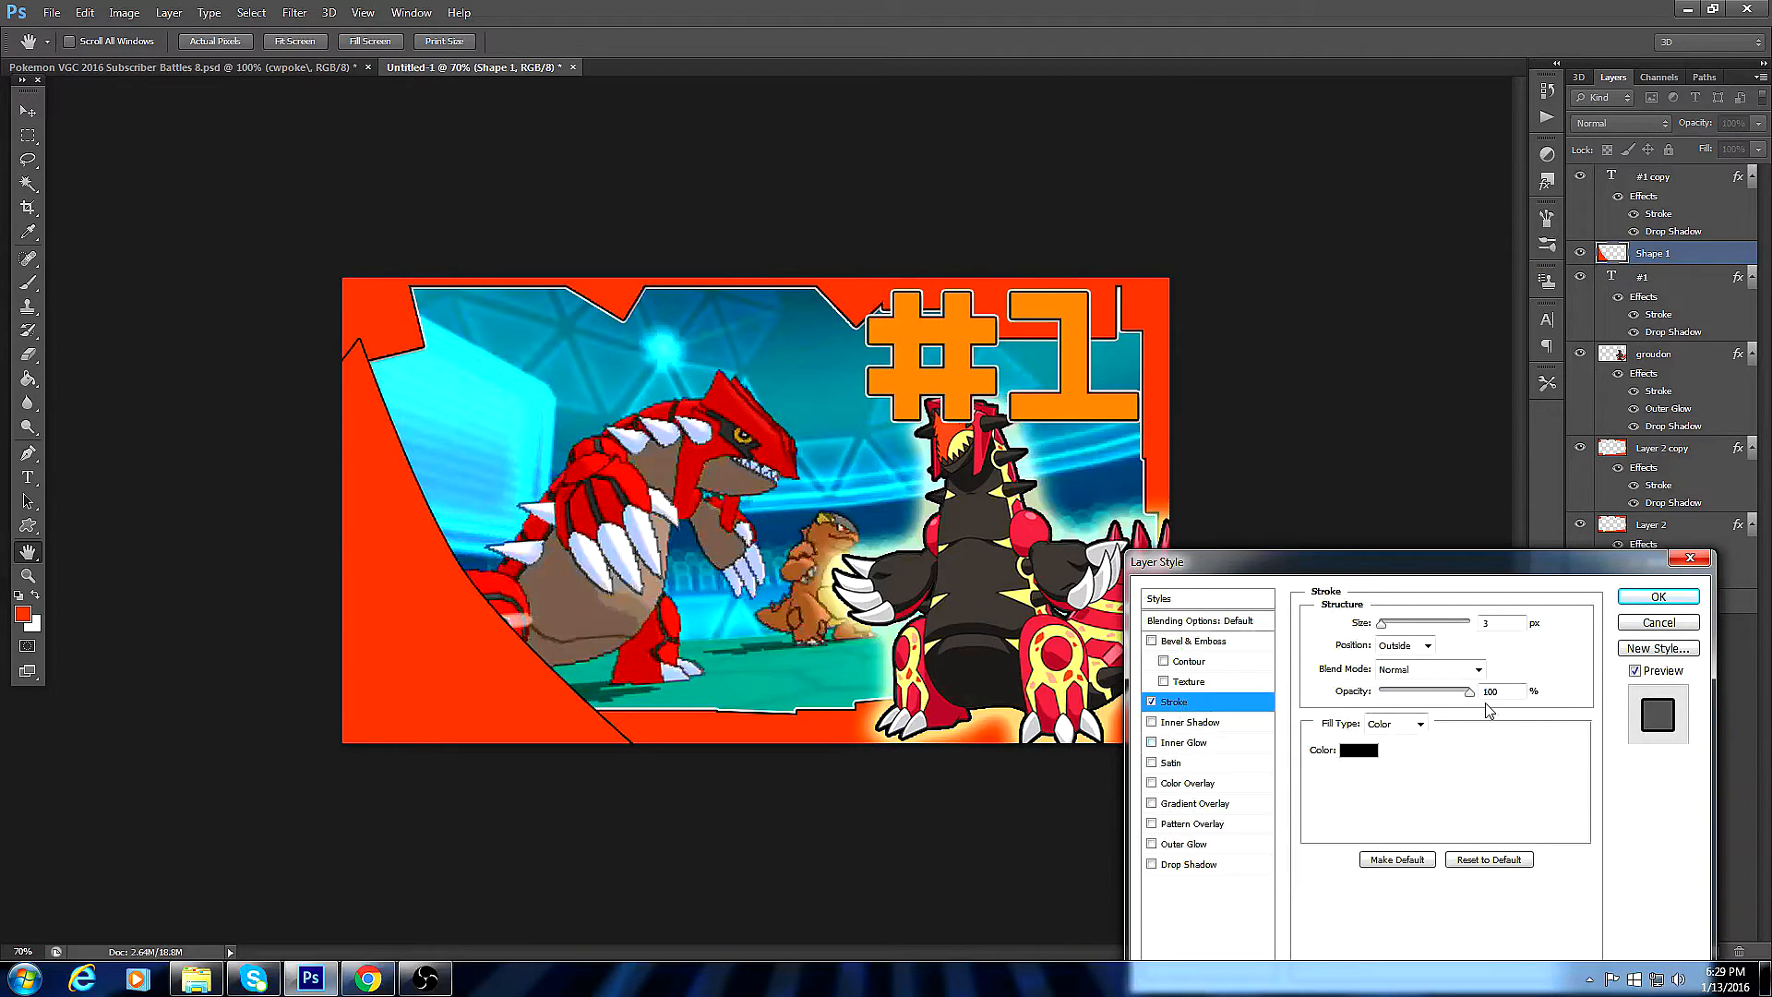
click(1633, 602)
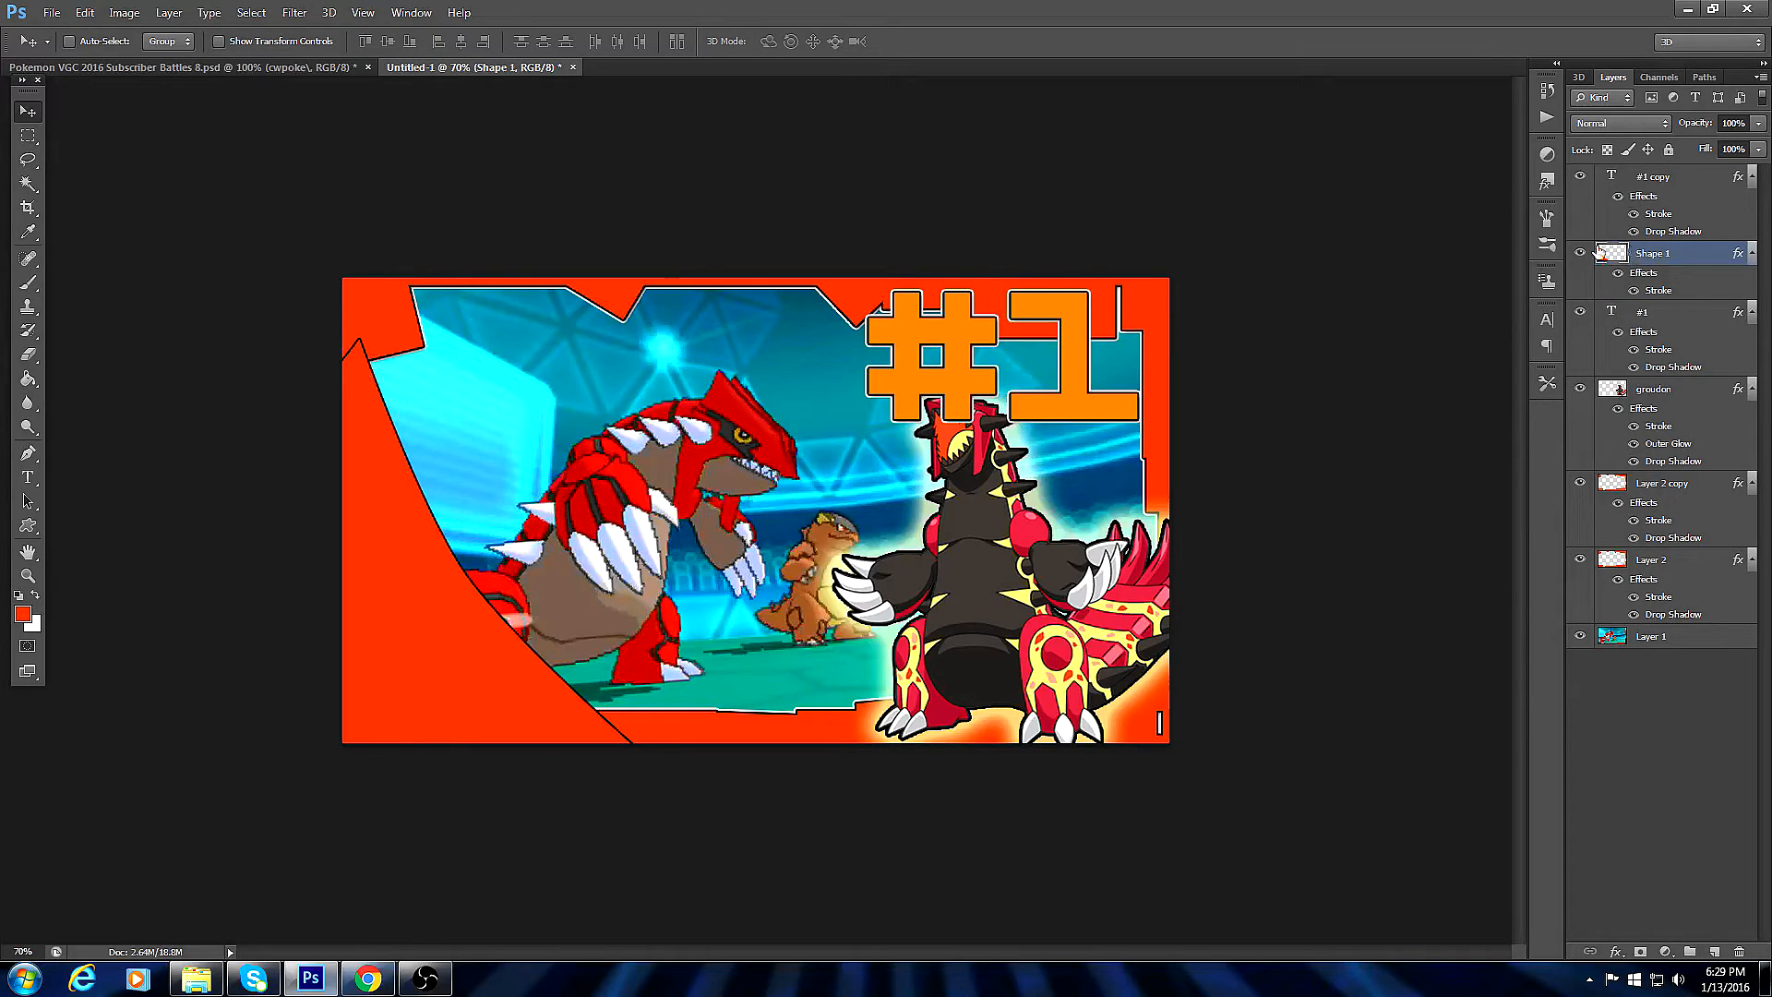
Scale the red Shape 1 to about 138% width and 112% height, and move it back over the lower-left corner.
click(84, 12)
click(102, 352)
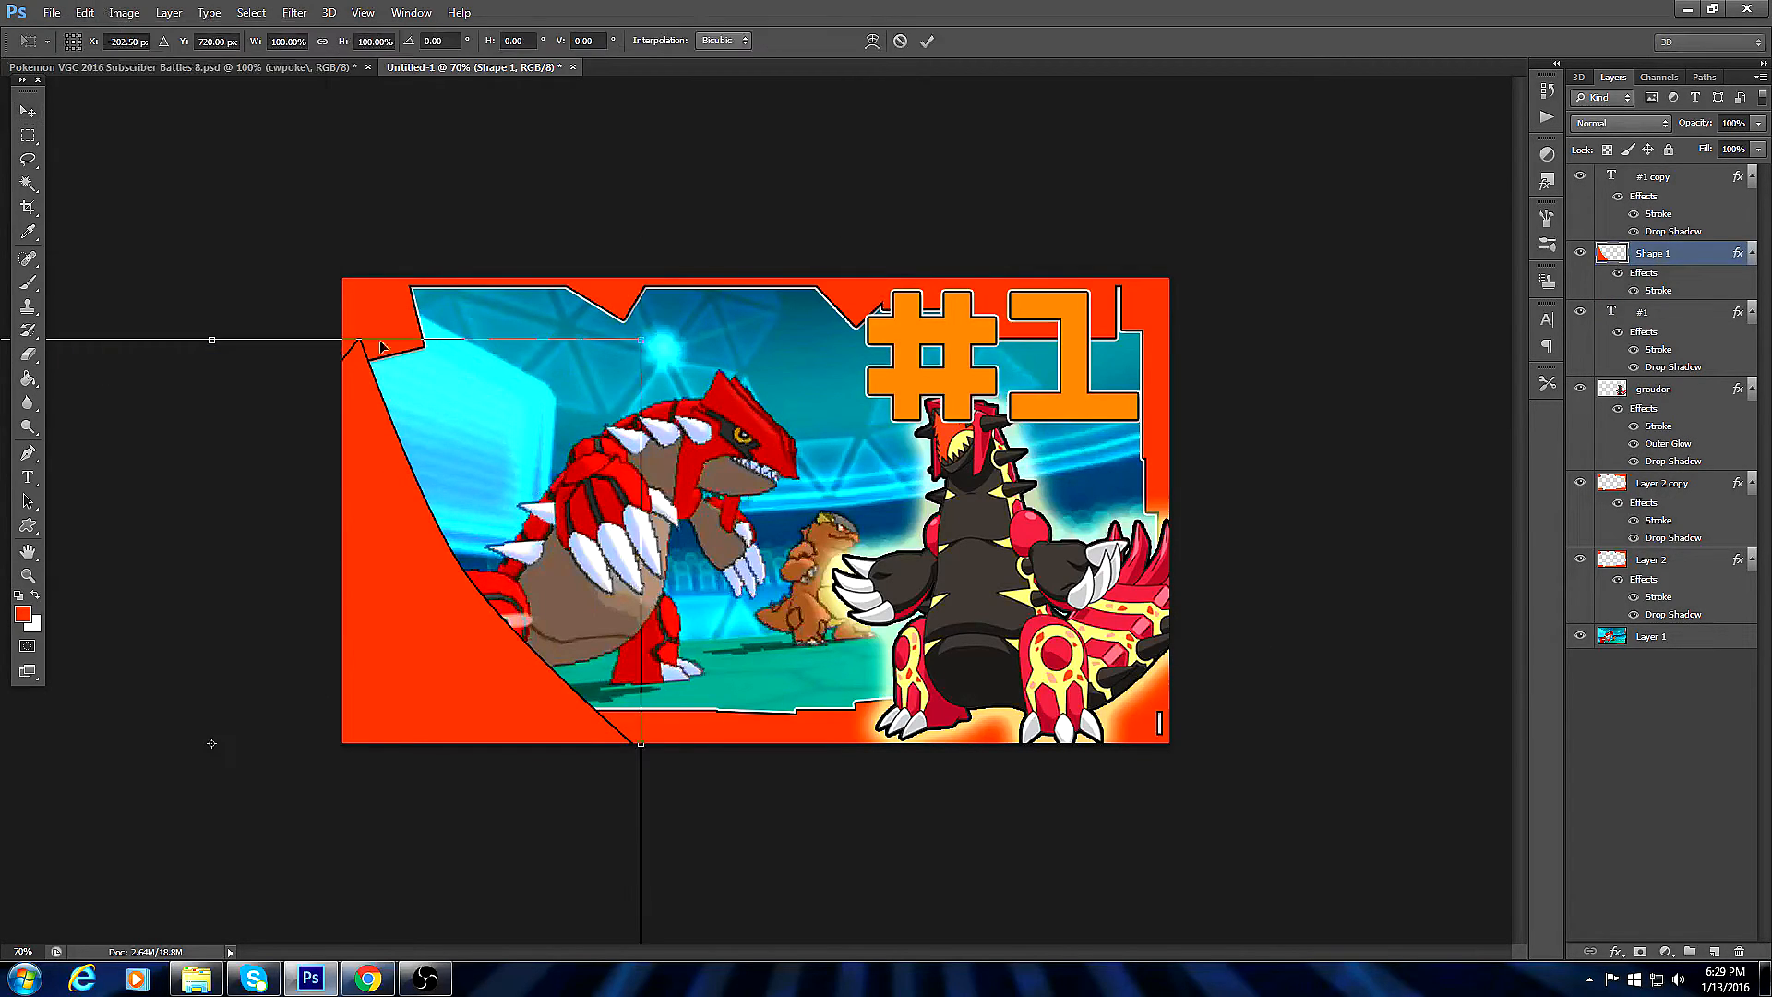
drag(649, 333, 971, 244)
click(28, 110)
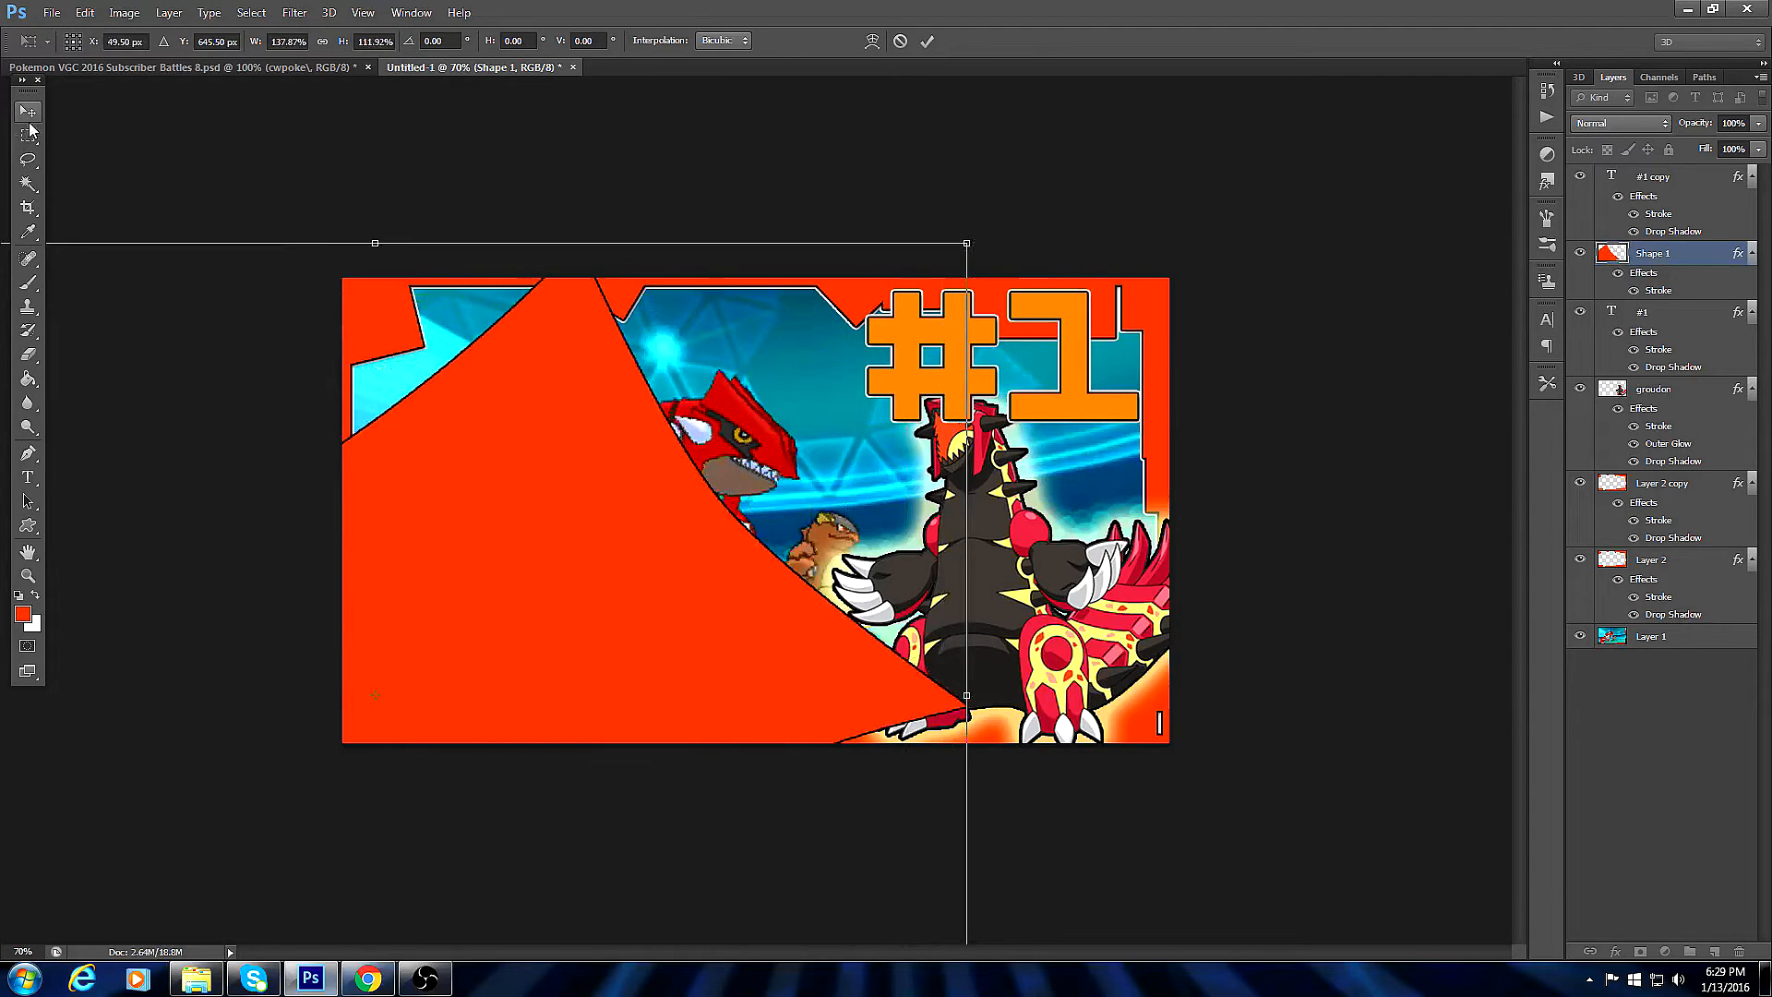
click(794, 368)
drag(611, 547, 343, 618)
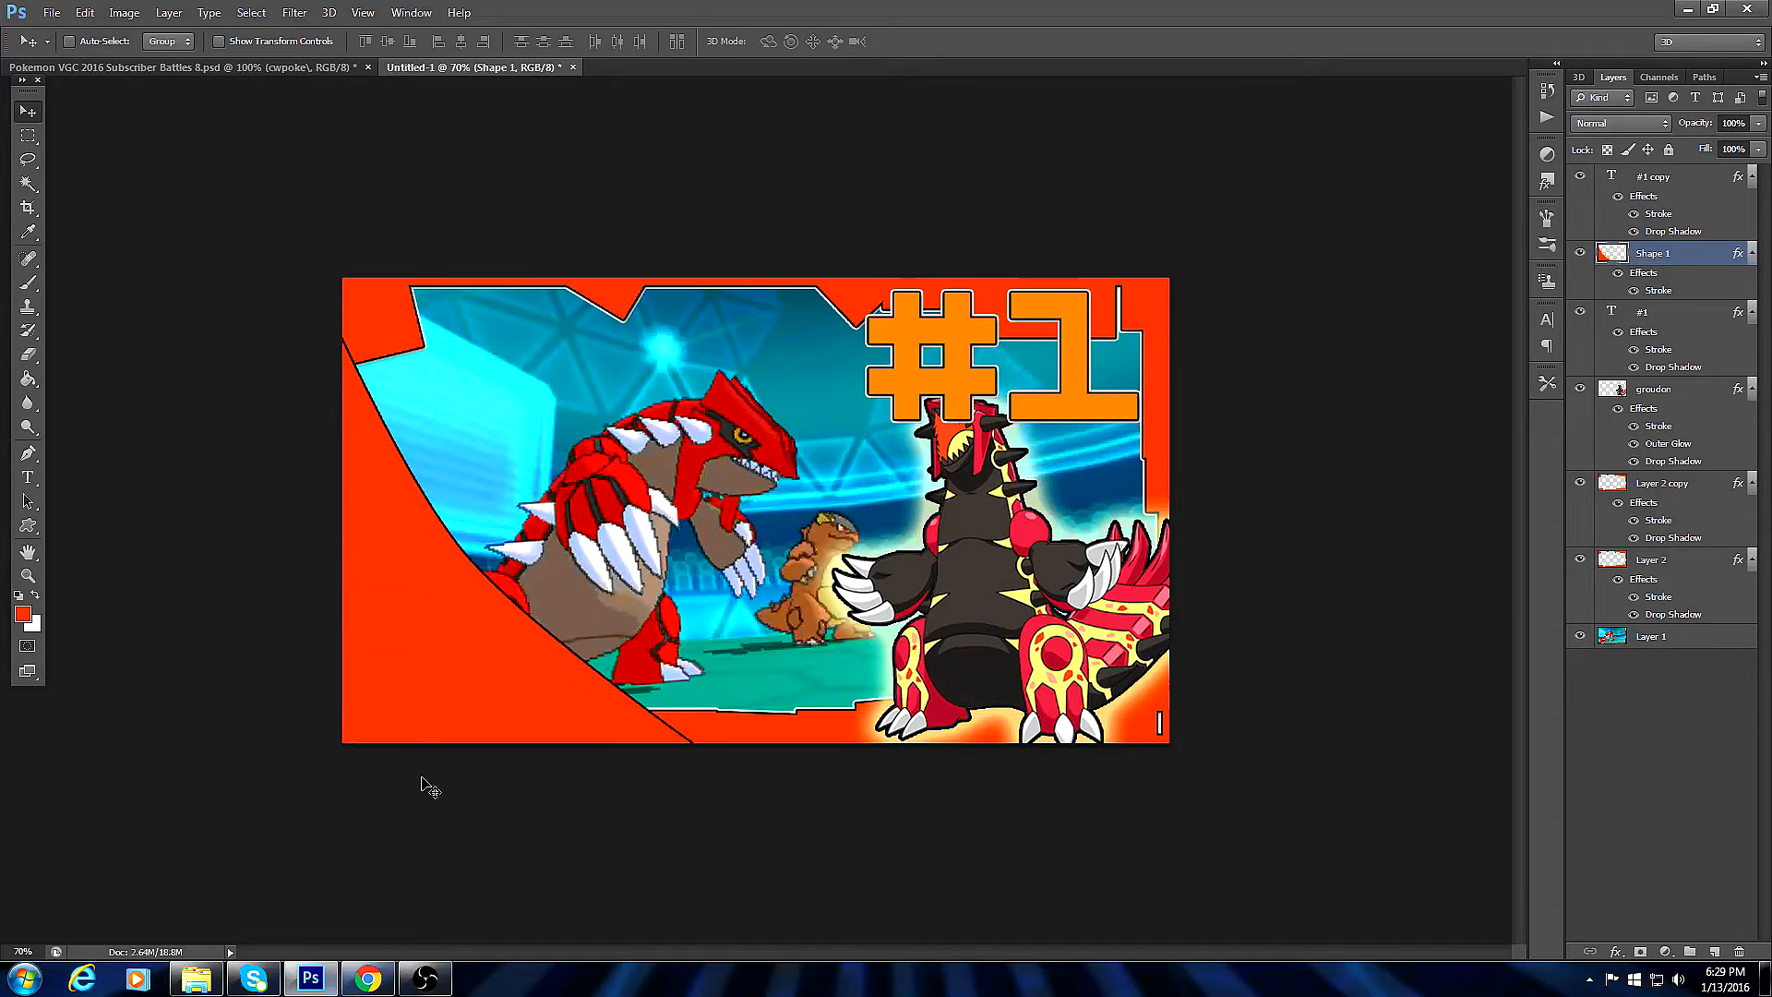
Float the Subscriber Battles 8 document in its own window and show its Layer 18 with the Rotom artwork.
click(255, 69)
drag(272, 67, 205, 143)
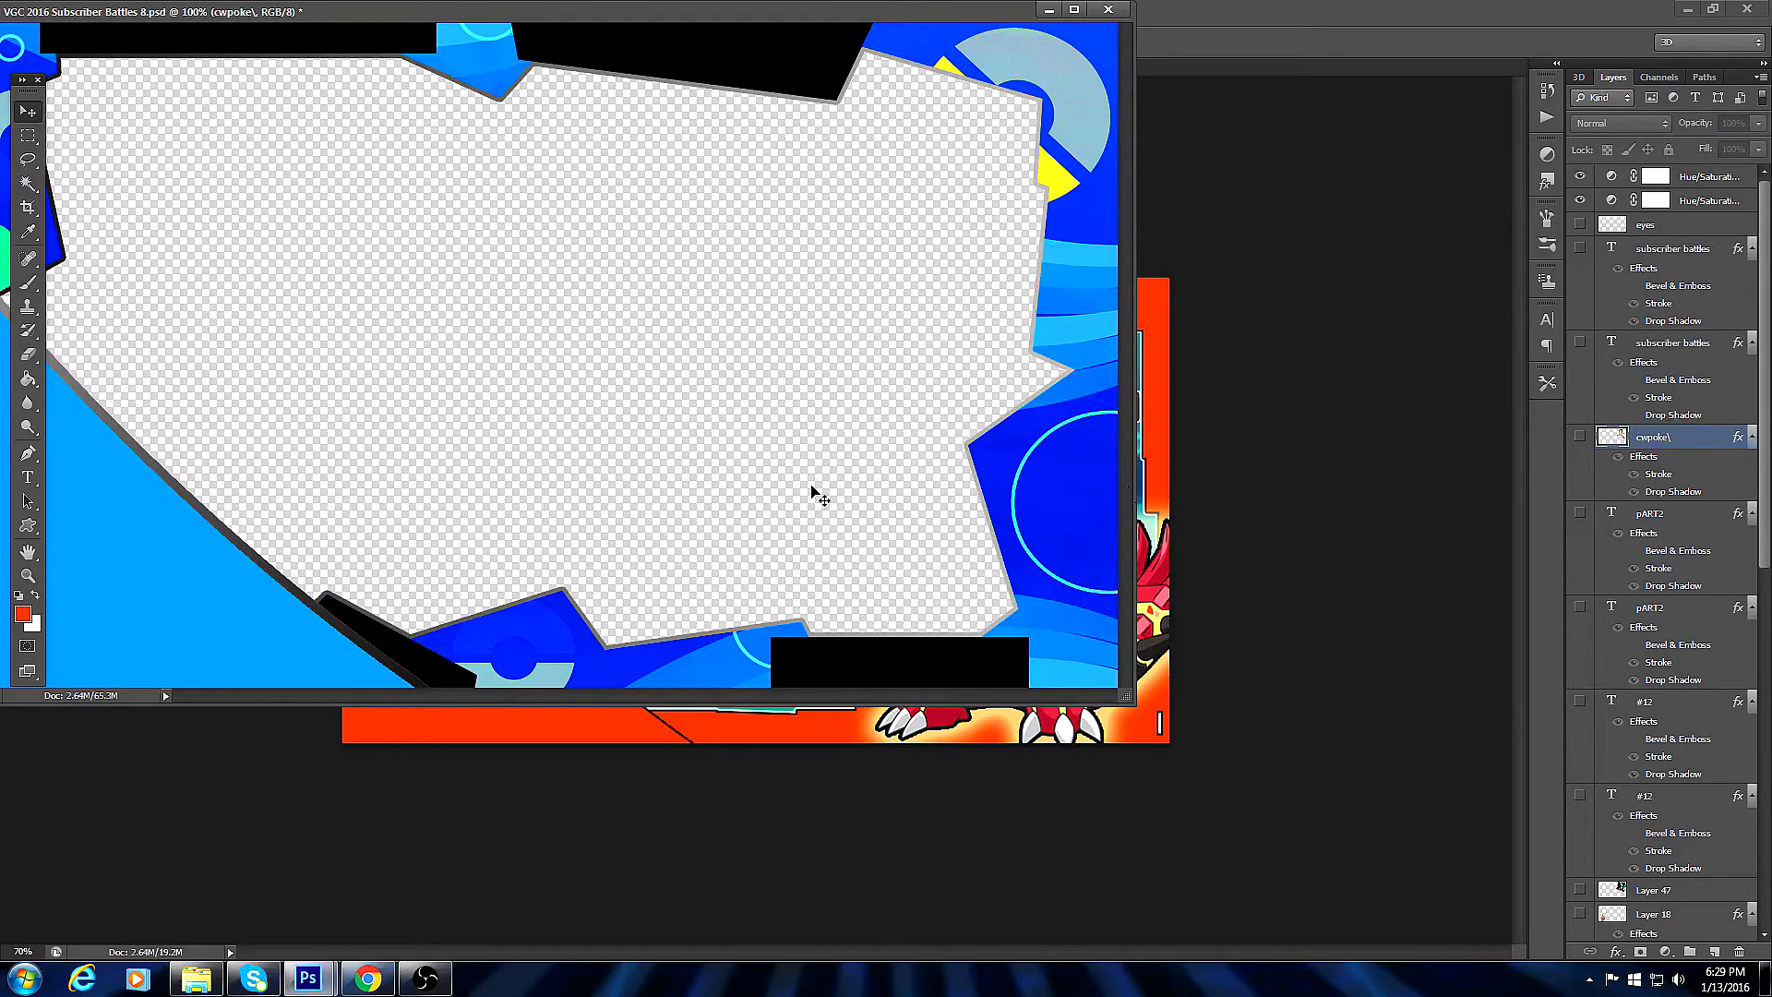
scroll(1765, 513, down, 3)
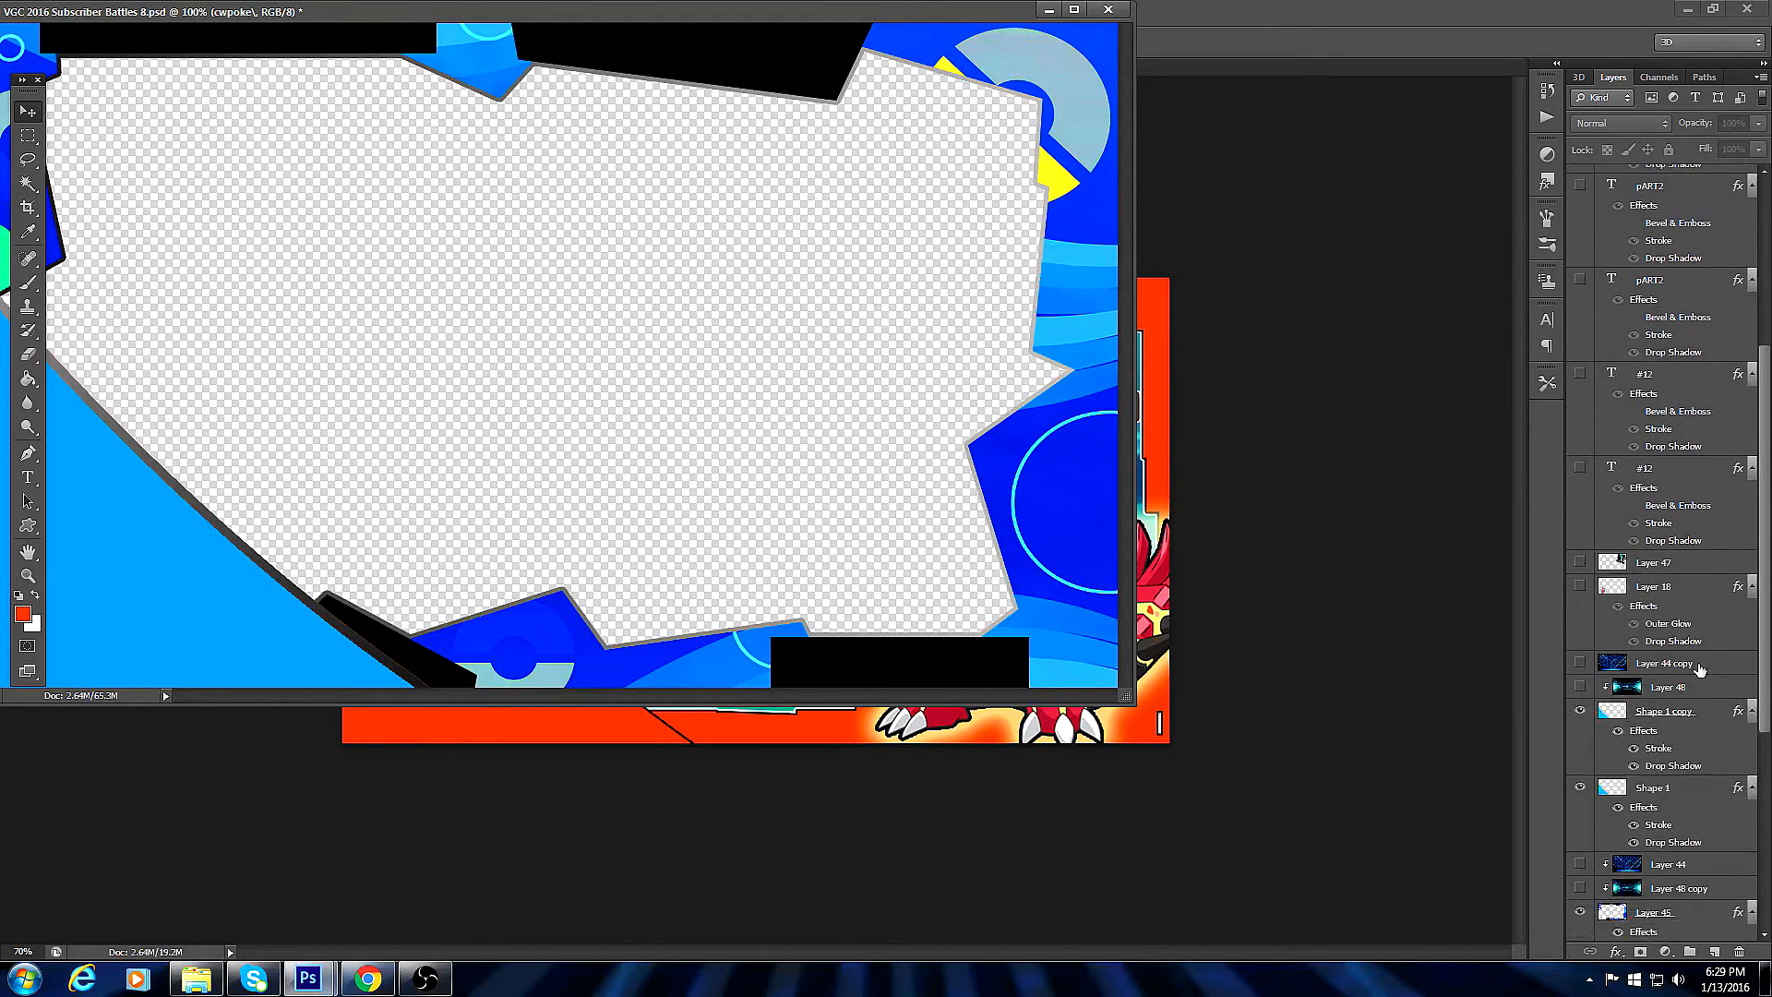
click(1661, 591)
click(1581, 588)
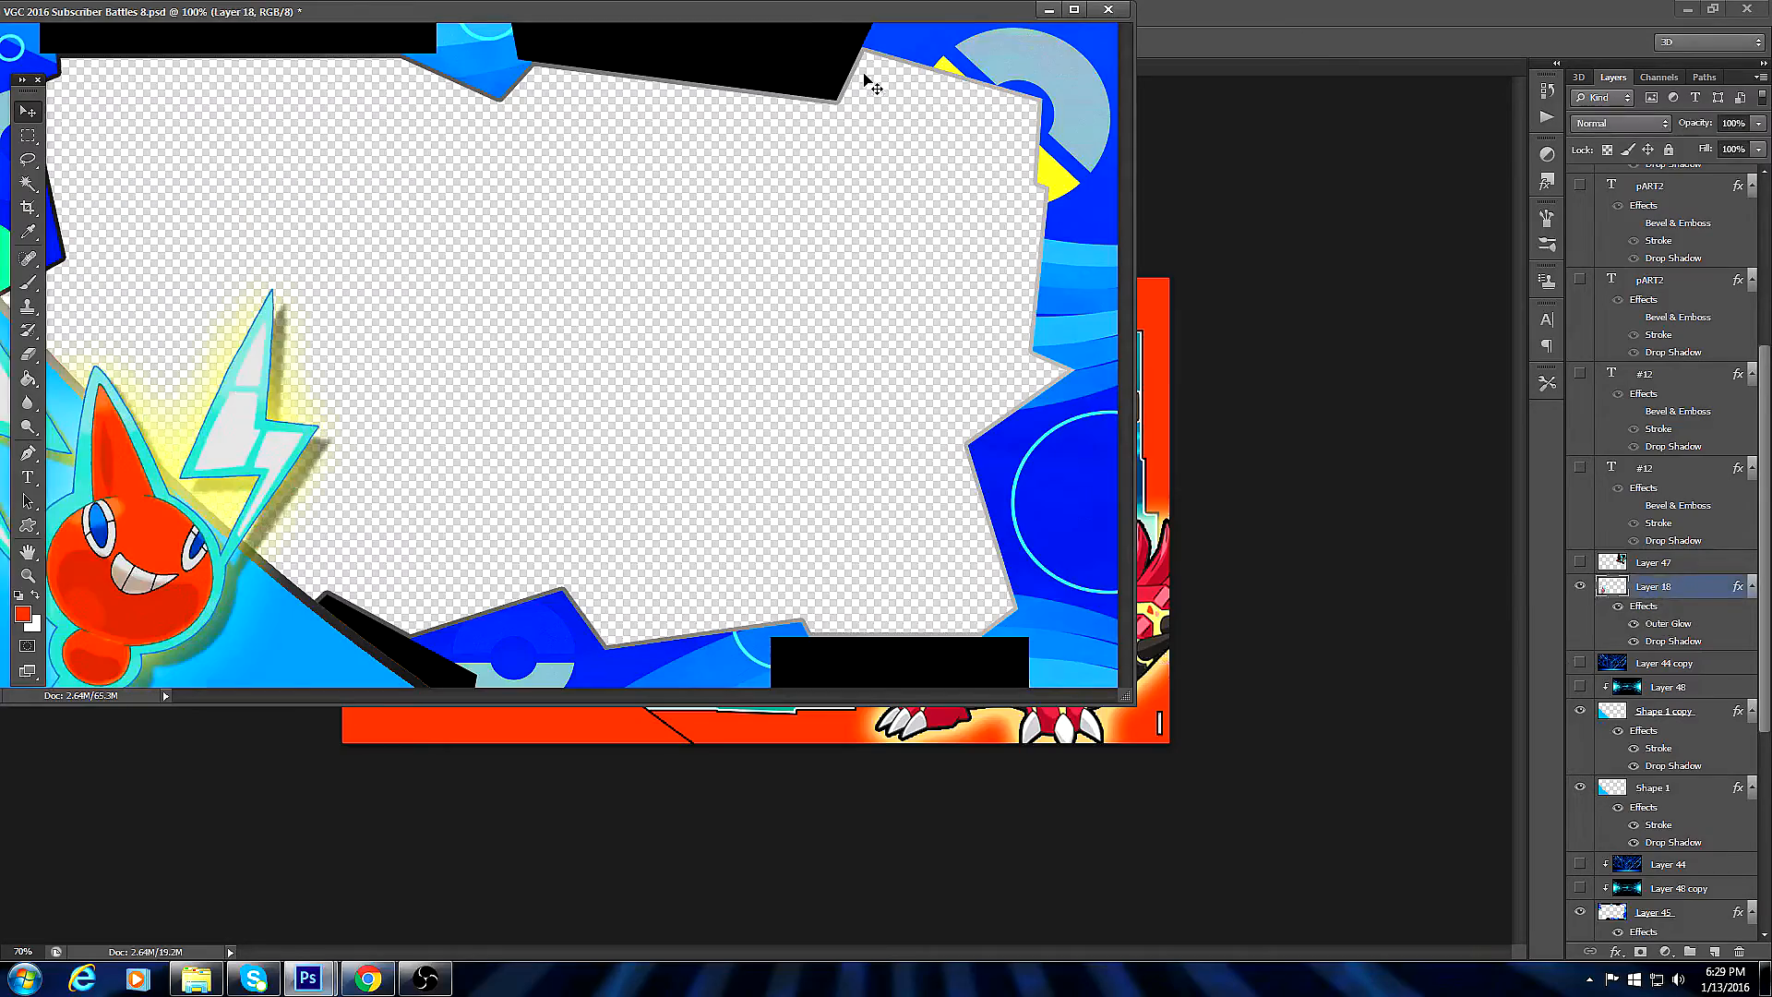
Copy the Rotom artwork from Layer 18 of Subscriber Battles 8 into the Untitled-1 thumbnail.
drag(800, 9, 1640, 60)
drag(1021, 553, 433, 546)
drag(1403, 63, 888, 89)
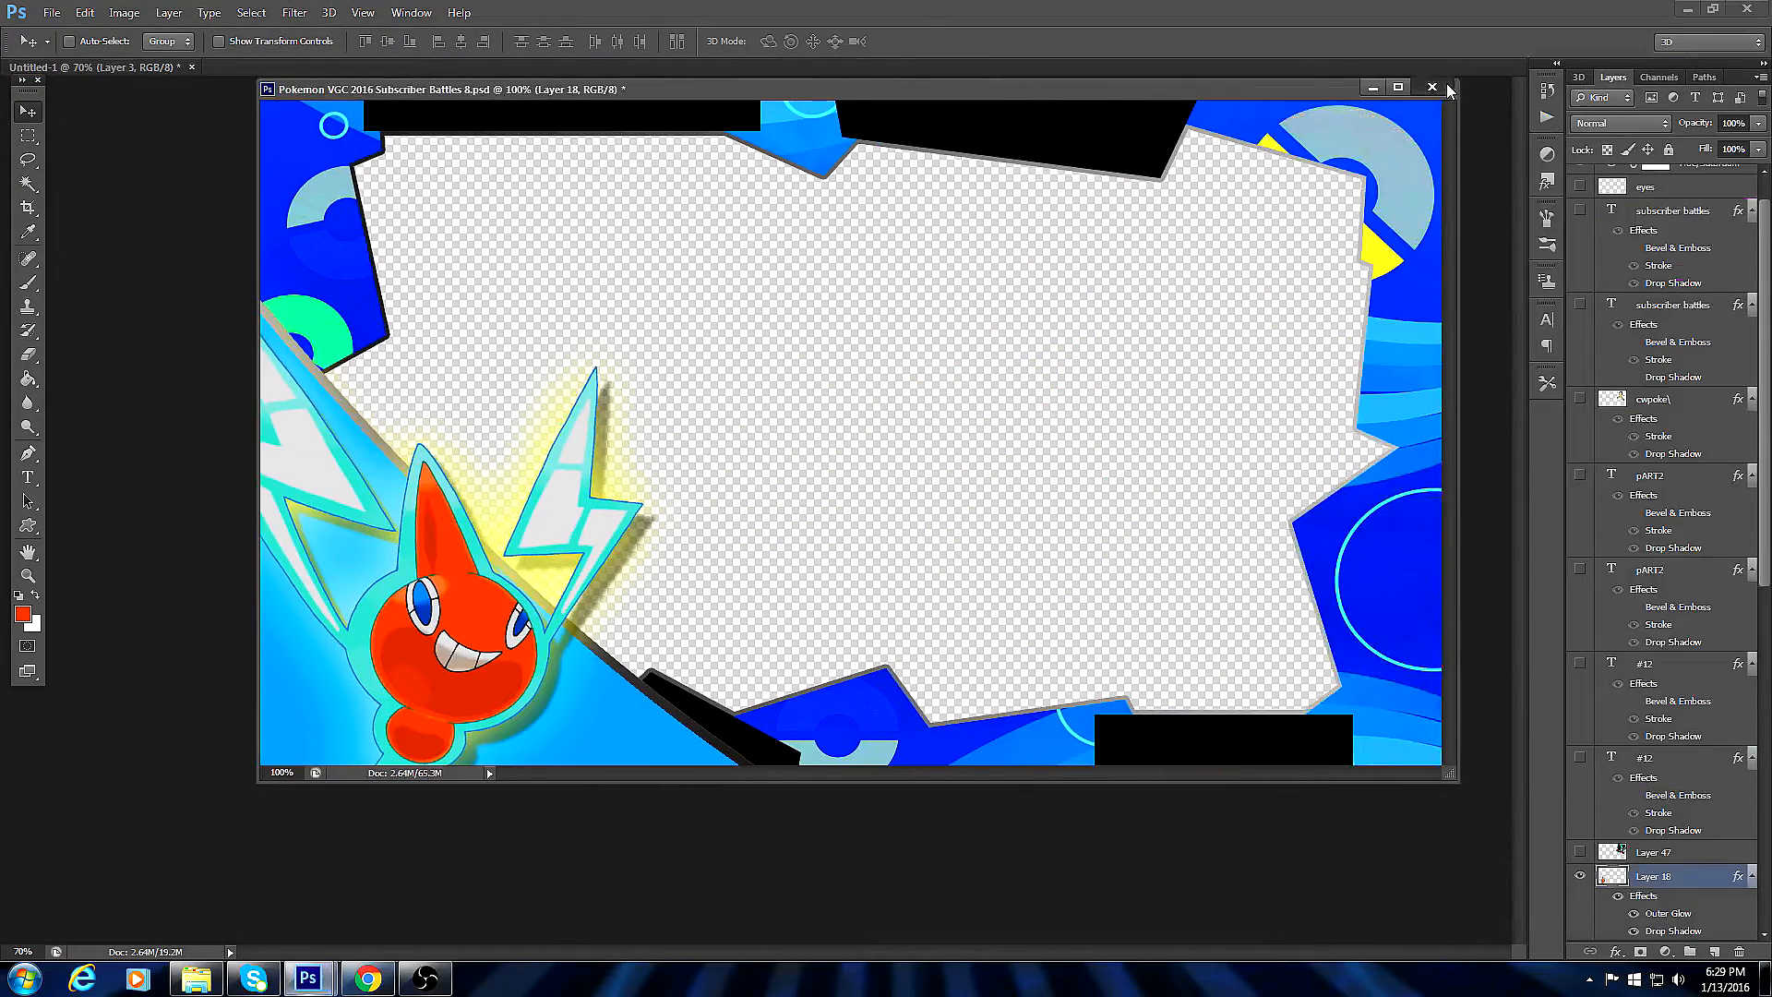
Dock the Subscriber Battles 8 document again and place the copied Rotom over the red lower-left corner of Untitled-1.
key(ctrl+w)
click(969, 366)
drag(462, 88, 420, 70)
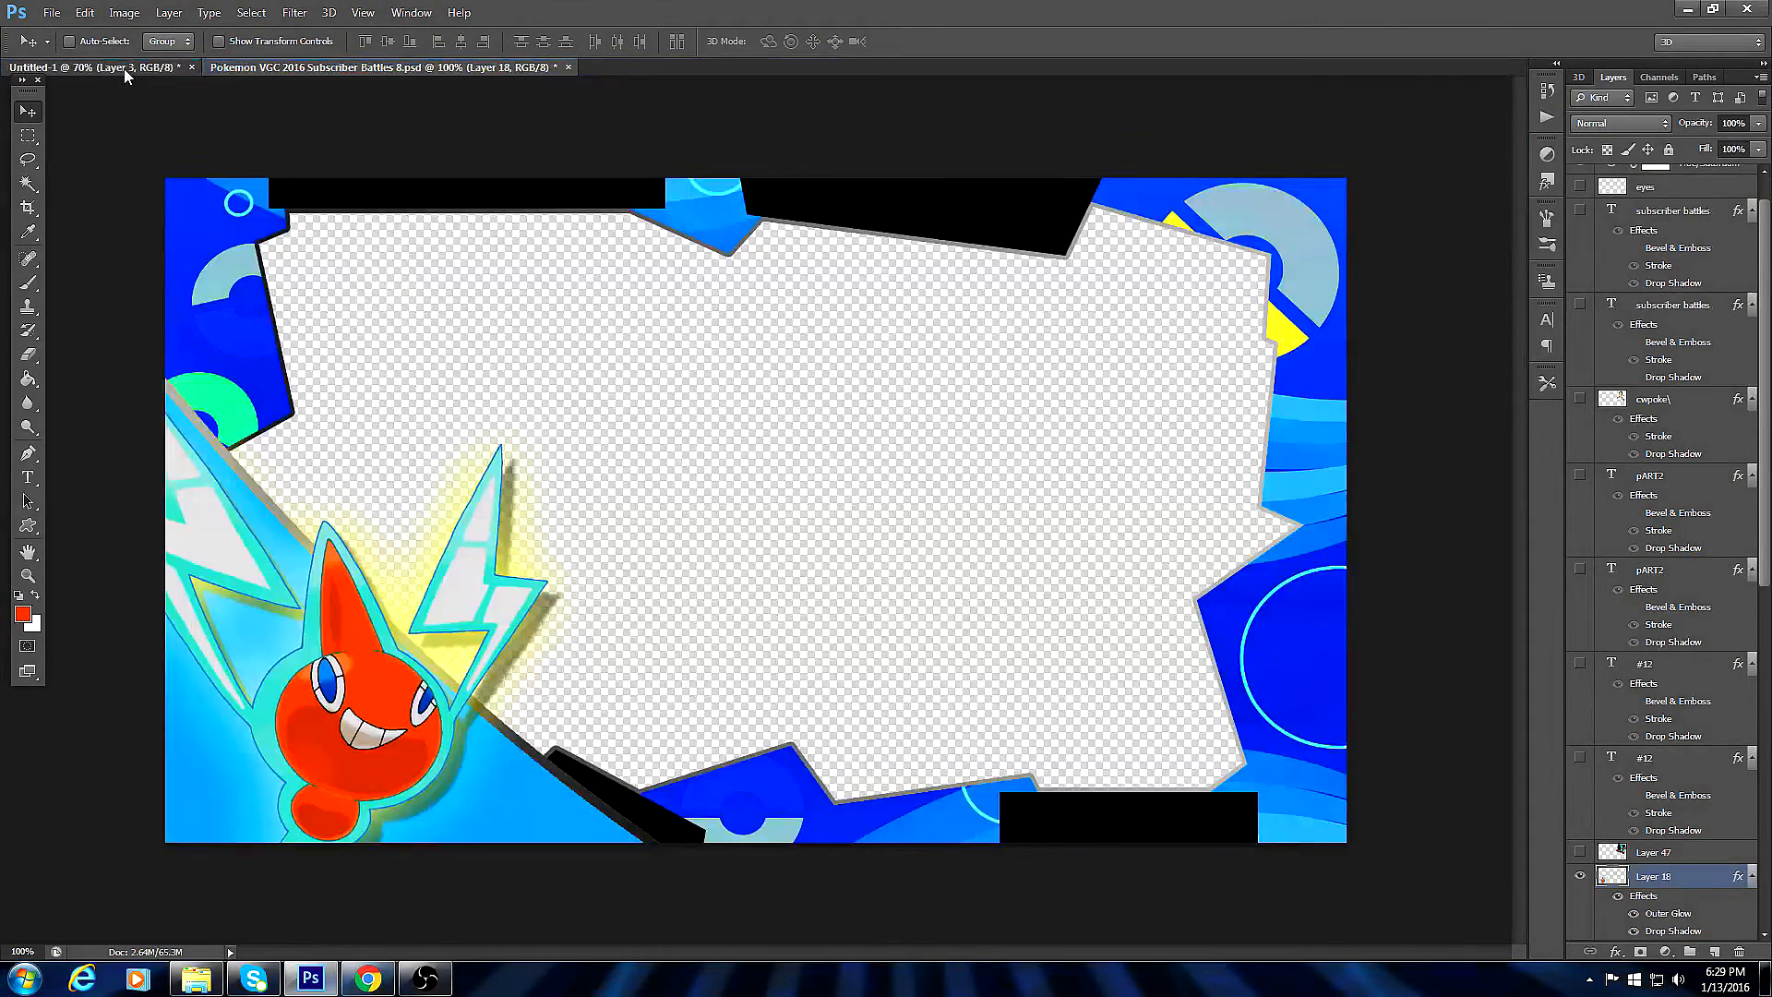
click(123, 68)
drag(465, 627, 545, 682)
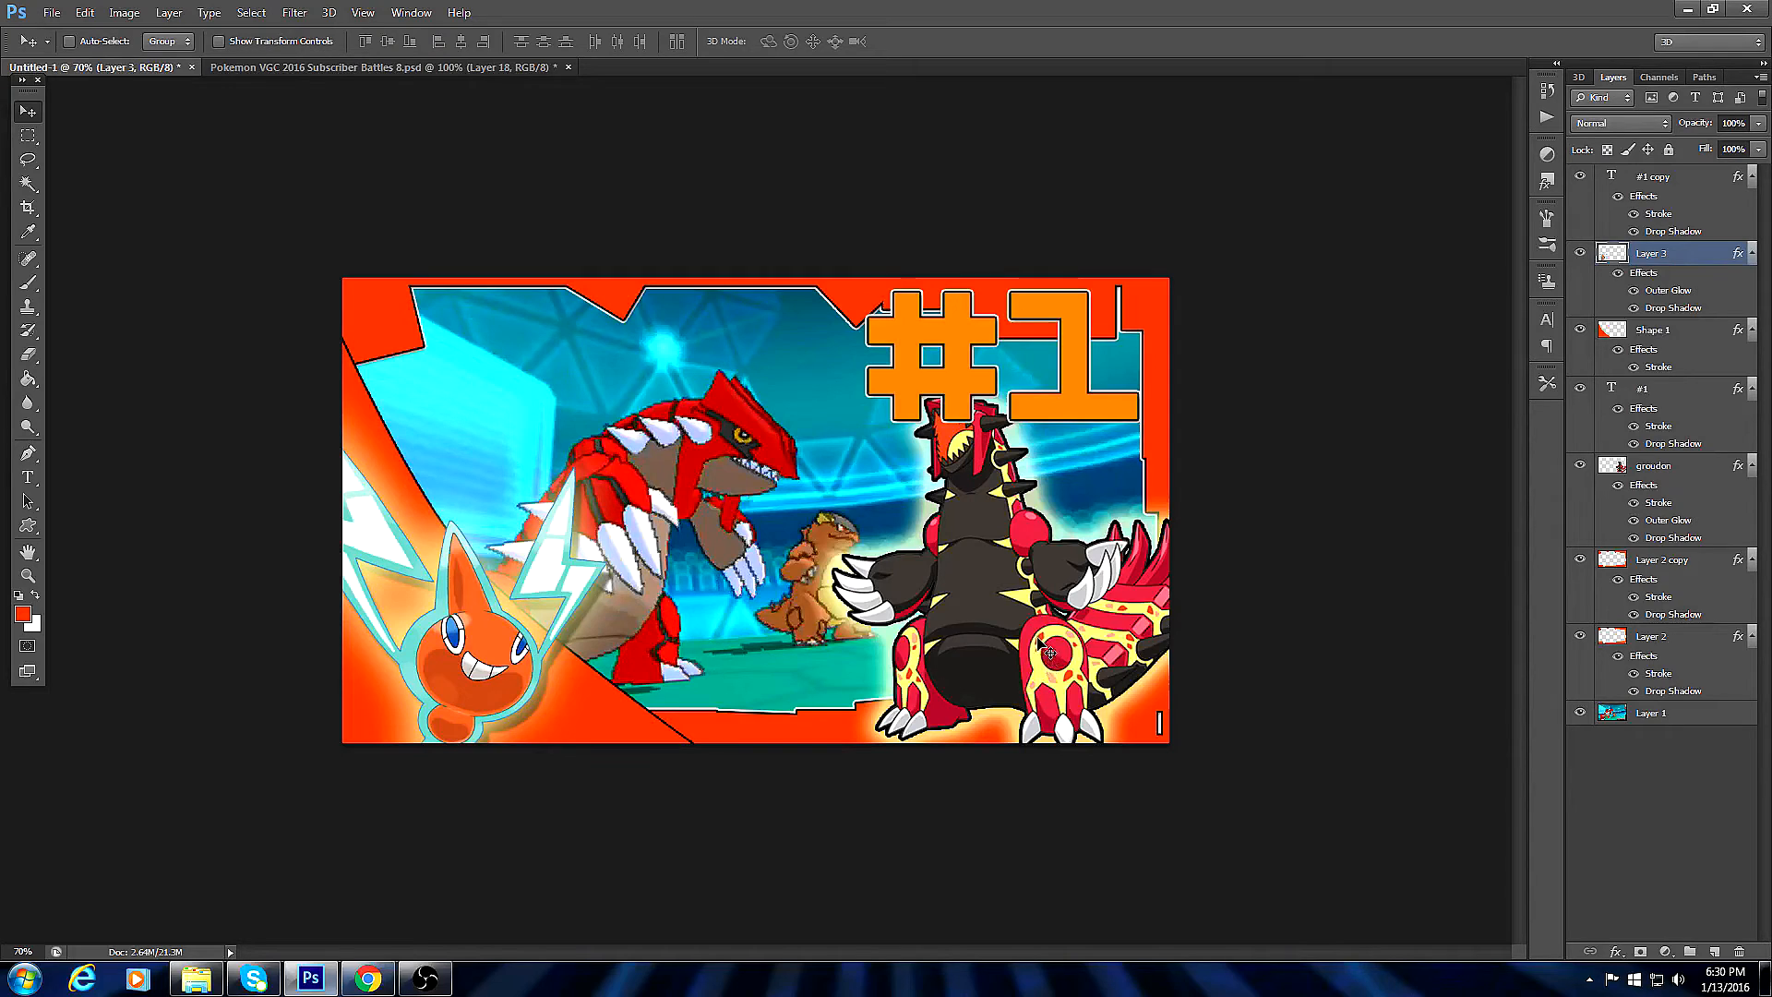
In Subscriber Battles 8, show both subscriber battles text layers and toggle the lower one to compare its outline effect.
click(307, 69)
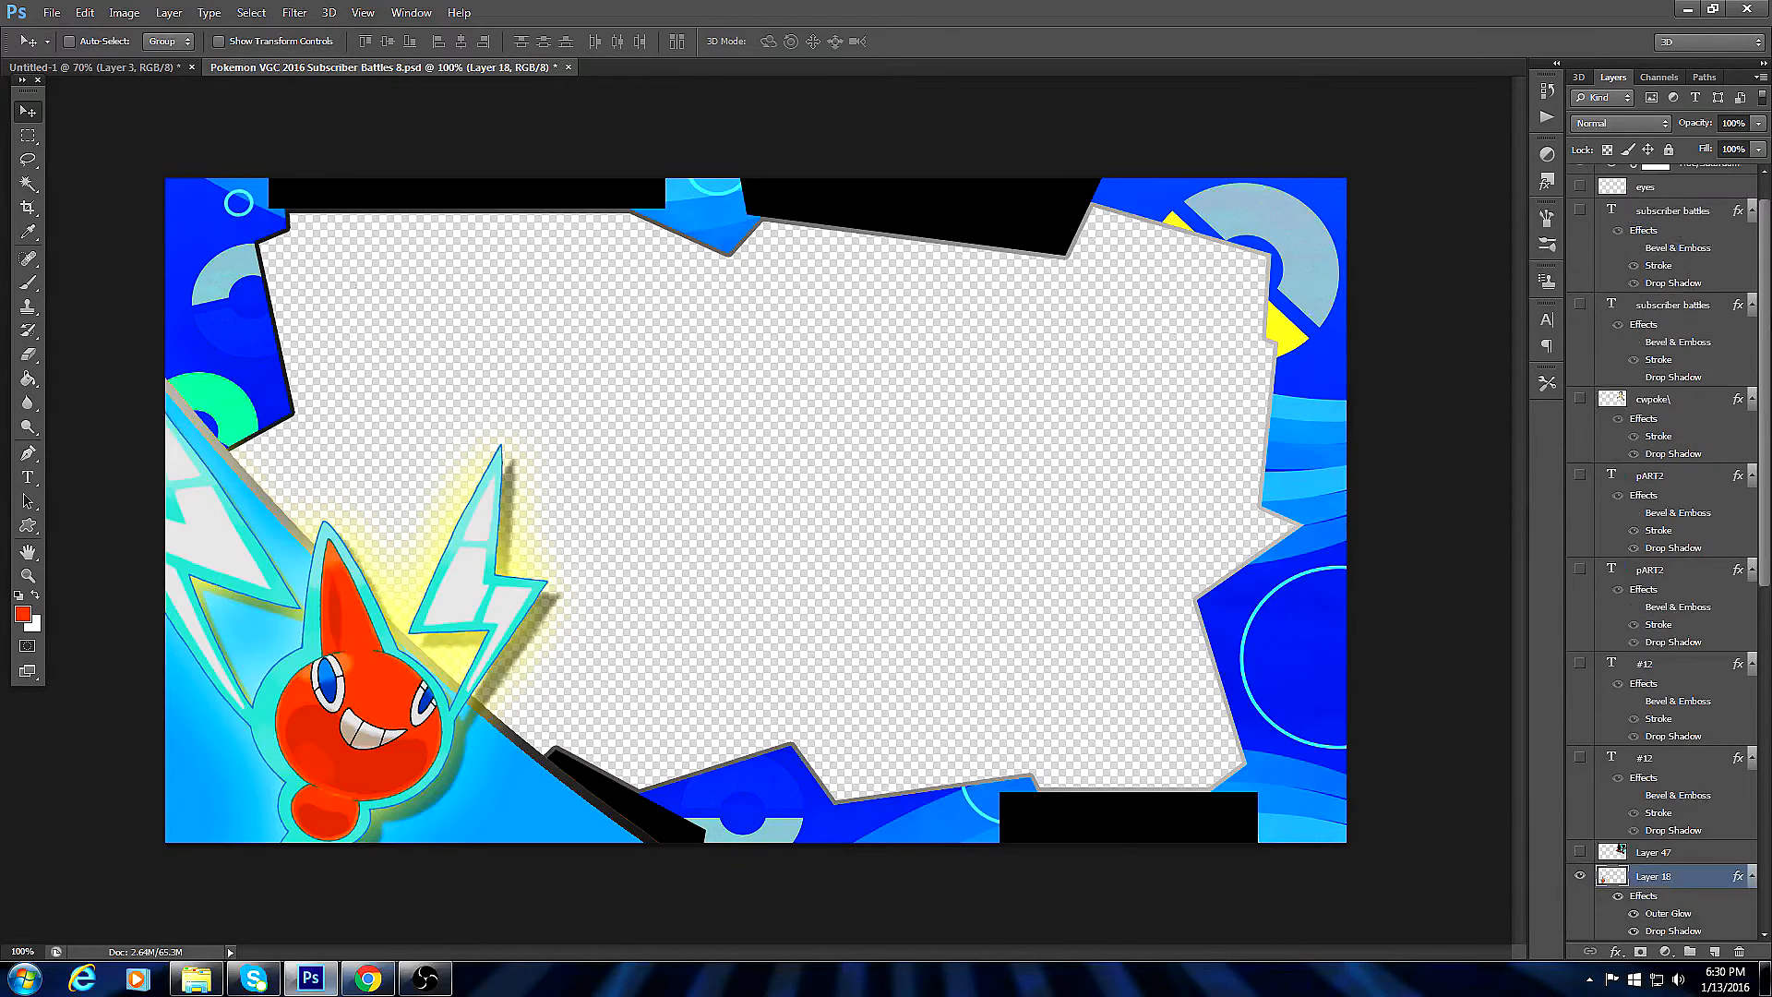
scroll(1768, 338, up, 2)
click(1580, 340)
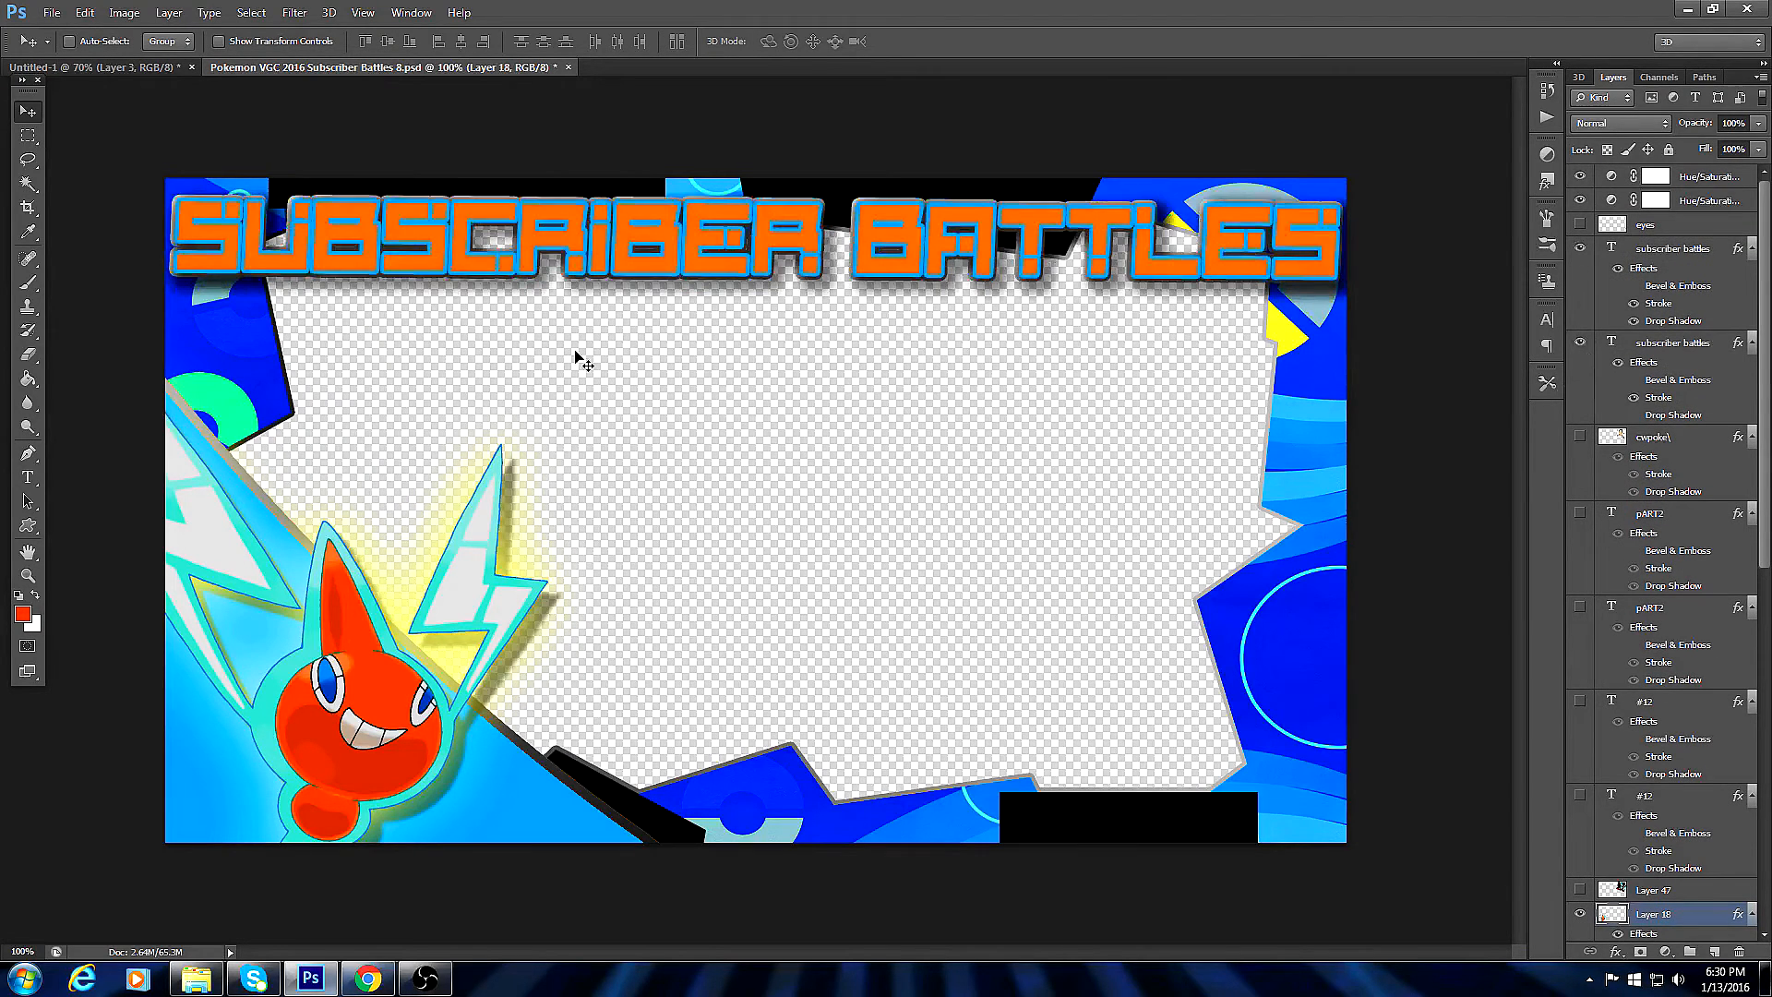
click(1578, 343)
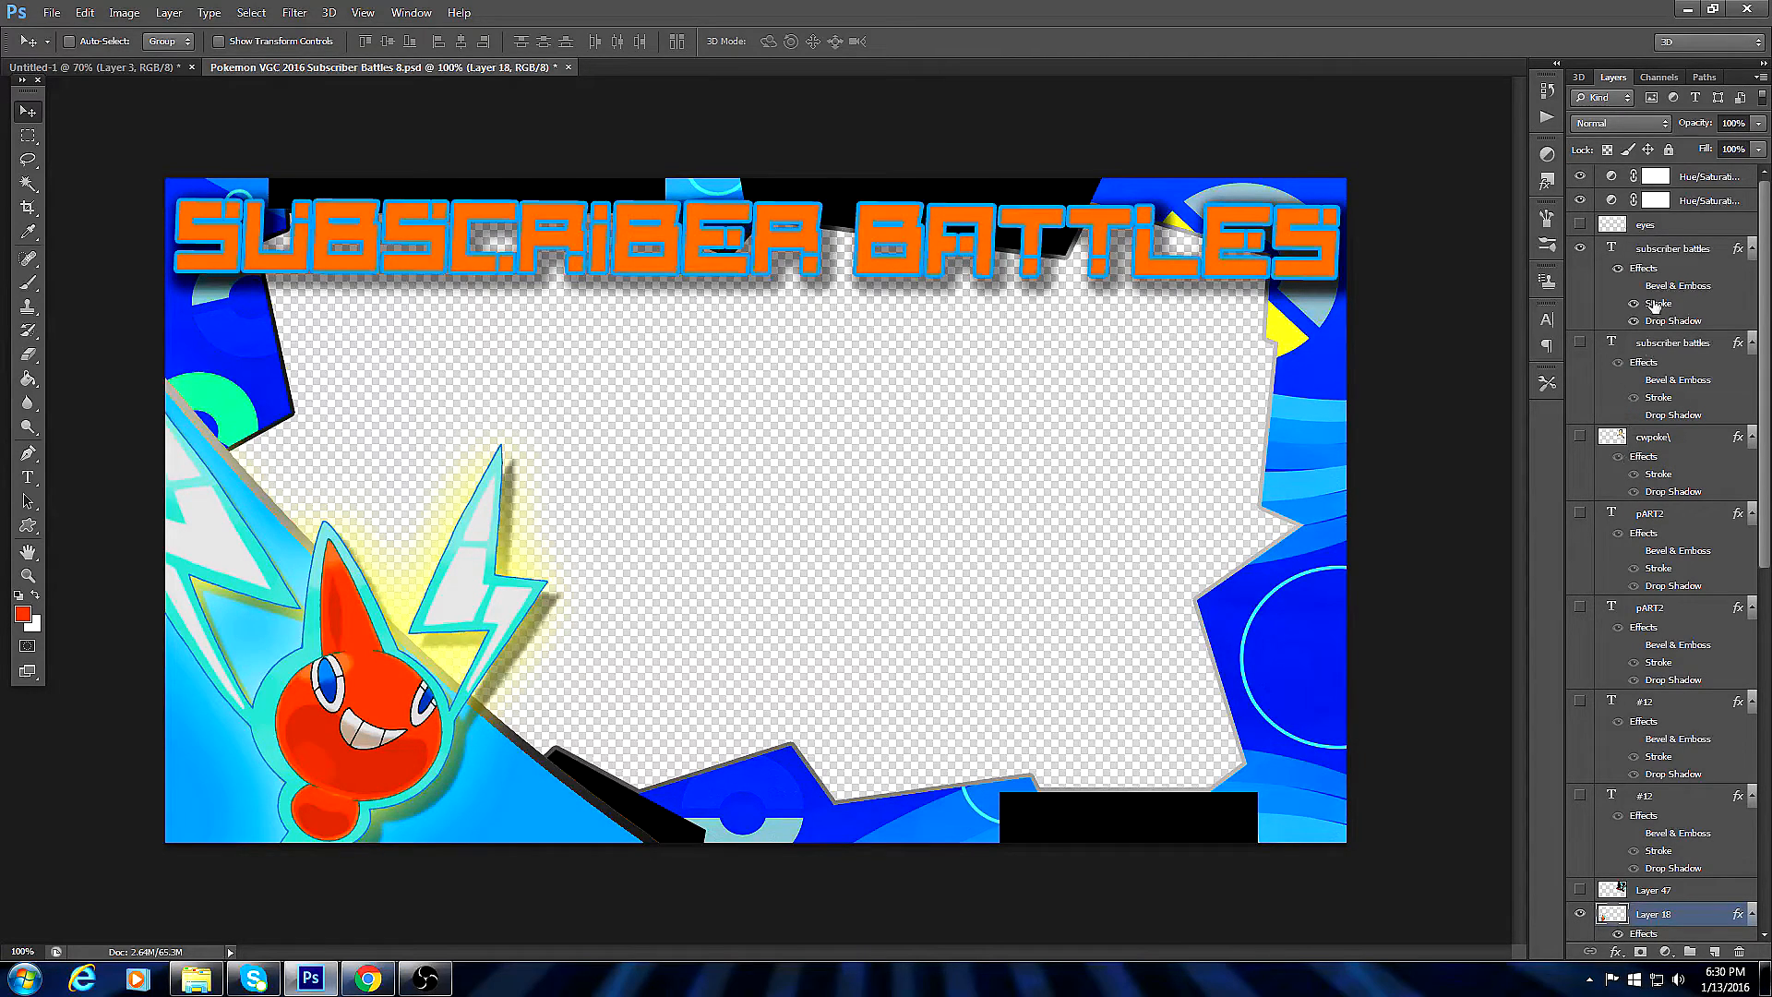
click(1580, 343)
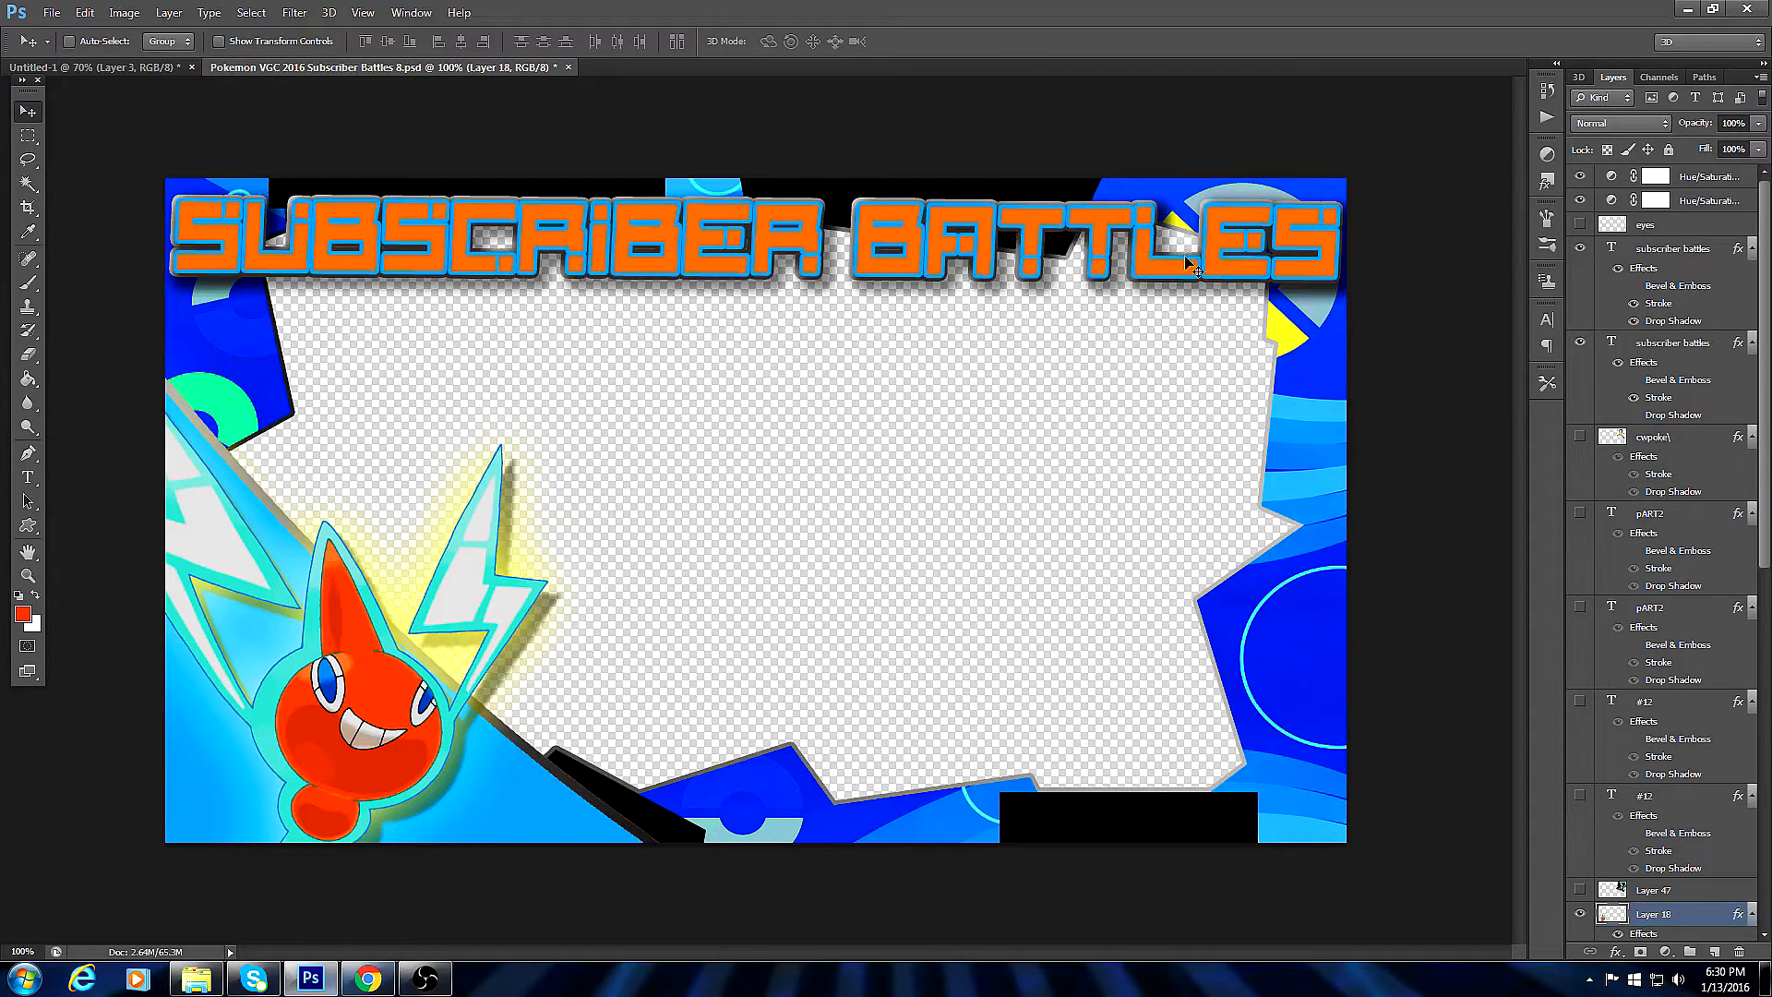
Show the eyes layer and both #12 text layers, toggling the lower #12 to compare its outline.
click(1580, 224)
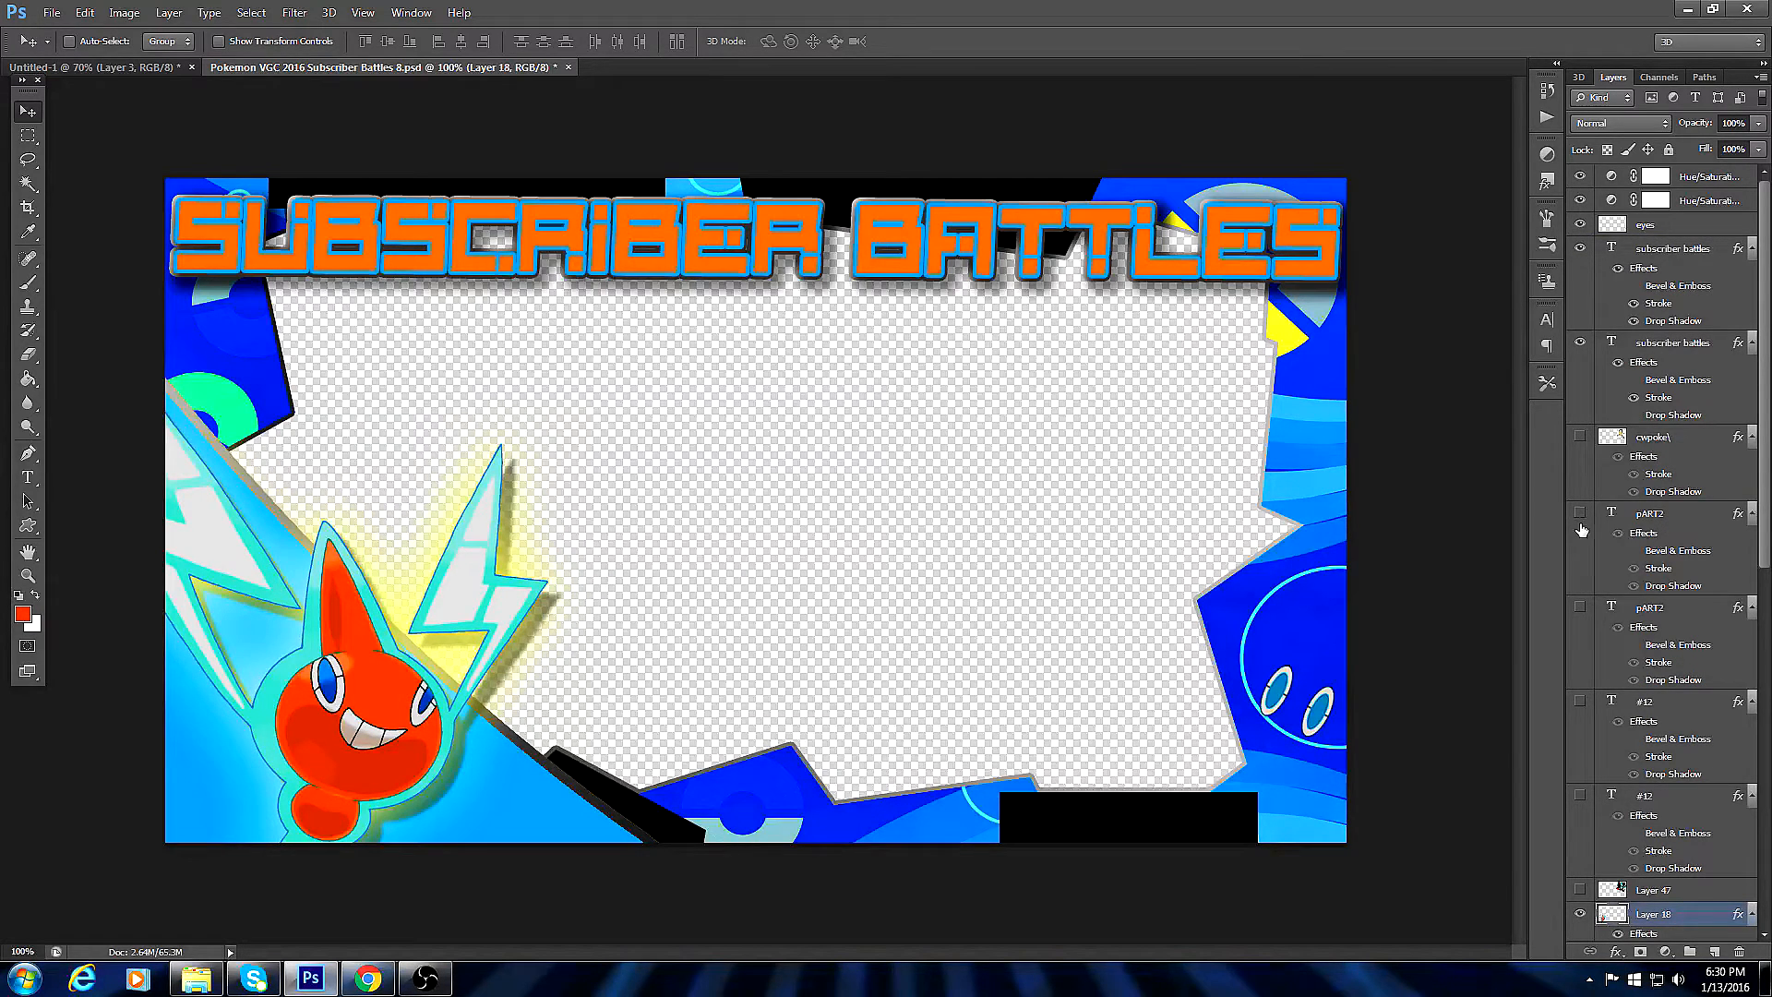
drag(1580, 701, 1580, 795)
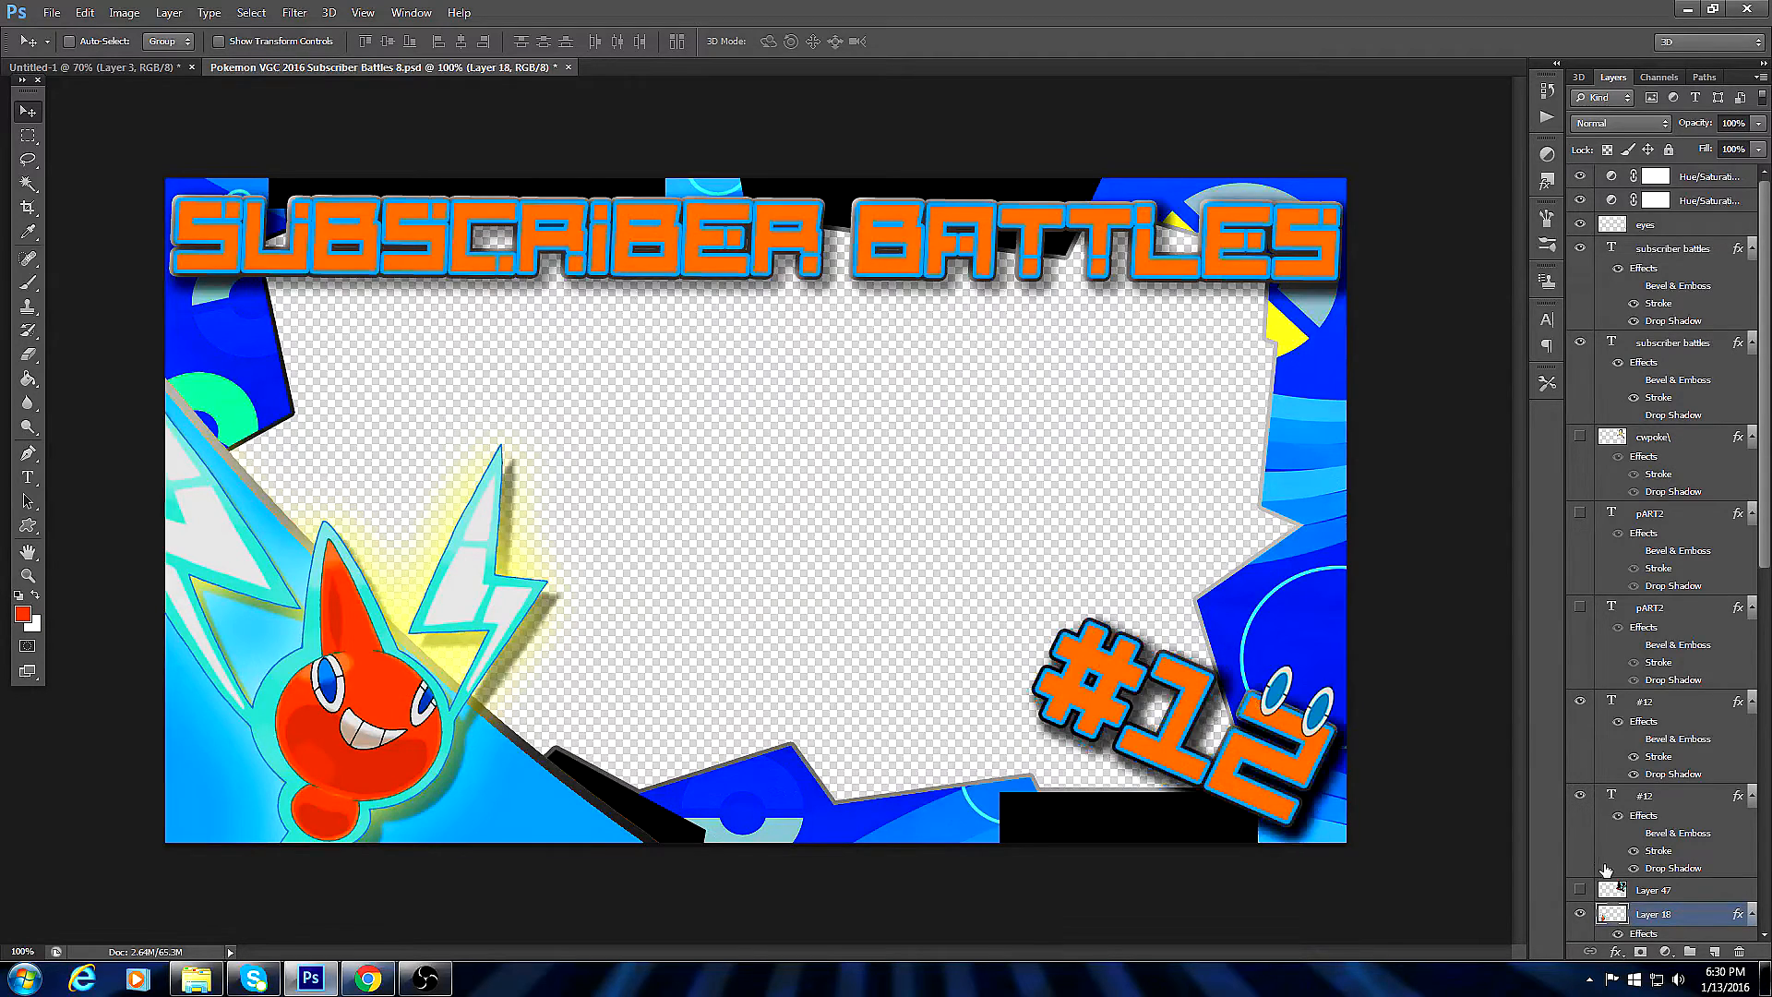
click(1579, 796)
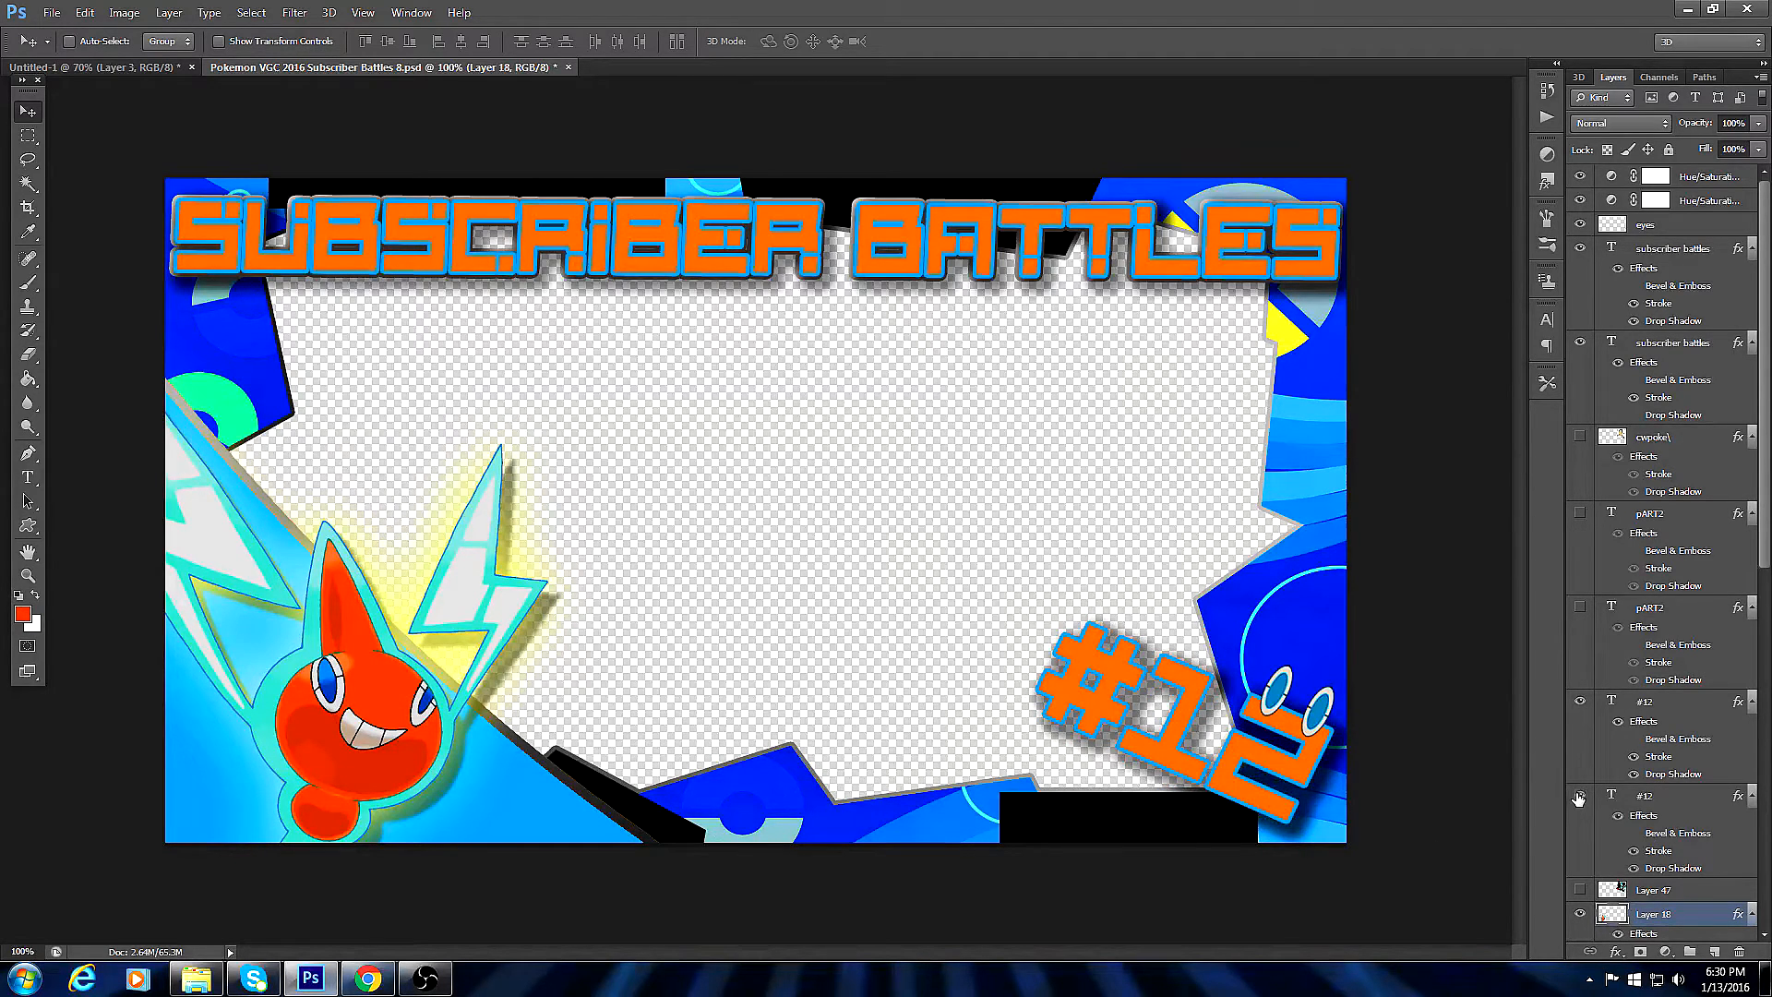
click(1580, 798)
Show the Layer 51 battle screenshot behind the reference thumbnail's border and review the corner's background layers.
drag(1764, 442, 1764, 765)
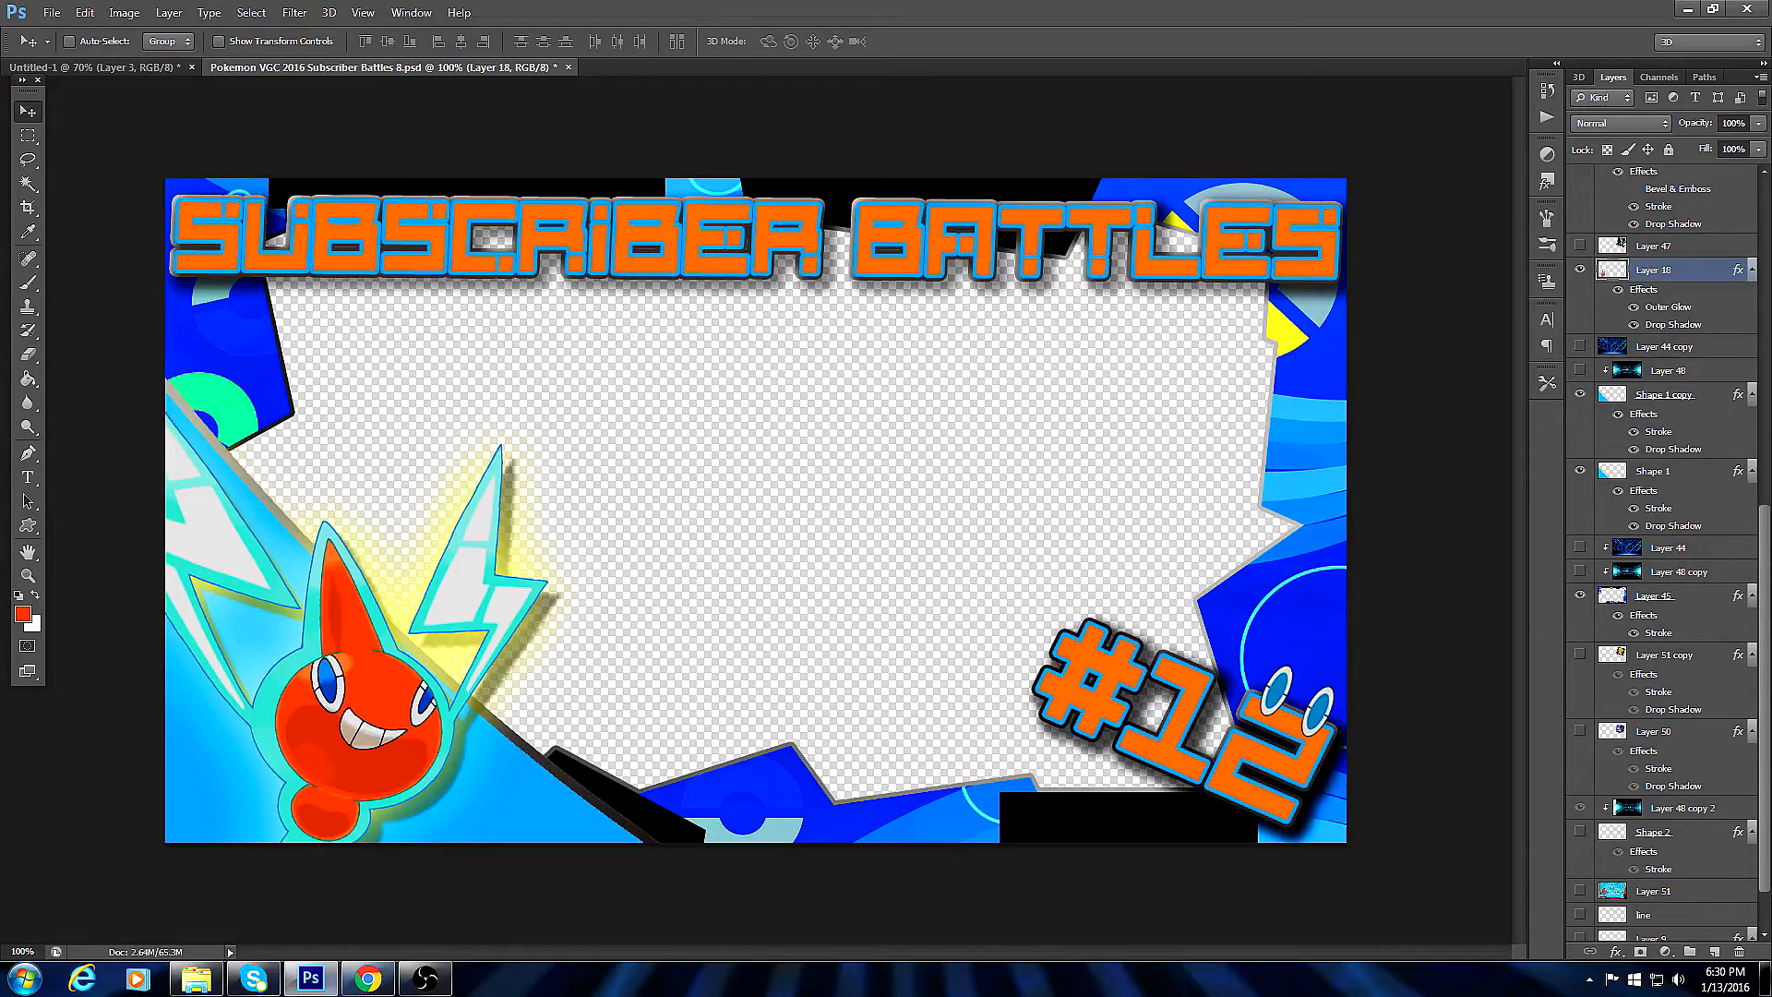
scroll(1763, 861, down, 3)
click(1579, 829)
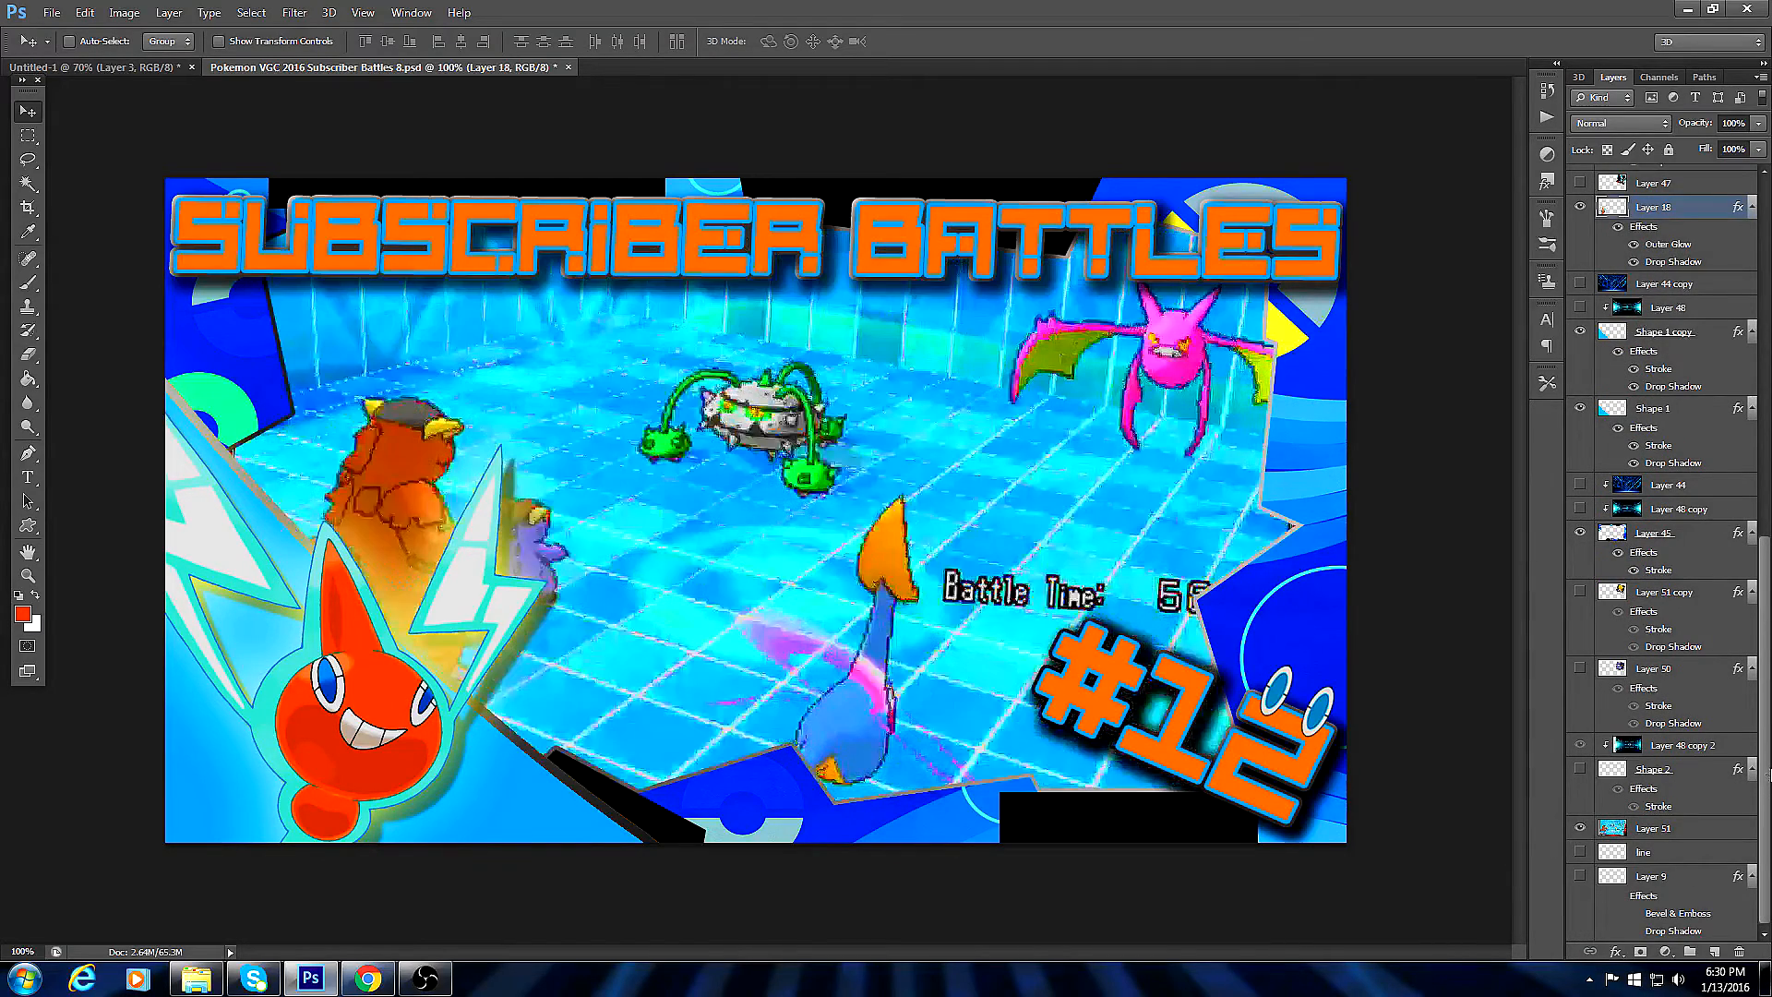
drag(1759, 782, 1764, 660)
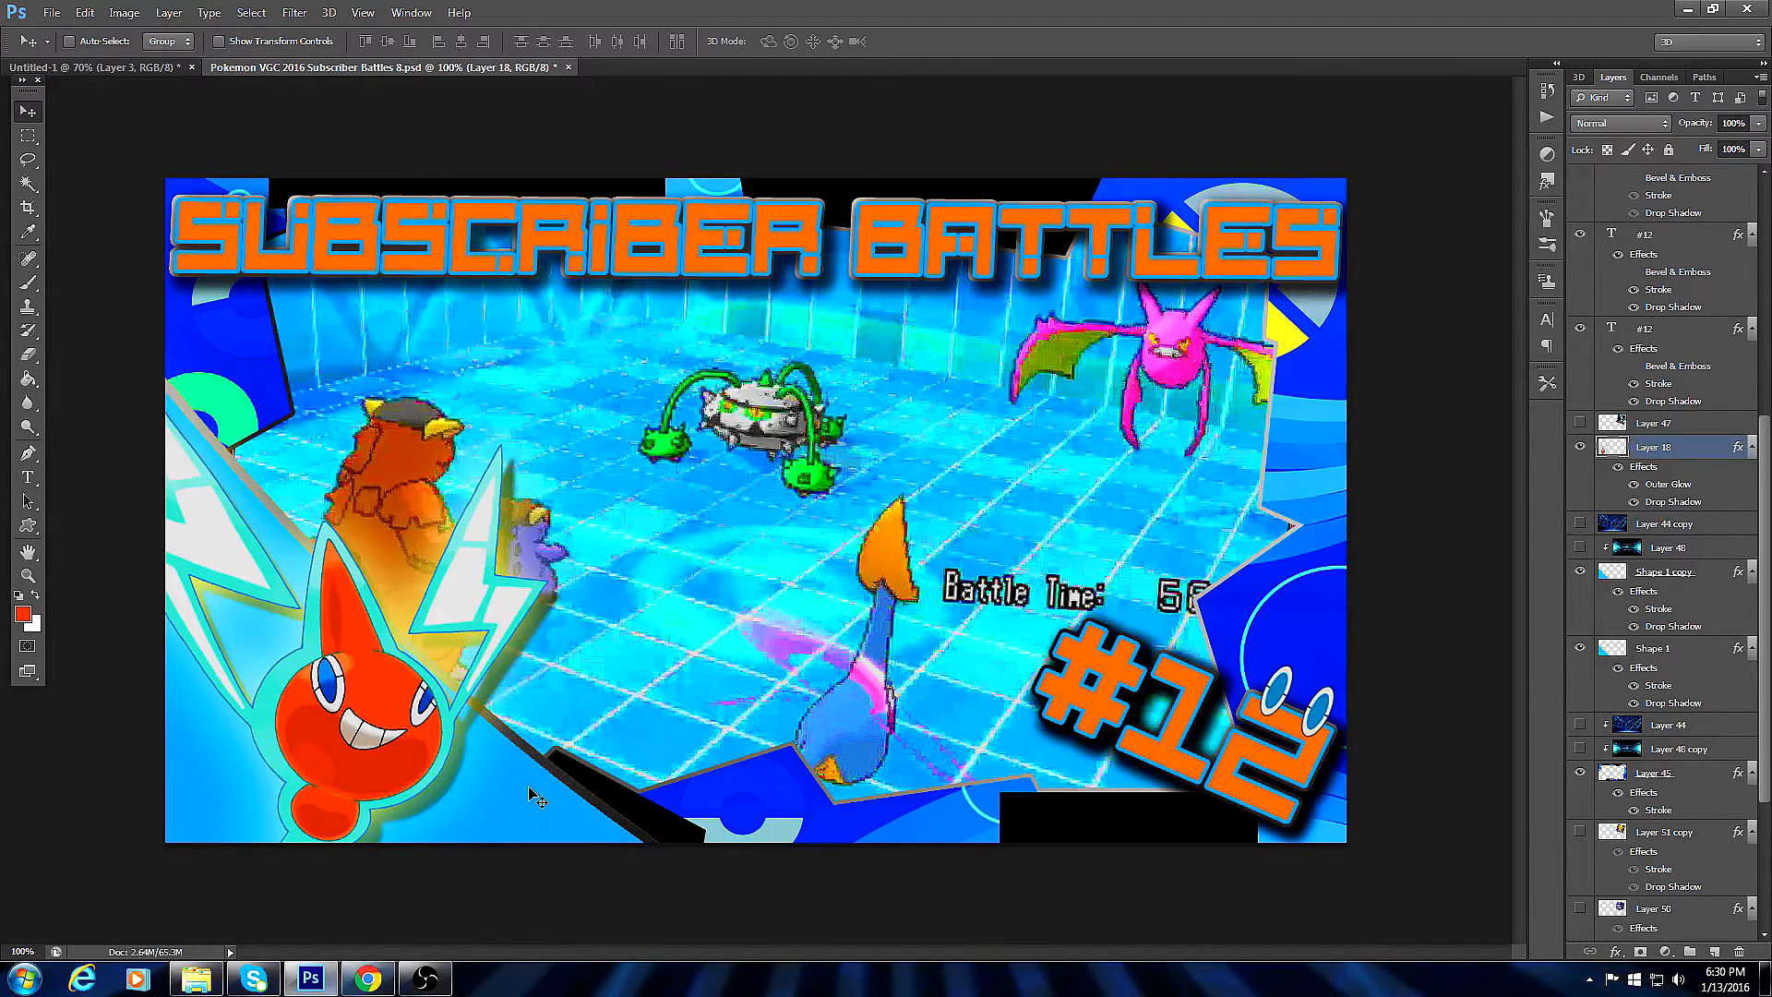
Switch to Chrome and search Google Images for "digital background".
click(367, 978)
scroll(825, 526, up, 3)
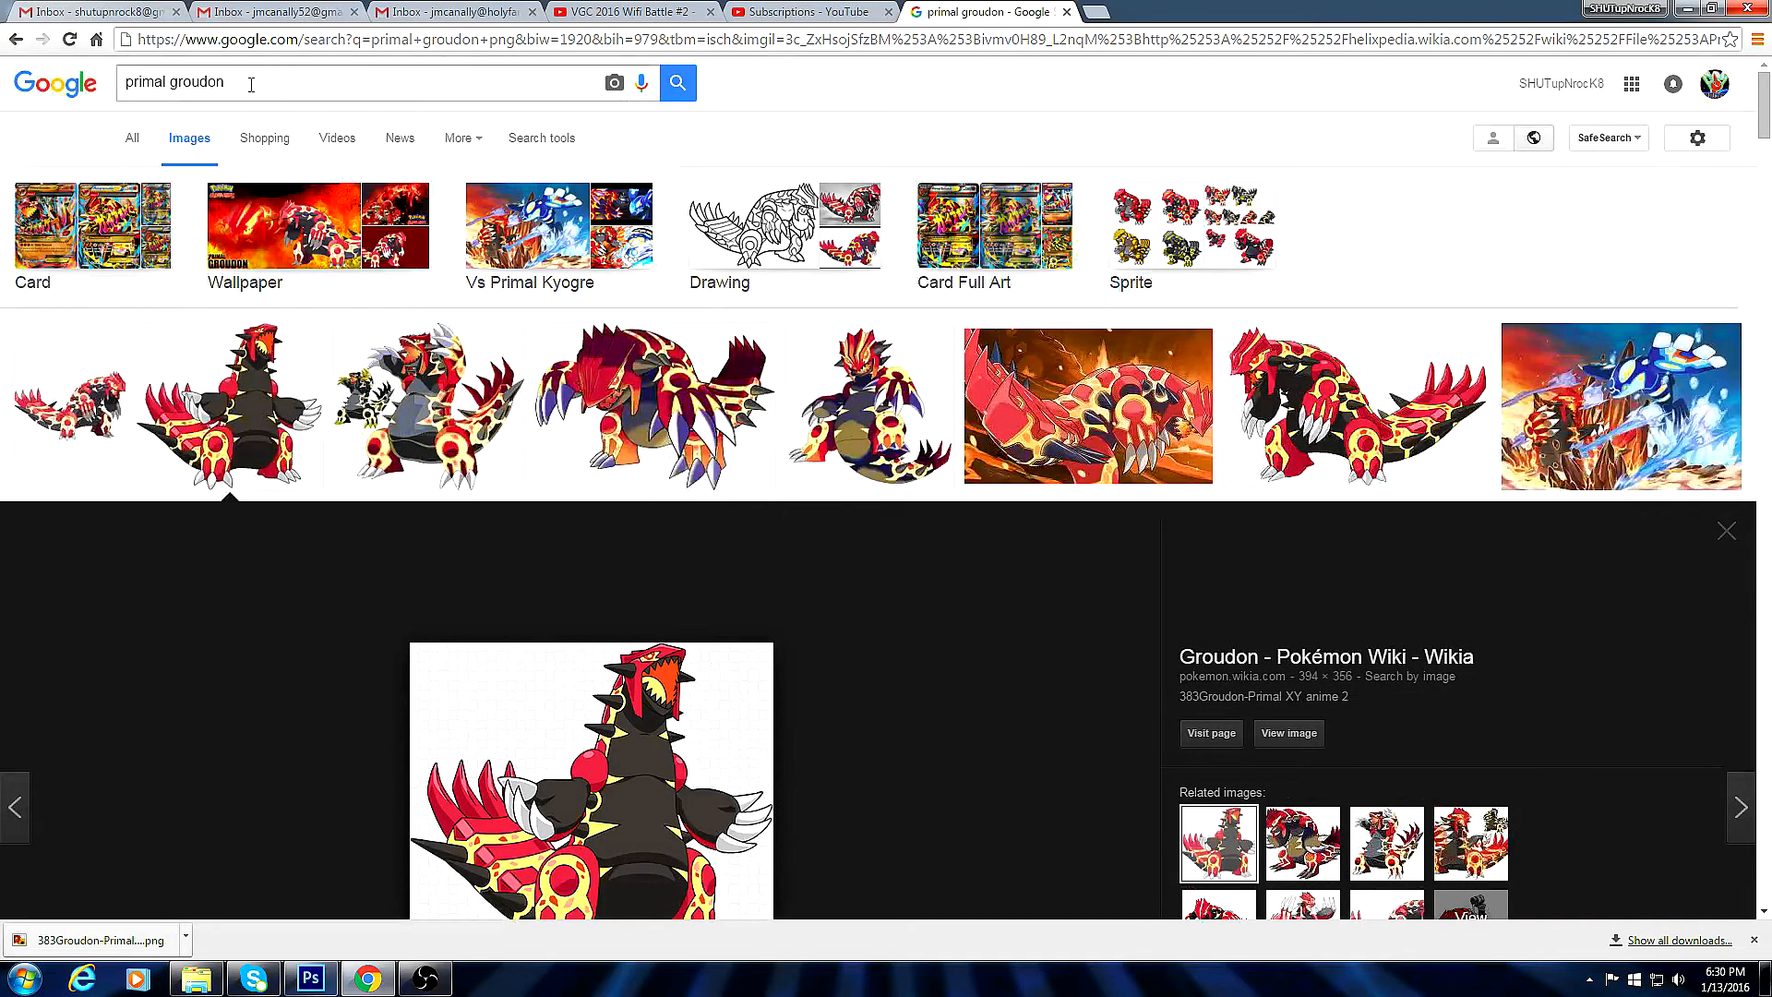
drag(231, 82, 104, 74)
text(digital backgro)
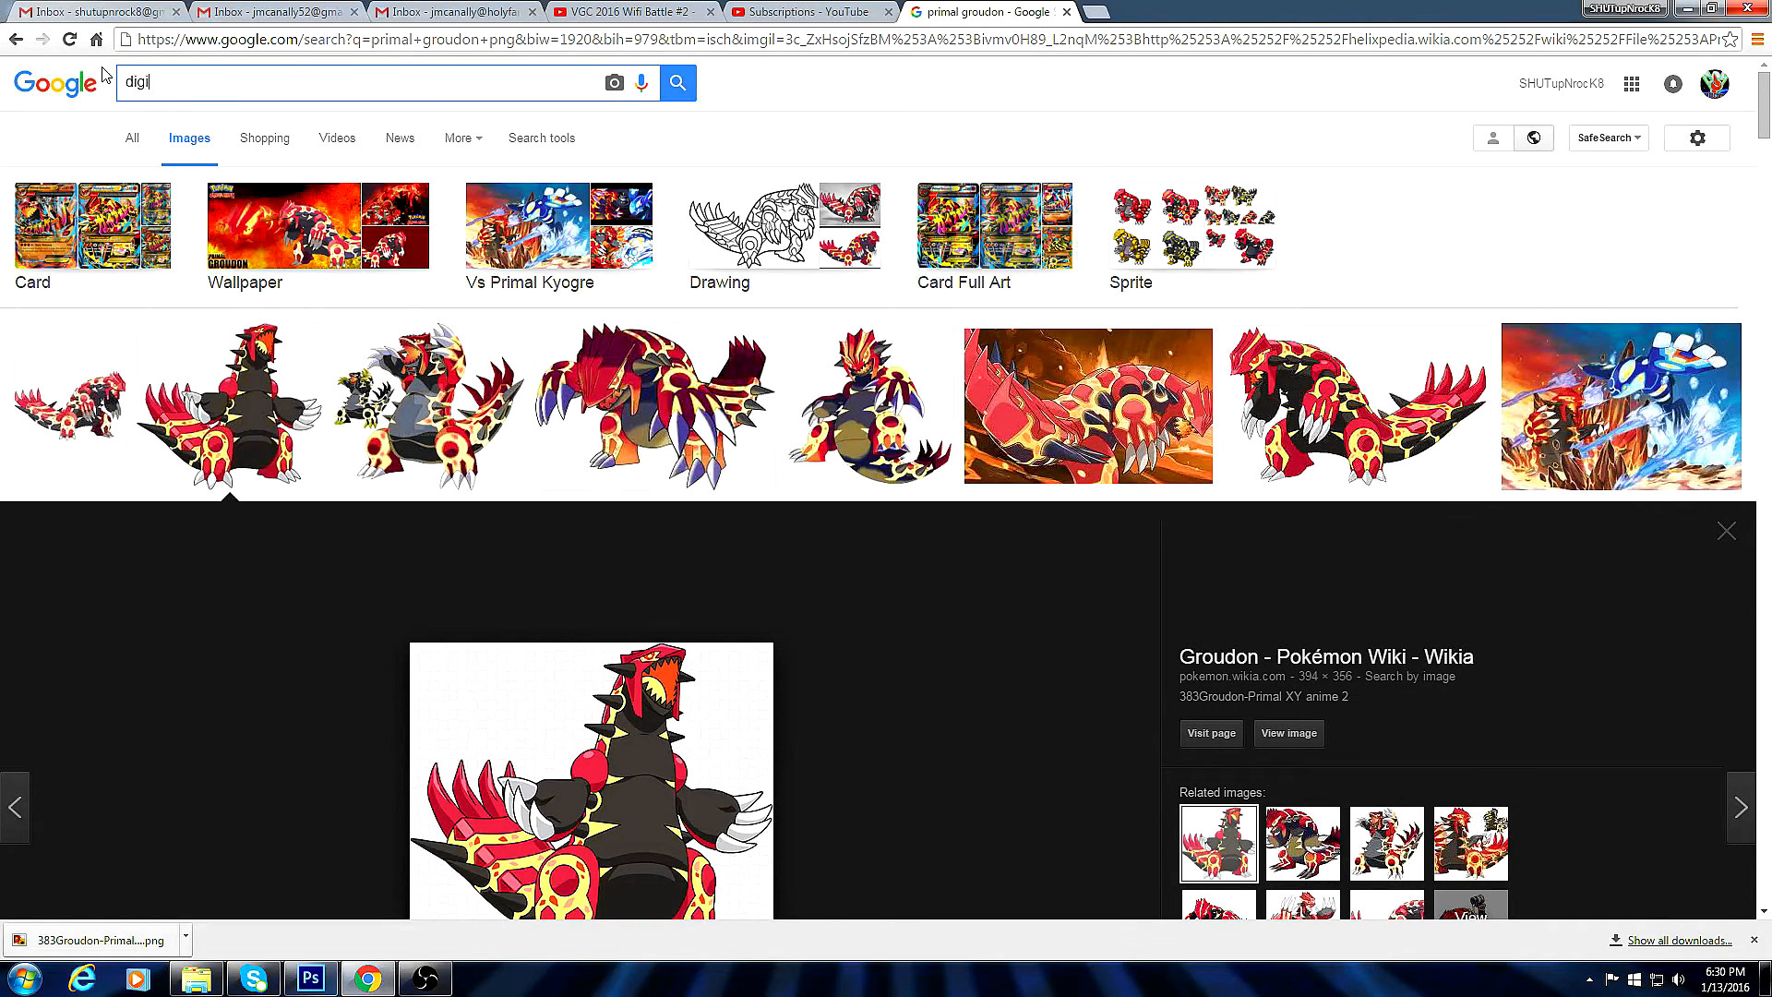
text(und)
key(Return)
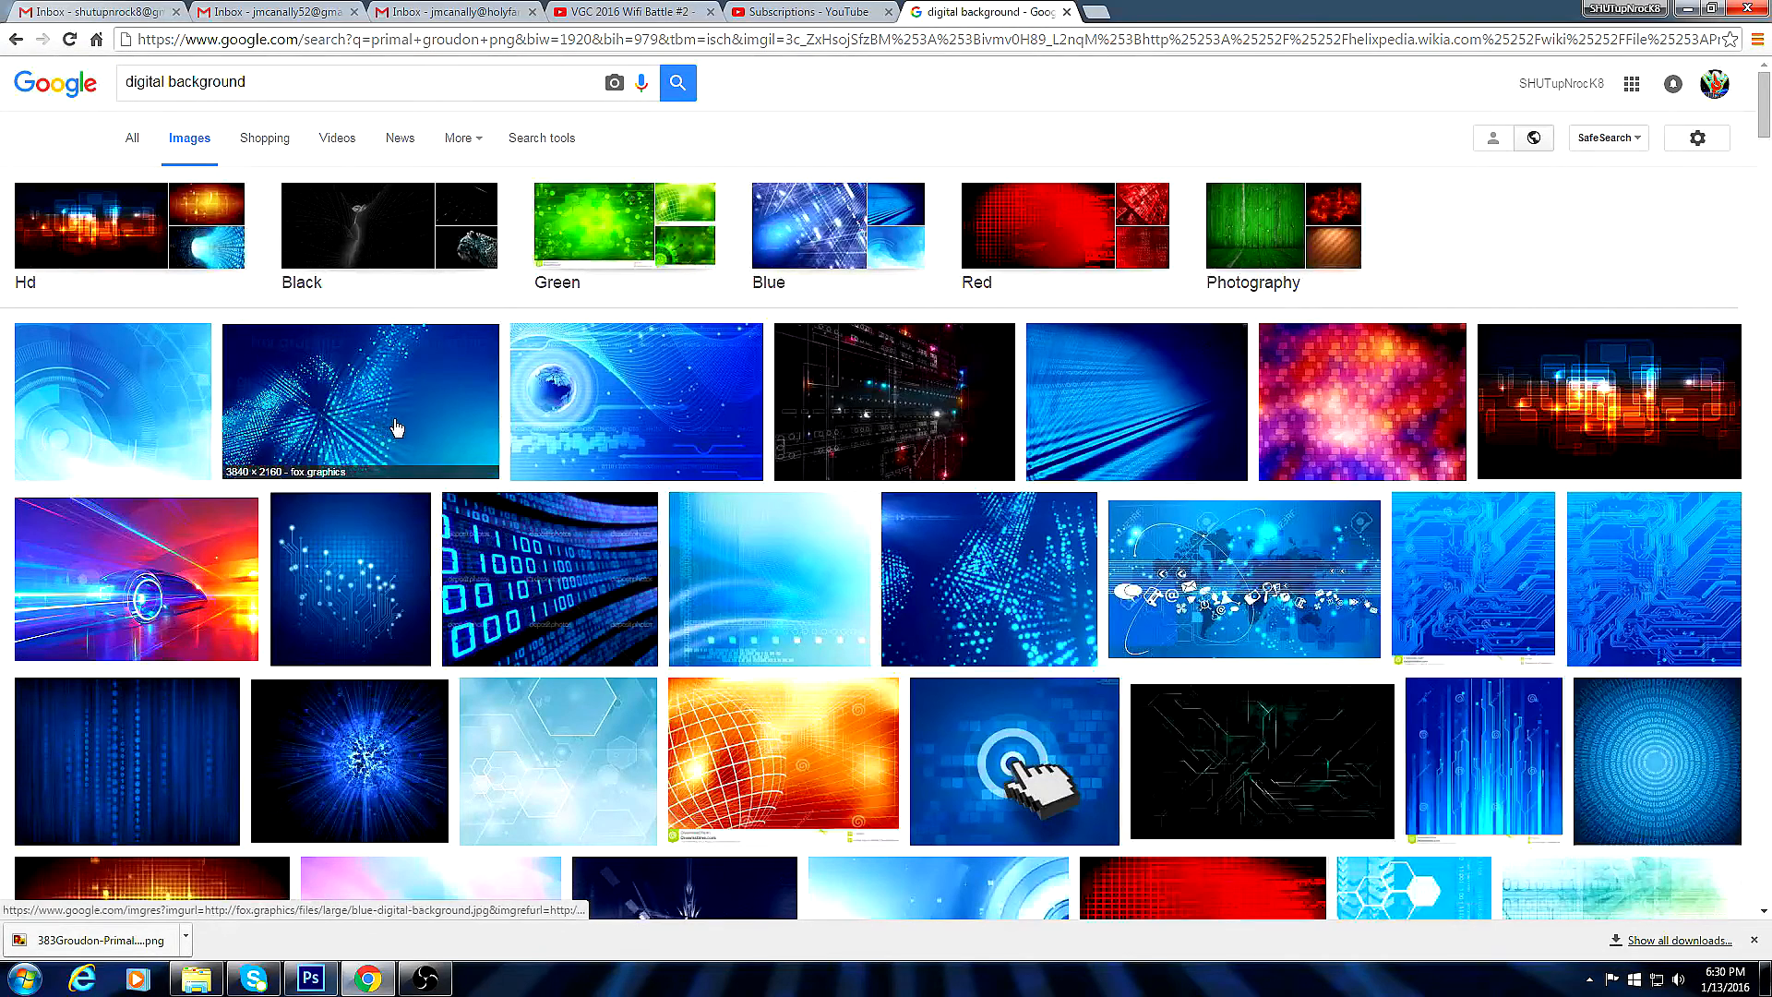
Save the orange and blue 3D Black Digital Background image as 7016432-digital-abstract-background.jpg in the Pokemon Thumbnails folder's Subscriber Battles subfolder.
click(1606, 443)
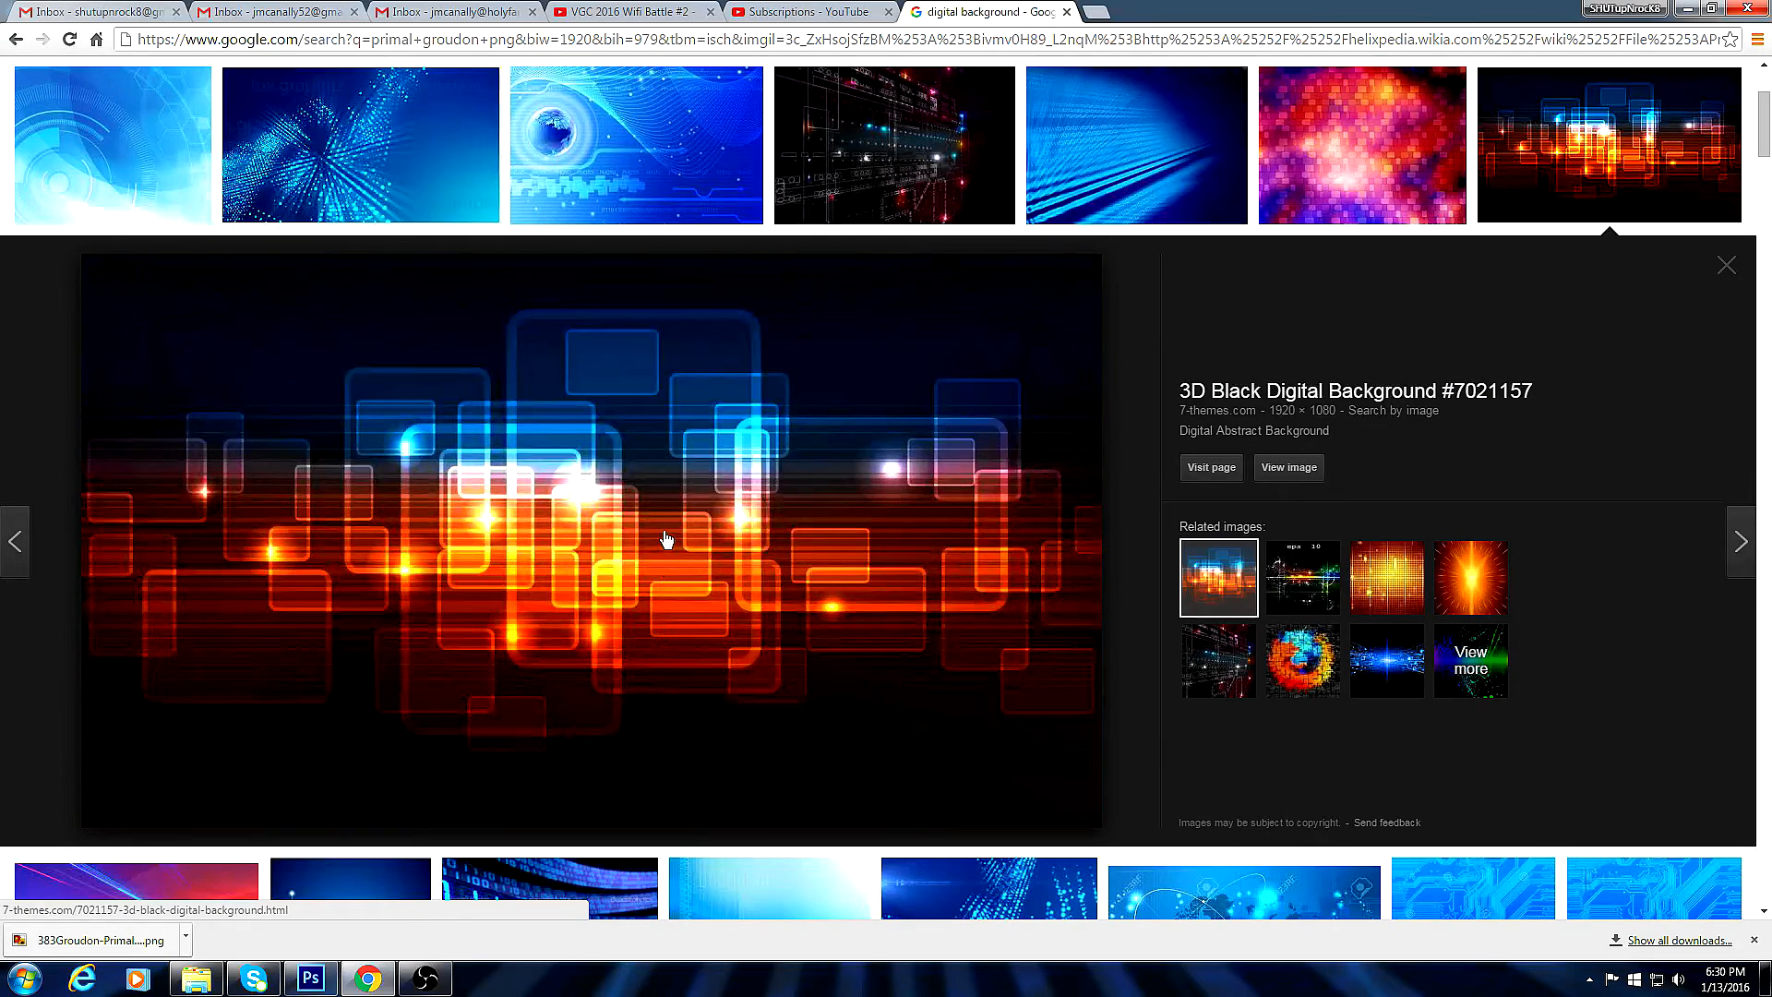
right_click(611, 423)
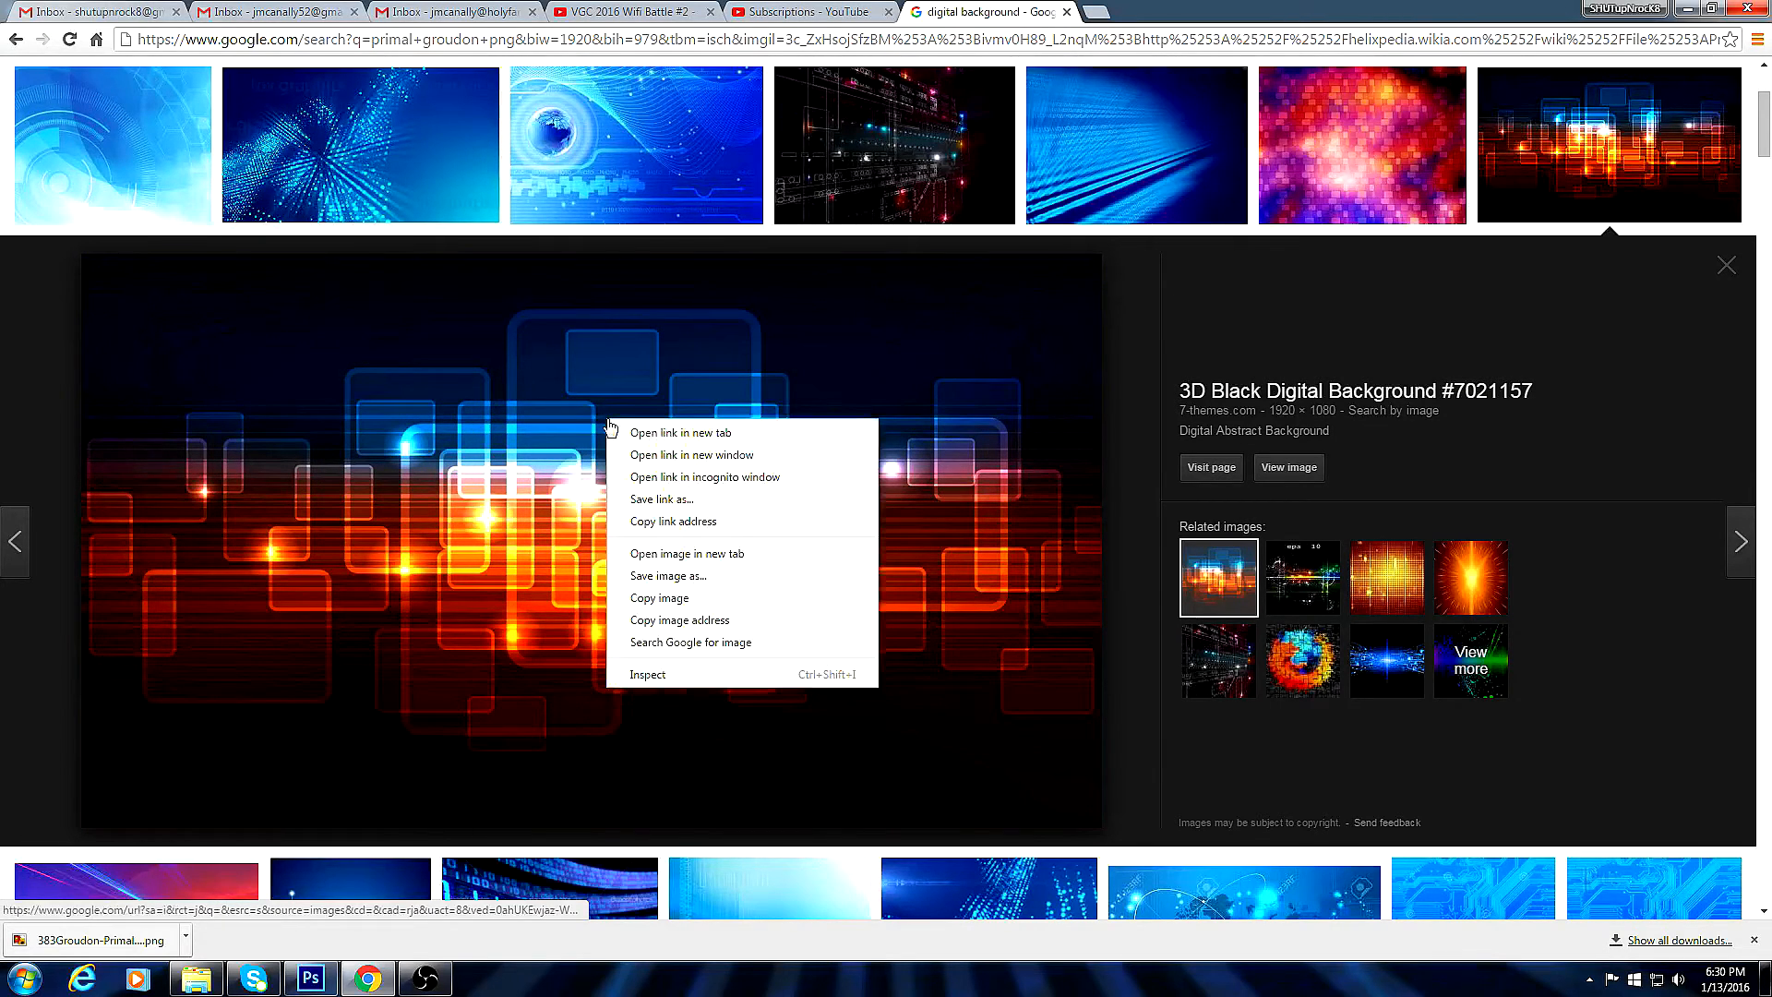
click(630, 576)
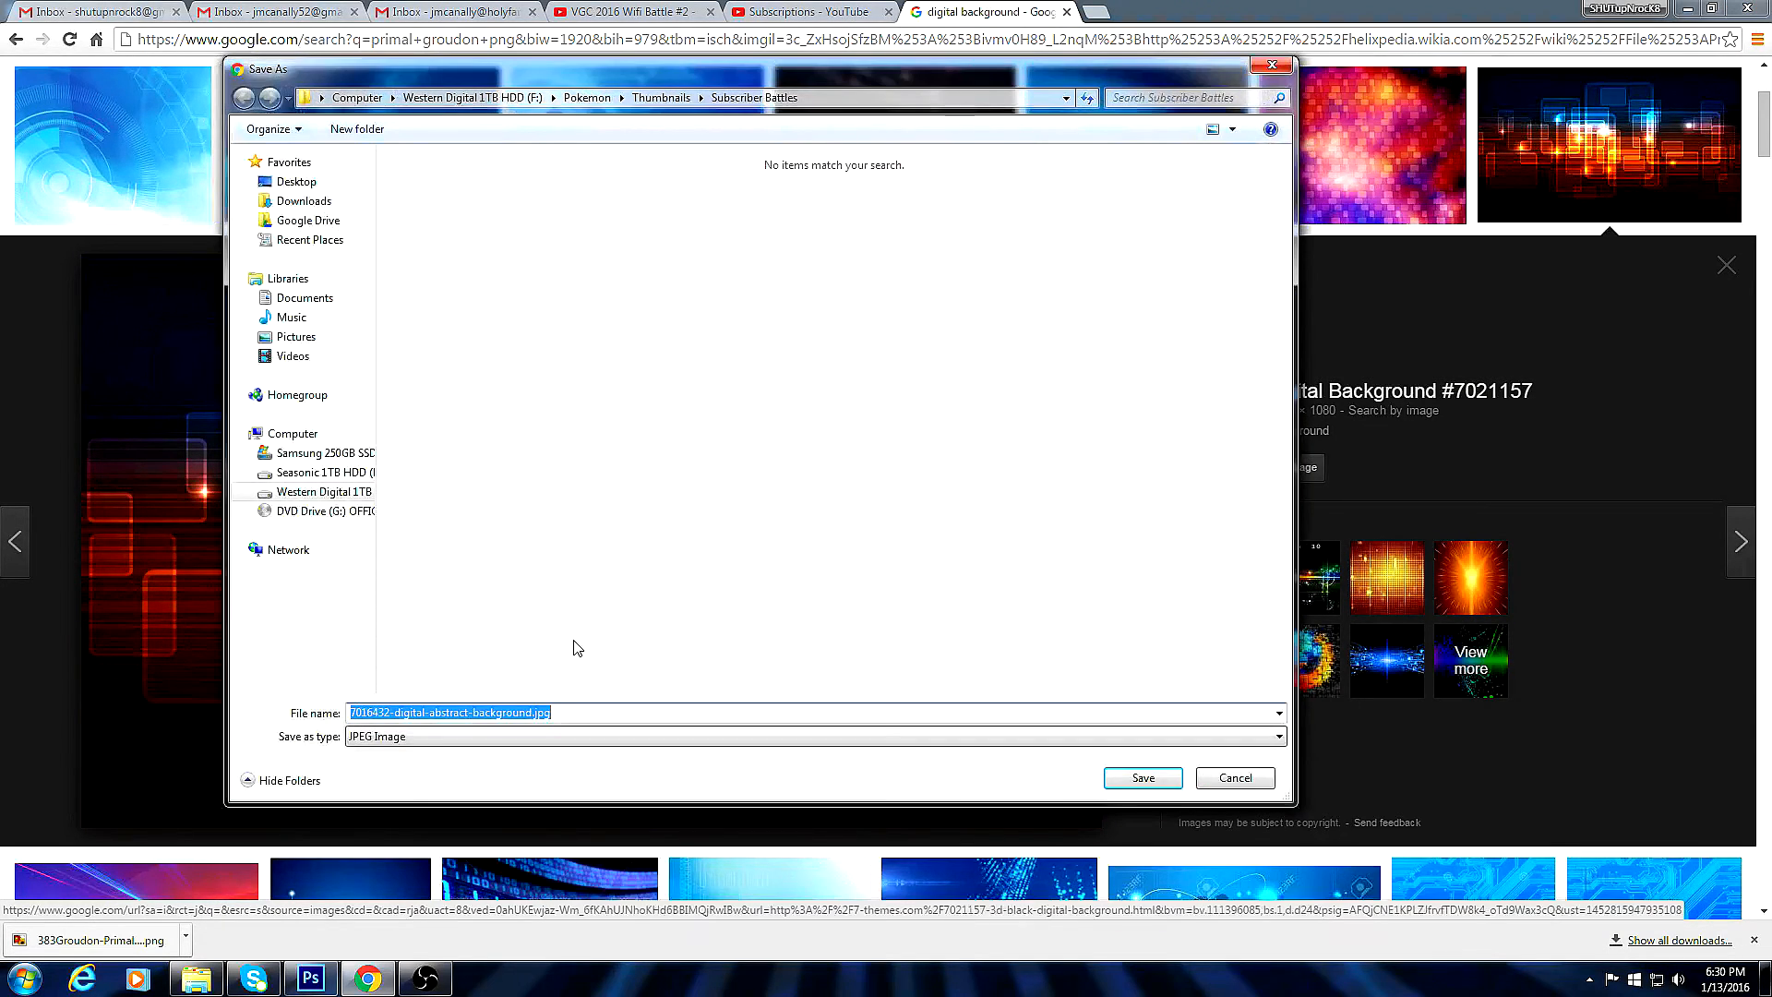
click(323, 491)
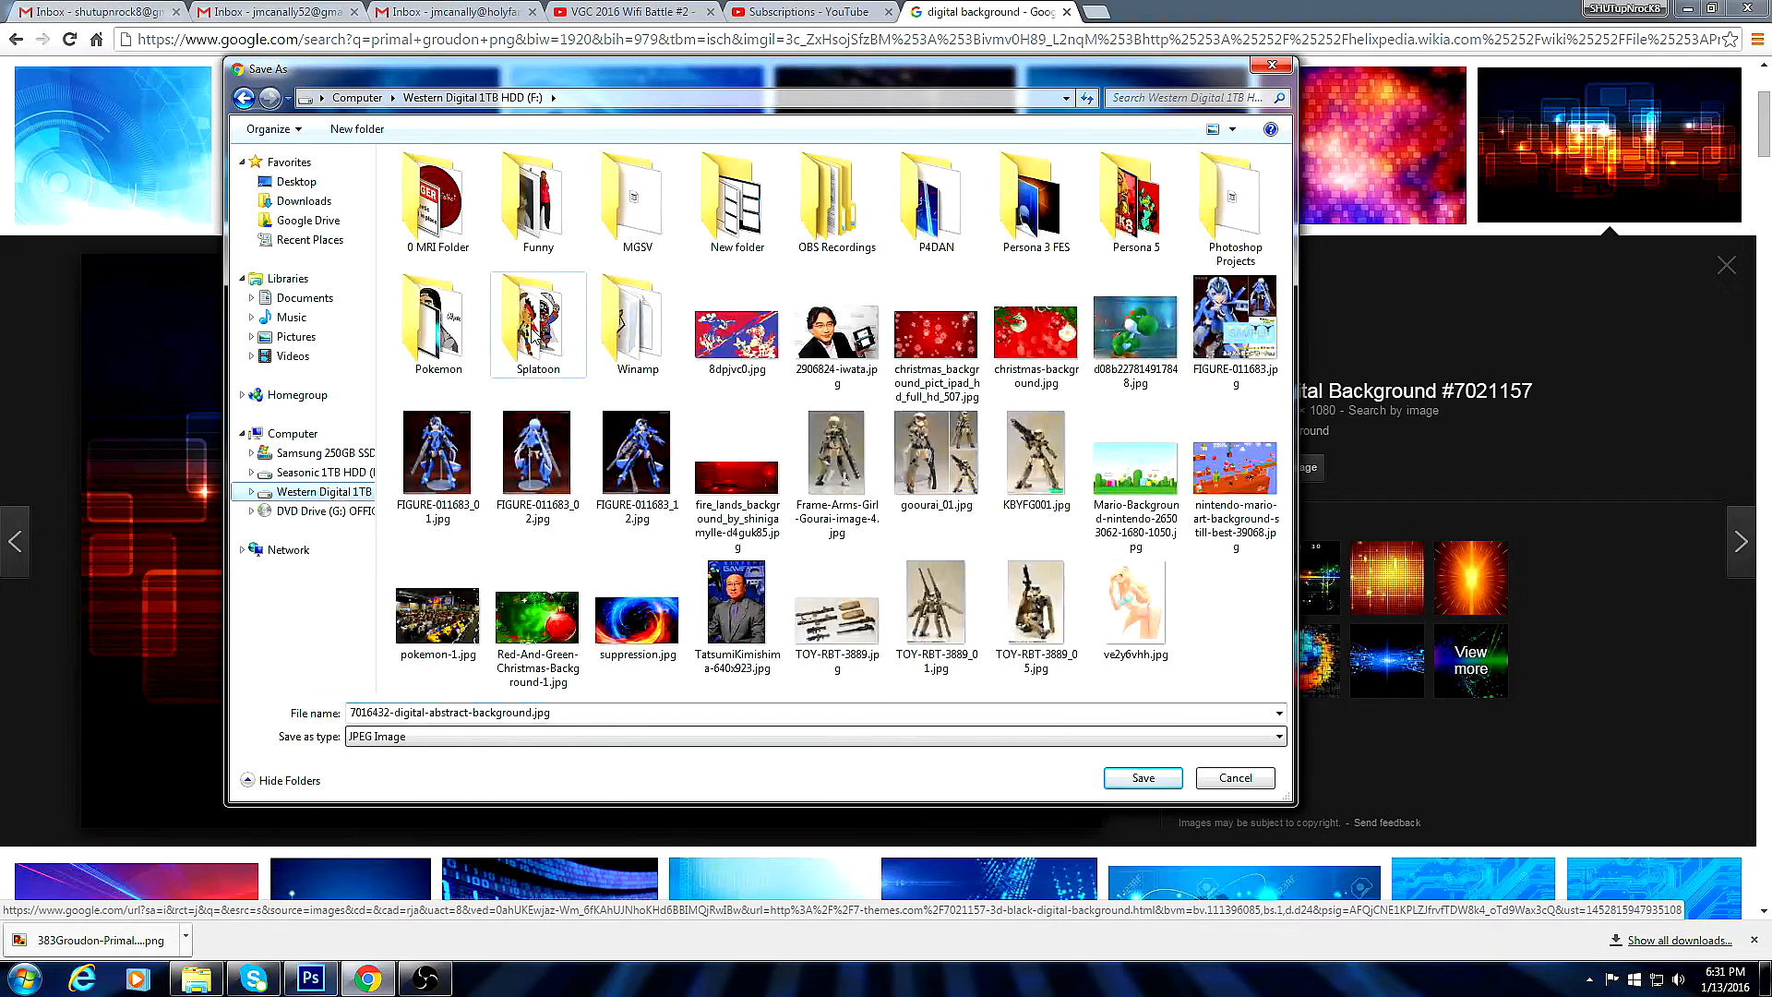
click(633, 334)
double_click(439, 328)
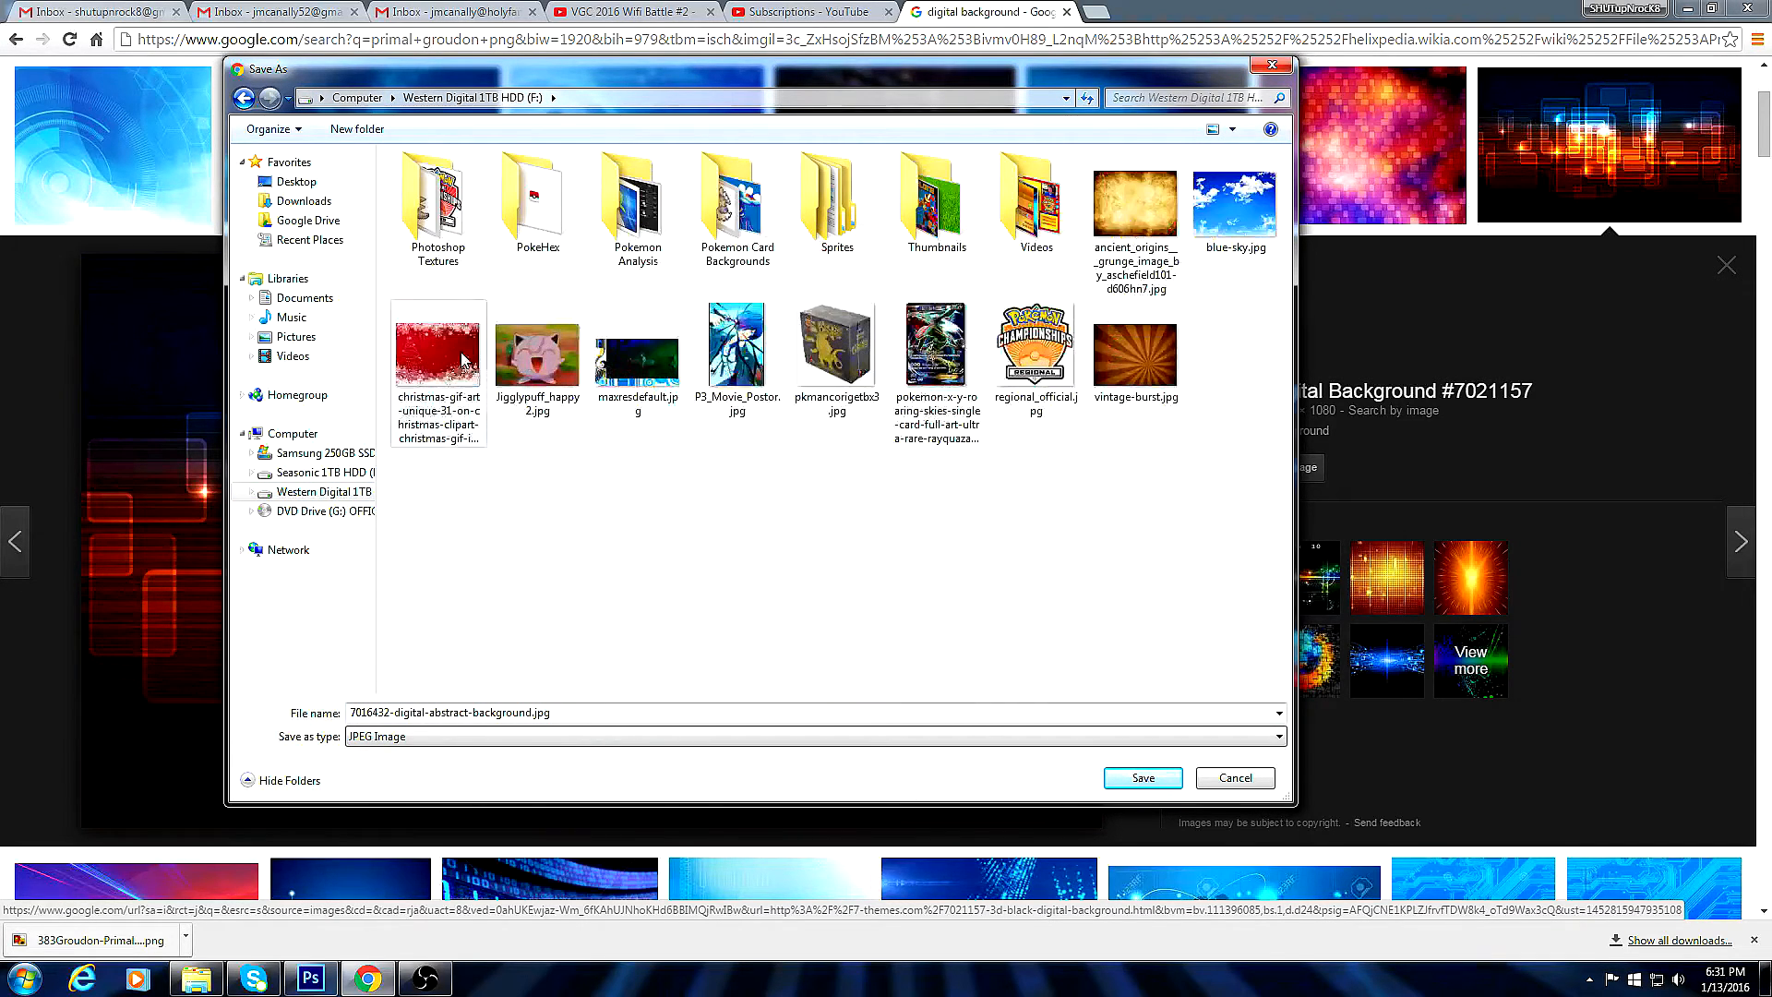
double_click(937, 199)
double_click(447, 211)
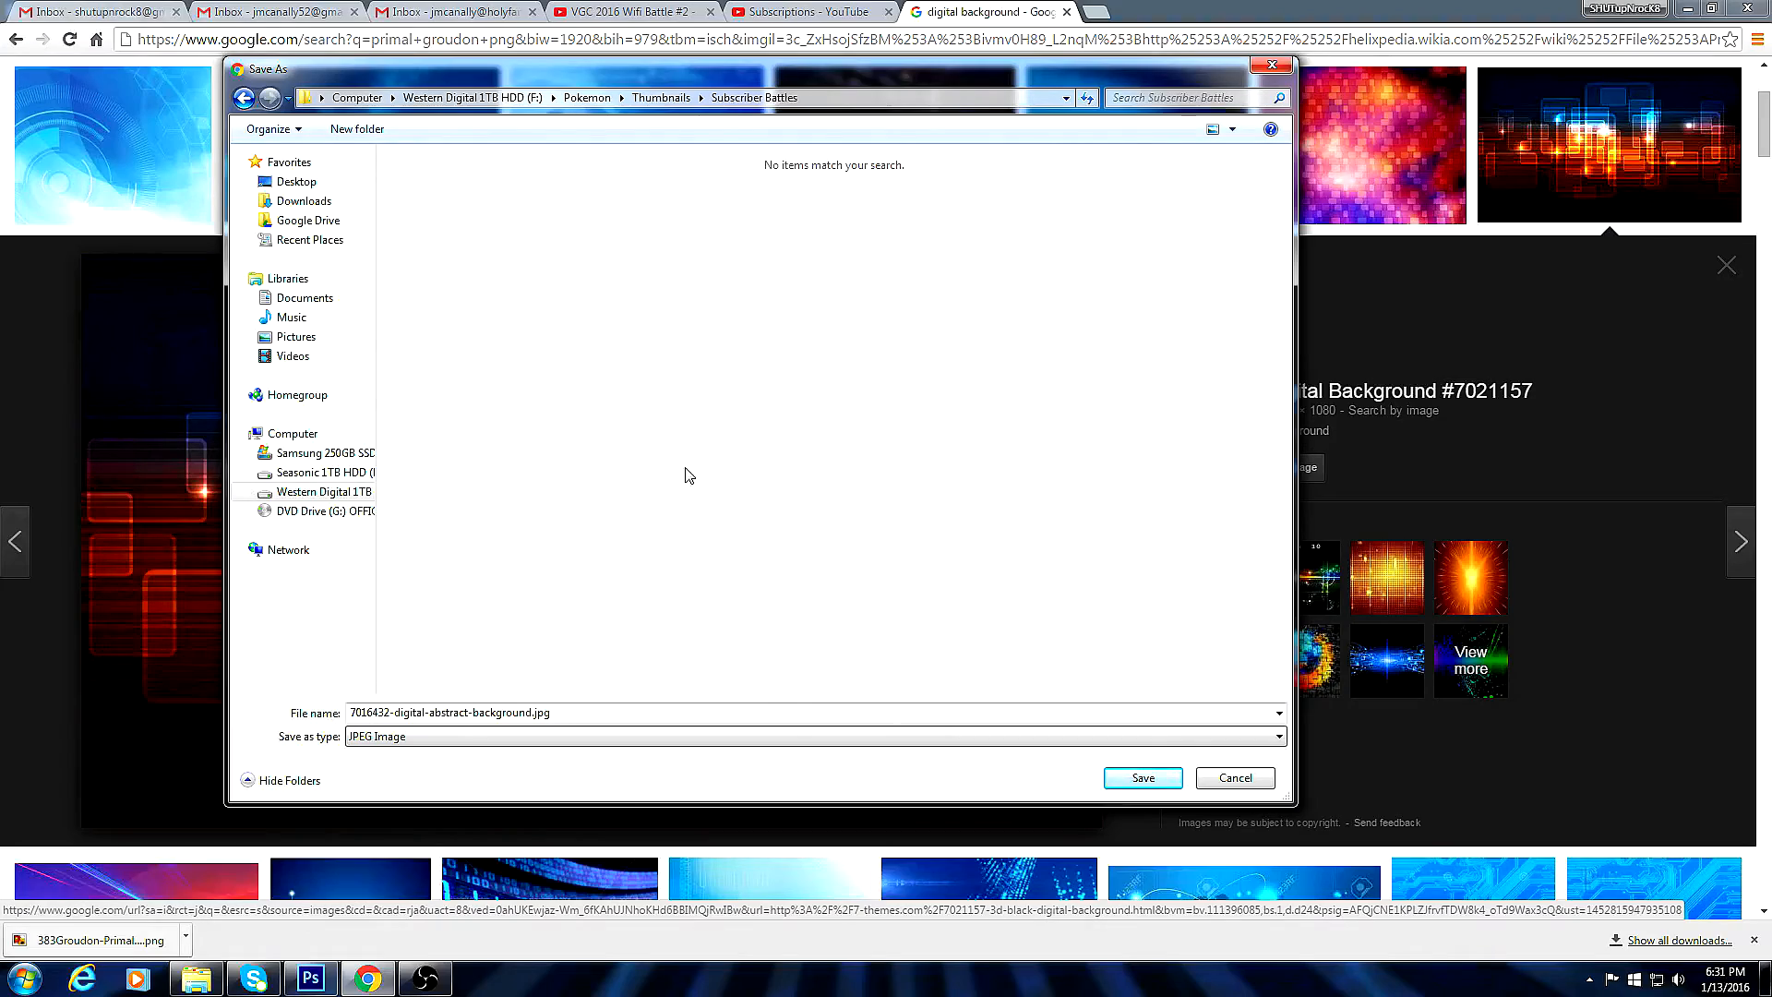
click(1143, 777)
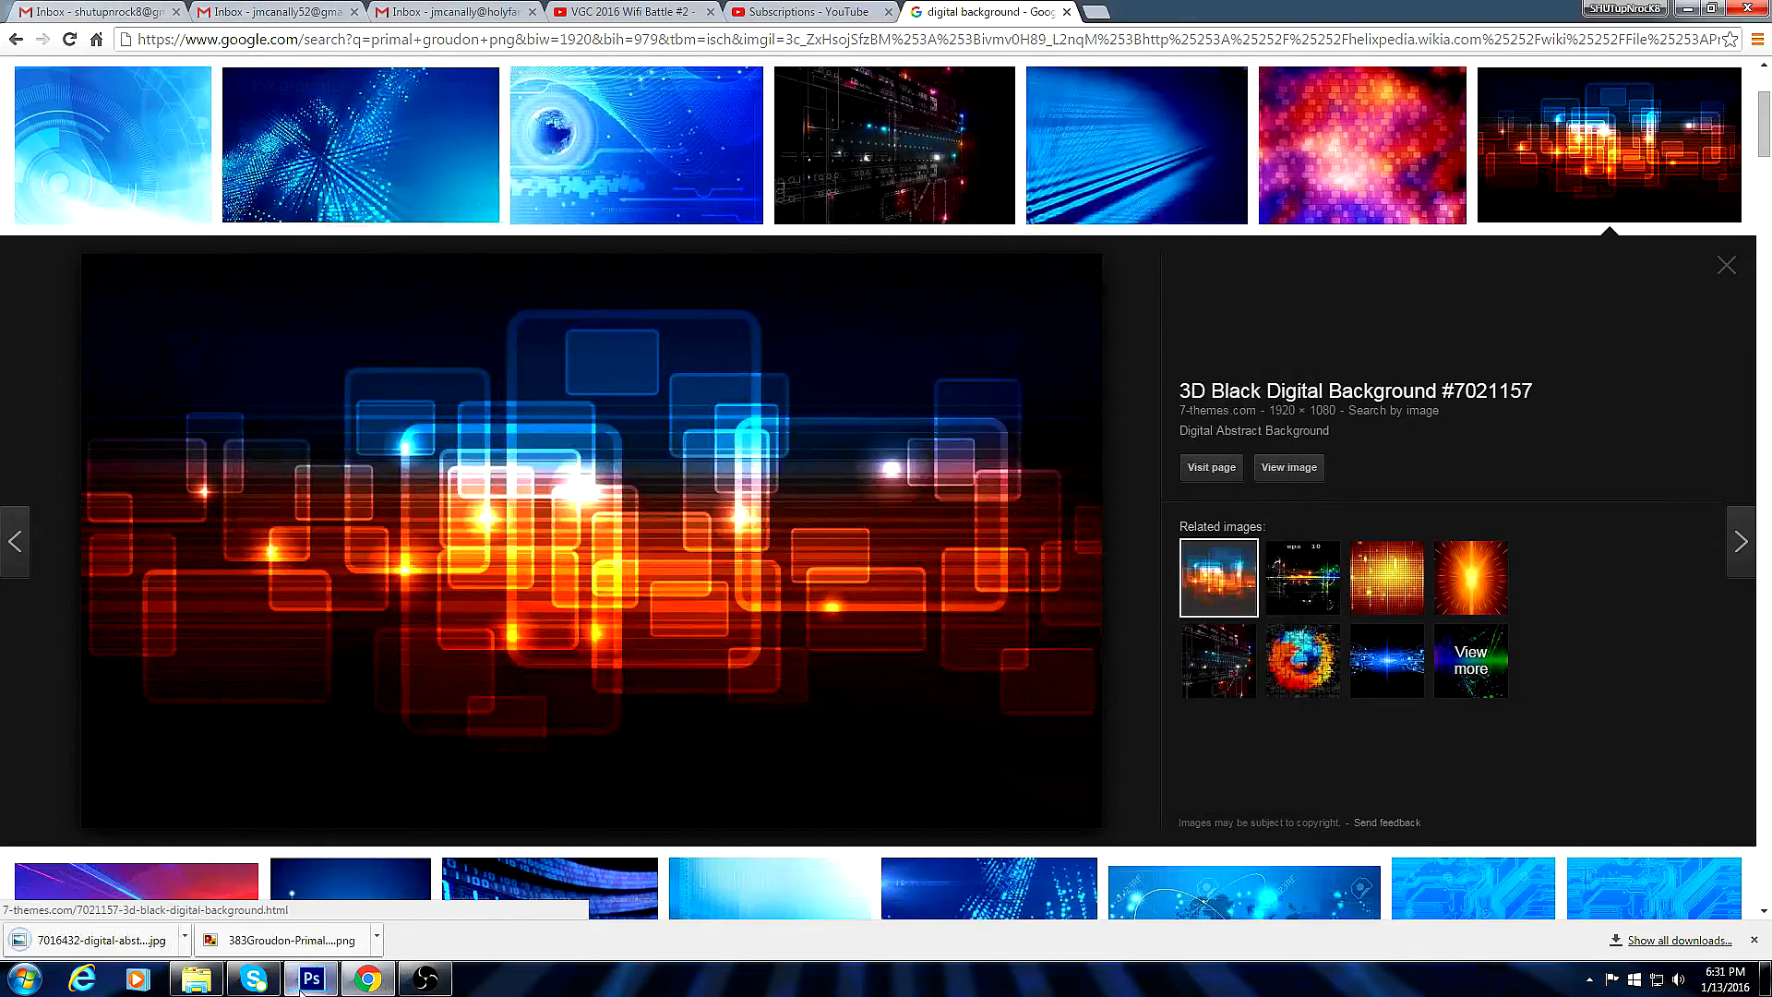
Switch to Photoshop and open 7016432-digital-abstract-background.jpg.
key(alt+Tab)
click(51, 13)
click(65, 33)
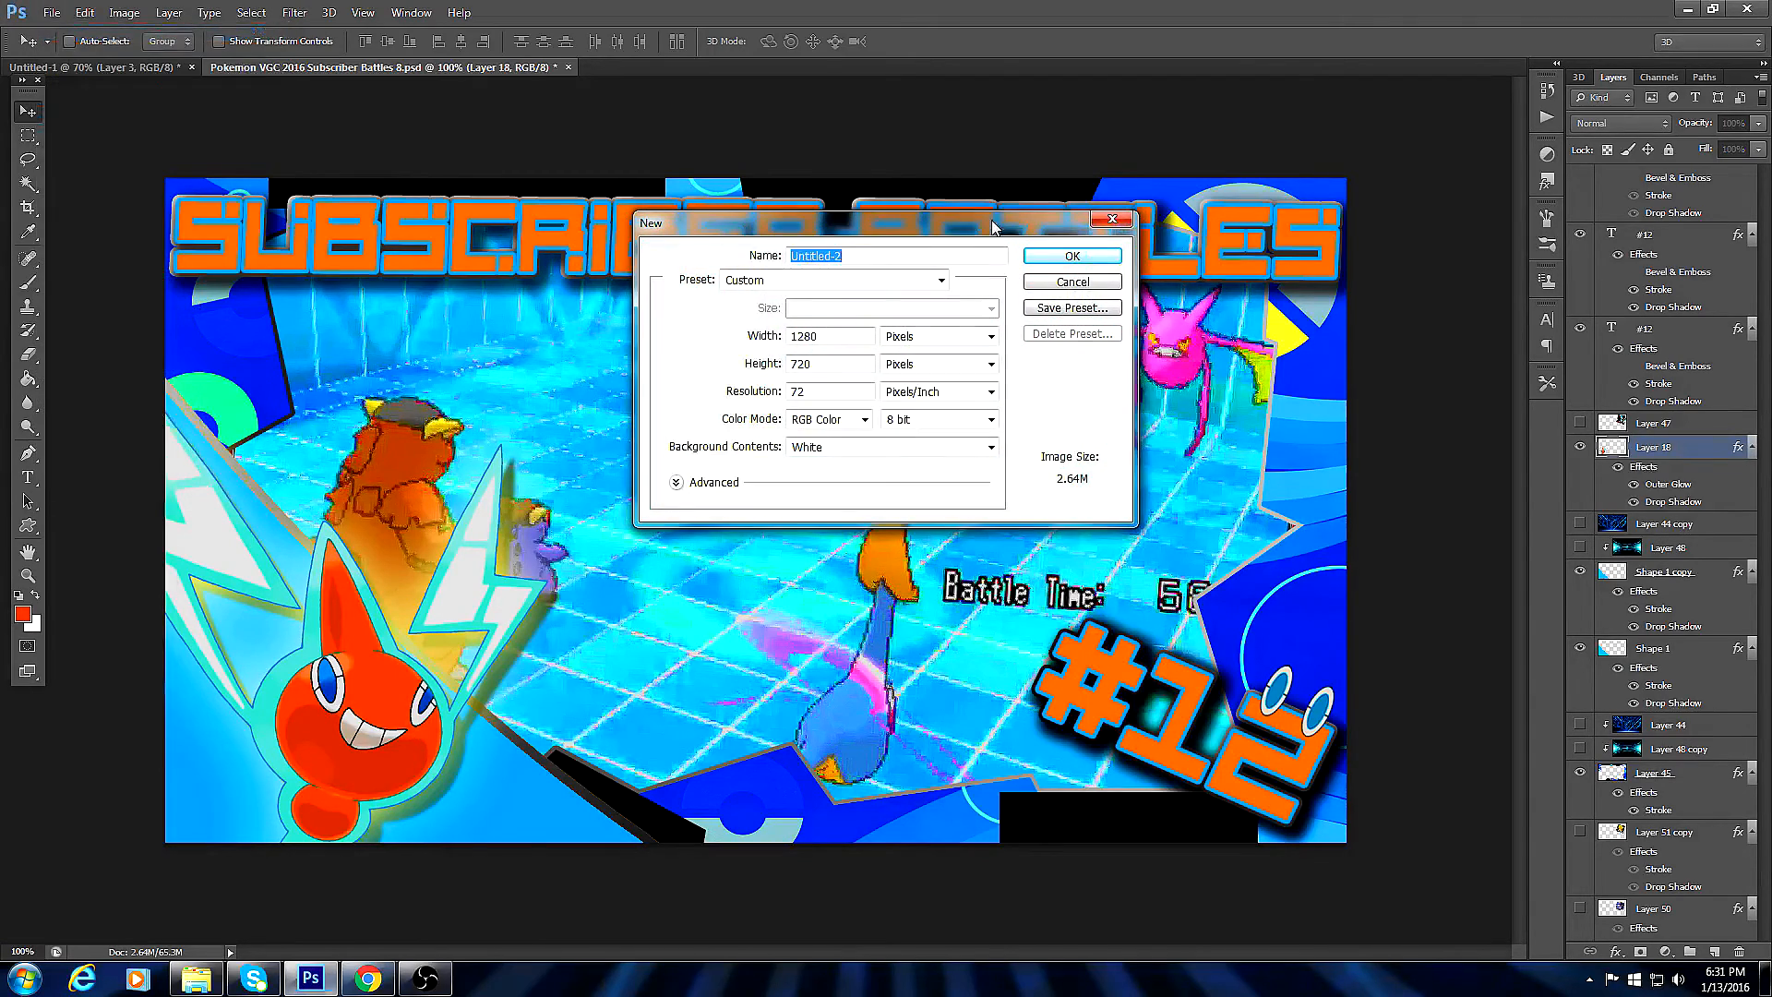
click(1112, 221)
click(52, 13)
click(64, 52)
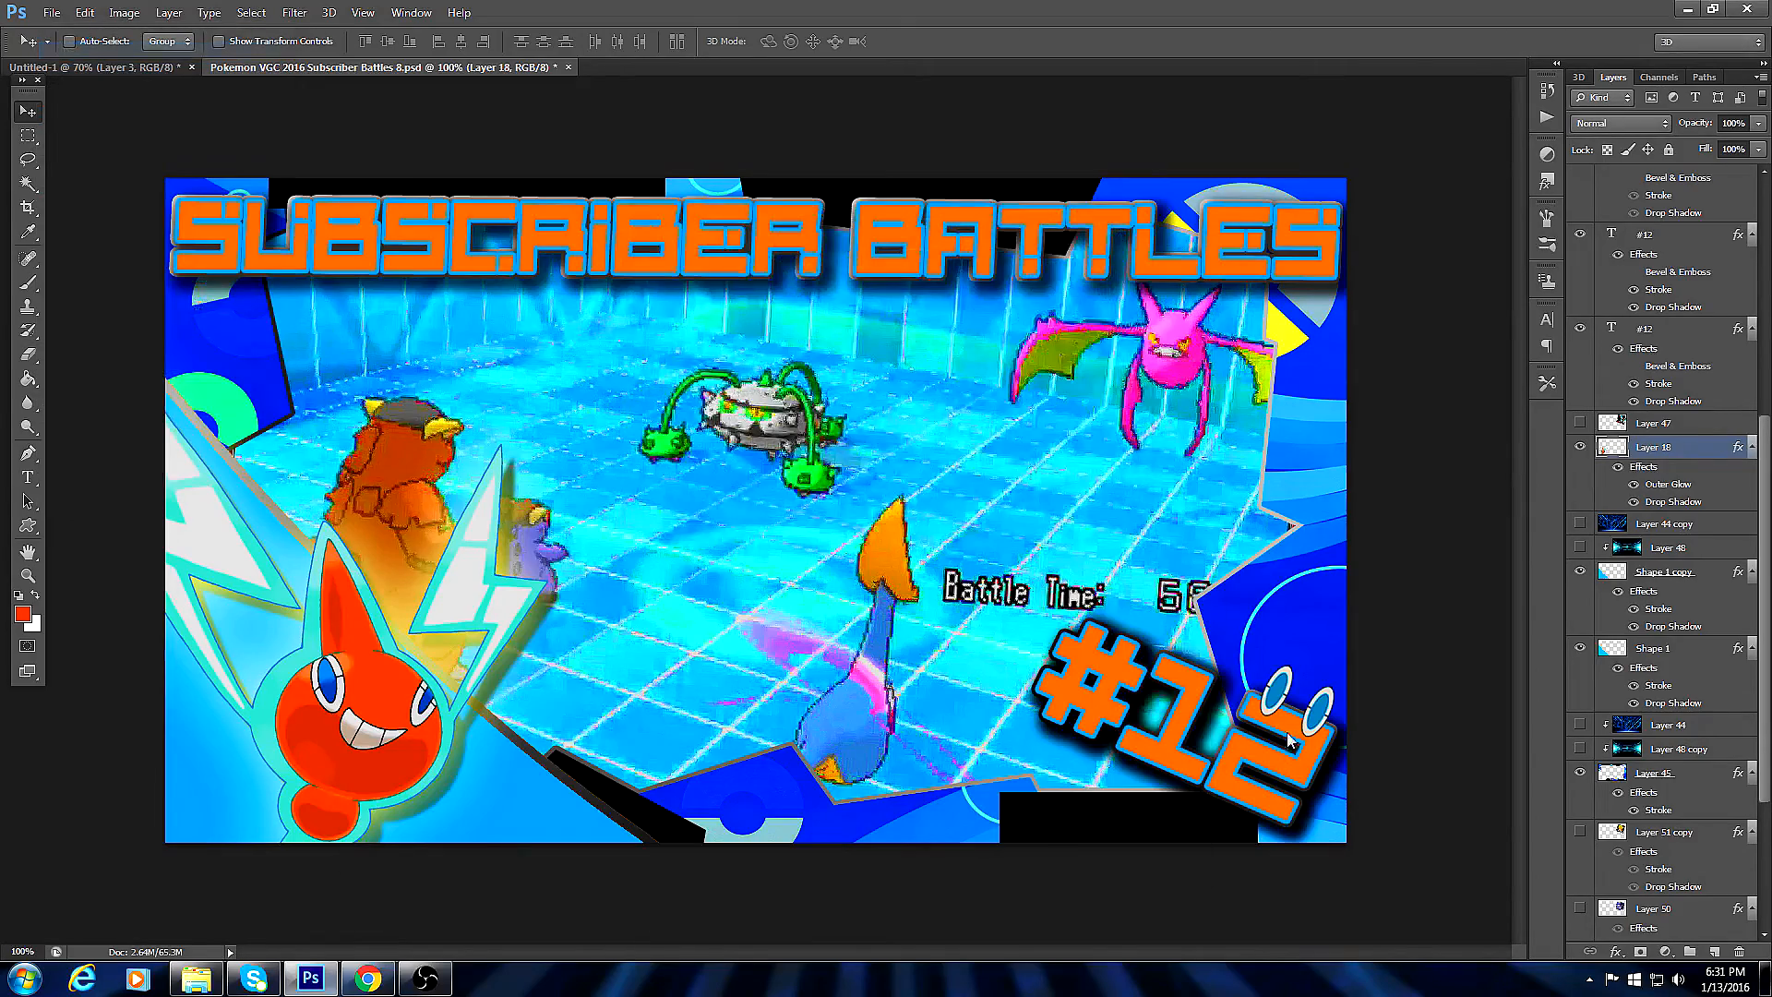
double_click(548, 342)
Copy the digital background image into the Subscriber Battles 8 document, close its source file and reposition it on the canvas.
drag(653, 70, 739, 384)
click(860, 368)
drag(882, 314, 364, 462)
drag(1536, 14, 1103, 52)
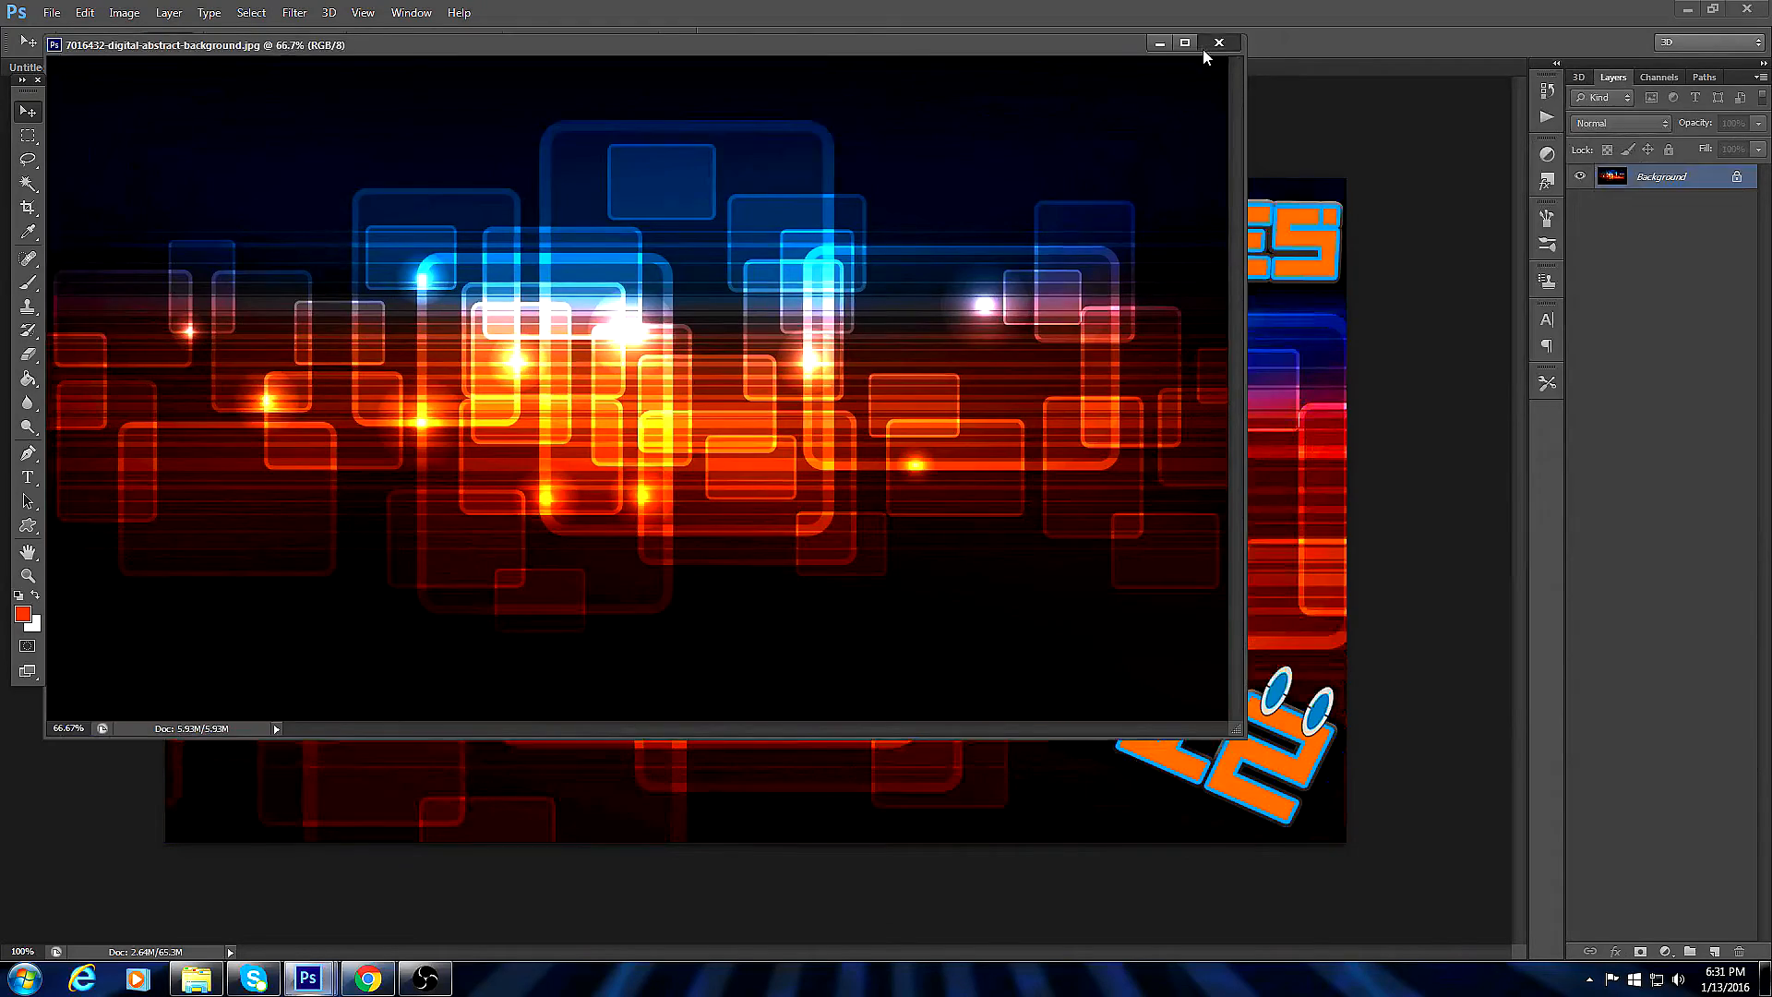
click(1210, 47)
drag(813, 580, 876, 547)
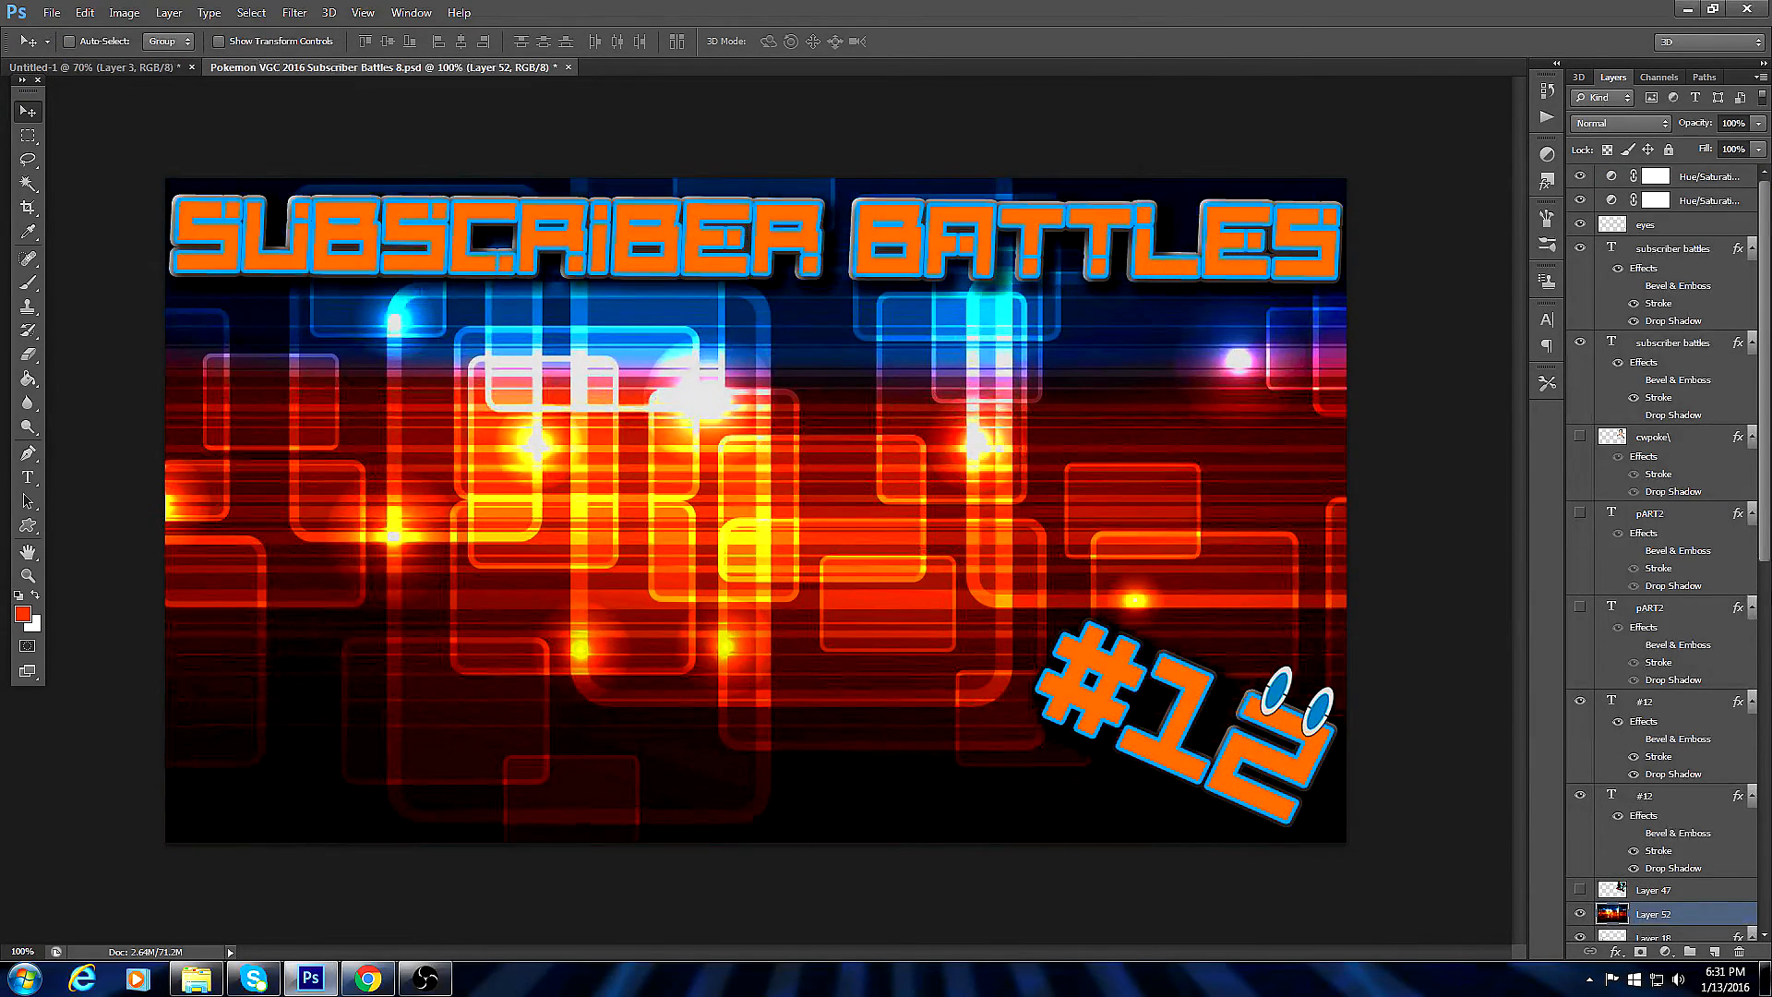
Copy the digital background from Subscriber Battles 8 into Untitled-1, and hide Layer 52 in the reference document.
drag(1764, 491, 1765, 905)
drag(1666, 175, 1659, 283)
drag(1658, 264, 1652, 185)
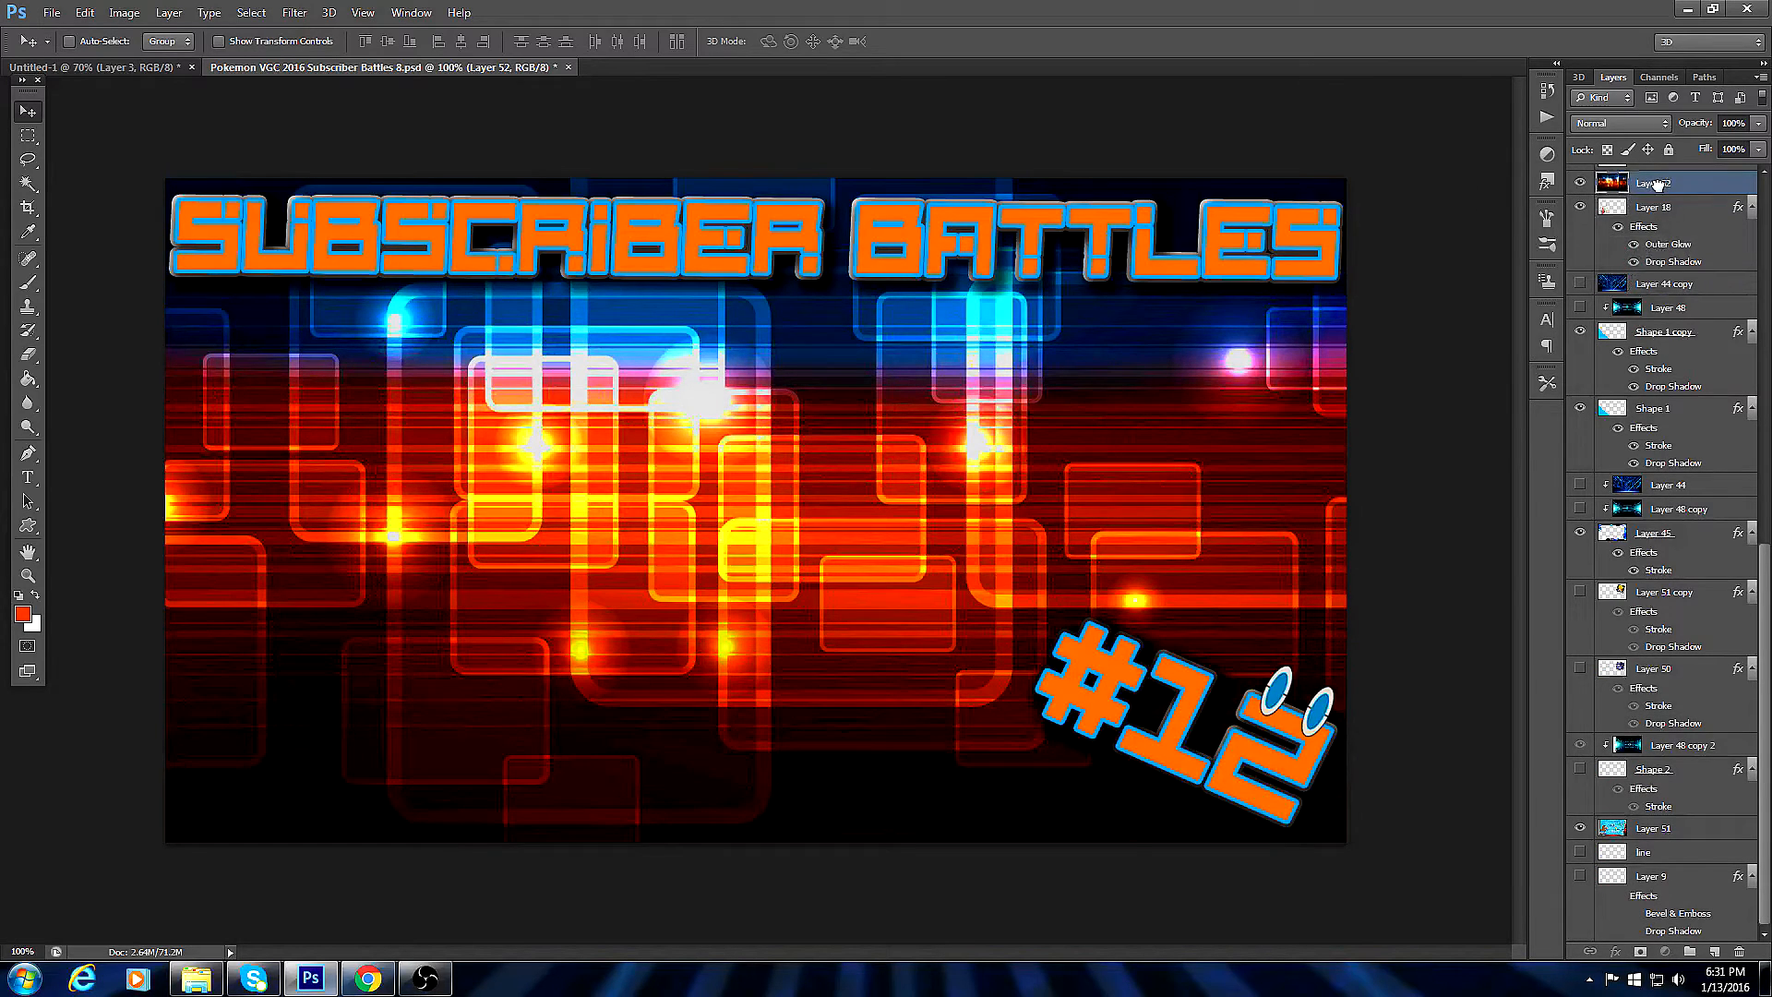
drag(437, 67, 608, 11)
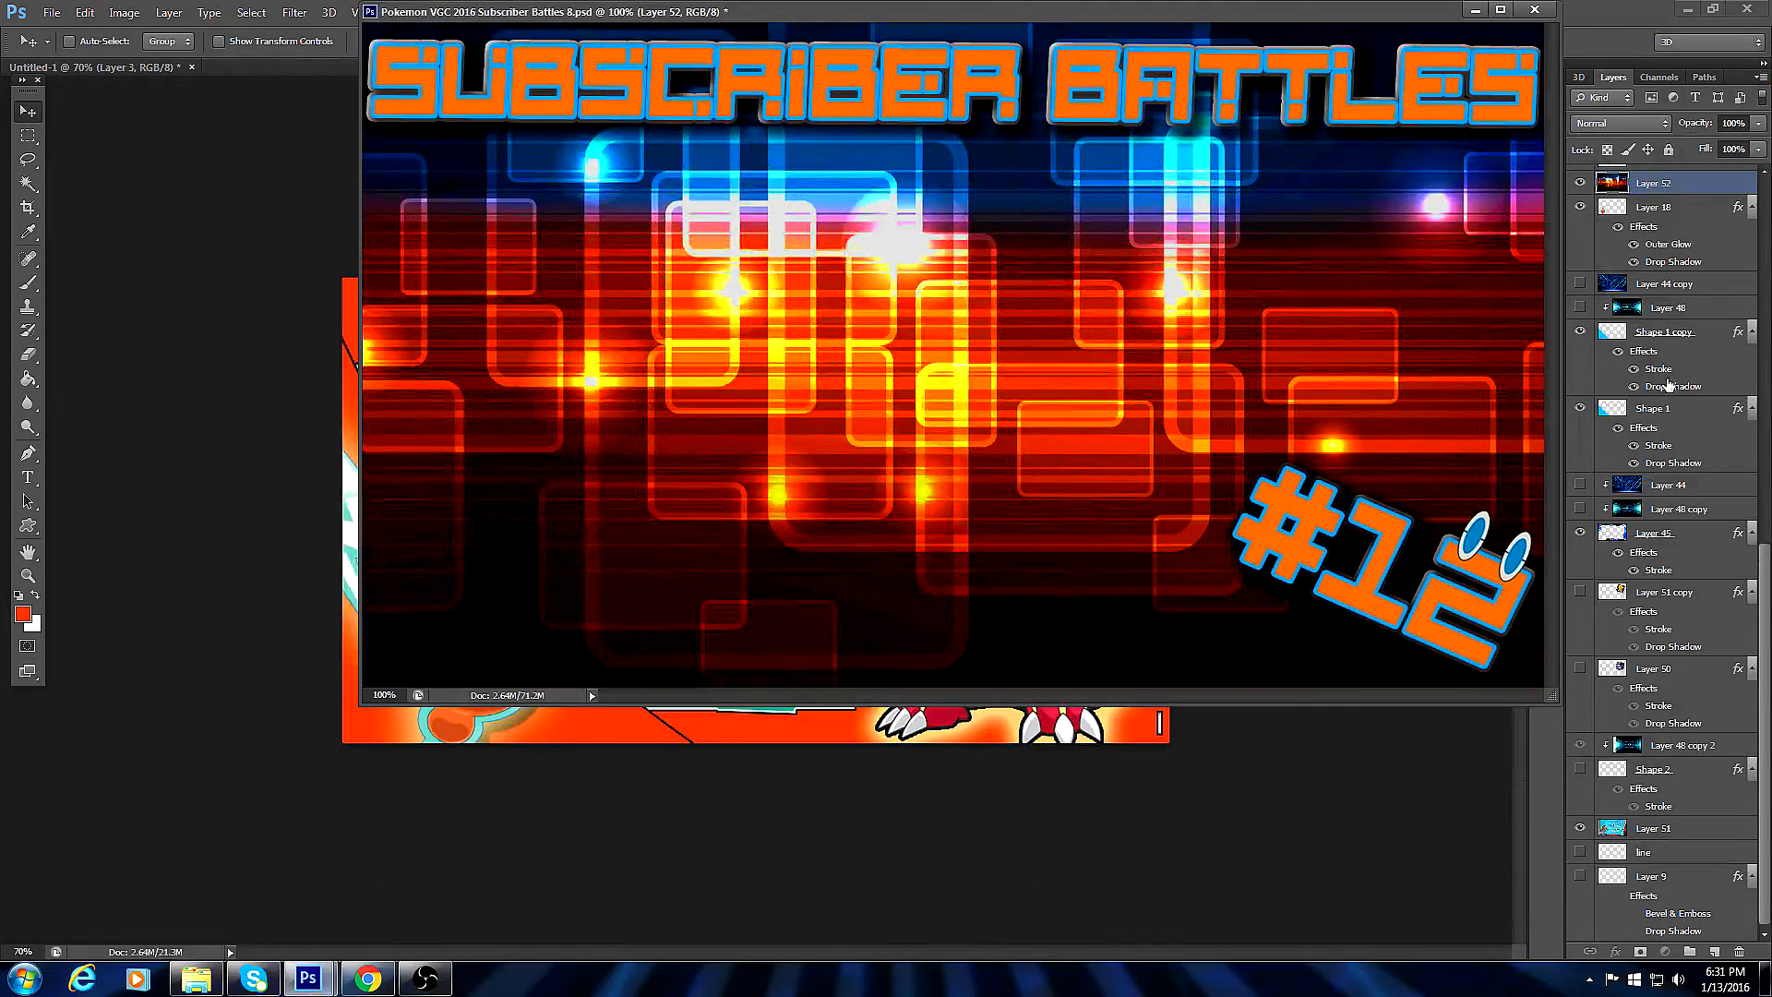
drag(1209, 31, 923, 457)
drag(1692, 187, 934, 421)
drag(1123, 439, 957, 83)
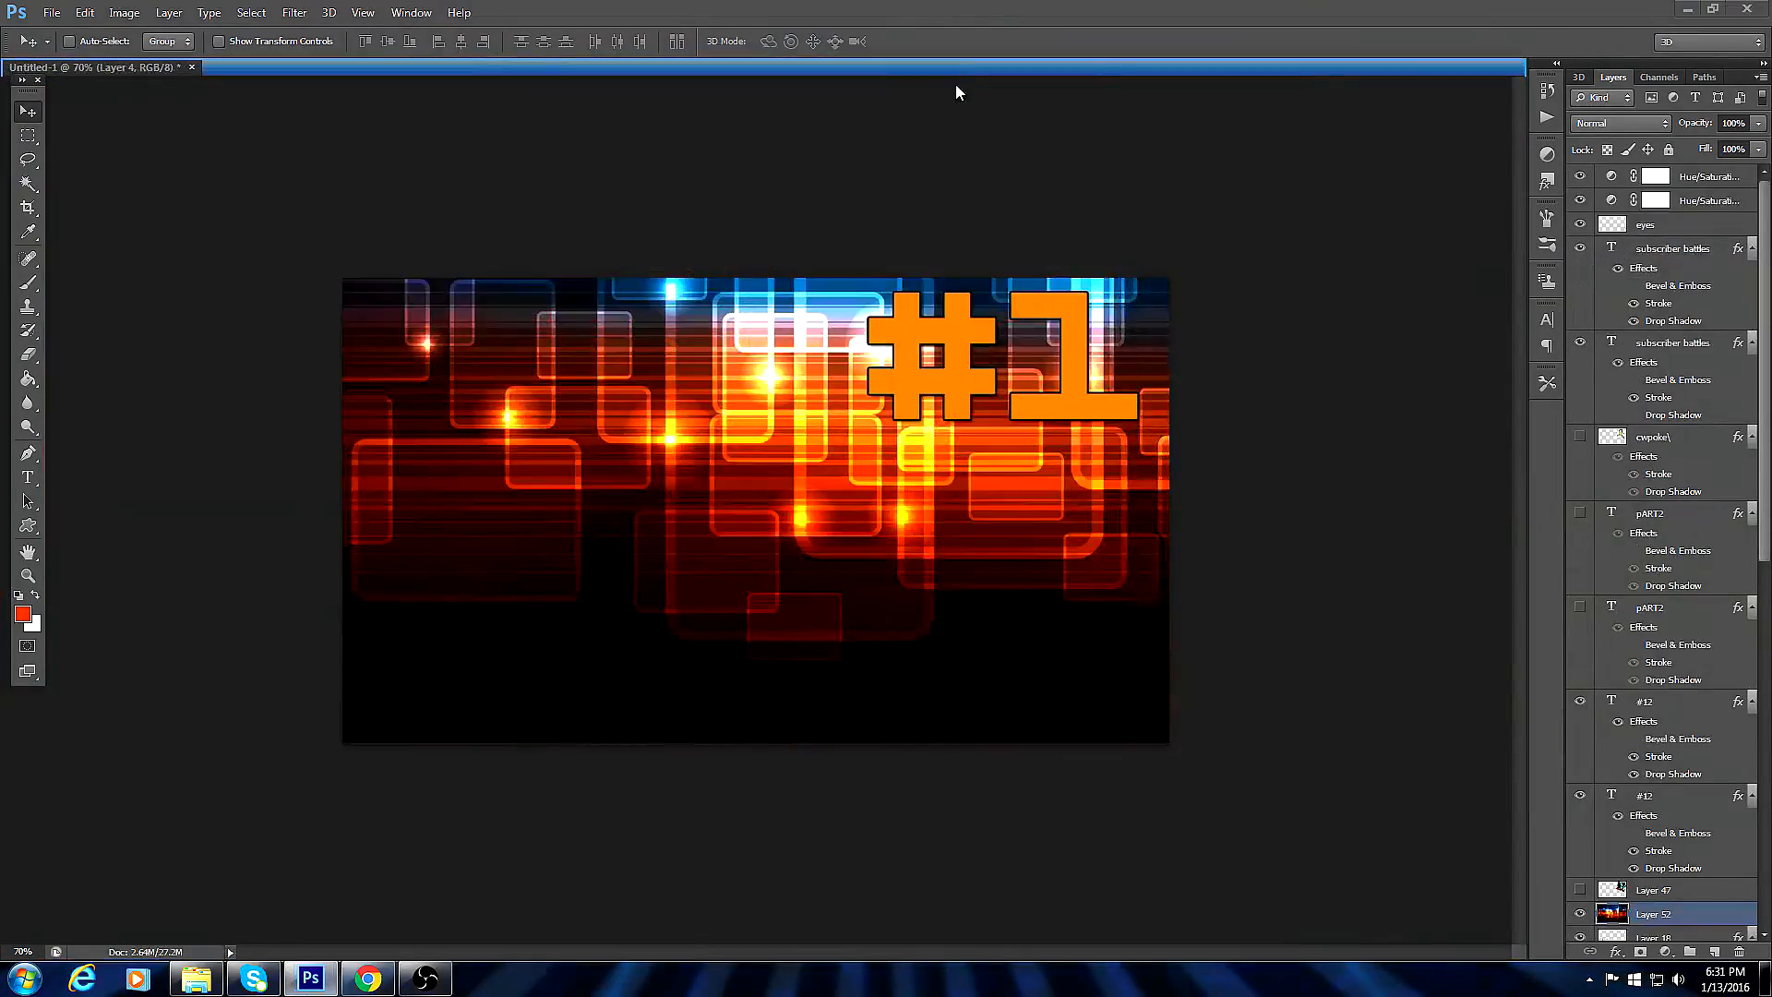
click(1580, 913)
click(140, 65)
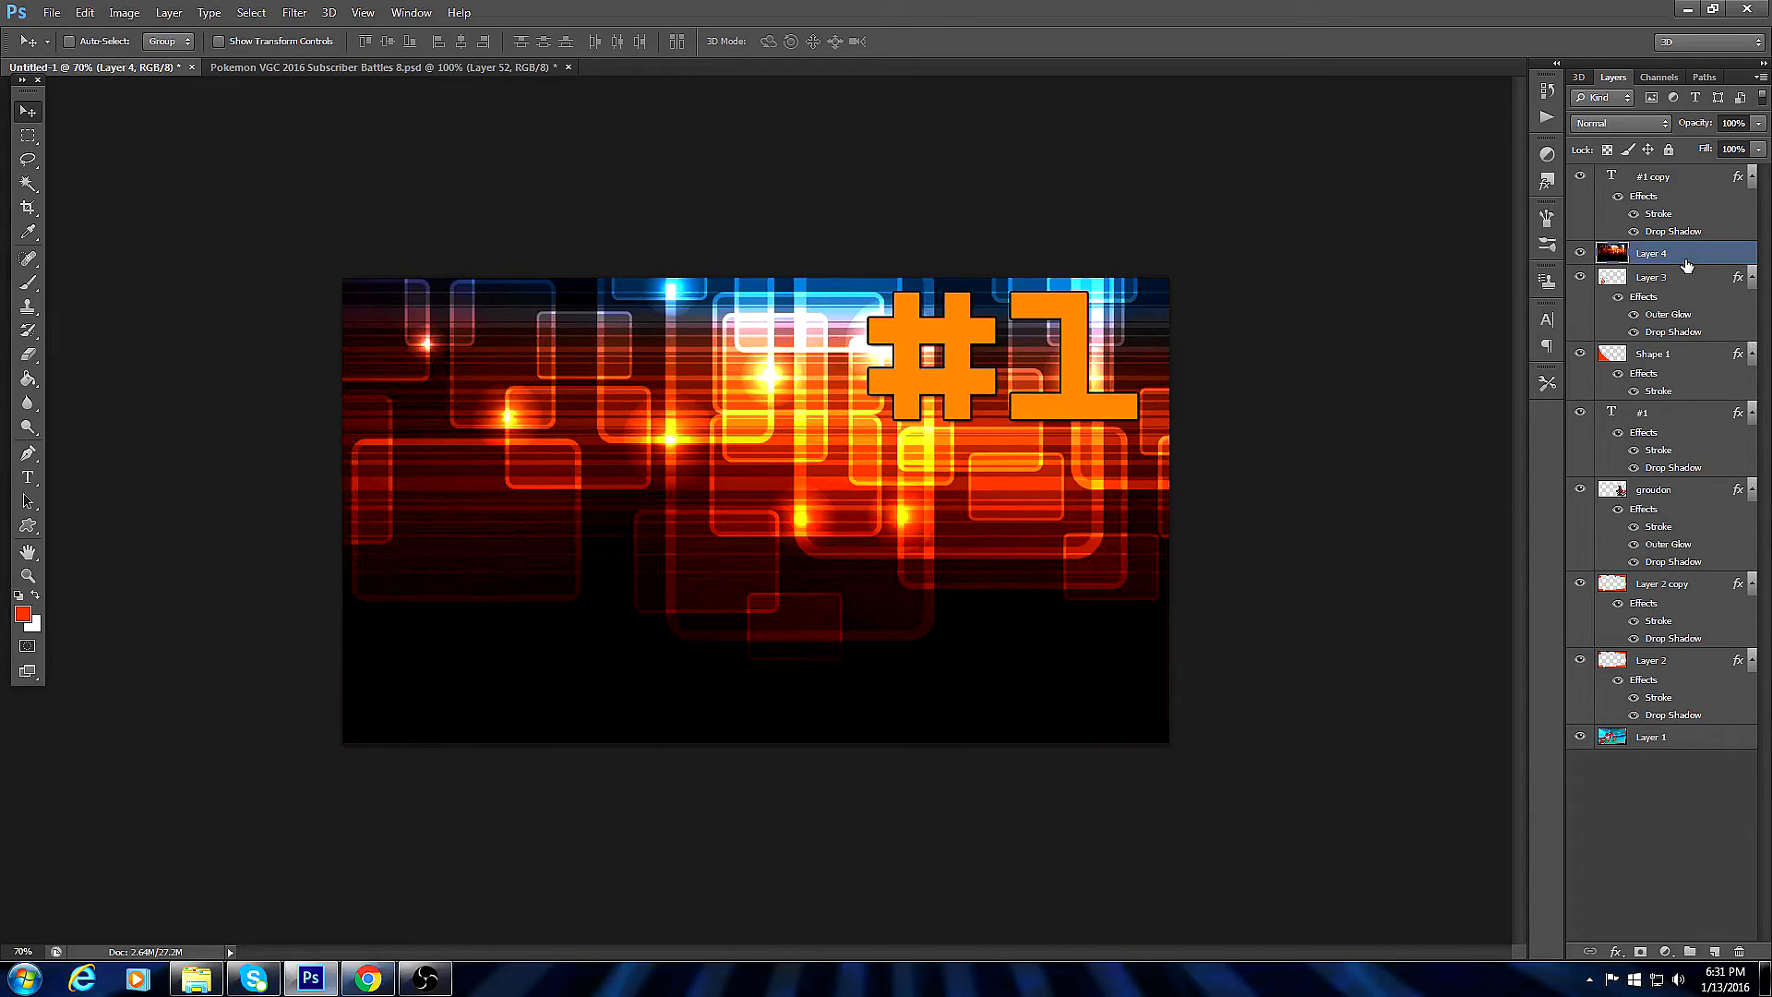
Place Layer 4 directly above Layer 2 copy and clip the digital background to that border layer.
drag(1693, 259, 1663, 558)
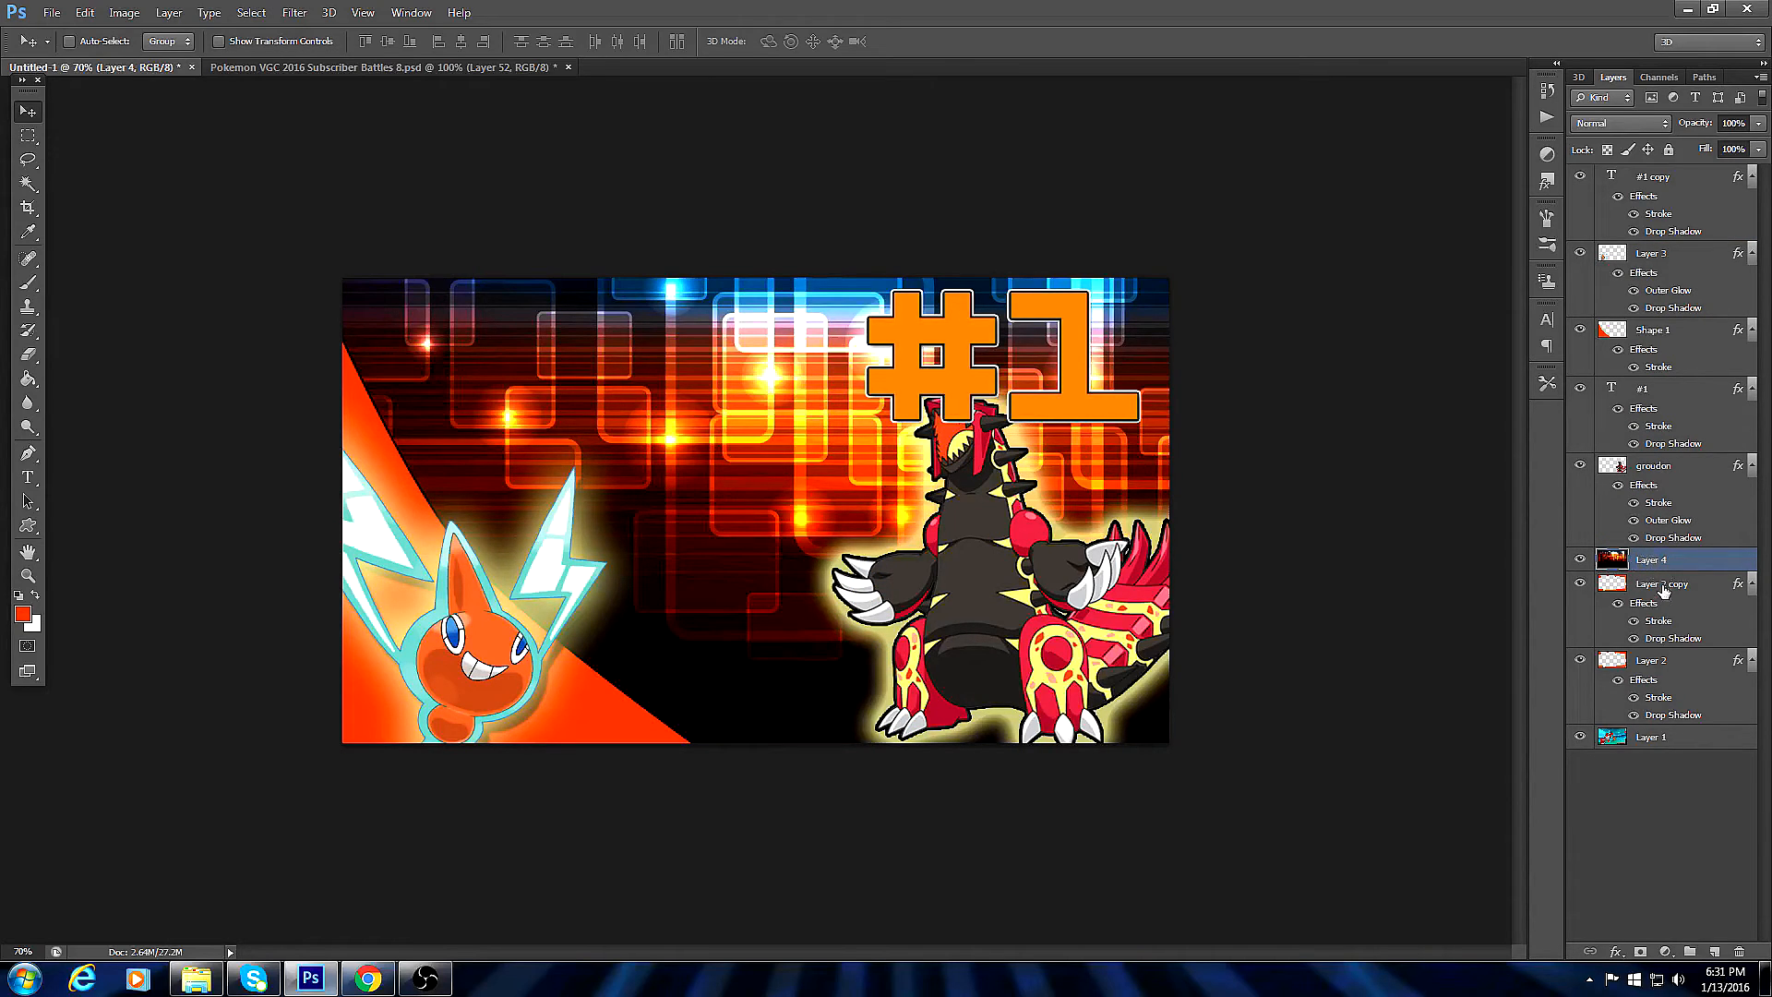
click(1664, 587)
click(1663, 563)
right_click(1663, 562)
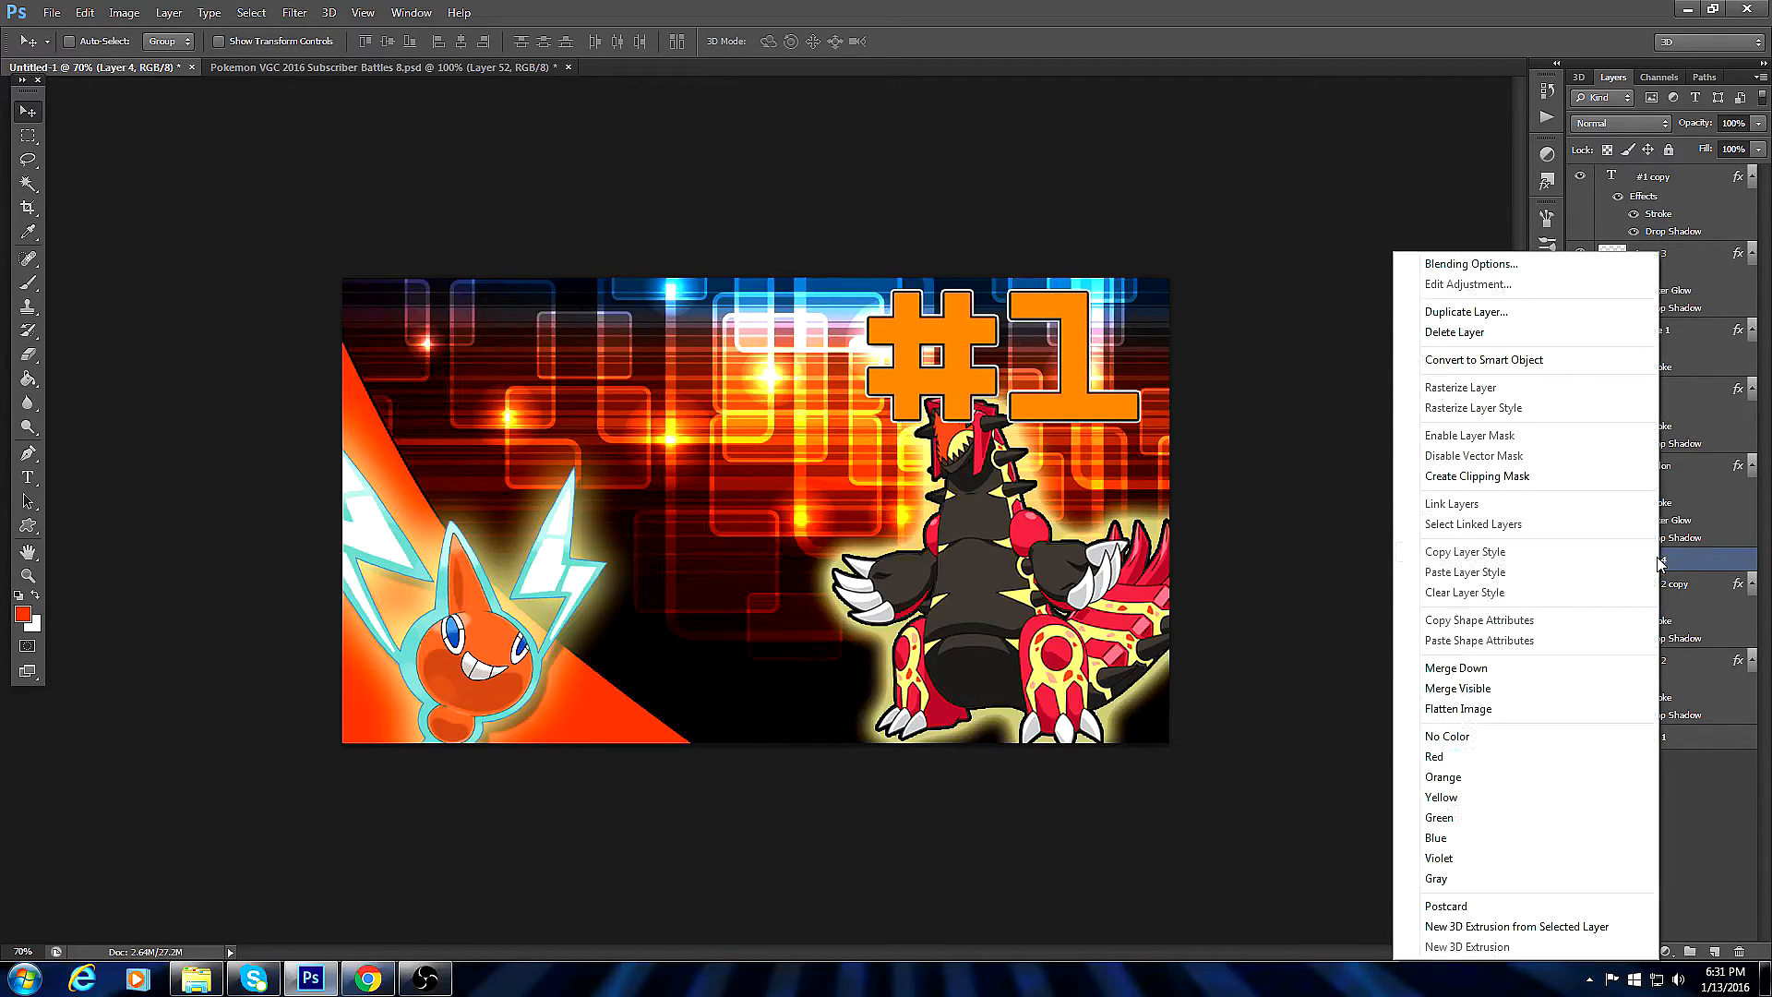
click(1458, 476)
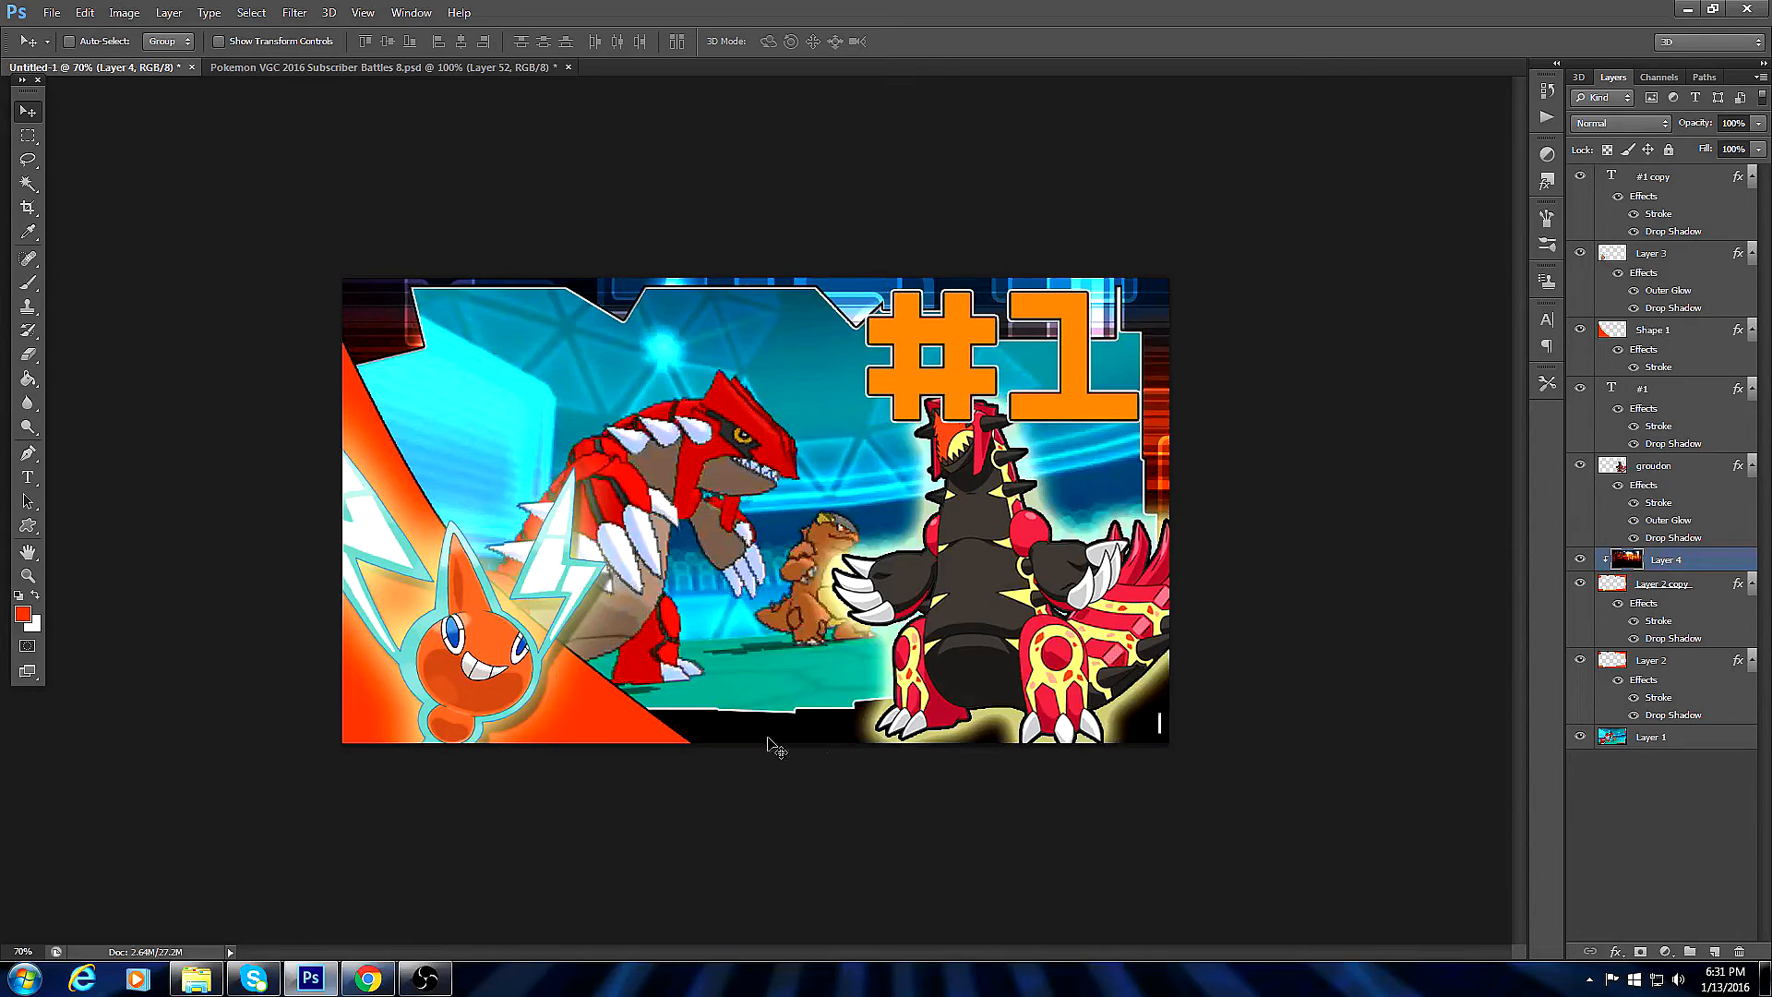
Duplicate Layer 4, place the copy directly above Shape 1 and clip it to the Rotom corner shape.
right_click(1692, 567)
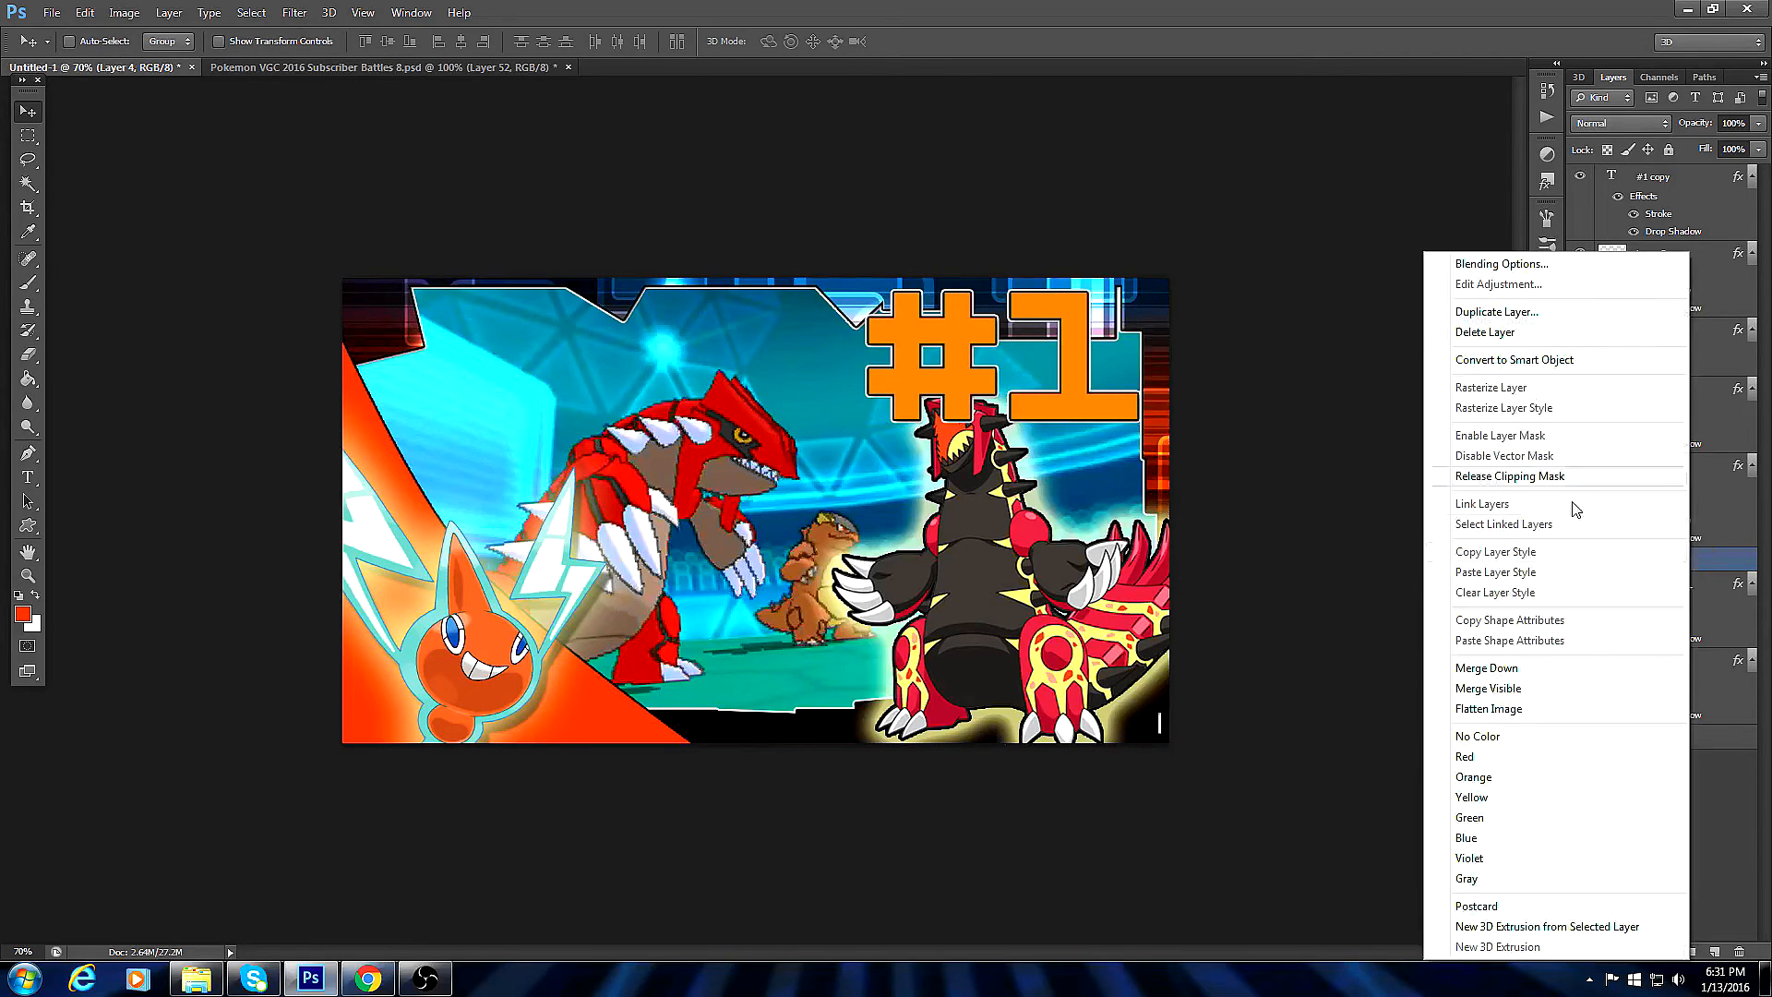
click(1523, 314)
click(1046, 305)
drag(1689, 565, 1666, 341)
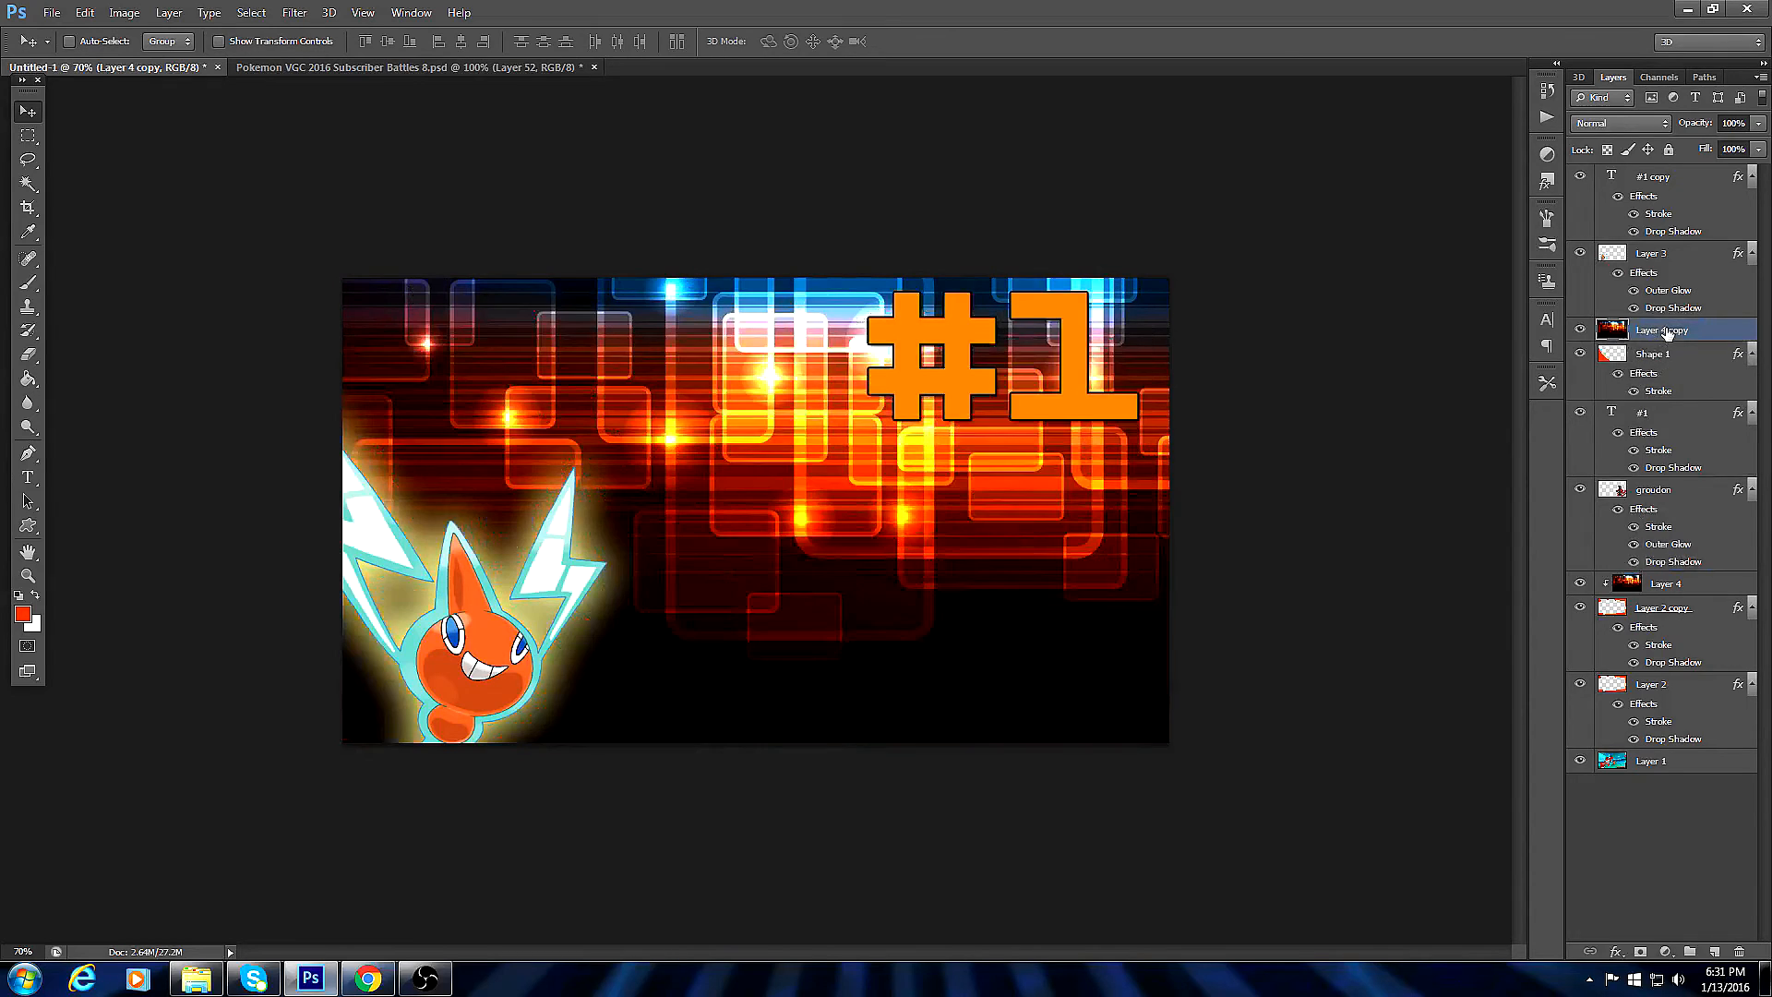
right_click(1667, 335)
click(1488, 484)
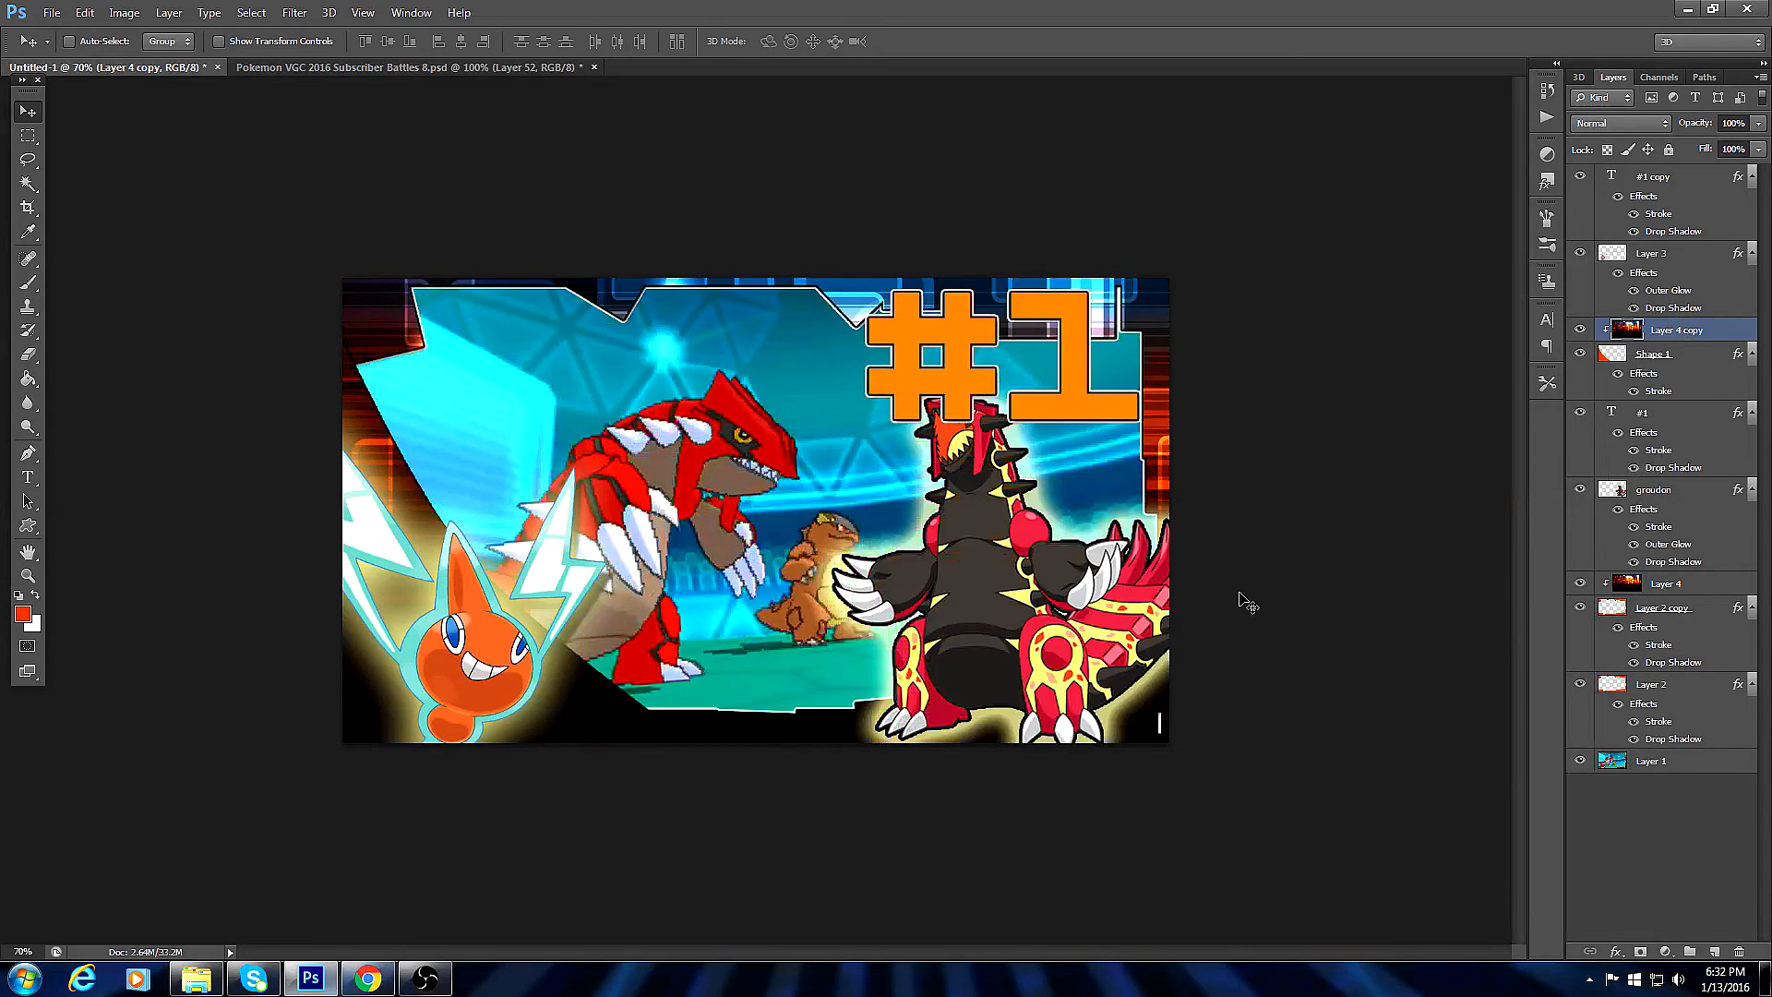
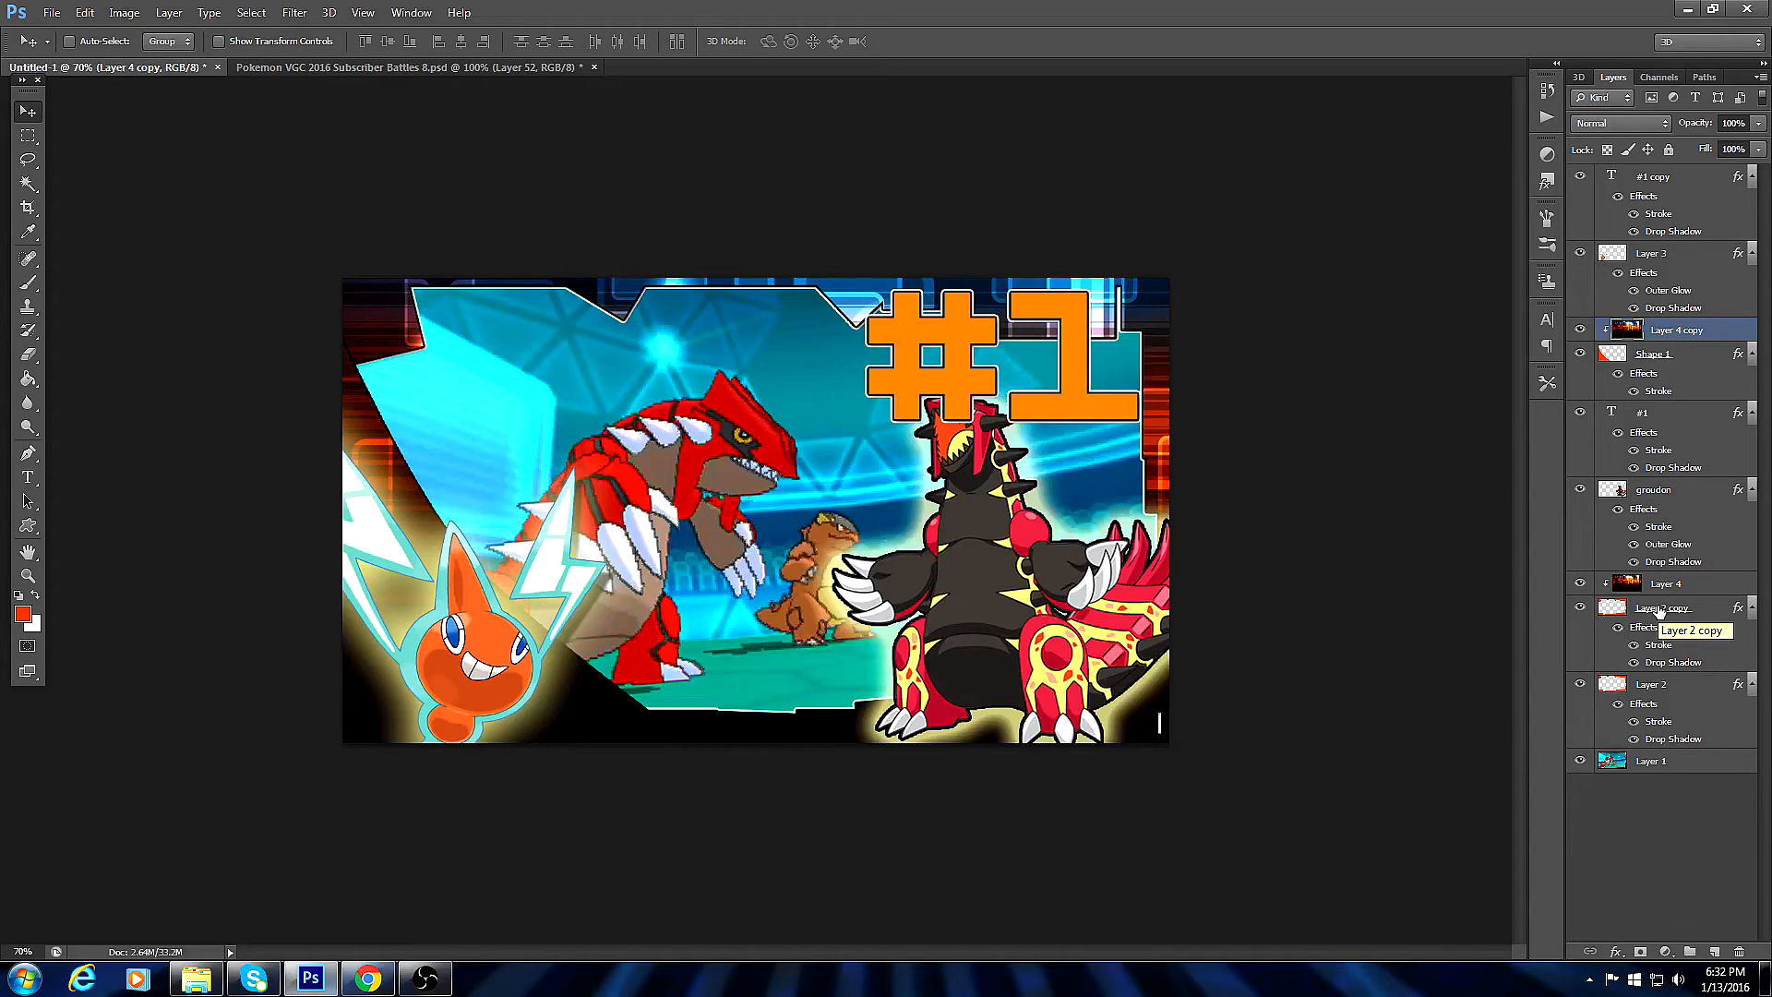
In Subscriber Battles 8, show the digital backgrounds clipped to the border and corner shapes to compare them with Untitled-1.
click(350, 67)
drag(1766, 330, 1767, 688)
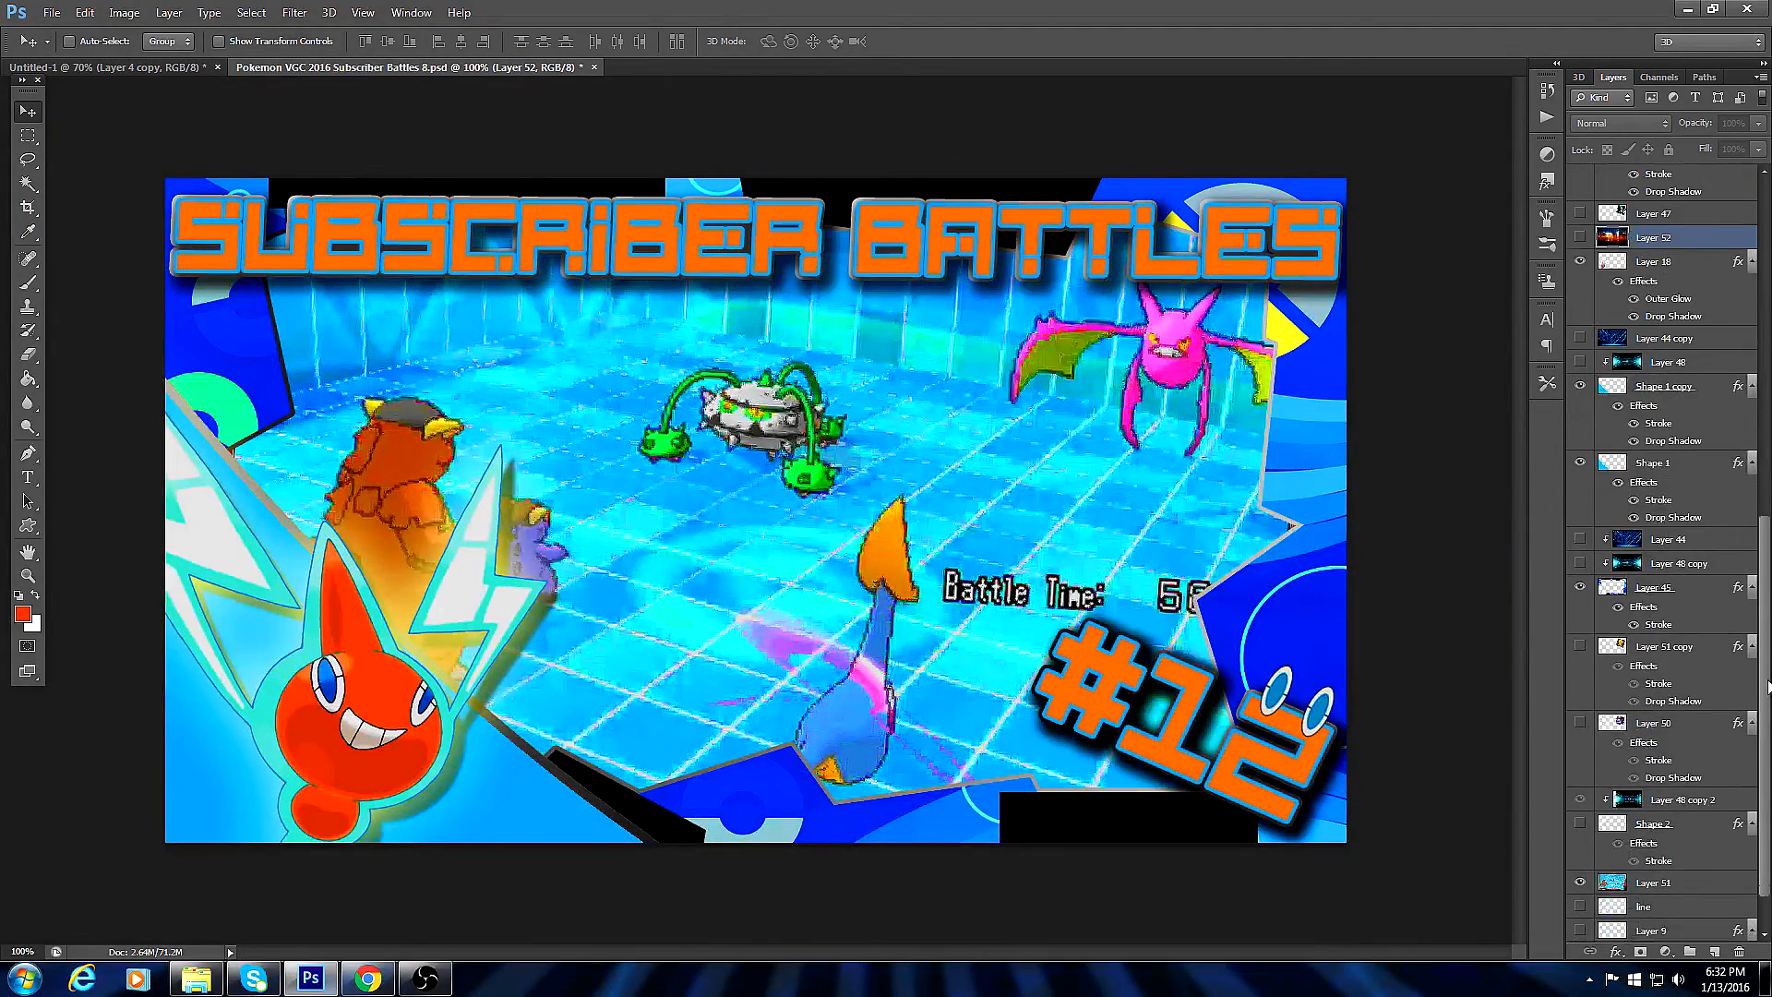
click(1580, 388)
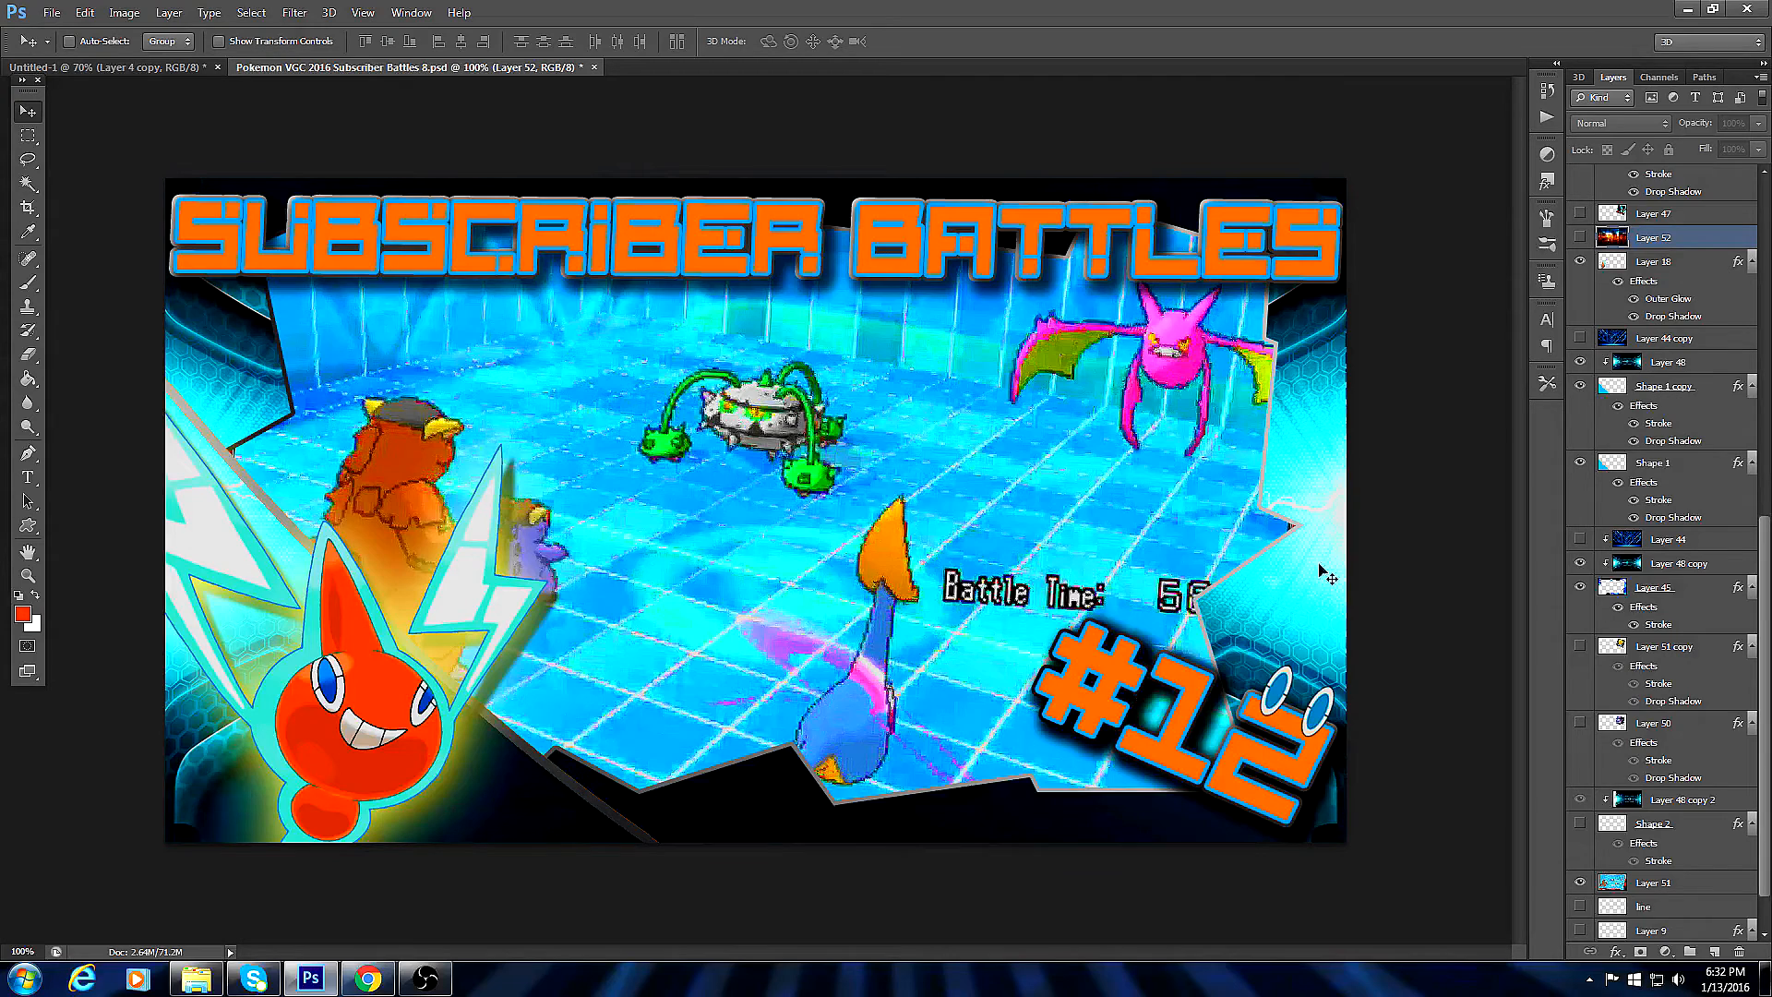
click(71, 67)
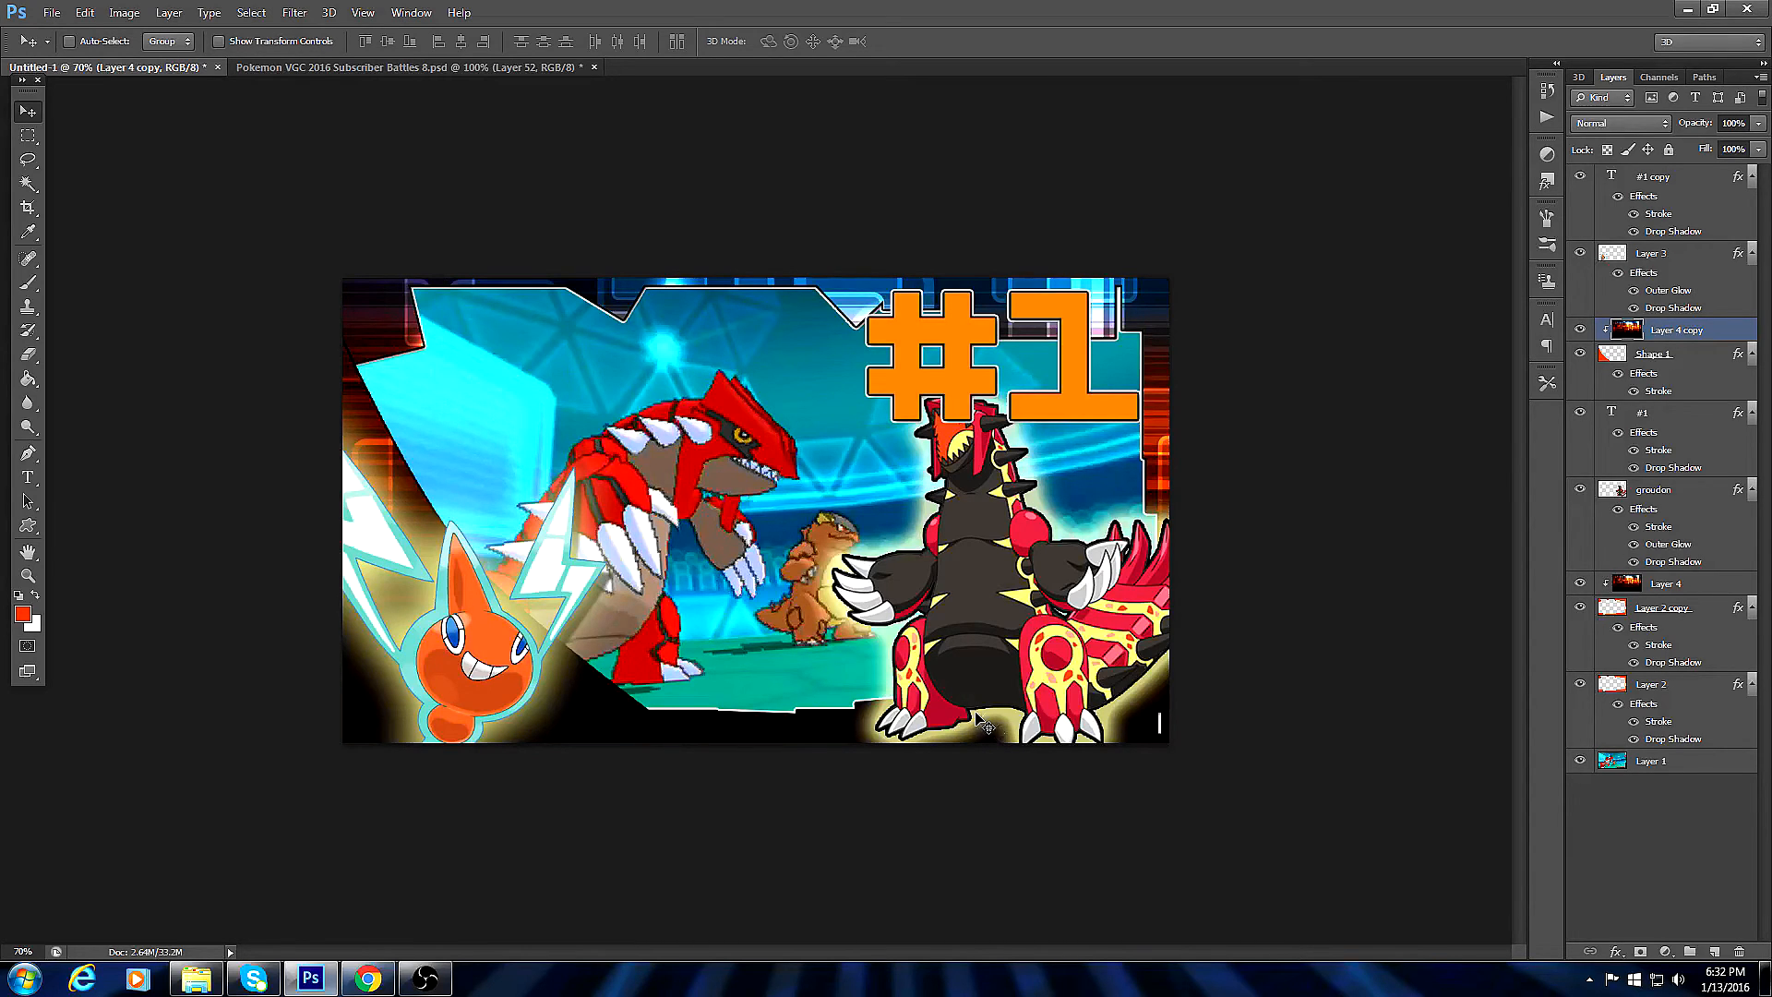
Switch to Chrome and try to open dafonts.com.
click(1686, 10)
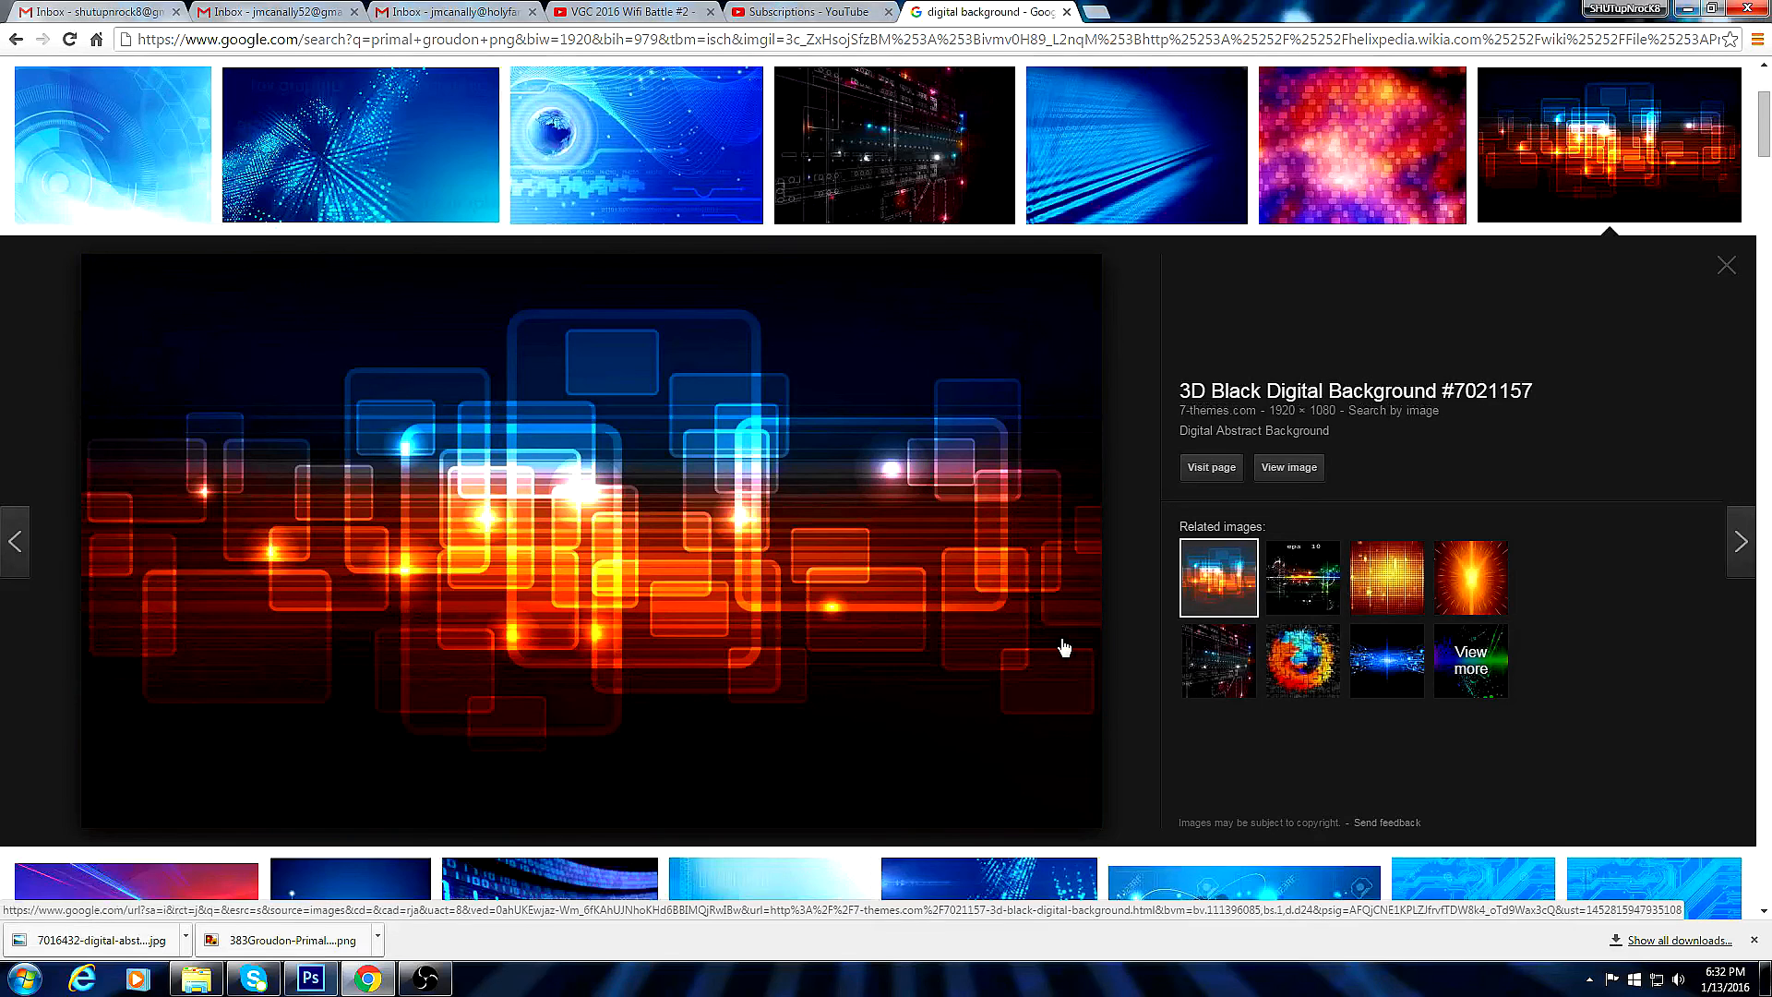
scroll(1065, 647, up, 3)
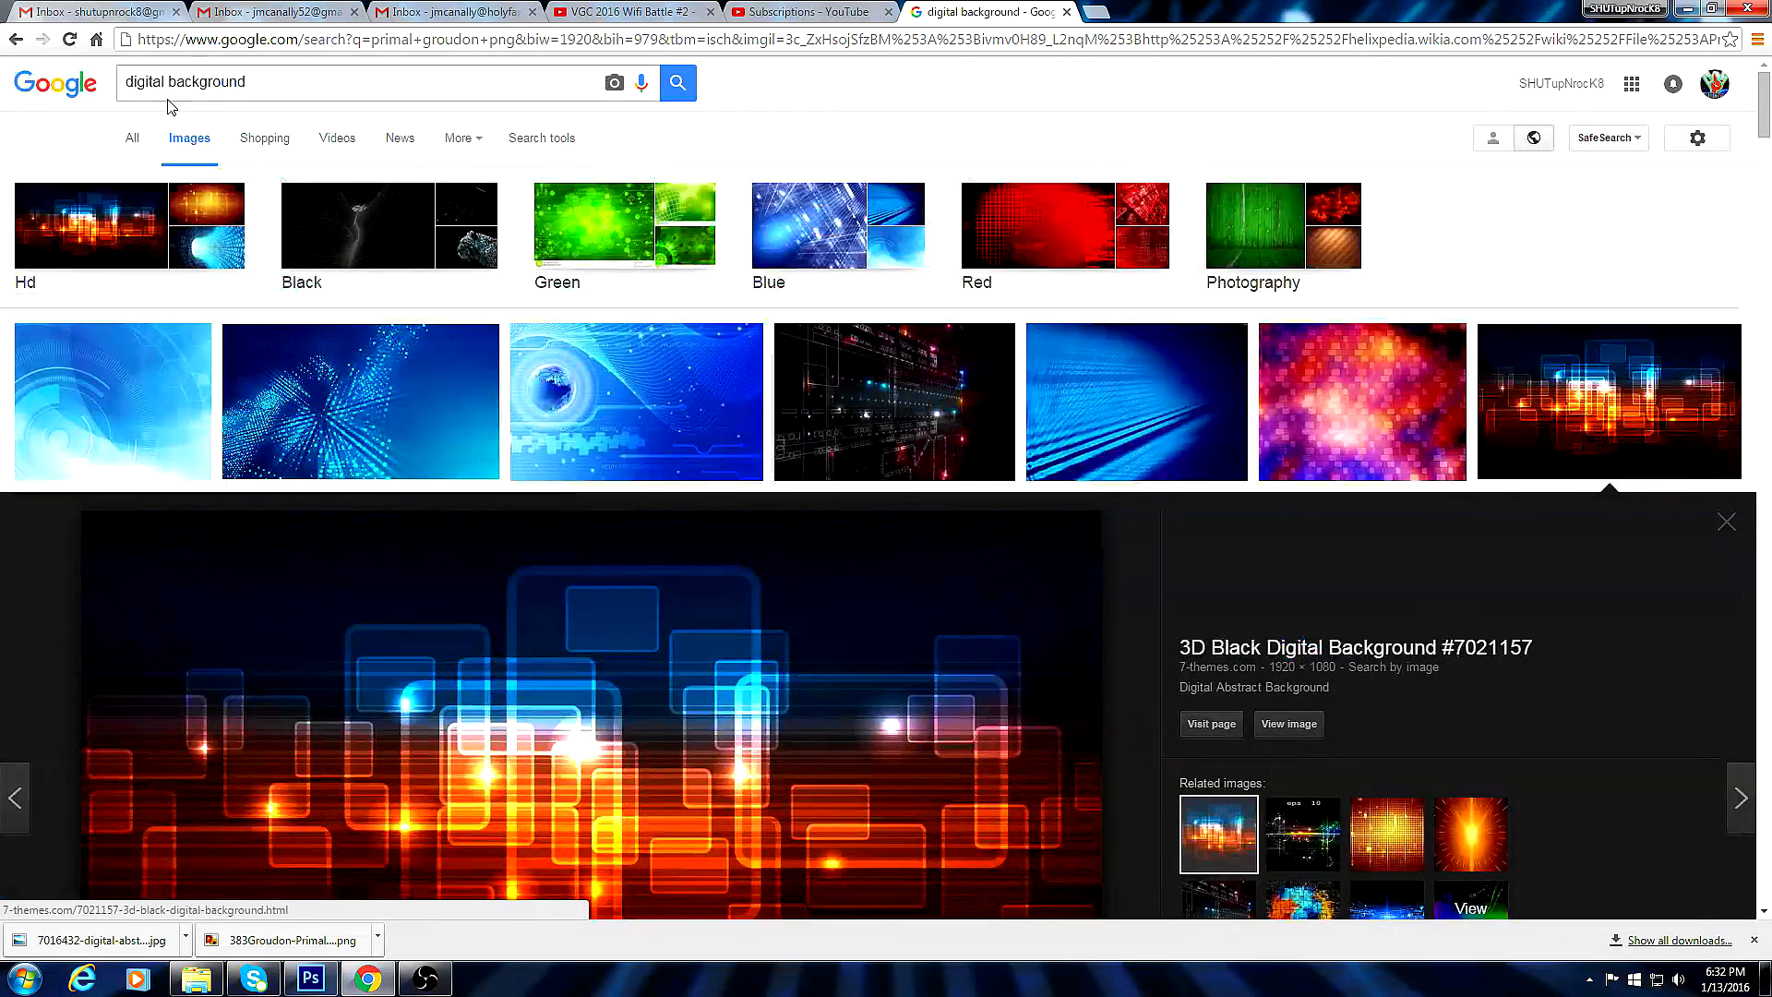
click(825, 42)
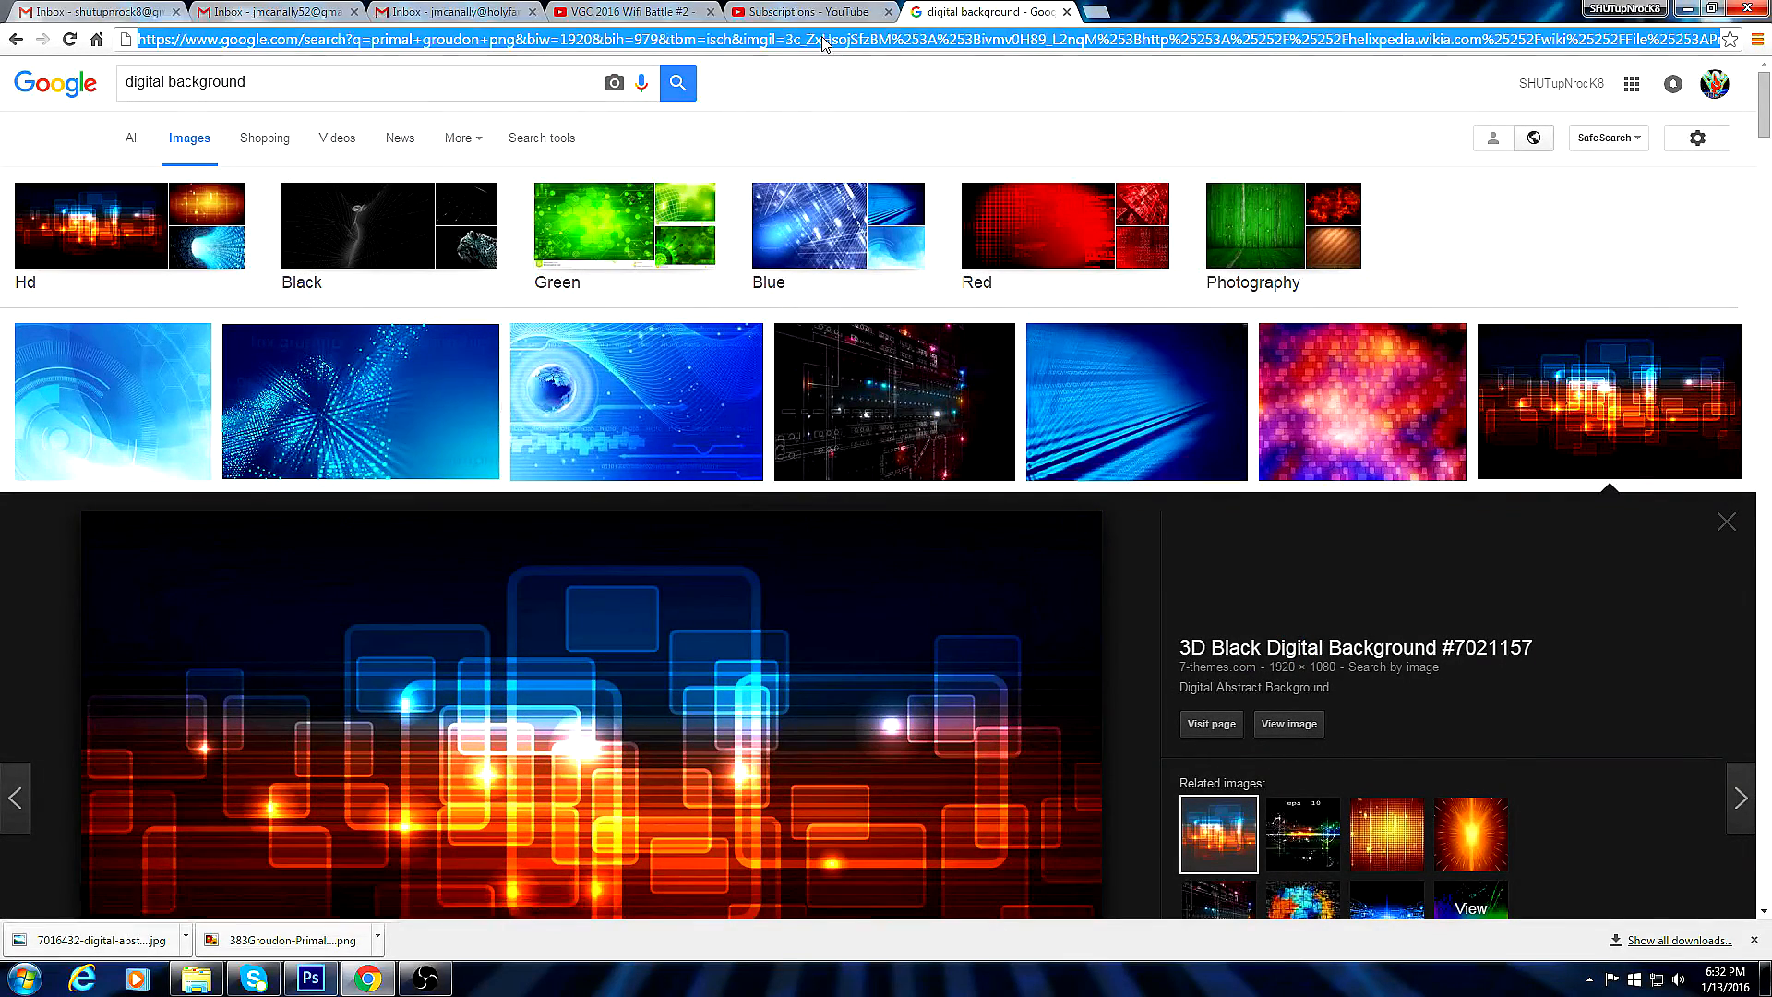
text(dafonts.com)
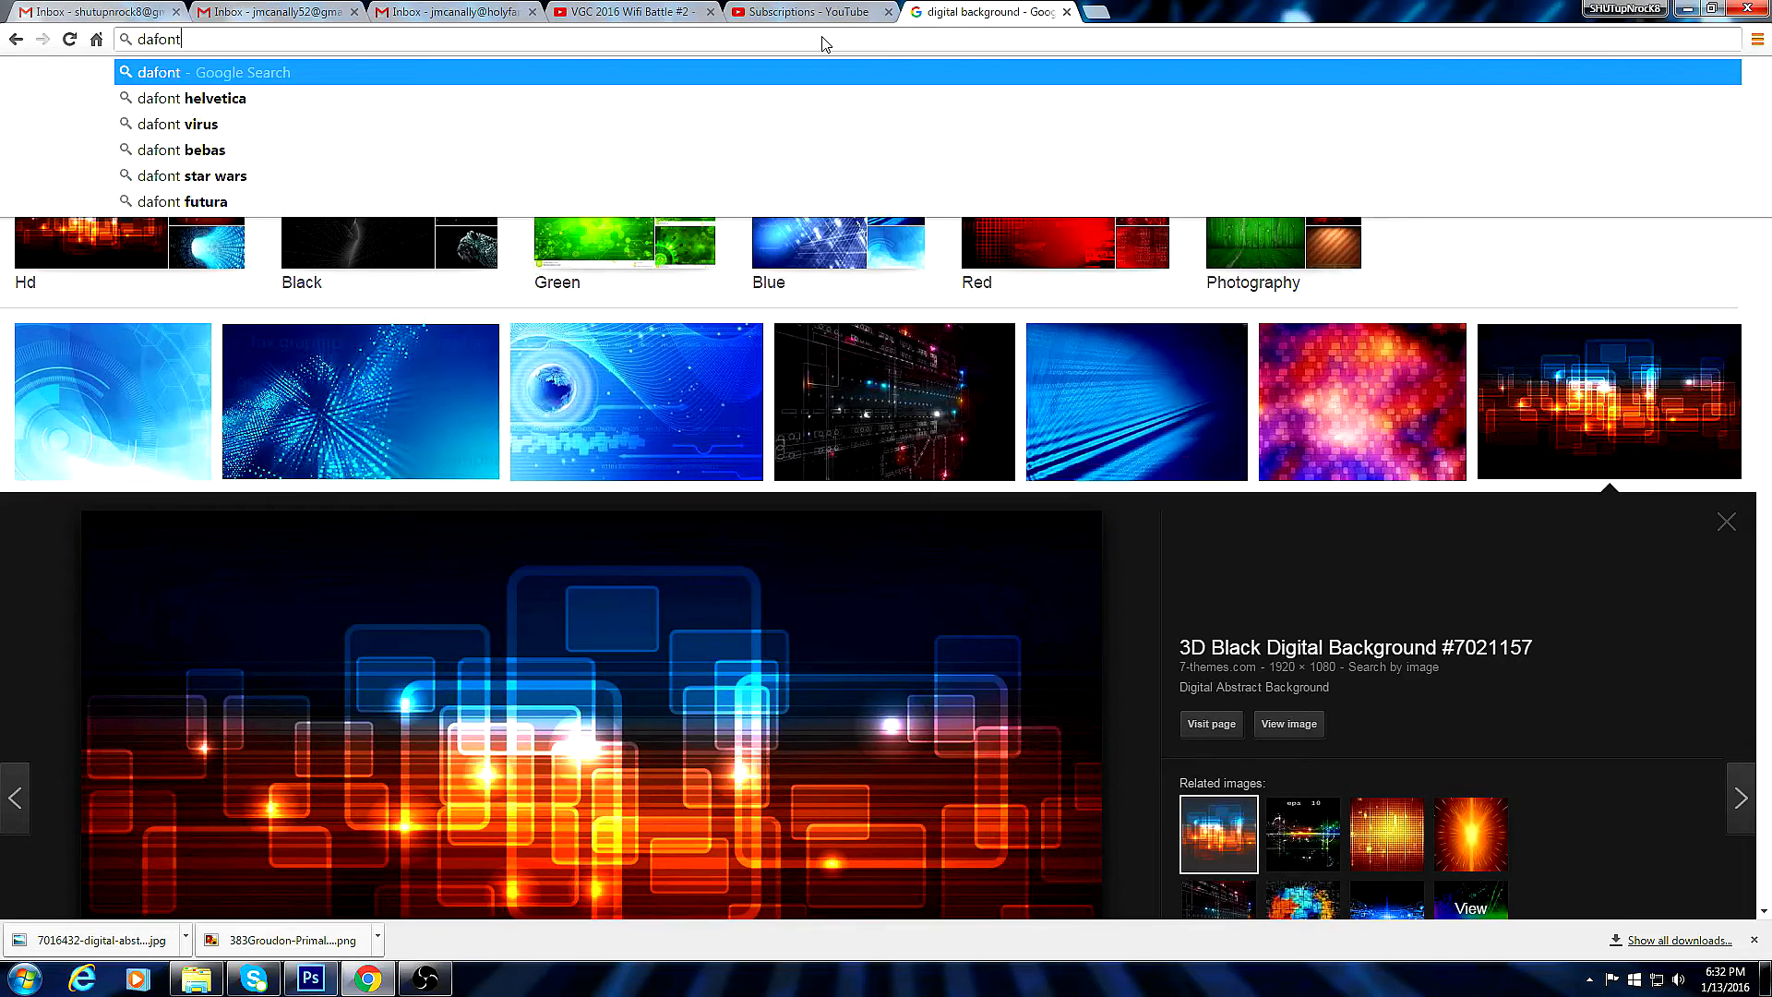
key(Return)
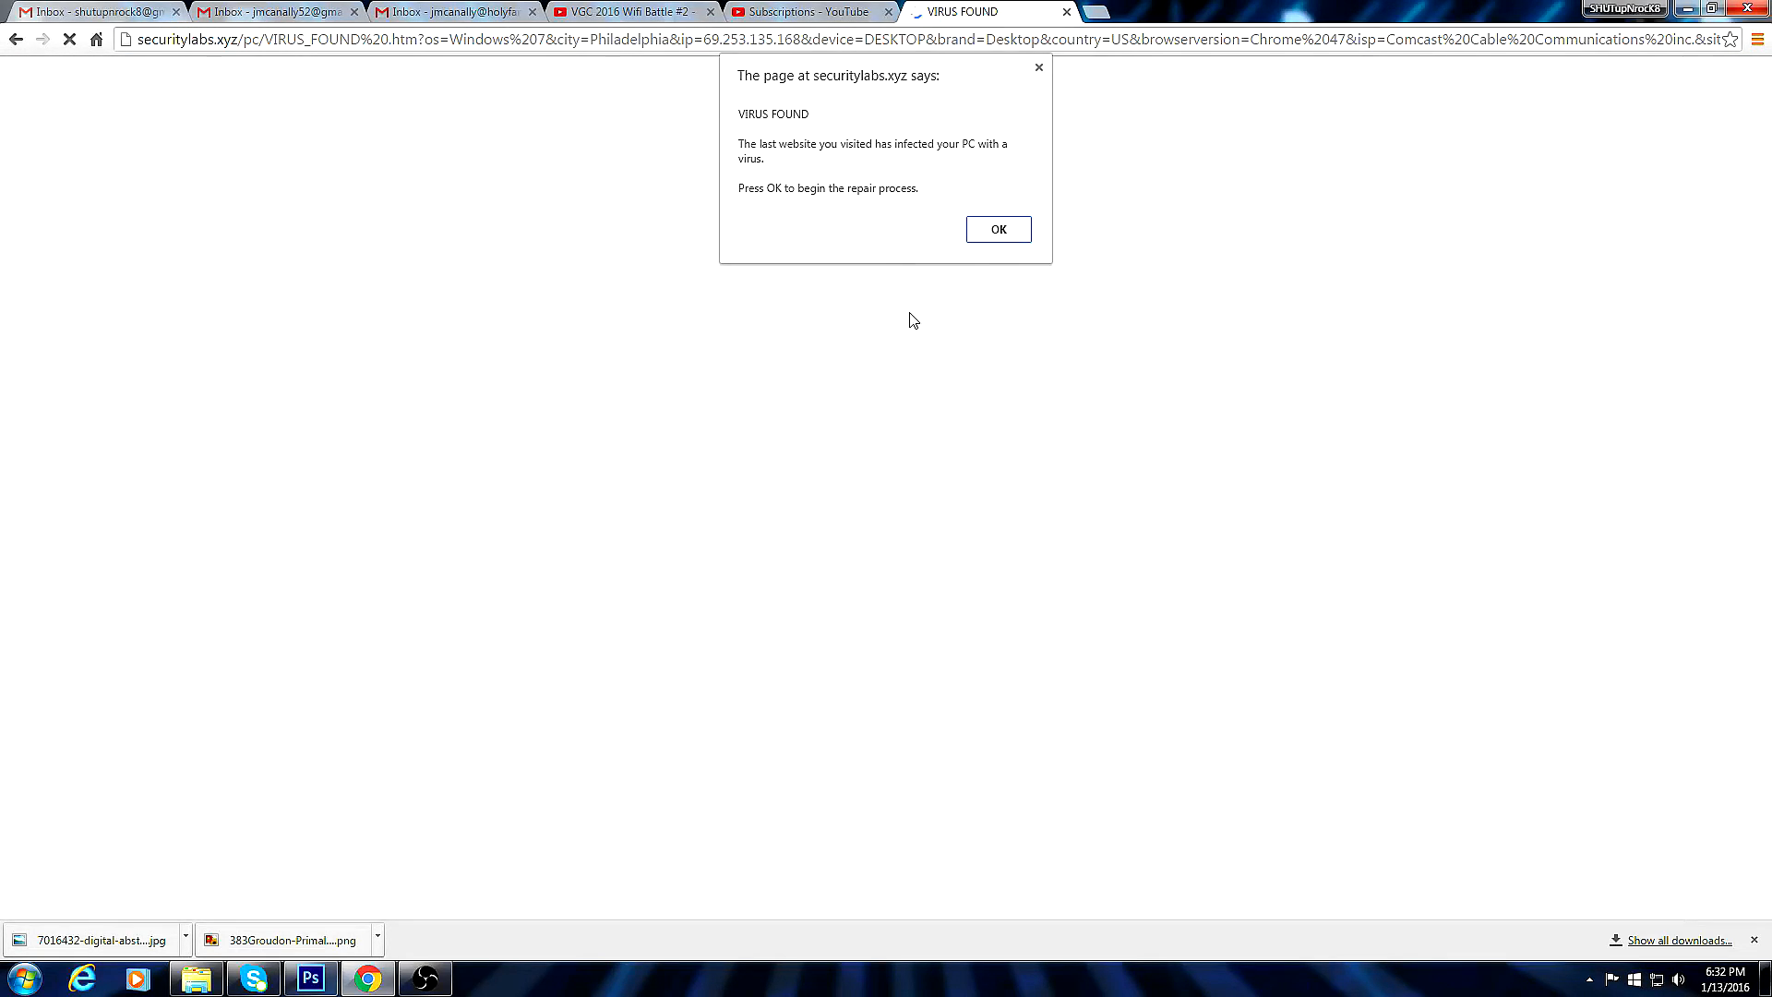
key(ctrl+w)
Search Google for "dafont" in a new tab and open the DaFont website.
key(ctrl+t)
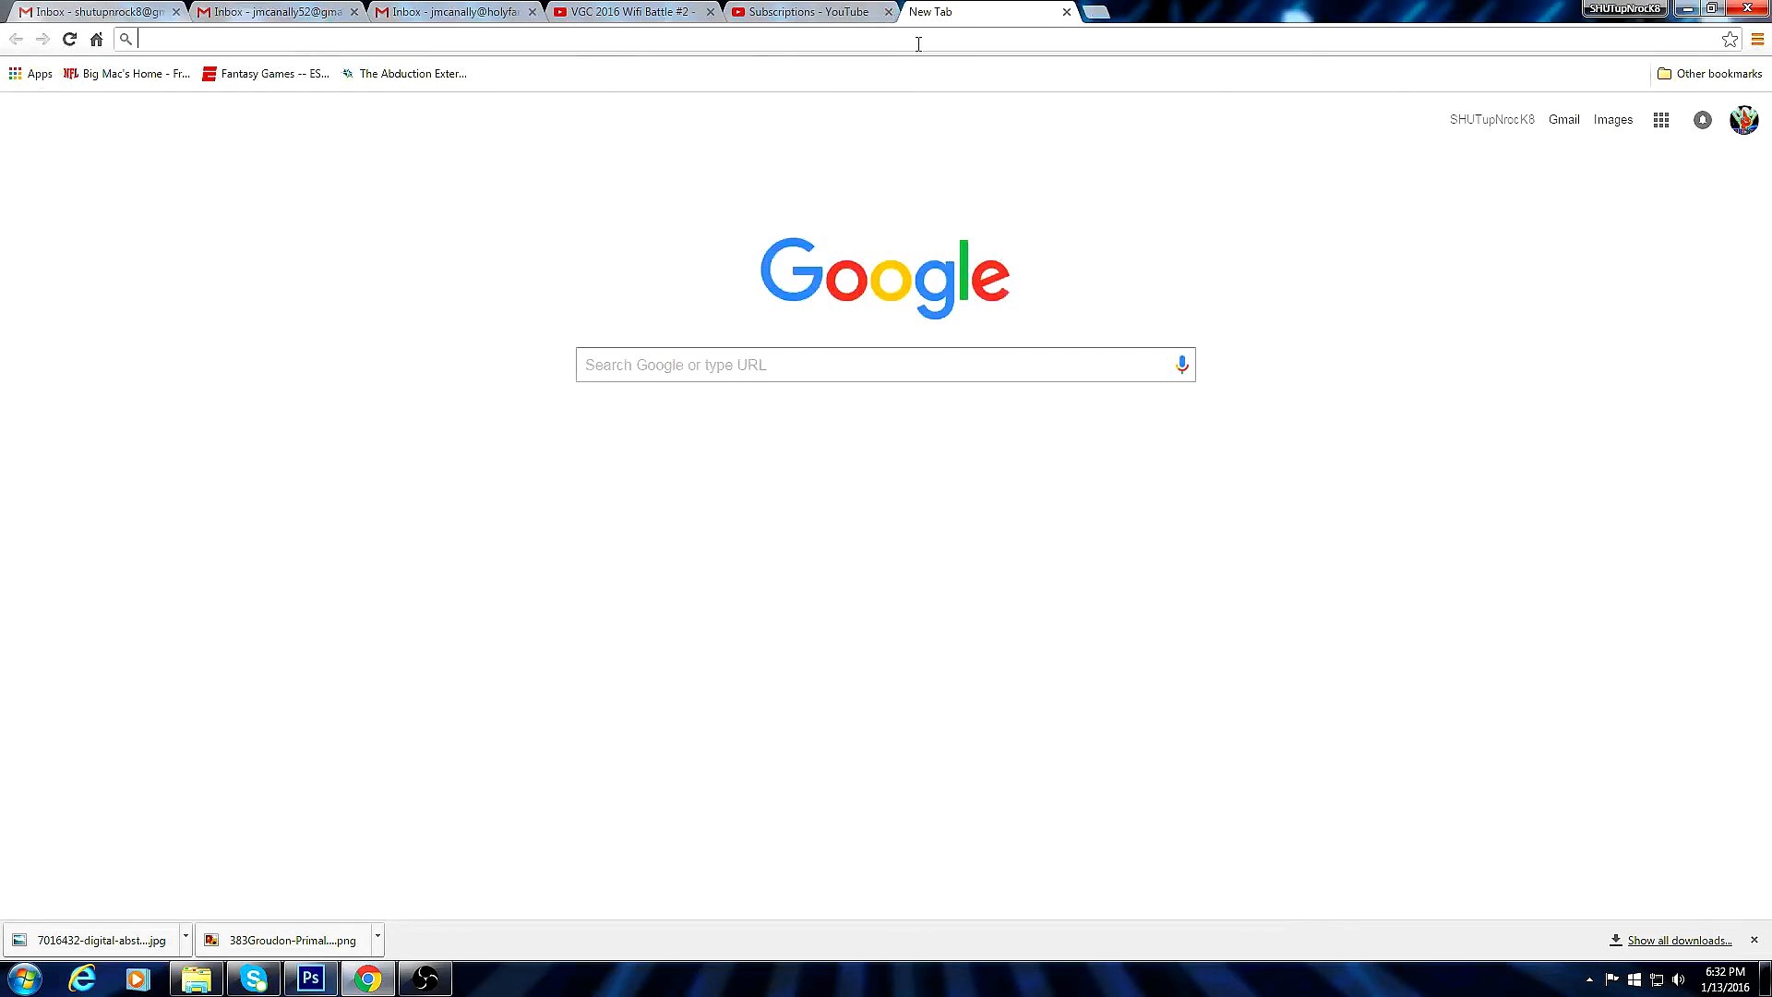
text(dafonts.com)
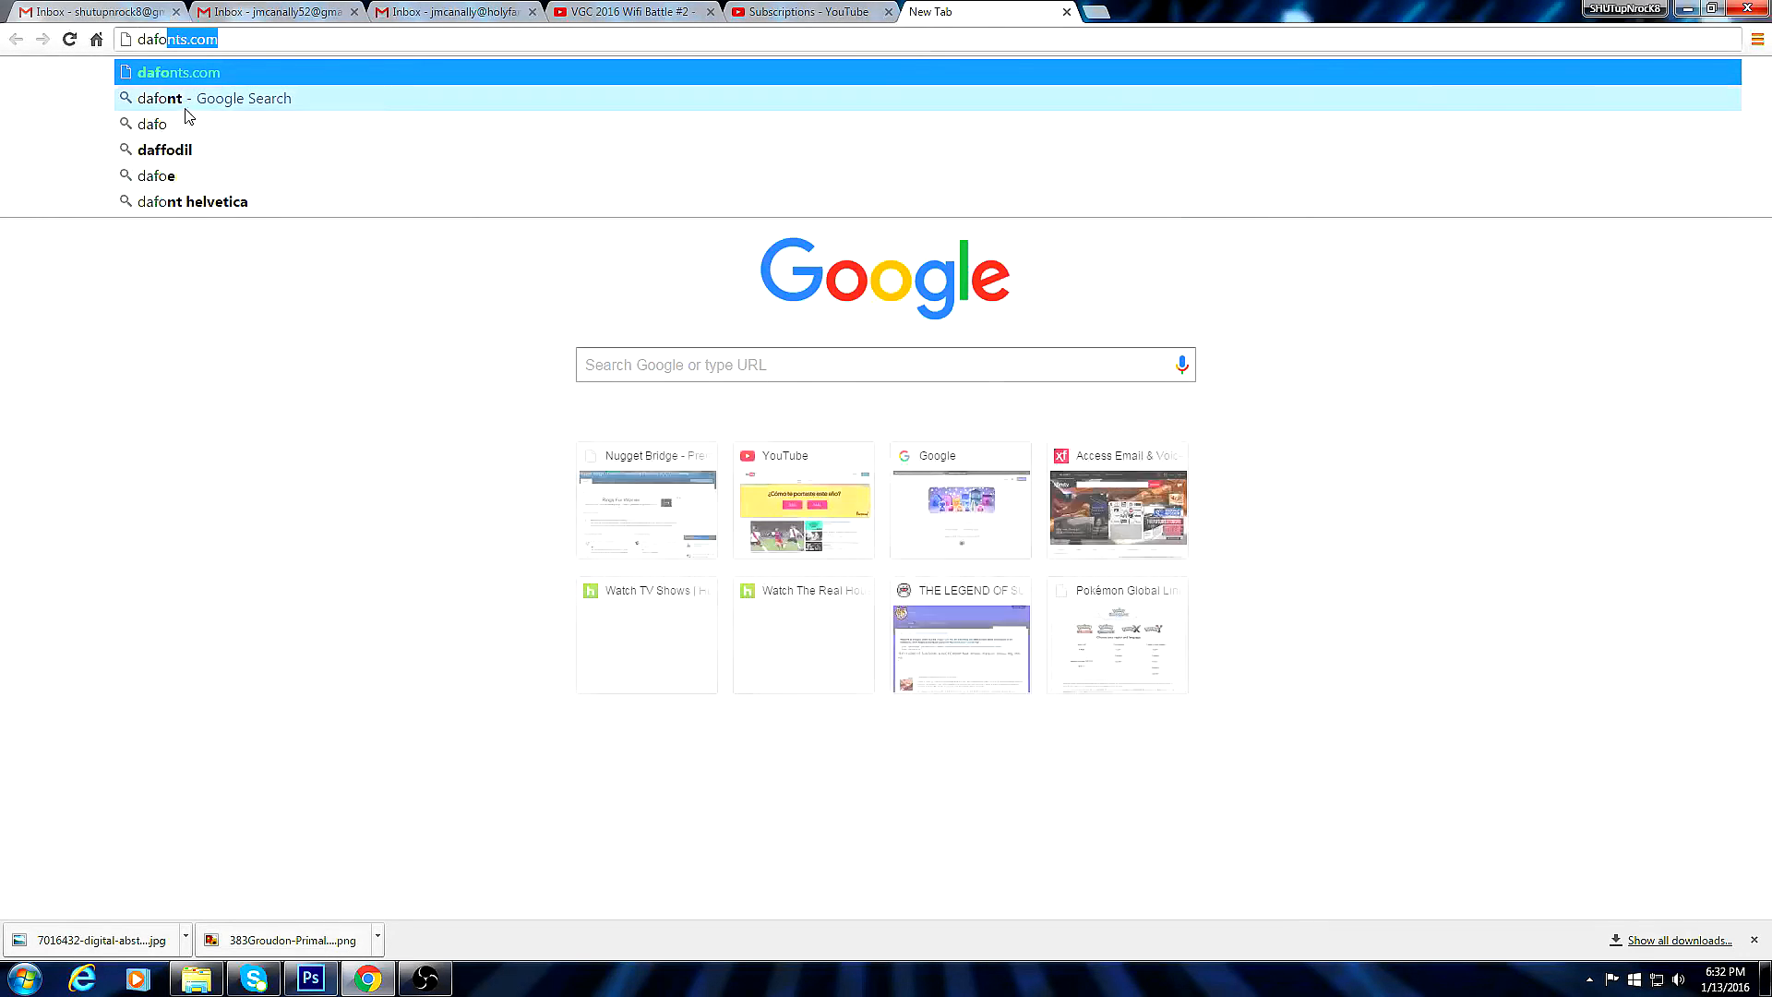
click(189, 104)
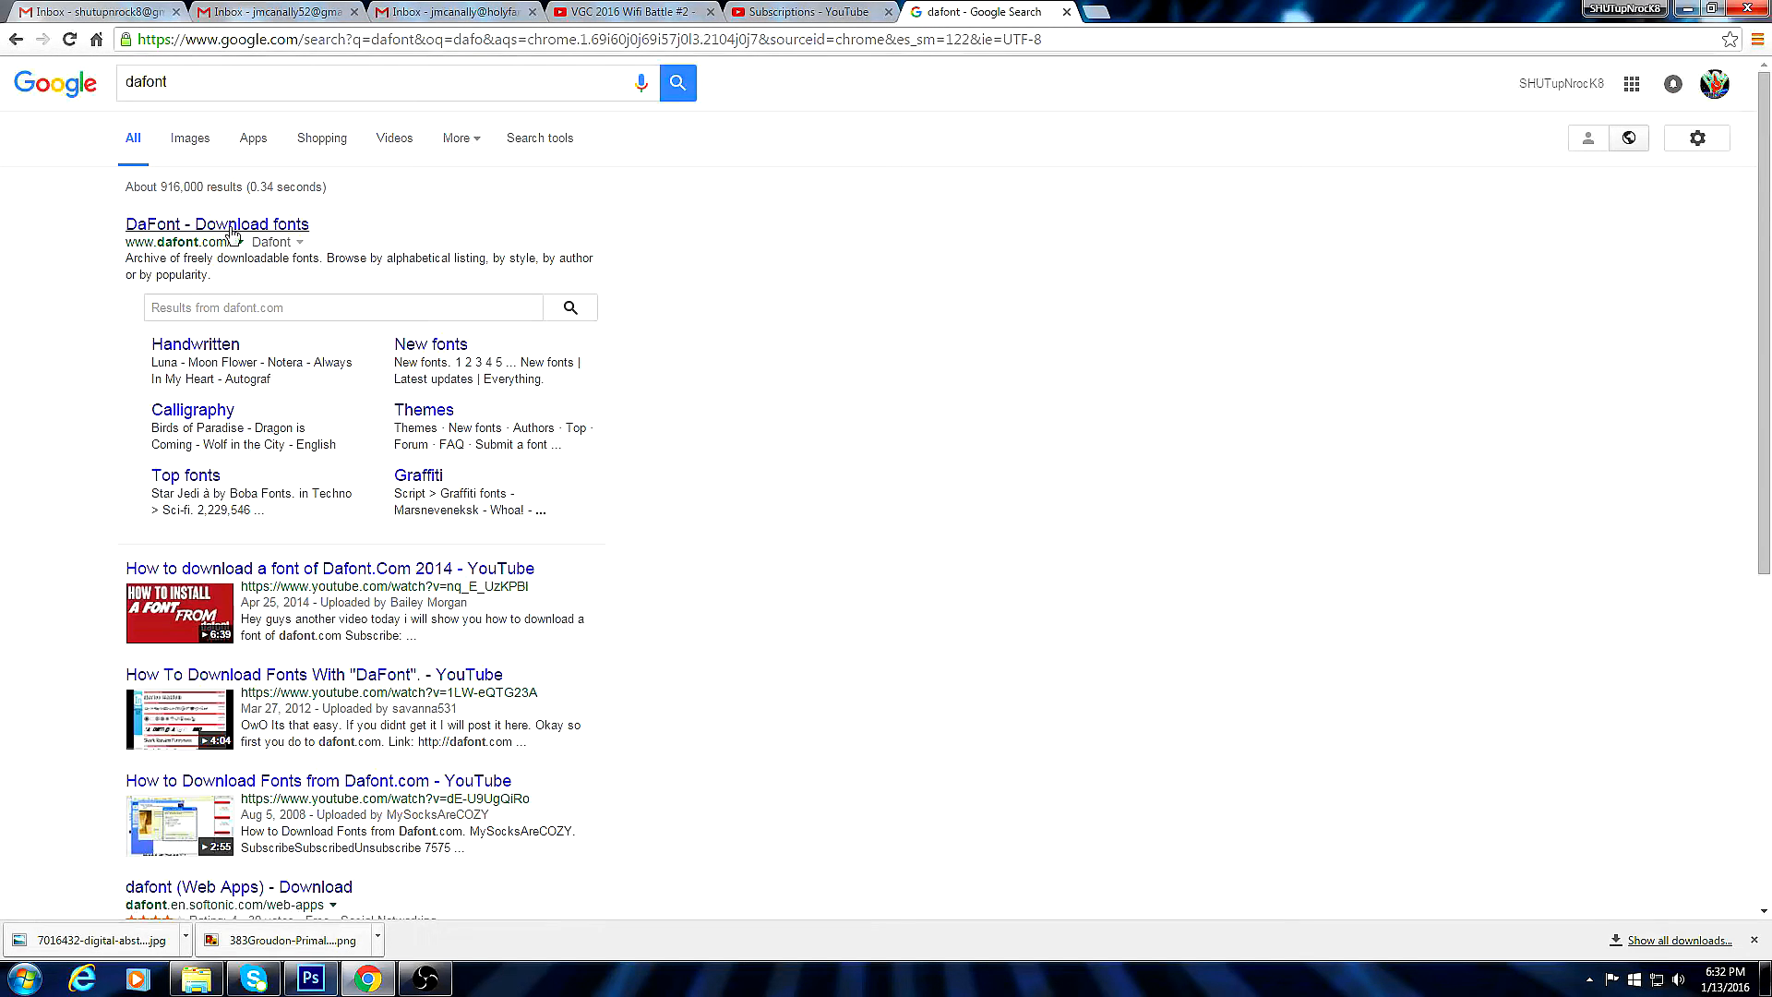
click(217, 224)
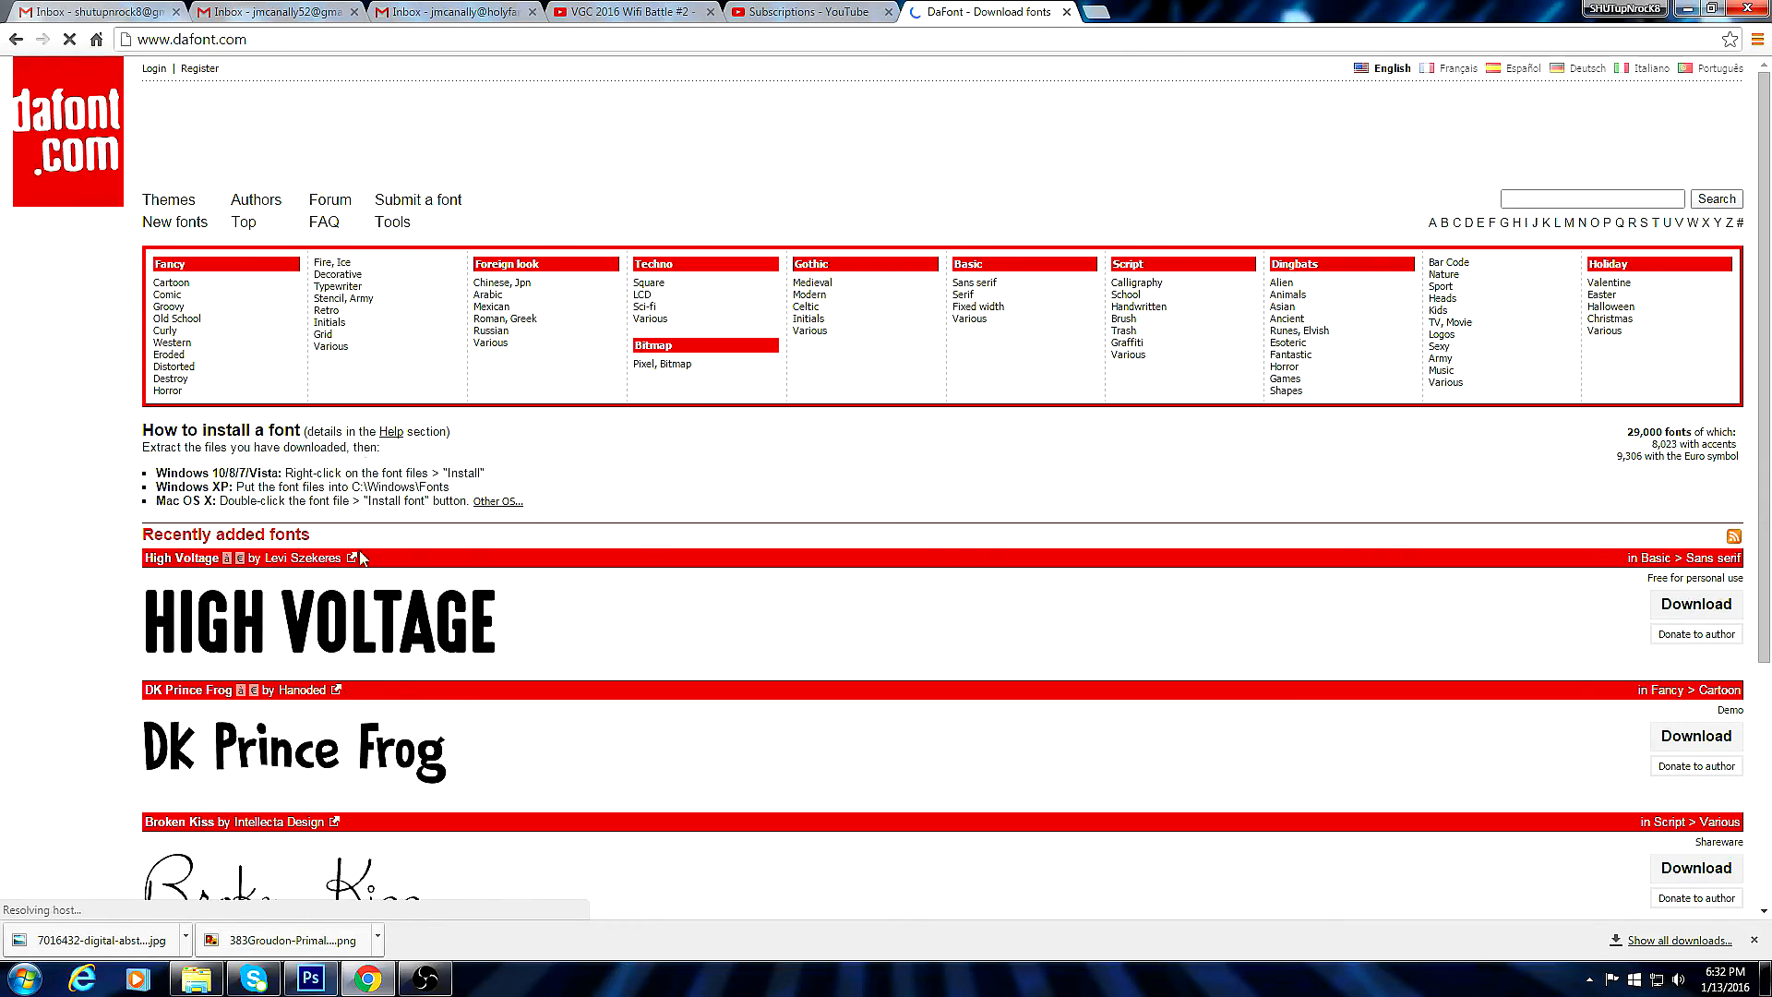
scroll(364, 559, down, 4)
click(1755, 940)
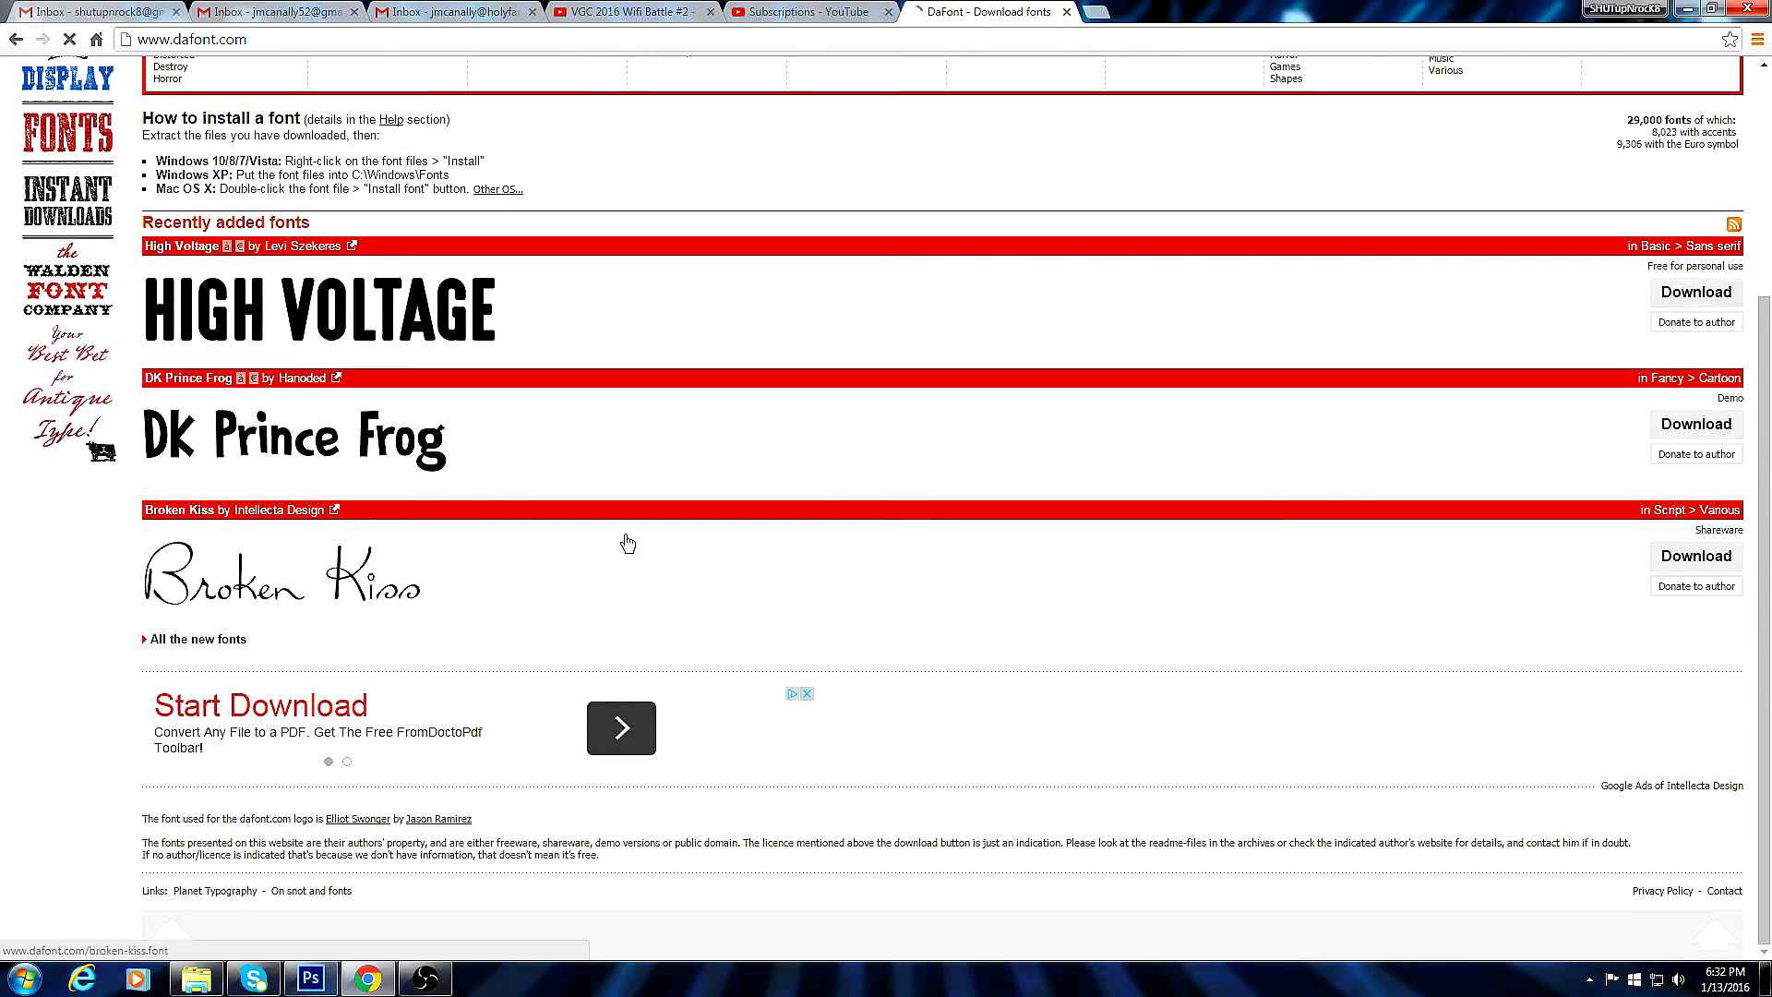
Search DaFont for "digital" fonts.
scroll(457, 586, up, 3)
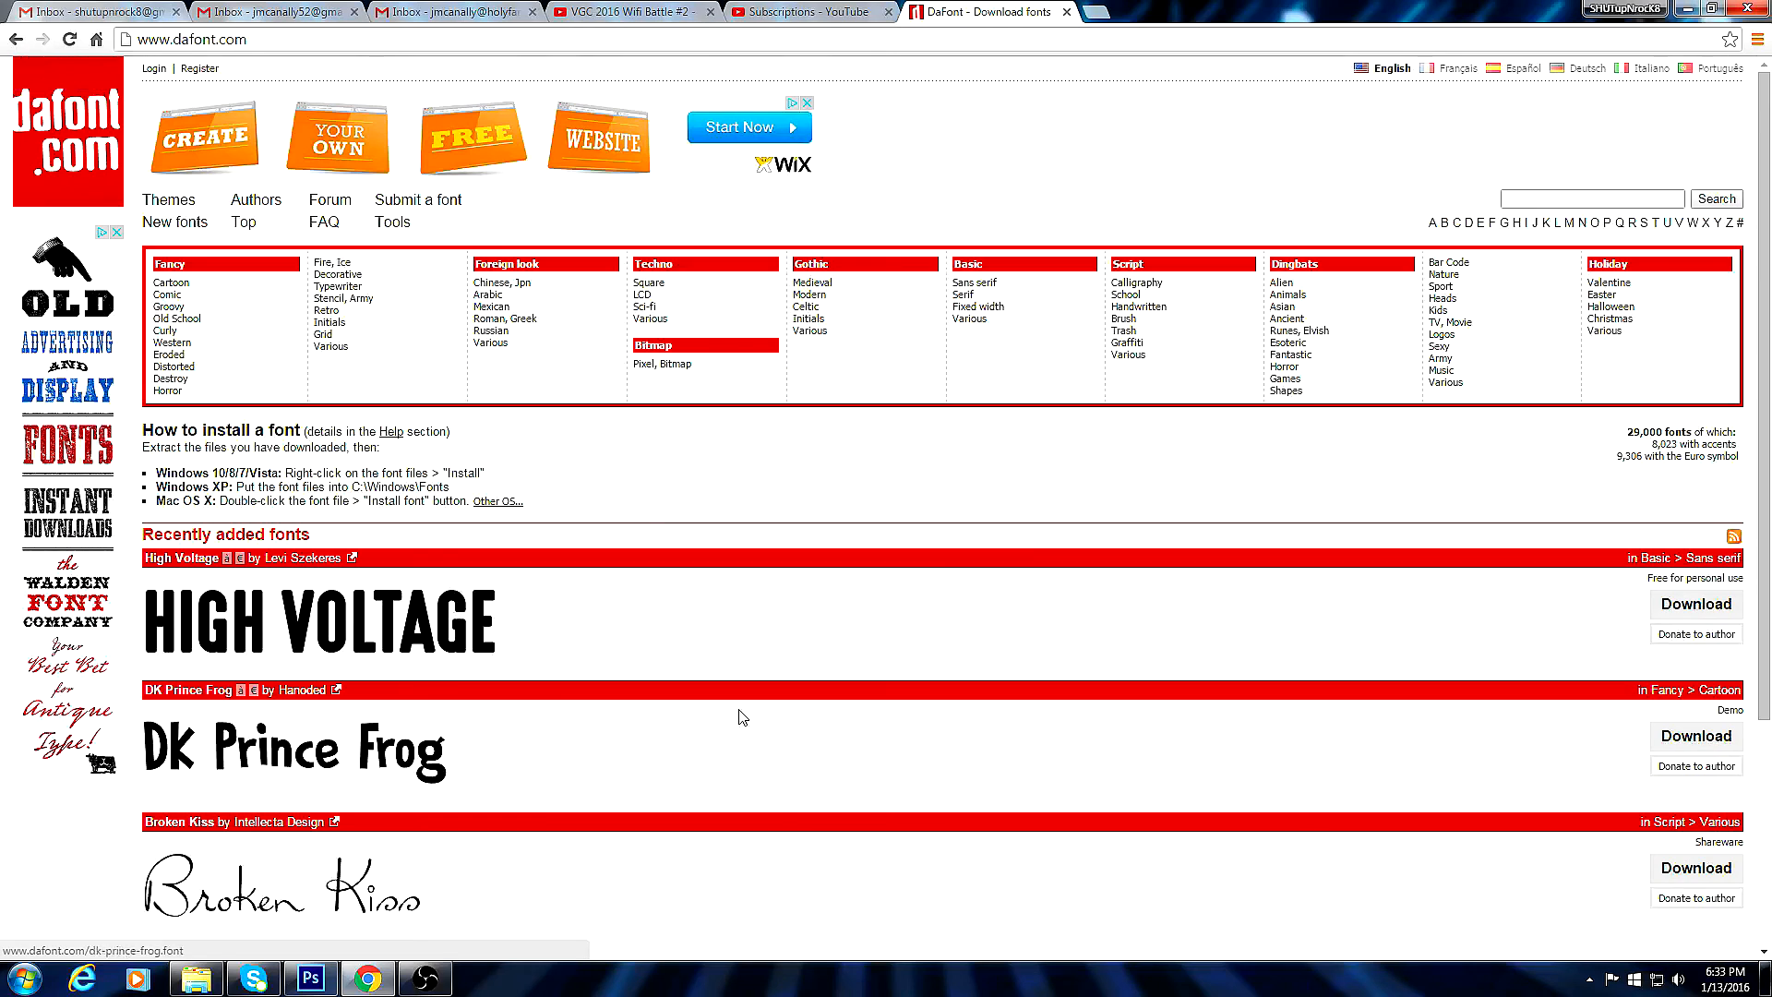
click(1531, 199)
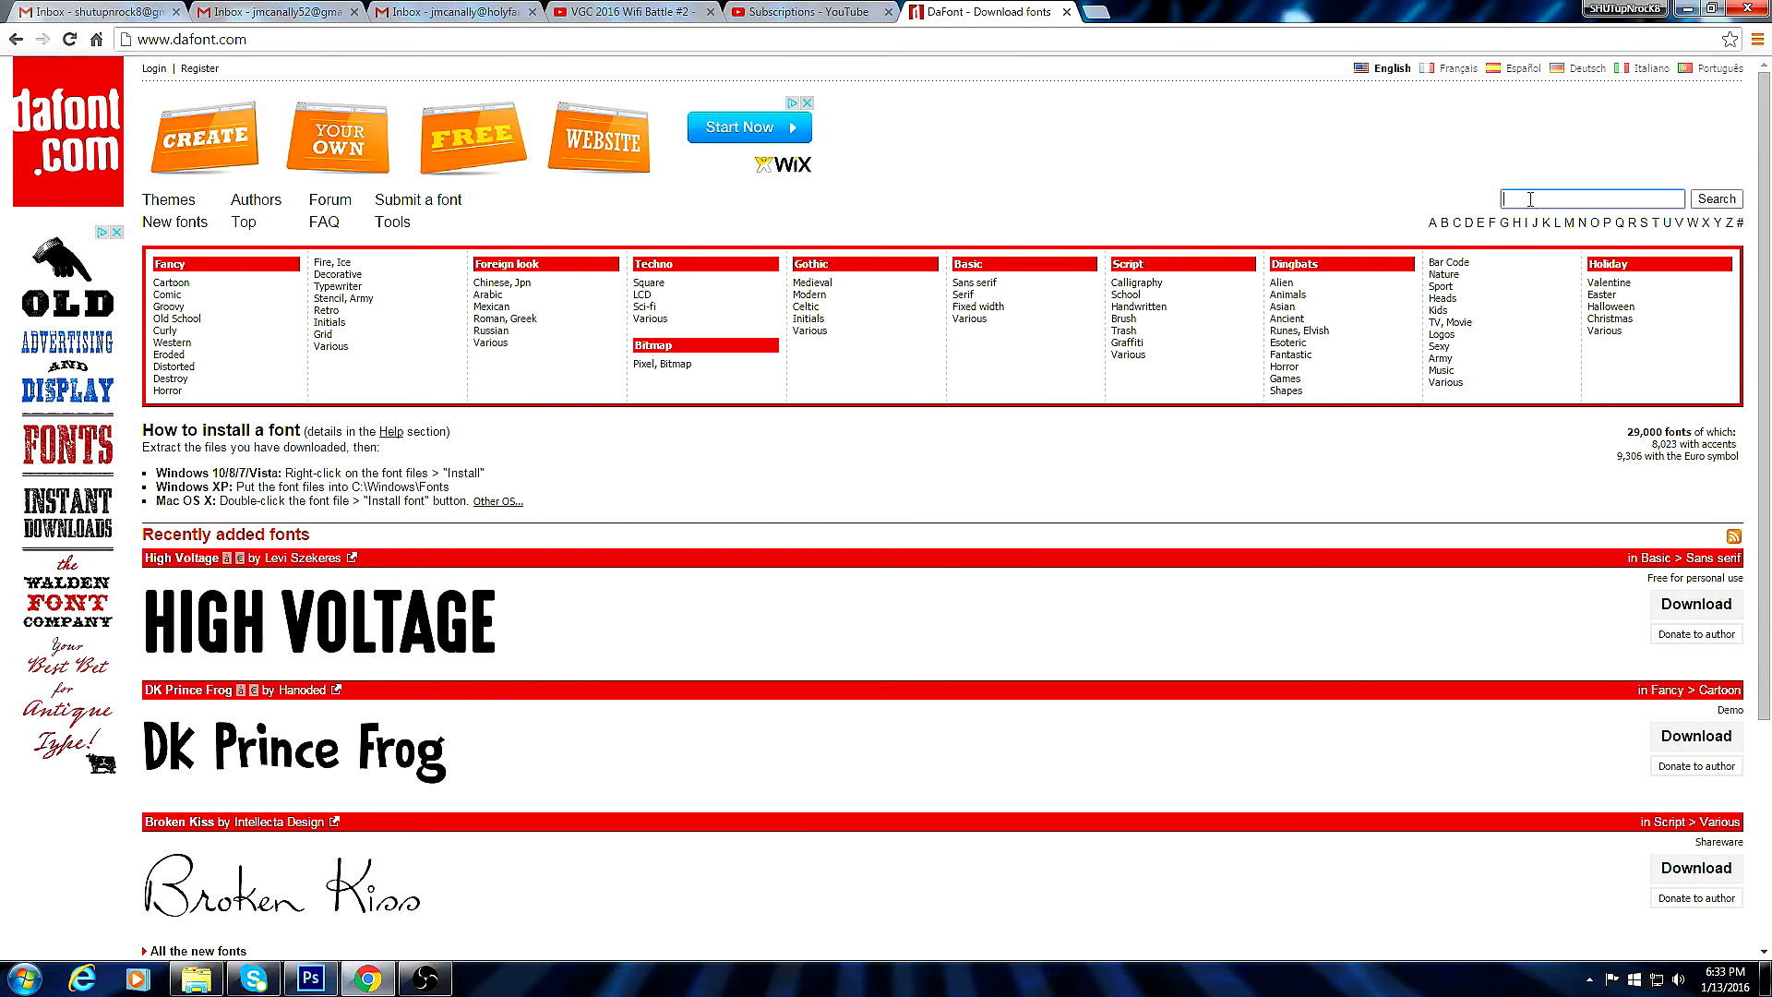
key(Return)
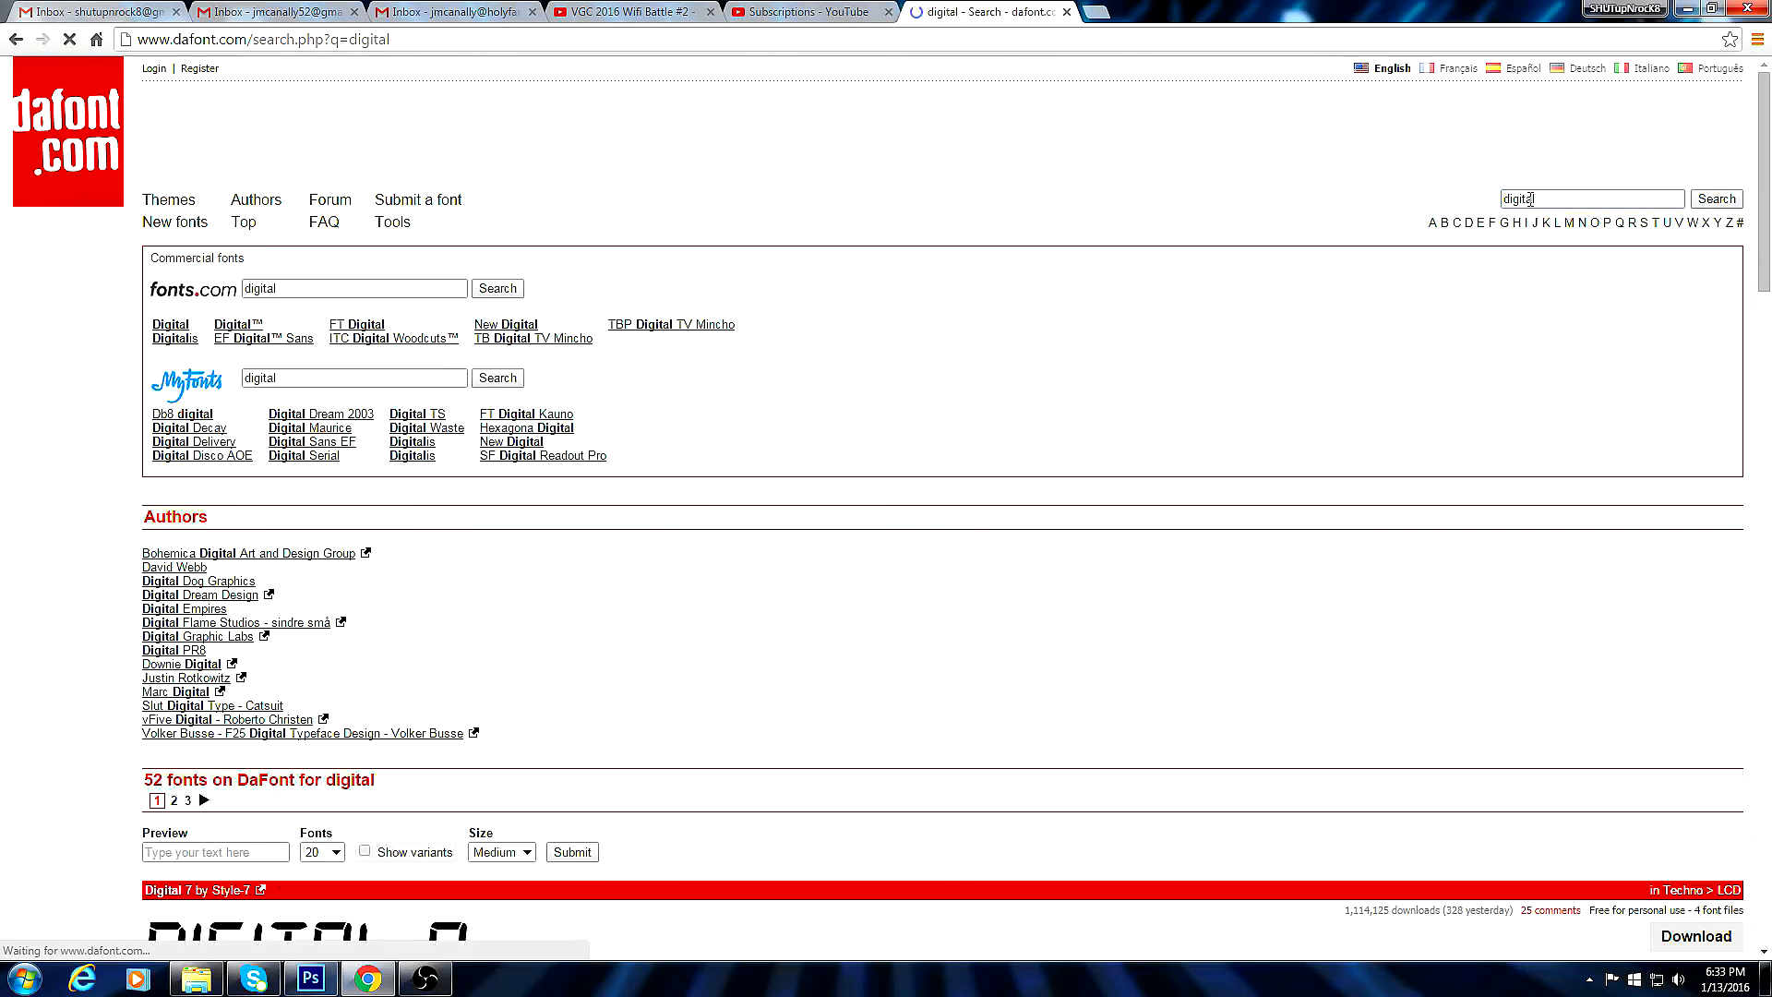
Find the Digitalis font among the search results, download it and open digitalis.zip.
scroll(448, 653, down, 10)
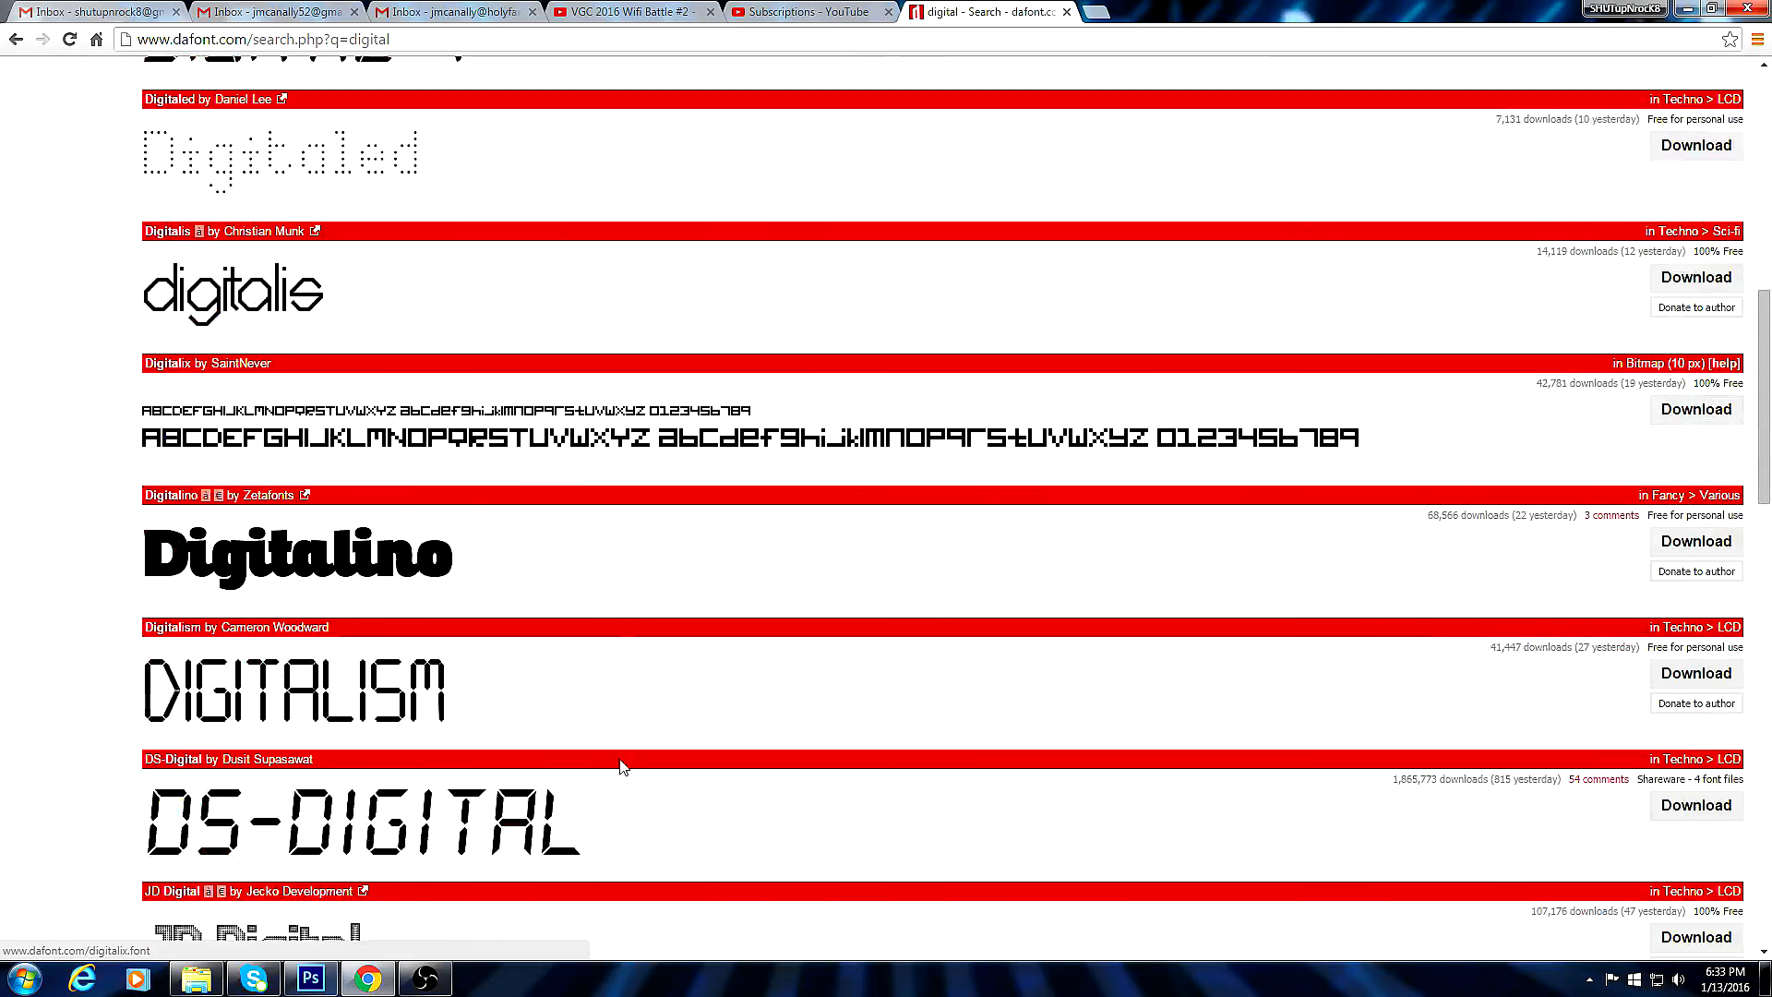
scroll(621, 718, down, 13)
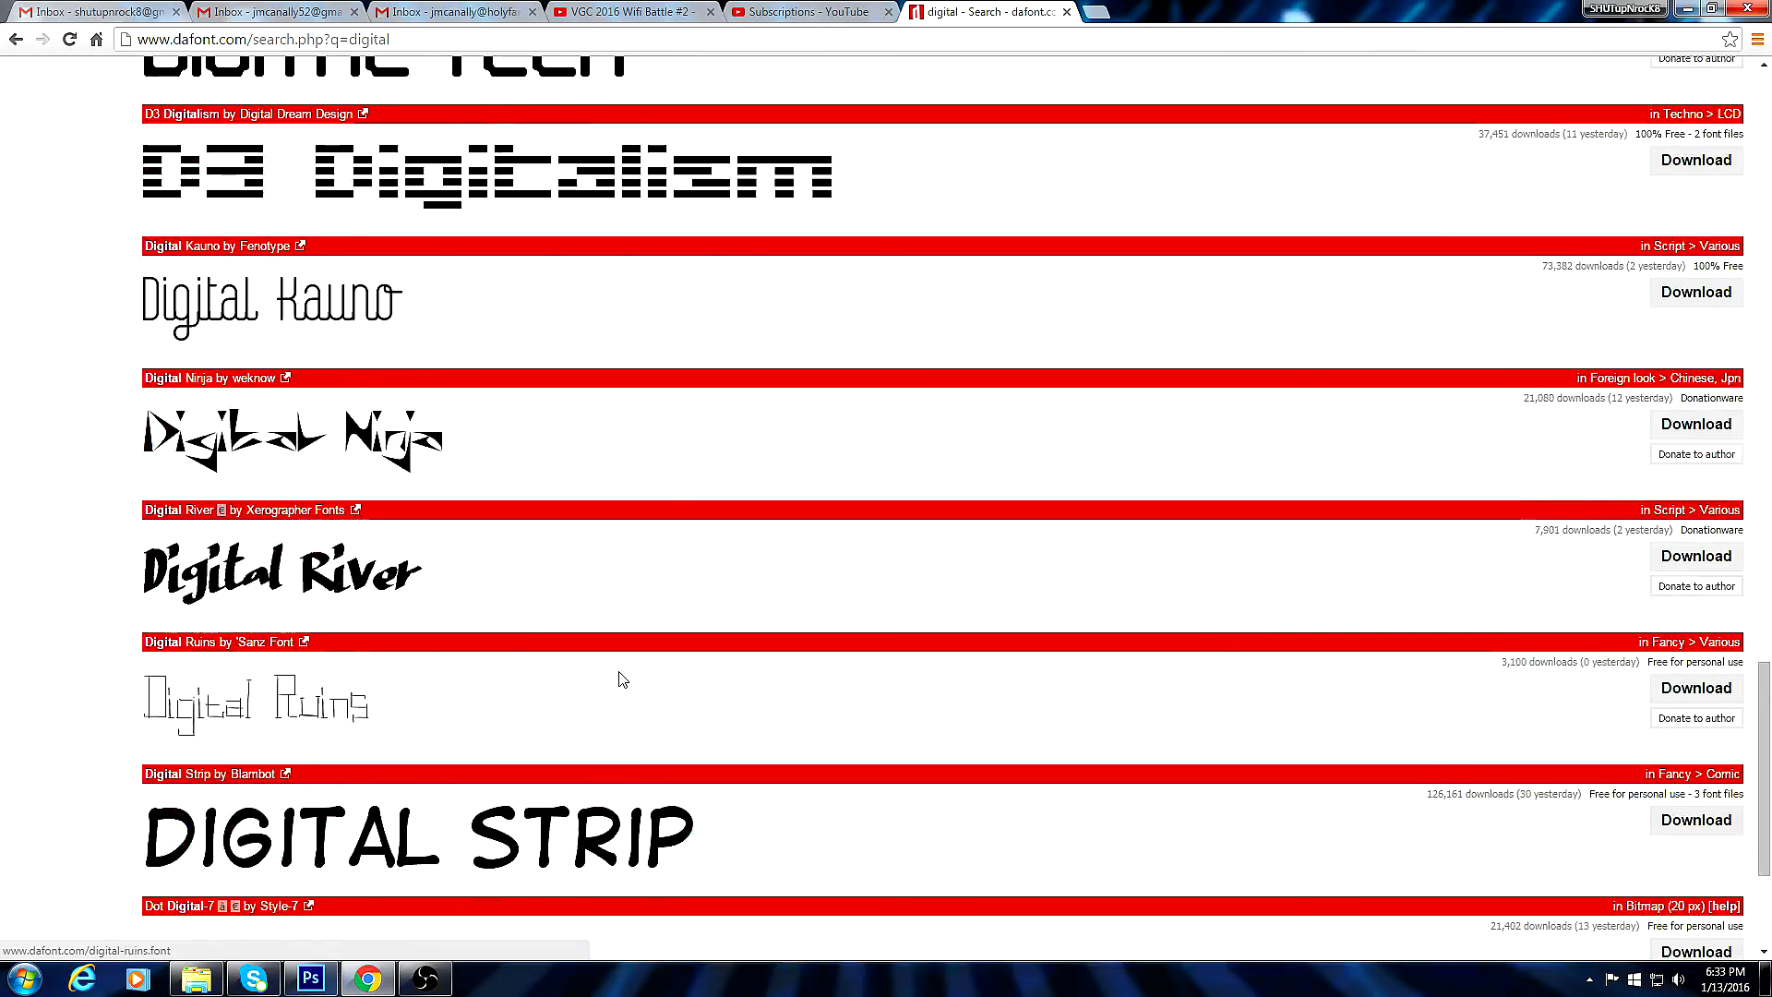
scroll(308, 600, down, 5)
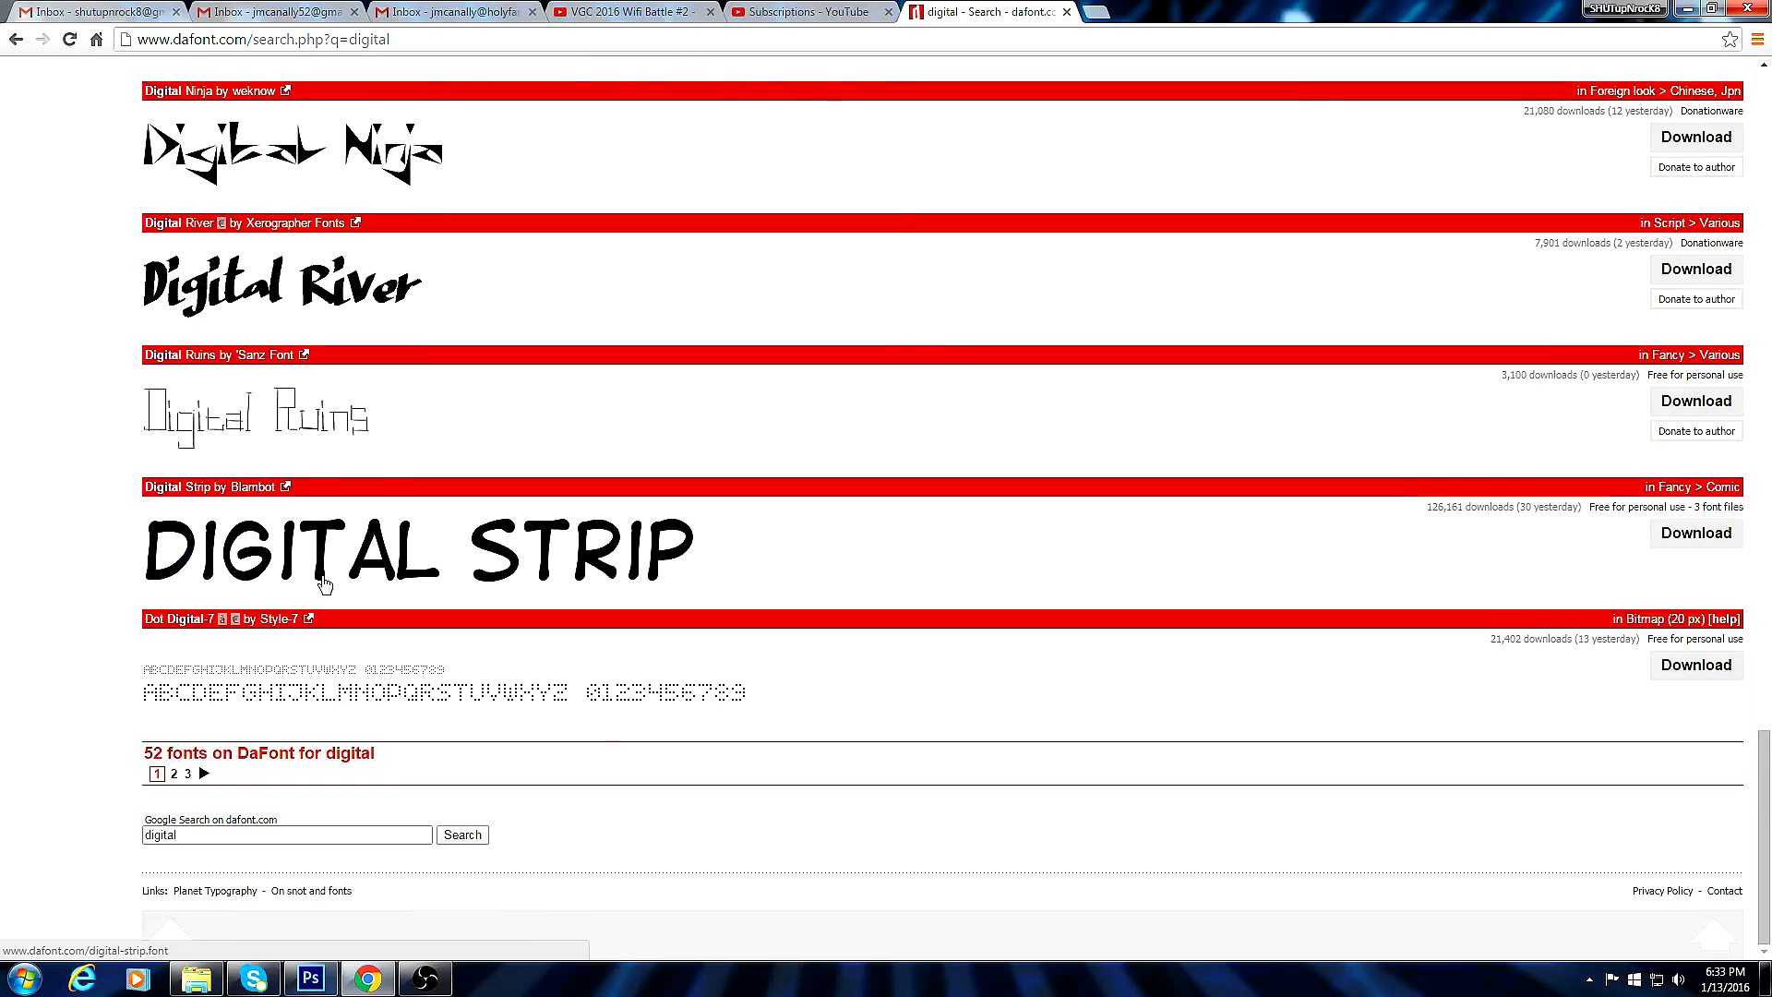
scroll(327, 601, up, 13)
scroll(330, 598, up, 9)
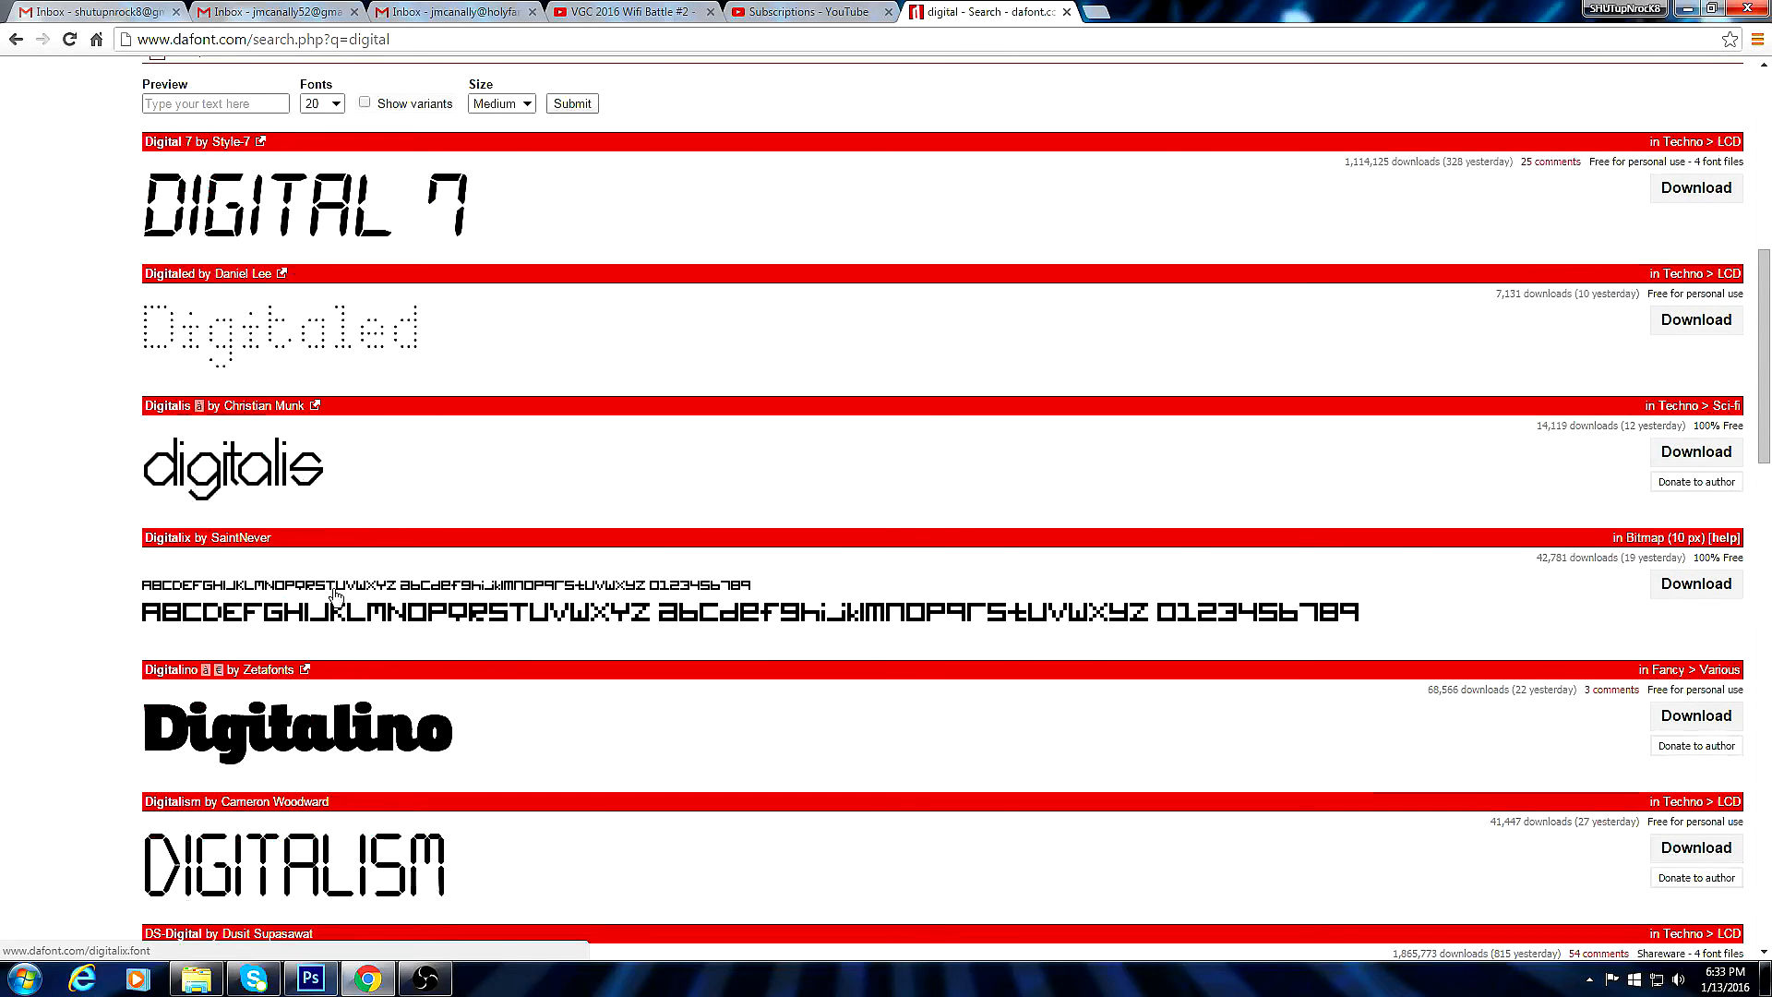
scroll(175, 554, up, 5)
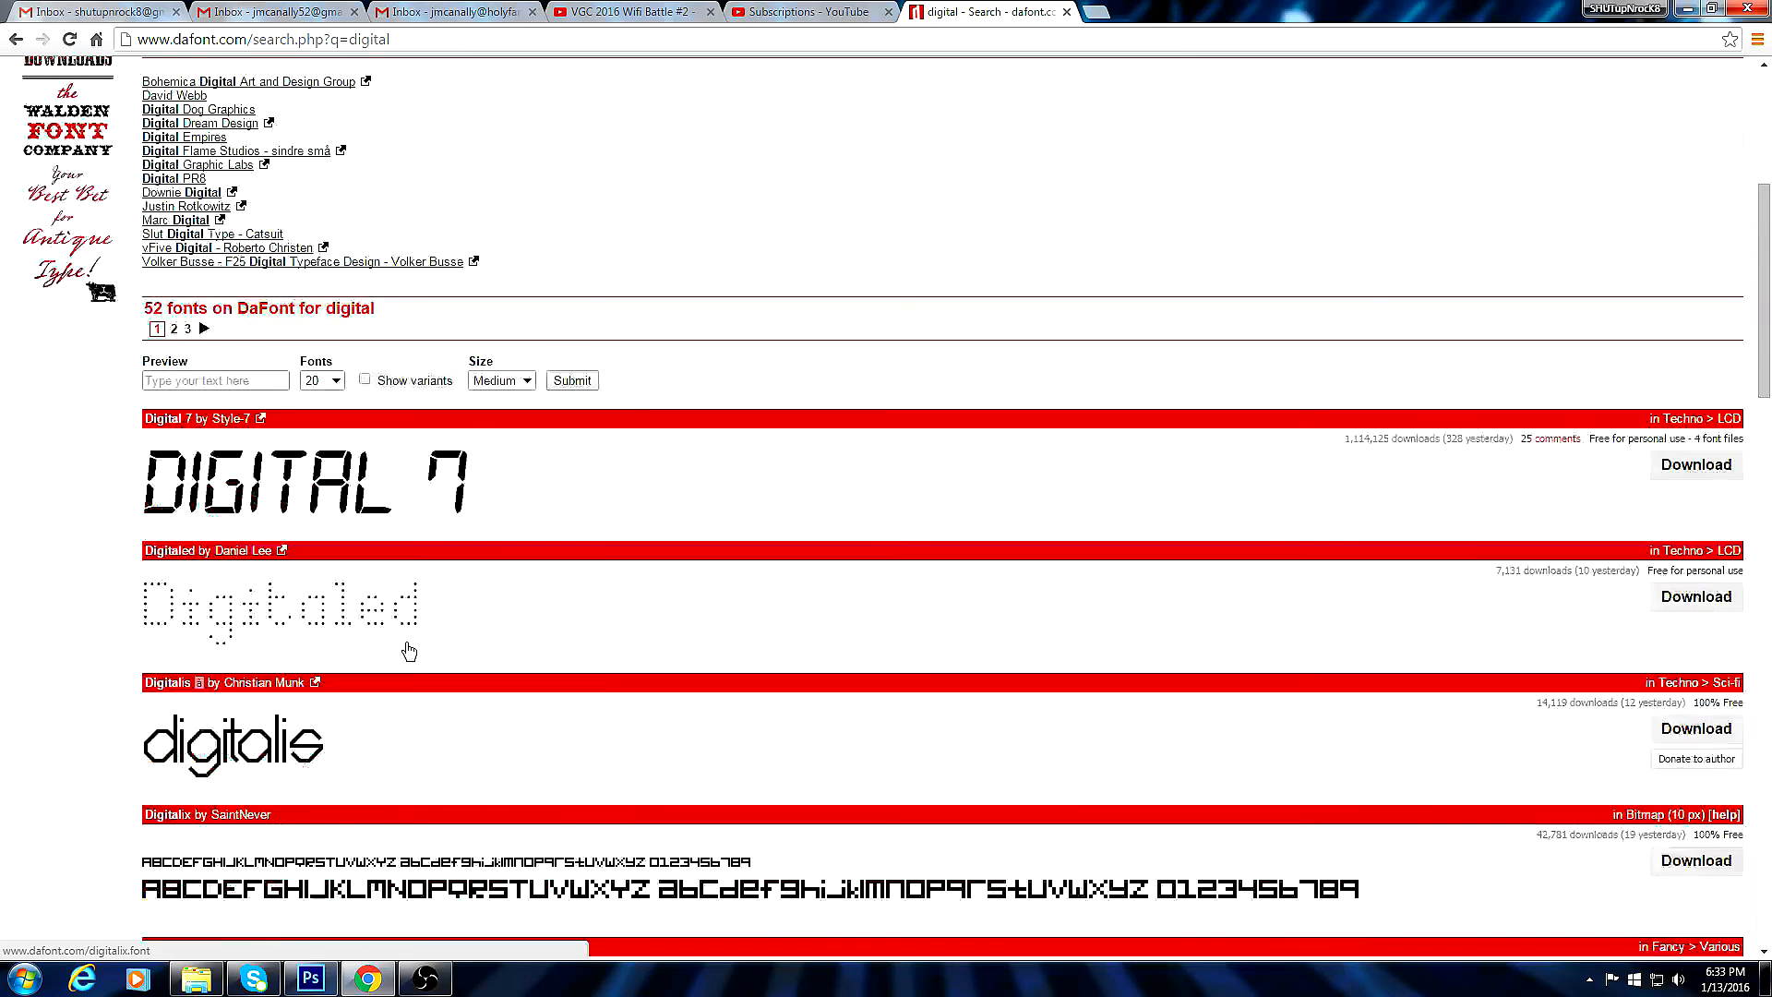
scroll(418, 665, down, 4)
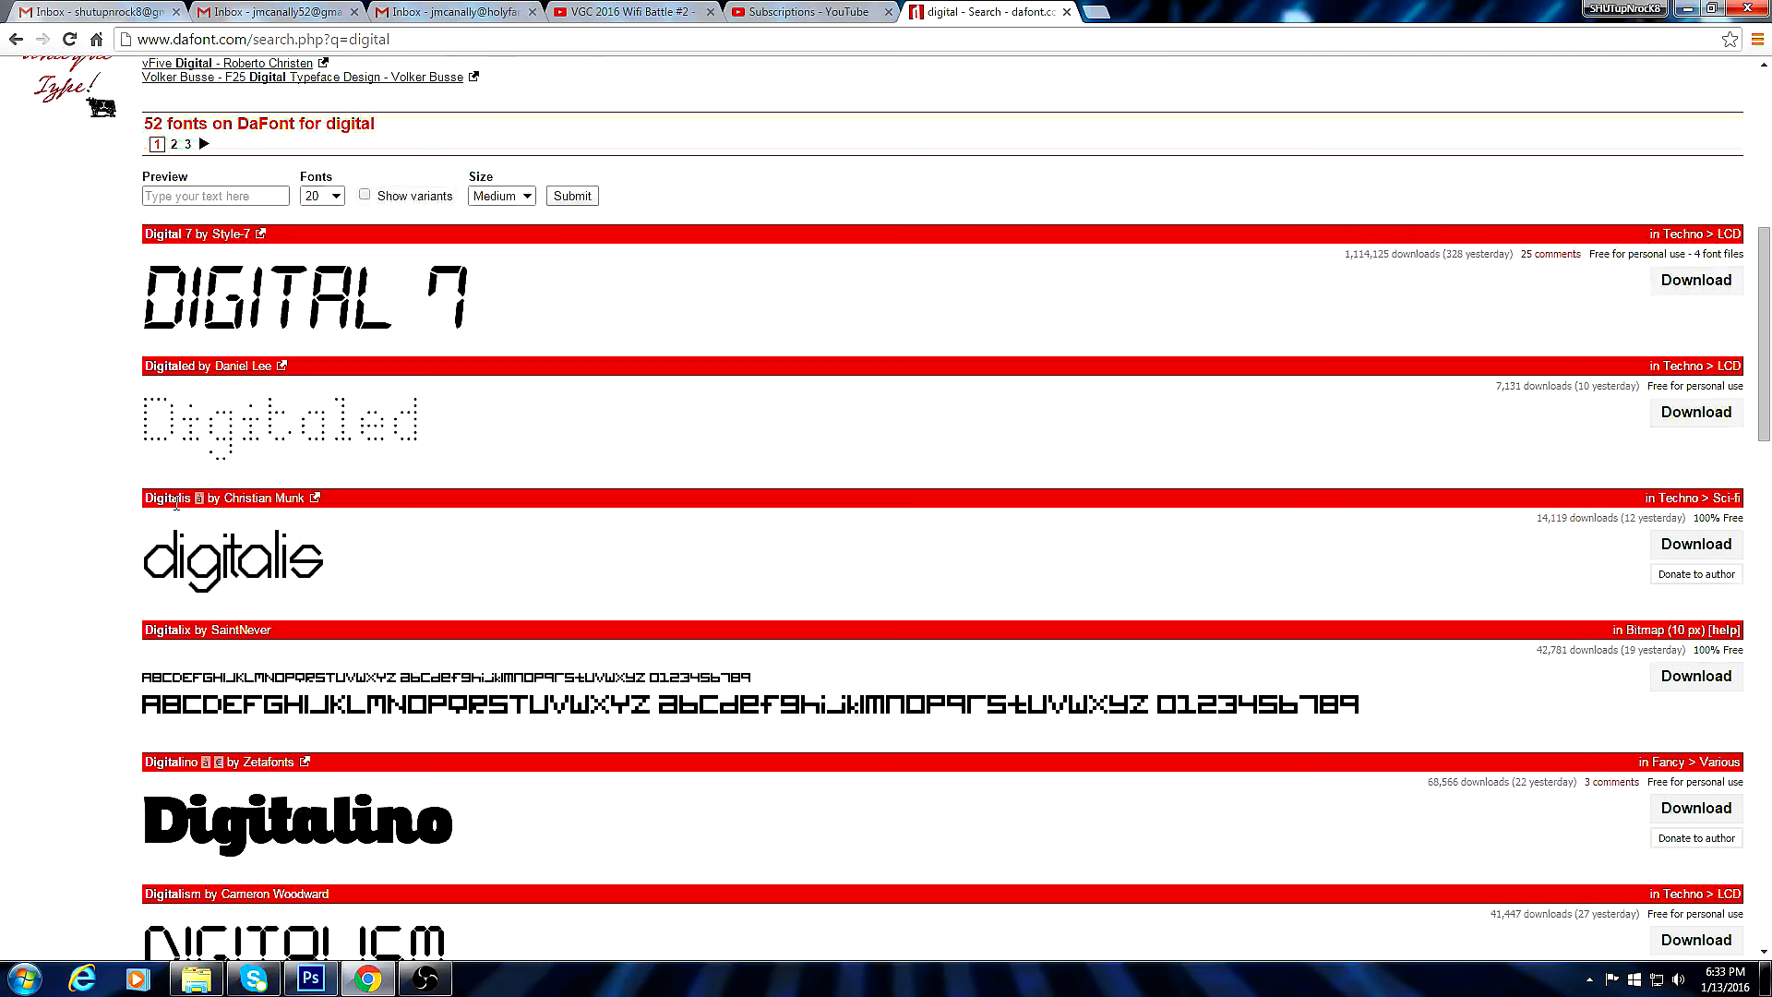
click(1695, 544)
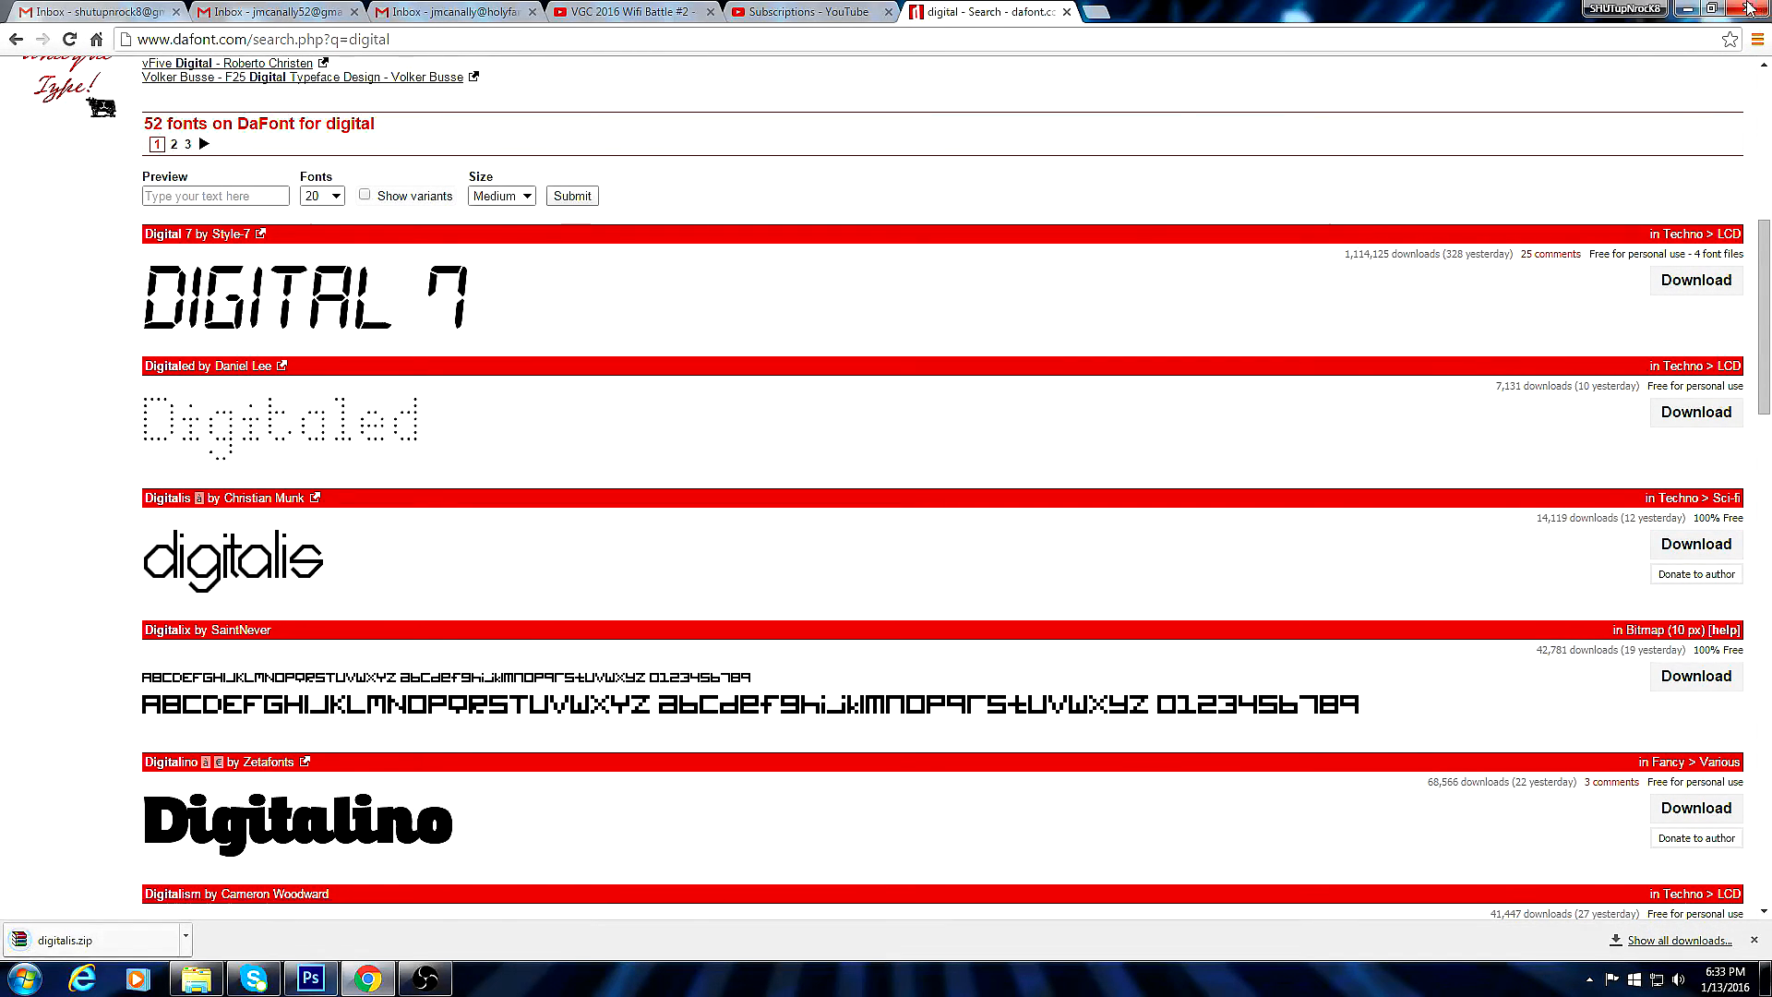
click(72, 941)
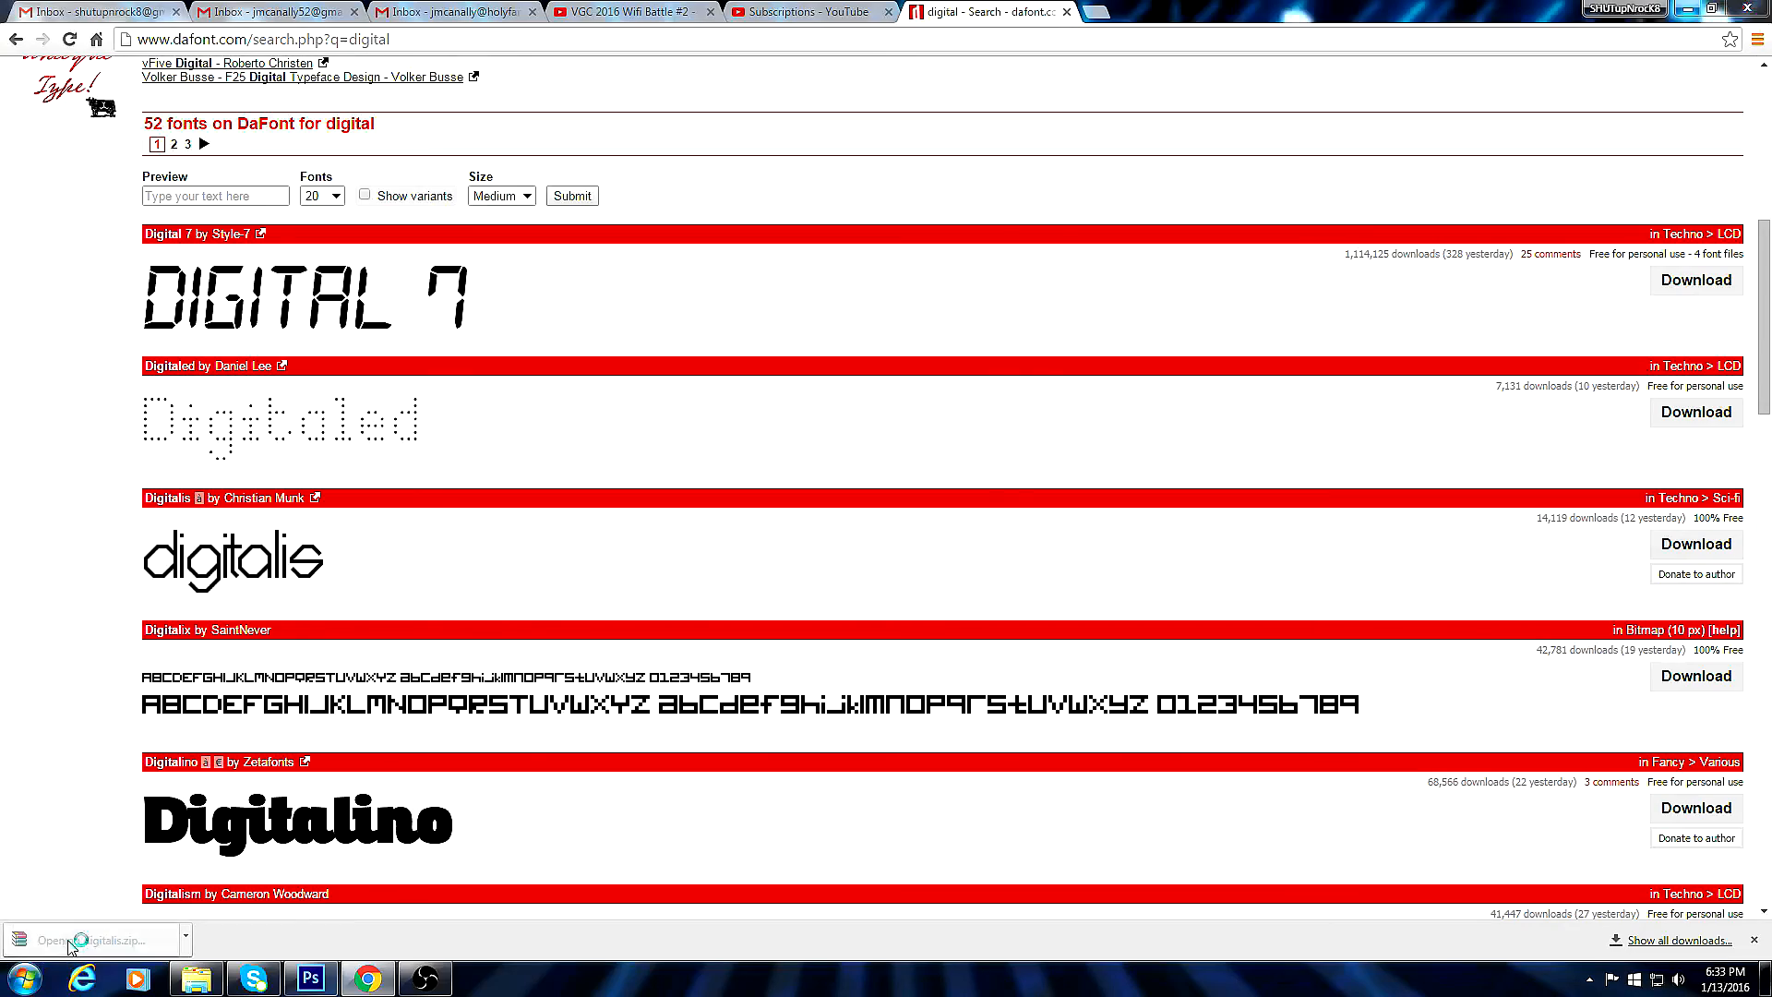
Extract digitalis.ttf from the archive to the desktop and install the font in Windows.
click(1685, 8)
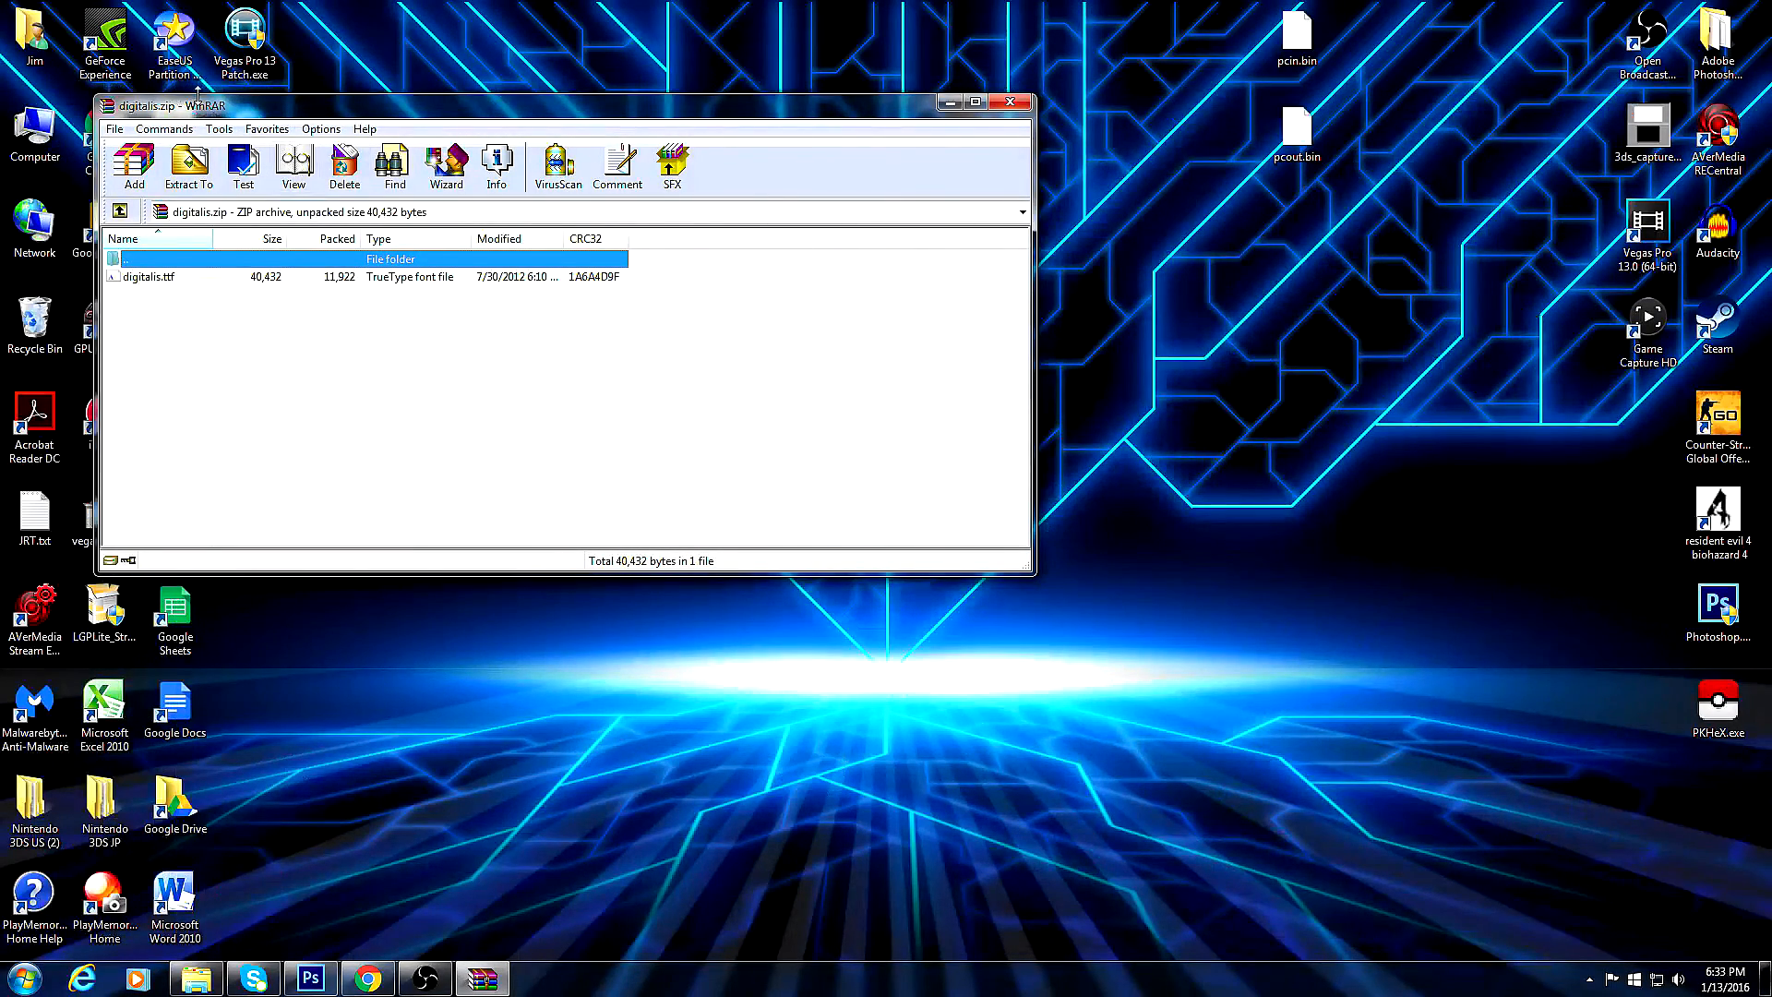
click(148, 277)
drag(147, 277, 1368, 229)
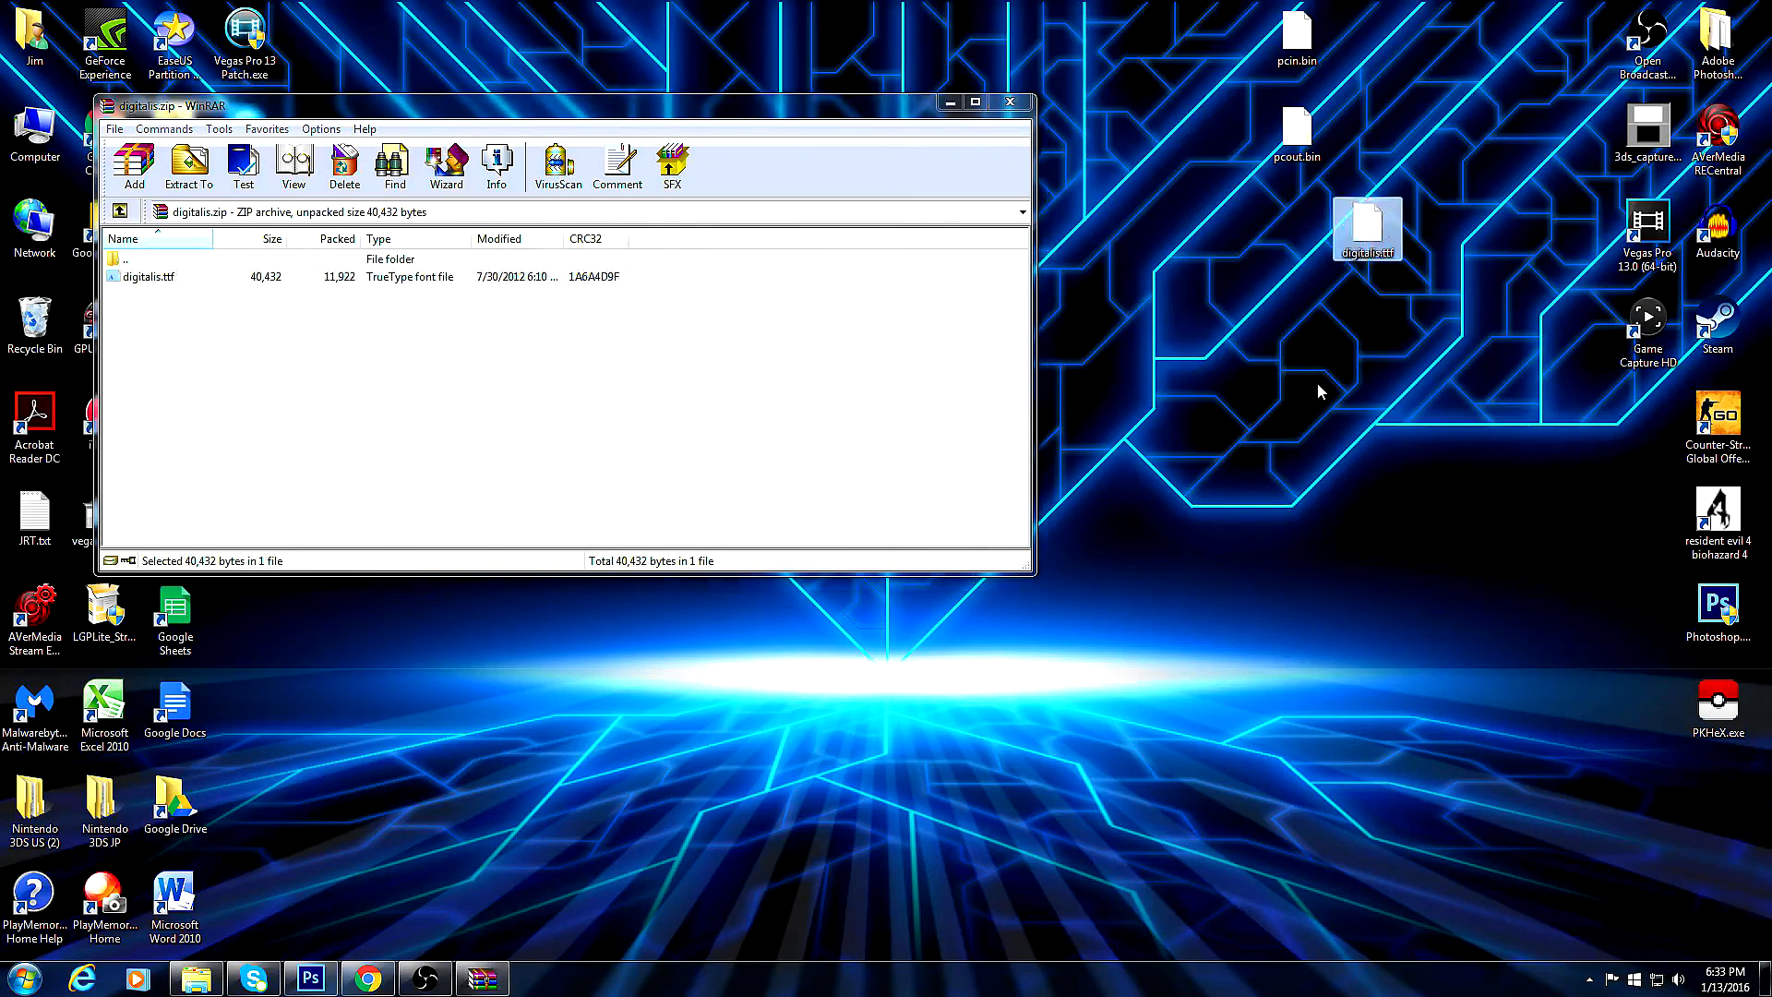
click(1009, 102)
right_click(1400, 236)
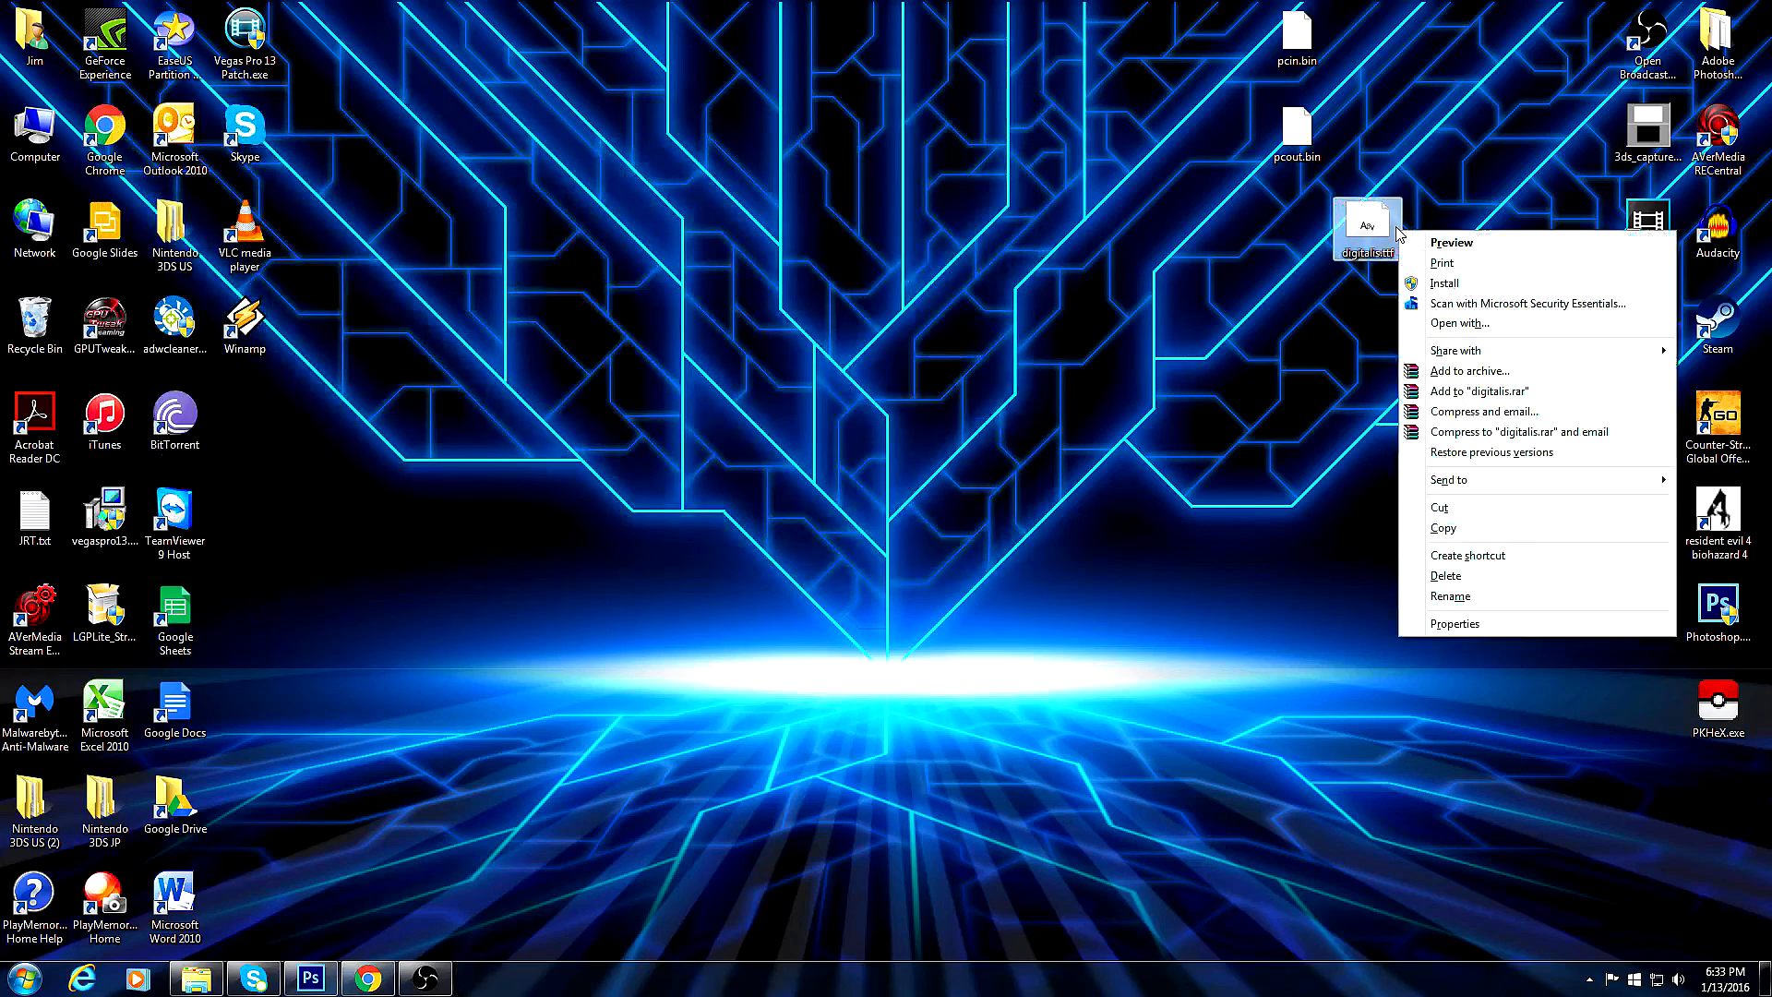
click(1444, 282)
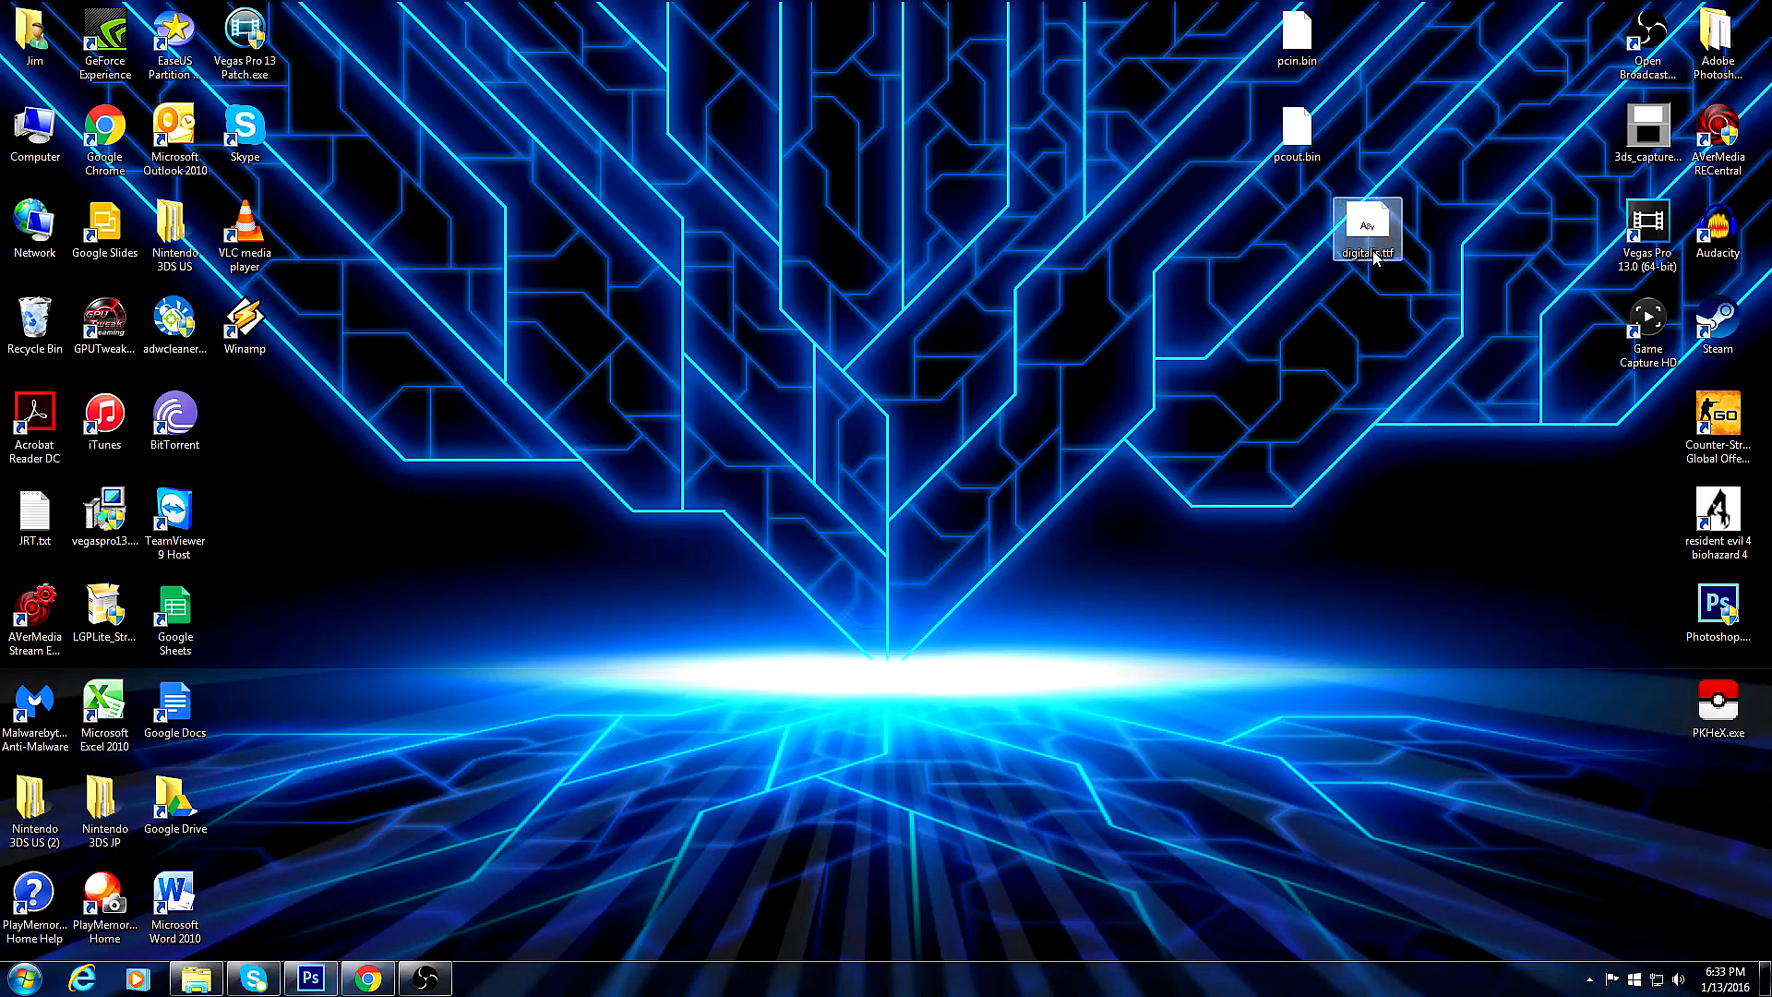
Switch to Photoshop and add the sample text "gdsfgdfgdfgdf" to Untitled-1 in the Digitalis font.
click(368, 978)
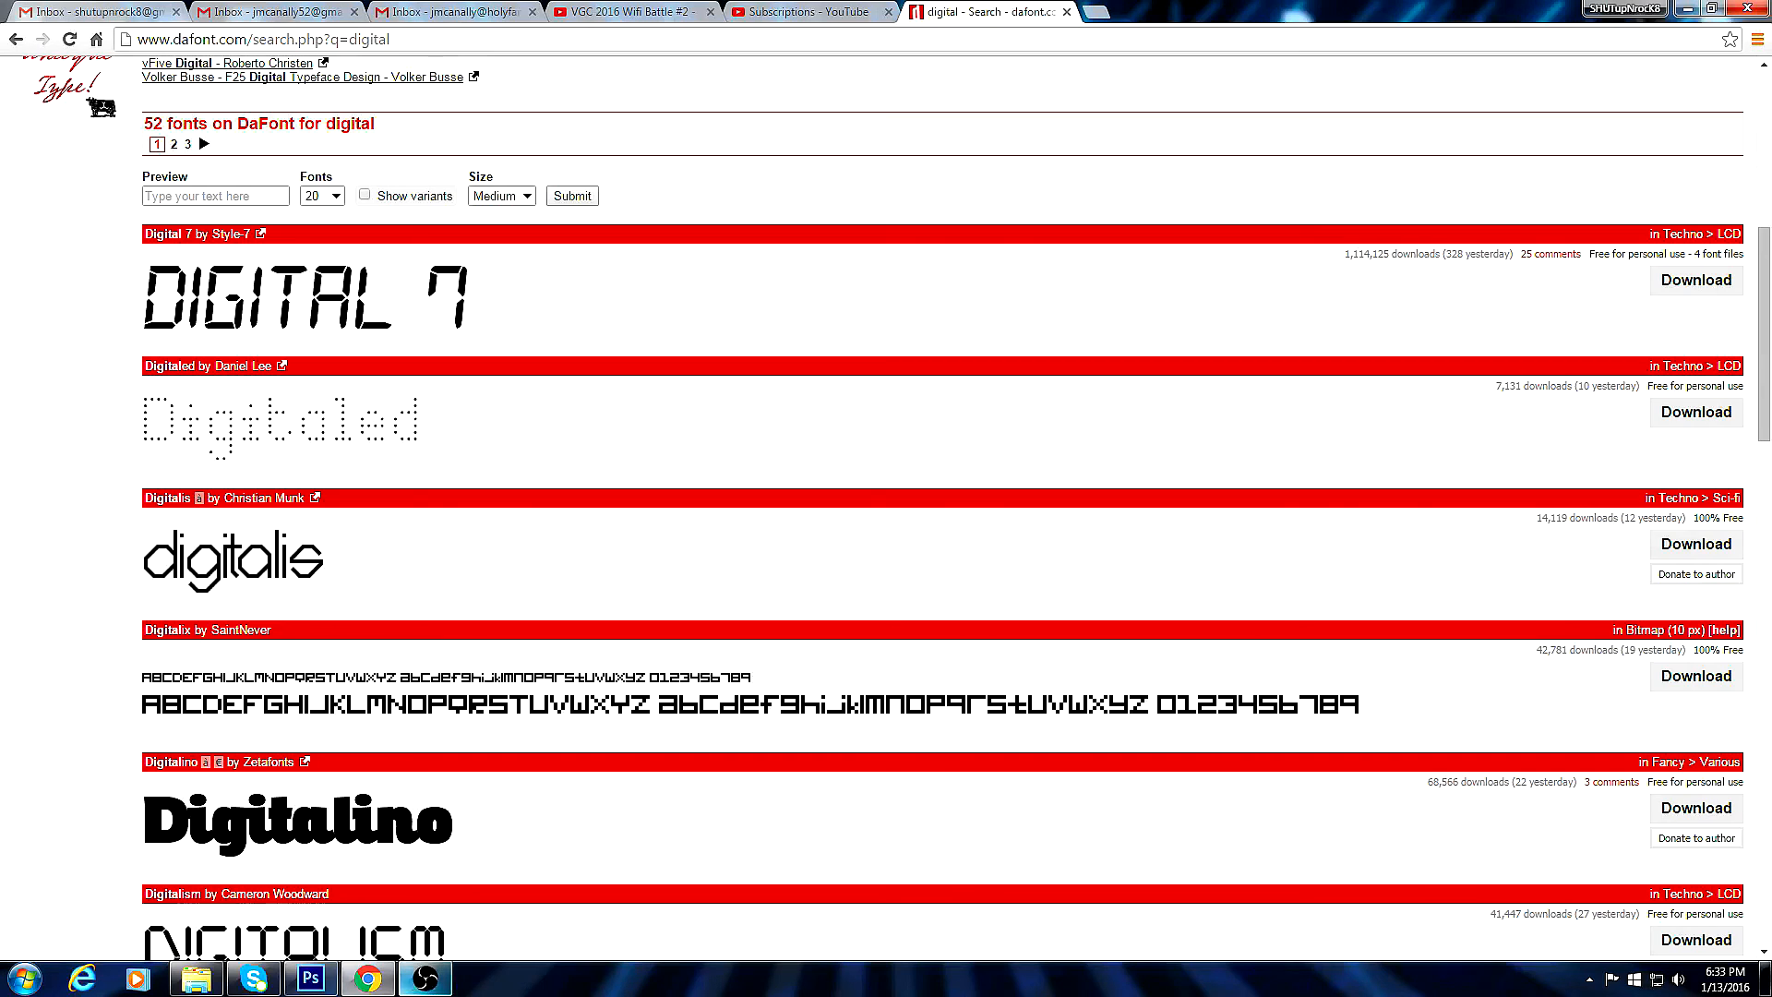
click(311, 978)
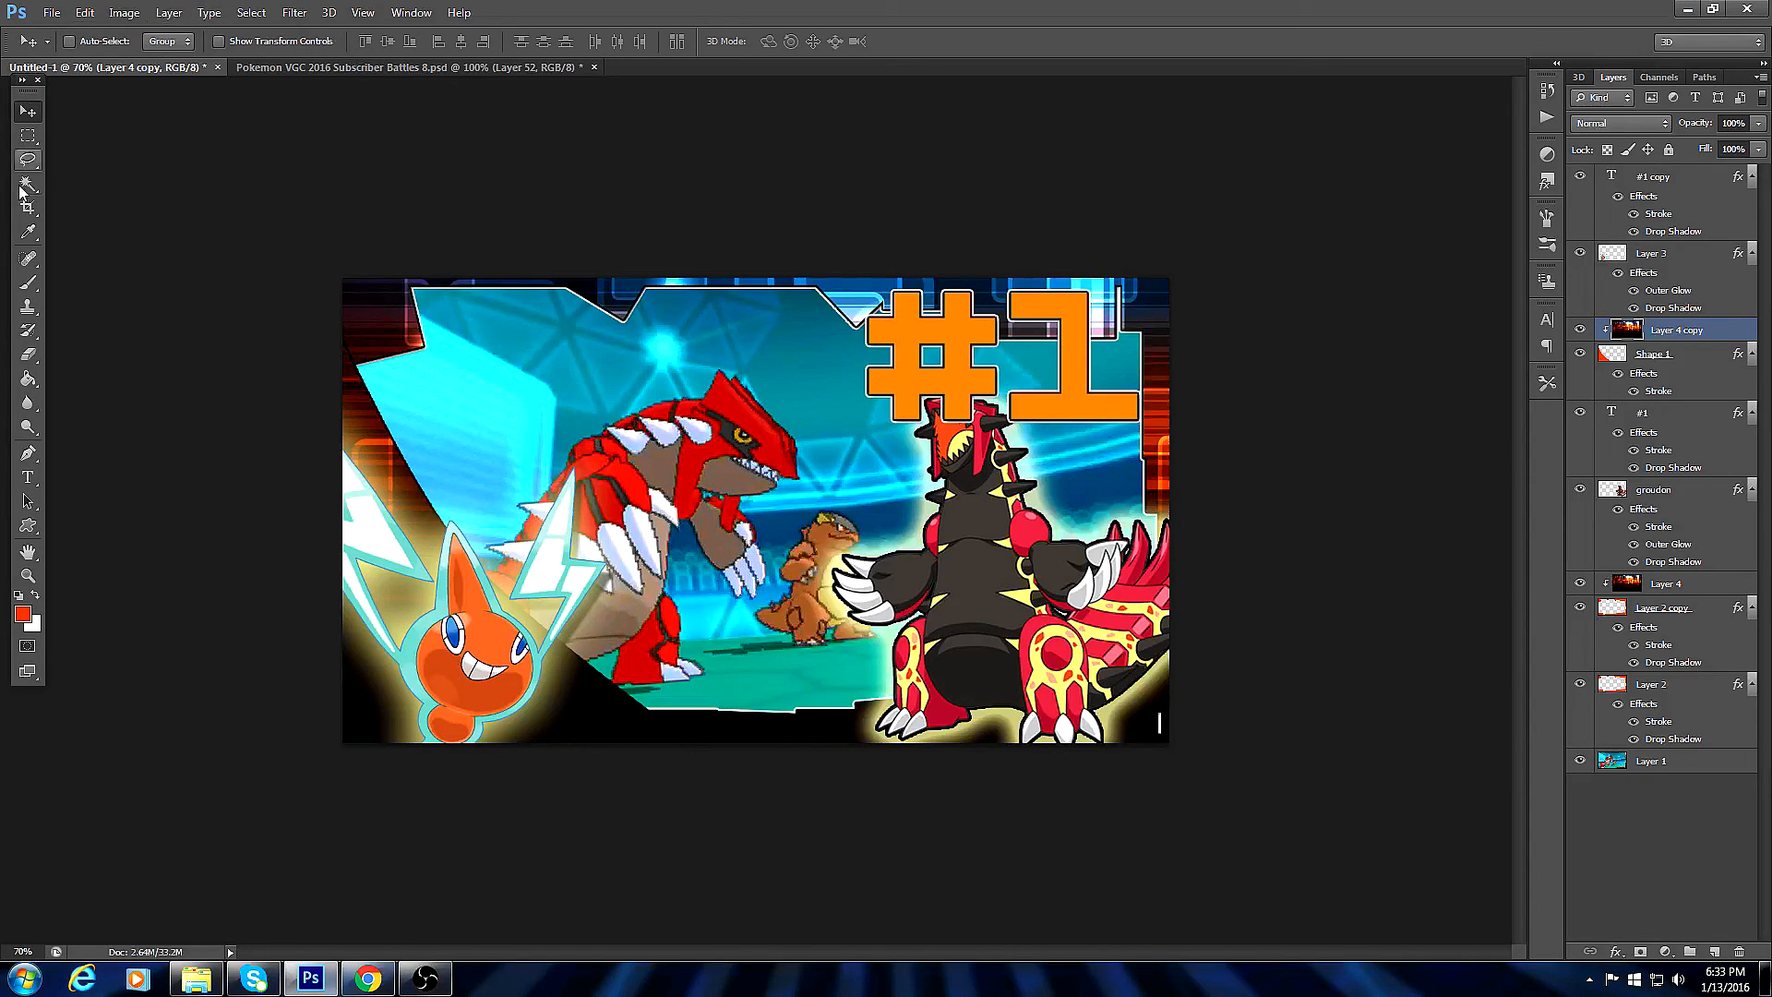
click(27, 477)
click(513, 411)
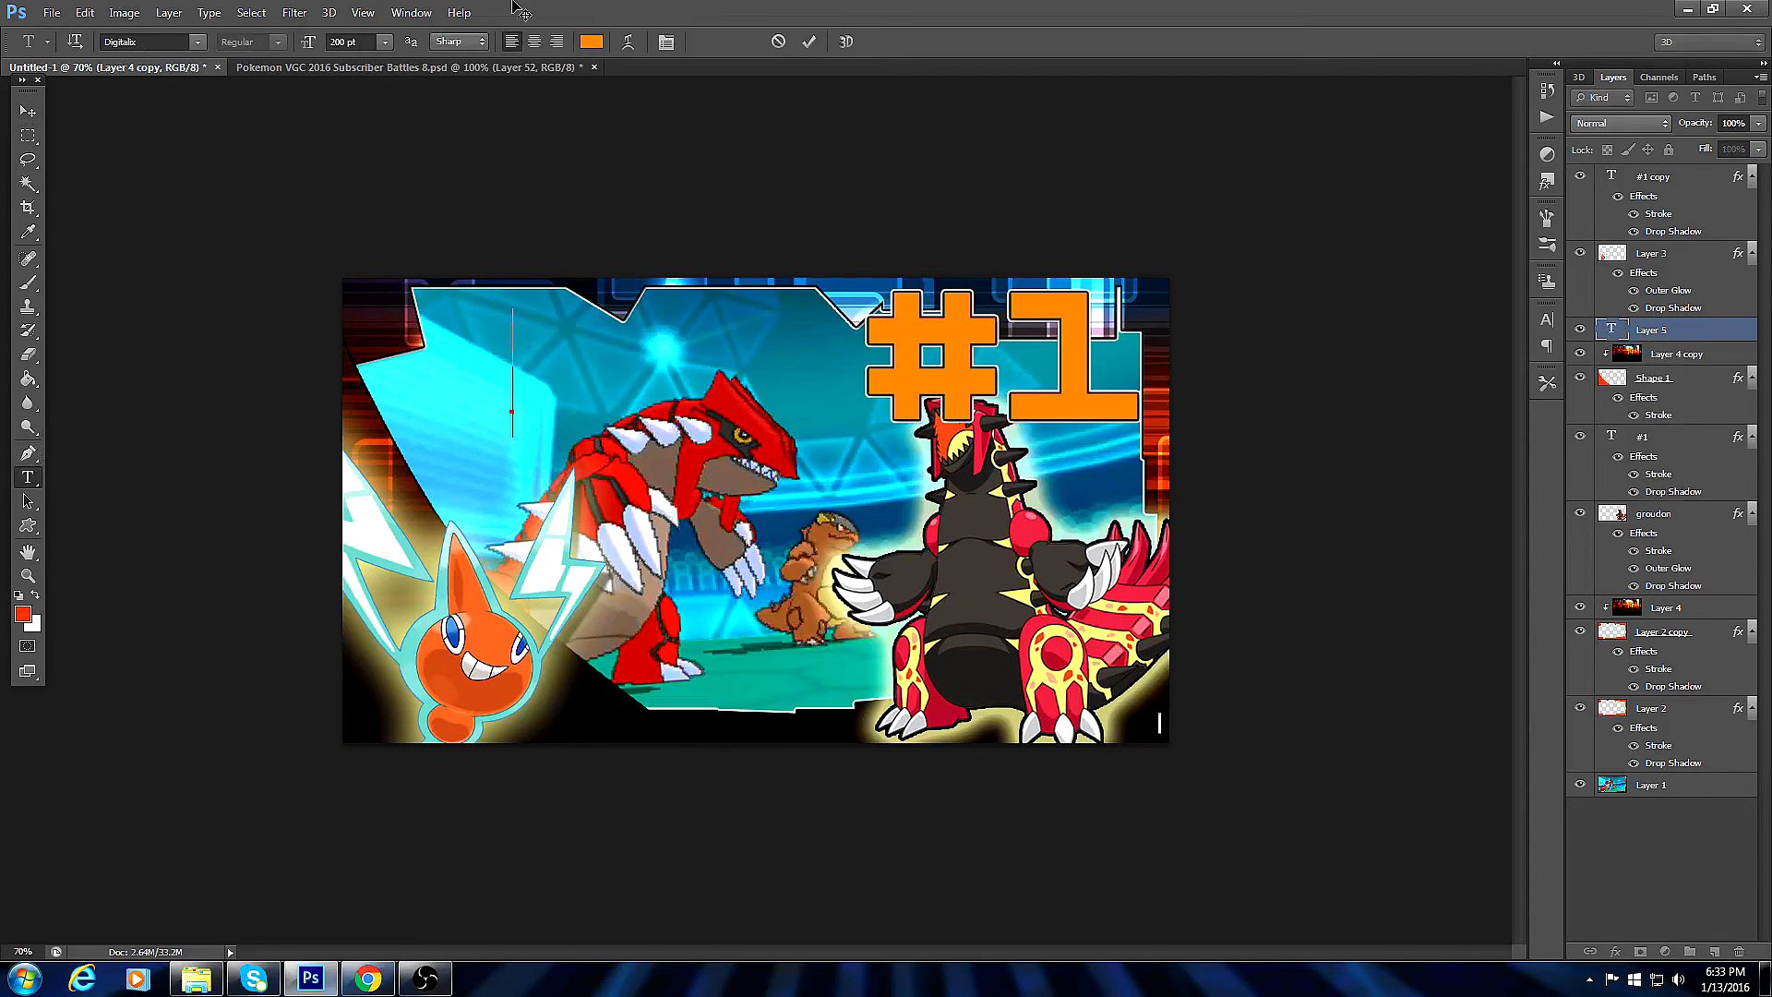
click(196, 42)
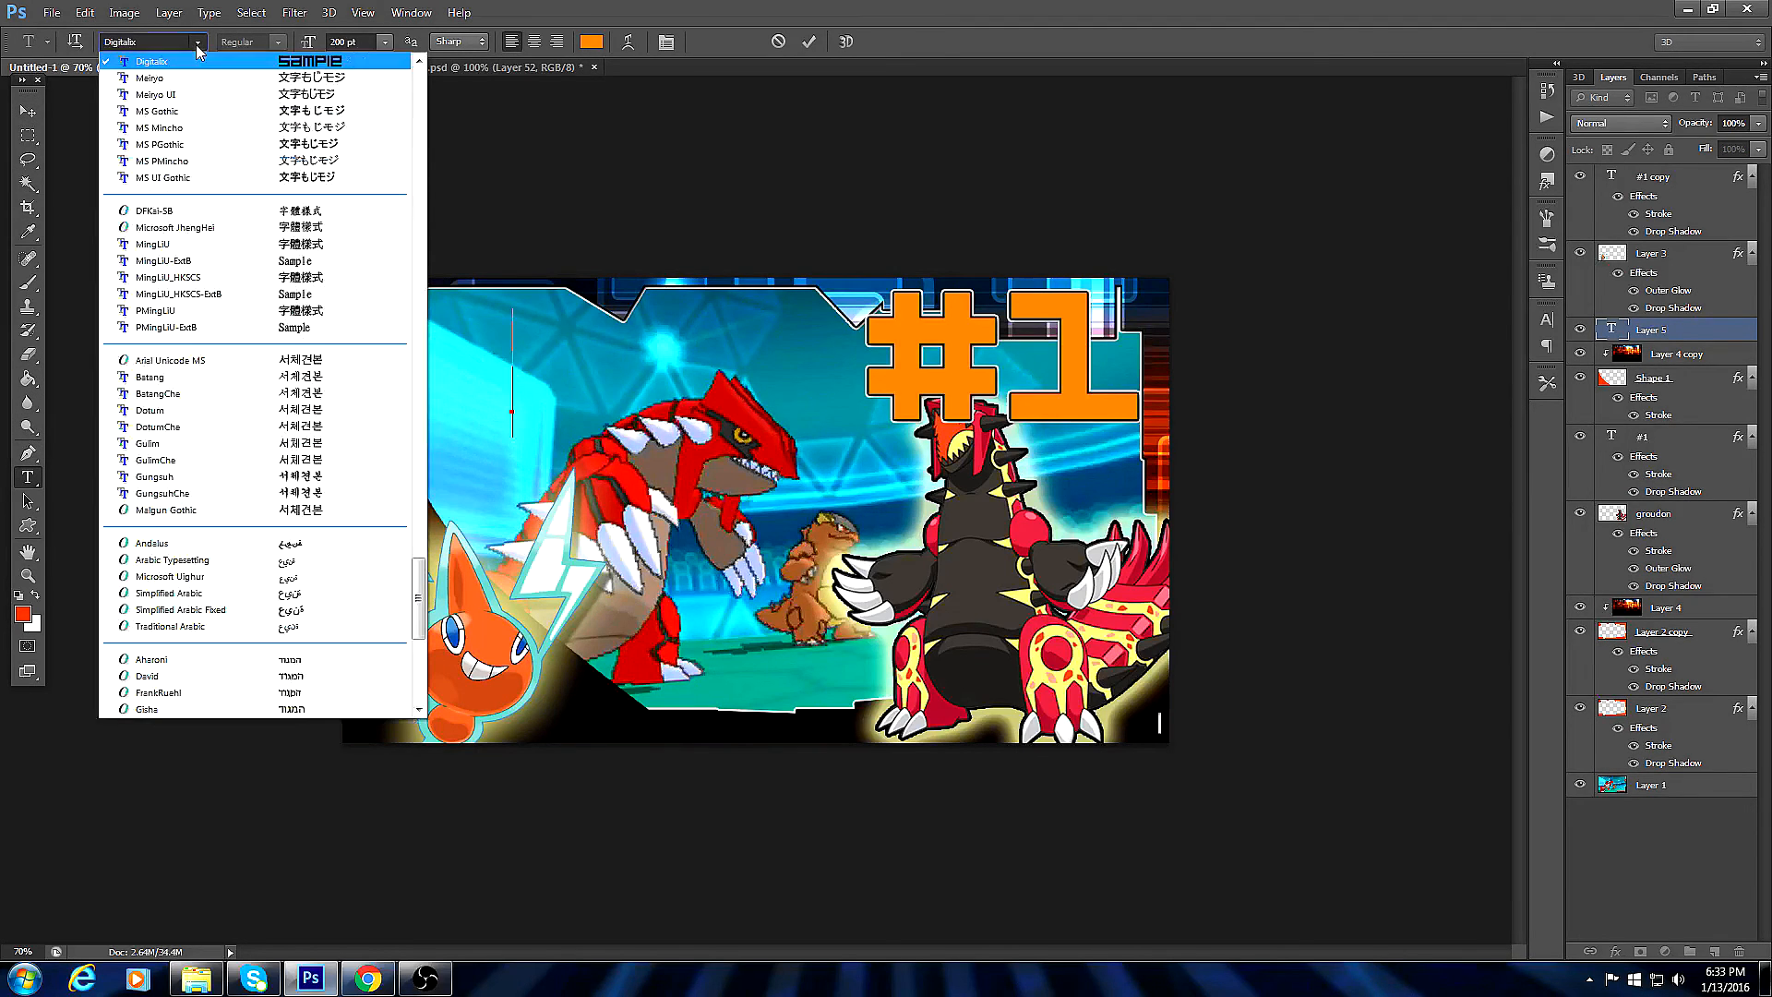
click(419, 61)
click(421, 107)
drag(421, 106, 424, 189)
click(213, 327)
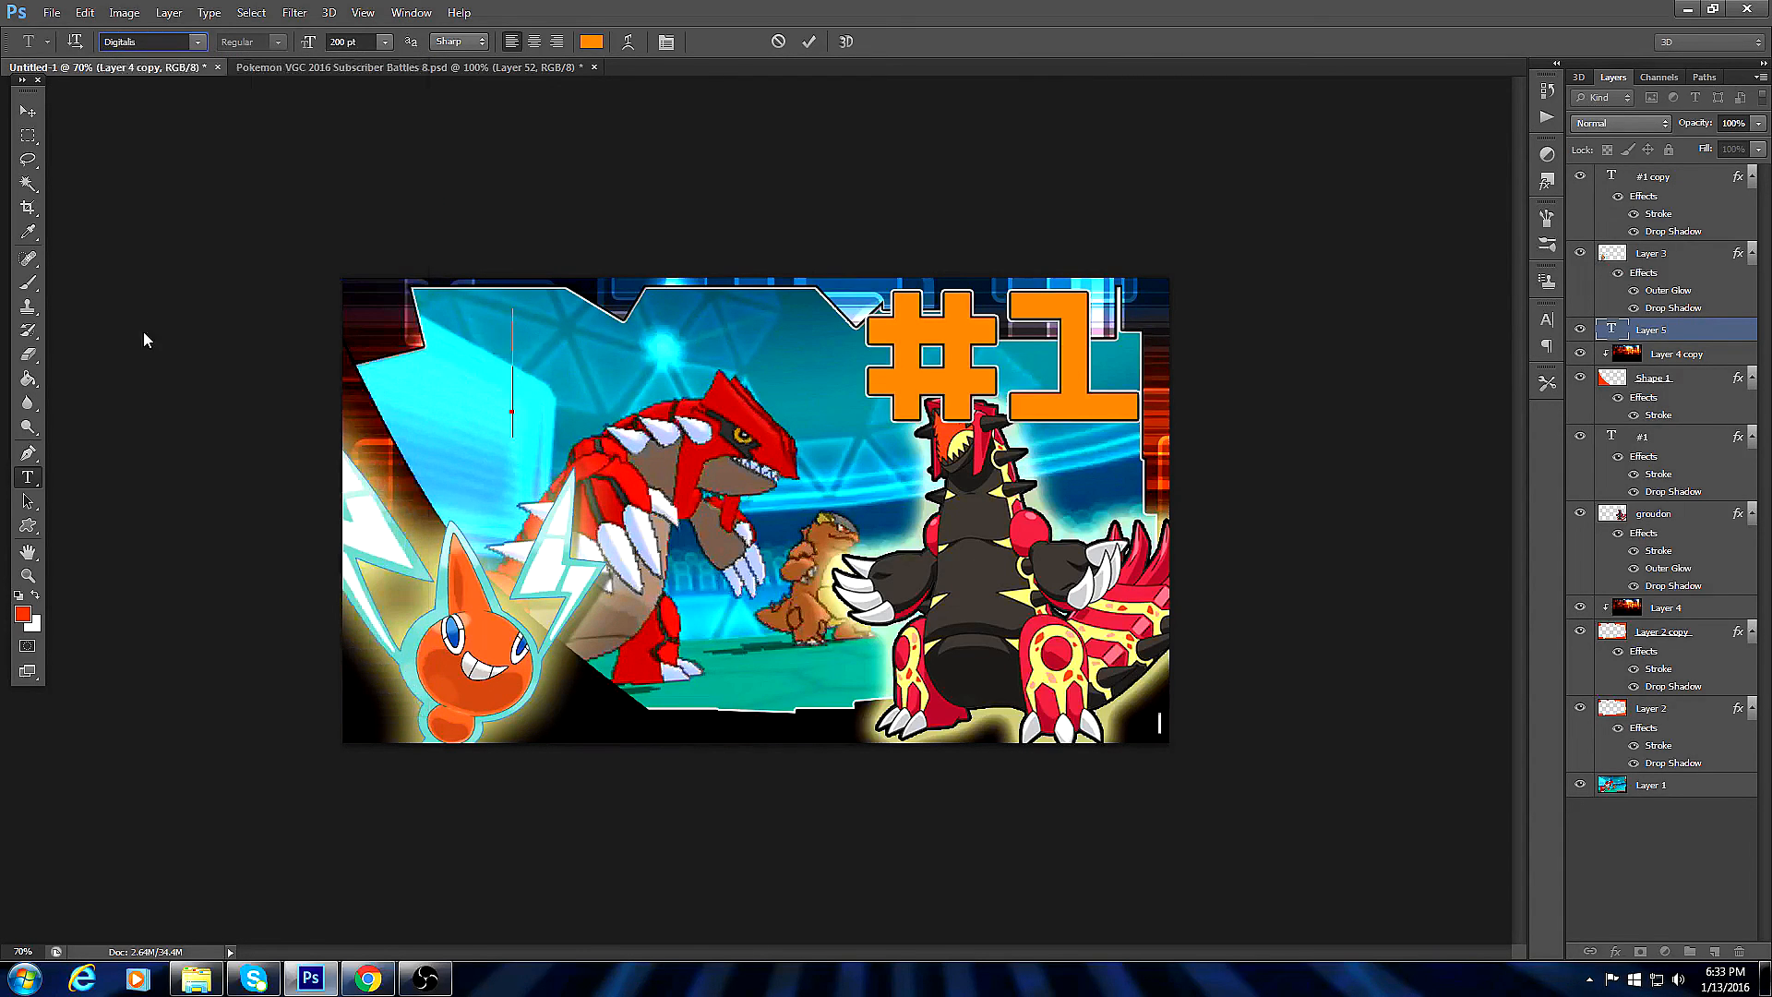
text(gdsfgdfgdfgd)
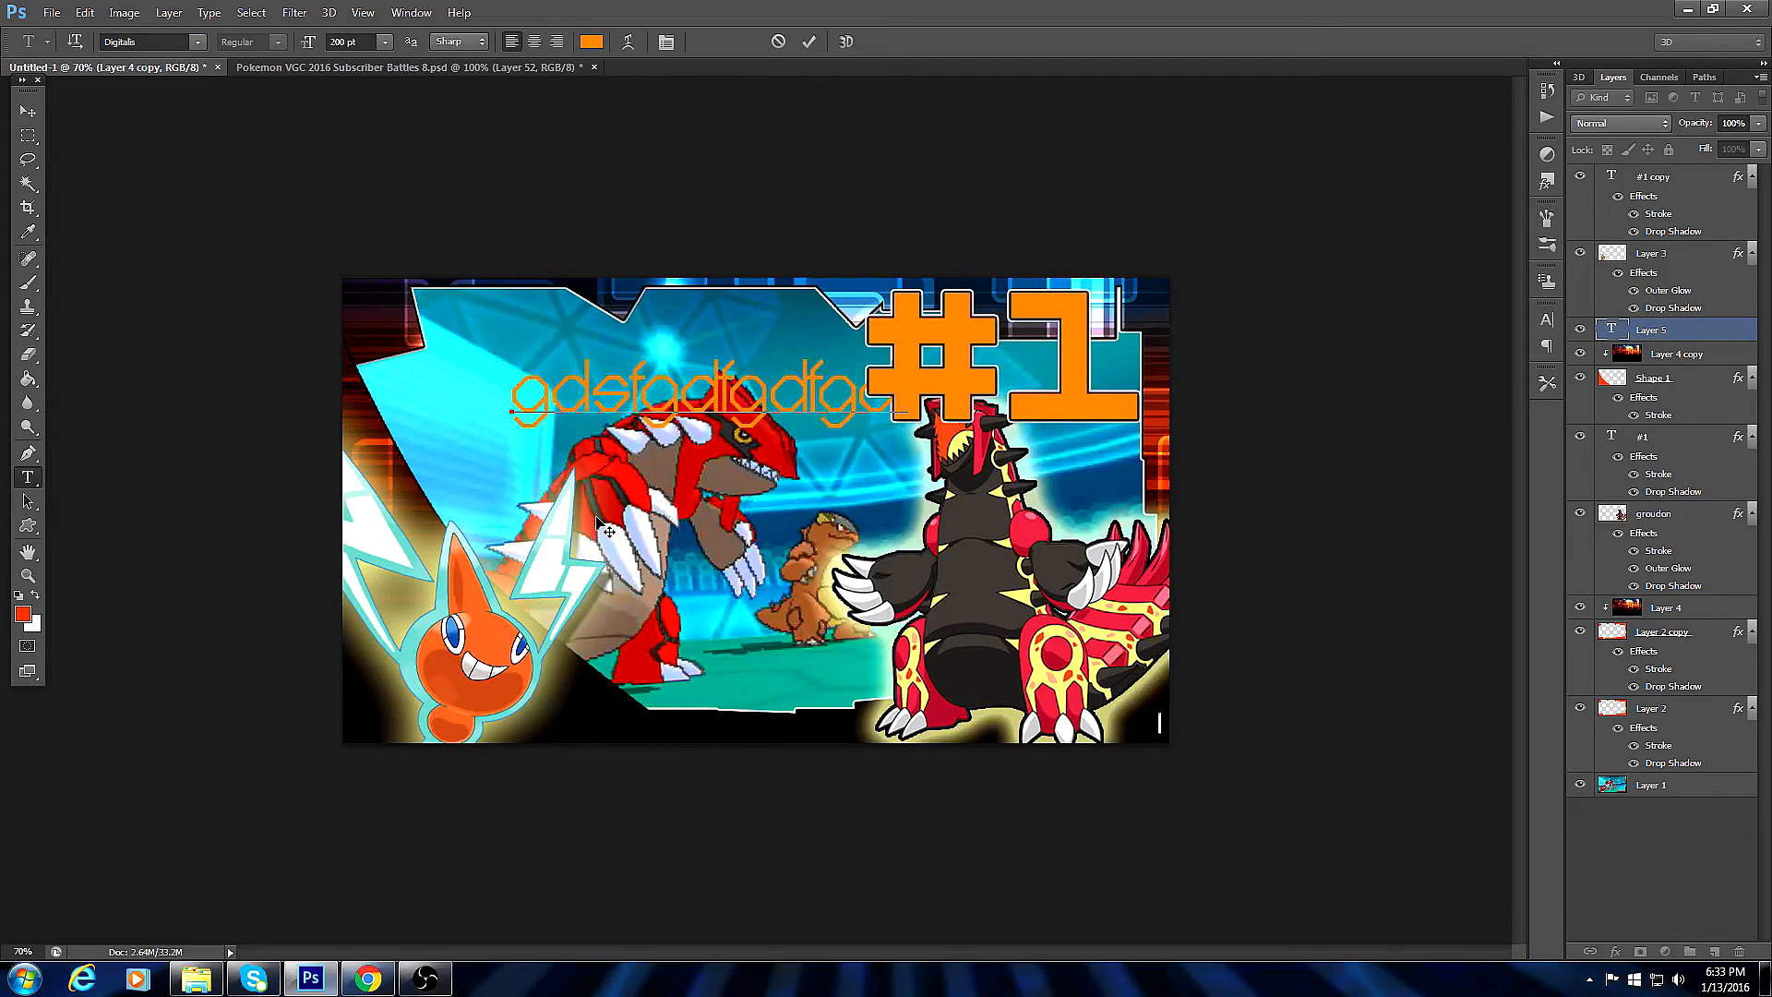
Delete the sample text layer from Untitled-1.
click(29, 110)
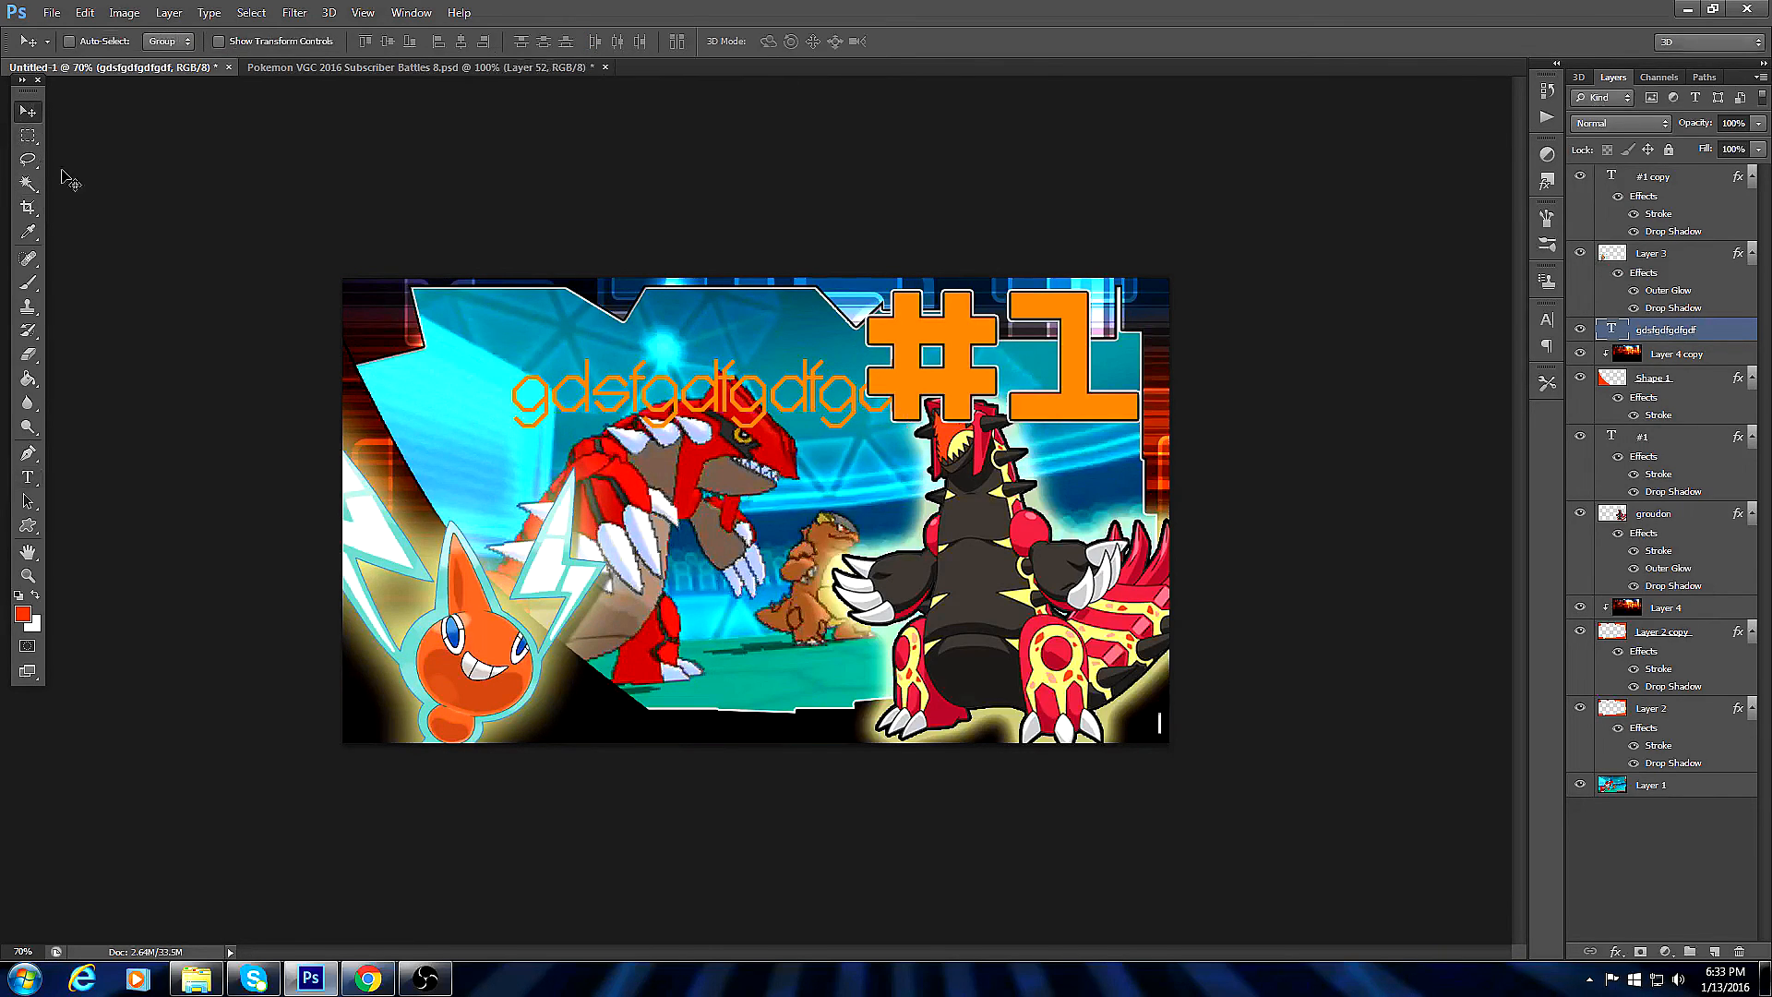
right_click(1696, 330)
click(1491, 283)
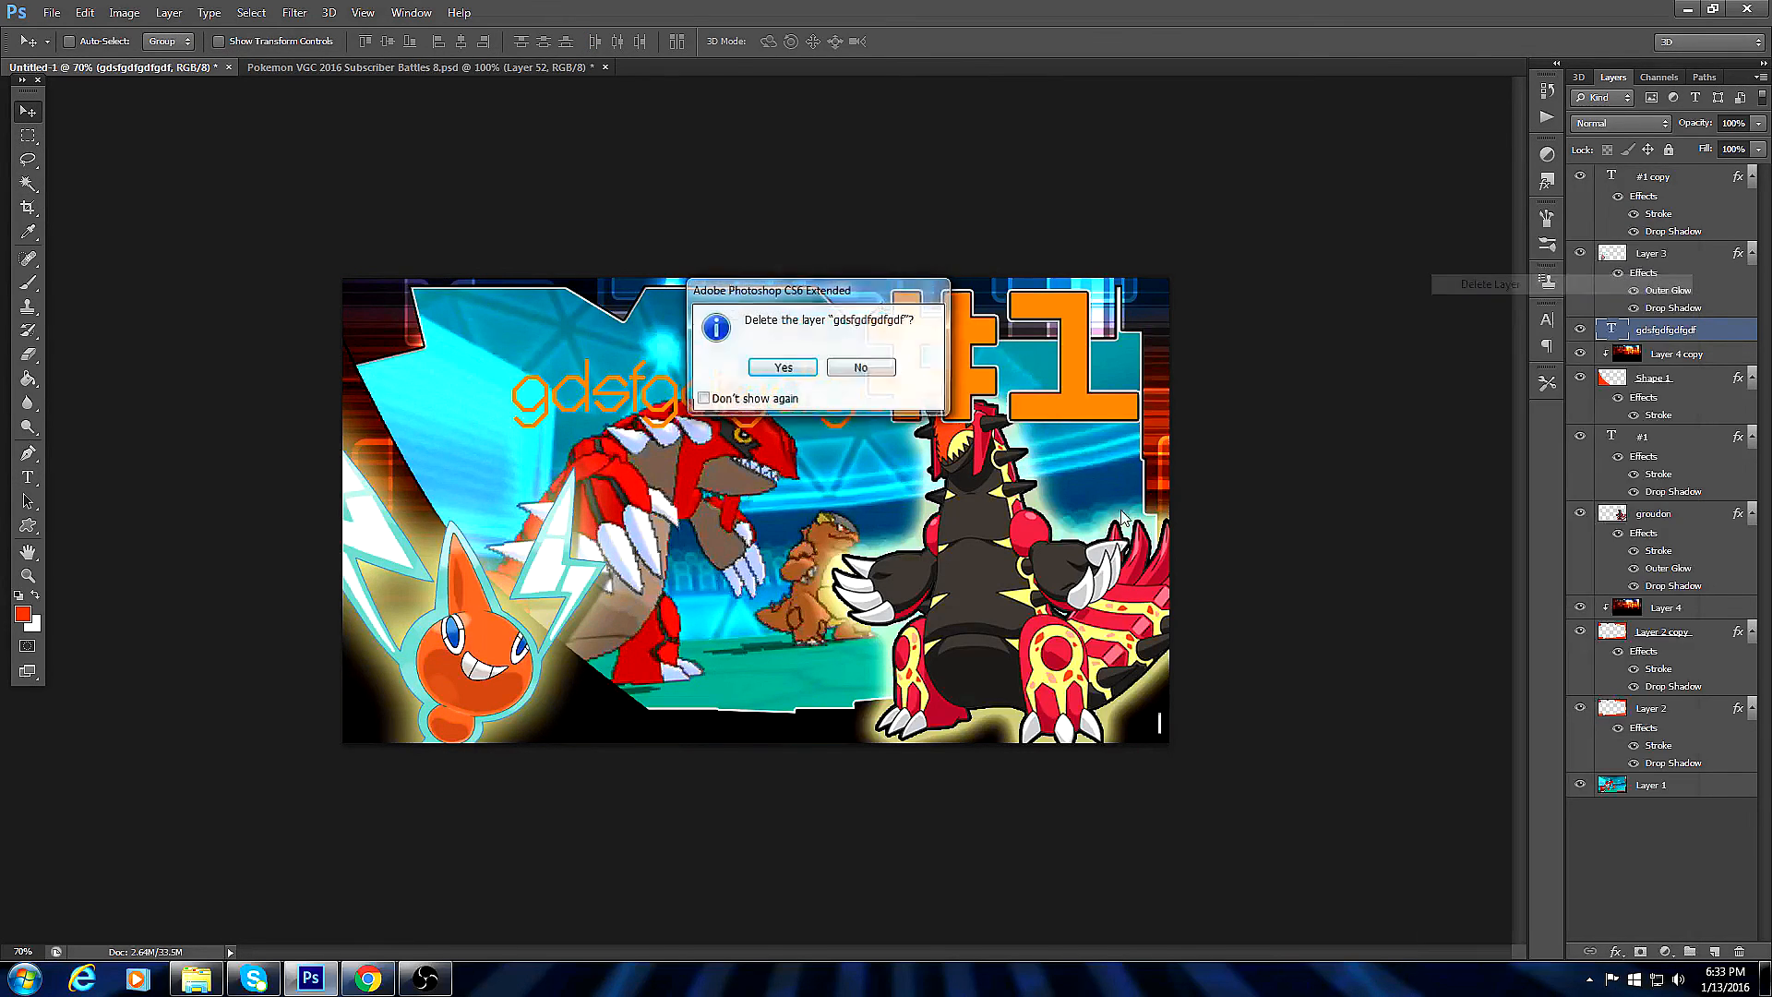
click(785, 364)
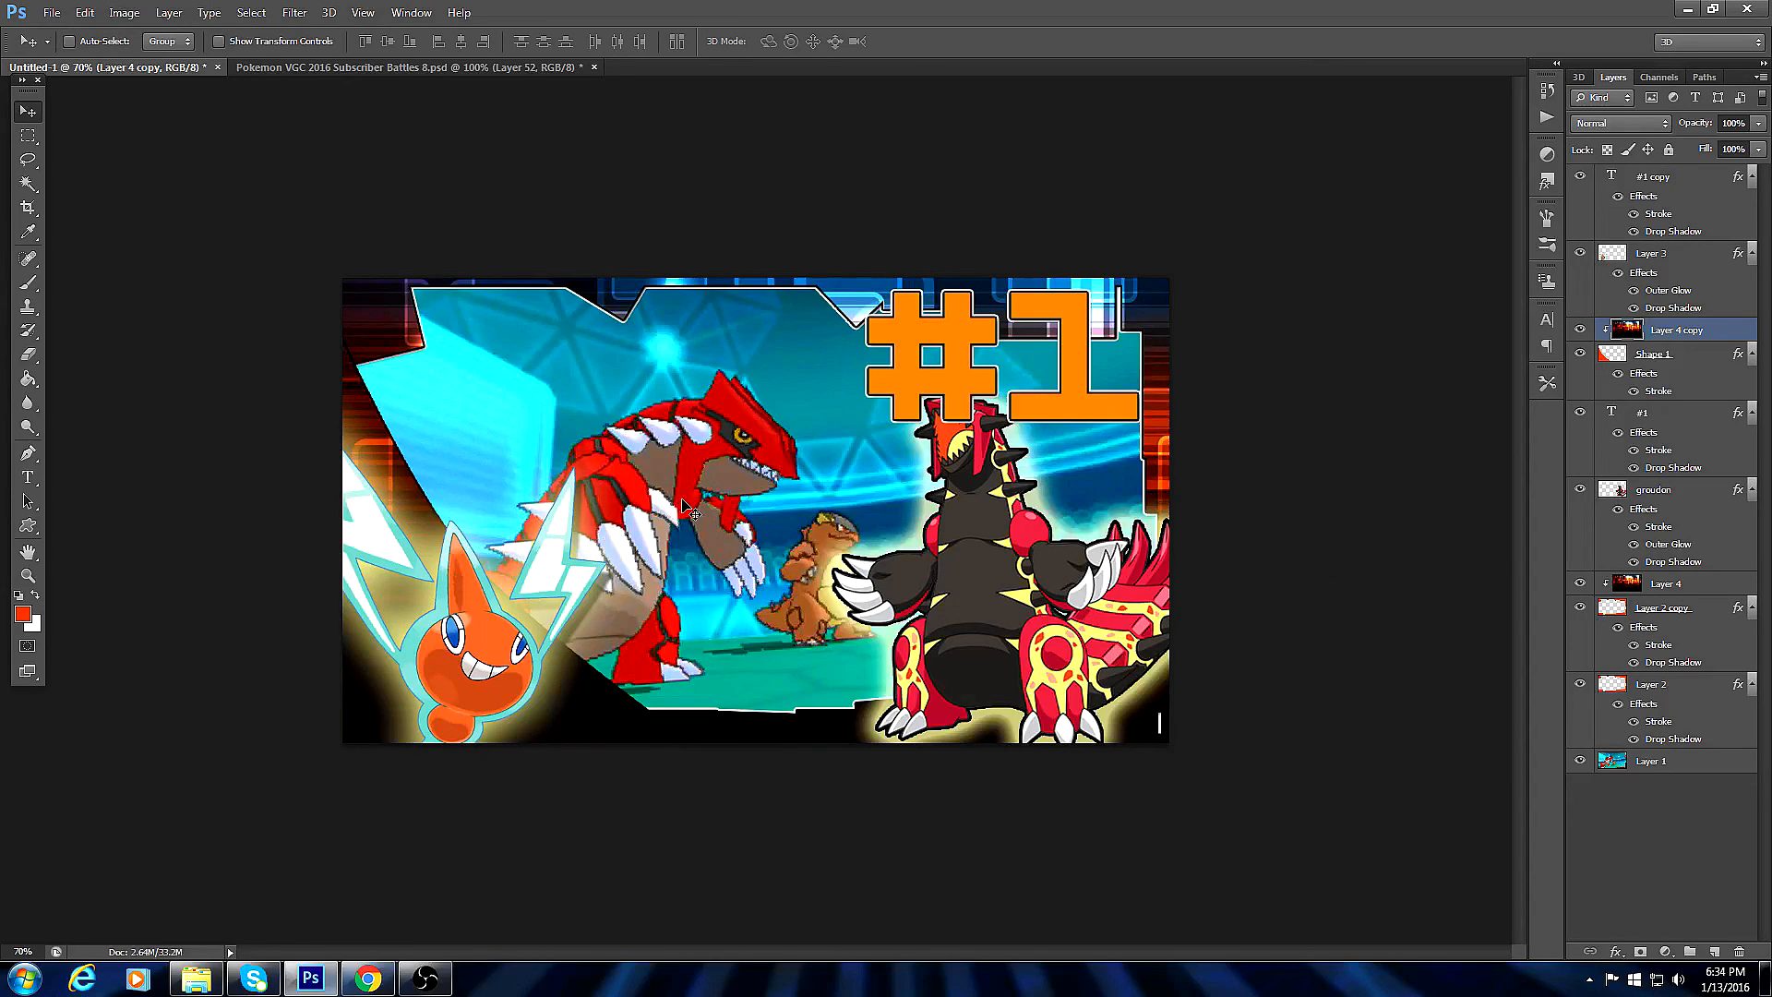
Compare the finished Subscriber Battles 8 thumbnail and its layers with those of Untitled-1.
click(350, 70)
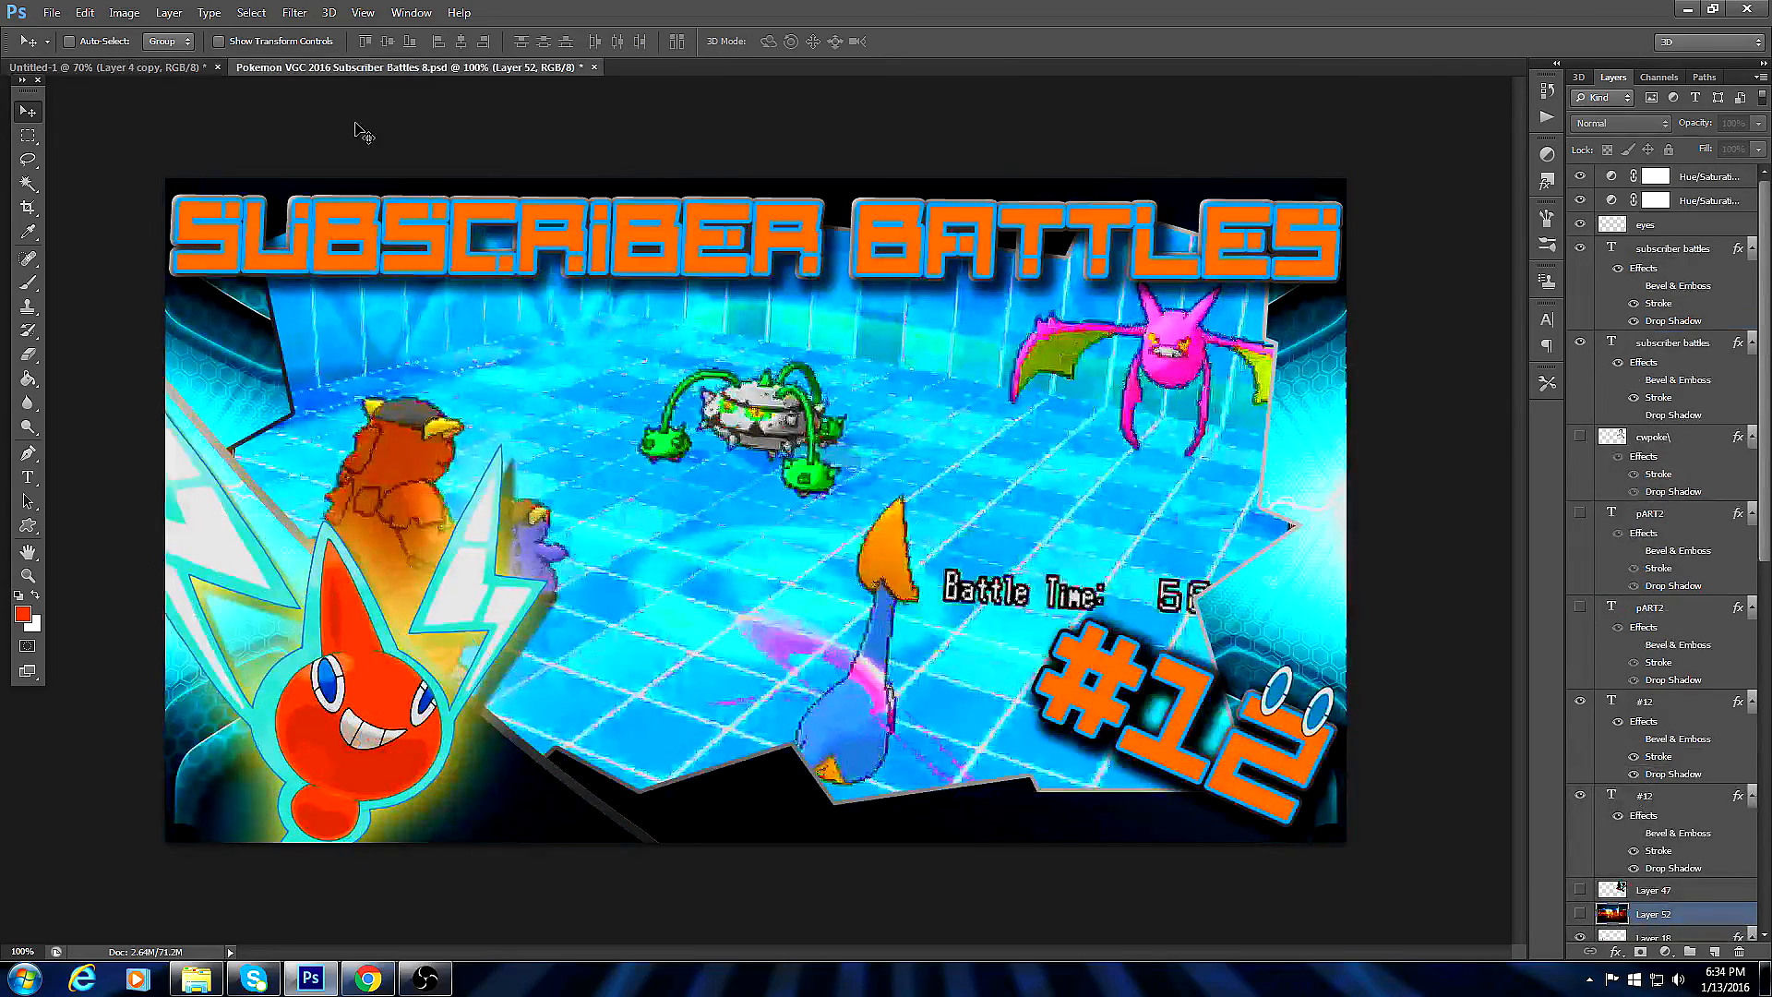
click(103, 67)
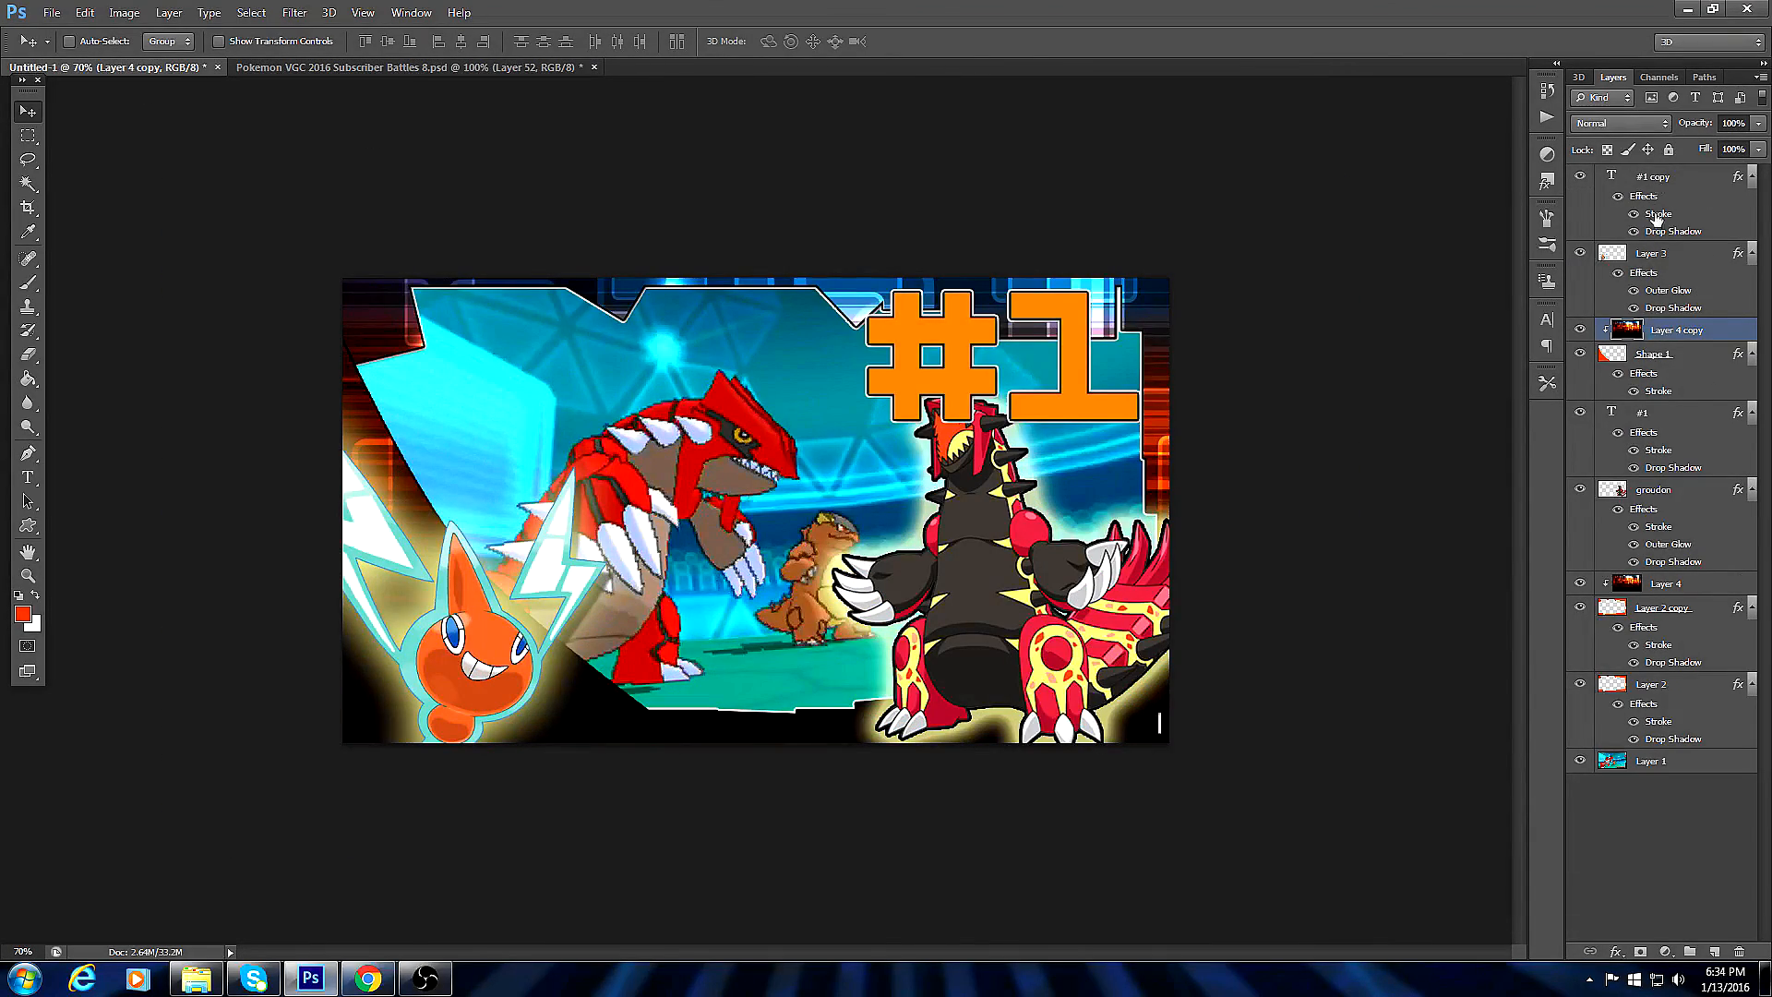
click(1653, 813)
right_click(1653, 812)
key(Escape)
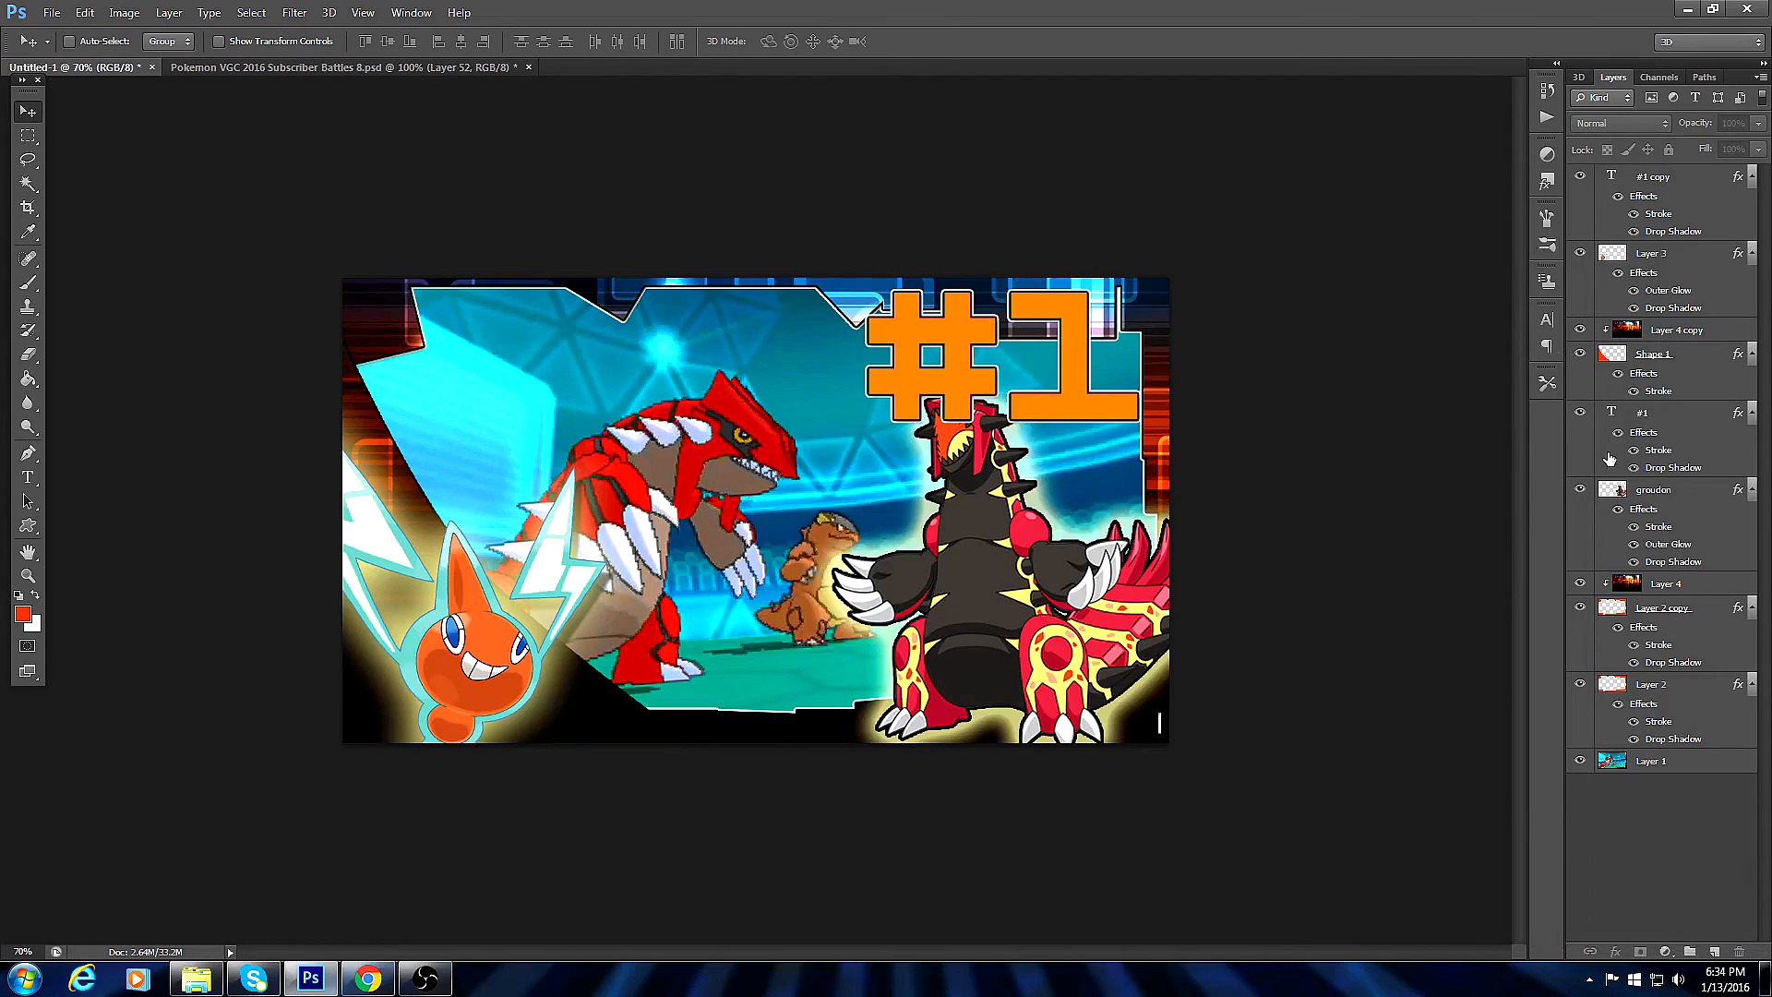
click(1548, 245)
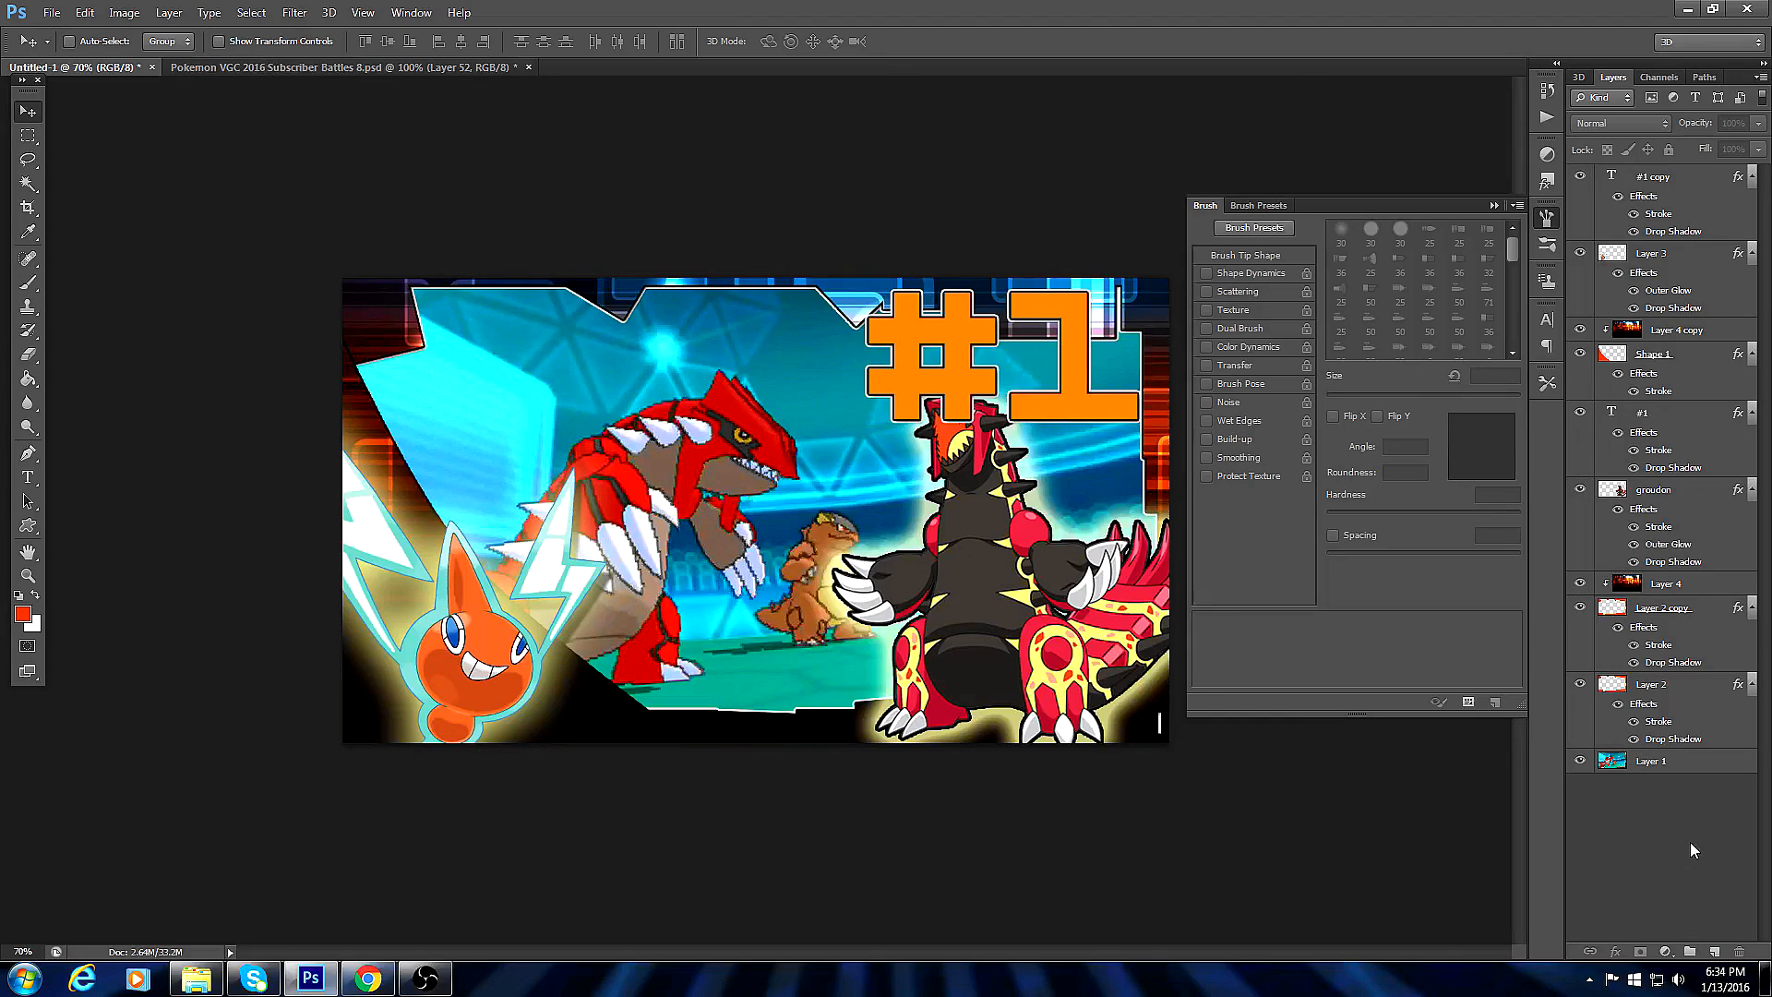
click(281, 68)
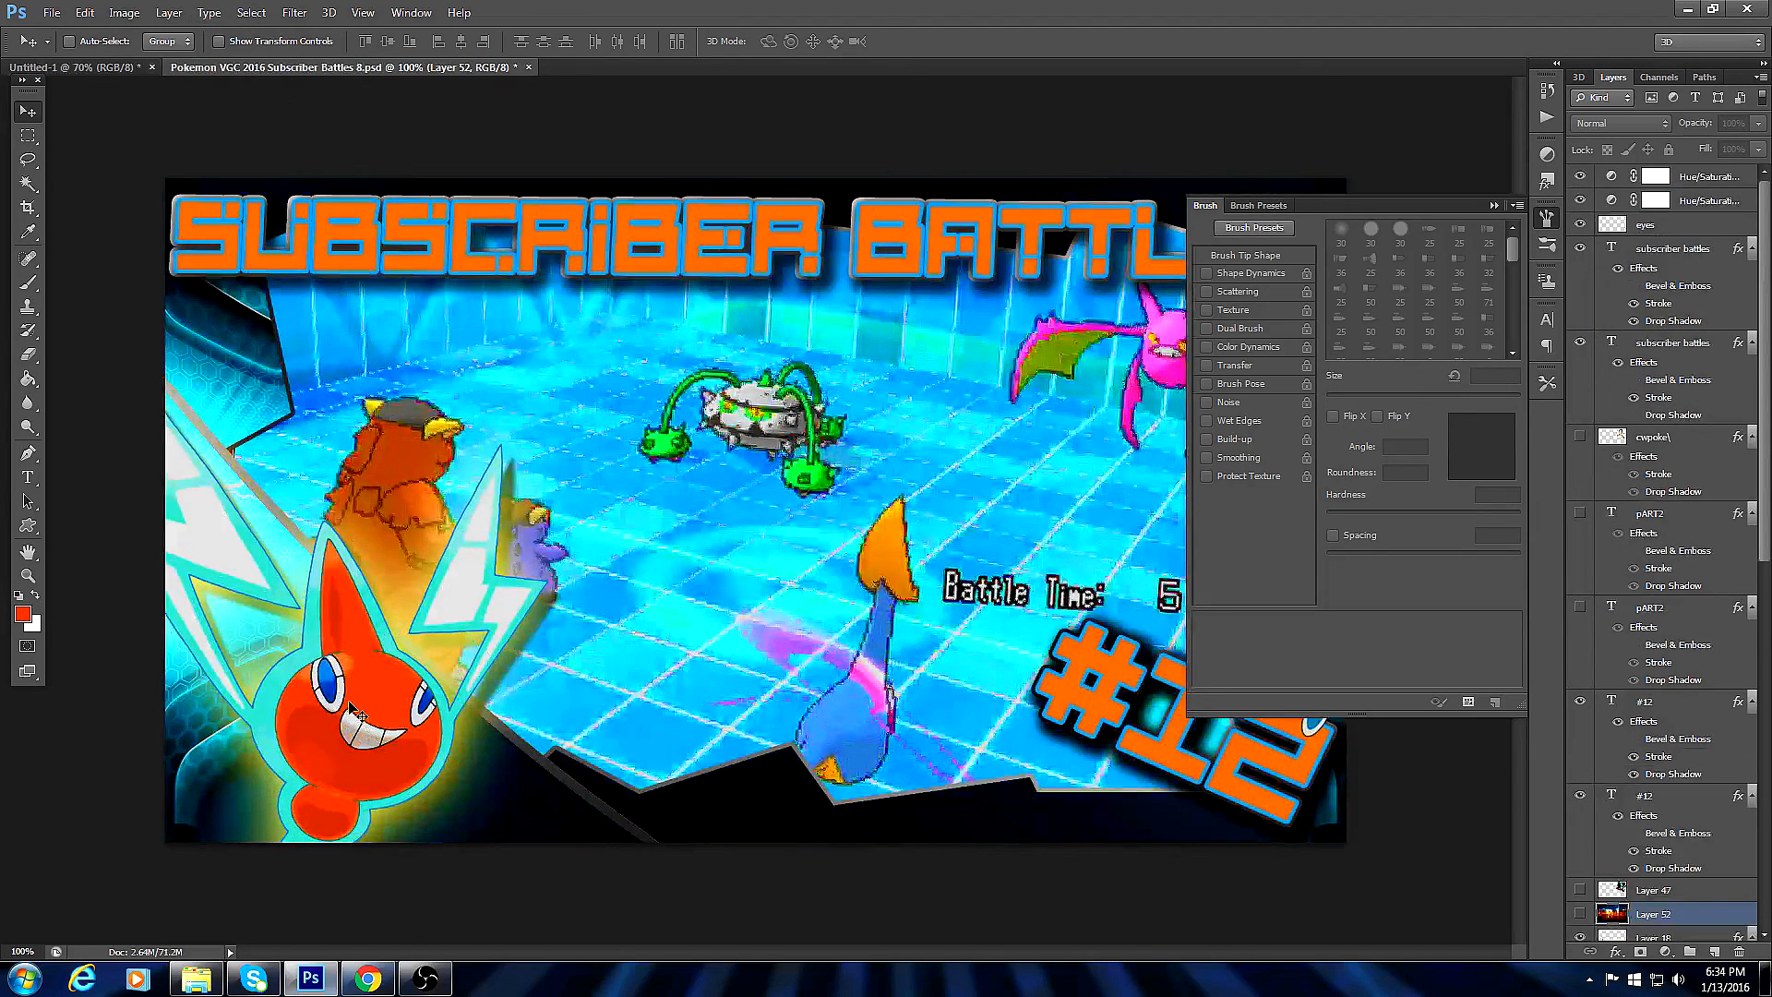
click(109, 64)
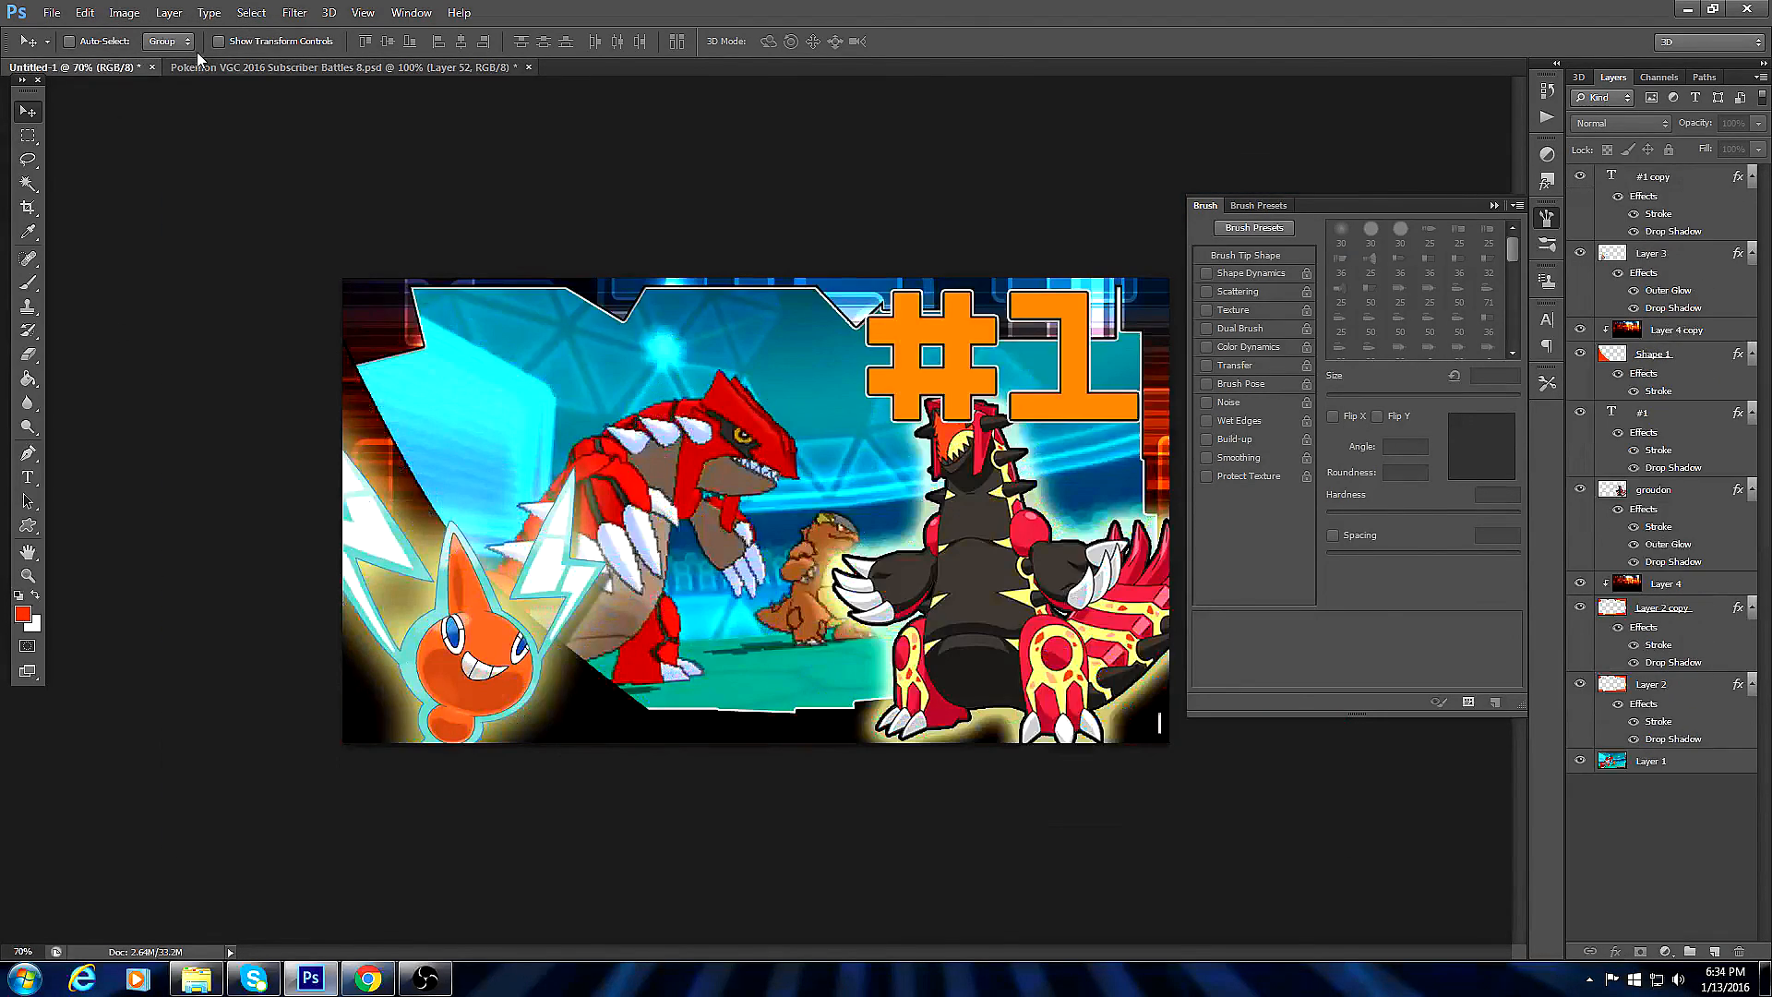
click(248, 72)
click(1494, 206)
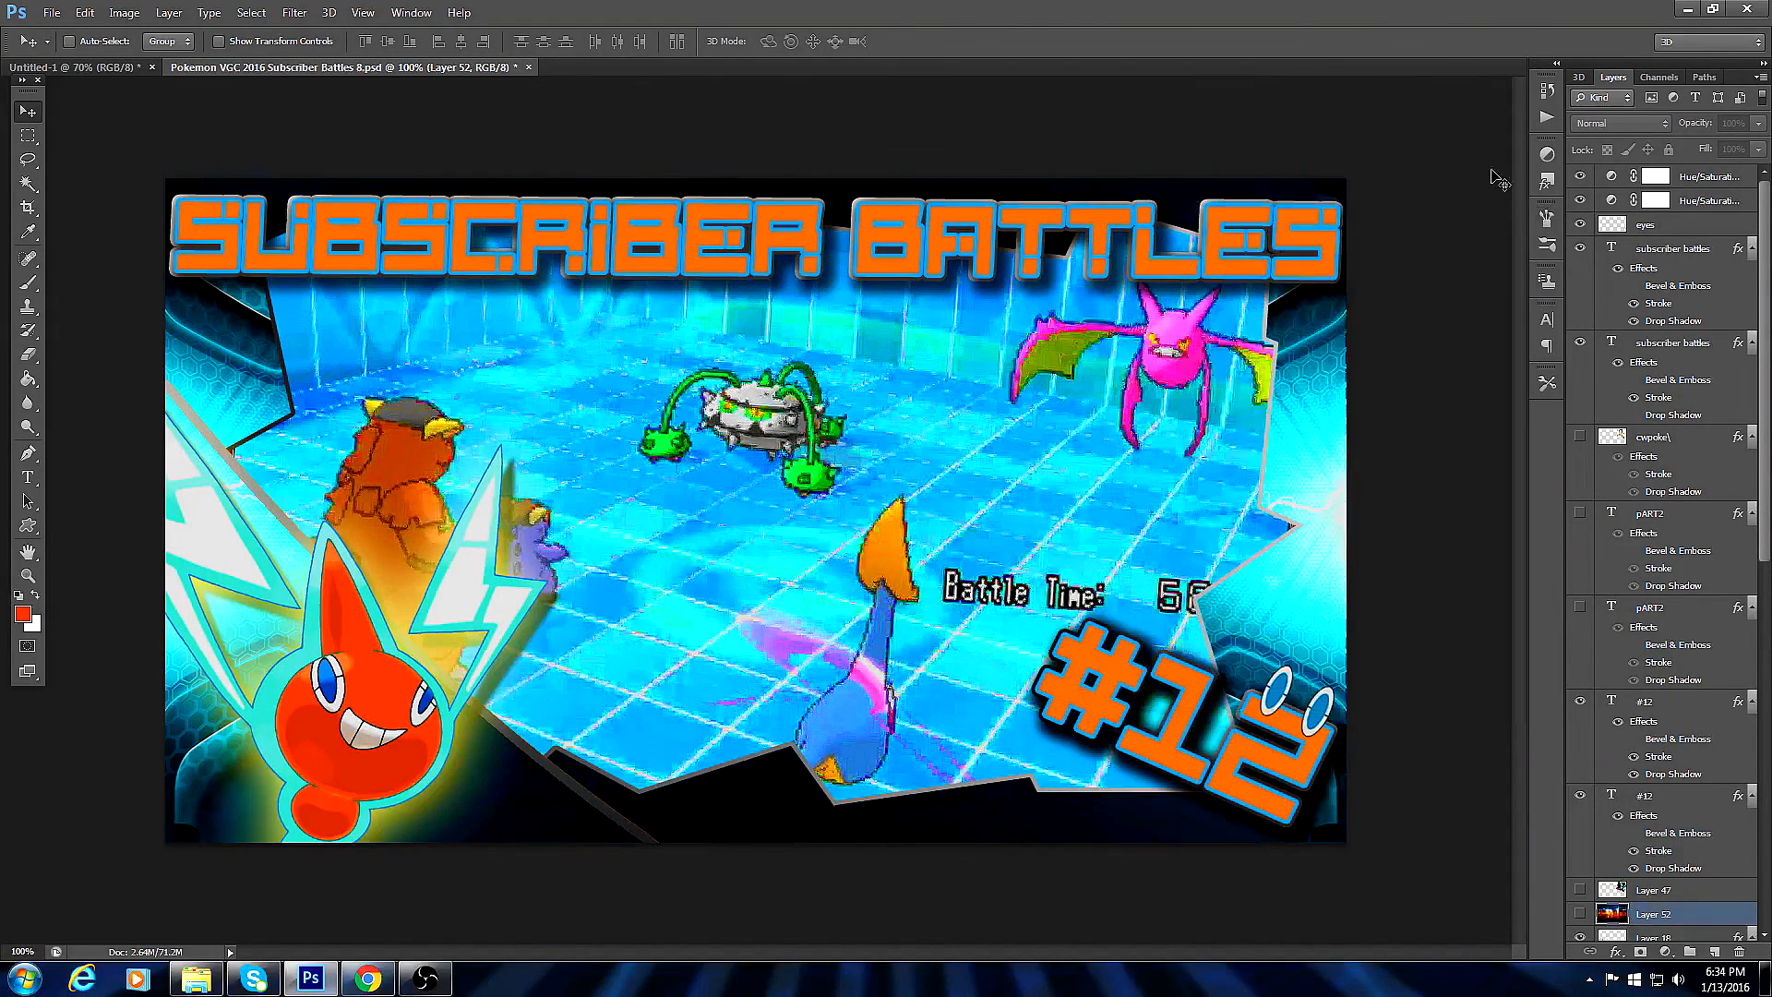